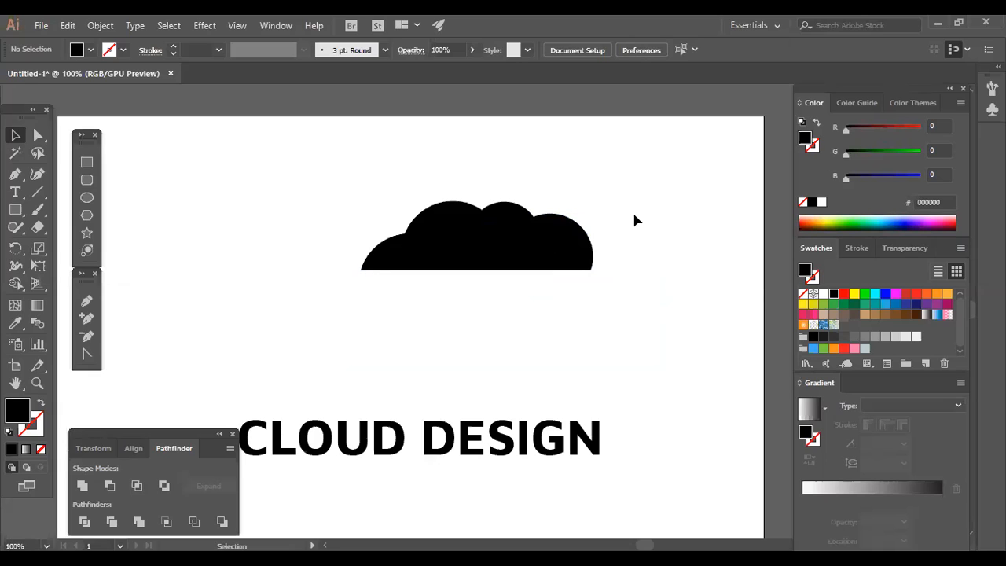
Try to move the cloud's rightmost circle slightly upward, and undo the change
{"action": "left_click", "coordinate": [580, 234]}
{"action": "left_click", "coordinate": [594, 239]}
{"action": "left_click_drag", "start_coordinate": [565, 243], "coordinate": [567, 233]}
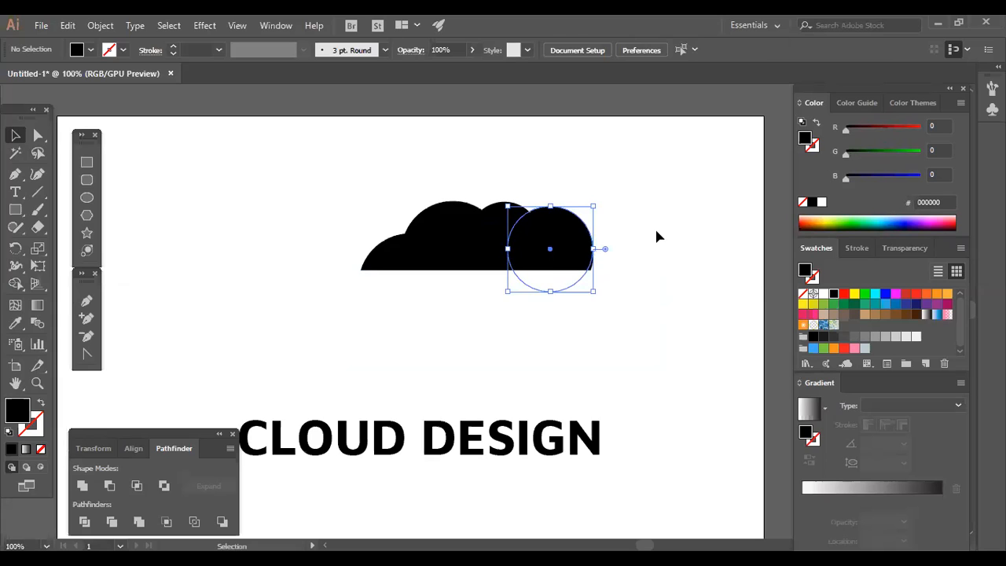
{"action": "left_click", "coordinate": [657, 233]}
{"action": "left_click", "coordinate": [580, 242]}
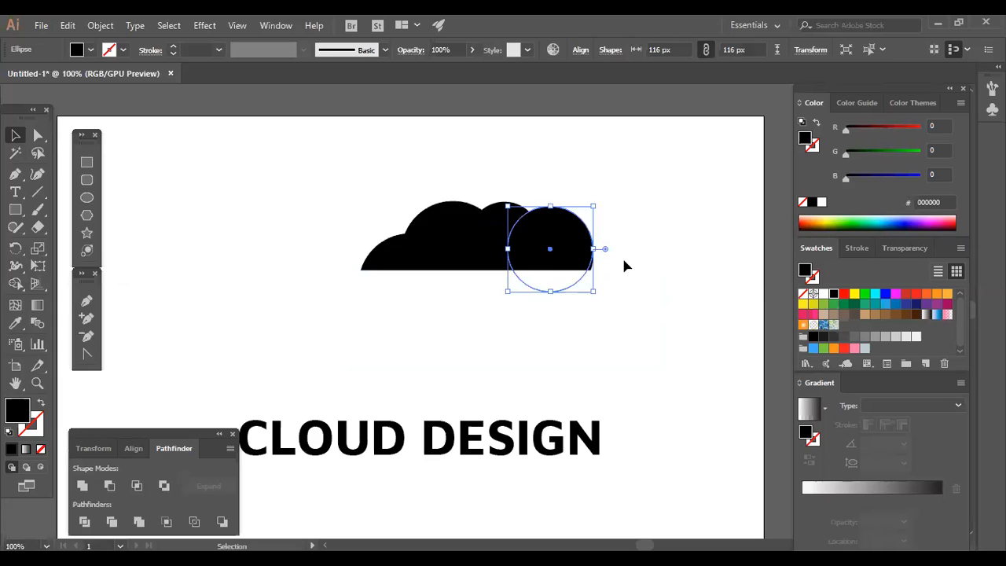
{"action": "left_click", "coordinate": [599, 265]}
{"action": "left_click_drag", "start_coordinate": [561, 260], "coordinate": [637, 244]}
{"action": "left_click", "coordinate": [636, 243]}
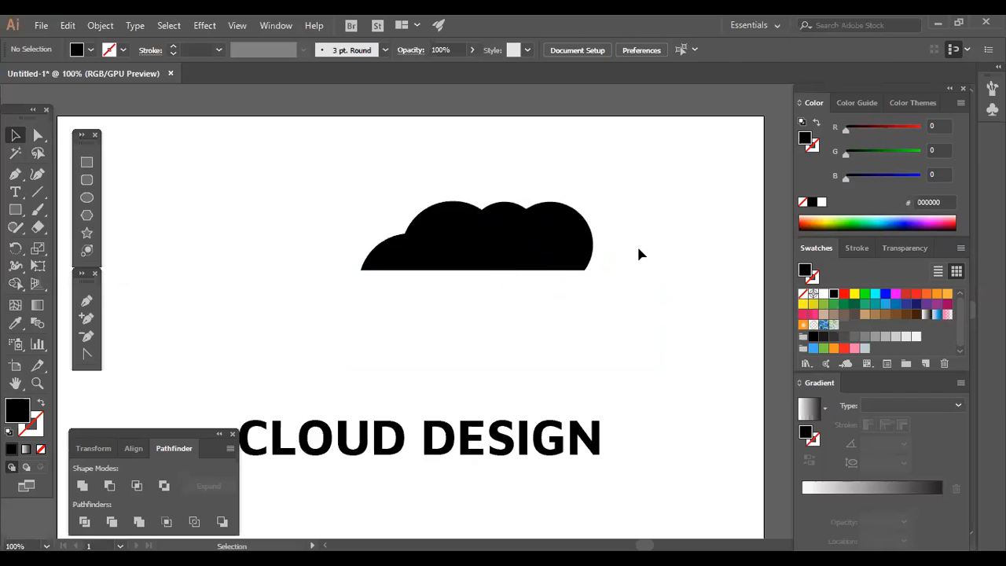
{"action": "key", "text": "ctrl+z"}
Select the four black circles of the cloud and scale them together to a slightly smaller size
{"action": "left_click", "coordinate": [646, 244]}
{"action": "key", "text": "ctrl+a"}
{"action": "left_click", "coordinate": [666, 239]}
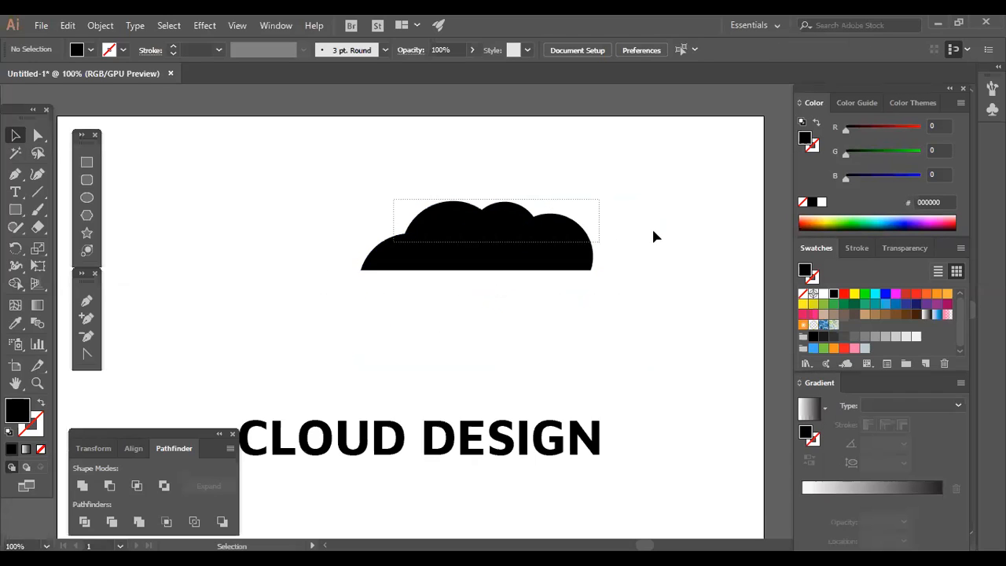
{"action": "left_click", "coordinate": [571, 252]}
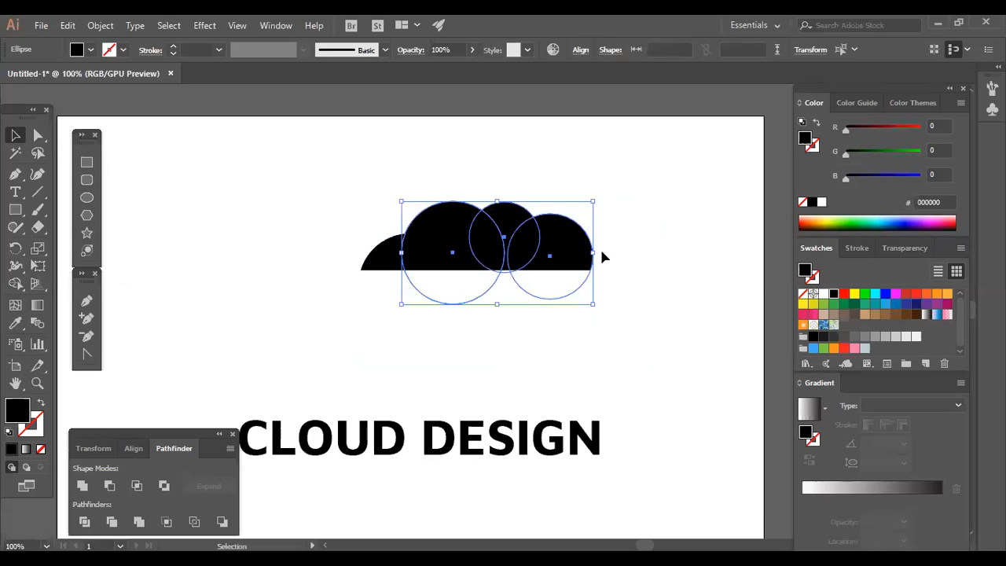
{"action": "left_click", "coordinate": [427, 331], "text": "shift"}
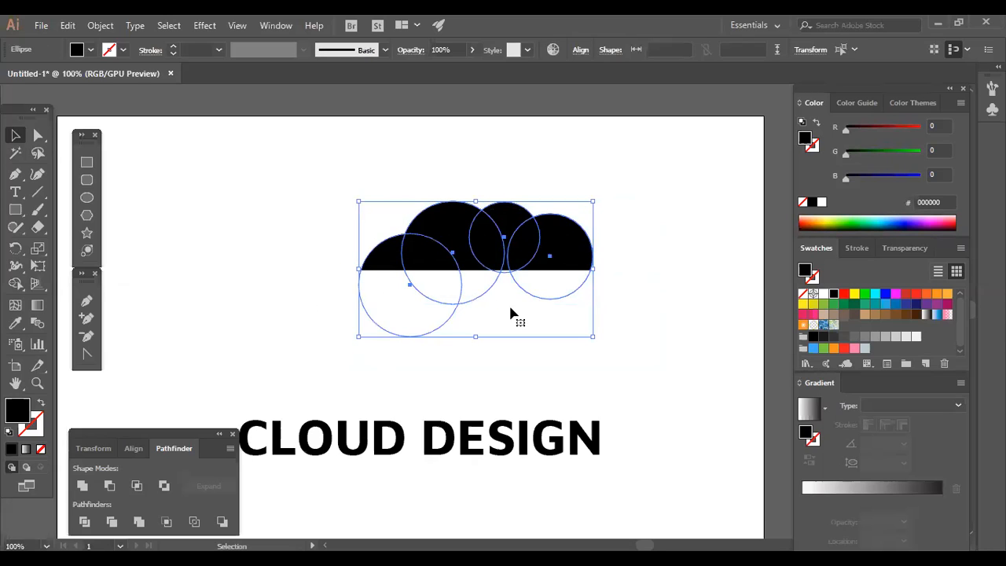
{"action": "left_click", "coordinate": [646, 331], "text": "shift"}
{"action": "left_click_drag", "start_coordinate": [657, 367], "coordinate": [535, 322]}
{"action": "left_click", "coordinate": [593, 336]}
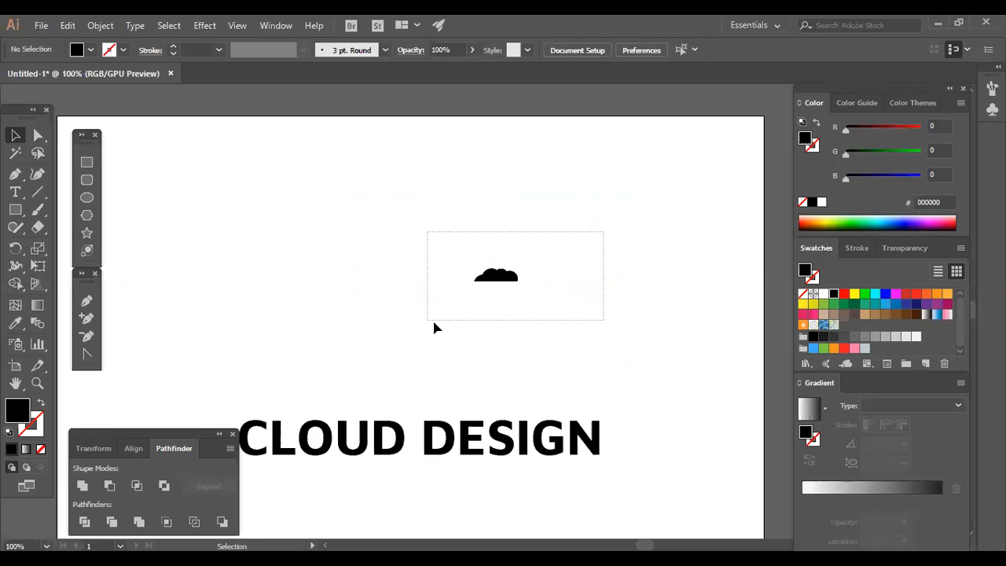
{"action": "left_click_drag", "start_coordinate": [433, 328], "coordinate": [434, 328]}
{"action": "left_click_drag", "start_coordinate": [532, 301], "coordinate": [682, 357]}
{"action": "left_click", "coordinate": [681, 357]}
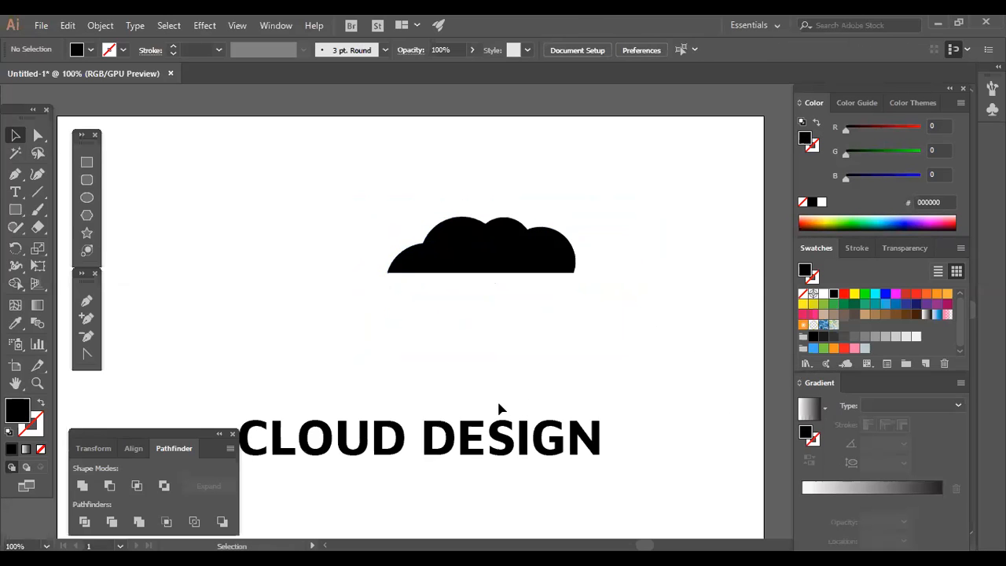
Duplicate the CLOUD DESIGN text directly below the cloud and send the copy to the back
{"action": "left_click_drag", "start_coordinate": [488, 427], "coordinate": [626, 346]}
{"action": "right_click", "coordinate": [639, 319]}
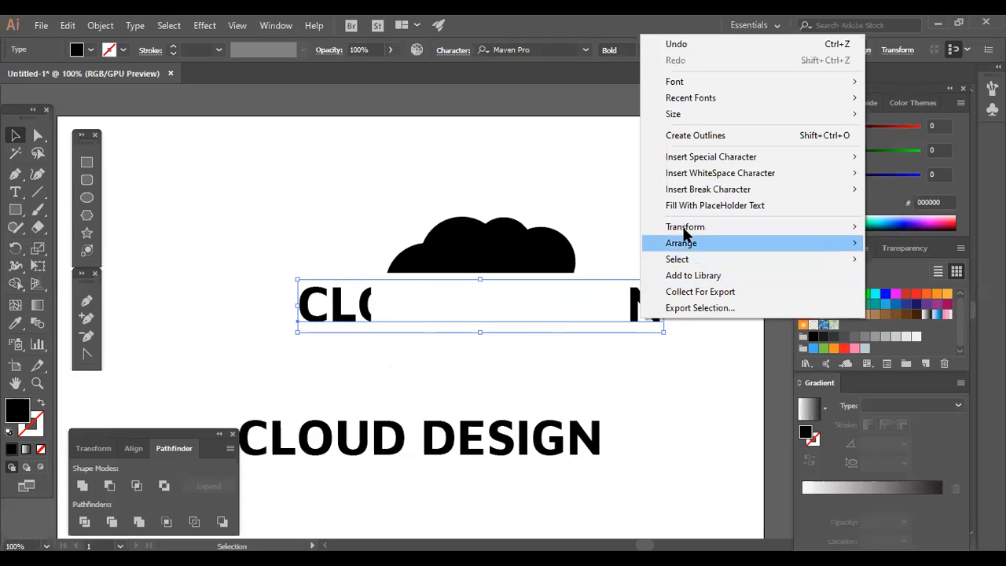
{"action": "mouse_move", "coordinate": [668, 232]}
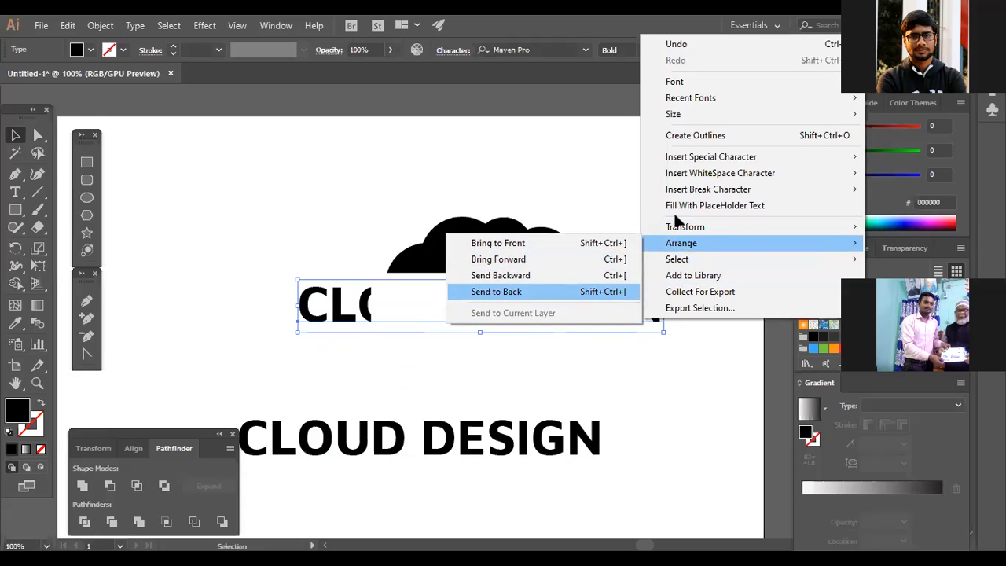
{"action": "left_click", "coordinate": [496, 292]}
Move the original CLOUD DESIGN text down and left, and bring the copy under the cloud to the front
{"action": "left_click", "coordinate": [619, 423]}
{"action": "left_click_drag", "start_coordinate": [569, 434], "coordinate": [467, 464]}
{"action": "right_click", "coordinate": [645, 313]}
{"action": "mouse_move", "coordinate": [690, 236]}
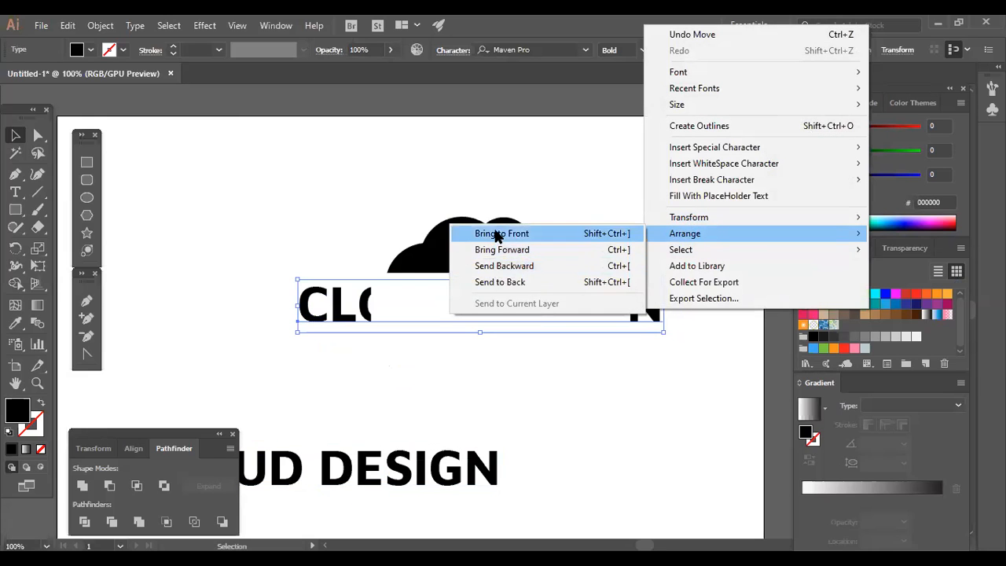
{"action": "left_click", "coordinate": [543, 236]}
{"action": "left_click", "coordinate": [623, 216]}
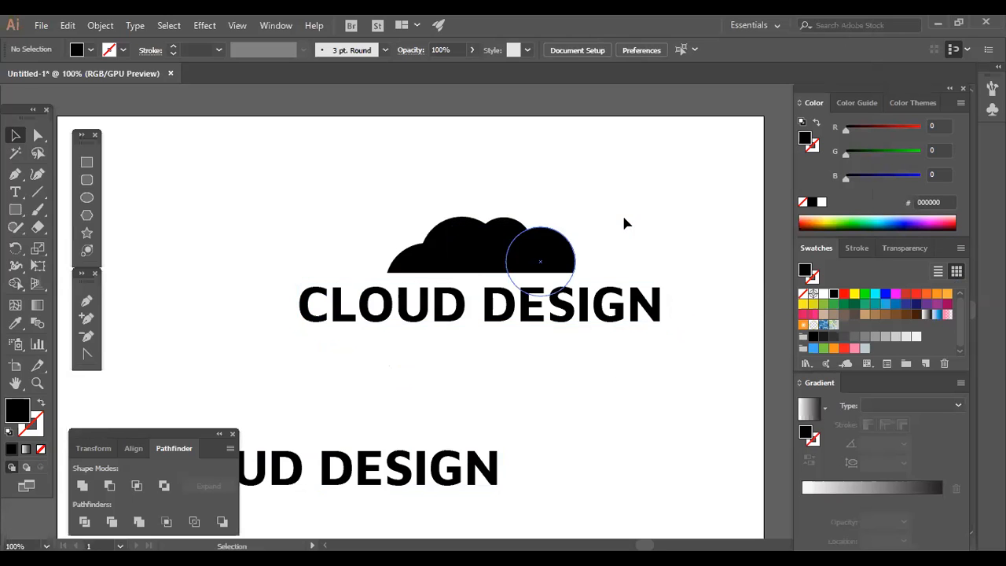
Shift the CLOUD DESIGN text under the cloud slightly down and to the left
{"action": "left_click_drag", "start_coordinate": [328, 205], "coordinate": [635, 393]}
{"action": "left_click", "coordinate": [635, 338]}
{"action": "left_click_drag", "start_coordinate": [651, 313], "coordinate": [632, 336]}
{"action": "left_click", "coordinate": [627, 287]}
{"action": "left_click", "coordinate": [614, 208]}
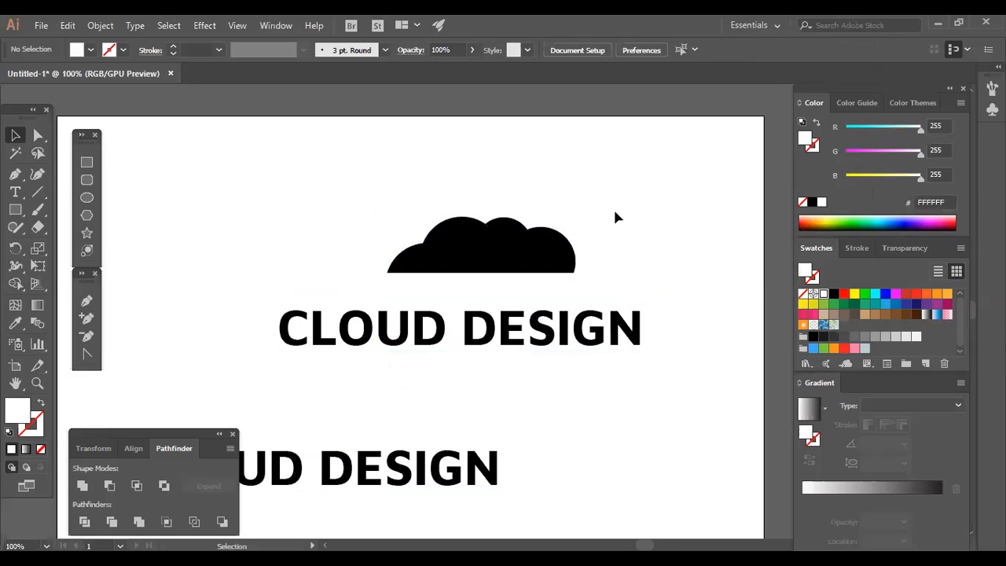
Delete the rightmost circle of the cloud
{"action": "left_click", "coordinate": [410, 248]}
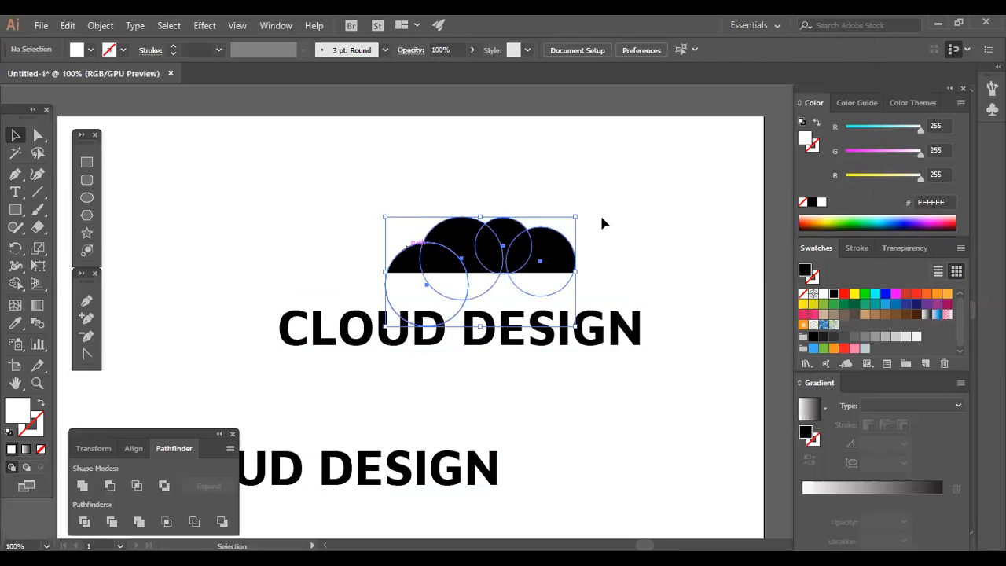
{"action": "left_click", "coordinate": [602, 217]}
{"action": "left_click", "coordinate": [558, 261]}
{"action": "key", "text": "Delete"}
Enlarge the small circle at the cloud's right end and nudge it left over the large circle
{"action": "left_click", "coordinate": [525, 240]}
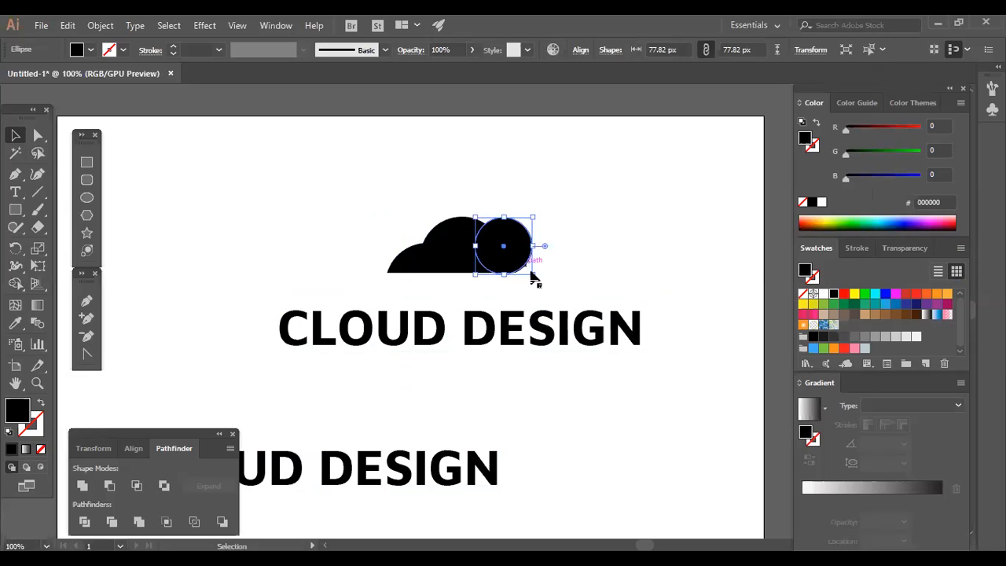
{"action": "left_click_drag", "start_coordinate": [532, 284], "coordinate": [538, 290]}
{"action": "left_click", "coordinate": [579, 230]}
{"action": "left_click_drag", "start_coordinate": [509, 246], "coordinate": [503, 250]}
{"action": "left_click", "coordinate": [601, 234]}
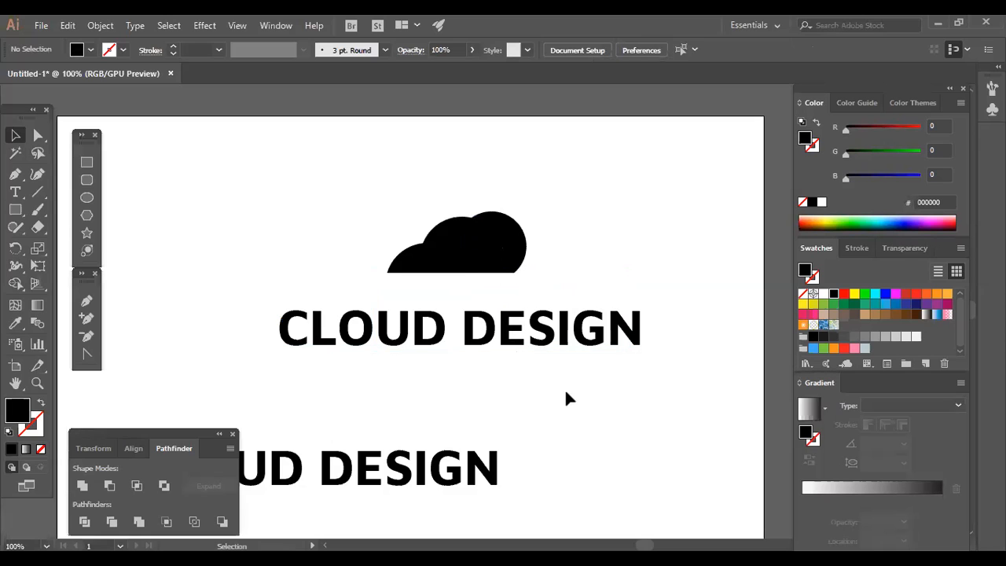
Move the cloud and its text down and right, and lower the cloud's right circle
{"action": "key", "text": "ctrl+a"}
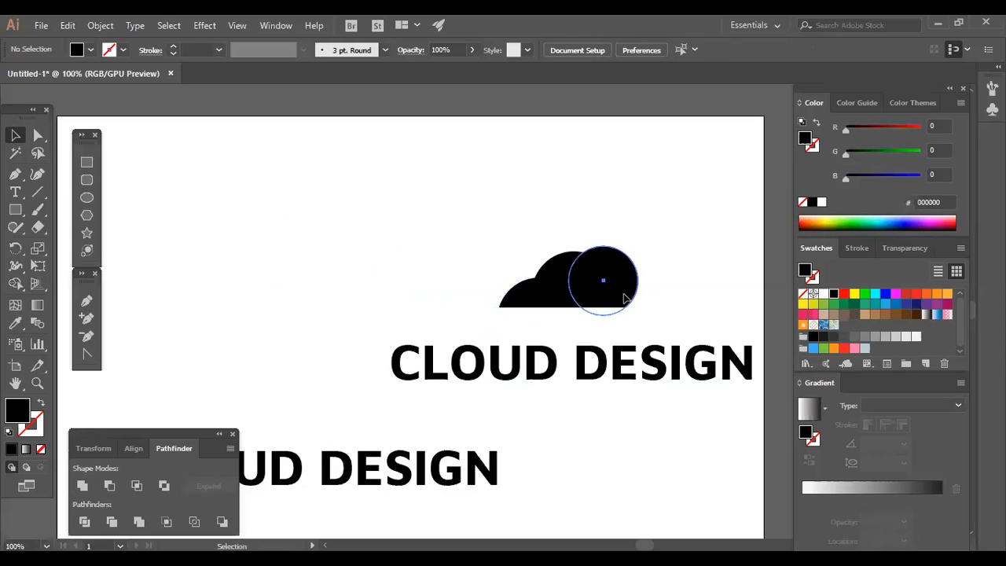
{"action": "mouse_move", "coordinate": [625, 298]}
{"action": "left_mouse_down"}
{"action": "mouse_move", "coordinate": [646, 323]}
{"action": "mouse_move", "coordinate": [642, 296]}
{"action": "left_mouse_up"}
{"action": "left_click", "coordinate": [686, 266]}
{"action": "left_click", "coordinate": [686, 266]}
Replace the cloud's left circle with a copy of the right circle placed at the same height
{"action": "left_click", "coordinate": [520, 297]}
{"action": "key", "text": "Delete"}
{"action": "left_click_drag", "start_coordinate": [614, 296], "coordinate": [520, 297]}
{"action": "left_click", "coordinate": [674, 236]}
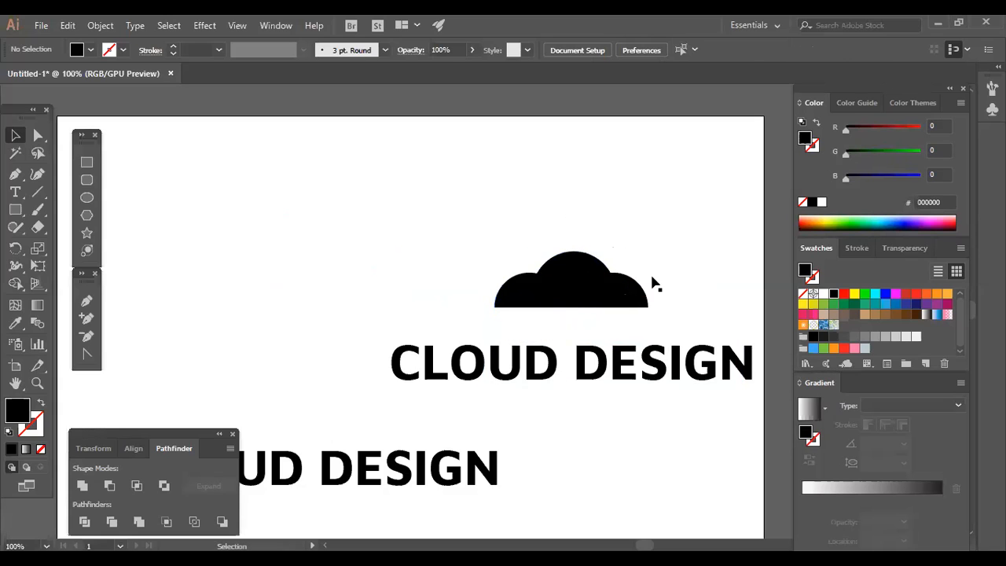
Move the three cloud circles together with the white rectangle up and to the left
{"action": "left_click", "coordinate": [550, 287]}
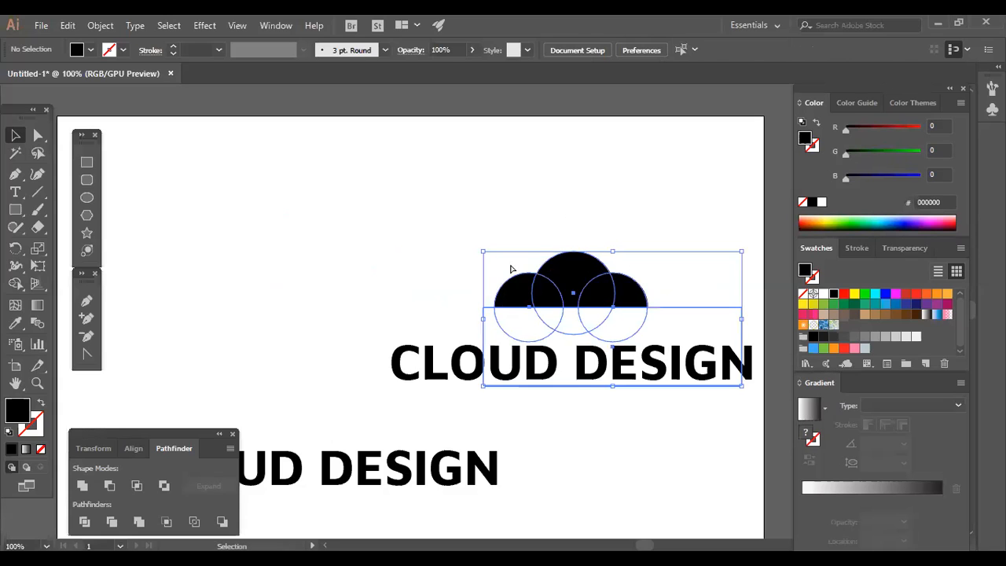
{"action": "left_click_drag", "start_coordinate": [633, 308], "coordinate": [566, 282]}
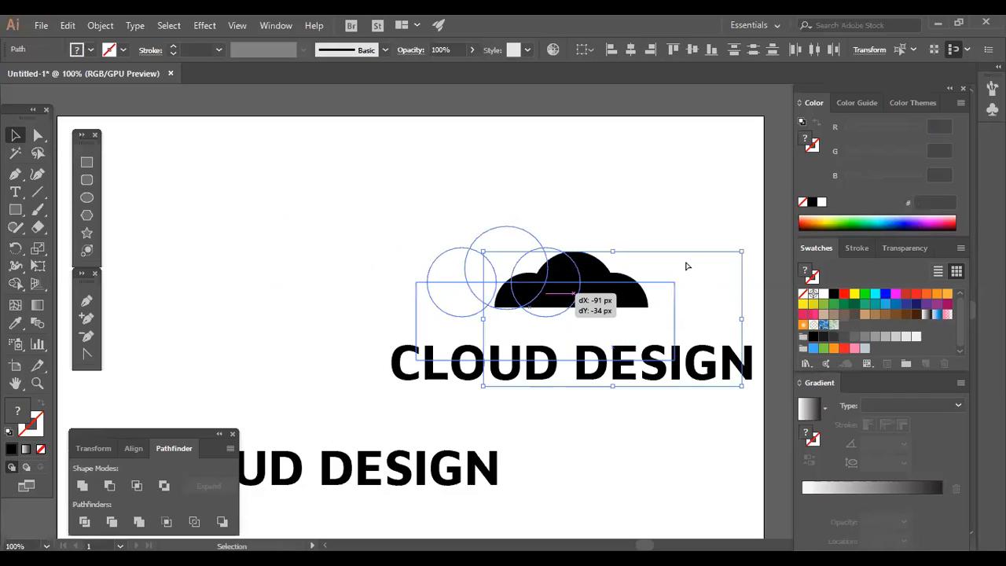
{"action": "left_click_drag", "start_coordinate": [566, 283], "coordinate": [531, 258]}
Reposition the white rectangle over the lower halves of the circles to give the cloud a flat base
{"action": "left_click", "coordinate": [416, 379]}
{"action": "left_click_drag", "start_coordinate": [634, 298], "coordinate": [465, 388]}
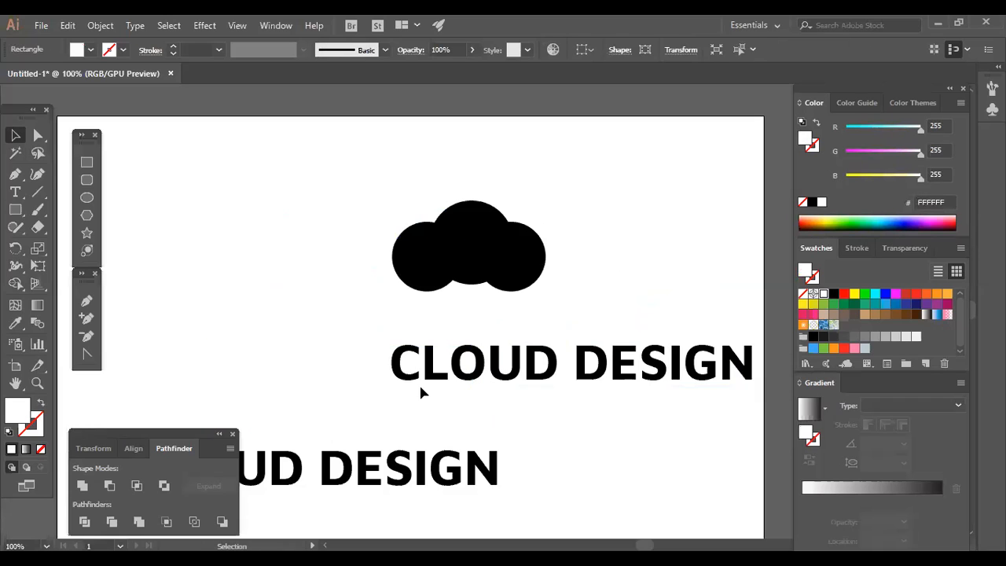
{"action": "left_click_drag", "start_coordinate": [386, 411], "coordinate": [505, 315]}
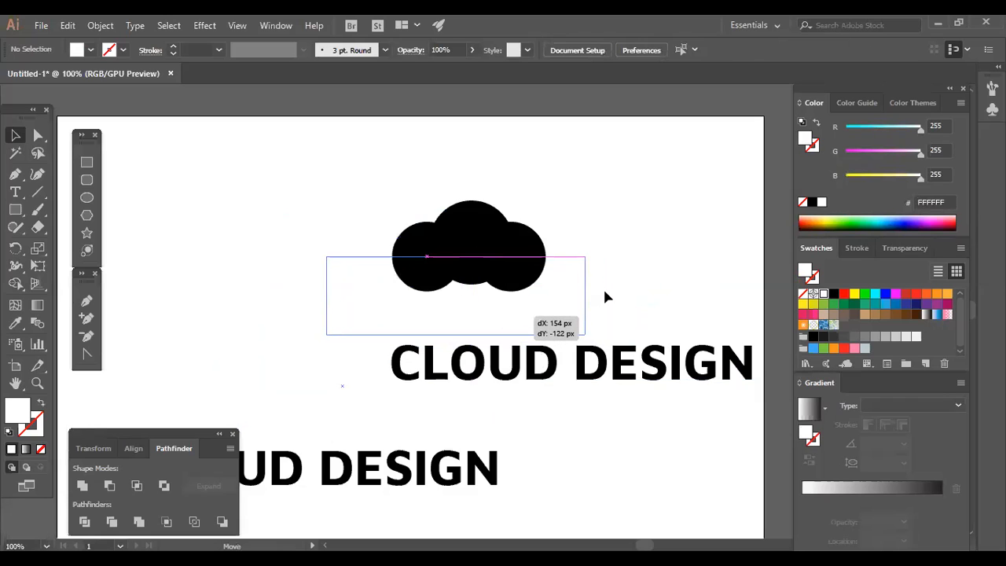
{"action": "left_click", "coordinate": [650, 285]}
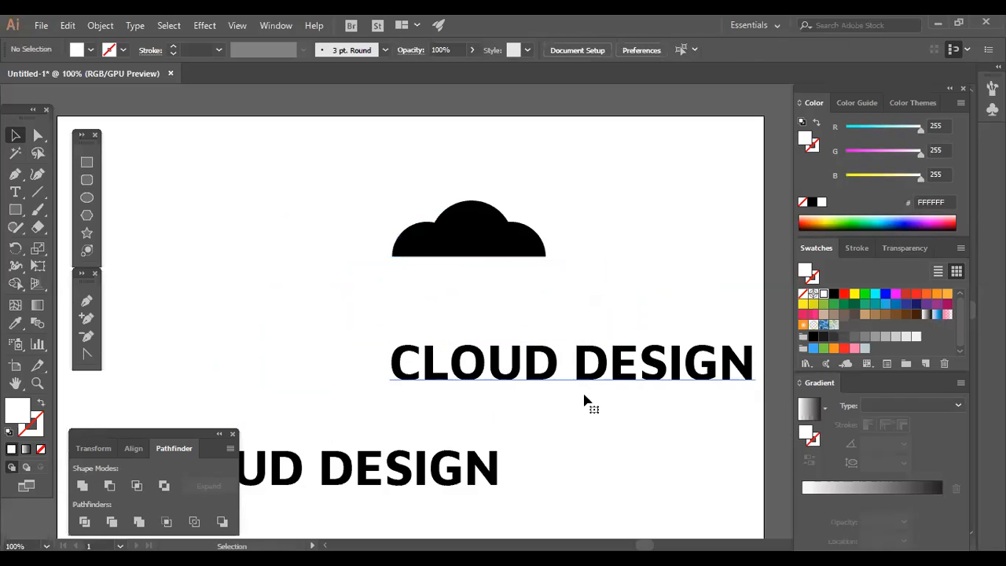
Move the nearer CLOUD DESIGN text down and left, further below the cloud
{"action": "left_click_drag", "start_coordinate": [584, 396], "coordinate": [519, 428]}
{"action": "left_click", "coordinate": [549, 309]}
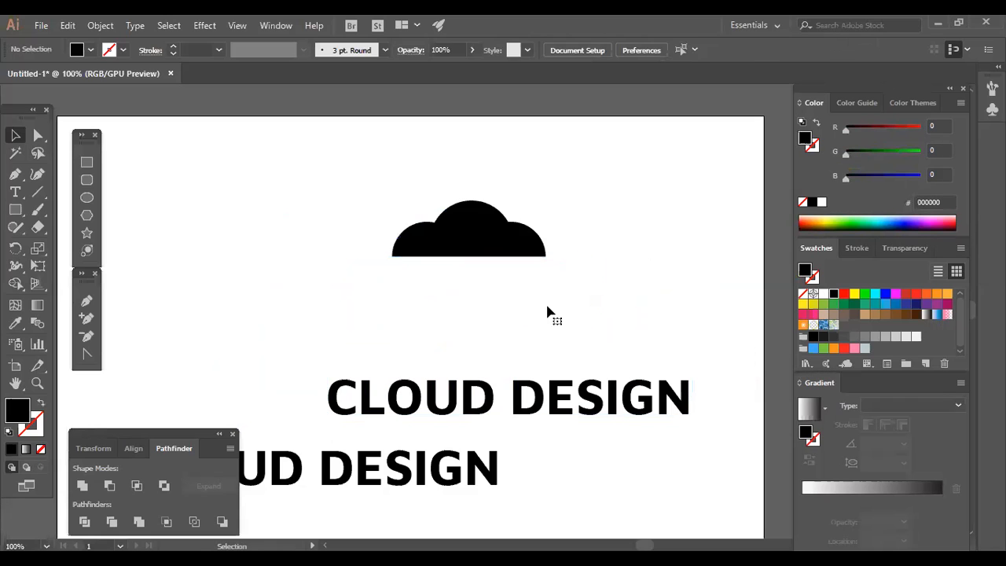
{"action": "left_click", "coordinate": [642, 289]}
Reposition the cloud circles and set the white rectangle slightly higher across them
{"action": "key", "text": "space"}
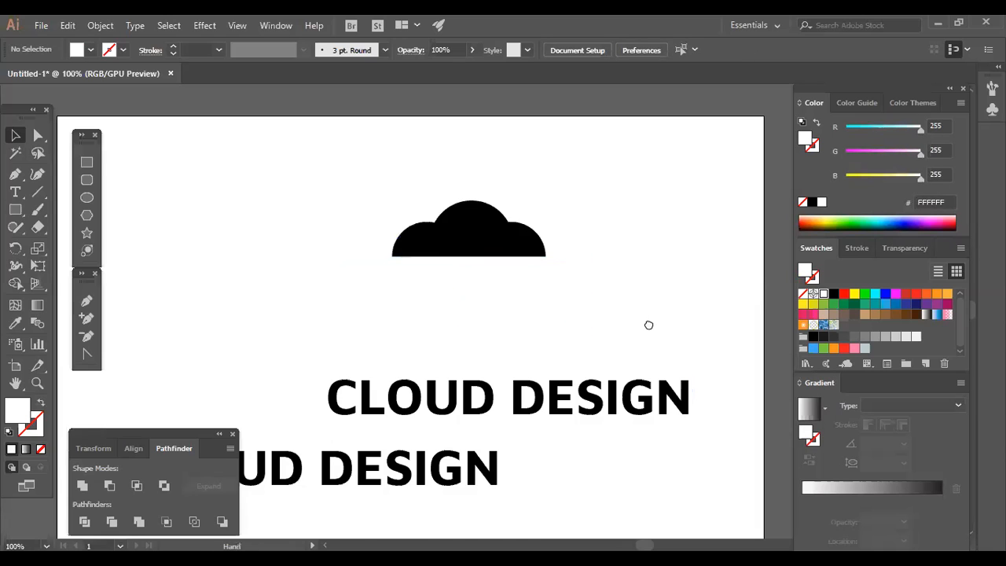
{"action": "left_click_drag", "start_coordinate": [458, 314], "coordinate": [494, 362]}
{"action": "left_click_drag", "start_coordinate": [507, 319], "coordinate": [531, 302]}
{"action": "left_click", "coordinate": [681, 306]}
{"action": "left_click", "coordinate": [684, 313]}
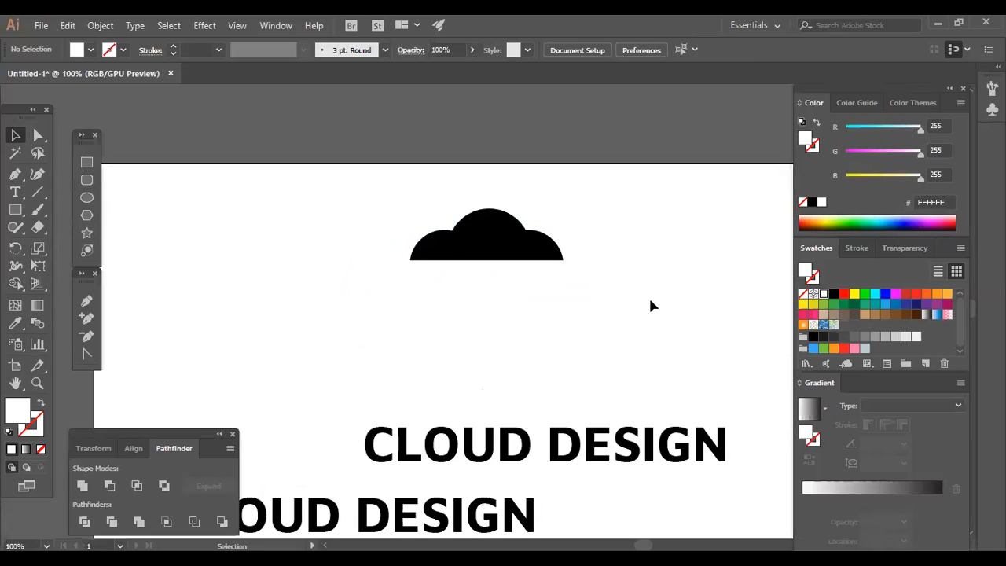
{"action": "left_click", "coordinate": [443, 257]}
{"action": "left_click", "coordinate": [685, 230]}
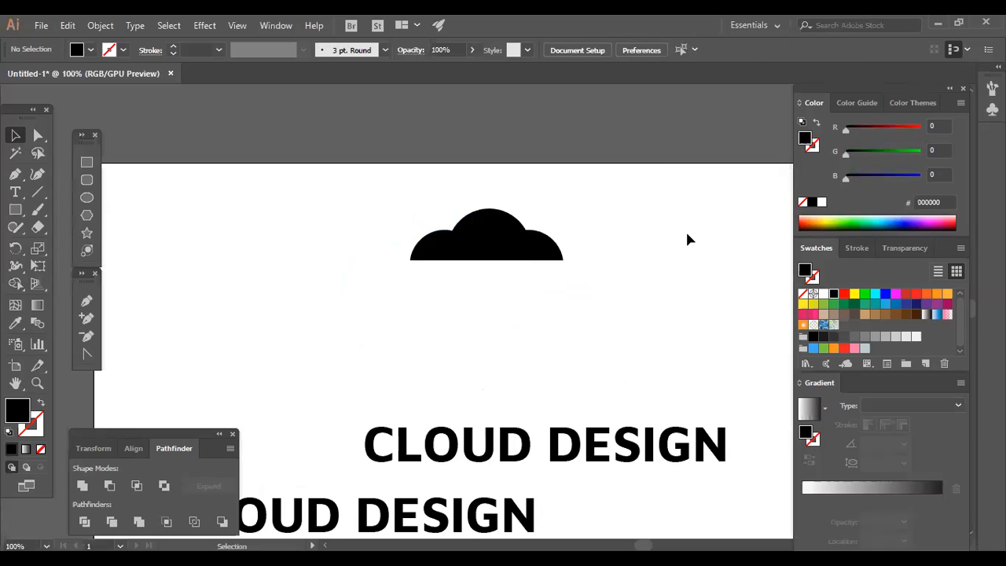
Select the three cloud circles and unite them into a single shape with Pathfinder
{"action": "left_click", "coordinate": [87, 301]}
{"action": "key", "text": "p"}
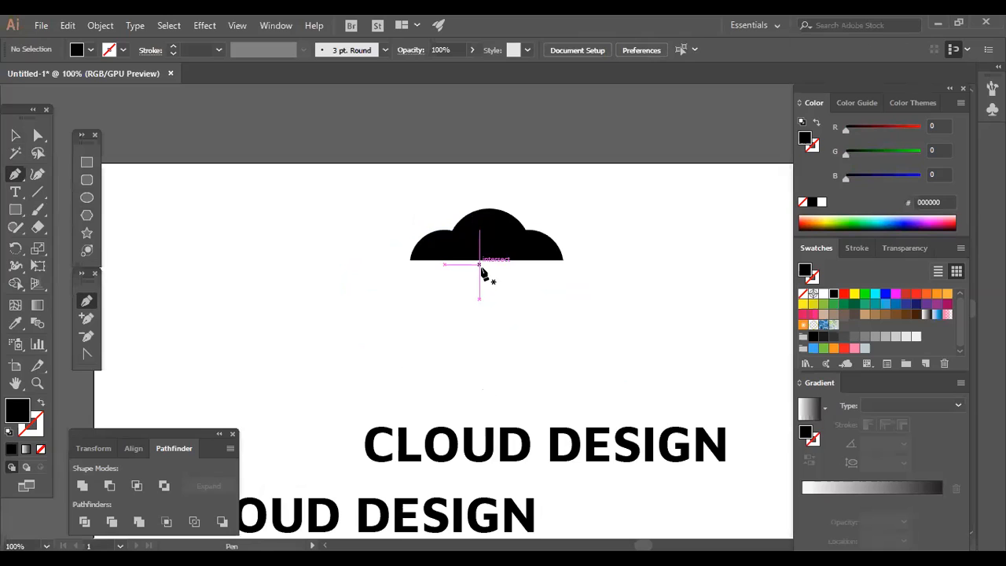
{"action": "scroll", "coordinate": [483, 272], "scroll_direction": "up", "scroll_amount": 2}
{"action": "left_click", "coordinate": [15, 135]}
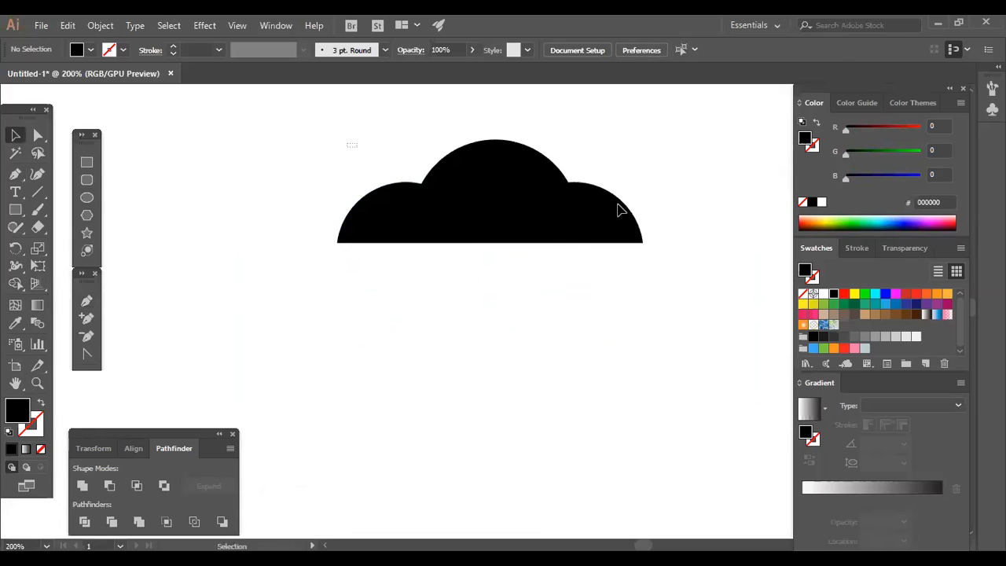
{"action": "key", "text": "ctrl+a"}
{"action": "left_click", "coordinate": [671, 201]}
{"action": "left_click_drag", "start_coordinate": [402, 177], "coordinate": [280, 139]}
{"action": "left_click_drag", "start_coordinate": [677, 205], "coordinate": [388, 154]}
{"action": "left_click_drag", "start_coordinate": [411, 209], "coordinate": [306, 209]}
{"action": "left_click_drag", "start_coordinate": [342, 160], "coordinate": [640, 196]}
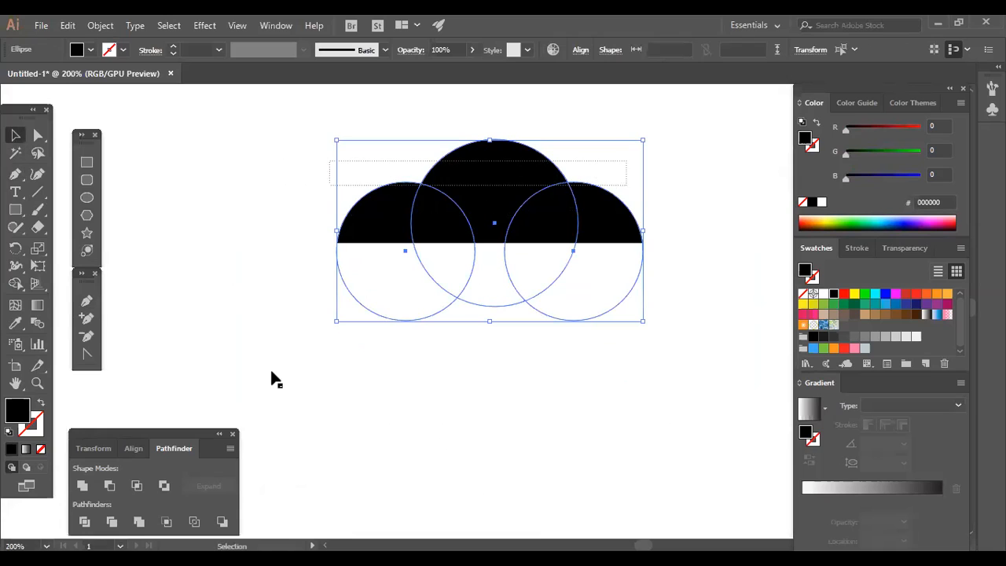
Subtract the white rectangle from the united cloud with Minus Front, leaving a flat-bottomed cloud path
{"action": "left_click_drag", "start_coordinate": [704, 213], "coordinate": [543, 294]}
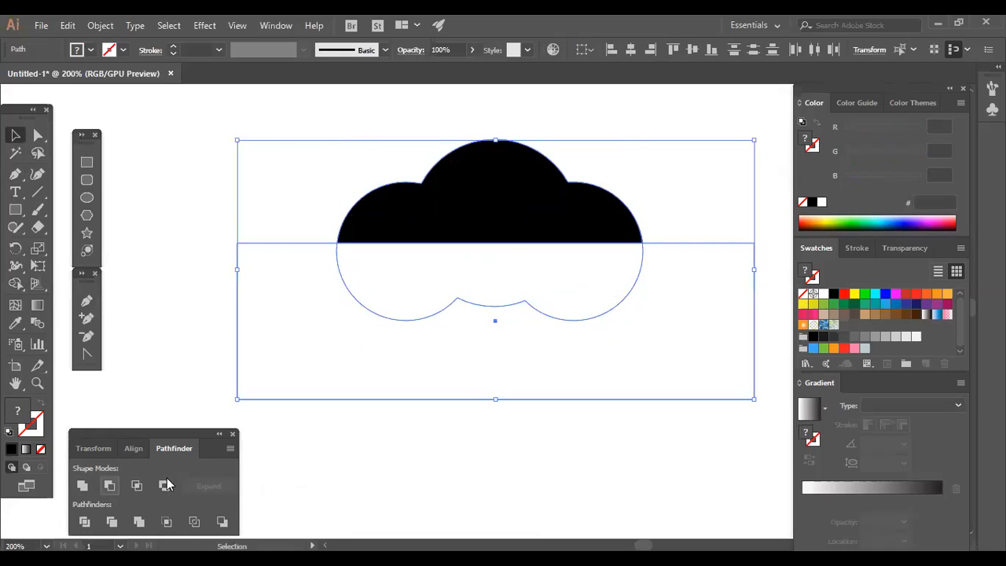
{"action": "left_click_drag", "start_coordinate": [414, 344], "coordinate": [626, 236]}
{"action": "left_click", "coordinate": [591, 304]}
{"action": "left_click", "coordinate": [564, 194]}
{"action": "left_click", "coordinate": [573, 331]}
{"action": "left_click_drag", "start_coordinate": [387, 328], "coordinate": [557, 178]}
{"action": "left_click_drag", "start_coordinate": [667, 172], "coordinate": [500, 257]}
{"action": "left_click", "coordinate": [529, 296]}
{"action": "left_click", "coordinate": [502, 192]}
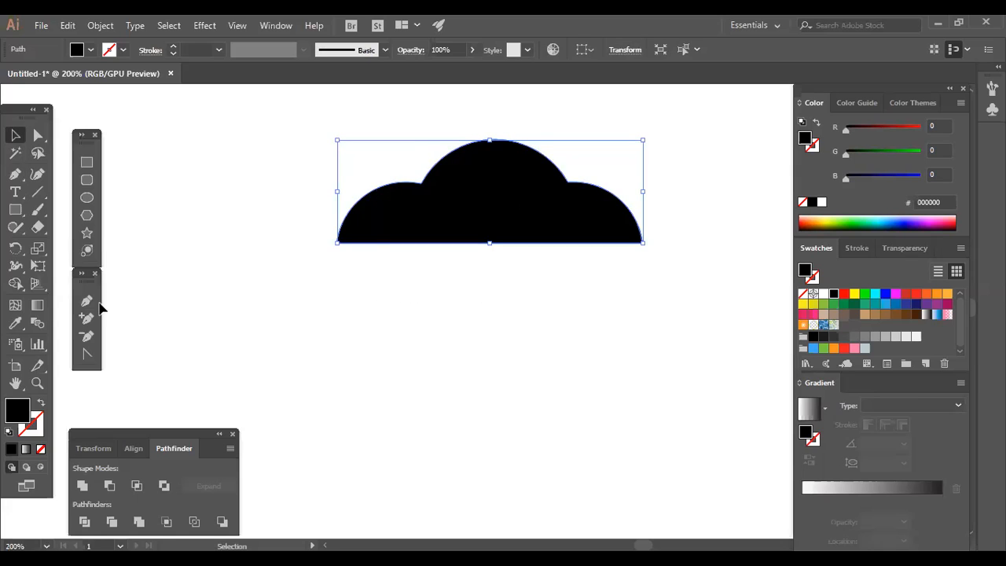
Draw a curved Pen tool path inside the cloud's central bump, from its top down along its right edge
{"action": "key", "text": "ctrl+shift+a"}
{"action": "left_click", "coordinate": [86, 302]}
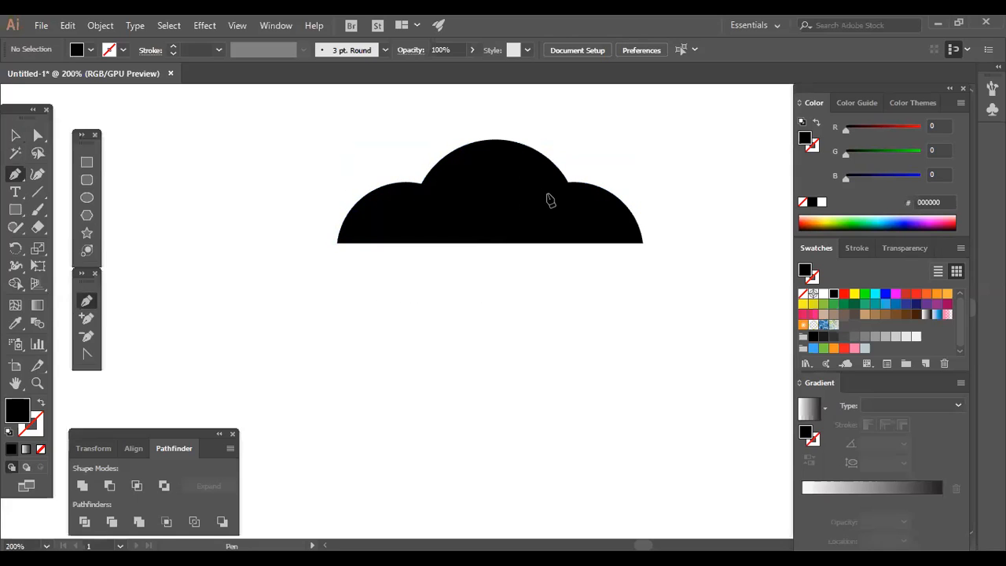
{"action": "left_click", "coordinate": [490, 151]}
{"action": "left_click_drag", "start_coordinate": [550, 195], "coordinate": [562, 229]}
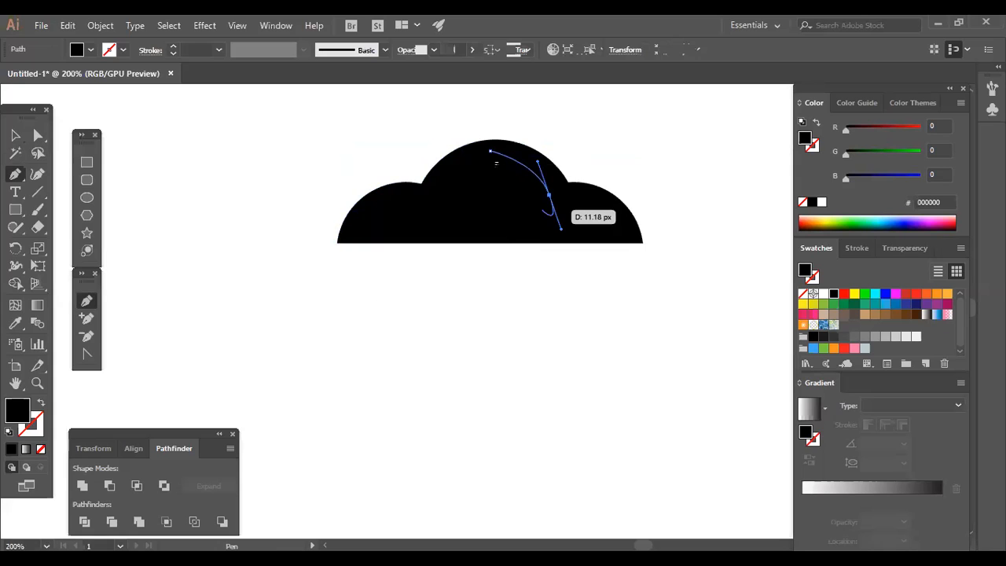
{"action": "left_click_drag", "start_coordinate": [490, 150], "coordinate": [489, 158]}
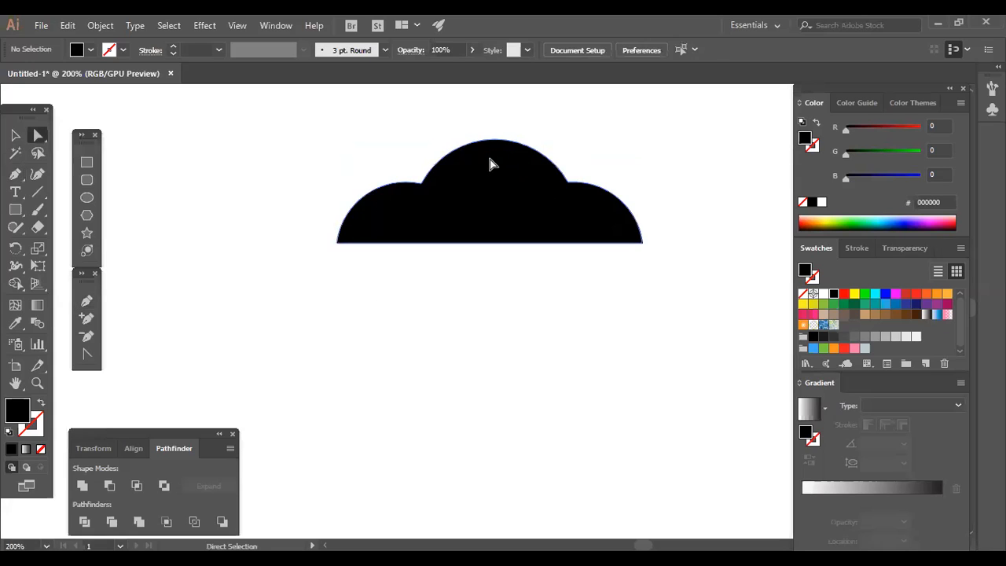
Give the curved path inside the cloud a 2 pt stroke with the lens-shaped width profile tapered at both ends
{"action": "left_click", "coordinate": [217, 92]}
{"action": "key", "text": "v"}
{"action": "left_click", "coordinate": [536, 166]}
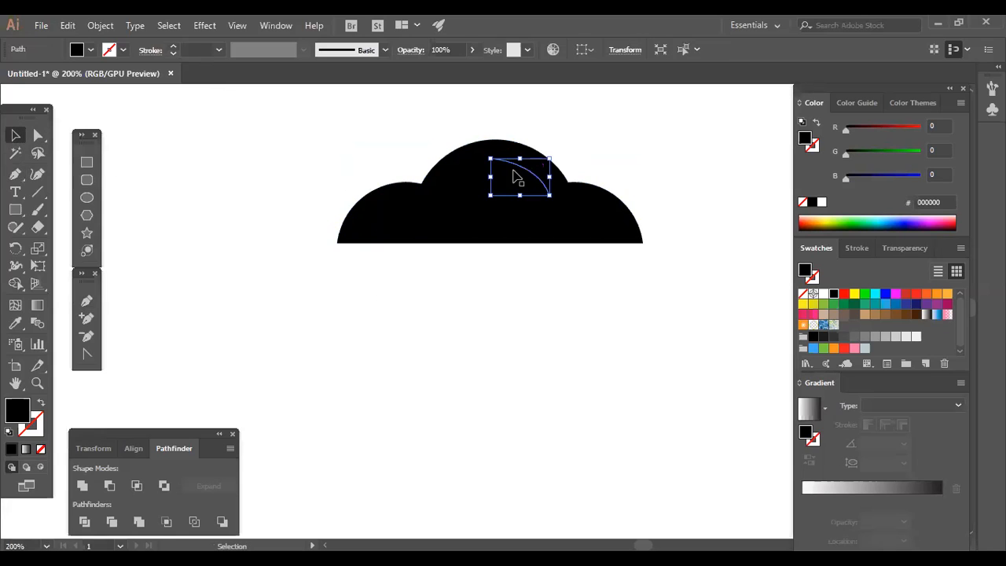
{"action": "left_click", "coordinate": [172, 46]}
{"action": "left_click", "coordinate": [172, 46]}
{"action": "left_click", "coordinate": [172, 46]}
{"action": "left_click", "coordinate": [172, 46]}
{"action": "left_click", "coordinate": [172, 46]}
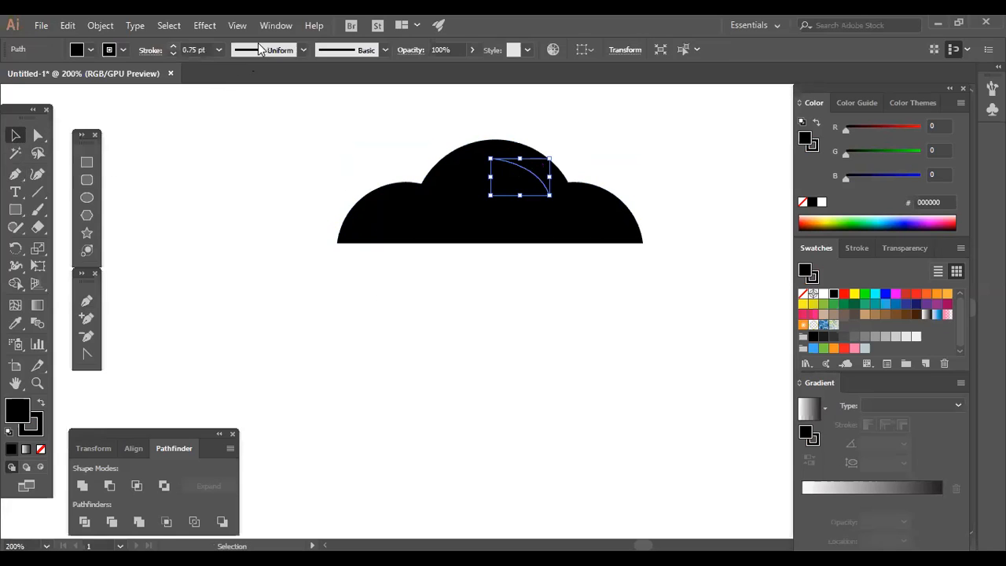
{"action": "left_click", "coordinate": [302, 50]}
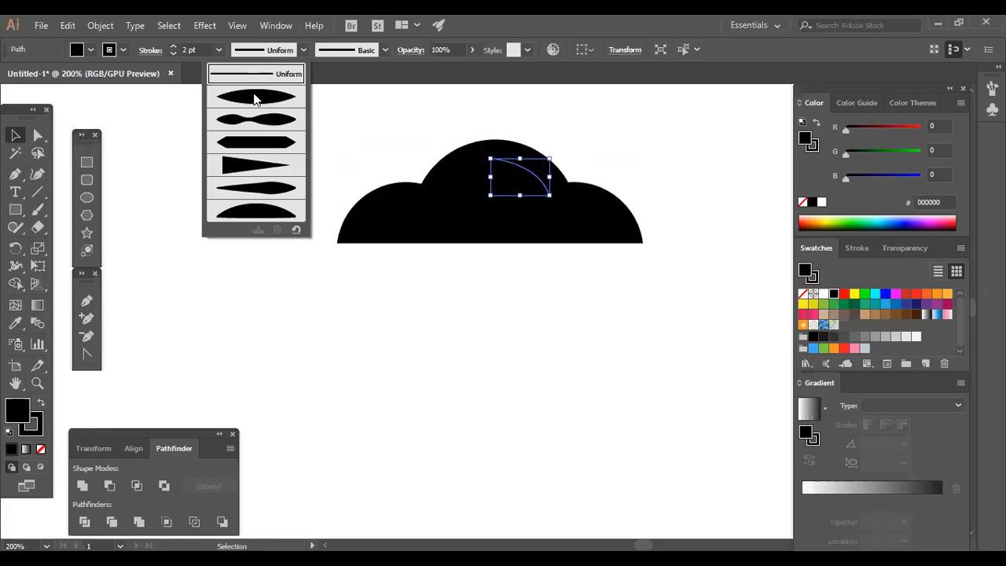
{"action": "left_click", "coordinate": [643, 330]}
{"action": "left_click", "coordinate": [541, 189]}
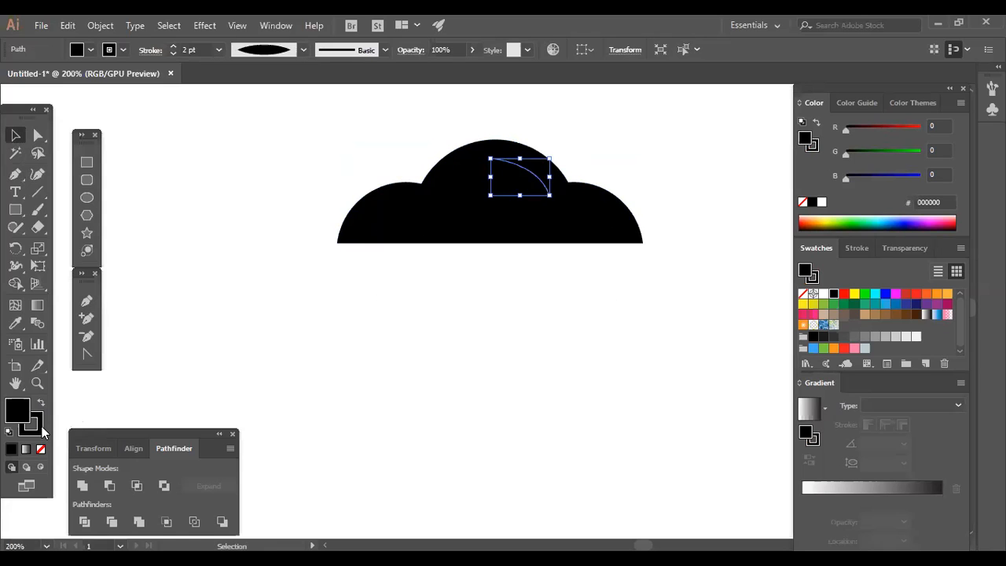
Remove the curved path's fill and colour its stroke white
{"action": "left_click", "coordinate": [41, 449]}
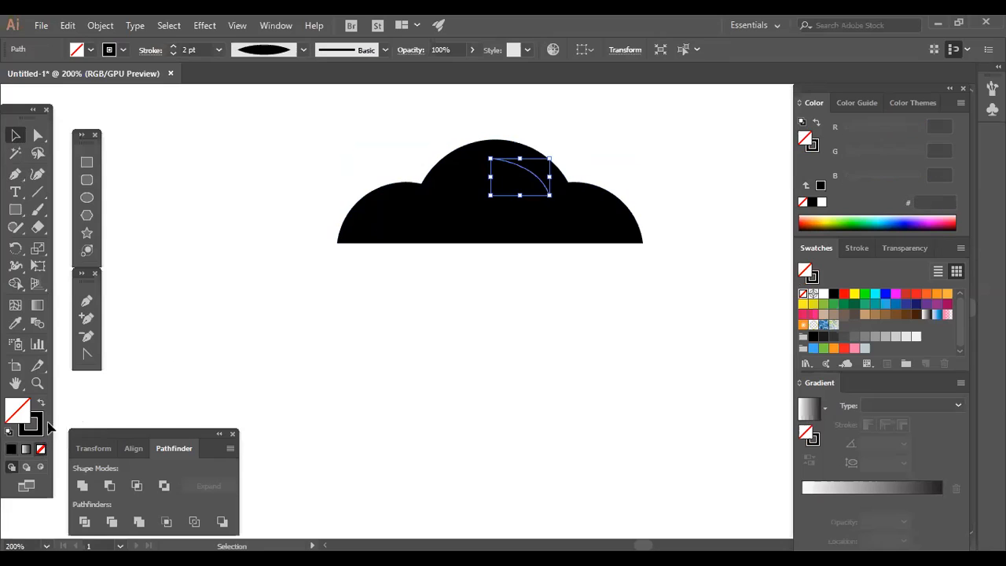
{"action": "left_click", "coordinate": [823, 293]}
{"action": "left_click", "coordinate": [580, 376]}
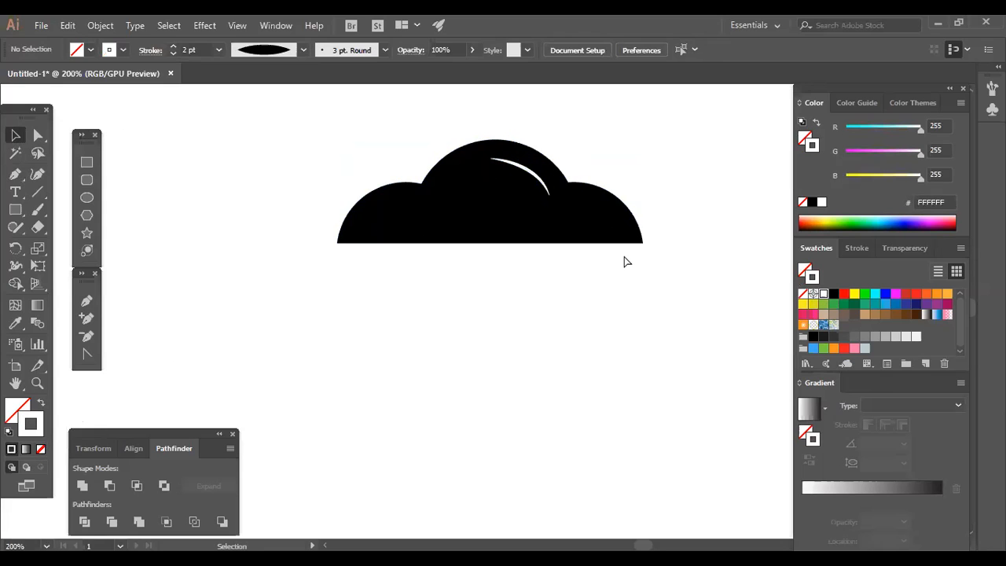
Adjust the direction handle at the white curve's lower end so it bows outward along the central bump
{"action": "key", "text": "a"}
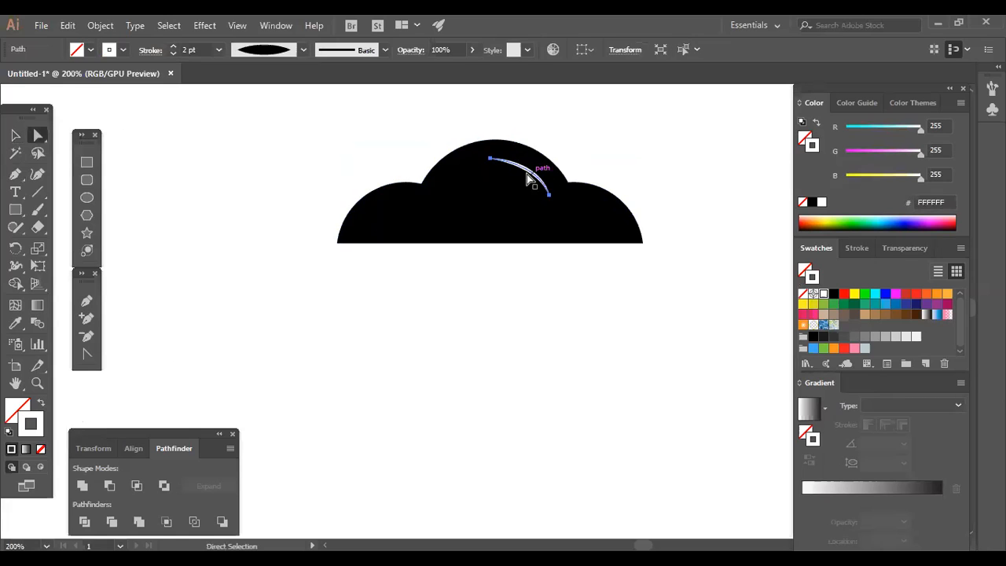
{"action": "left_click", "coordinate": [538, 164]}
{"action": "left_click_drag", "start_coordinate": [540, 168], "coordinate": [535, 157]}
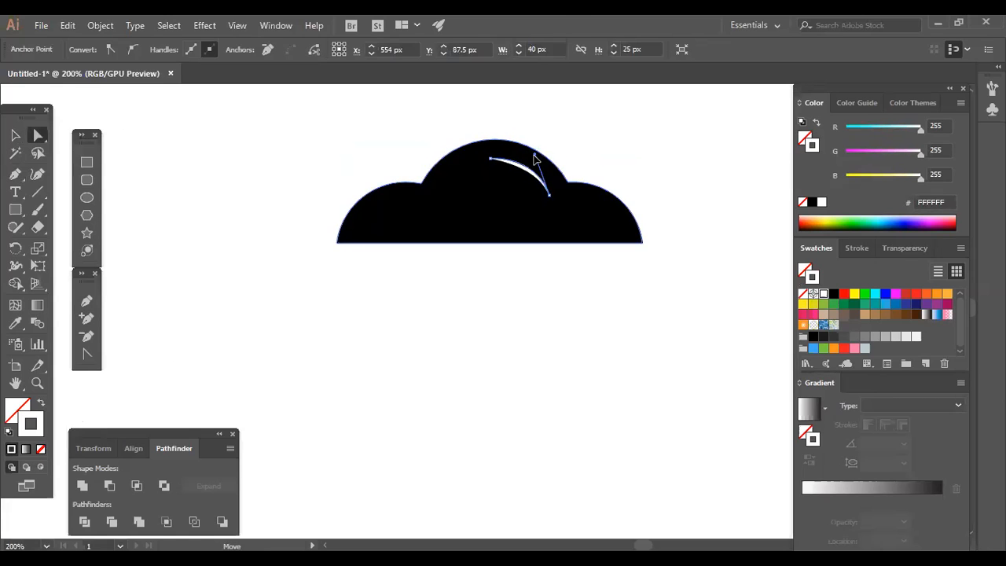
{"action": "left_click", "coordinate": [583, 317]}
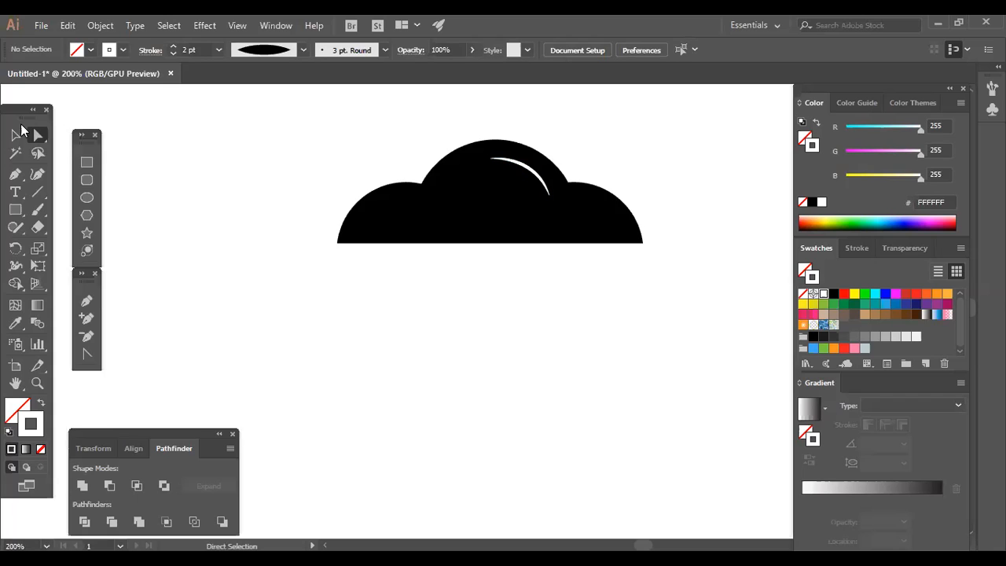
Shift the white highlight curve slightly left inside the cloud's central bump
{"action": "key", "text": "v"}
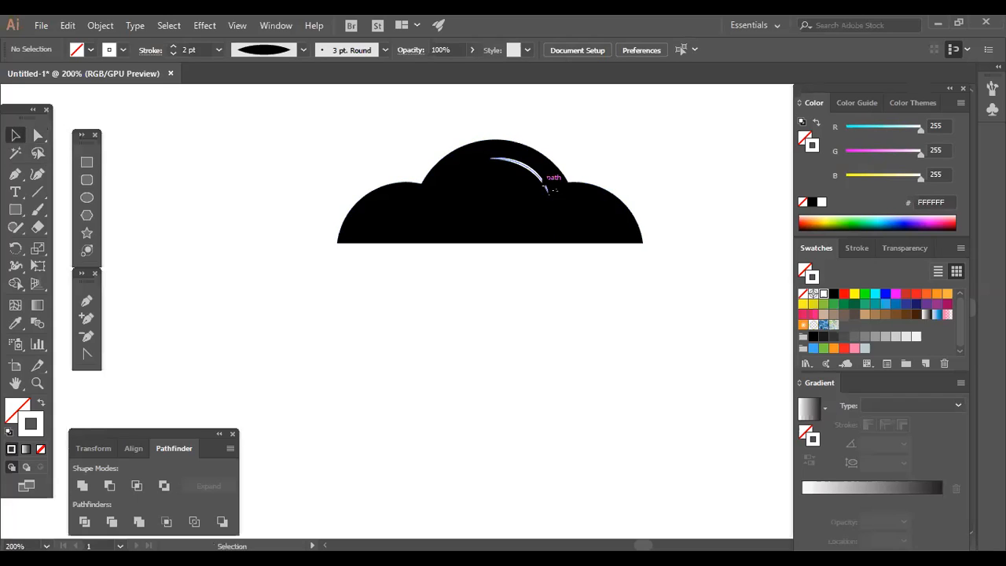
{"action": "left_click", "coordinate": [543, 183]}
{"action": "double_click", "coordinate": [532, 172]}
{"action": "double_click", "coordinate": [584, 121]}
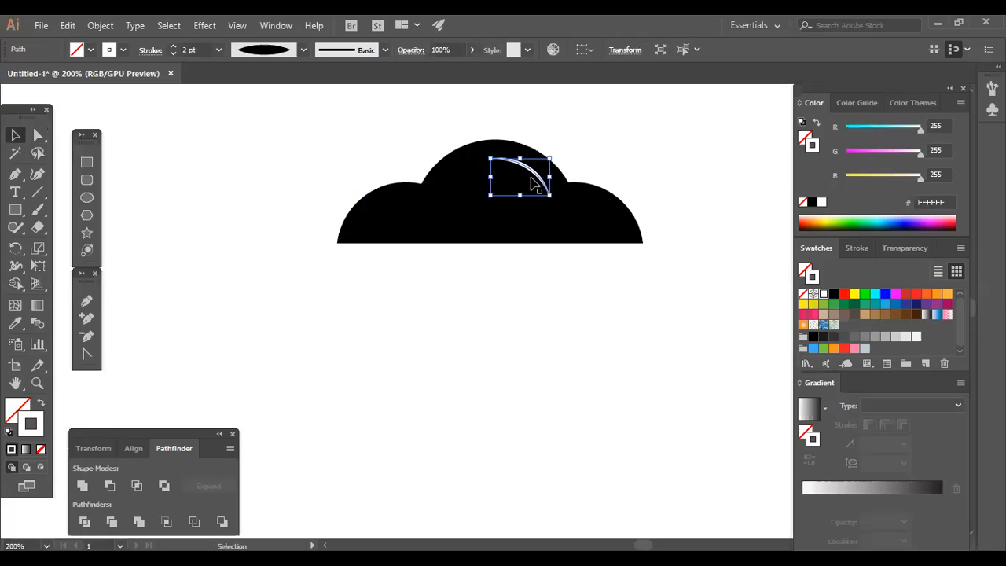
{"action": "key", "text": "ctrl+shift+a"}
{"action": "left_click_drag", "start_coordinate": [530, 172], "coordinate": [522, 173]}
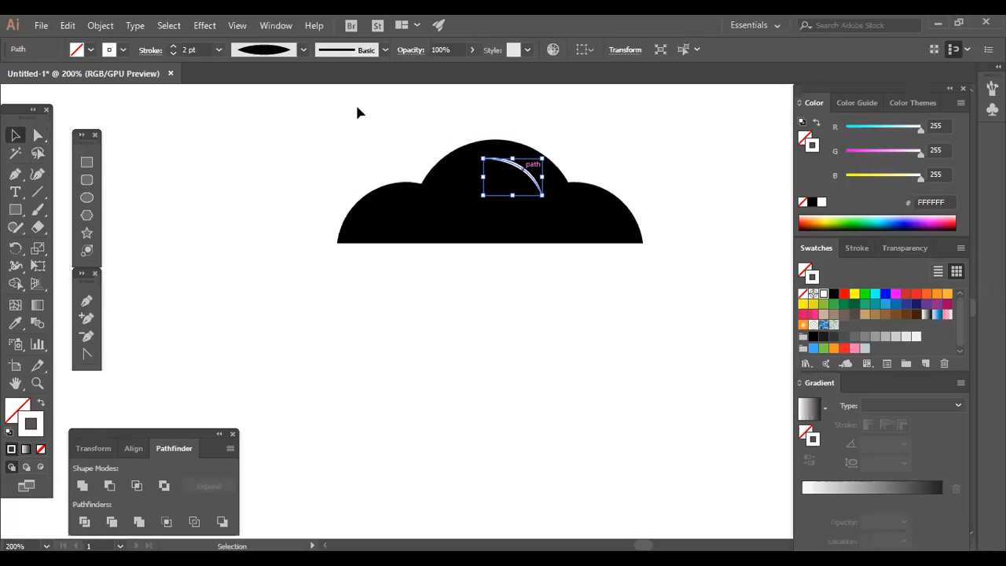
Set the white highlight's stroke to 5 pt and move it slightly right, toward the central bump's edge
{"action": "left_click", "coordinate": [173, 45]}
{"action": "left_click", "coordinate": [172, 45]}
{"action": "left_click", "coordinate": [172, 46]}
{"action": "left_click", "coordinate": [172, 45]}
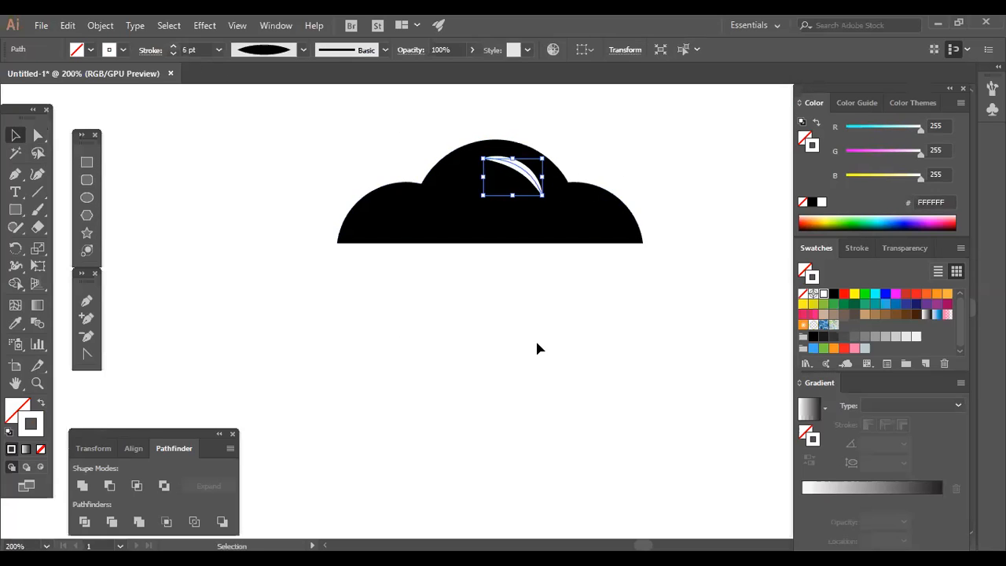
{"action": "left_click", "coordinate": [536, 344]}
{"action": "left_click_drag", "start_coordinate": [529, 180], "coordinate": [537, 180]}
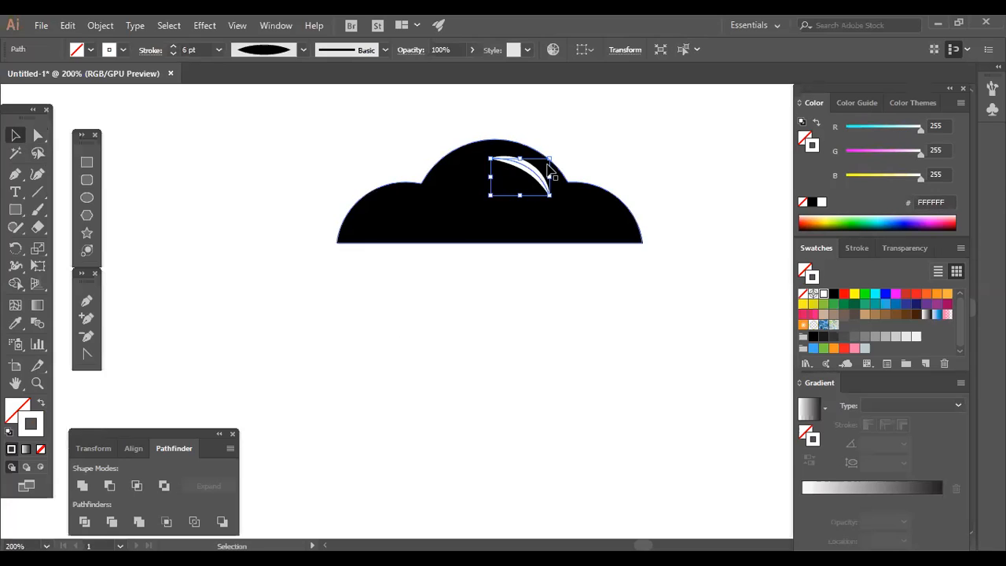
{"action": "left_click", "coordinate": [172, 55]}
{"action": "left_click", "coordinate": [559, 324]}
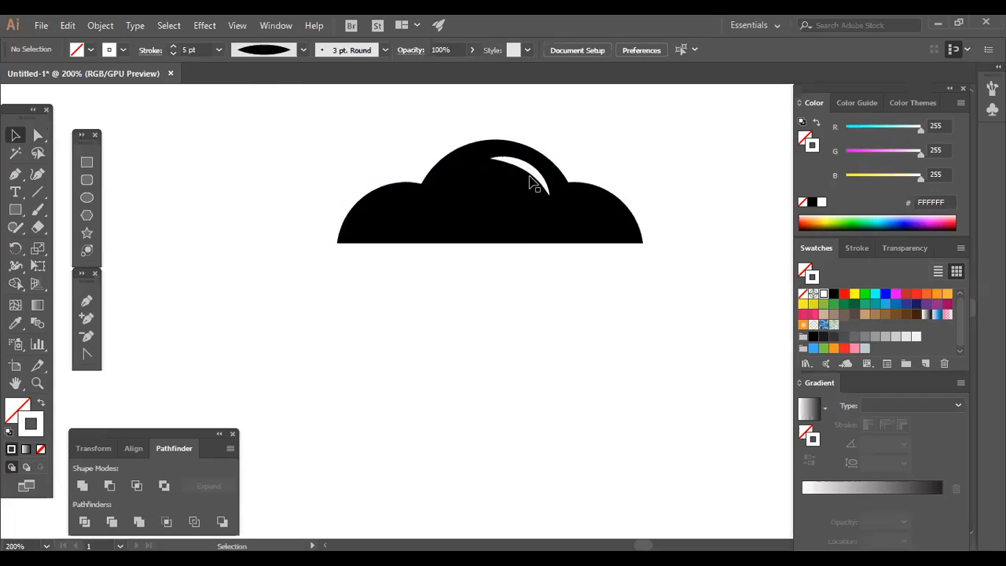
Place a smaller copy of the highlight along the right bump's outer edge and set its stroke to 4 pt
{"action": "left_click_drag", "start_coordinate": [606, 211], "coordinate": [622, 230]}
{"action": "left_click", "coordinate": [622, 253]}
{"action": "left_click", "coordinate": [174, 48]}
{"action": "left_click", "coordinate": [175, 48]}
{"action": "left_click", "coordinate": [174, 48]}
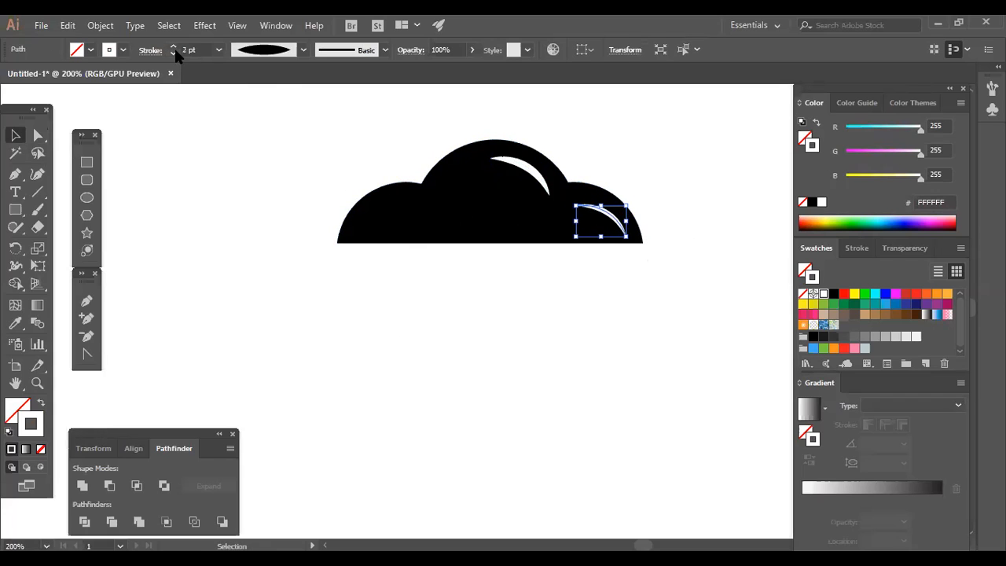
{"action": "left_click", "coordinate": [643, 316]}
{"action": "left_click", "coordinate": [173, 46]}
{"action": "left_click", "coordinate": [173, 46]}
{"action": "left_click", "coordinate": [543, 286]}
Copy the right bump's highlight to the left bump, reflect it about the vertical axis and fit it along the outer edge
{"action": "left_click_drag", "start_coordinate": [624, 225], "coordinate": [456, 225]}
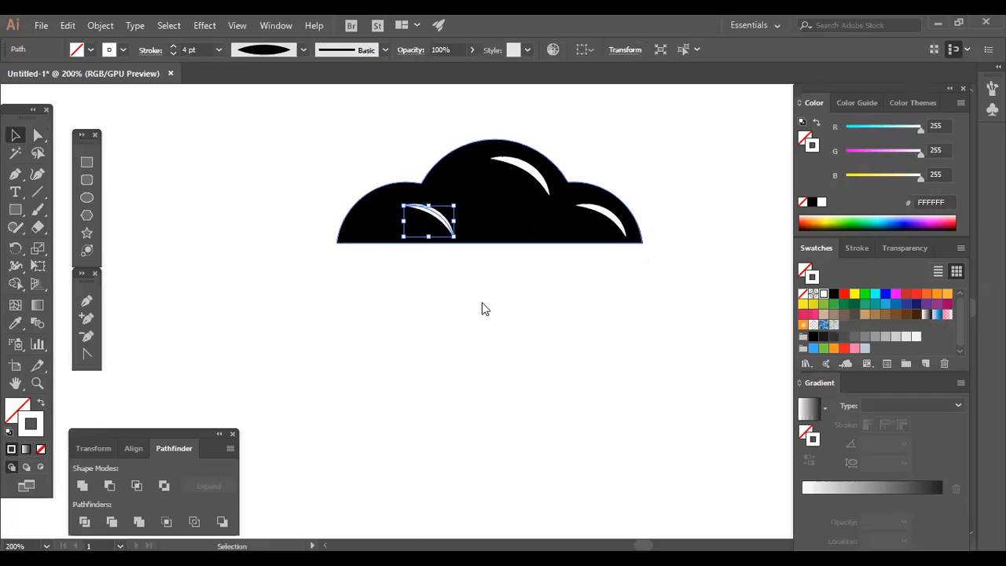
{"action": "right_click", "coordinate": [446, 212]}
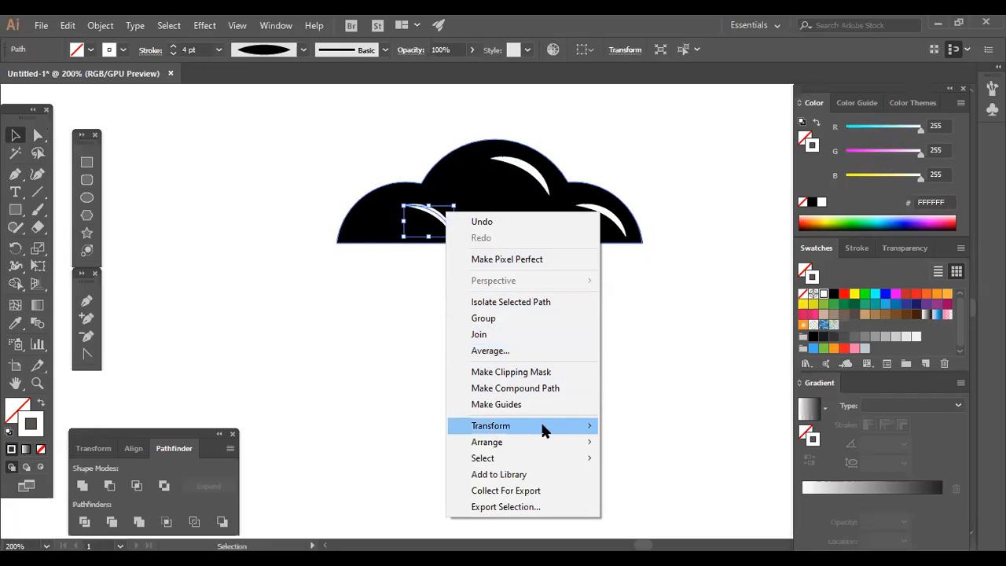
{"action": "mouse_move", "coordinate": [542, 426]}
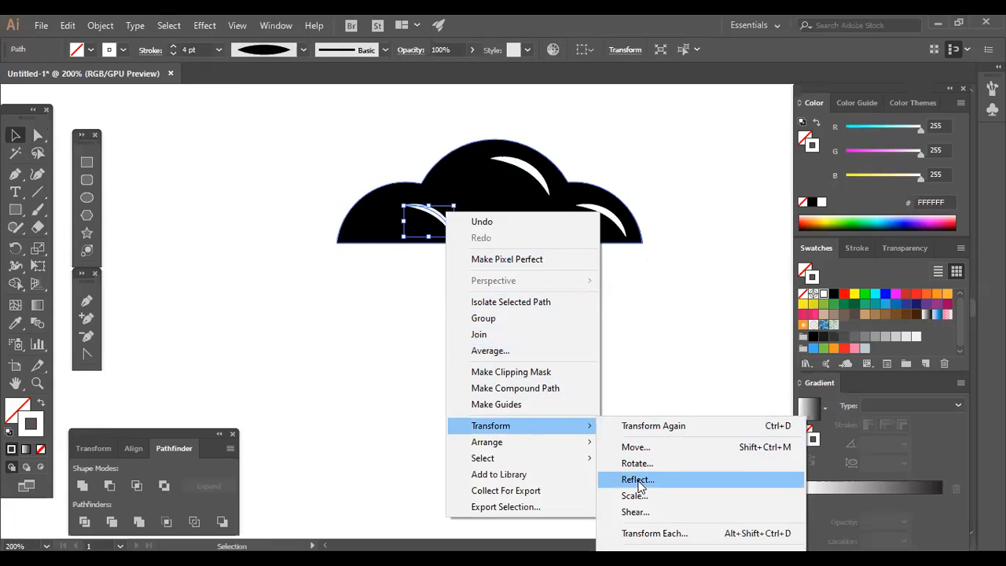
{"action": "left_click", "coordinate": [638, 480]}
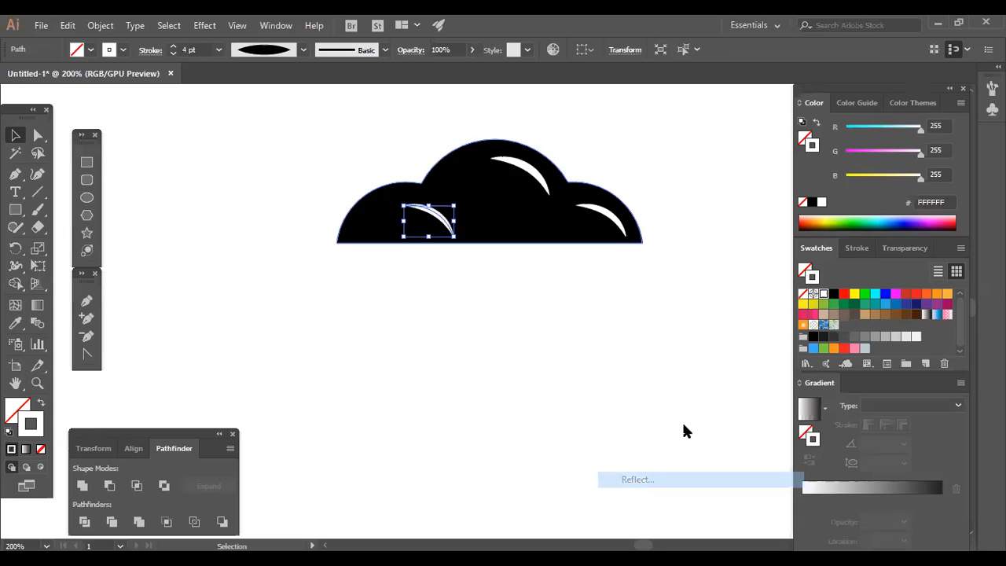
{"action": "left_click", "coordinate": [642, 423]}
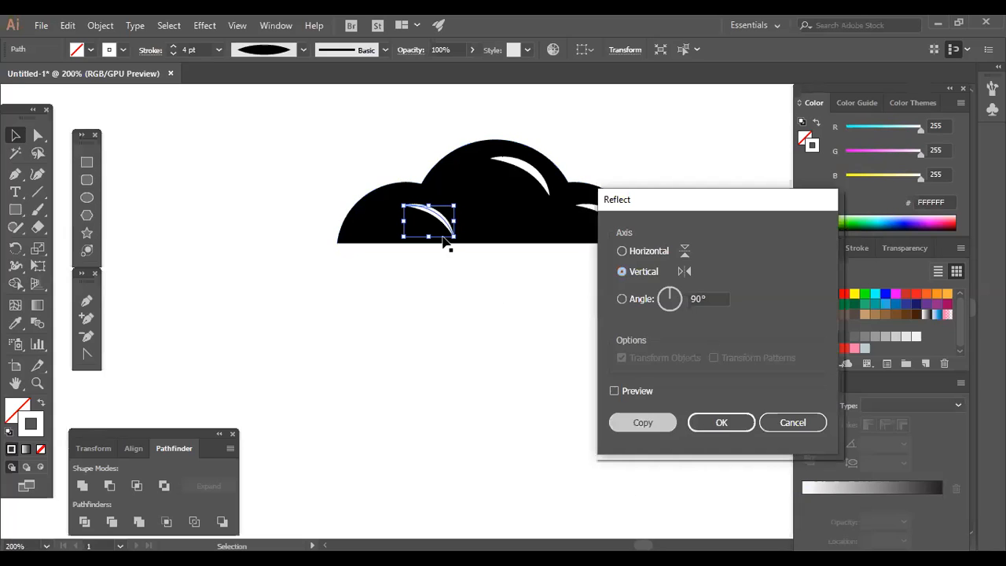
{"action": "mouse_move", "coordinate": [425, 211]}
{"action": "left_mouse_down"}
{"action": "mouse_move", "coordinate": [383, 202]}
{"action": "mouse_move", "coordinate": [410, 196]}
{"action": "left_mouse_up"}
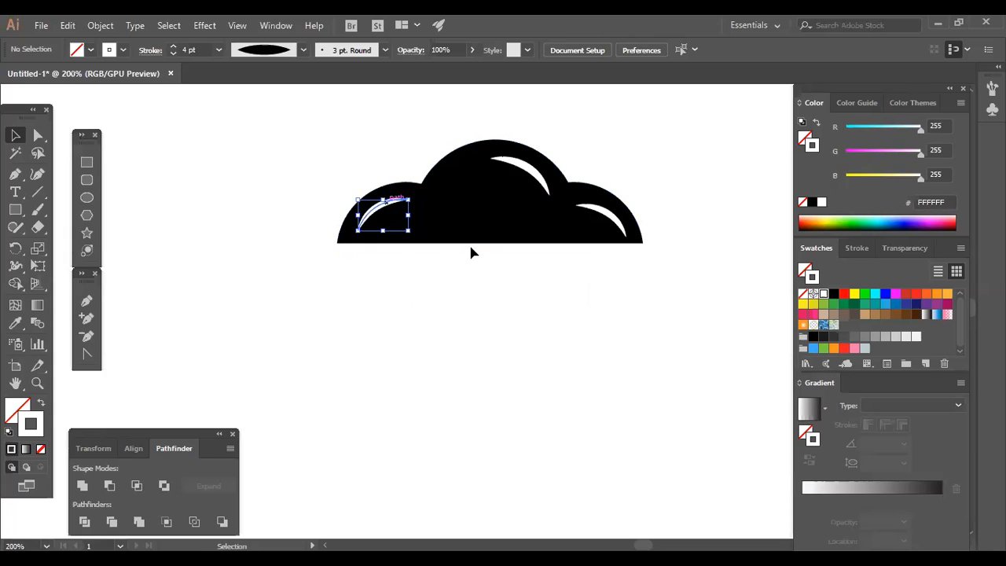
{"action": "left_click", "coordinate": [329, 184]}
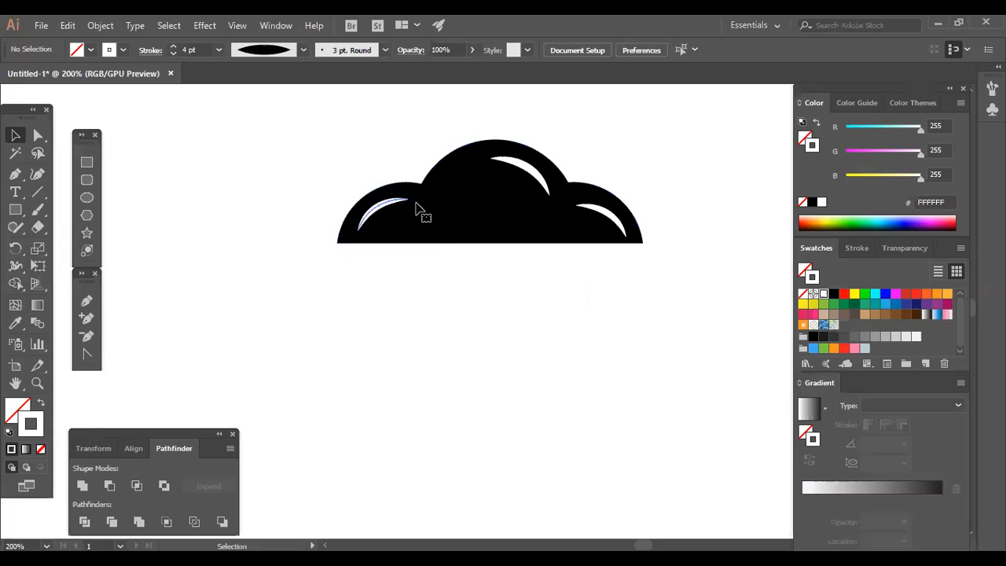
Expand the appearance of the three white highlights and scale the whole cloud down to a small icon
{"action": "left_click", "coordinate": [386, 204]}
{"action": "left_click", "coordinate": [536, 168], "text": "shift"}
{"action": "left_click", "coordinate": [617, 225], "text": "shift"}
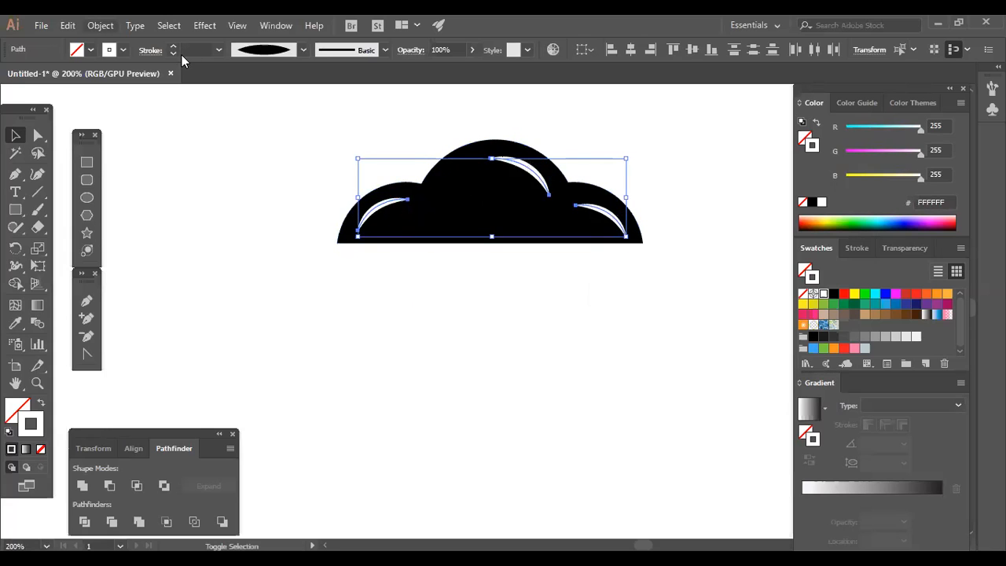
{"action": "left_click", "coordinate": [100, 25]}
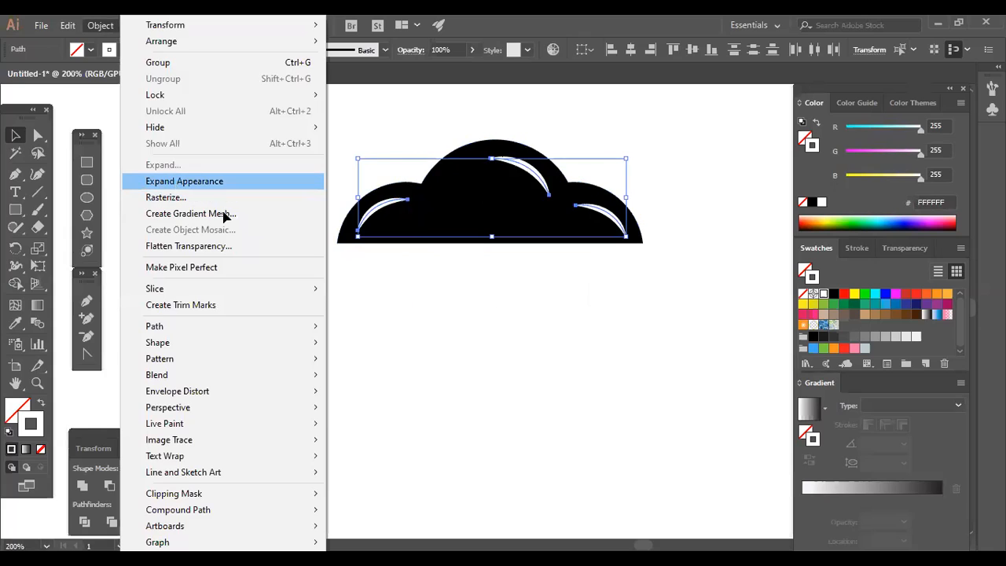
{"action": "left_click_drag", "start_coordinate": [304, 142], "coordinate": [517, 202]}
{"action": "left_click", "coordinate": [521, 248]}
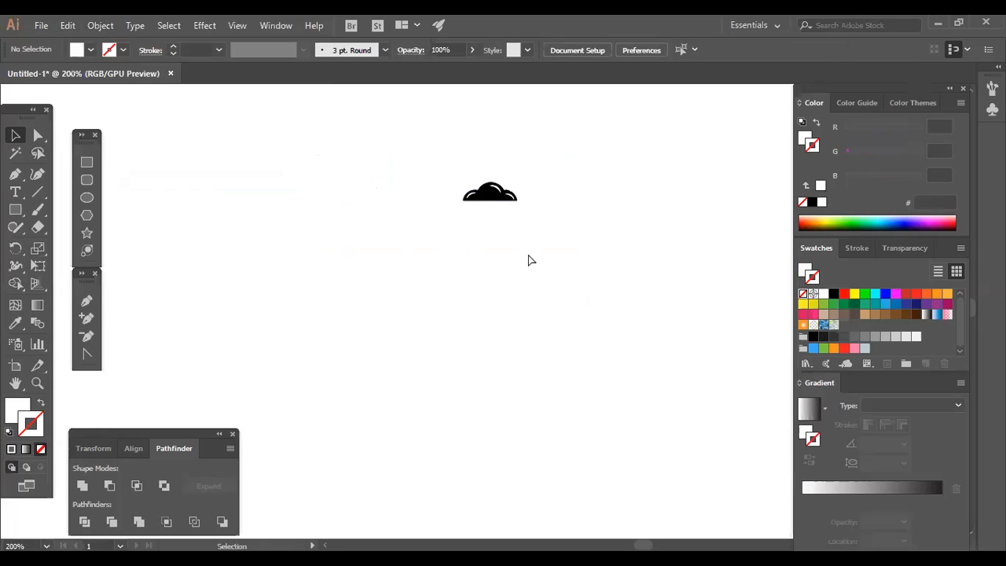
Place a copy of the CLOUD DESIGN text directly beneath the small cloud
{"action": "key", "text": "ctrl+minus"}
{"action": "key", "text": "ctrl+minus"}
{"action": "key", "text": "space"}
{"action": "left_click_drag", "start_coordinate": [477, 283], "coordinate": [445, 207]}
{"action": "left_click_drag", "start_coordinate": [409, 162], "coordinate": [484, 187]}
{"action": "left_click", "coordinate": [525, 227]}
{"action": "left_click_drag", "start_coordinate": [580, 377], "coordinate": [512, 204]}
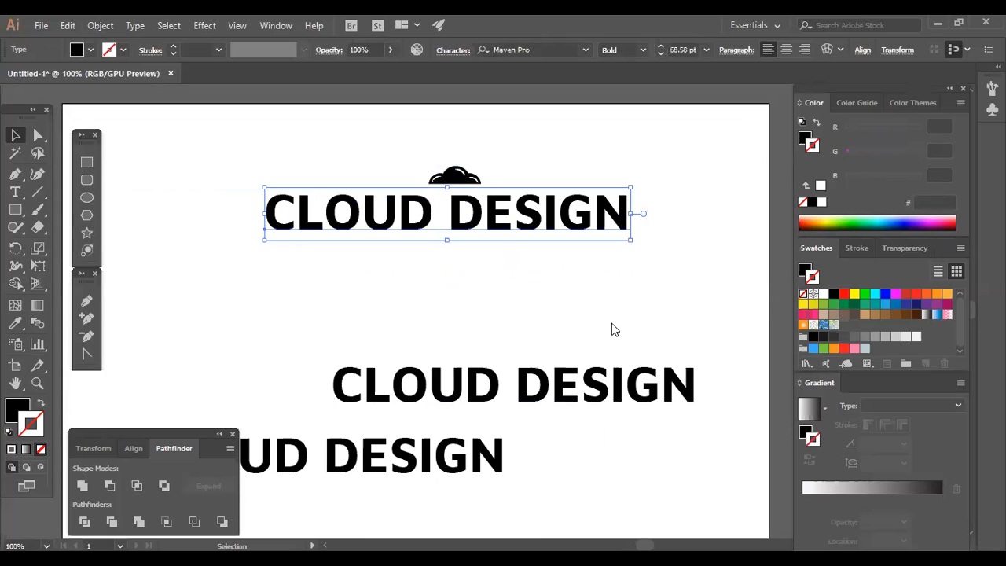
Try outlining and scaling down the text copy beneath the cloud, and delete it
{"action": "key", "text": "ctrl+shift+o"}
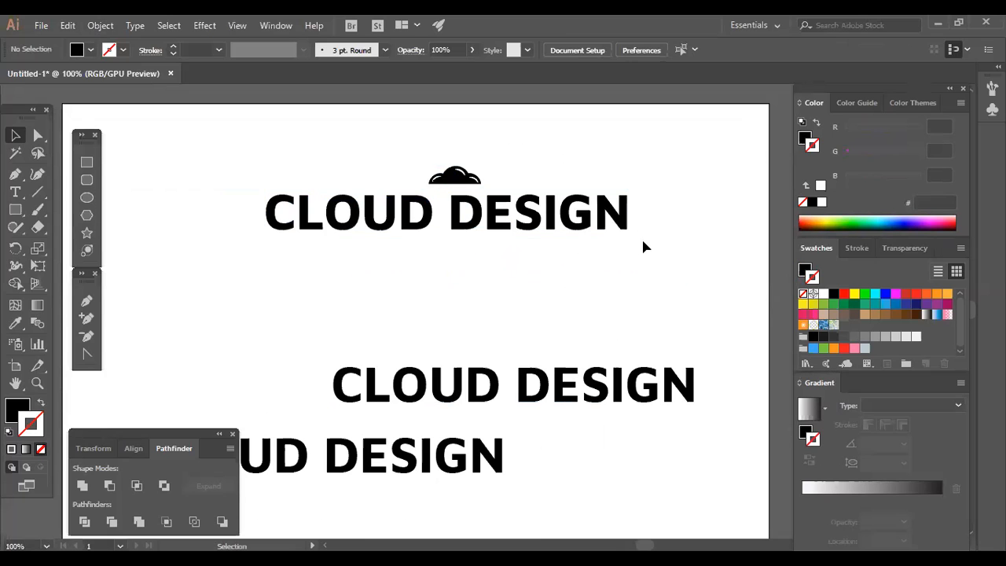
{"action": "left_click_drag", "start_coordinate": [631, 233], "coordinate": [532, 223]}
{"action": "left_click", "coordinate": [551, 282]}
{"action": "left_click", "coordinate": [497, 218]}
{"action": "key", "text": "Delete"}
Place another copy of the CLOUD DESIGN text below the cloud, set in Nexa Bold and scaled down to about a third
{"action": "left_click_drag", "start_coordinate": [575, 364], "coordinate": [519, 253]}
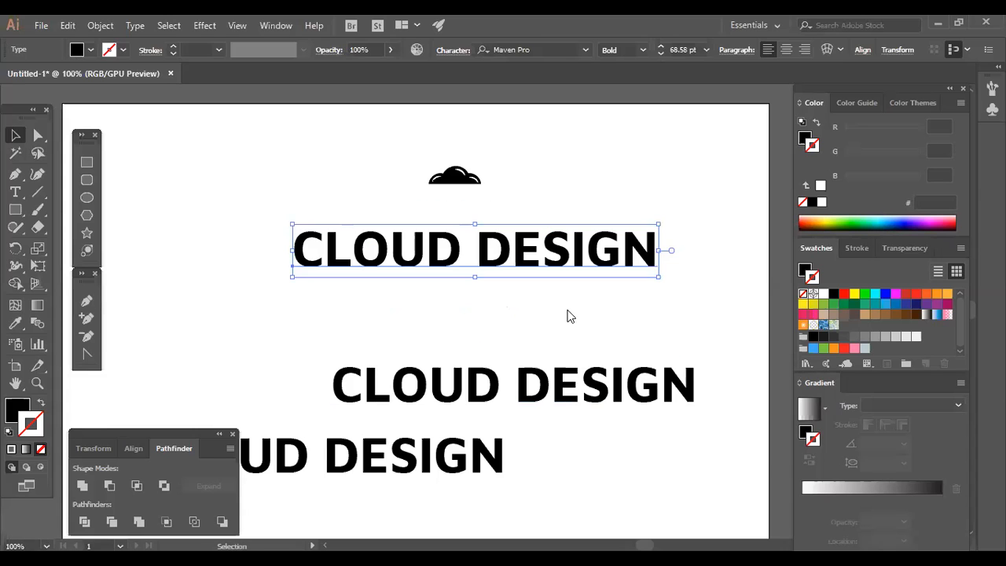
{"action": "right_click", "coordinate": [520, 314]}
{"action": "mouse_move", "coordinate": [608, 313]}
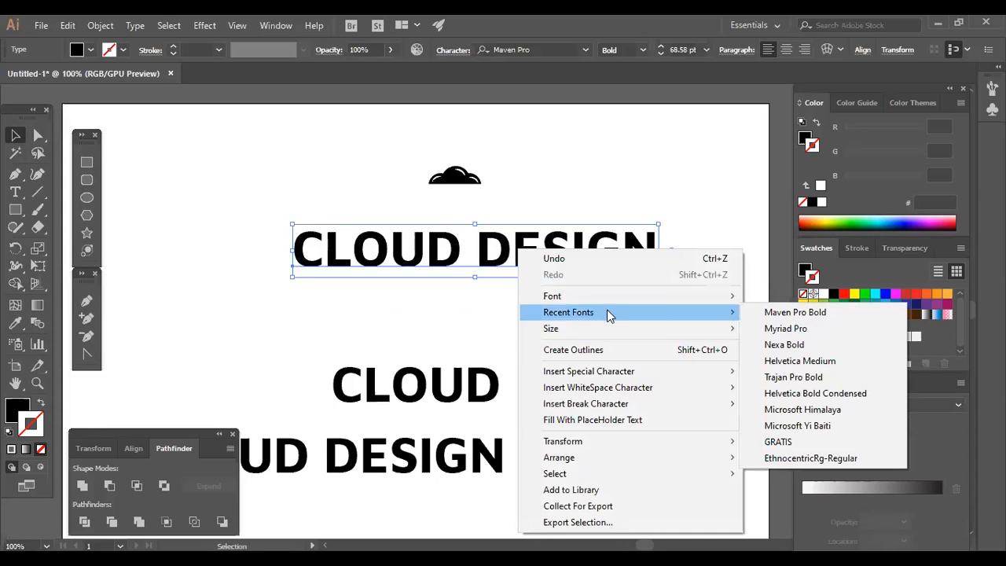
{"action": "left_click", "coordinate": [780, 346]}
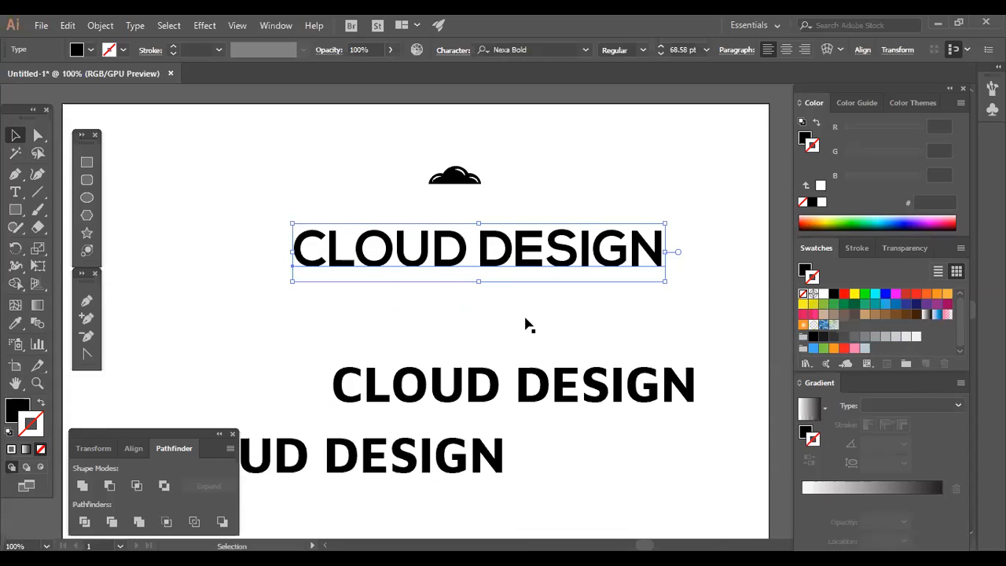
{"action": "left_click_drag", "start_coordinate": [664, 281], "coordinate": [542, 264]}
Fill the cloud shape with blue 0071BC and leave it without a stroke
{"action": "left_click", "coordinate": [456, 176]}
{"action": "left_click", "coordinate": [896, 304]}
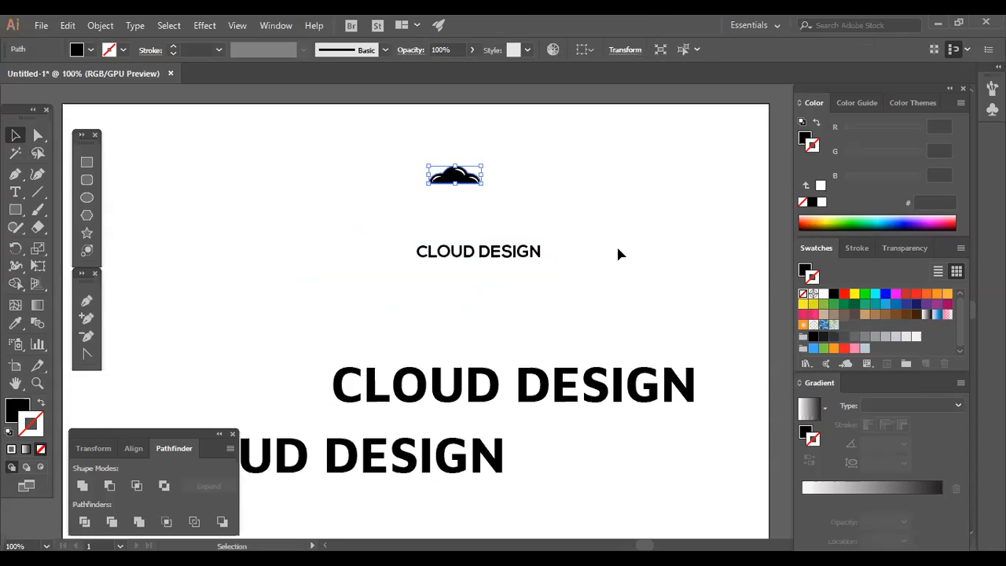
{"action": "left_click", "coordinate": [487, 203]}
{"action": "left_click_drag", "start_coordinate": [402, 189], "coordinate": [377, 207]}
{"action": "left_click", "coordinate": [452, 191]}
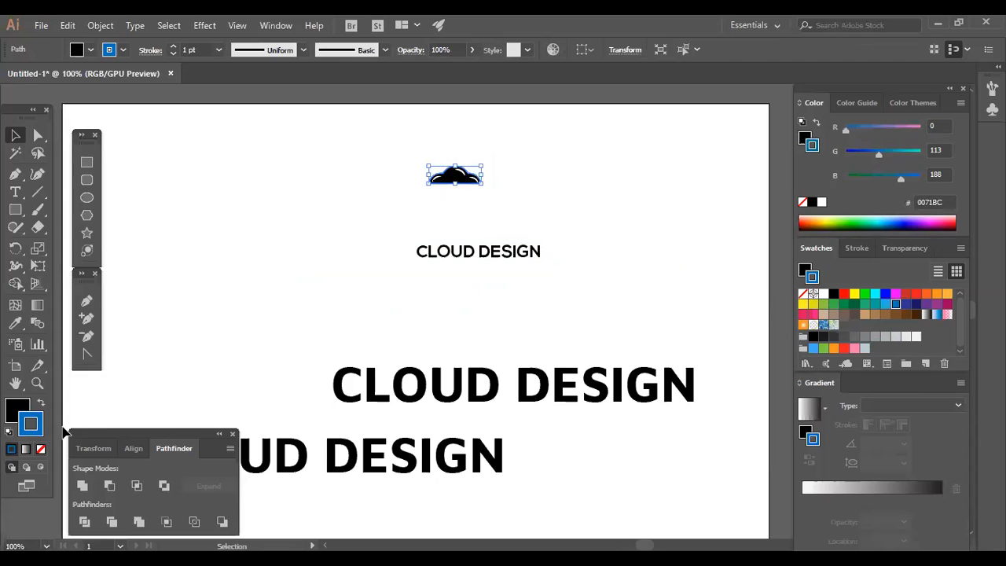
{"action": "left_click", "coordinate": [42, 402]}
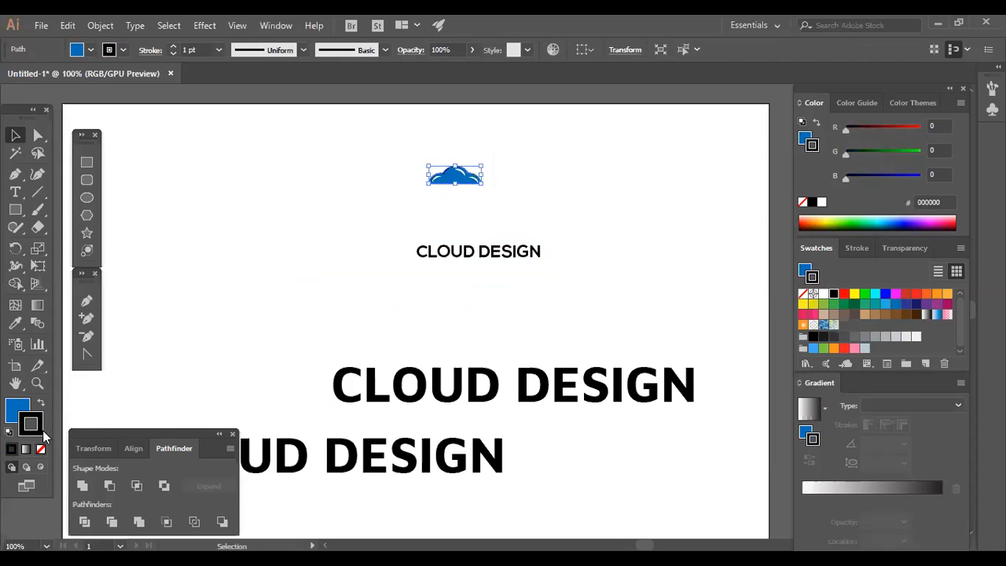
{"action": "key", "text": "slash"}
{"action": "left_click", "coordinate": [12, 408]}
{"action": "left_click", "coordinate": [324, 295]}
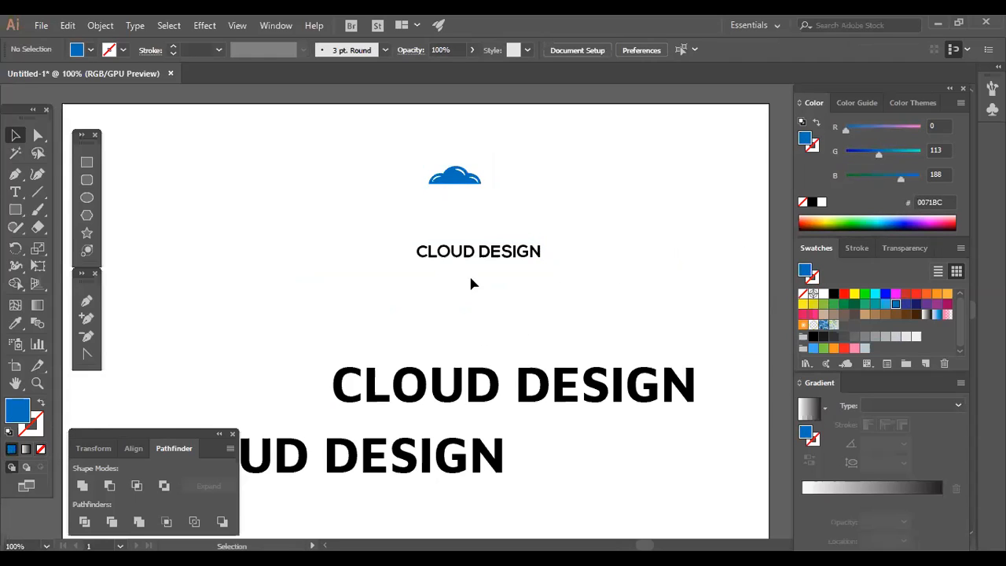
Change the cloud shape's fill to the lighter blue 29ABE2
{"action": "left_click", "coordinate": [446, 183]}
{"action": "left_click", "coordinate": [577, 213]}
{"action": "left_click", "coordinate": [454, 183]}
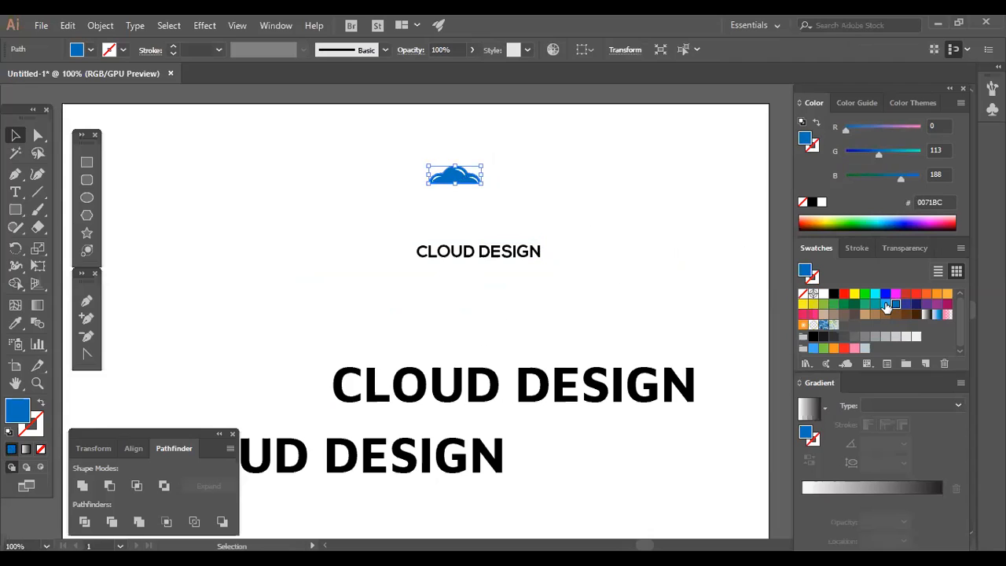
{"action": "left_click", "coordinate": [887, 305]}
{"action": "left_click", "coordinate": [695, 249]}
Place the CLOUD DESIGN text directly beneath the small blue cloud, scaled down to fit closely under it
{"action": "left_click_drag", "start_coordinate": [513, 253], "coordinate": [478, 202]}
{"action": "left_click", "coordinate": [531, 242]}
{"action": "left_click_drag", "start_coordinate": [527, 225], "coordinate": [527, 224]}
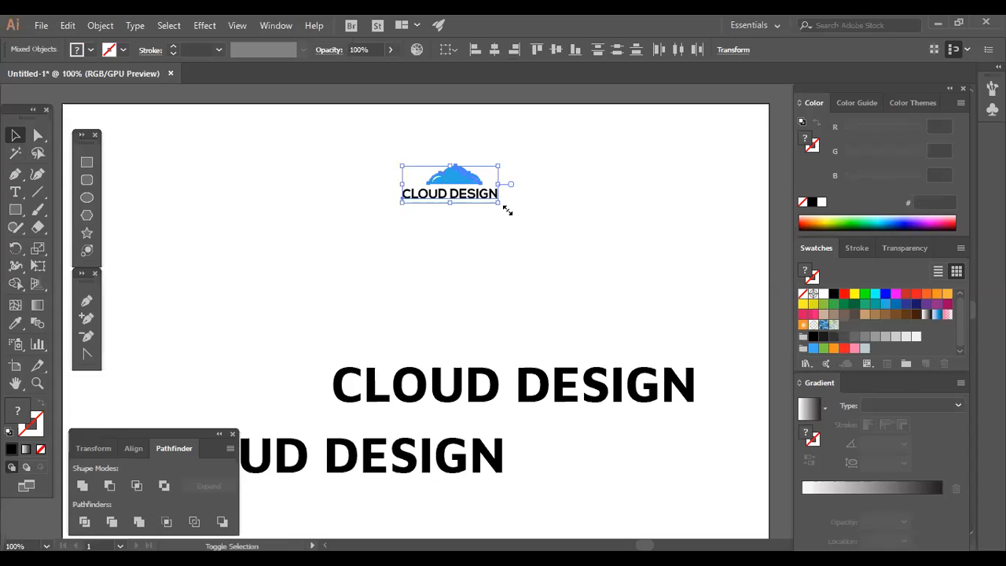
Try enlarging the whole cloud logo to about two and a half times its size, and undo it
{"action": "left_click_drag", "start_coordinate": [508, 209], "coordinate": [599, 272]}
{"action": "left_click", "coordinate": [644, 276]}
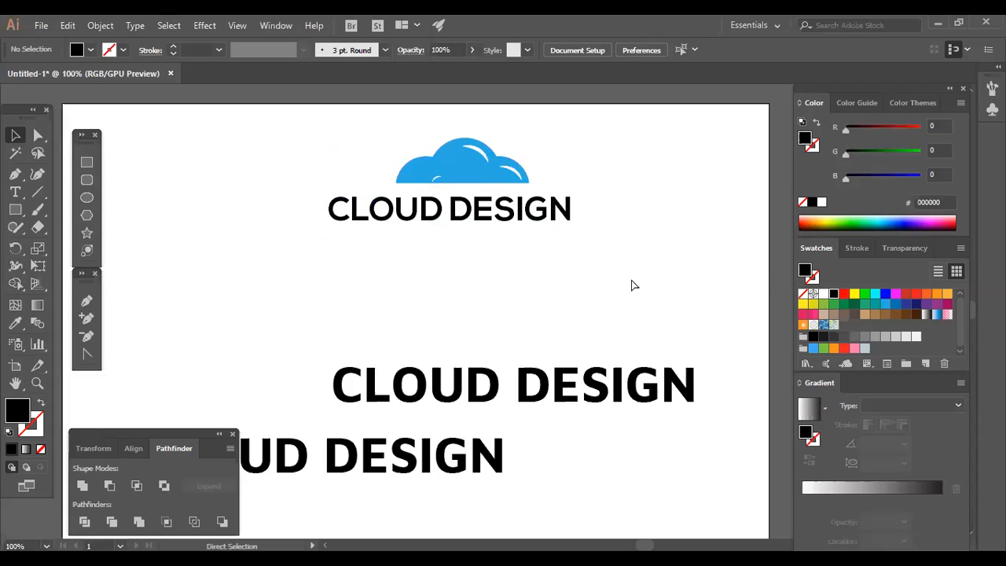
{"action": "key", "text": "ctrl+z"}
Place a copy of the small cloud logo with its text to the right of the original
{"action": "left_click", "coordinate": [504, 214]}
{"action": "left_click_drag", "start_coordinate": [453, 194], "coordinate": [660, 179]}
{"action": "left_click_drag", "start_coordinate": [507, 213], "coordinate": [429, 180]}
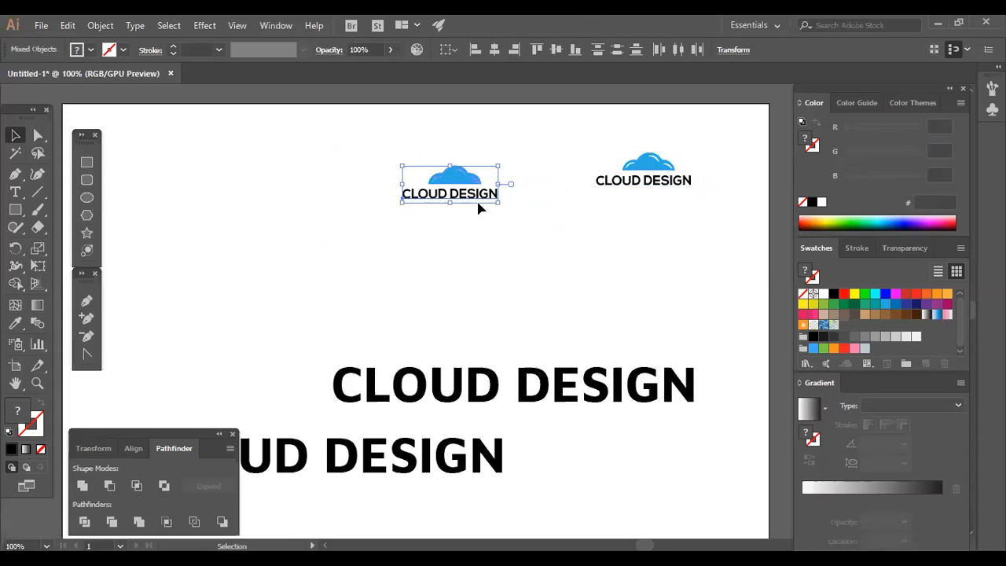
Enlarge the original logo to nearly three times its size and shift it down and to the left
{"action": "left_click_drag", "start_coordinate": [494, 207], "coordinate": [588, 274]}
{"action": "left_click_drag", "start_coordinate": [532, 226], "coordinate": [485, 276]}
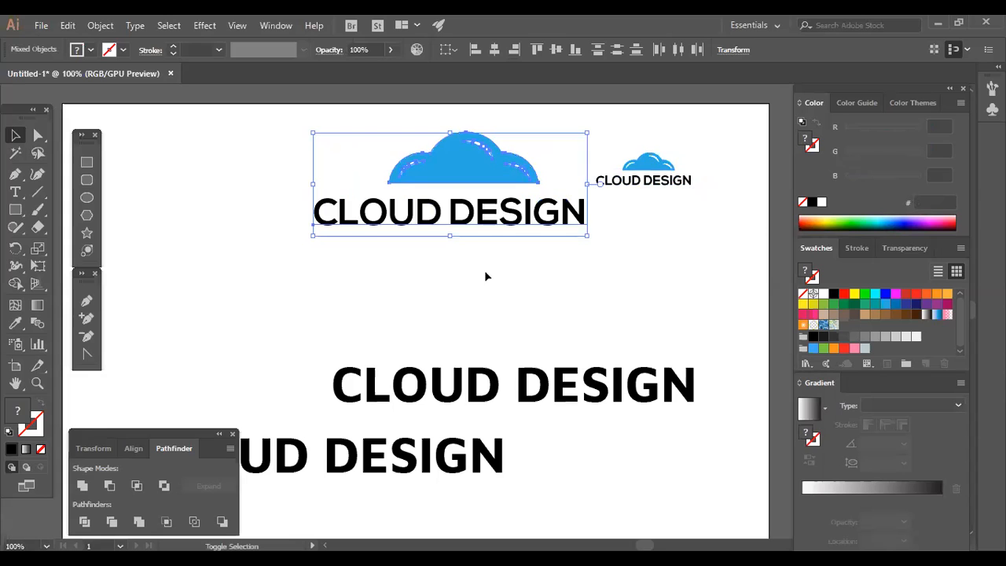
{"action": "left_click", "coordinate": [495, 285]}
Delete the white curved highlights from the enlarged cloud
{"action": "left_click", "coordinate": [474, 214]}
{"action": "key", "text": "Delete"}
{"action": "left_click", "coordinate": [428, 194]}
{"action": "key", "text": "Delete"}
{"action": "left_click", "coordinate": [374, 209]}
{"action": "key", "text": "Delete"}
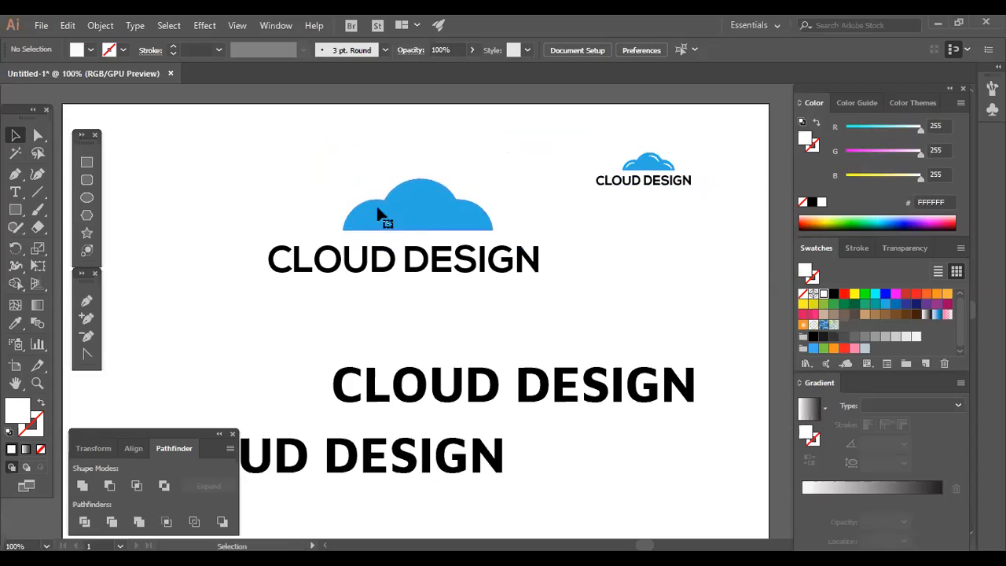
Swap the enlarged cloud's fill and stroke, leaving a 29ABE2 outline with no fill
{"action": "left_click", "coordinate": [378, 212]}
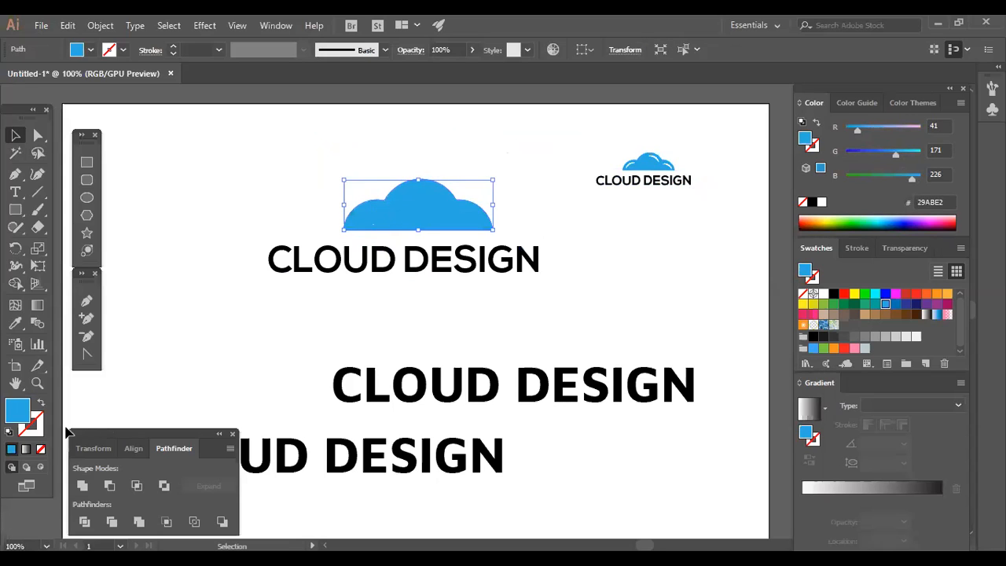
{"action": "left_click", "coordinate": [42, 404]}
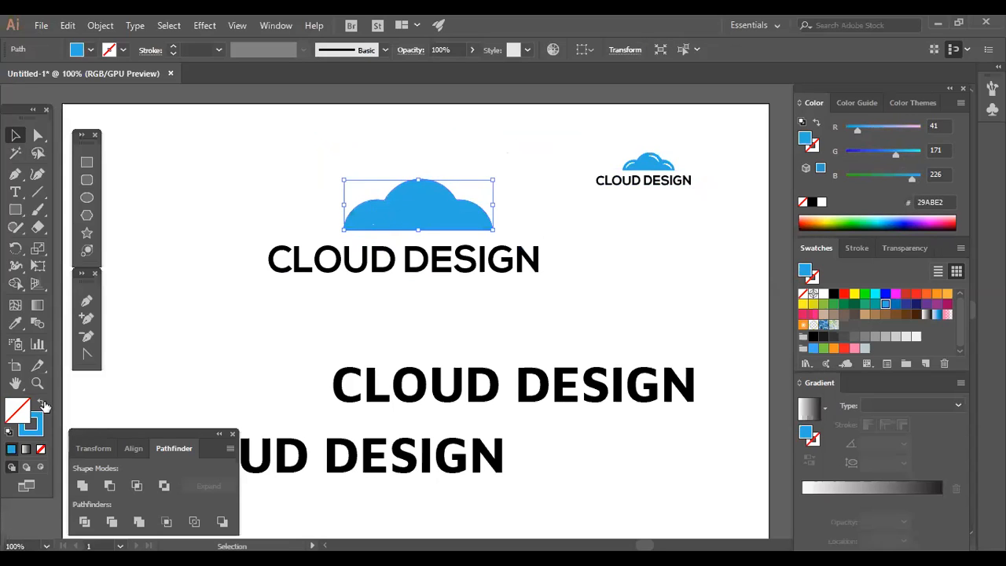
{"action": "left_click", "coordinate": [385, 293]}
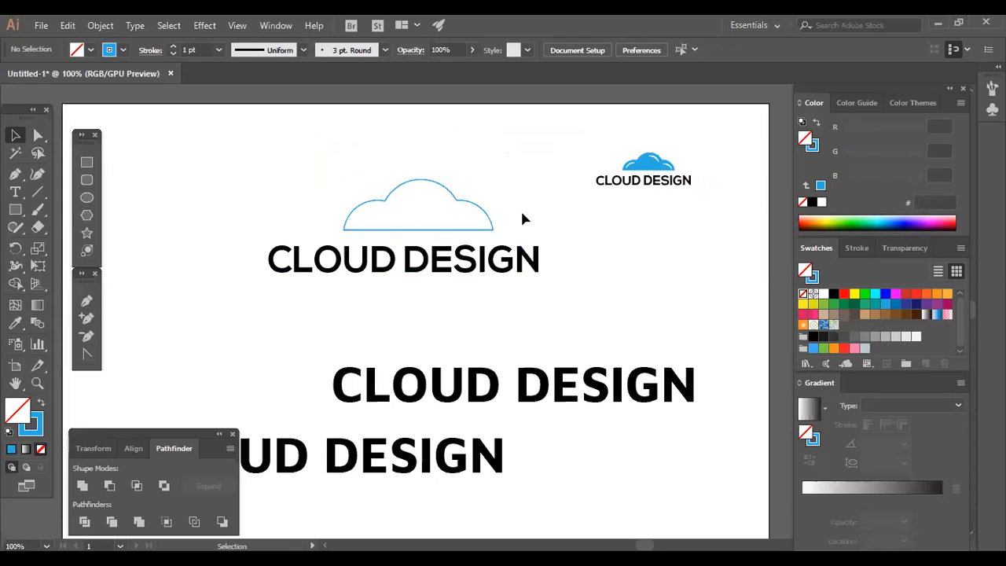
Cut the cloud outline at its two bottom corners with the Scissors tool and delete the straight base segment
{"action": "key", "text": "a"}
{"action": "left_click", "coordinate": [422, 230]}
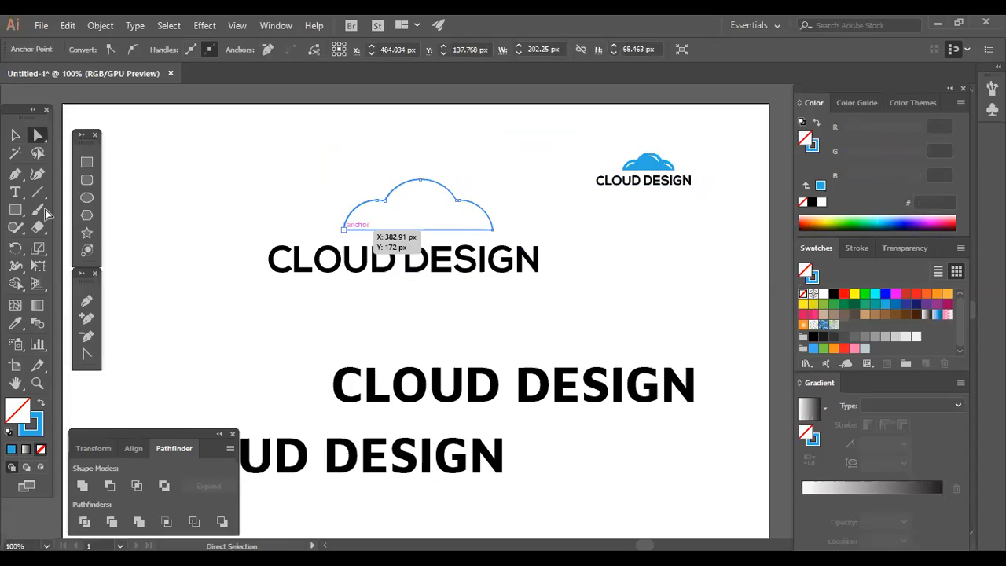
{"action": "left_click", "coordinate": [39, 227]}
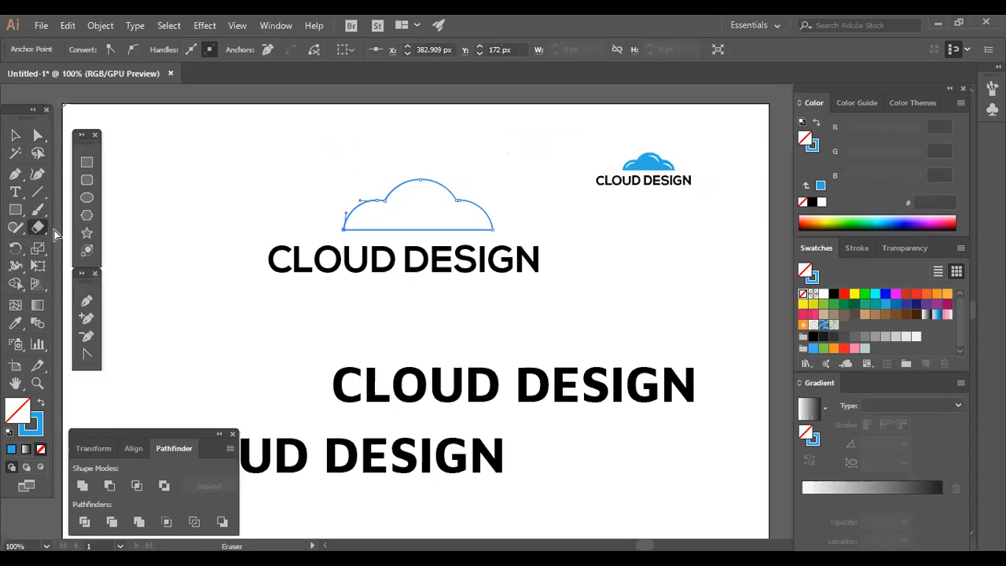
{"action": "key", "text": "c"}
{"action": "left_click", "coordinate": [491, 228]}
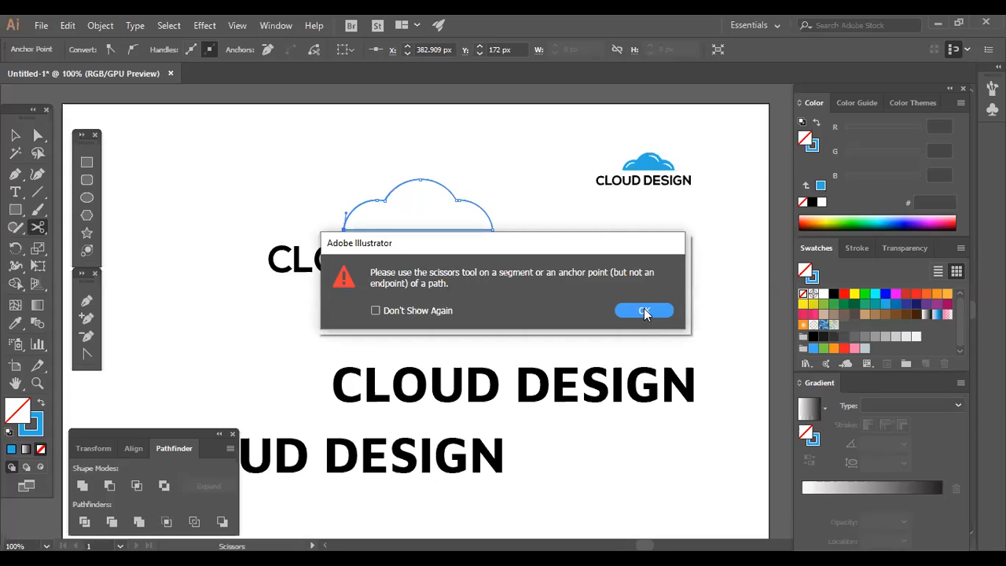
{"action": "left_click", "coordinate": [644, 310]}
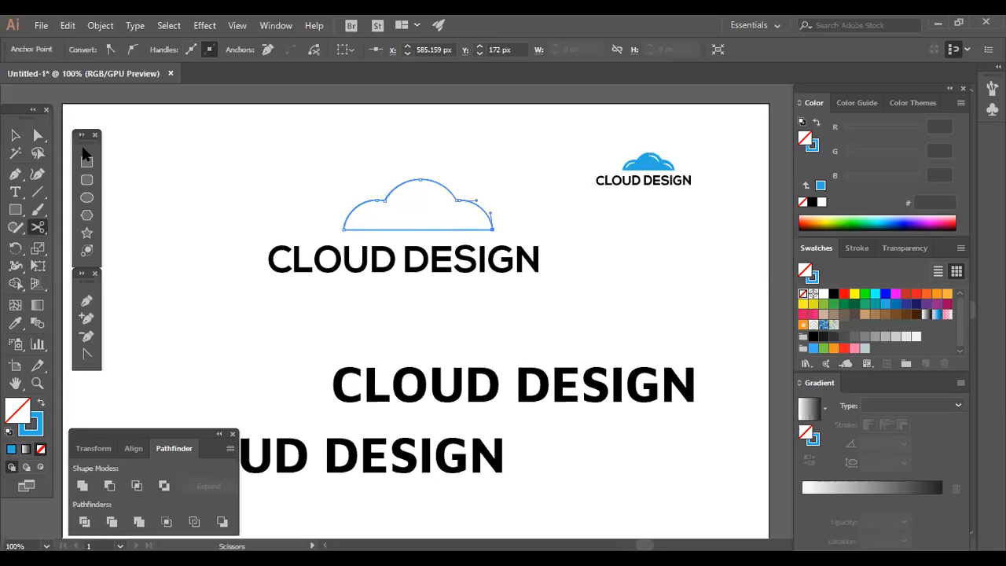
{"action": "key", "text": "a"}
{"action": "mouse_move", "coordinate": [408, 233]}
{"action": "left_mouse_down"}
{"action": "mouse_move", "coordinate": [389, 209]}
{"action": "mouse_move", "coordinate": [406, 233]}
{"action": "left_mouse_up"}
{"action": "key", "text": "Delete"}
{"action": "left_click", "coordinate": [372, 177]}
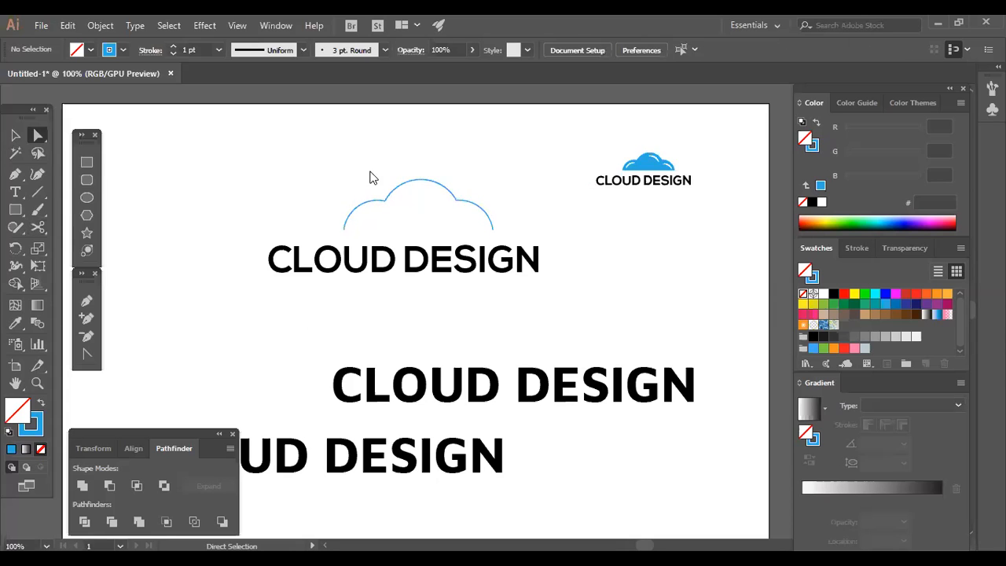
Reshape the lower left end of the open cloud outline into a rounded curve that curls inward
{"action": "key", "text": "v"}
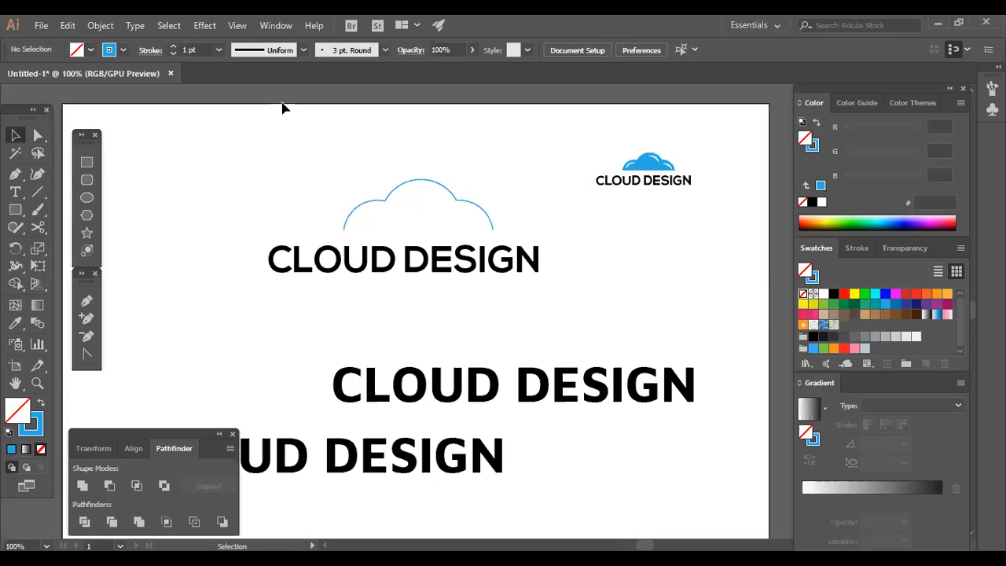
{"action": "key", "text": "ctrl+a"}
{"action": "left_click", "coordinate": [283, 108]}
{"action": "key", "text": "q"}
{"action": "key", "text": "a"}
{"action": "mouse_move", "coordinate": [345, 231]}
{"action": "left_mouse_down"}
{"action": "mouse_move", "coordinate": [364, 210]}
{"action": "mouse_move", "coordinate": [348, 202]}
{"action": "left_mouse_up"}
{"action": "left_click", "coordinate": [348, 203]}
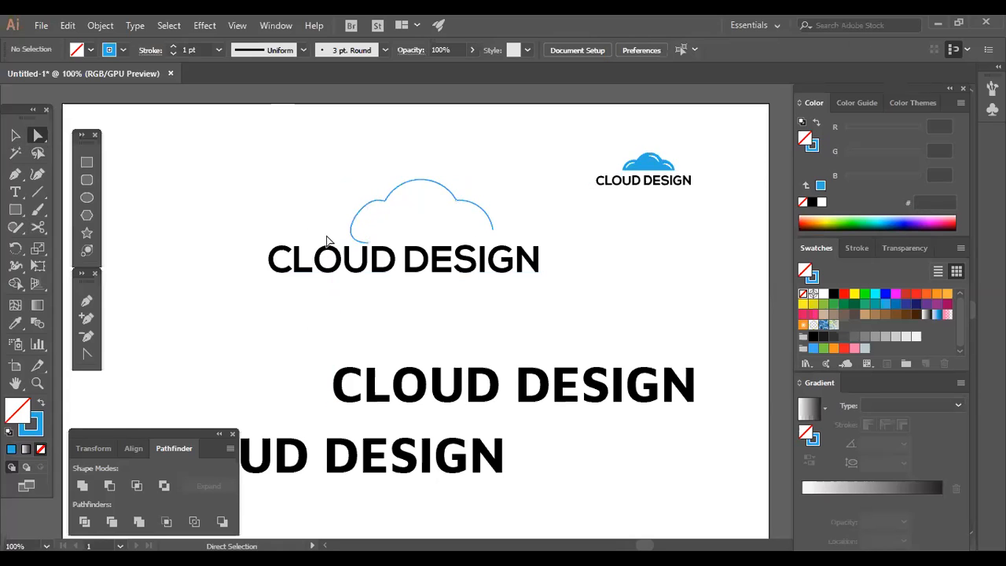
{"action": "left_click_drag", "start_coordinate": [363, 208], "coordinate": [354, 211]}
{"action": "left_click", "coordinate": [399, 239]}
Move the cloud outline up and left above the text, with a 12 pt stroke and the tapered elliptical width profile
{"action": "left_click", "coordinate": [15, 136]}
{"action": "left_click_drag", "start_coordinate": [425, 190], "coordinate": [404, 180]}
{"action": "left_click", "coordinate": [173, 46]}
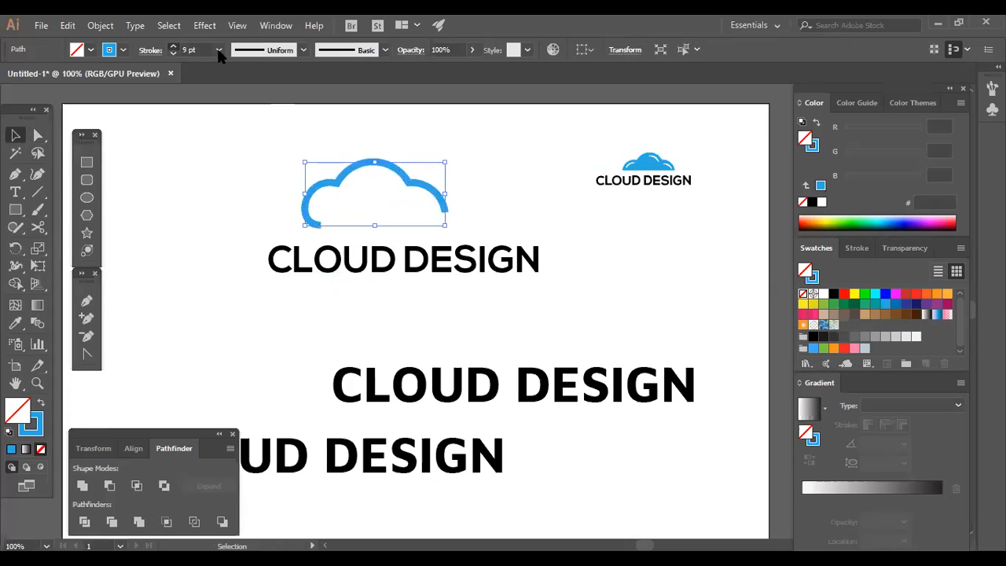
{"action": "left_click", "coordinate": [299, 50]}
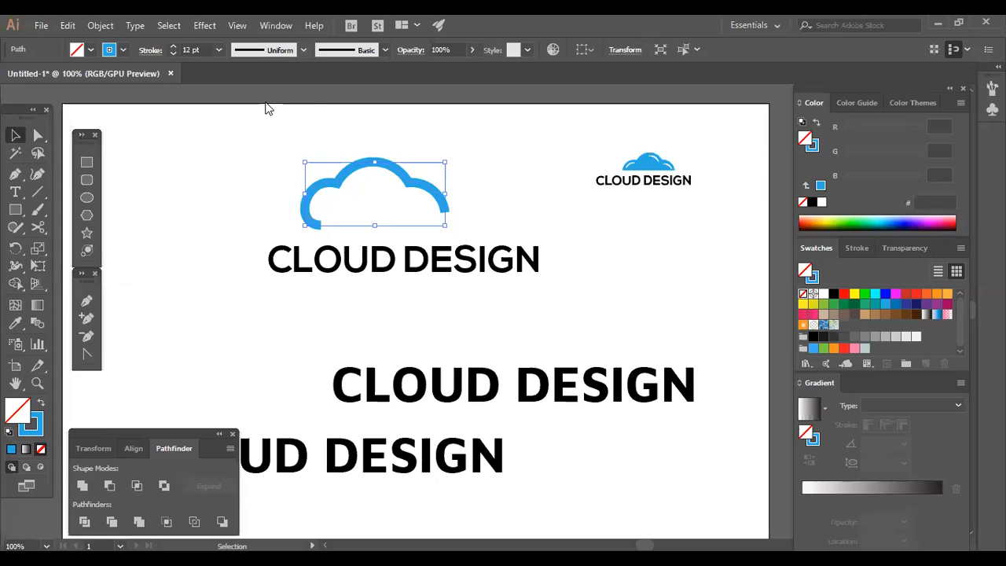
{"action": "left_click", "coordinate": [488, 209]}
Enlarge the tapered cloud outline about one and a half times and position it around the start of the text
{"action": "left_click", "coordinate": [435, 189]}
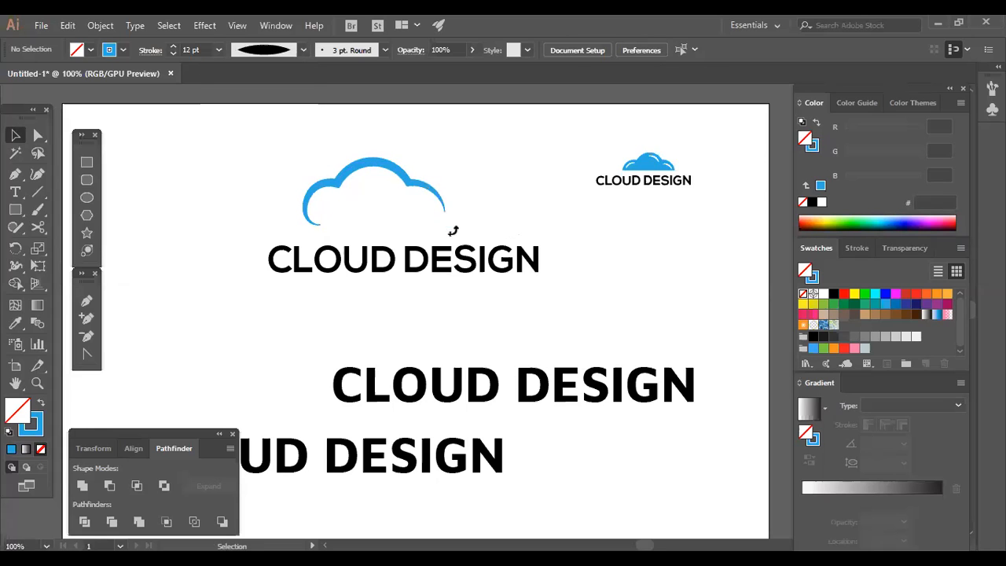
{"action": "left_click_drag", "start_coordinate": [460, 238], "coordinate": [479, 240]}
{"action": "left_click_drag", "start_coordinate": [404, 194], "coordinate": [382, 308]}
Adjust the lower left end point of the cloud outline by moving it slightly right
{"action": "left_click", "coordinate": [38, 134]}
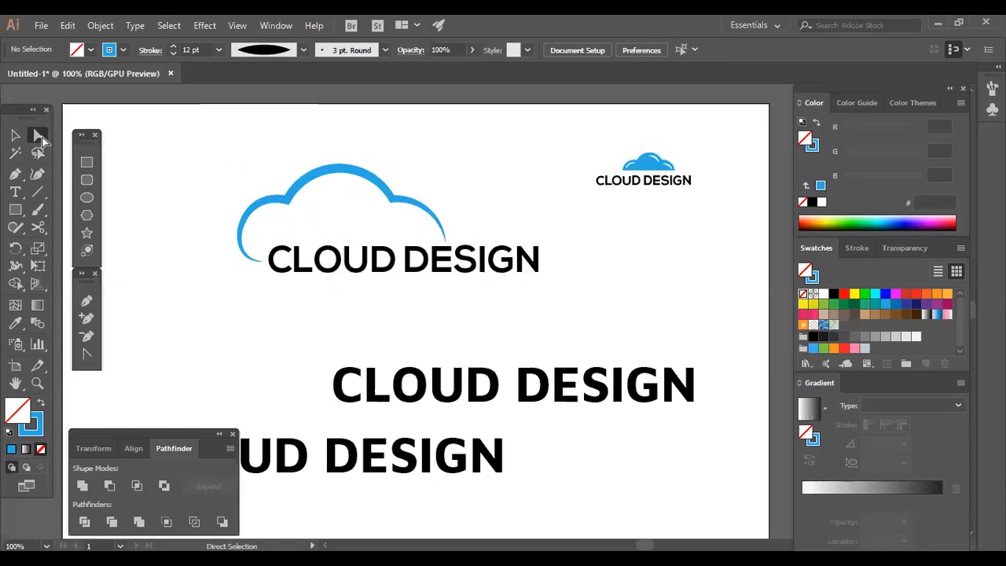
{"action": "left_click", "coordinate": [265, 263]}
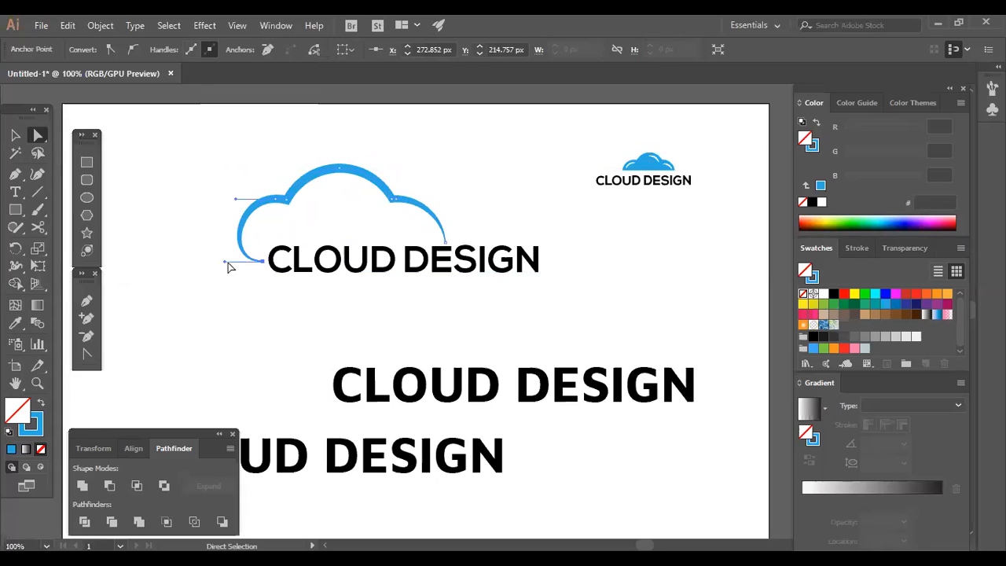
{"action": "left_click_drag", "start_coordinate": [239, 269], "coordinate": [263, 268]}
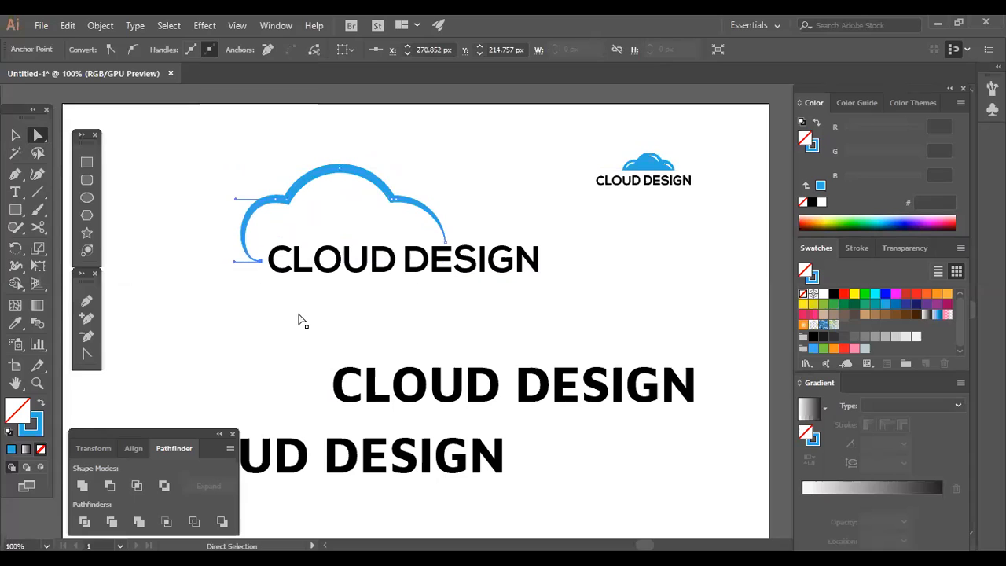
{"action": "left_click", "coordinate": [168, 214]}
Cut the cloud outline partway down its right curve with the Scissors tool and delete the lower piece
{"action": "left_click", "coordinate": [436, 214]}
{"action": "key", "text": "c"}
{"action": "left_click", "coordinate": [444, 236]}
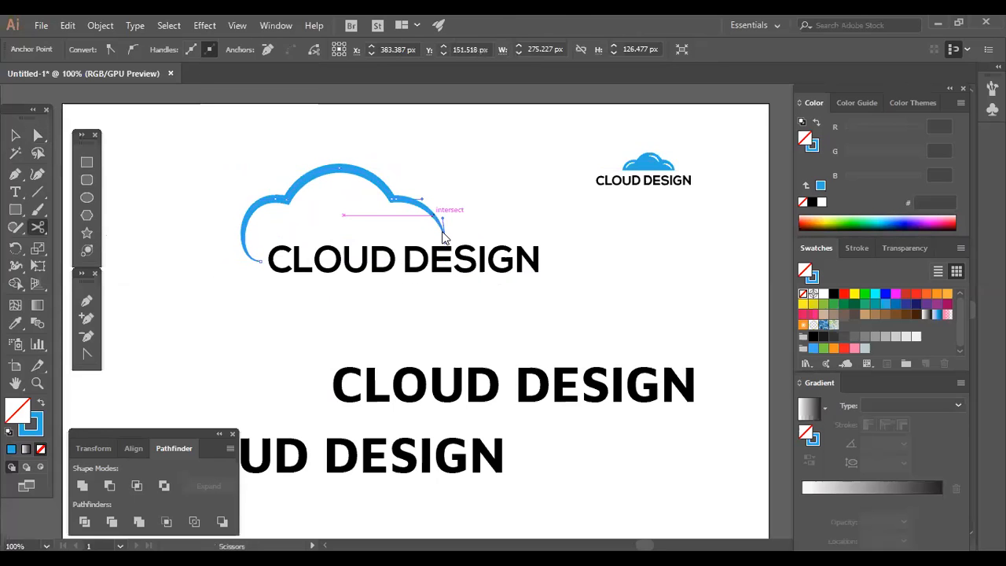
{"action": "key", "text": "a"}
{"action": "left_click", "coordinate": [474, 235]}
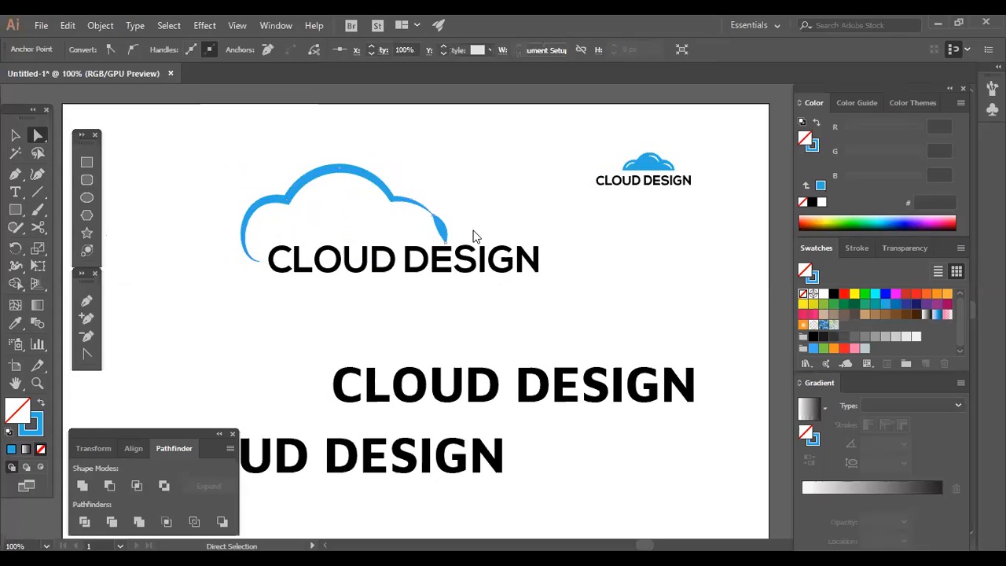
{"action": "key", "text": "Delete"}
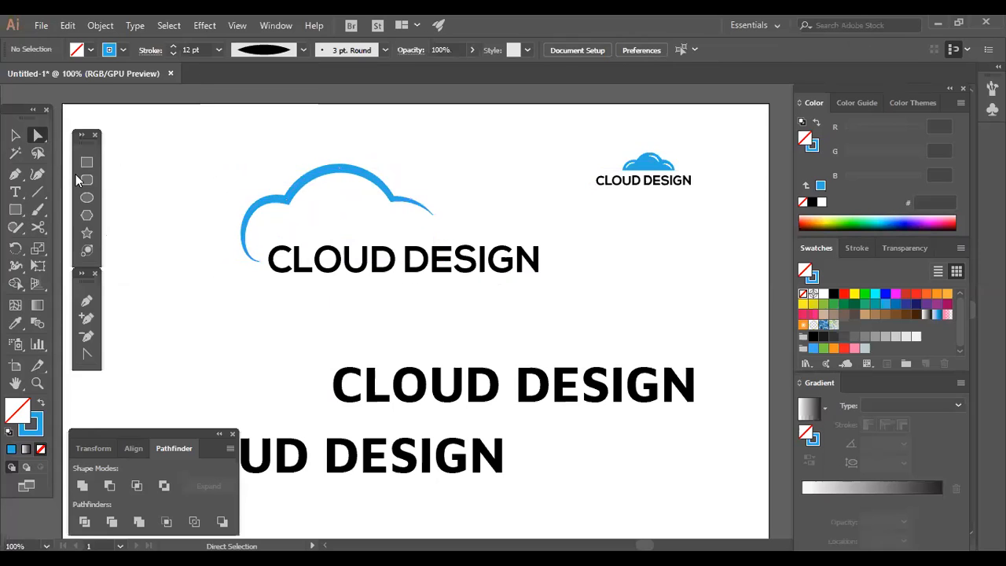
Try cutting the cloud's right curve shorter with the Scissors tool, and undo the cut
{"action": "key", "text": "v"}
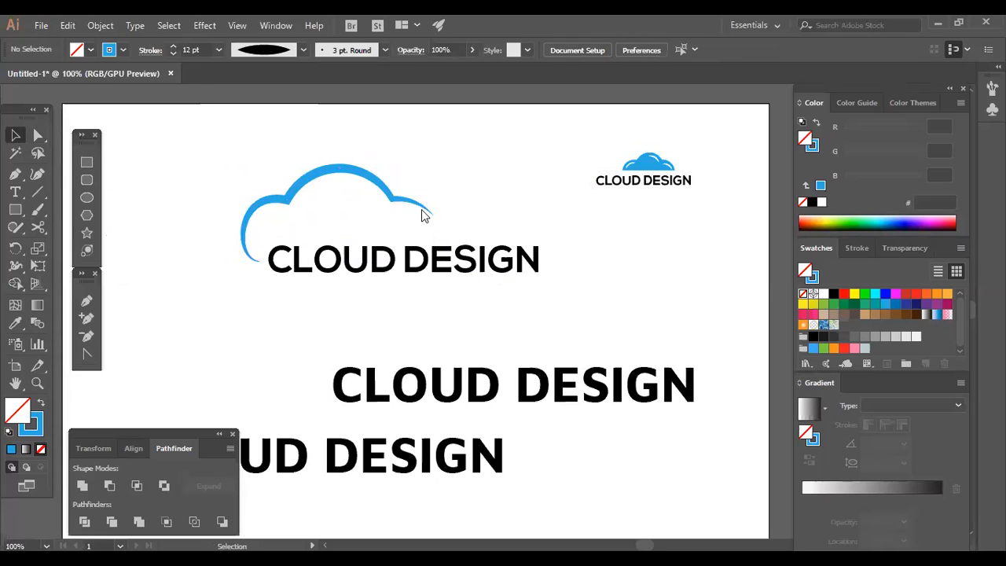
{"action": "key", "text": "c"}
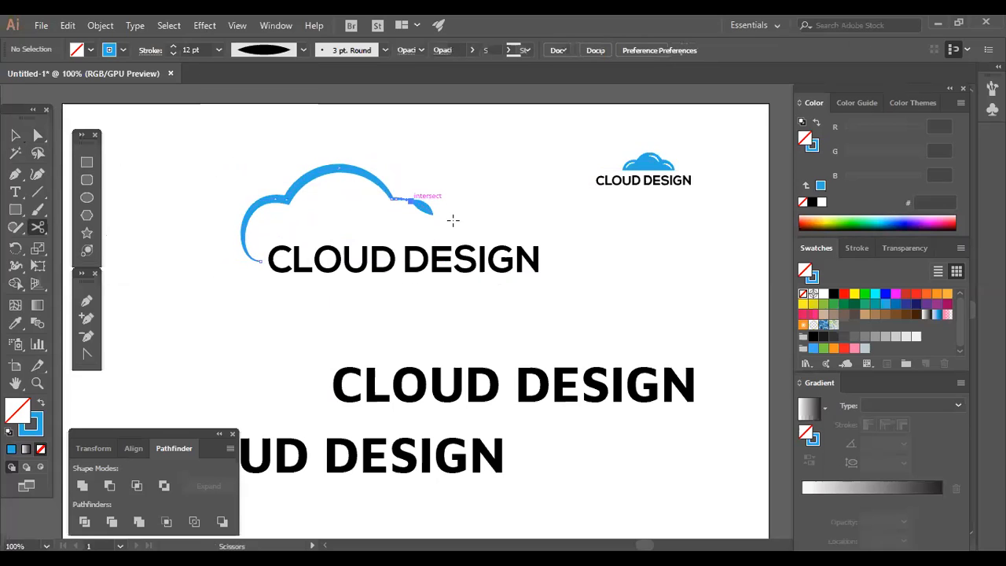
{"action": "left_click", "coordinate": [410, 200]}
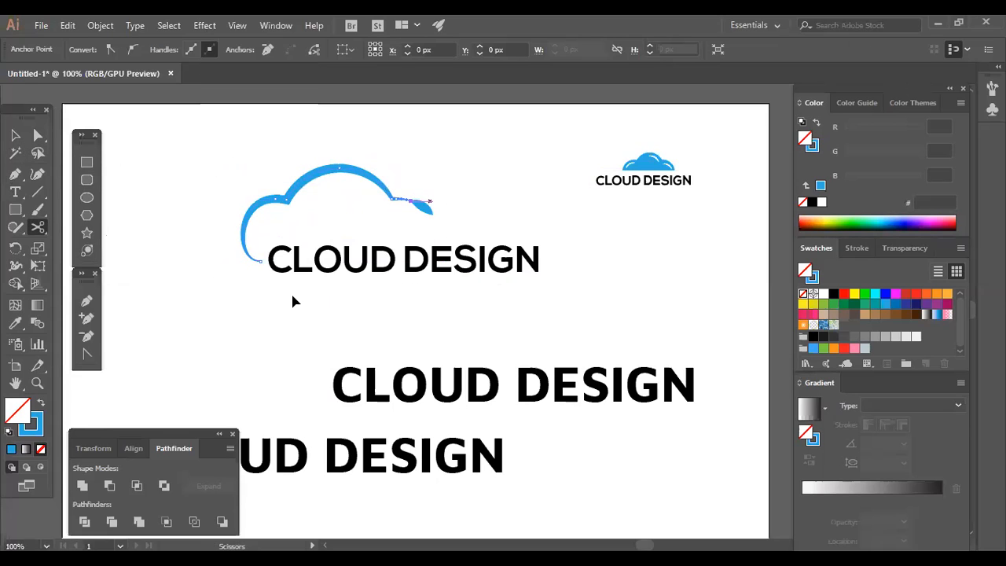
{"action": "key", "text": "ctrl+z"}
Move the cloud outline about 10 px right and 31 px down so it wraps around the text
{"action": "key", "text": "v"}
{"action": "left_click_drag", "start_coordinate": [372, 178], "coordinate": [380, 201]}
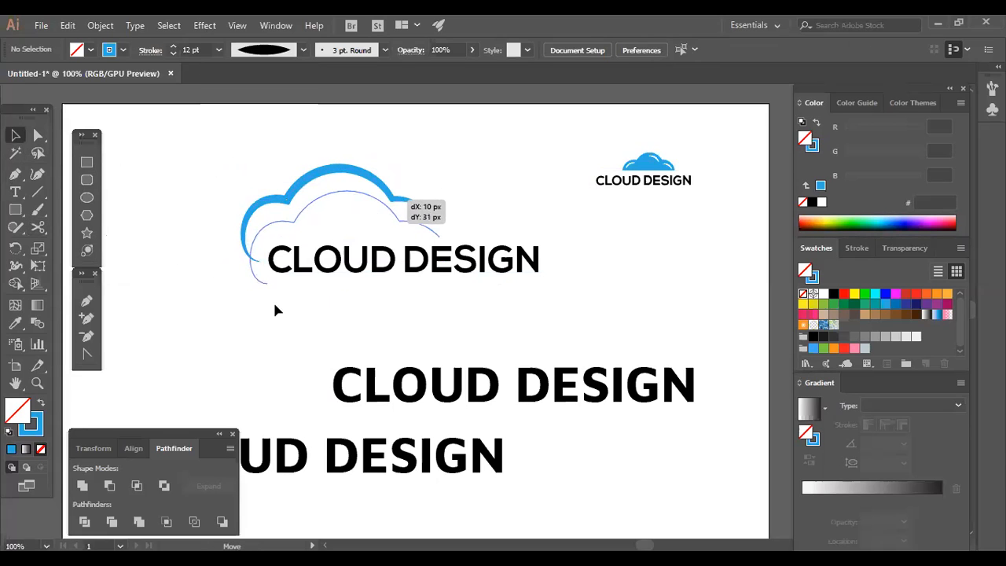
{"action": "left_click_drag", "start_coordinate": [275, 311], "coordinate": [275, 310]}
Widen the cloud's left curve by extending its upper and lower direction handles outward
{"action": "left_click", "coordinate": [38, 135]}
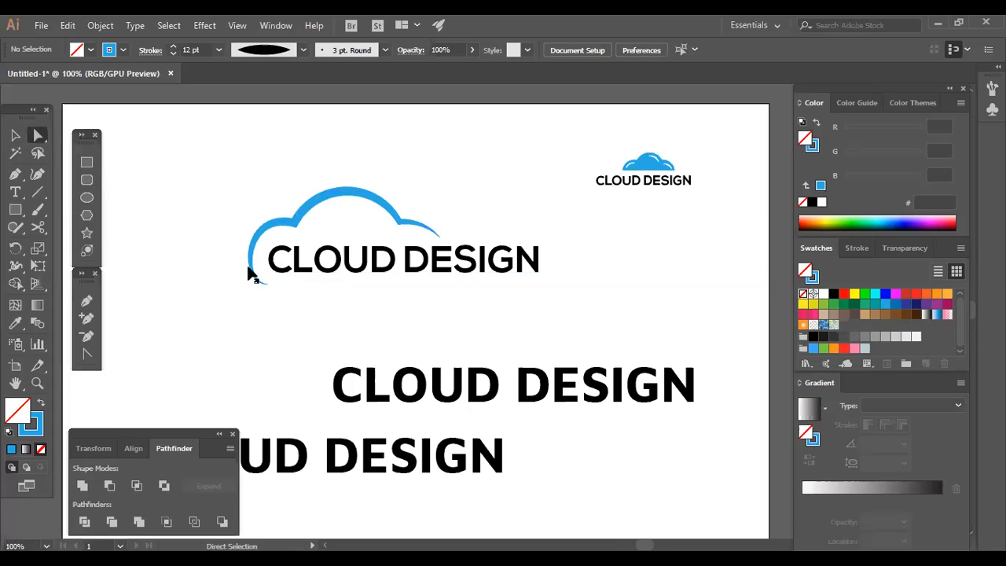
{"action": "left_click", "coordinate": [248, 285]}
{"action": "left_click_drag", "start_coordinate": [242, 284], "coordinate": [231, 283]}
{"action": "left_click_drag", "start_coordinate": [234, 221], "coordinate": [233, 222]}
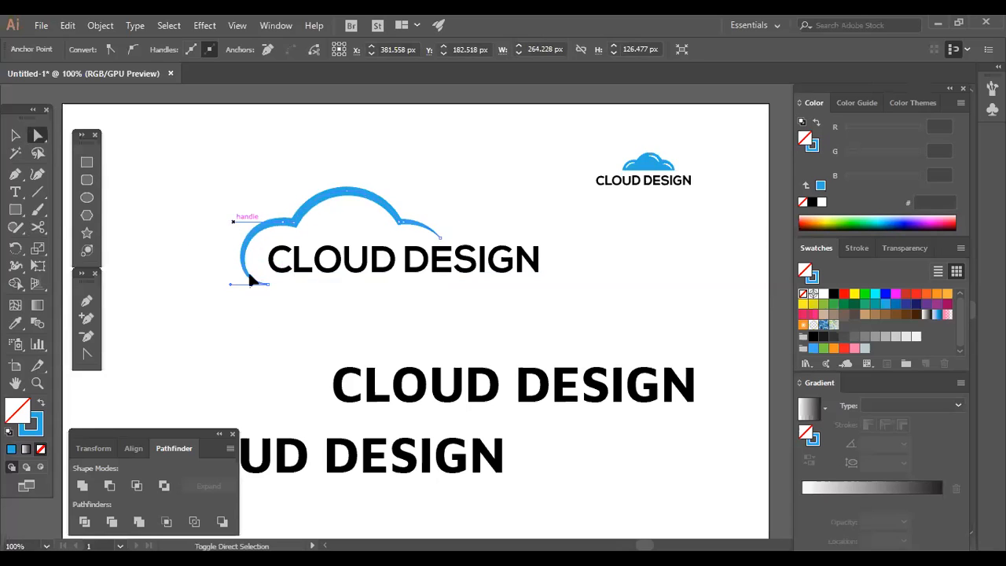
{"action": "left_click", "coordinate": [228, 267]}
Nudge the cloud outline slightly right, closer to the first letter of the text
{"action": "left_click", "coordinate": [16, 135]}
{"action": "left_click_drag", "start_coordinate": [218, 166], "coordinate": [333, 207]}
{"action": "left_click", "coordinate": [399, 319]}
Convert the Nexa Bold CLOUD DESIGN text inside the cloud outline to outlines
{"action": "left_click", "coordinate": [383, 316]}
{"action": "right_click", "coordinate": [385, 254]}
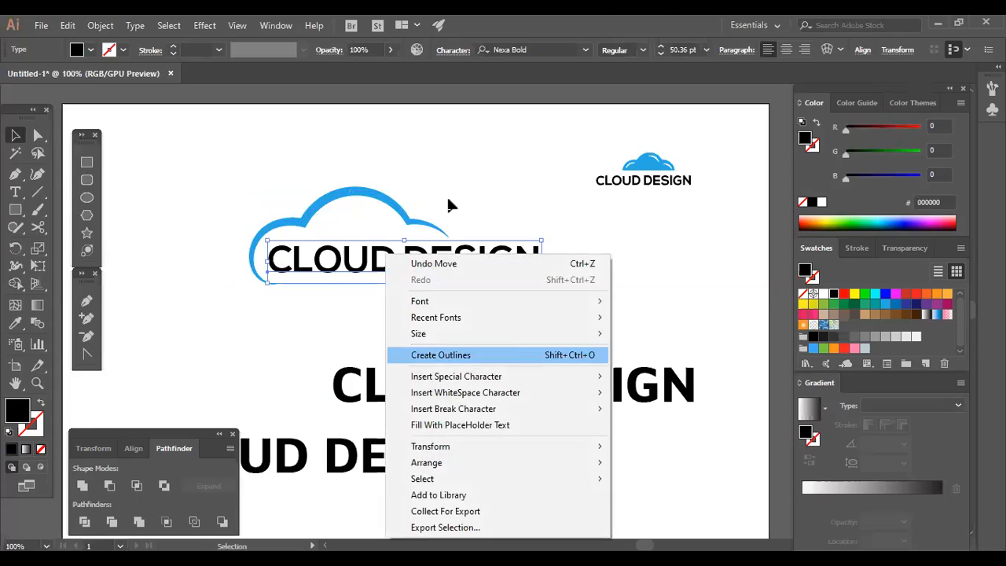
{"action": "left_click", "coordinate": [447, 195]}
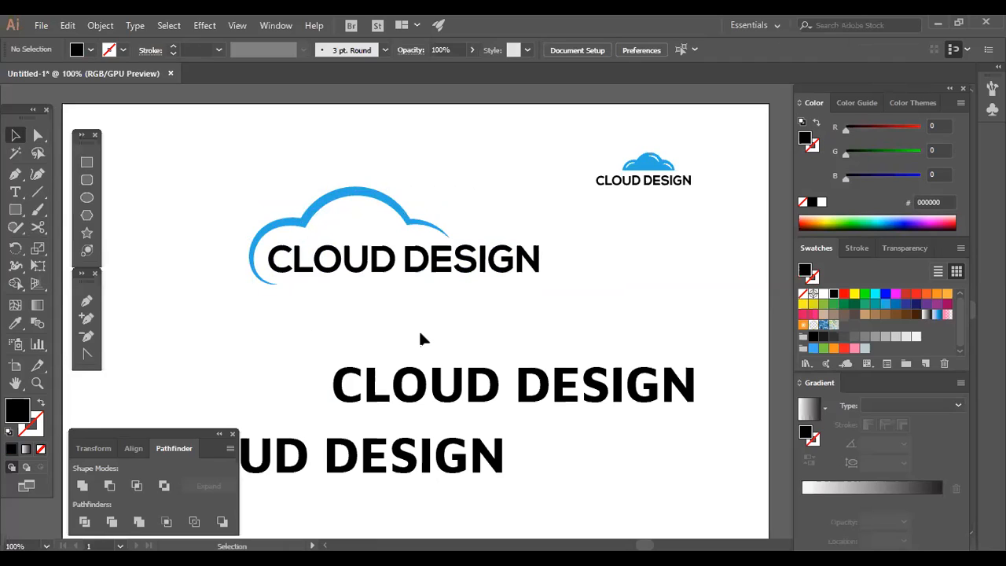
Move the large upper CLOUD DESIGN text aside to the right and nudge the cloud outline slightly right
{"action": "left_click", "coordinate": [399, 217]}
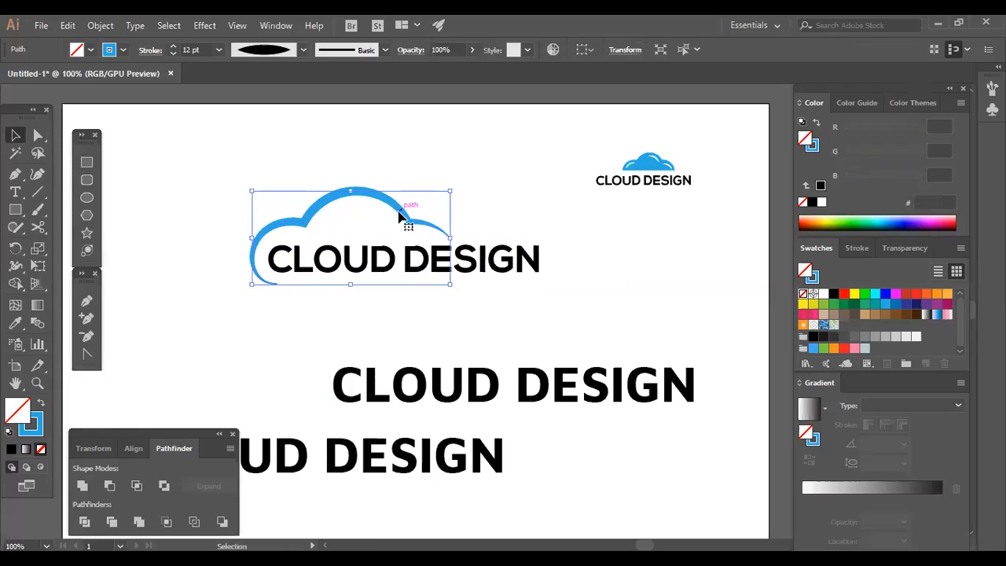
{"action": "left_click", "coordinate": [362, 318]}
{"action": "left_click", "coordinate": [420, 397]}
{"action": "left_click_drag", "start_coordinate": [416, 390], "coordinate": [491, 401]}
{"action": "left_click_drag", "start_coordinate": [276, 307], "coordinate": [445, 189]}
{"action": "left_click", "coordinate": [353, 347]}
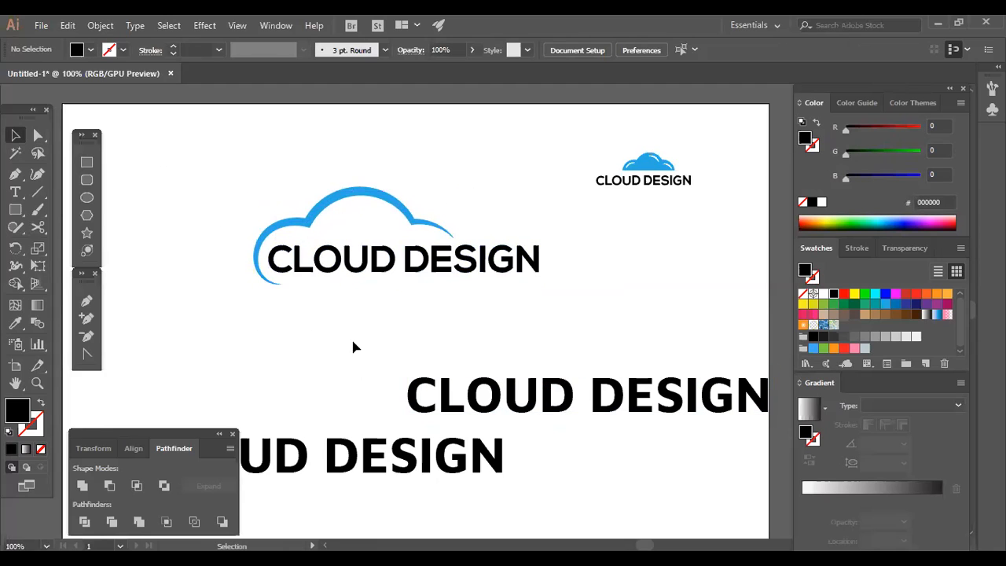
Try to extend the cloud outline's lower end with a straight Pen segment under the text to about X 515.5 px
{"action": "left_click", "coordinate": [86, 301]}
{"action": "left_click", "coordinate": [284, 289]}
{"action": "left_click", "coordinate": [442, 283]}
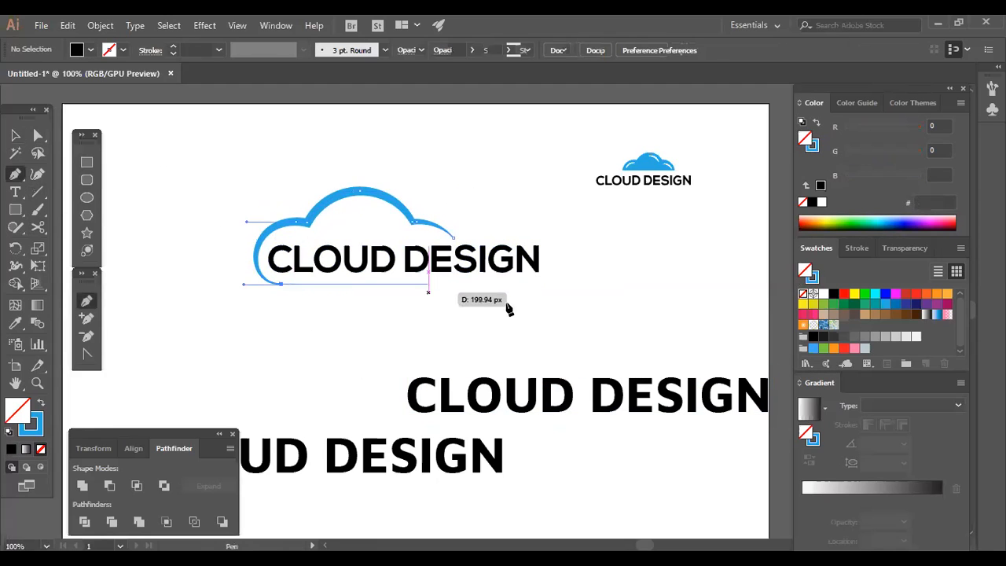
{"action": "left_click", "coordinate": [16, 135]}
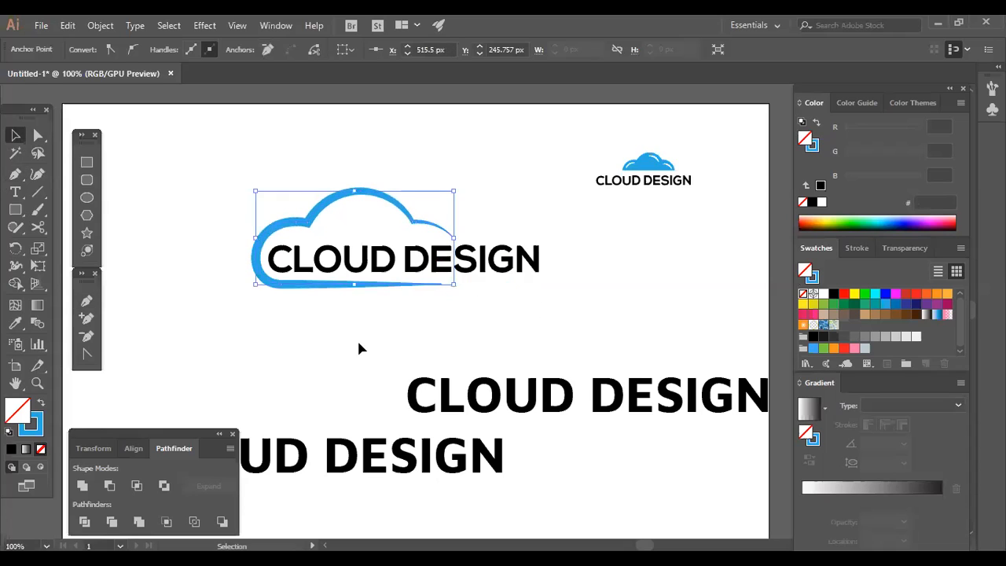
{"action": "left_click", "coordinate": [357, 338]}
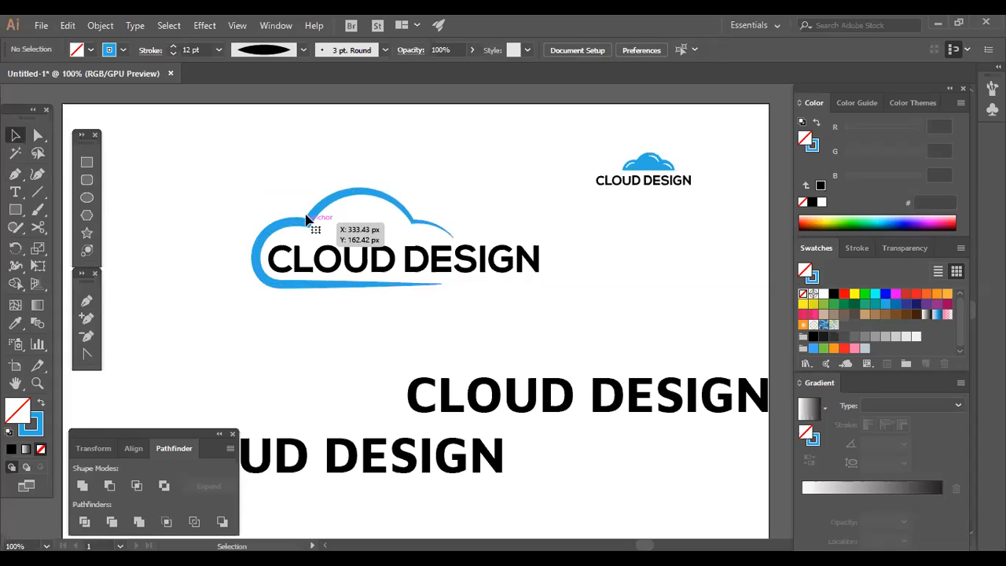
Try raising the stroke weight of the cloud outline to 13 pt
{"action": "left_click", "coordinate": [308, 224]}
{"action": "left_click", "coordinate": [173, 45]}
{"action": "left_click", "coordinate": [223, 262]}
{"action": "left_click_drag", "start_coordinate": [233, 291], "coordinate": [445, 185]}
{"action": "left_click", "coordinate": [59, 178]}
{"action": "key", "text": "a"}
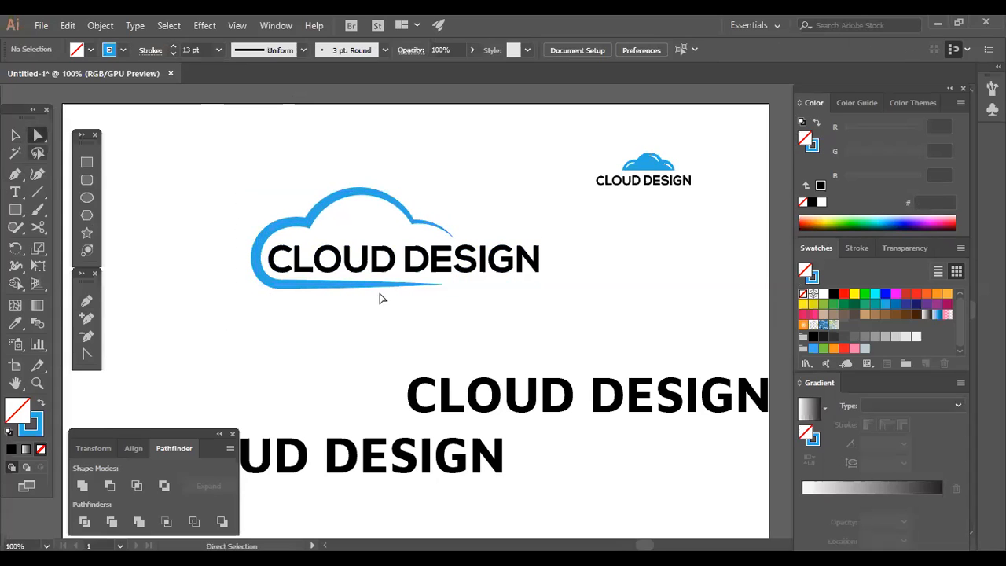
Undo the straight segment added to the cloud outline's lower end
{"action": "left_click", "coordinate": [444, 289]}
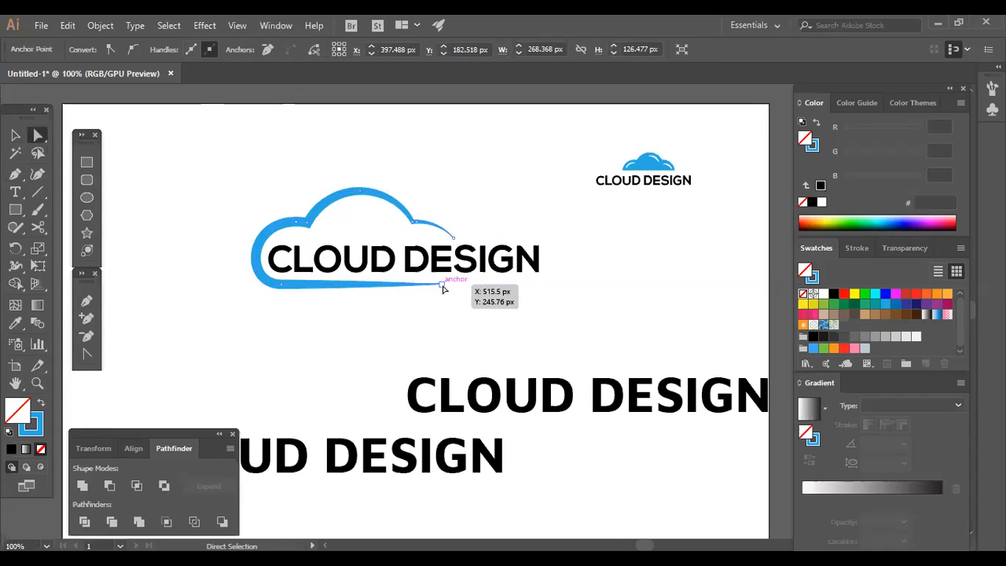
{"action": "key", "text": "v"}
{"action": "left_click", "coordinate": [484, 322]}
{"action": "key", "text": "a"}
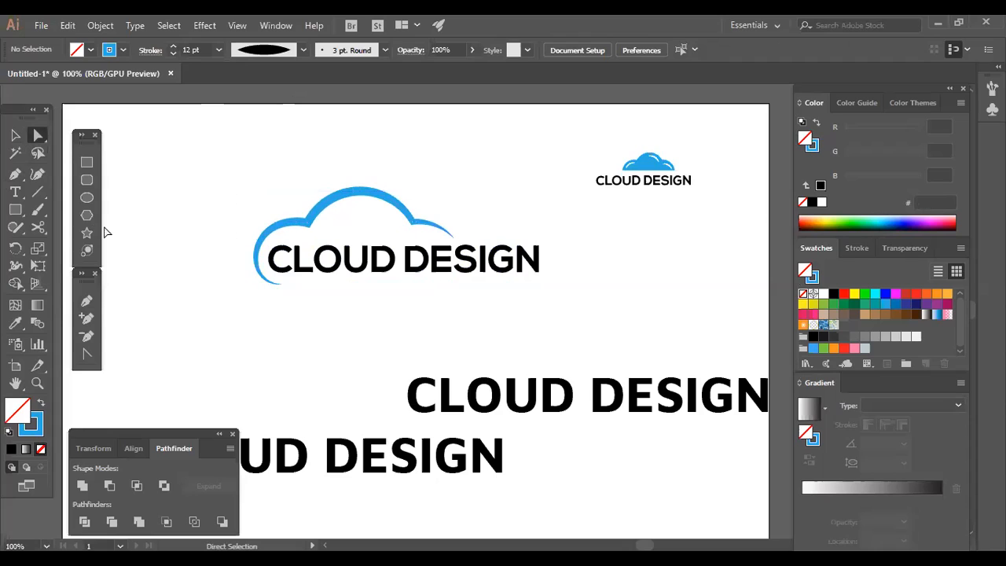
Extend the cloud outline's lower end with a straight Pen segment under the text to about X 482.5 px
{"action": "key", "text": "p"}
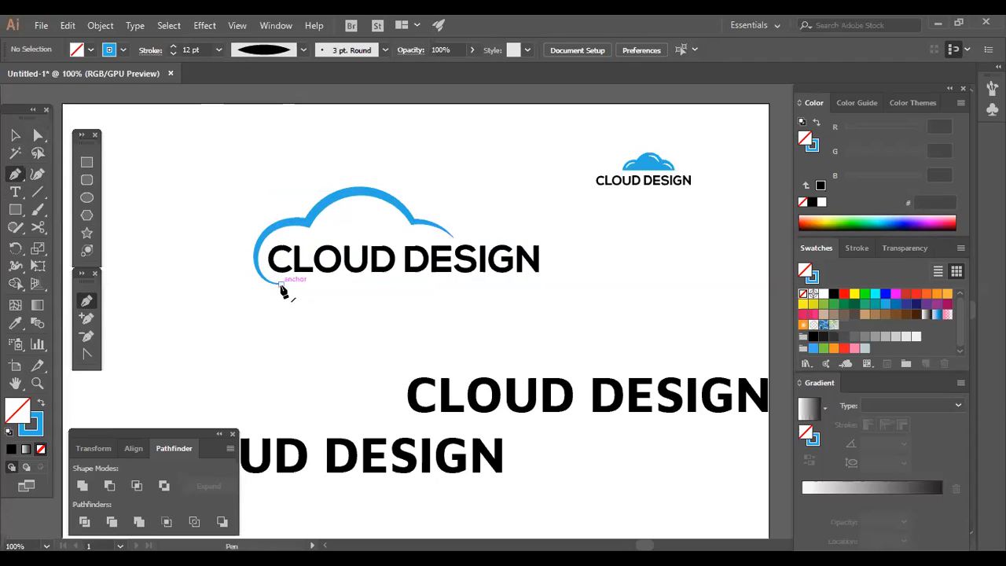
{"action": "left_click", "coordinate": [294, 288]}
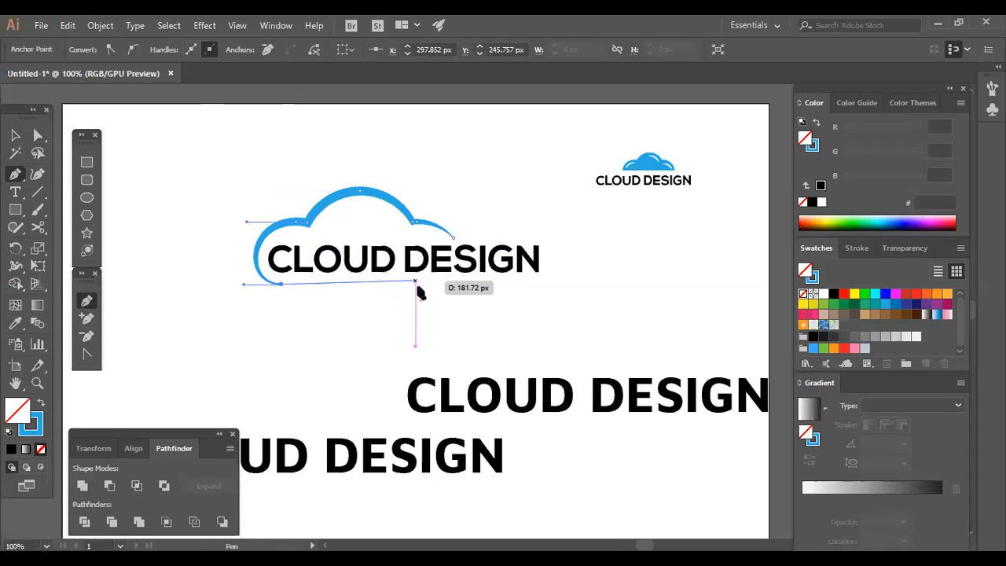
{"action": "left_click", "coordinate": [417, 284]}
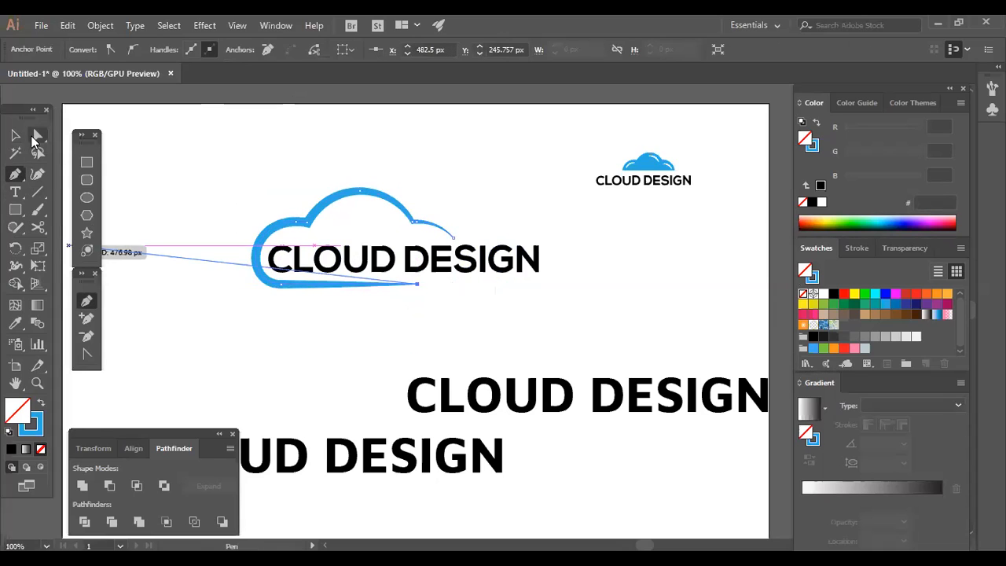
{"action": "key", "text": "v"}
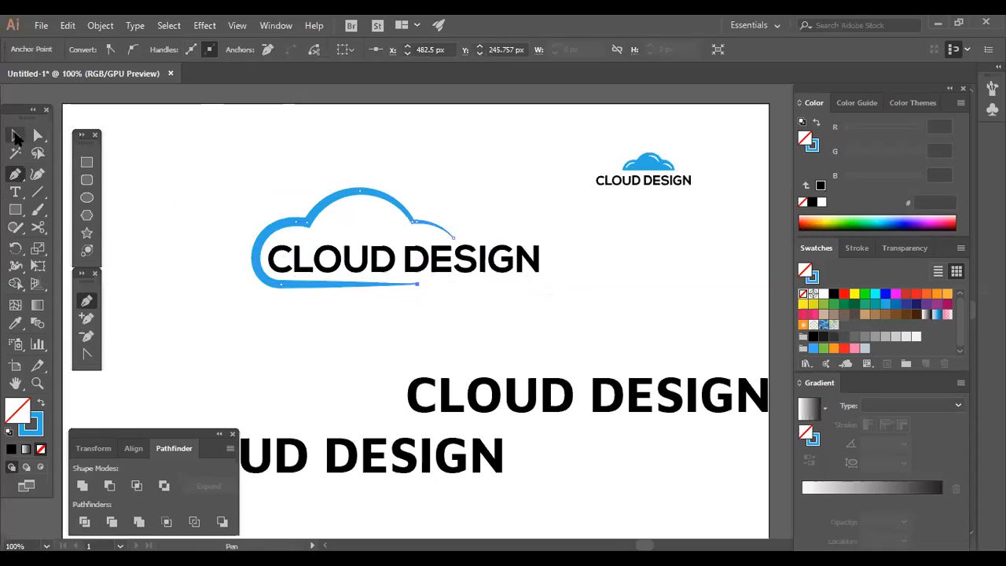
{"action": "left_click", "coordinate": [406, 297]}
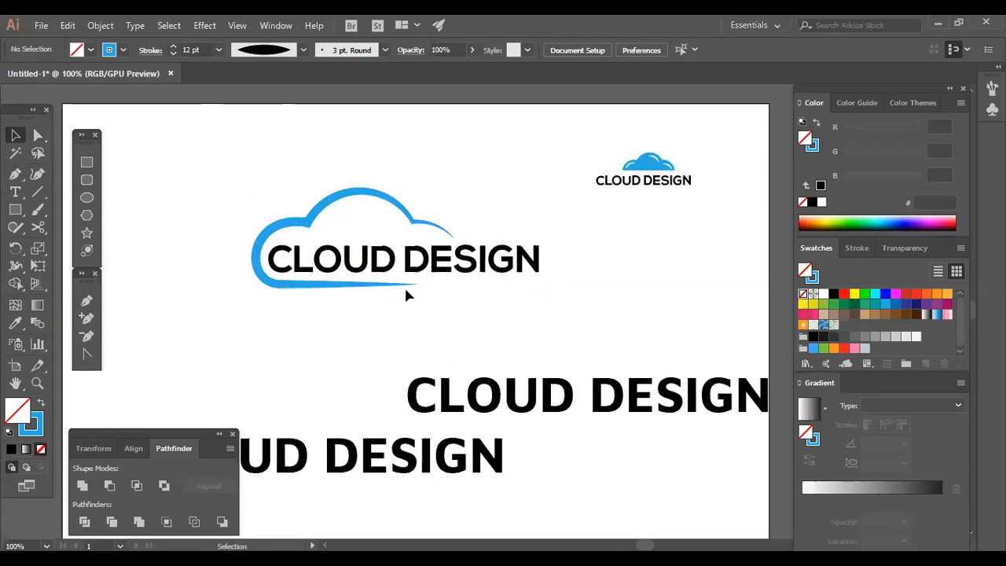
Shorten the cloud's lower line by moving its end anchor about 30.5 px left
{"action": "left_click", "coordinate": [415, 284]}
{"action": "left_click", "coordinate": [419, 319]}
{"action": "key", "text": "a"}
{"action": "left_click_drag", "start_coordinate": [418, 286], "coordinate": [397, 299]}
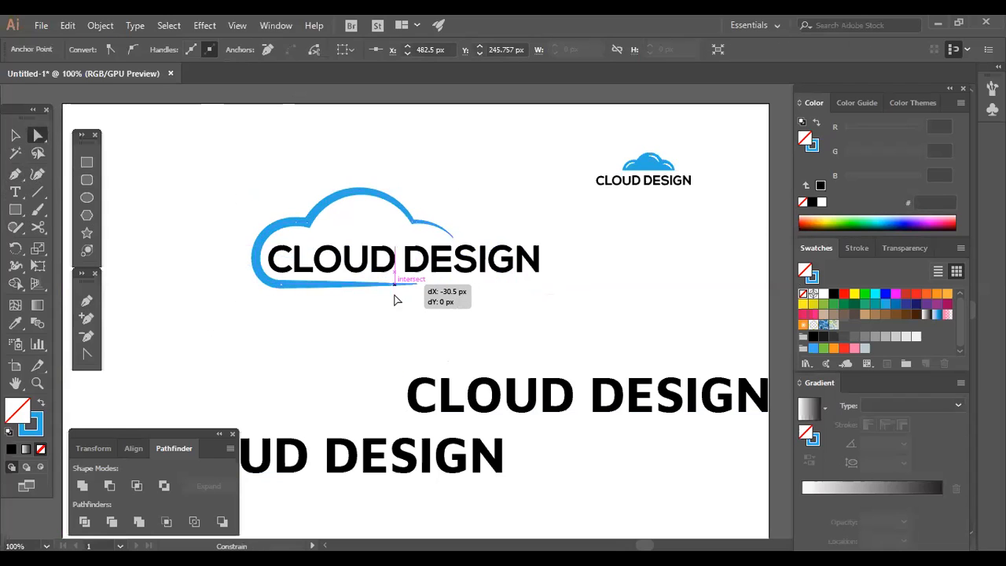
{"action": "left_click", "coordinate": [369, 338]}
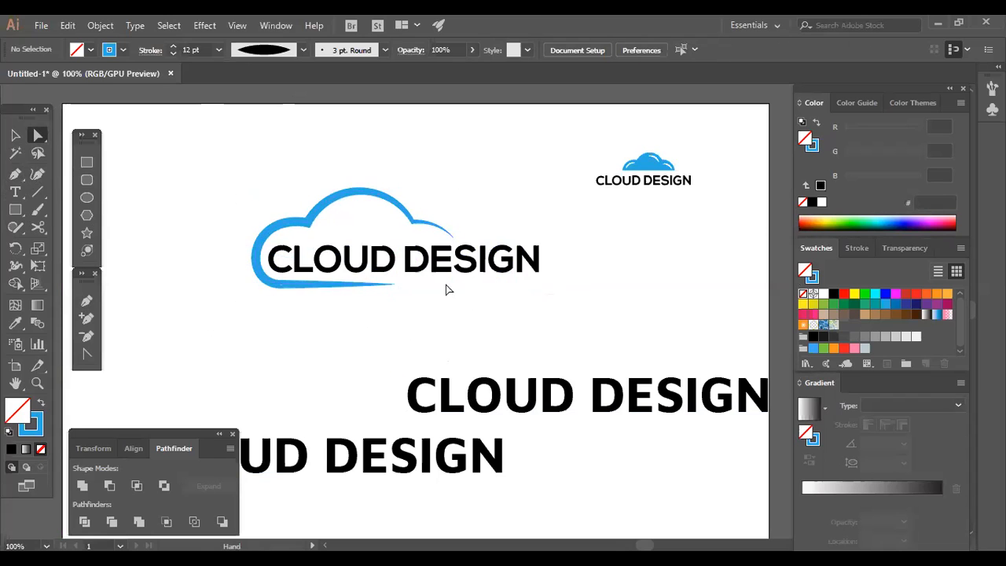
{"action": "left_click", "coordinate": [37, 192]}
{"action": "left_click_drag", "start_coordinate": [223, 282], "coordinate": [374, 297]}
{"action": "key", "text": "v"}
{"action": "left_click", "coordinate": [321, 336]}
{"action": "left_click", "coordinate": [321, 279]}
{"action": "key", "text": "Delete"}
Draw a three-point wavy curve with the Pen tool below the cloud logo, dipping first and arching toward its right end
{"action": "left_click", "coordinate": [15, 174]}
{"action": "left_click", "coordinate": [187, 306]}
{"action": "left_click_drag", "start_coordinate": [315, 304], "coordinate": [398, 251]}
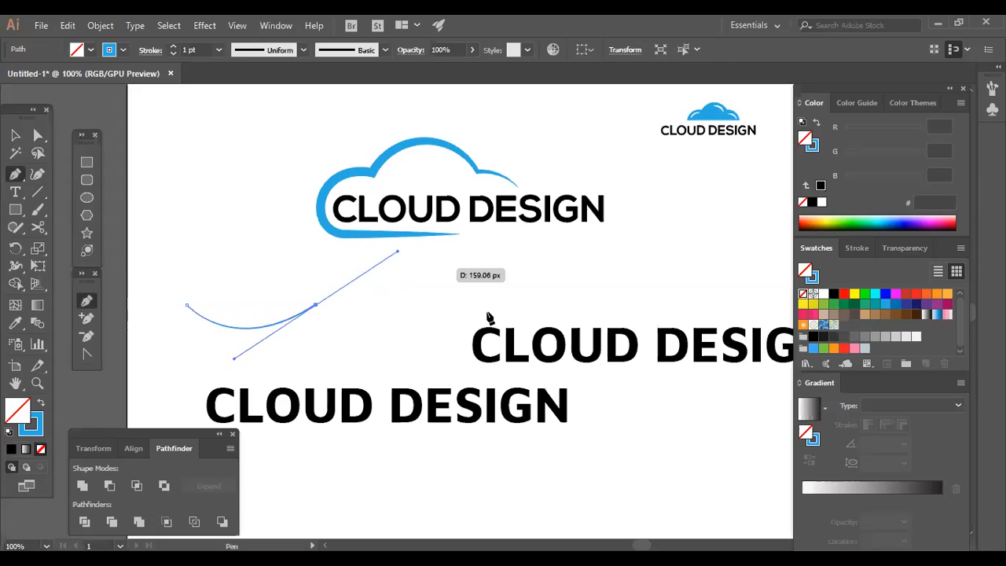
{"action": "left_click", "coordinate": [497, 316]}
{"action": "key", "text": "v"}
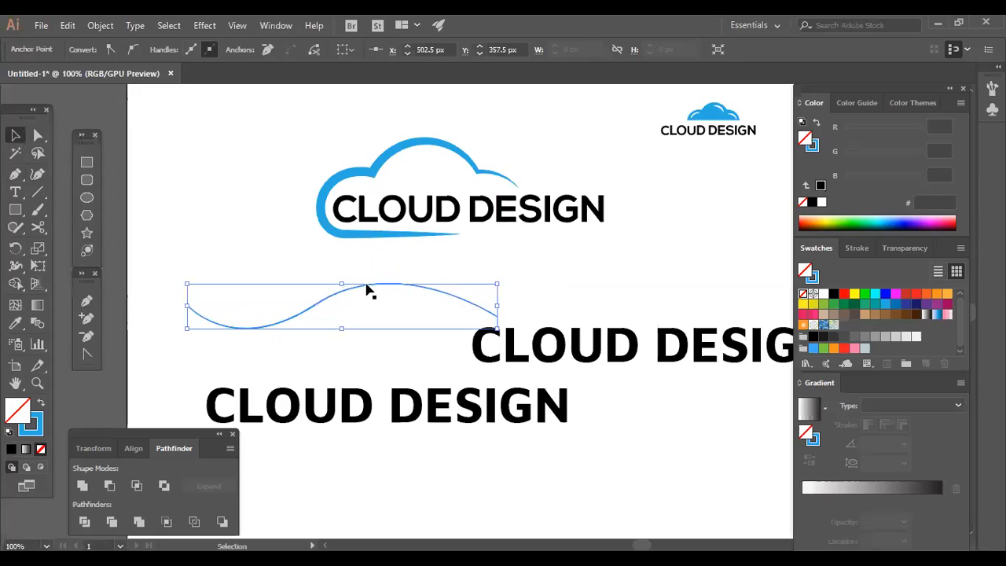
Set the wavy curve's stroke weight to 6 pt and move the curve slightly up and left
{"action": "left_click", "coordinate": [174, 48]}
{"action": "left_click", "coordinate": [173, 48]}
{"action": "left_click", "coordinate": [173, 48]}
{"action": "left_click", "coordinate": [173, 48]}
{"action": "left_click", "coordinate": [174, 48]}
{"action": "left_click", "coordinate": [360, 333]}
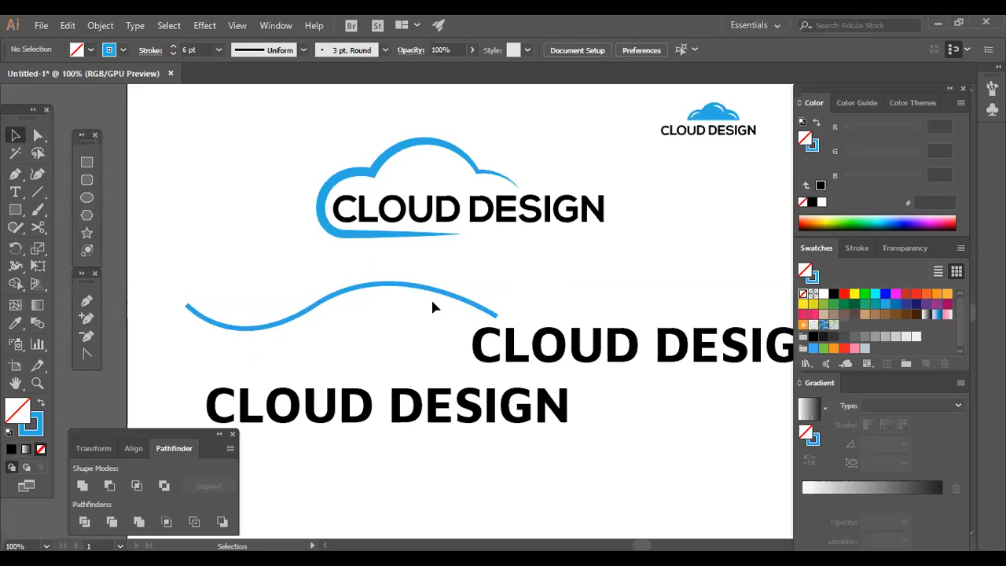
{"action": "left_click_drag", "start_coordinate": [391, 280], "coordinate": [359, 268]}
{"action": "left_click", "coordinate": [341, 308]}
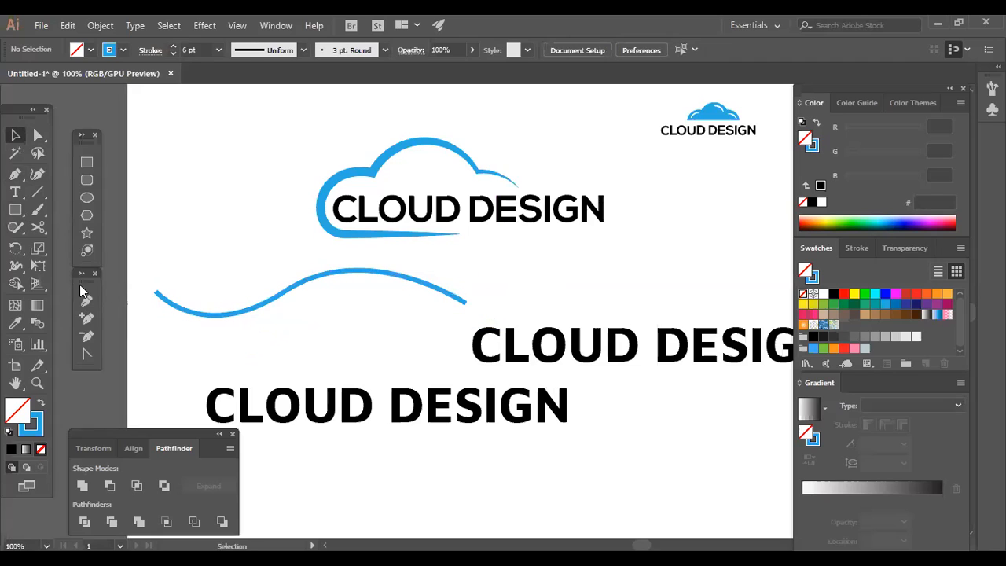
Continue the wavy curve from its right end with a Pen segment curving upward to the right
{"action": "left_click", "coordinate": [86, 301]}
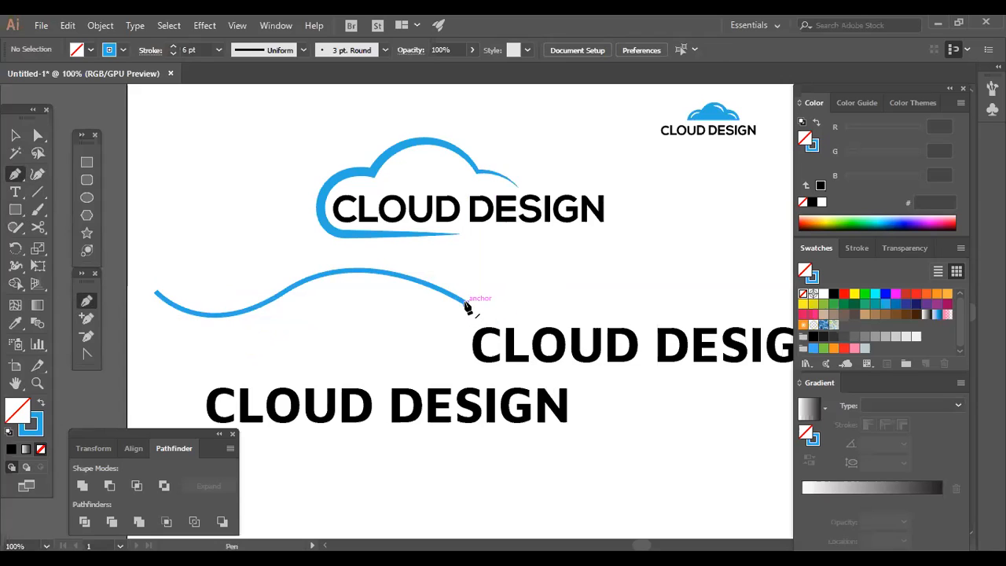
{"action": "left_click", "coordinate": [466, 303]}
{"action": "key", "text": "ctrl"}
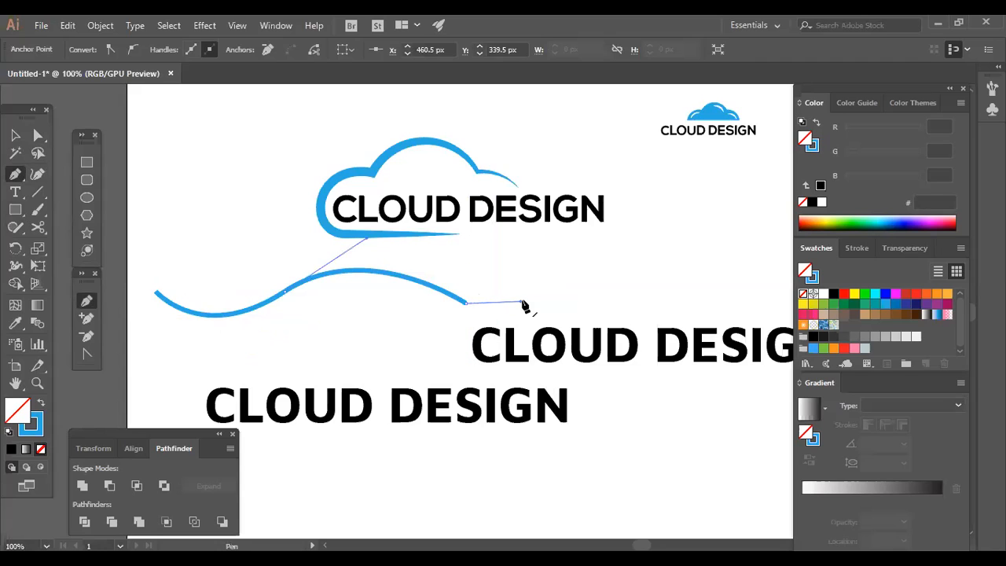
{"action": "mouse_move", "coordinate": [617, 245]}
{"action": "left_mouse_down"}
{"action": "mouse_move", "coordinate": [683, 211]}
{"action": "mouse_move", "coordinate": [675, 182]}
{"action": "mouse_move", "coordinate": [694, 166]}
{"action": "left_mouse_up"}
{"action": "key", "text": "ctrl"}
{"action": "left_click", "coordinate": [535, 316]}
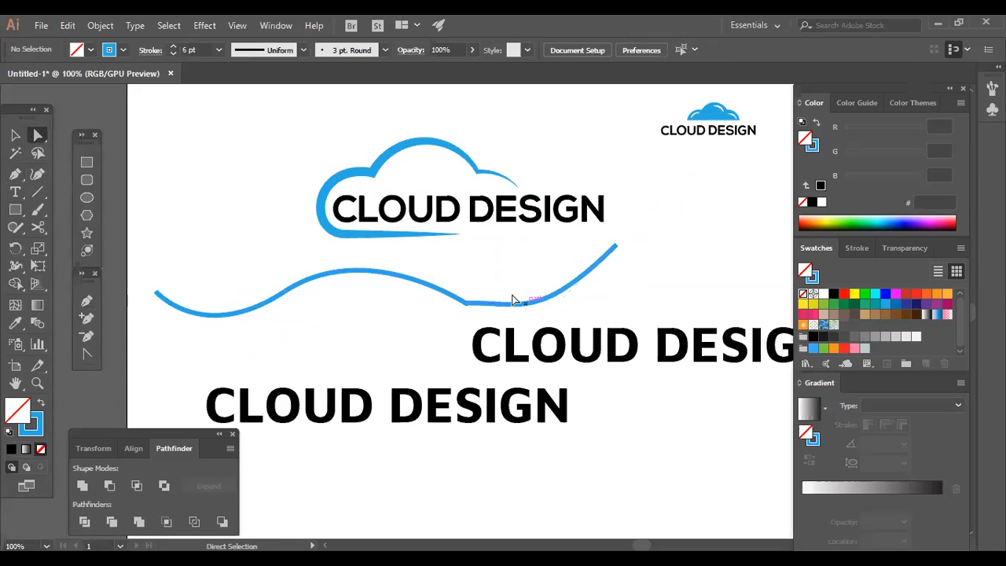
Pull new direction handles from the anchor joining the wave's last two segments to turn the corner into a curve
{"action": "left_click", "coordinate": [519, 305]}
{"action": "left_click_drag", "start_coordinate": [520, 302], "coordinate": [471, 290]}
{"action": "left_click", "coordinate": [88, 353]}
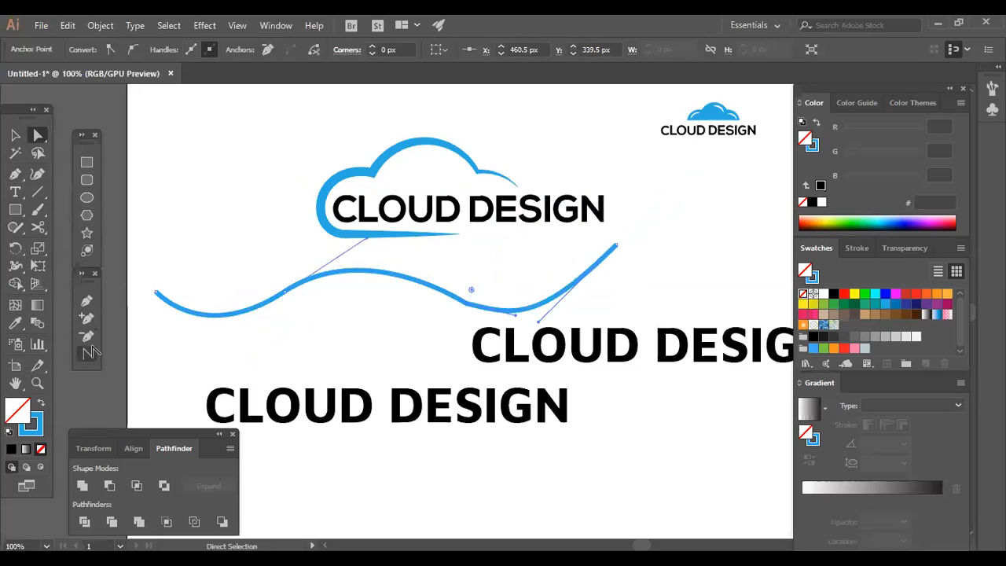
{"action": "left_click_drag", "start_coordinate": [465, 305], "coordinate": [480, 319]}
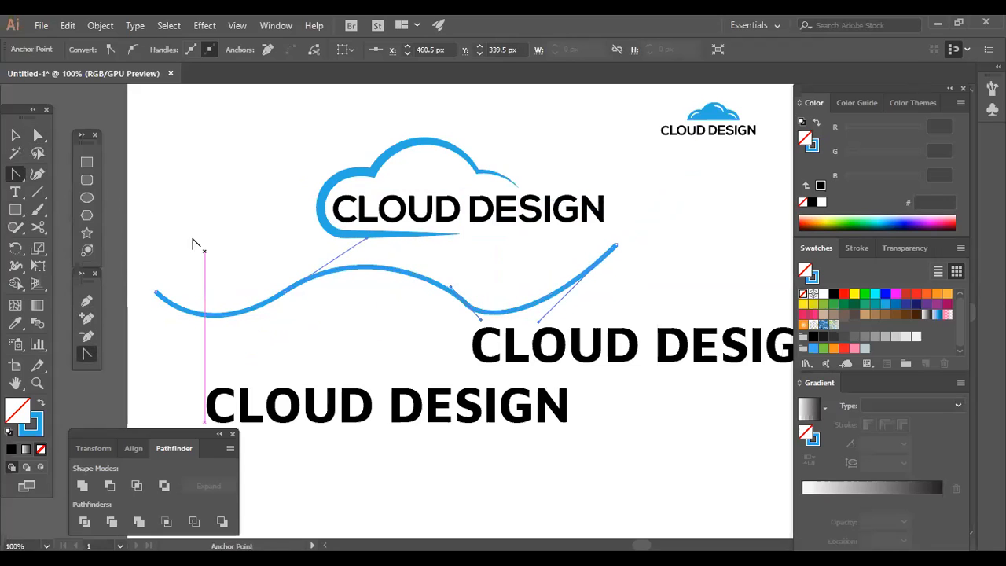
Adjust the lower direction handle of the wave's joining anchor slightly to the right to smooth the transition
{"action": "left_click", "coordinate": [18, 136]}
{"action": "left_click", "coordinate": [35, 136]}
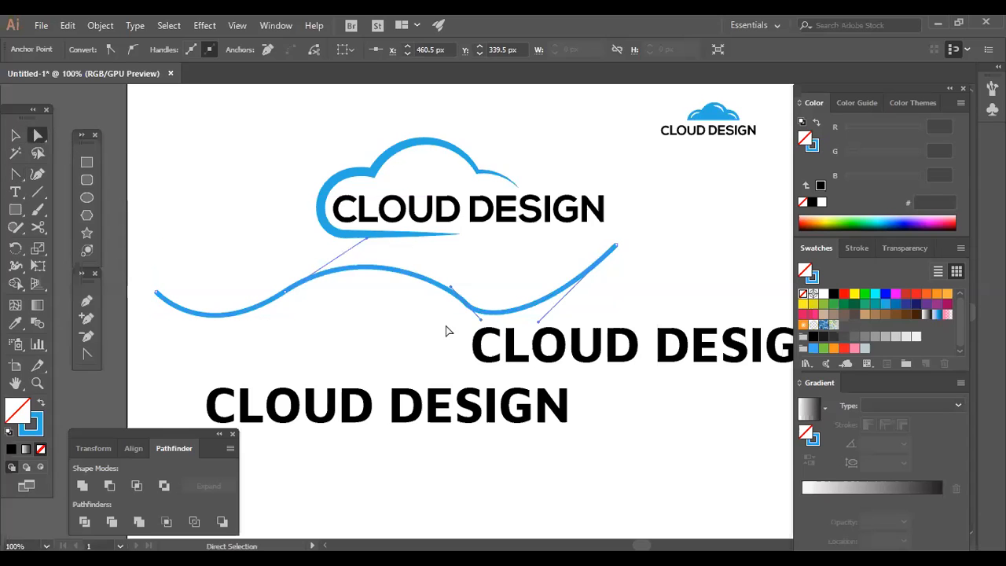
{"action": "left_click", "coordinate": [481, 314]}
{"action": "left_click_drag", "start_coordinate": [482, 319], "coordinate": [493, 318]}
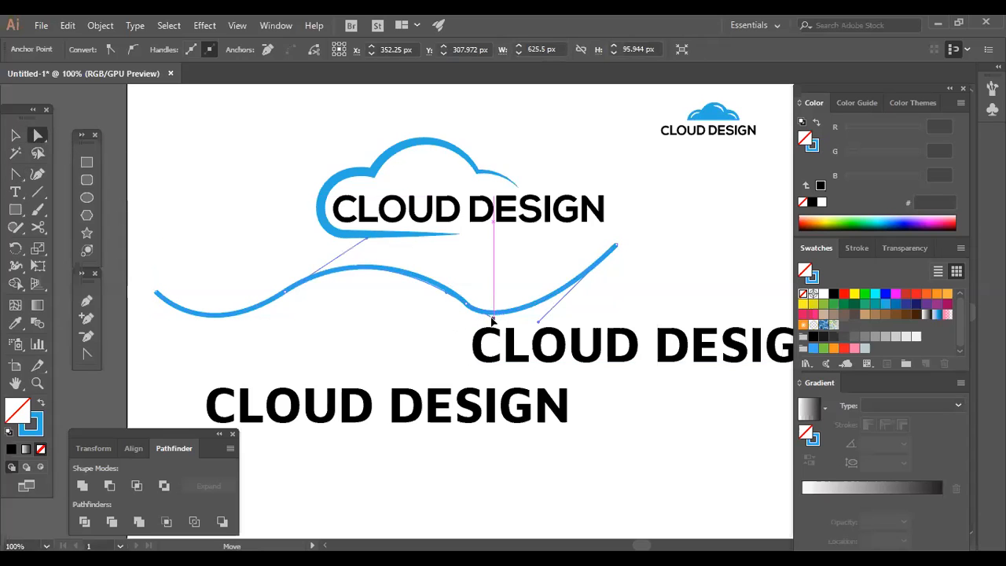
{"action": "left_click", "coordinate": [600, 313]}
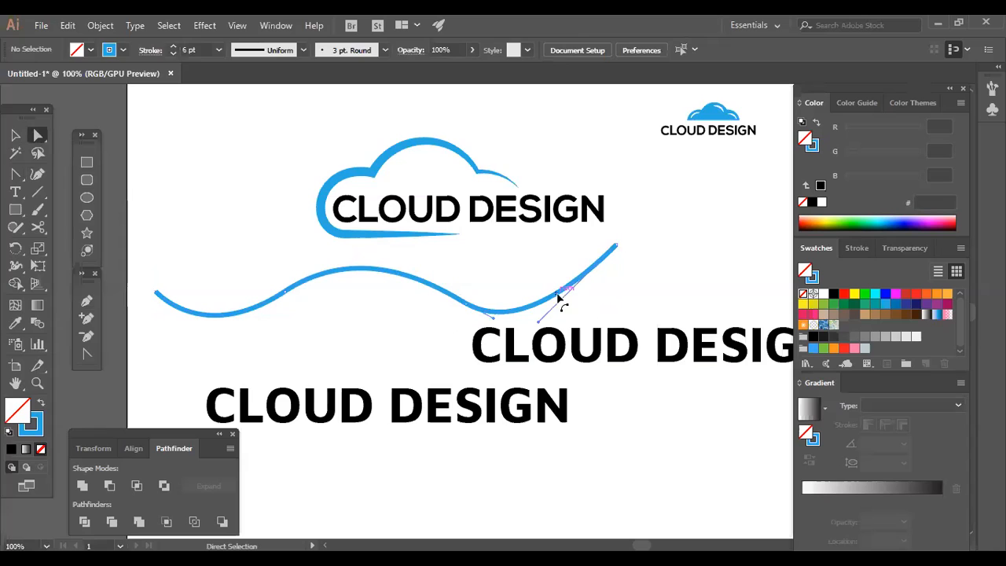
Deepen the wave's last segment by adjusting the direction handles of its right end anchor
{"action": "left_click", "coordinate": [559, 298]}
{"action": "left_click", "coordinate": [646, 260]}
{"action": "left_click", "coordinate": [616, 247]}
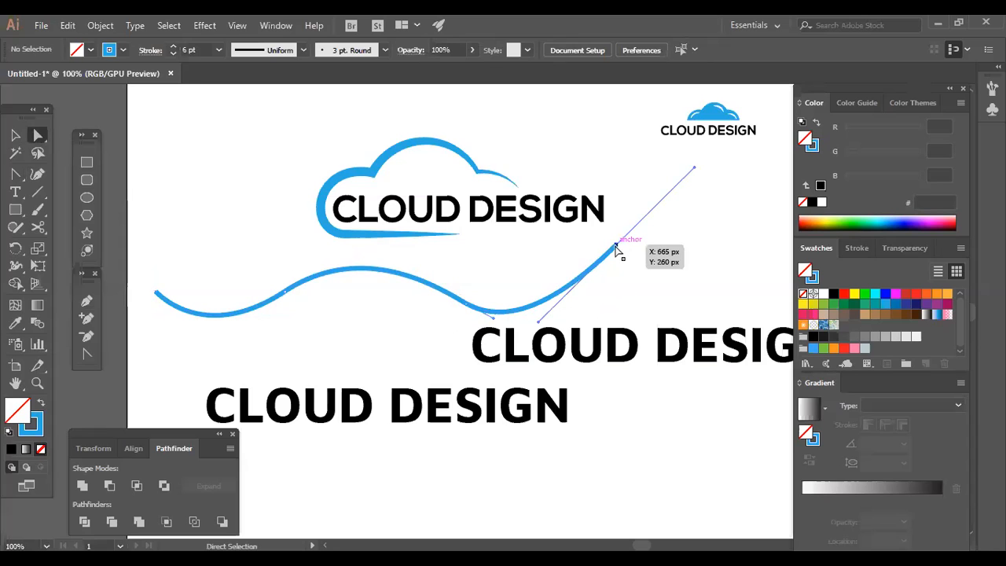
{"action": "left_click_drag", "start_coordinate": [694, 167], "coordinate": [624, 228]}
{"action": "left_click_drag", "start_coordinate": [650, 265], "coordinate": [550, 286]}
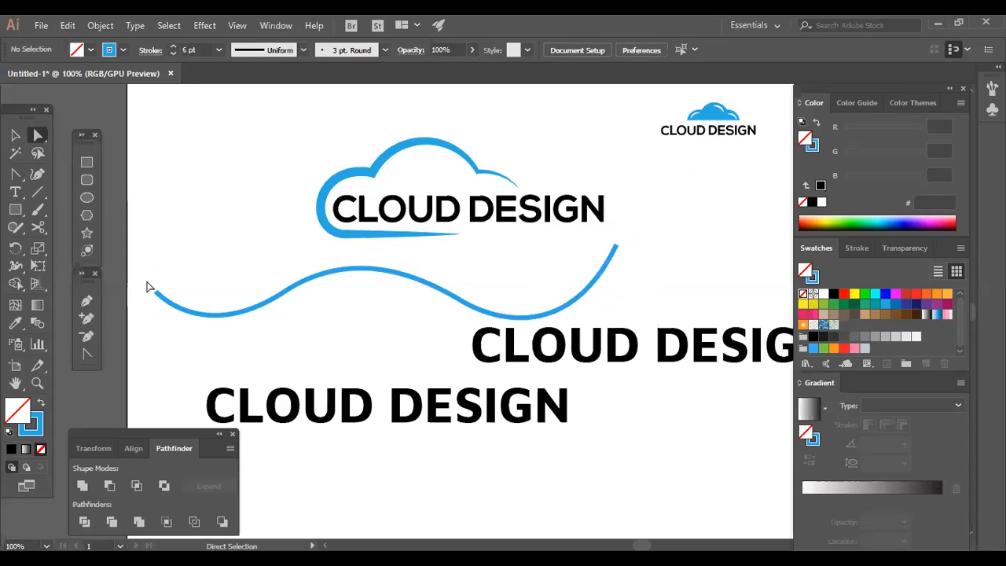
Delete the wavy curve below the cloud logo
{"action": "left_click", "coordinate": [16, 135]}
{"action": "left_click", "coordinate": [241, 316]}
{"action": "key", "text": "Delete"}
Expand the tapered stroke of the cloud outline into a filled shape
{"action": "left_click_drag", "start_coordinate": [321, 291], "coordinate": [471, 228]}
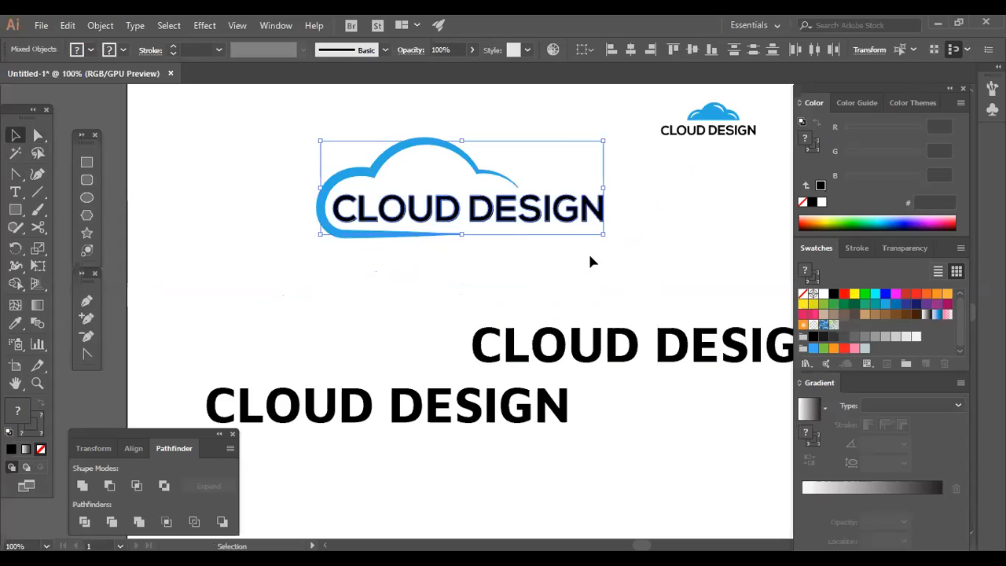
{"action": "left_click", "coordinate": [92, 25]}
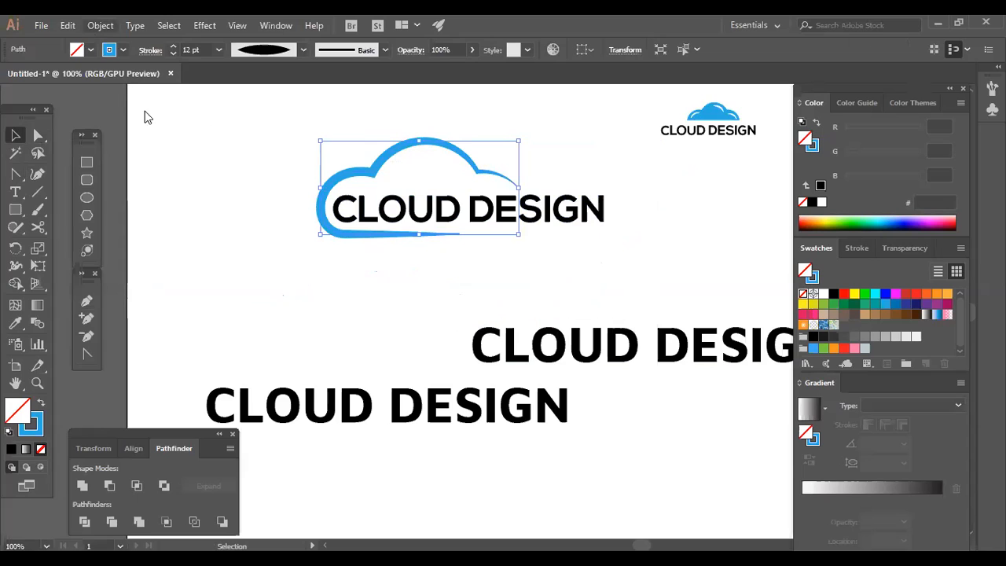
{"action": "left_click", "coordinate": [178, 181]}
{"action": "left_click", "coordinate": [350, 265]}
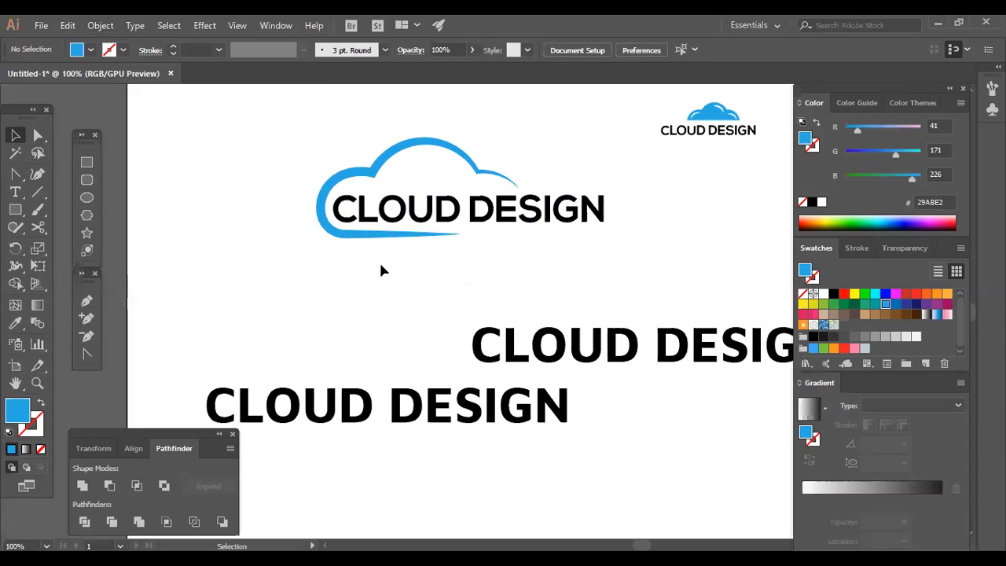
Scale the cloud shape down slightly from its center and move it about 11 px left and 10 px down
{"action": "left_click", "coordinate": [387, 236]}
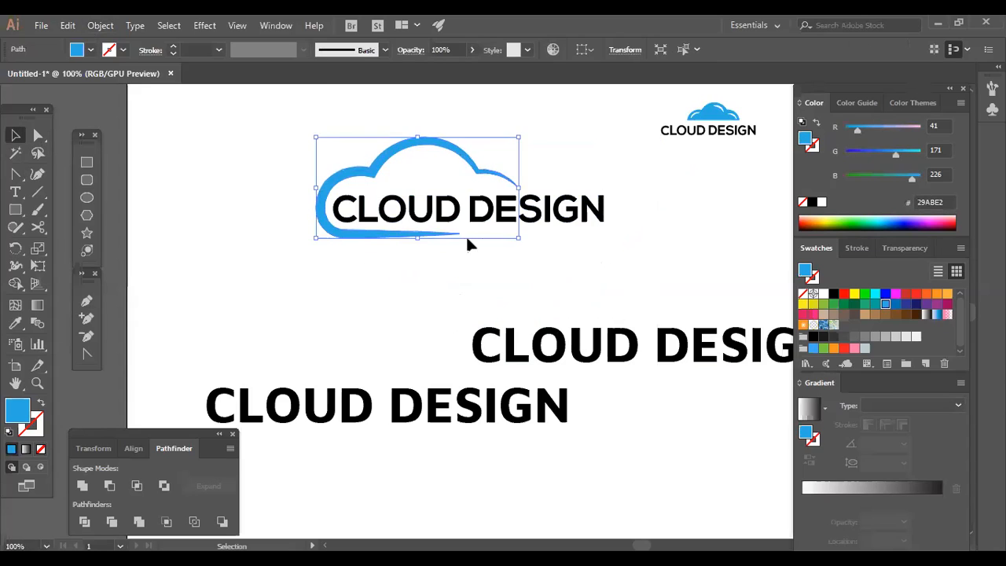
{"action": "left_click_drag", "start_coordinate": [521, 239], "coordinate": [485, 269]}
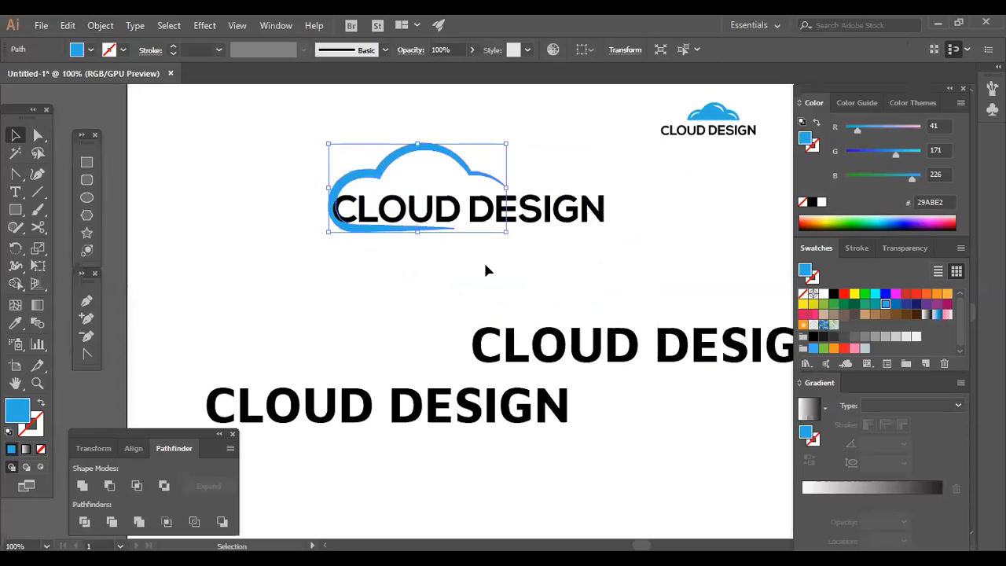
{"action": "left_click", "coordinate": [432, 240]}
{"action": "left_click_drag", "start_coordinate": [432, 236], "coordinate": [420, 241]}
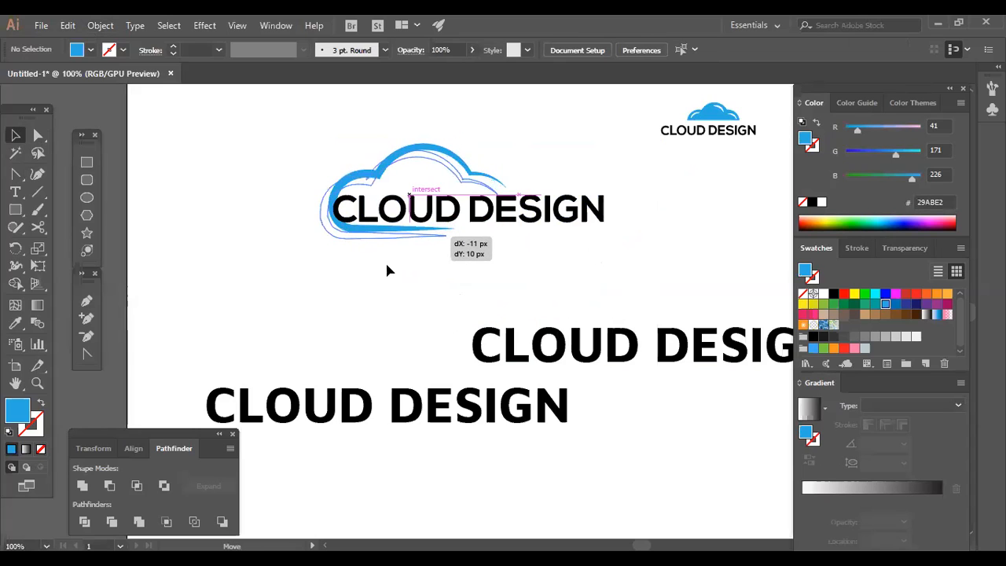
{"action": "left_click", "coordinate": [352, 269]}
Nudge the cloud shape left and slightly up so it wraps around the text without touching the first letter
{"action": "left_click", "coordinate": [373, 235]}
{"action": "key", "text": "Up"}
{"action": "key", "text": "Up"}
{"action": "key", "text": "Left"}
{"action": "key", "text": "Left"}
{"action": "key", "text": "Left"}
{"action": "key", "text": "Up"}
{"action": "key", "text": "Left"}
{"action": "key", "text": "Left"}
{"action": "key", "text": "Up"}
{"action": "key", "text": "Left"}
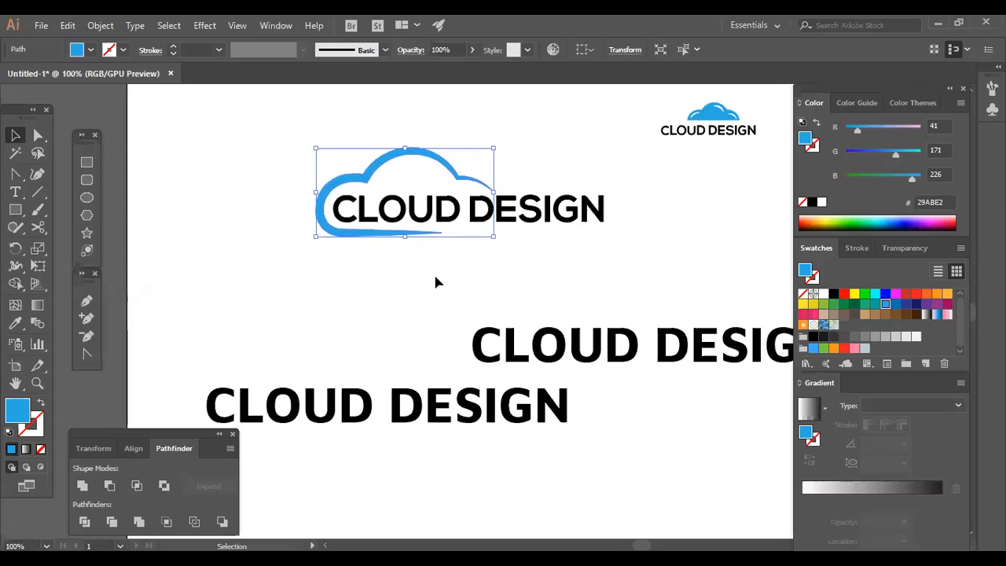
{"action": "key", "text": "Down"}
{"action": "key", "text": "Left"}
Scale the cloud and its CLOUD DESIGN text up slightly together from their center
{"action": "left_click", "coordinate": [434, 276]}
{"action": "left_click_drag", "start_coordinate": [617, 198], "coordinate": [669, 250]}
{"action": "left_click", "coordinate": [670, 252]}
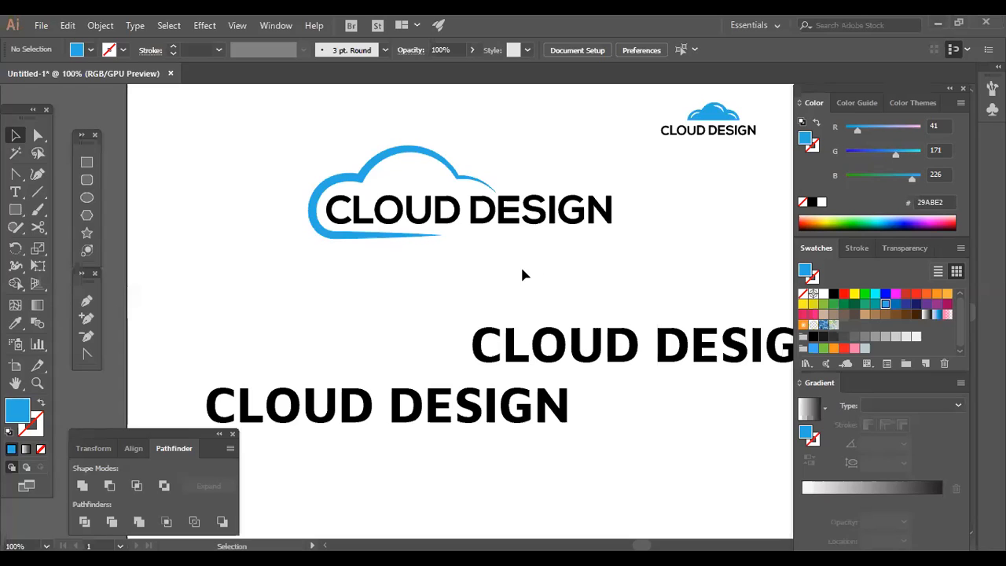
Move the two spare large CLOUD DESIGN texts lower to clear the middle of the artboard
{"action": "left_click", "coordinate": [305, 161]}
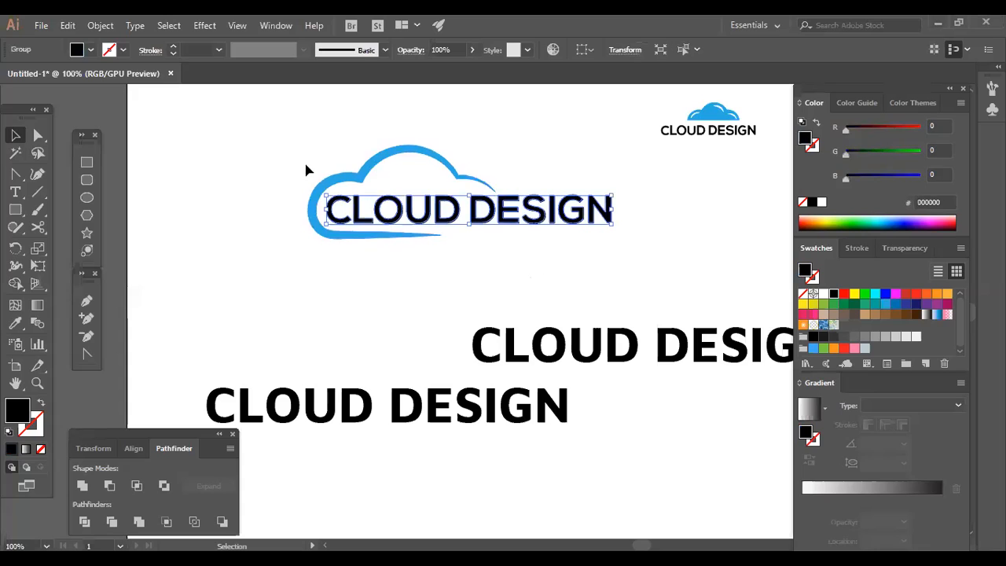
{"action": "left_click", "coordinate": [430, 245]}
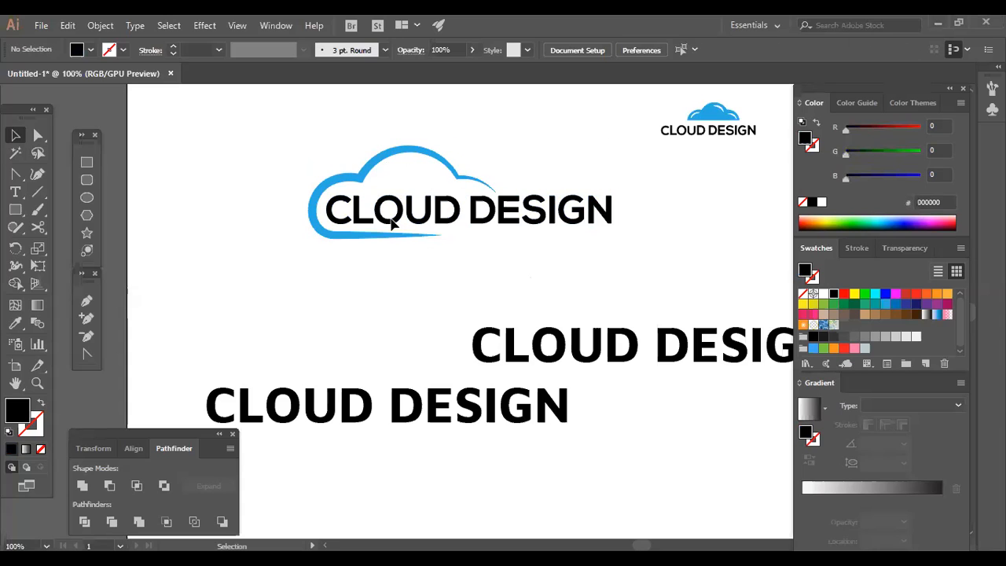
{"action": "key", "text": "ctrl+minus"}
{"action": "left_click_drag", "start_coordinate": [413, 375], "coordinate": [353, 427]}
{"action": "left_click_drag", "start_coordinate": [466, 340], "coordinate": [530, 401]}
Move the solid-cloud logo into the artboard's upper-right corner and place the wrapped-cloud logo, scaled down, beneath it
{"action": "left_click_drag", "start_coordinate": [540, 195], "coordinate": [588, 172]}
{"action": "left_click", "coordinate": [429, 260]}
{"action": "left_click_drag", "start_coordinate": [465, 268], "coordinate": [569, 226]}
{"action": "left_click", "coordinate": [299, 283]}
Draw a black circle about 188 px in diameter in the empty upper-left area of the artboard
{"action": "key", "text": "l"}
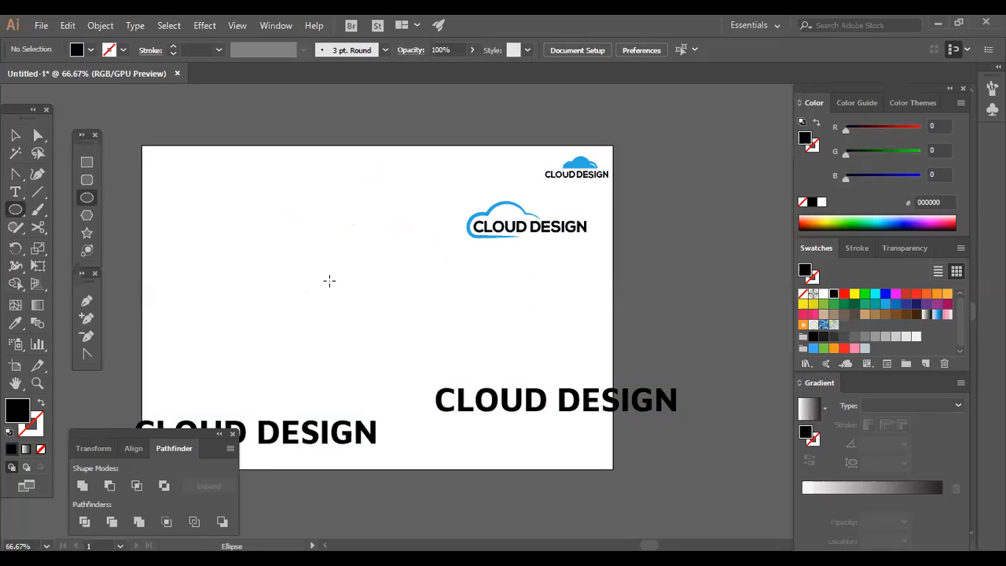
{"action": "left_click_drag", "start_coordinate": [325, 253], "coordinate": [372, 299]}
{"action": "key", "text": "v"}
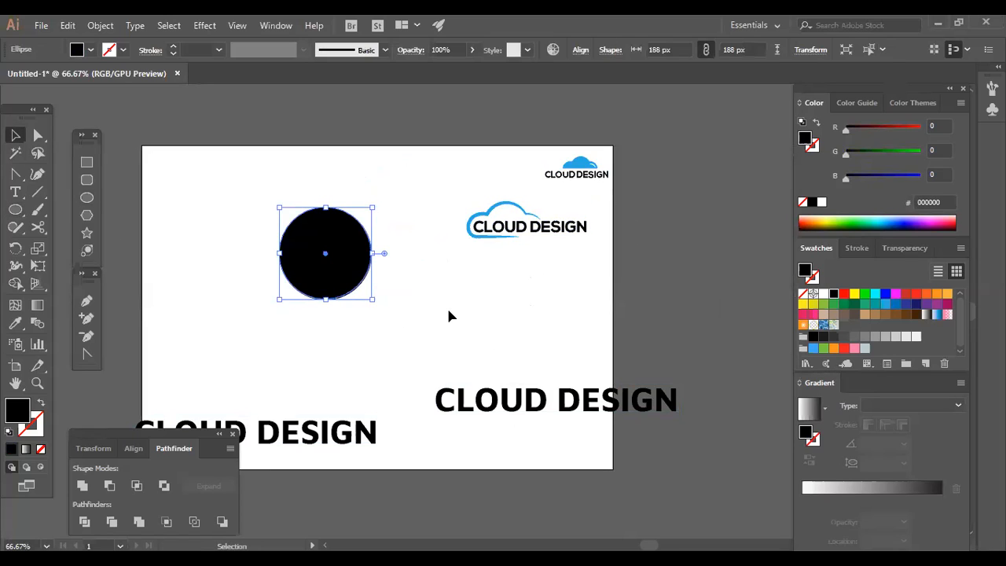
{"action": "left_click", "coordinate": [449, 315]}
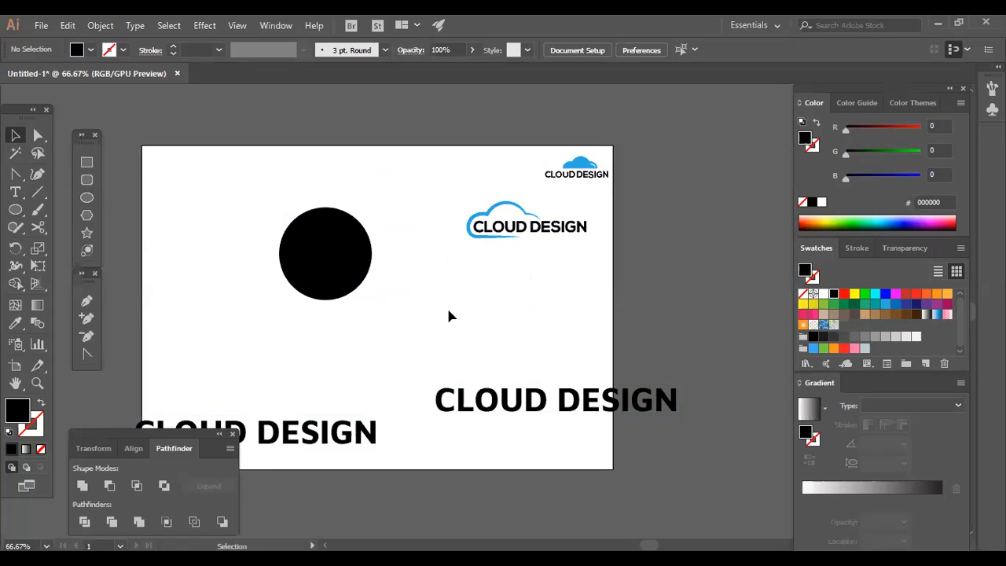
{"action": "left_click", "coordinate": [362, 284]}
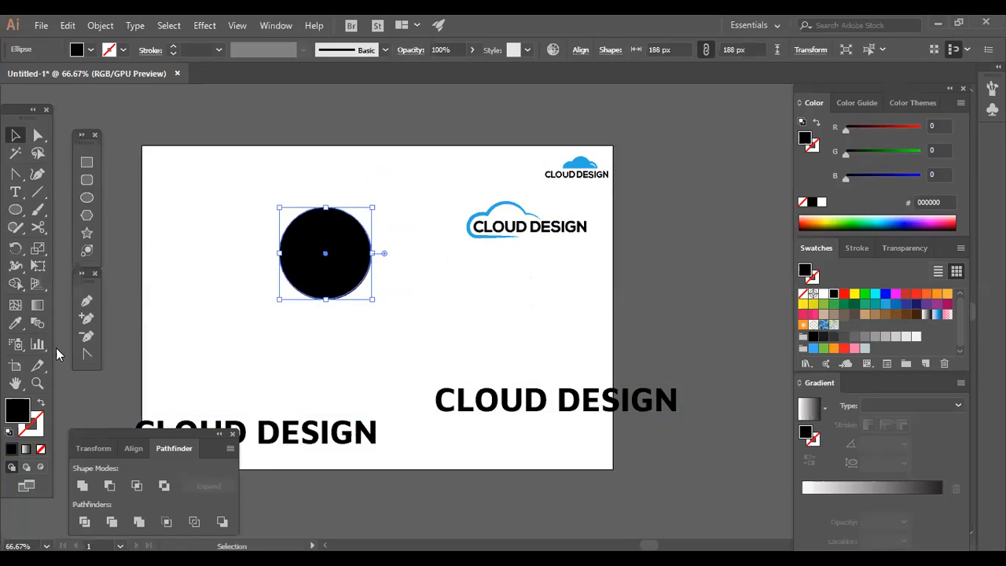
{"action": "key", "text": "shift+x"}
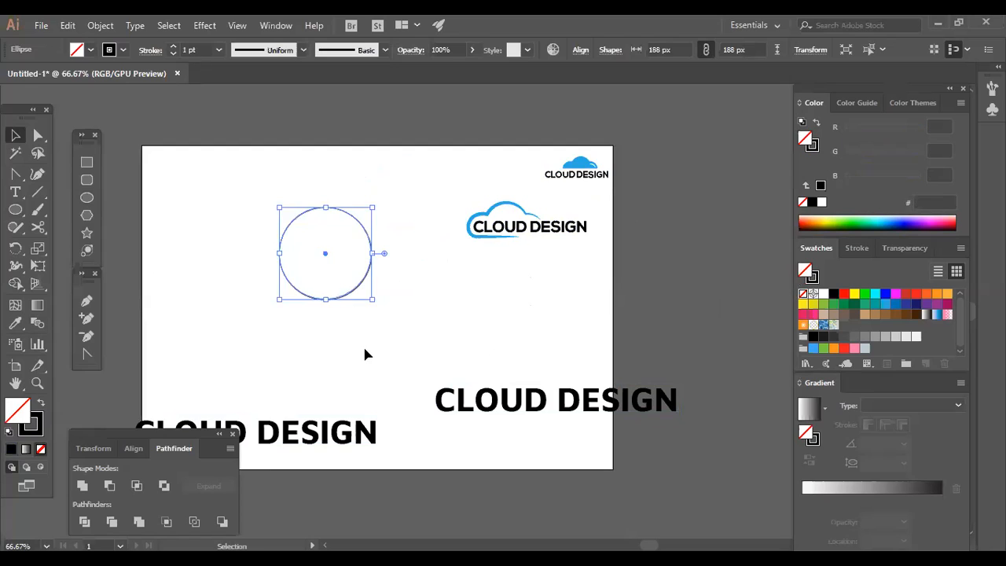
{"action": "left_click", "coordinate": [271, 328]}
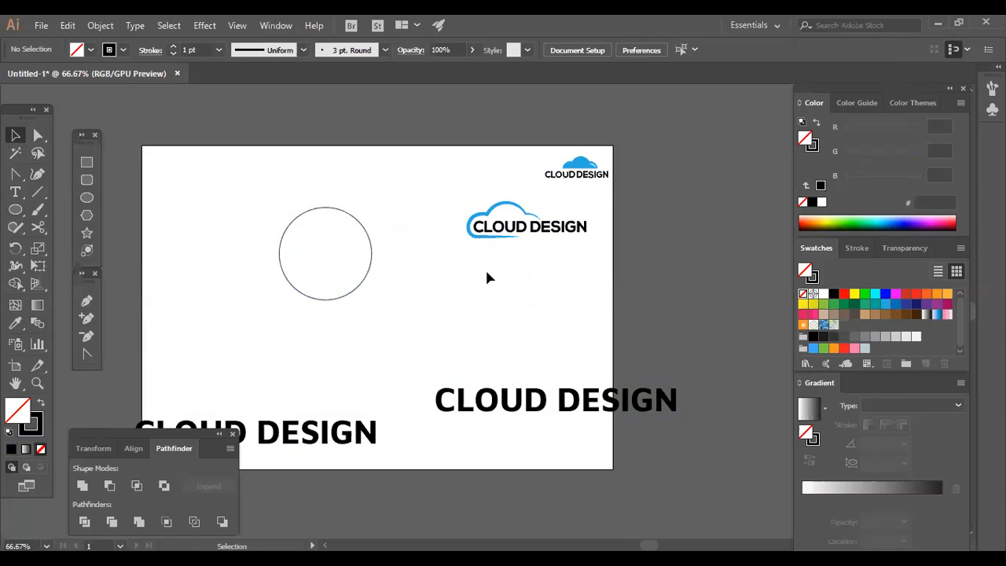
{"action": "key", "text": "shift+x"}
{"action": "left_click", "coordinate": [372, 251]}
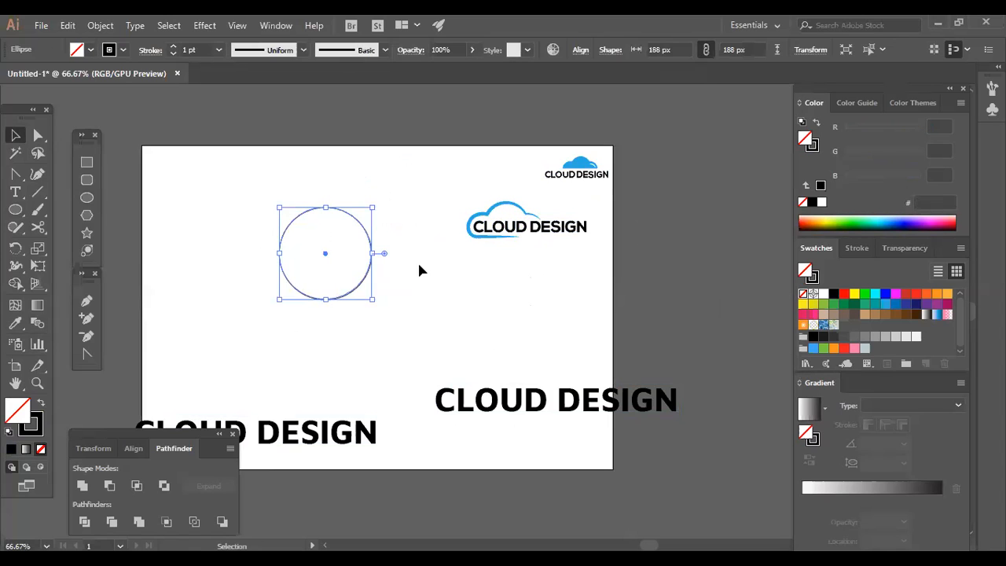
{"action": "key", "text": "shift+x"}
Duplicate the black circle slightly down and to the right and fill the copy white
{"action": "left_click_drag", "start_coordinate": [330, 271], "coordinate": [374, 294]}
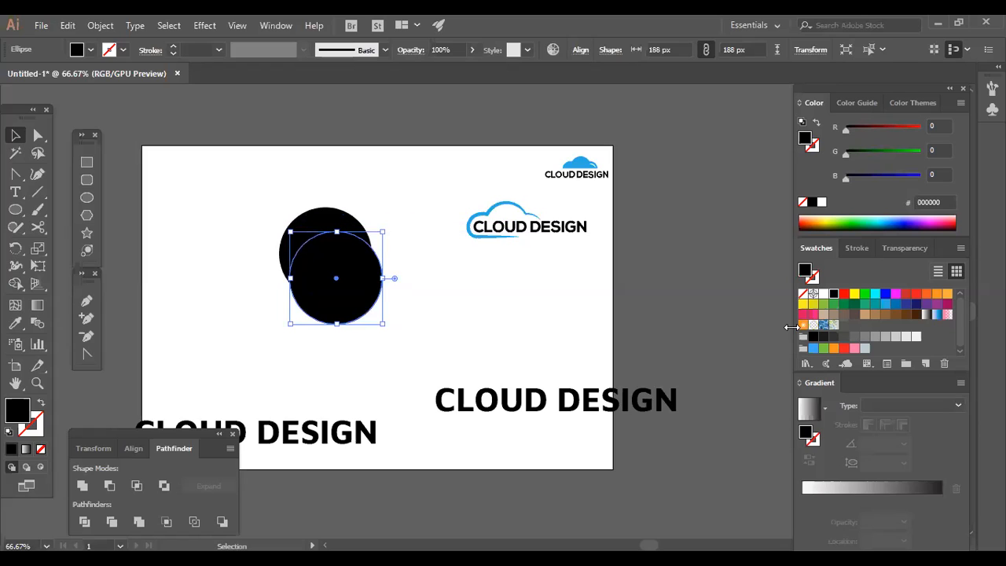
{"action": "left_click", "coordinate": [814, 295]}
{"action": "left_click", "coordinate": [460, 334]}
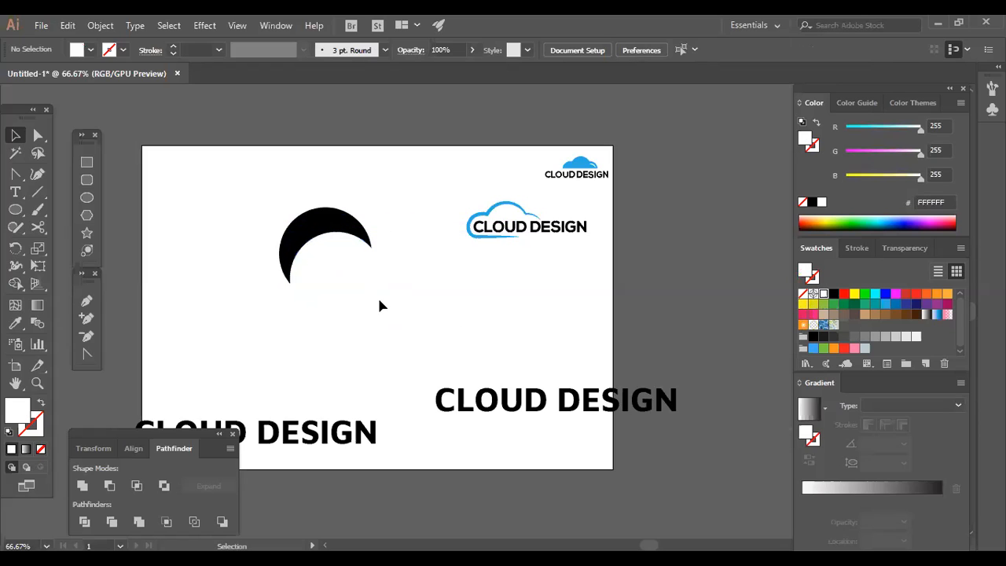
Scale the white circle to about 166 px from its center and move it up-left so a black crescent remains
{"action": "left_click", "coordinate": [377, 296]}
{"action": "left_click_drag", "start_coordinate": [383, 323], "coordinate": [378, 324]}
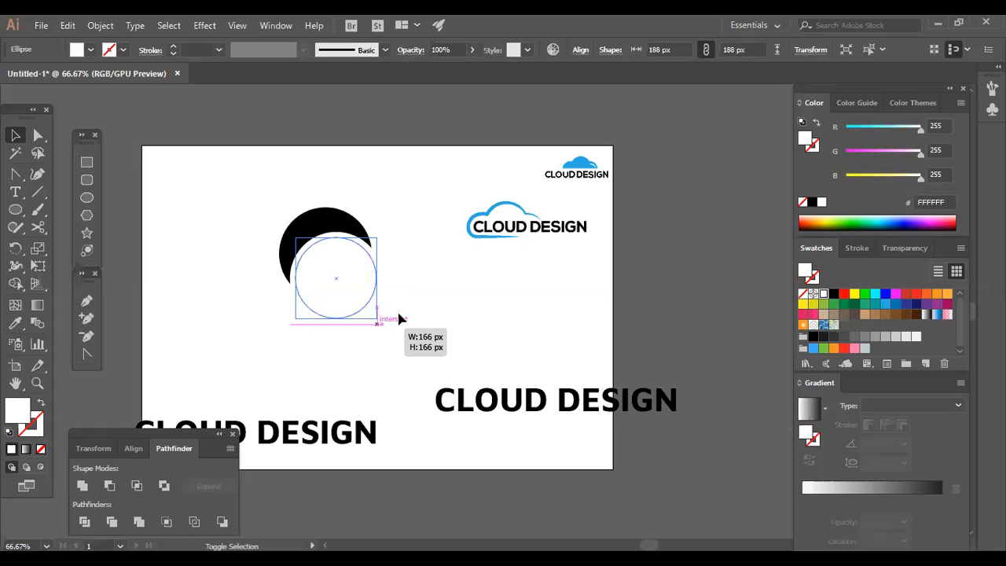
{"action": "left_click", "coordinate": [399, 319]}
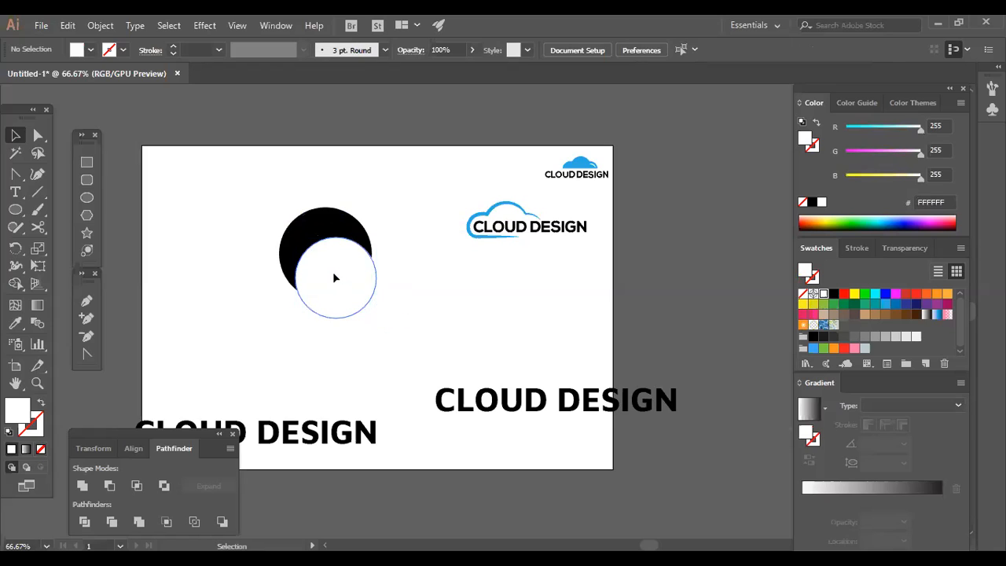
{"action": "left_click_drag", "start_coordinate": [333, 274], "coordinate": [328, 262]}
{"action": "mouse_move", "coordinate": [399, 270]}
{"action": "left_mouse_down"}
{"action": "mouse_move", "coordinate": [333, 256]}
{"action": "mouse_move", "coordinate": [400, 251]}
{"action": "left_mouse_up"}
Duplicate the crescent's black and white circles up and to the right, and send the copy behind the first crescent
{"action": "left_click", "coordinate": [423, 287]}
{"action": "left_click", "coordinate": [399, 279]}
{"action": "left_click", "coordinate": [415, 279]}
{"action": "left_click", "coordinate": [441, 246]}
{"action": "left_click", "coordinate": [399, 216]}
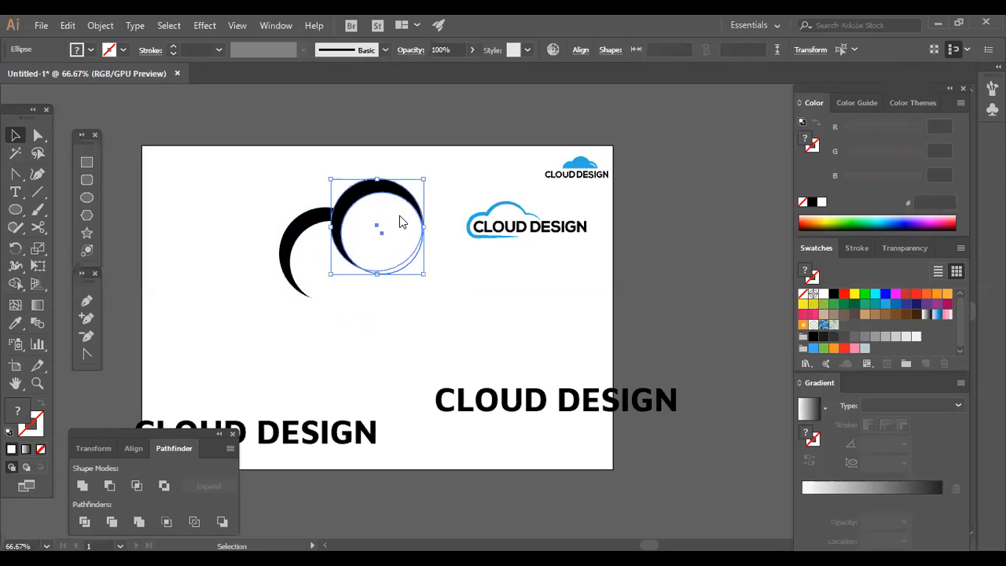
{"action": "right_click", "coordinate": [399, 216]}
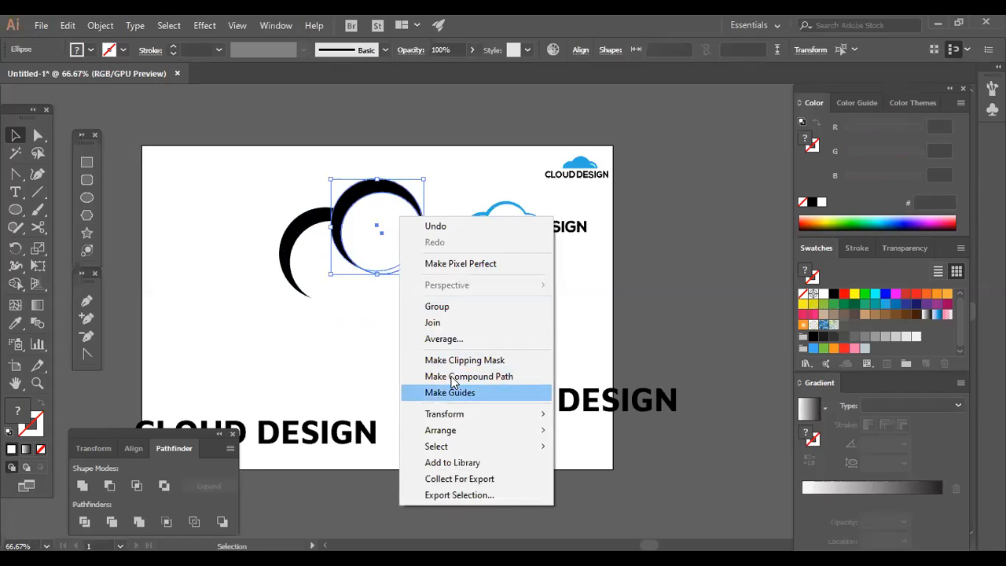
{"action": "mouse_move", "coordinate": [452, 433]}
{"action": "left_click", "coordinate": [600, 478]}
{"action": "left_click", "coordinate": [468, 412]}
{"action": "left_click", "coordinate": [456, 346]}
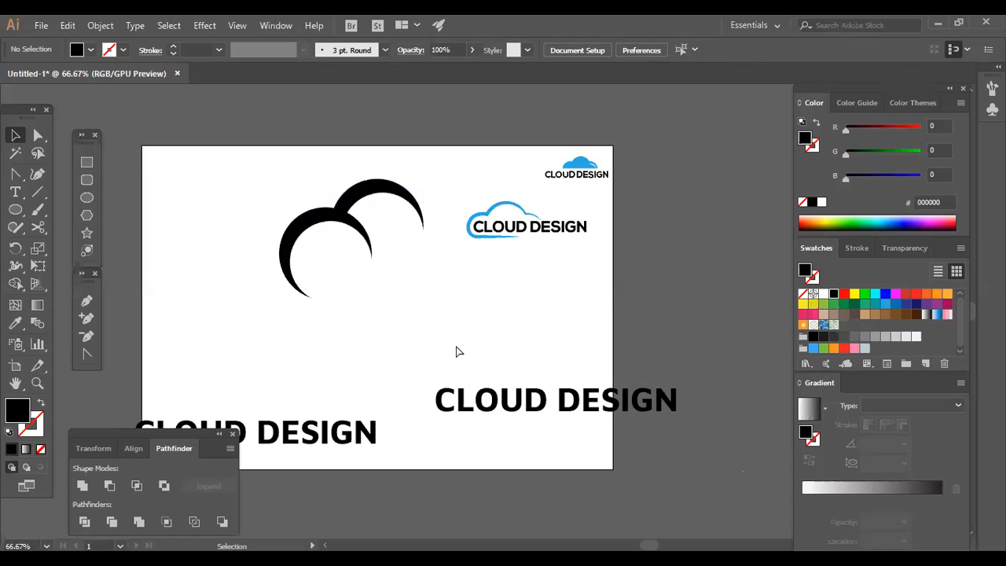
Move the wrapped-cloud logo farther right, away from the crescents
{"action": "key", "text": "ctrl+plus"}
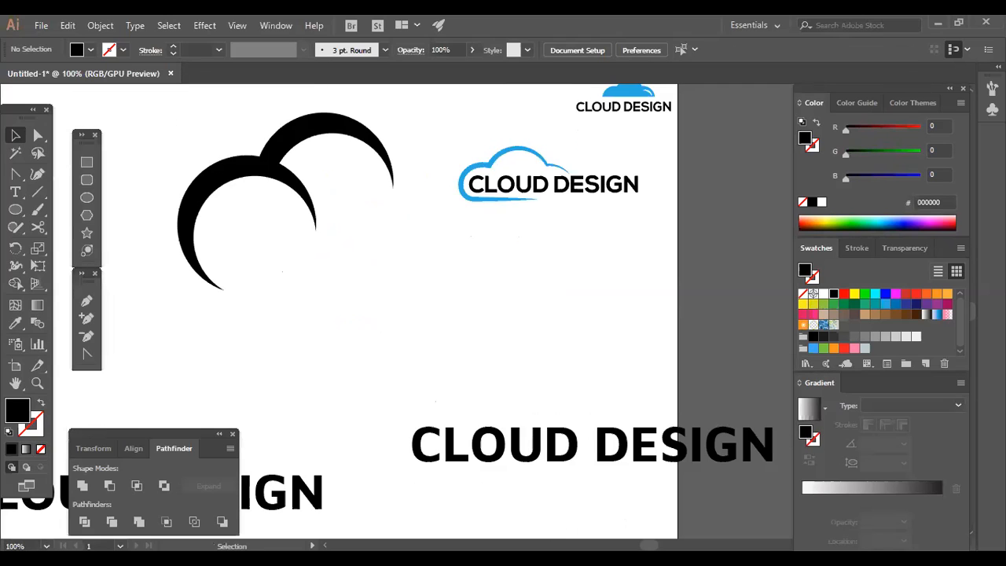
{"action": "left_click_drag", "start_coordinate": [557, 264], "coordinate": [496, 177]}
{"action": "left_click_drag", "start_coordinate": [542, 182], "coordinate": [661, 170]}
{"action": "left_click_drag", "start_coordinate": [587, 354], "coordinate": [684, 436]}
Scale the upper-right crescent down slightly and shift it a little down and to the right
{"action": "left_click", "coordinate": [473, 248]}
{"action": "left_click_drag", "start_coordinate": [491, 260], "coordinate": [513, 270]}
{"action": "left_click_drag", "start_coordinate": [513, 347], "coordinate": [508, 341]}
Scale down the lower-left crescent and move it against the left side of the larger crescent
{"action": "mouse_move", "coordinate": [263, 234]}
{"action": "left_mouse_down"}
{"action": "mouse_move", "coordinate": [352, 322]}
{"action": "mouse_move", "coordinate": [404, 393]}
{"action": "mouse_move", "coordinate": [409, 380]}
{"action": "mouse_move", "coordinate": [393, 379]}
{"action": "left_mouse_up"}
{"action": "left_click", "coordinate": [356, 332], "text": "shift"}
{"action": "left_click_drag", "start_coordinate": [264, 304], "coordinate": [343, 355]}
{"action": "left_click_drag", "start_coordinate": [367, 328], "coordinate": [419, 343]}
{"action": "left_click", "coordinate": [529, 365]}
{"action": "left_click_drag", "start_coordinate": [338, 308], "coordinate": [378, 327]}
{"action": "left_click_drag", "start_coordinate": [378, 327], "coordinate": [359, 319]}
{"action": "left_click", "coordinate": [510, 389]}
Duplicate the larger crescent to the right and send the copy to the back
{"action": "left_click_drag", "start_coordinate": [546, 228], "coordinate": [580, 341]}
{"action": "left_click", "coordinate": [586, 305]}
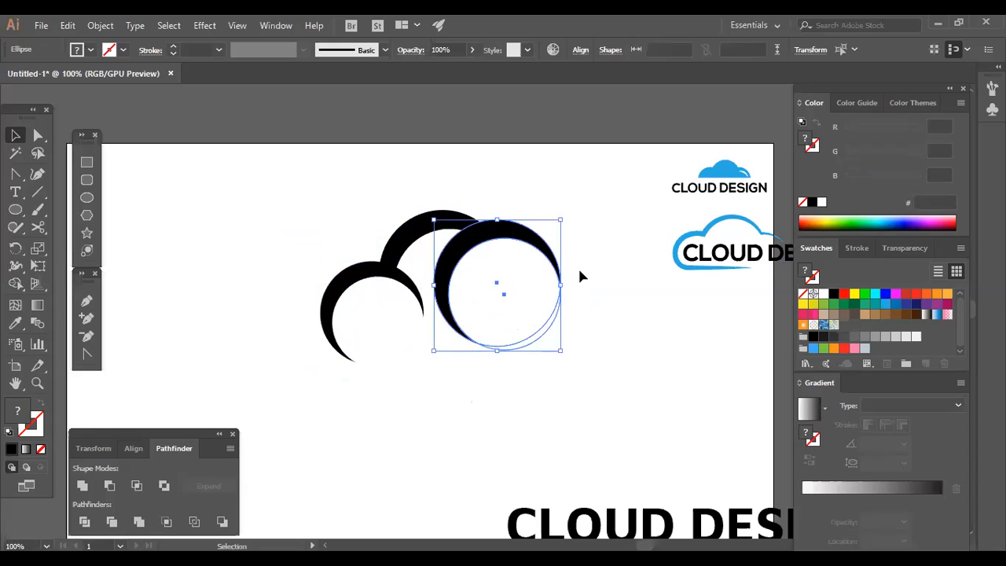
{"action": "left_click", "coordinate": [588, 235]}
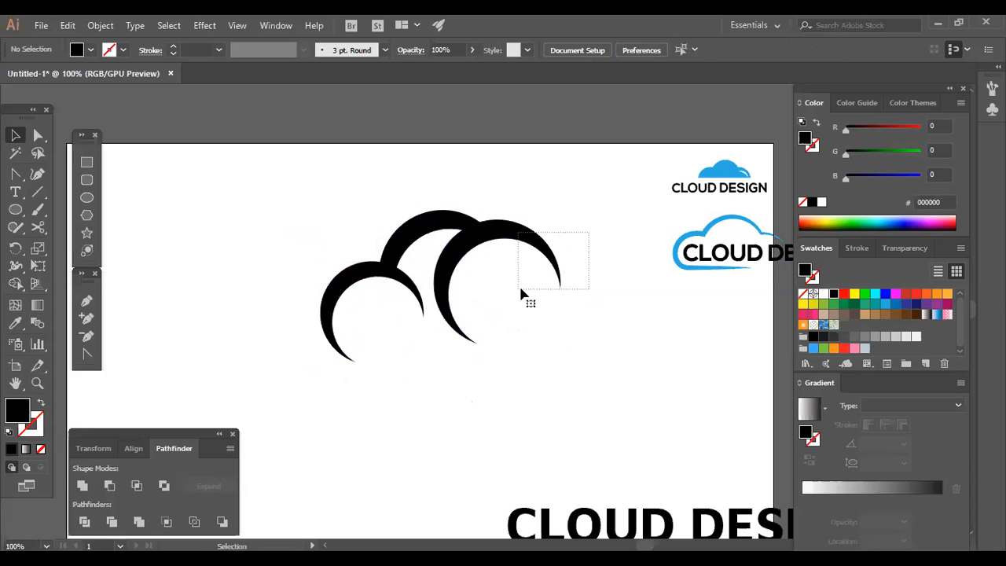
{"action": "left_click_drag", "start_coordinate": [521, 294], "coordinate": [525, 298]}
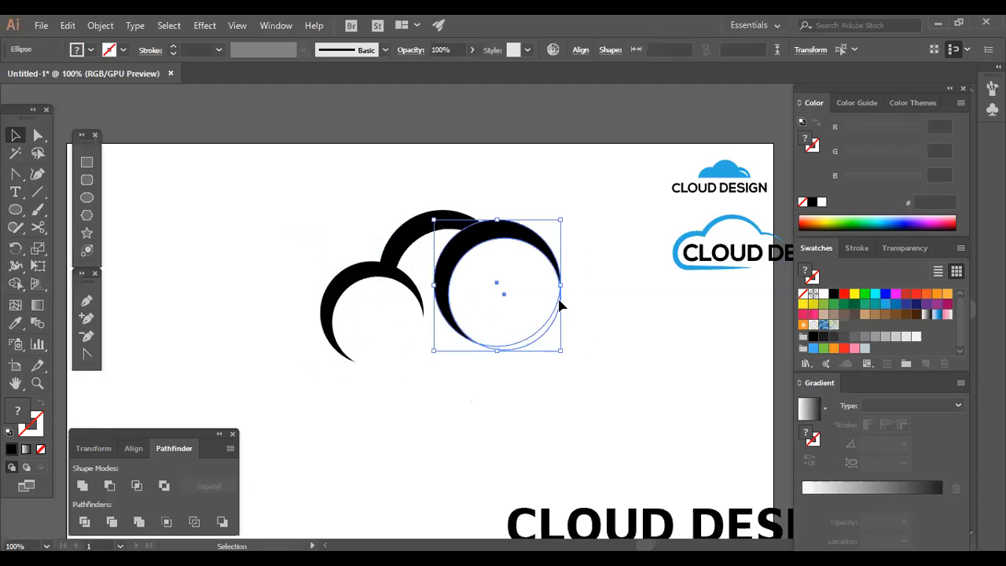
{"action": "right_click", "coordinate": [524, 303]}
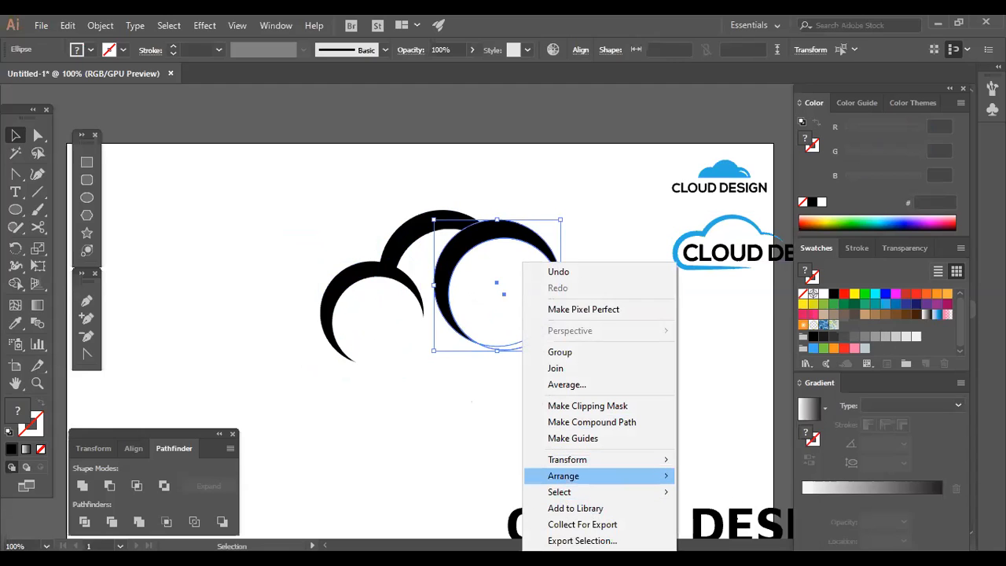
{"action": "left_click", "coordinate": [721, 523]}
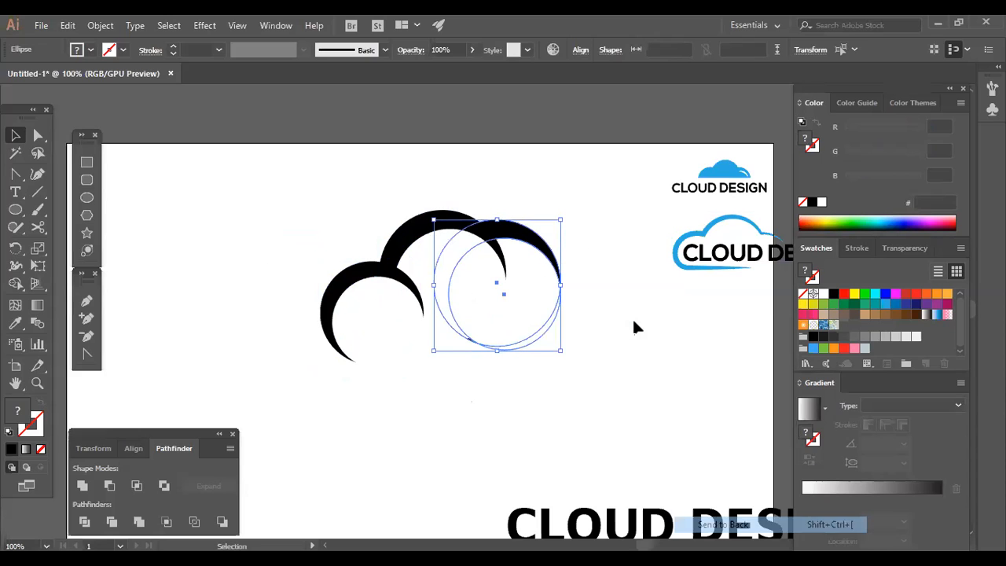
Move the copied crescent down and to the right so it forms the cloud's lower right arc
{"action": "left_click_drag", "start_coordinate": [556, 276], "coordinate": [566, 259]}
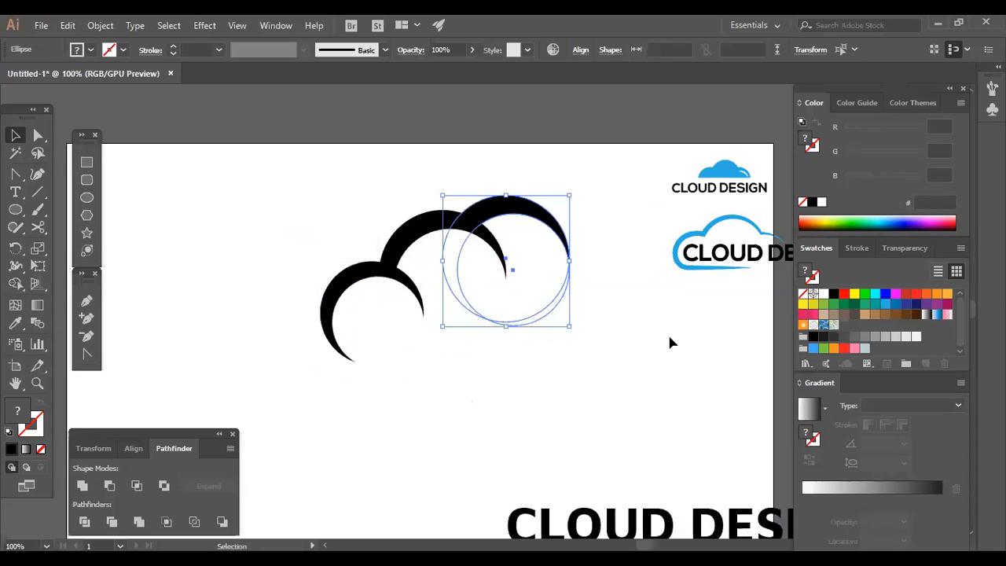
{"action": "left_click", "coordinate": [670, 343]}
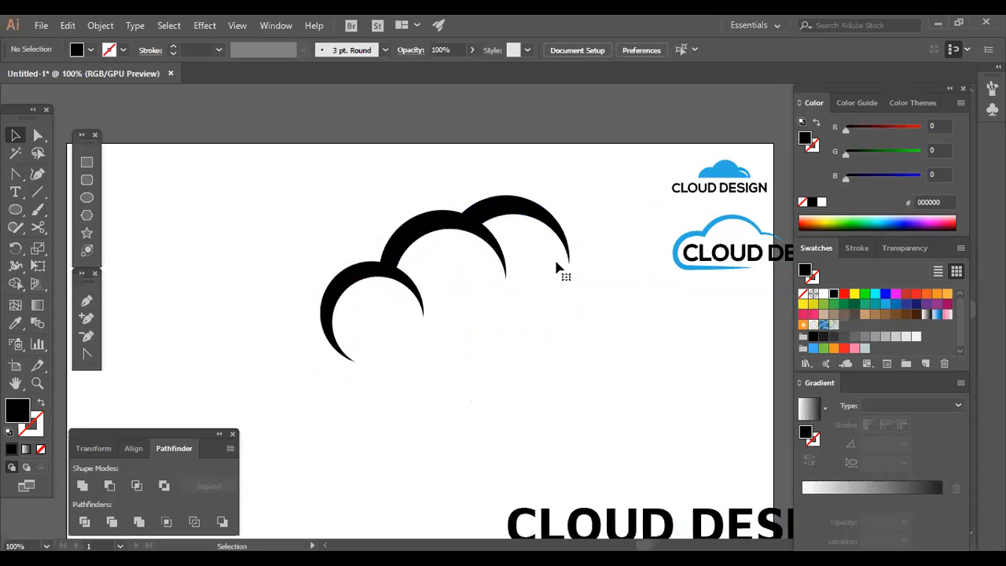
{"action": "left_click_drag", "start_coordinate": [555, 268], "coordinate": [555, 268]}
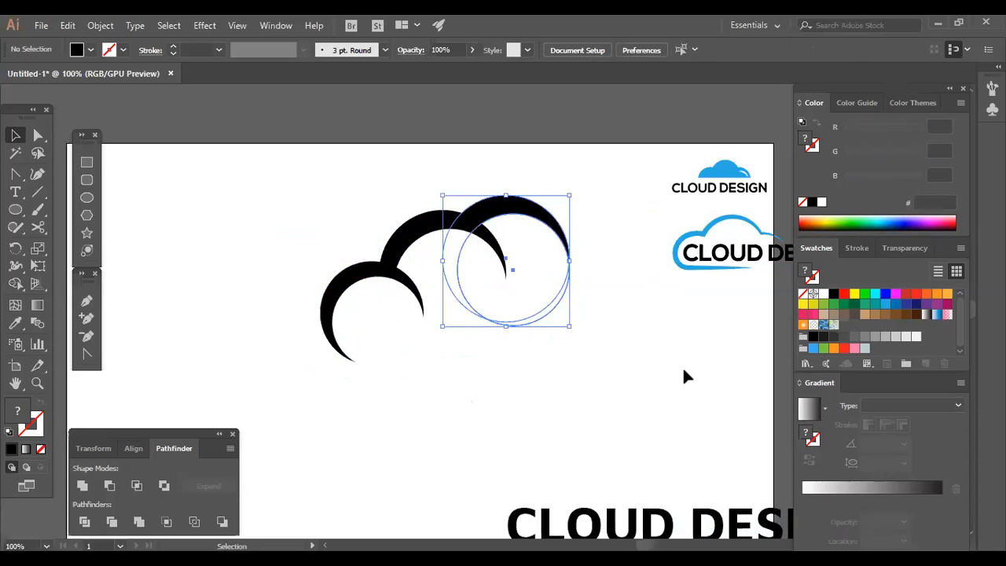
{"action": "left_click_drag", "start_coordinate": [557, 237], "coordinate": [572, 272]}
{"action": "left_click", "coordinate": [647, 353]}
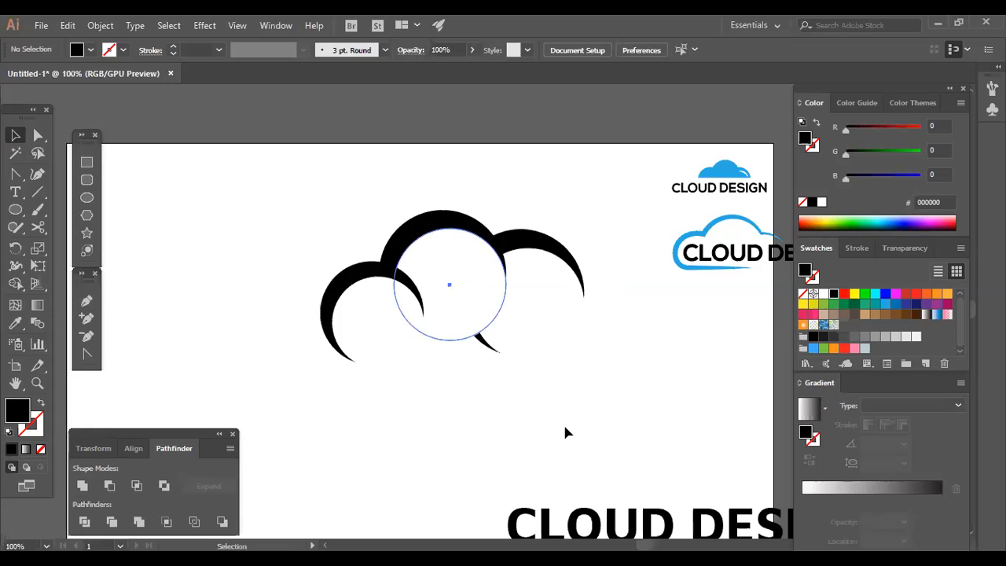
{"action": "key", "text": "m"}
{"action": "left_click_drag", "start_coordinate": [389, 322], "coordinate": [584, 430]}
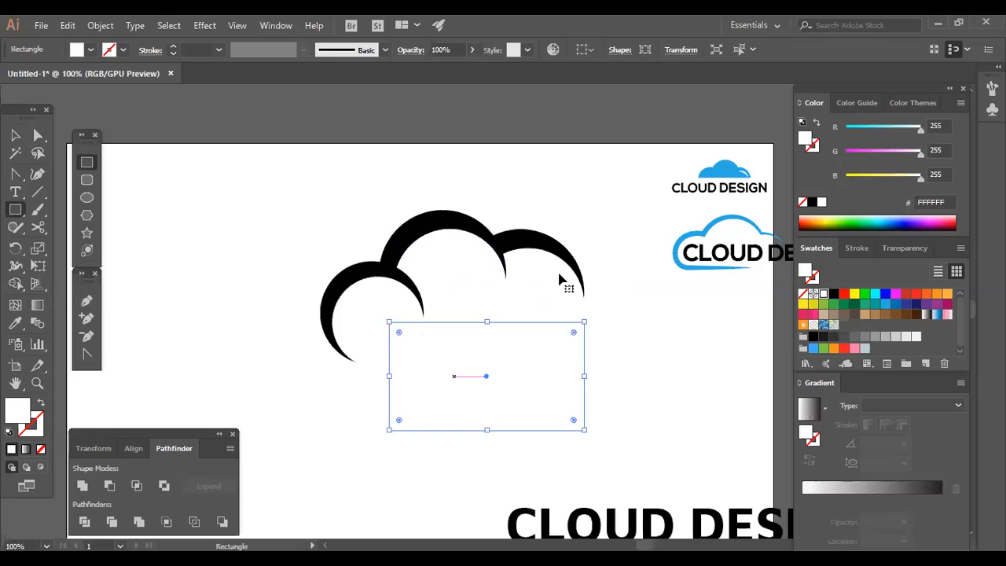
{"action": "key", "text": "ctrl+z"}
{"action": "key", "text": "ctrl+z"}
Scale the right crescent down from its center and move it about 10 px left and 2 px up
{"action": "left_click_drag", "start_coordinate": [580, 358], "coordinate": [570, 350]}
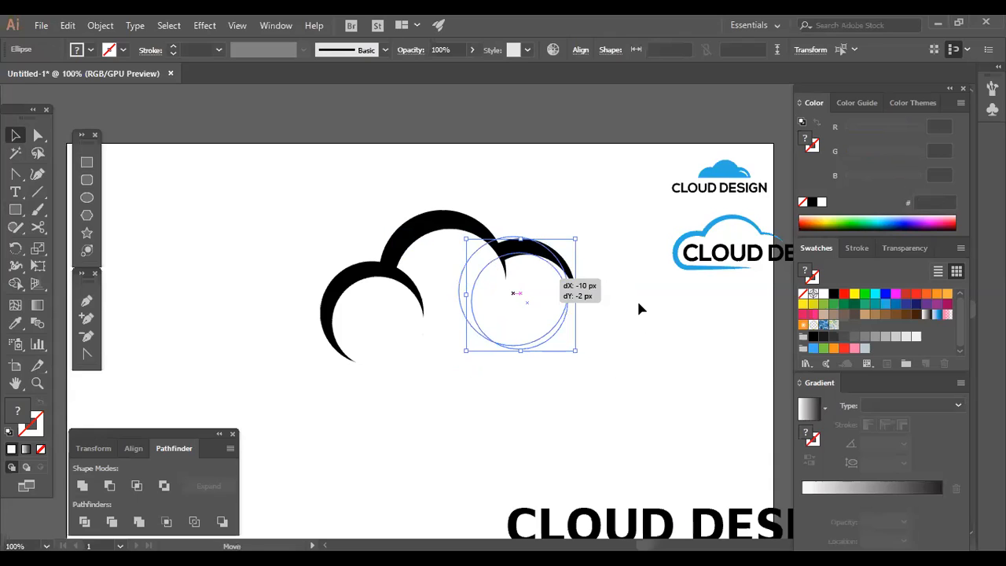
{"action": "left_click", "coordinate": [638, 308]}
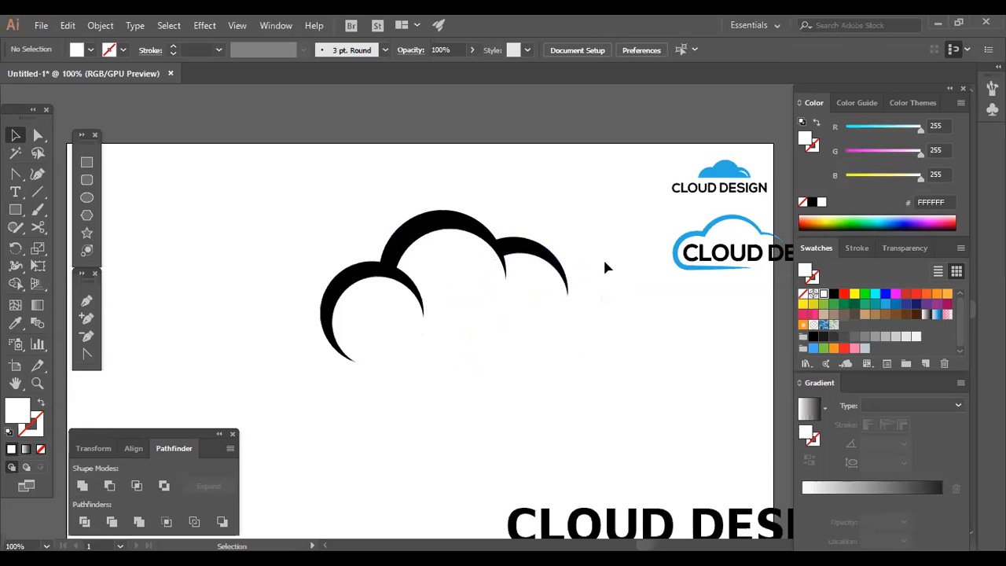
Try the middle crescent slightly higher and farther left, and move it back between the side crescents
{"action": "left_click", "coordinate": [439, 250]}
{"action": "left_click_drag", "start_coordinate": [437, 244], "coordinate": [428, 237]}
{"action": "left_click", "coordinate": [587, 240]}
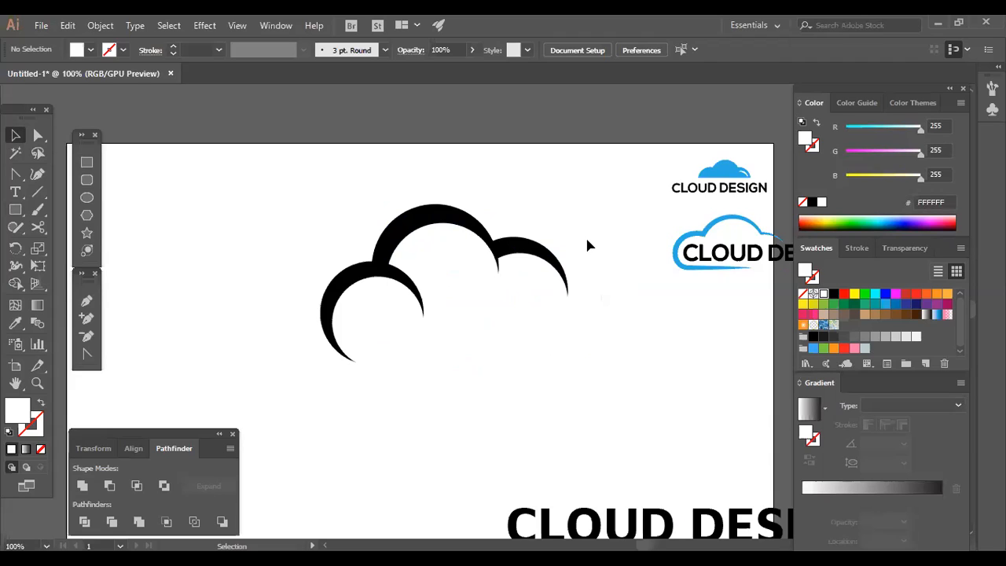
{"action": "left_click", "coordinate": [435, 242]}
{"action": "left_click_drag", "start_coordinate": [435, 242], "coordinate": [441, 245]}
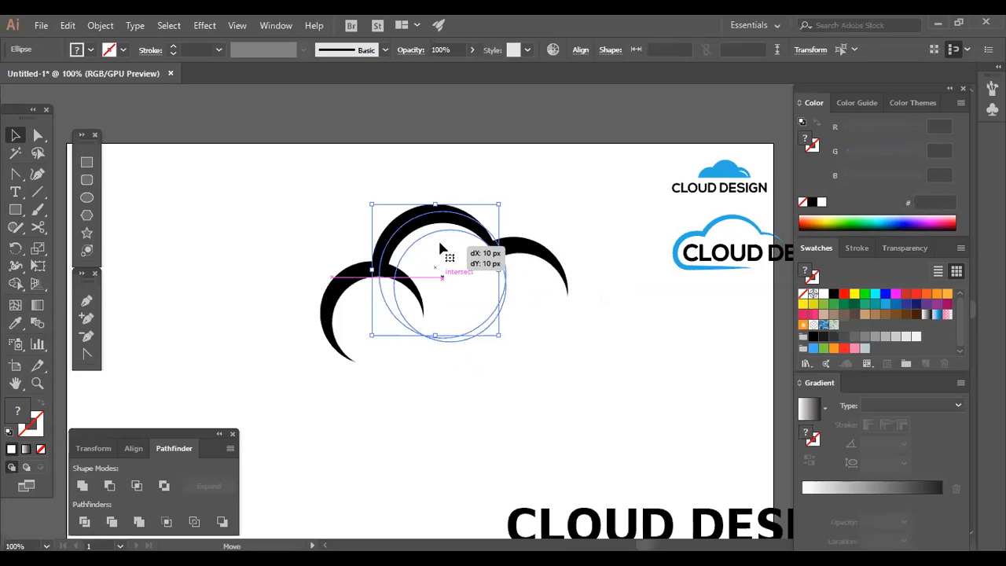
{"action": "left_click", "coordinate": [574, 207]}
Duplicate the cloud's left crescent and place the copy near the artboard's upper-left corner
{"action": "left_click_drag", "start_coordinate": [299, 220], "coordinate": [546, 375]}
{"action": "left_click_drag", "start_coordinate": [263, 261], "coordinate": [349, 306]}
{"action": "left_click_drag", "start_coordinate": [349, 305], "coordinate": [201, 185]}
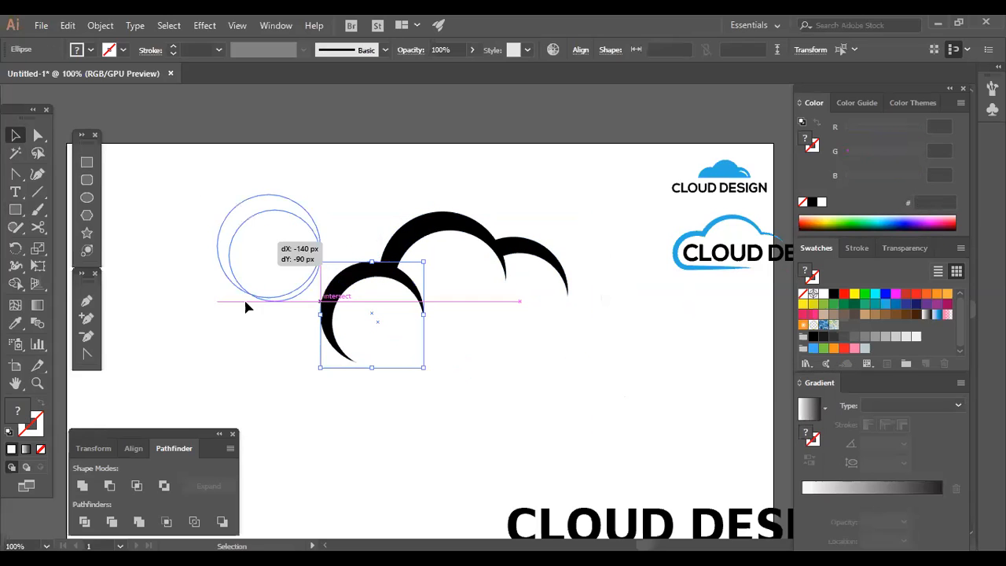
{"action": "left_click", "coordinate": [311, 354]}
{"action": "key", "text": "space"}
{"action": "left_click_drag", "start_coordinate": [311, 360], "coordinate": [384, 404]}
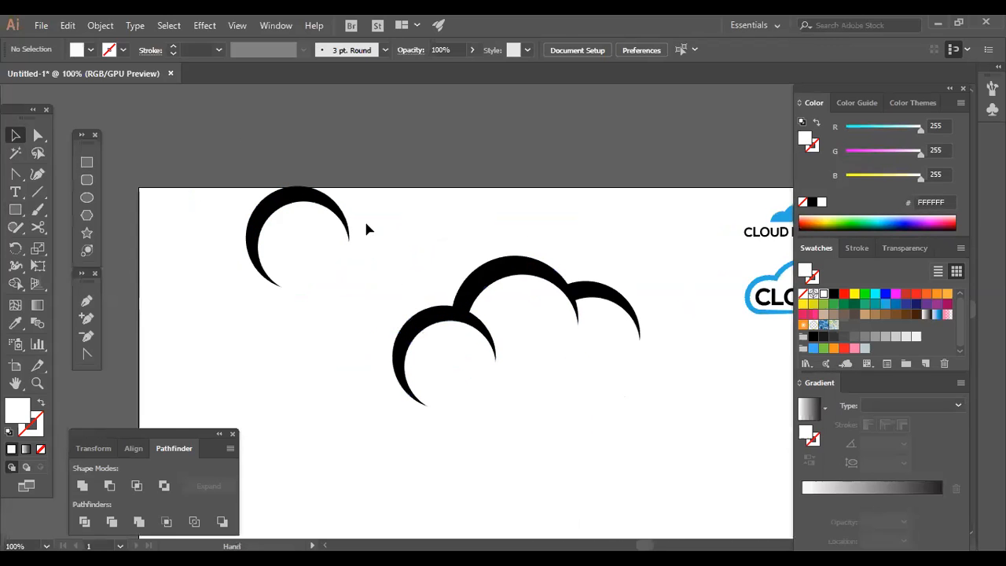
{"action": "left_click_drag", "start_coordinate": [366, 229], "coordinate": [374, 233]}
{"action": "left_click", "coordinate": [333, 285]}
{"action": "left_click_drag", "start_coordinate": [324, 272], "coordinate": [278, 284]}
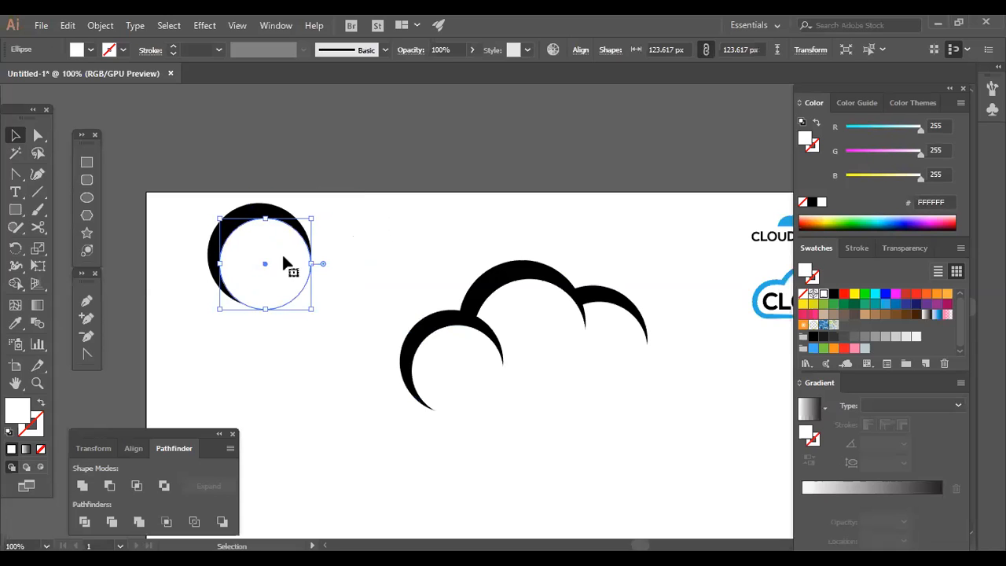
Duplicate the upper-left crescent to its right and slightly higher, overlapping the first
{"action": "left_click", "coordinate": [369, 264]}
{"action": "left_click_drag", "start_coordinate": [344, 235], "coordinate": [346, 262]}
{"action": "left_click", "coordinate": [424, 253]}
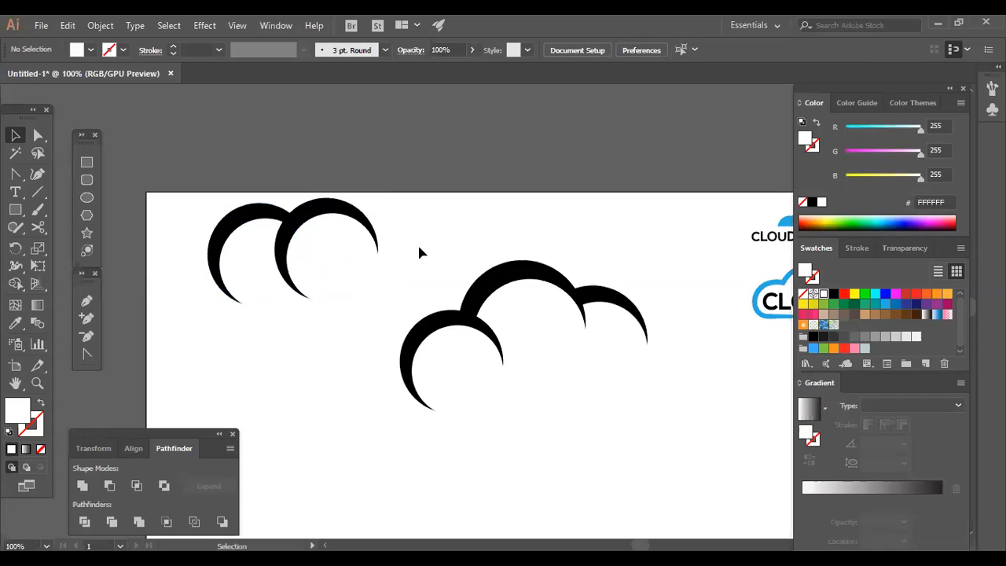
Send the upper-right crescent copy behind the left copy and move it about 10 px left and 20 px up
{"action": "left_click_drag", "start_coordinate": [416, 194], "coordinate": [356, 237]}
{"action": "left_click", "coordinate": [455, 236]}
{"action": "left_click", "coordinate": [338, 244]}
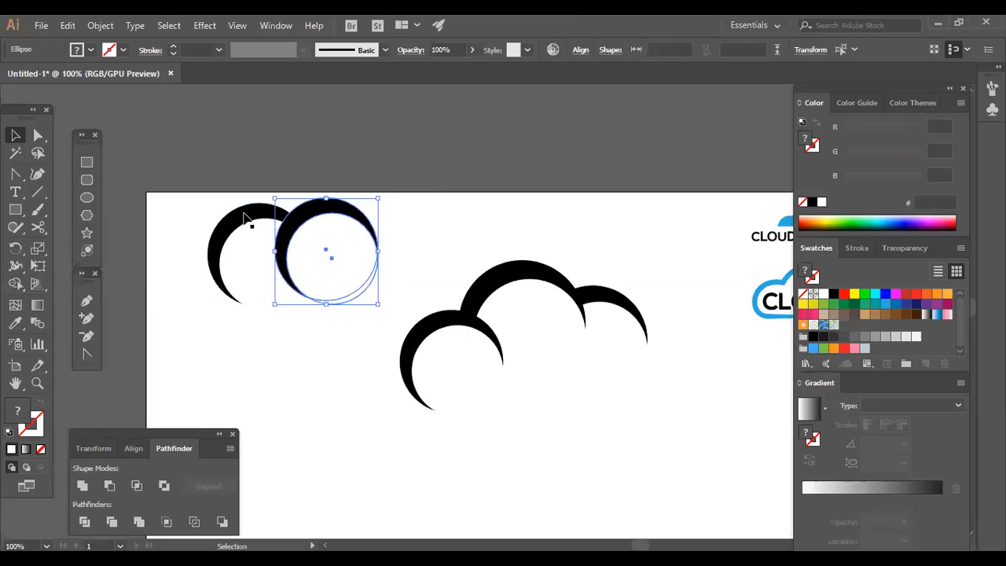
{"action": "key", "text": "ctrl+z"}
{"action": "left_click_drag", "start_coordinate": [416, 206], "coordinate": [357, 236]}
{"action": "right_click", "coordinate": [358, 237]}
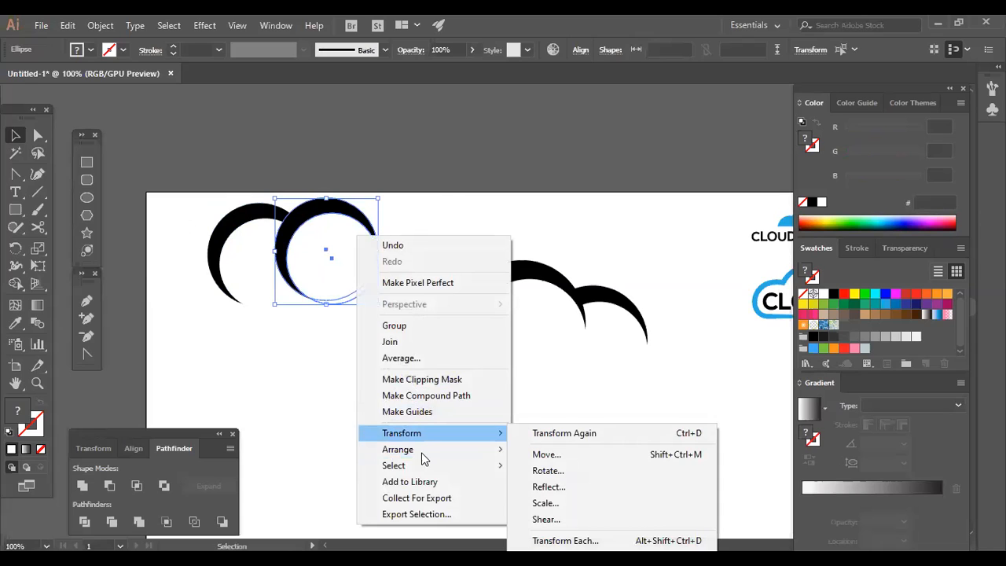
{"action": "left_click_drag", "start_coordinate": [449, 190], "coordinate": [332, 234]}
{"action": "left_click_drag", "start_coordinate": [331, 232], "coordinate": [331, 225]}
{"action": "left_click", "coordinate": [419, 213]}
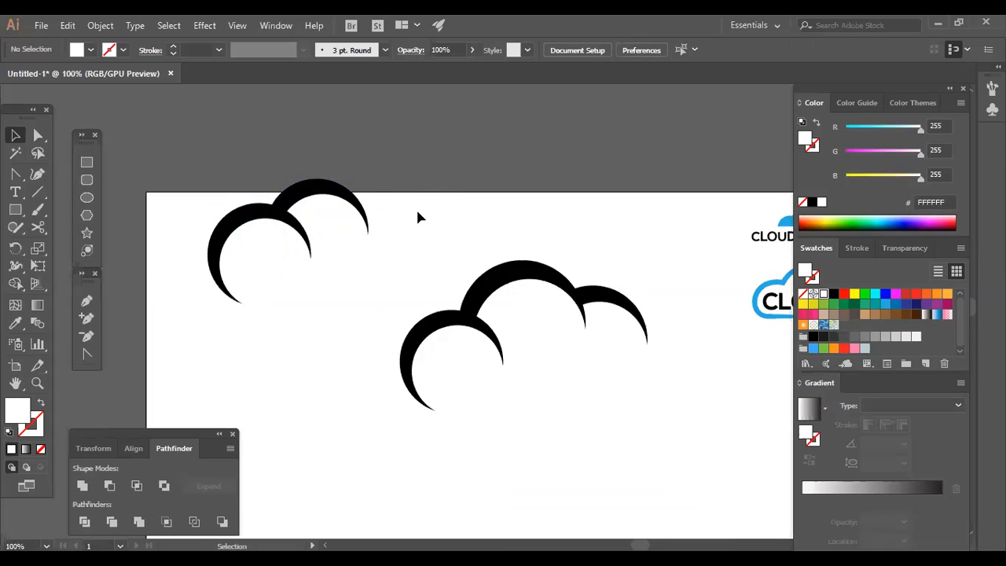
Delete the two trial crescent copies near the artboard's upper-left corner
{"action": "left_click_drag", "start_coordinate": [677, 322], "coordinate": [611, 240]}
{"action": "left_click_drag", "start_coordinate": [189, 249], "coordinate": [301, 143]}
{"action": "key", "text": "Delete"}
Rotate the cloud's right crescent about 23 degrees clockwise and move it slightly up and left against the middle crescent
{"action": "mouse_move", "coordinate": [561, 256]}
{"action": "left_mouse_down"}
{"action": "mouse_move", "coordinate": [552, 248]}
{"action": "mouse_move", "coordinate": [567, 245]}
{"action": "left_mouse_up"}
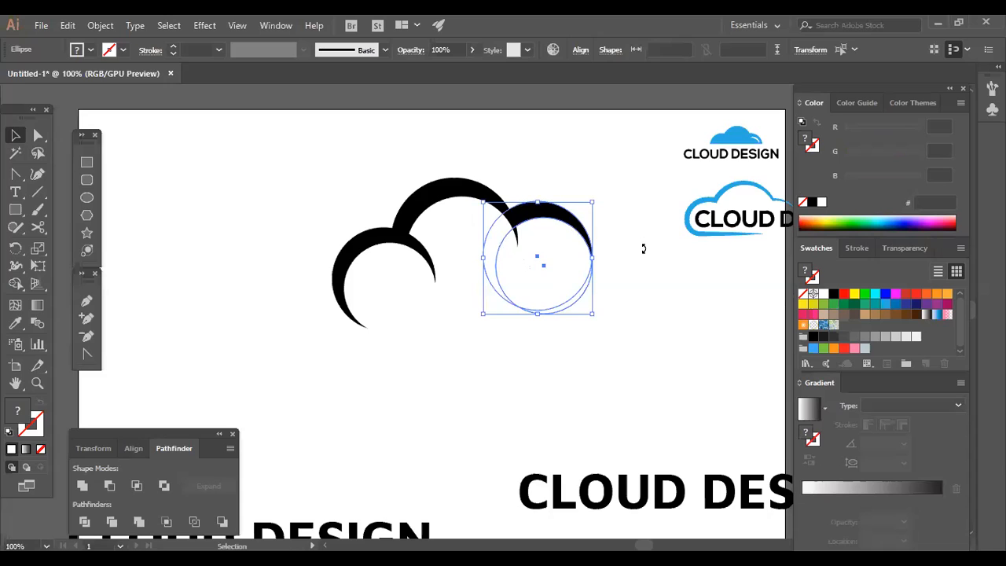
{"action": "left_click_drag", "start_coordinate": [643, 248], "coordinate": [687, 346]}
{"action": "left_click", "coordinate": [681, 342]}
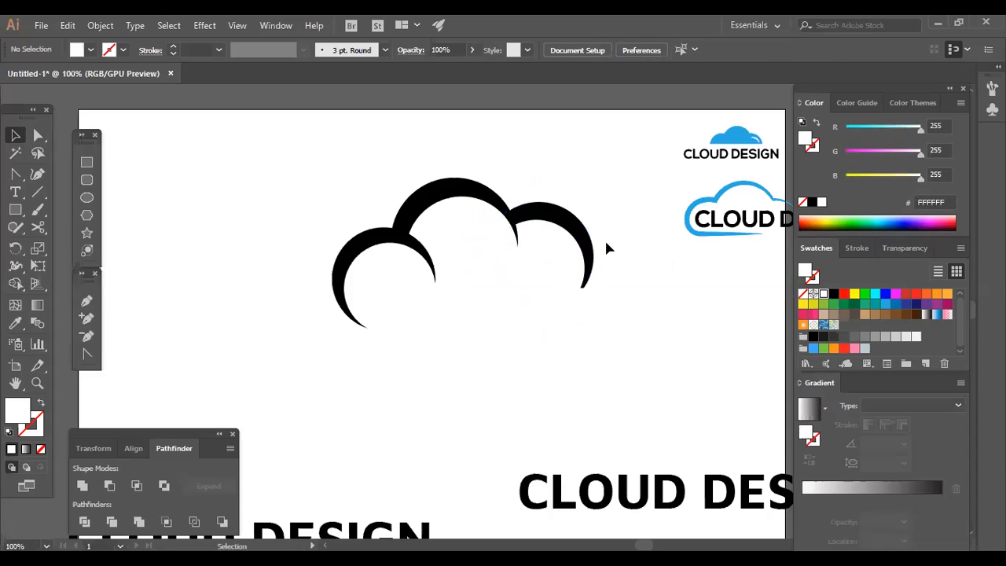
{"action": "left_click", "coordinate": [591, 292]}
{"action": "left_click", "coordinate": [583, 332]}
{"action": "left_click_drag", "start_coordinate": [566, 342], "coordinate": [620, 342]}
{"action": "left_click", "coordinate": [621, 344]}
{"action": "left_click", "coordinate": [559, 267]}
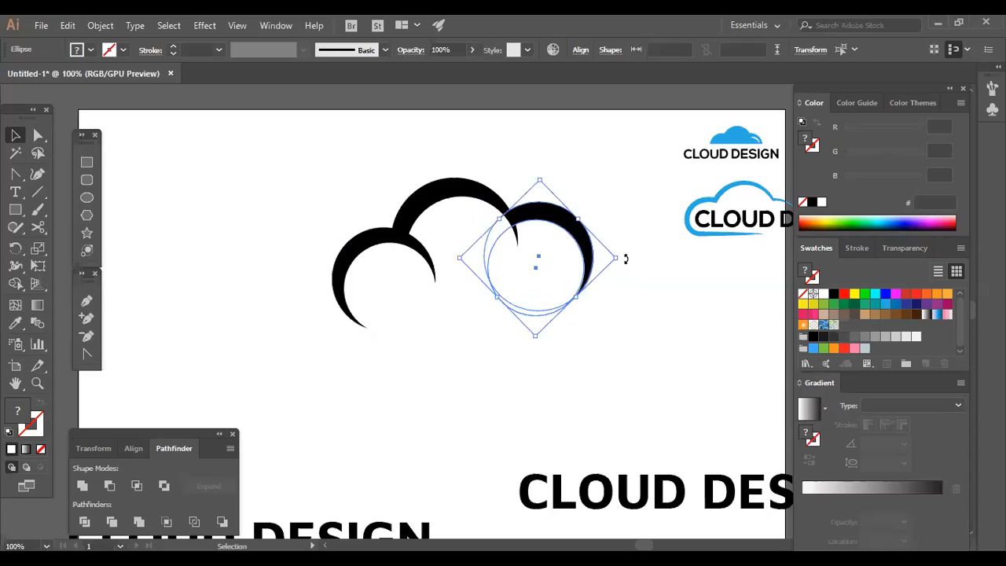
{"action": "left_click_drag", "start_coordinate": [614, 252], "coordinate": [620, 229]}
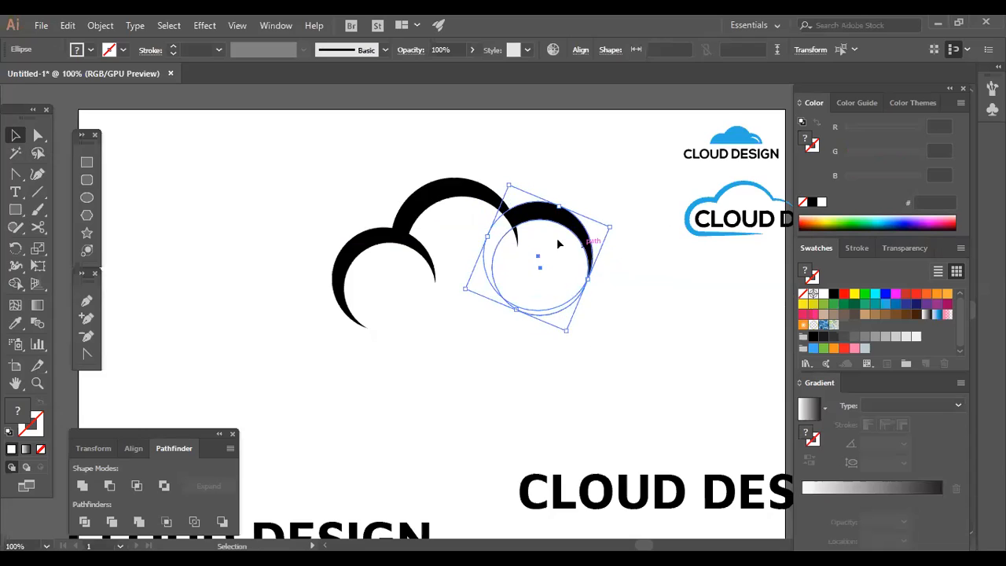
{"action": "left_click_drag", "start_coordinate": [557, 244], "coordinate": [547, 238]}
{"action": "left_click", "coordinate": [656, 302]}
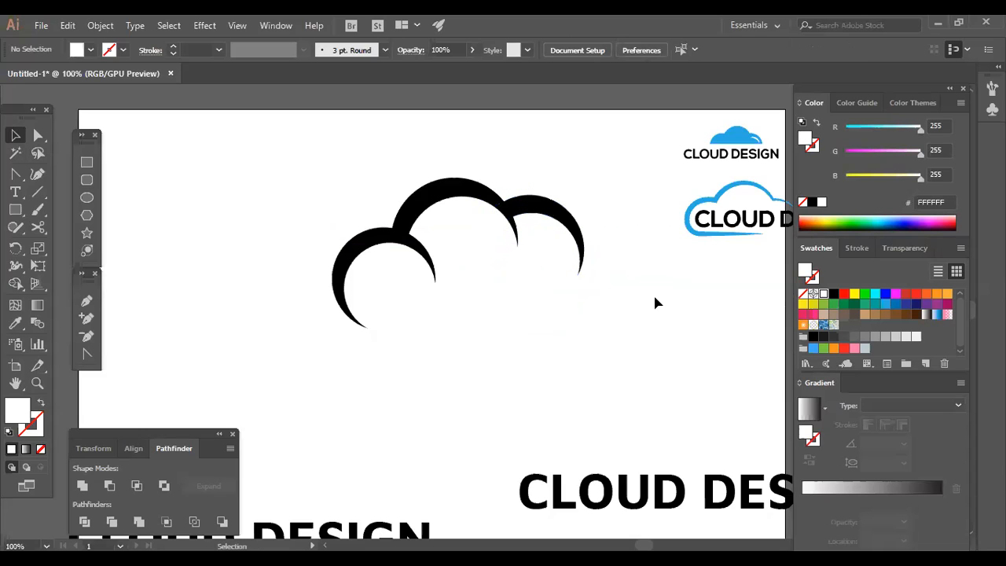
Duplicate the blue outlined logo's CLOUD DESIGN text in front of the black cloud's lower part and enlarge it from its center
{"action": "left_click", "coordinate": [751, 229]}
{"action": "left_click_drag", "start_coordinate": [751, 229], "coordinate": [598, 313]}
{"action": "right_click", "coordinate": [585, 310]}
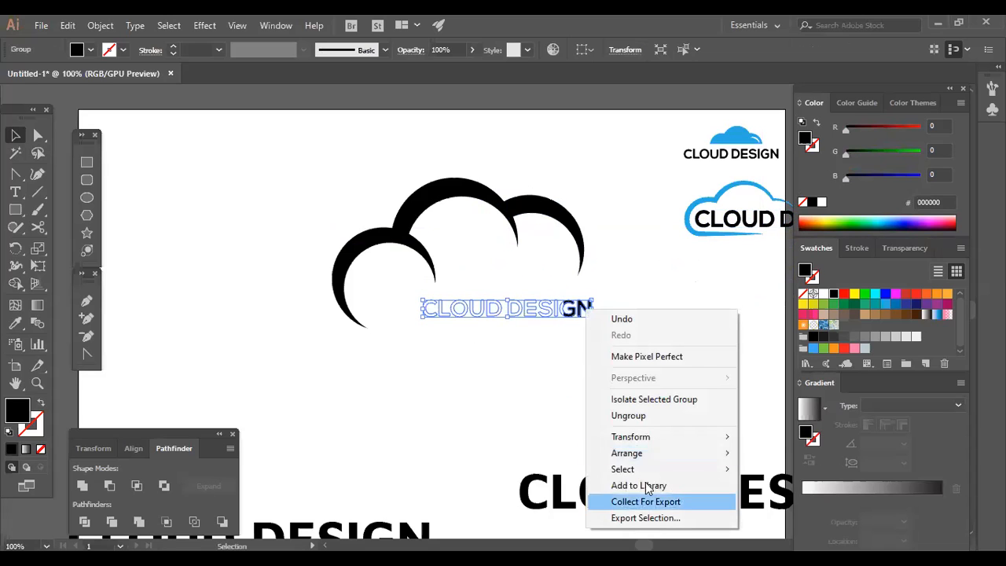
{"action": "left_click", "coordinate": [770, 452]}
{"action": "left_click_drag", "start_coordinate": [597, 318], "coordinate": [687, 373]}
{"action": "left_click", "coordinate": [672, 350]}
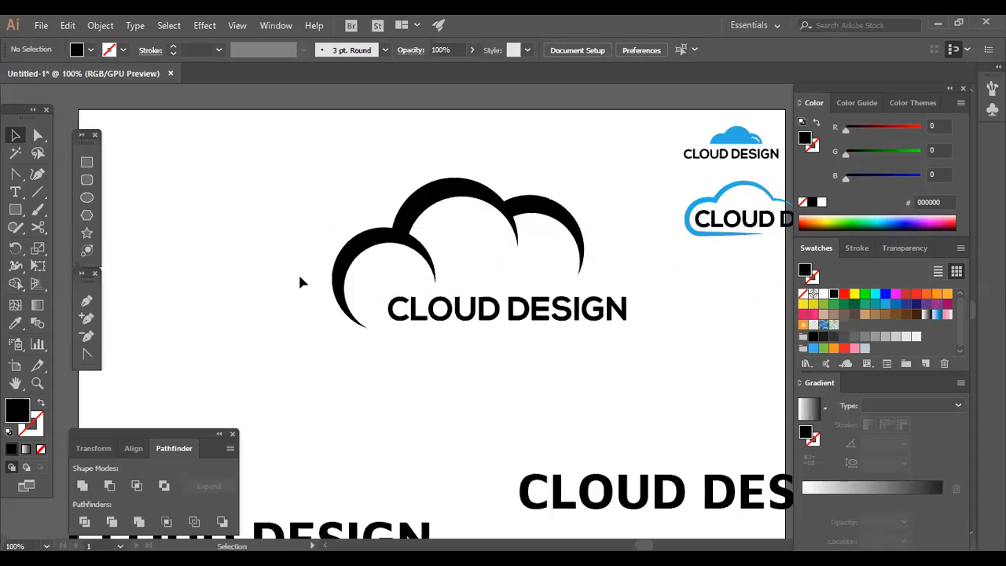
Duplicate the left crescent below itself in front of the other shapes, and rotate the copy counterclockwise so it opens to the right
{"action": "left_click", "coordinate": [356, 278]}
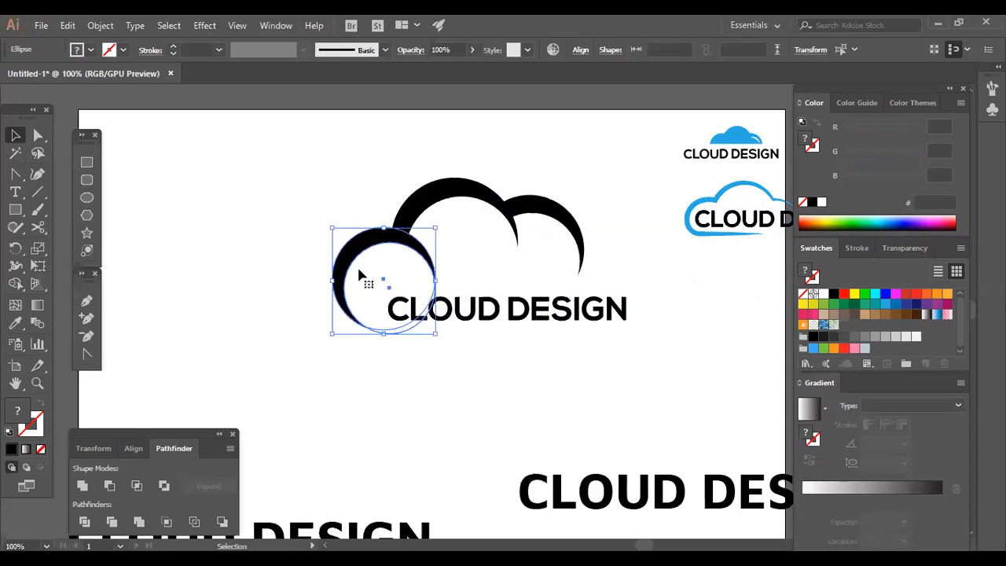
{"action": "left_click_drag", "start_coordinate": [359, 271], "coordinate": [370, 340]}
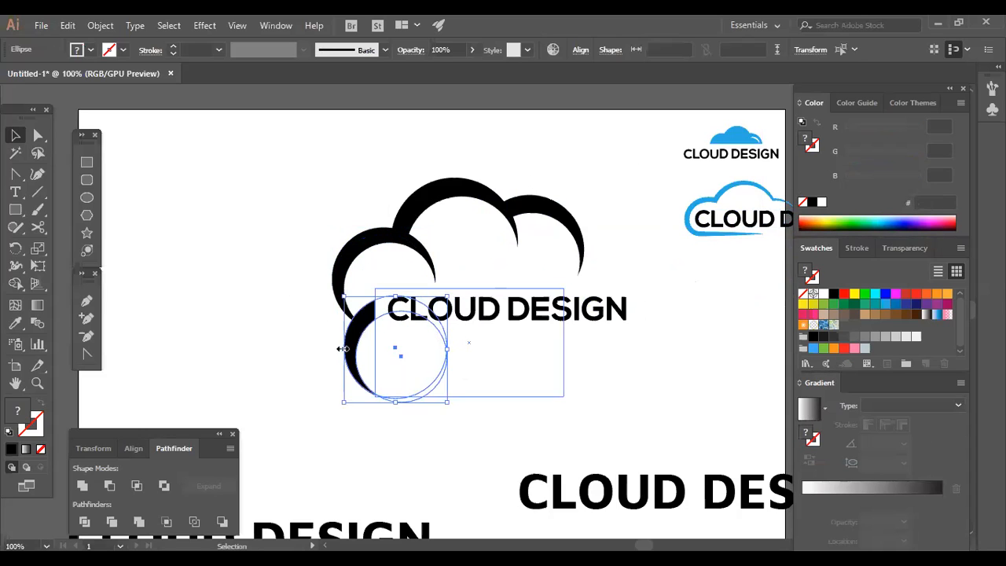
{"action": "right_click", "coordinate": [345, 348]}
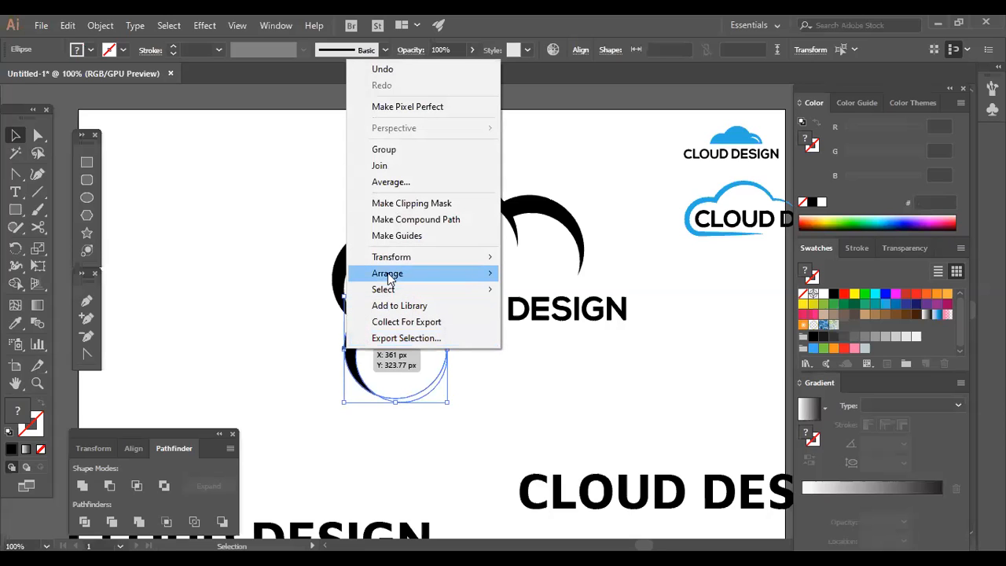
{"action": "left_click", "coordinate": [298, 341]}
{"action": "left_click_drag", "start_coordinate": [318, 348], "coordinate": [467, 339]}
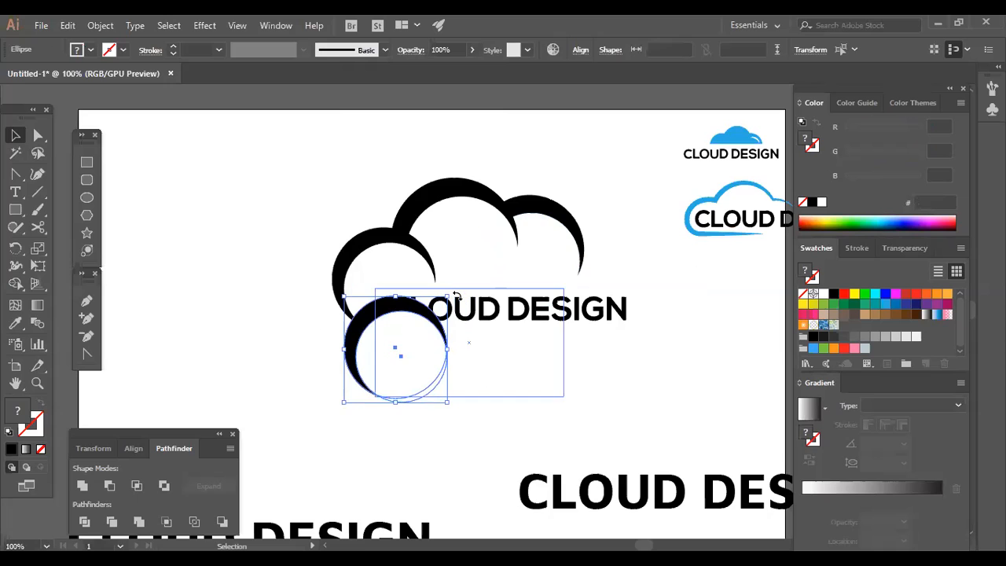
{"action": "left_click_drag", "start_coordinate": [374, 255], "coordinate": [330, 325]}
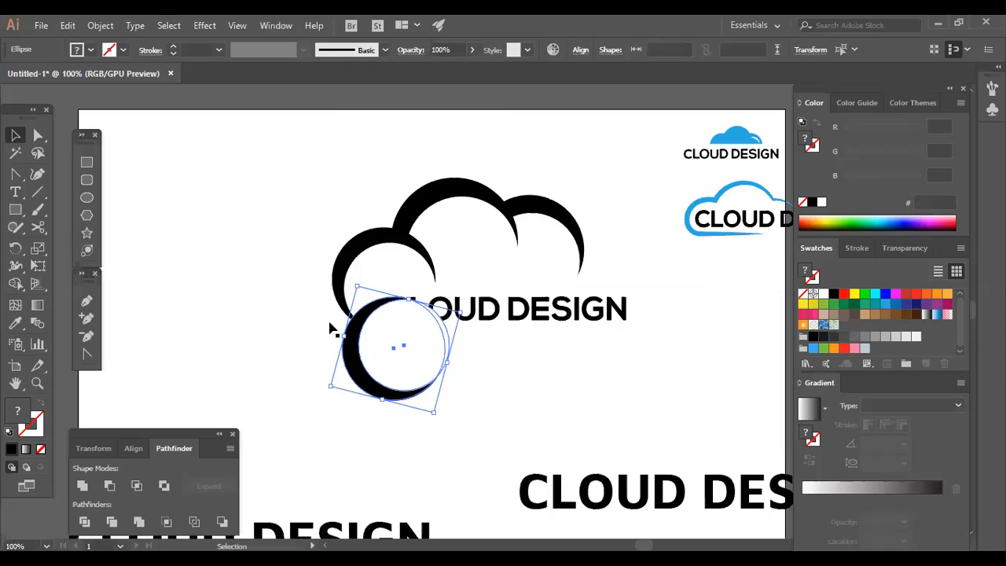
{"action": "left_click", "coordinate": [330, 326]}
Bring the enlarged CLOUD DESIGN text to the front, above the lower crescent
{"action": "right_click", "coordinate": [475, 311]}
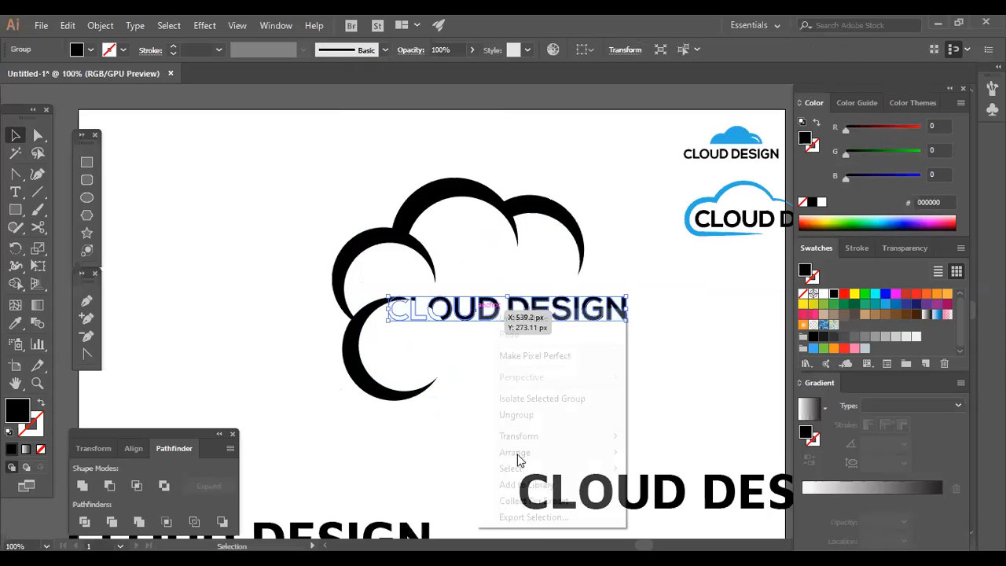
{"action": "mouse_move", "coordinate": [515, 453]}
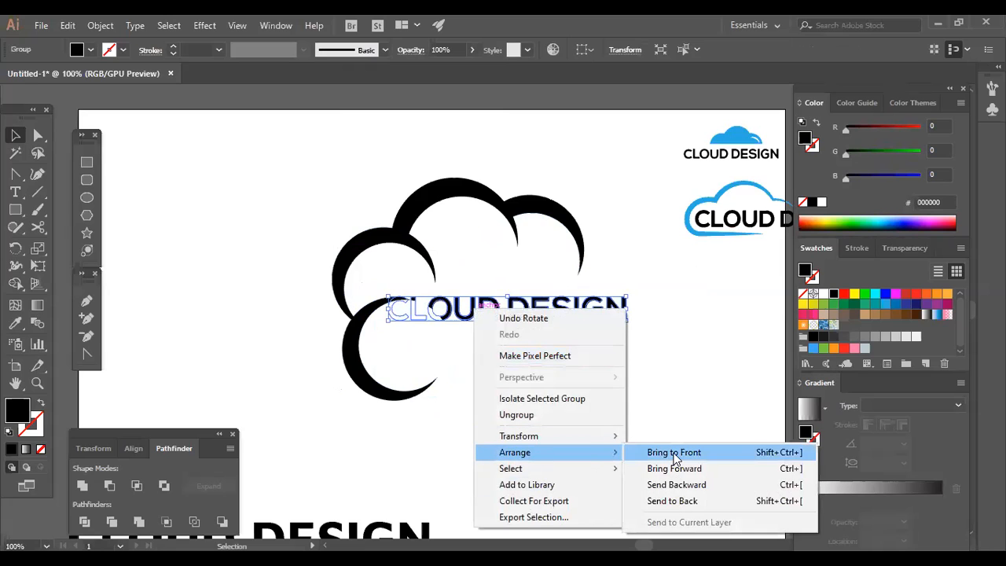
{"action": "left_click", "coordinate": [673, 453]}
{"action": "left_click", "coordinate": [537, 404]}
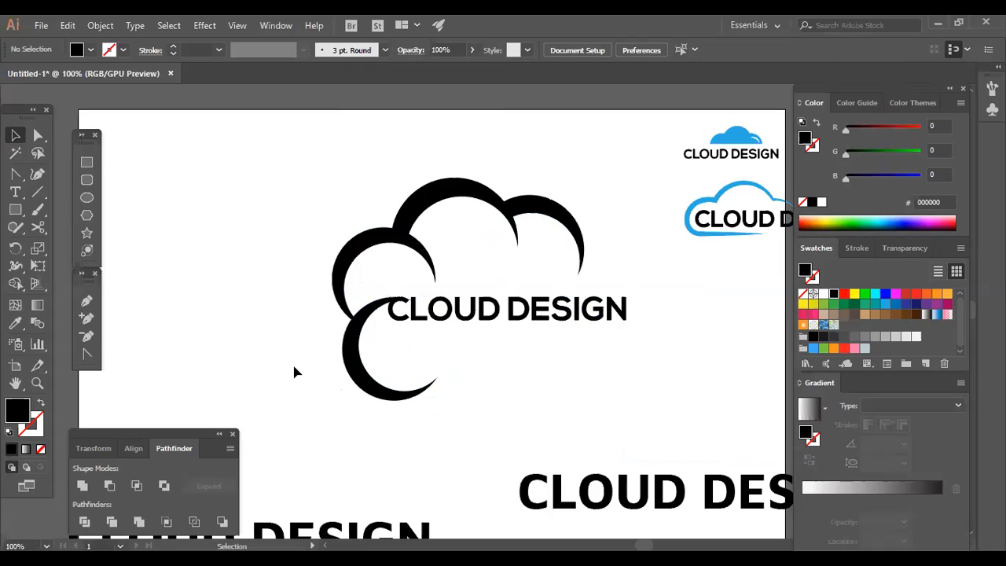
Rotate the lower crescent further counterclockwise and move it up against the left crescent's lower end
{"action": "left_click", "coordinate": [364, 355]}
{"action": "left_click", "coordinate": [338, 350]}
{"action": "left_click", "coordinate": [364, 338]}
{"action": "left_click_drag", "start_coordinate": [365, 333], "coordinate": [352, 334]}
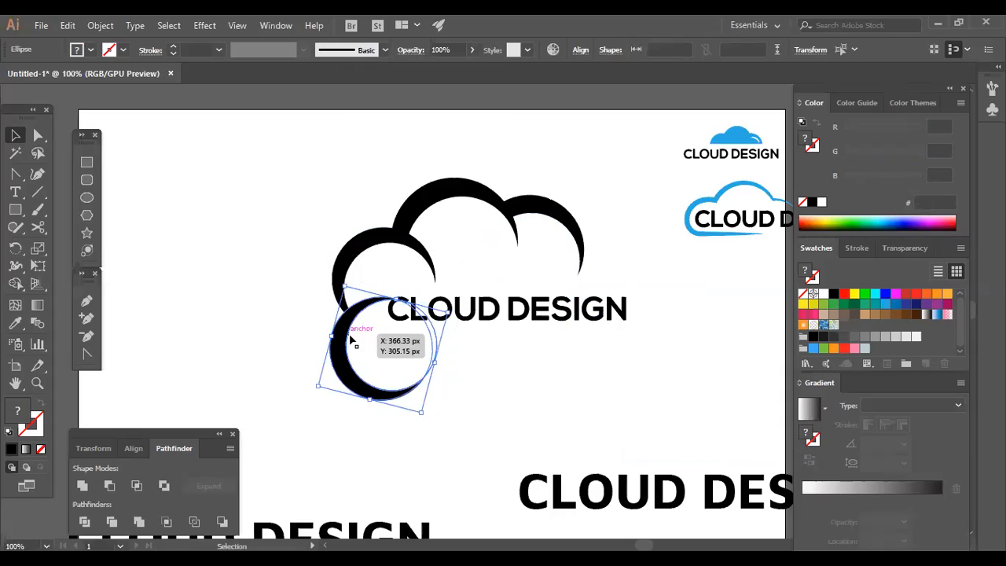
{"action": "left_click", "coordinate": [318, 405]}
{"action": "left_click_drag", "start_coordinate": [319, 404], "coordinate": [346, 341]}
{"action": "left_click_drag", "start_coordinate": [427, 246], "coordinate": [427, 246]}
{"action": "left_click_drag", "start_coordinate": [290, 421], "coordinate": [375, 364]}
{"action": "left_click", "coordinate": [282, 348]}
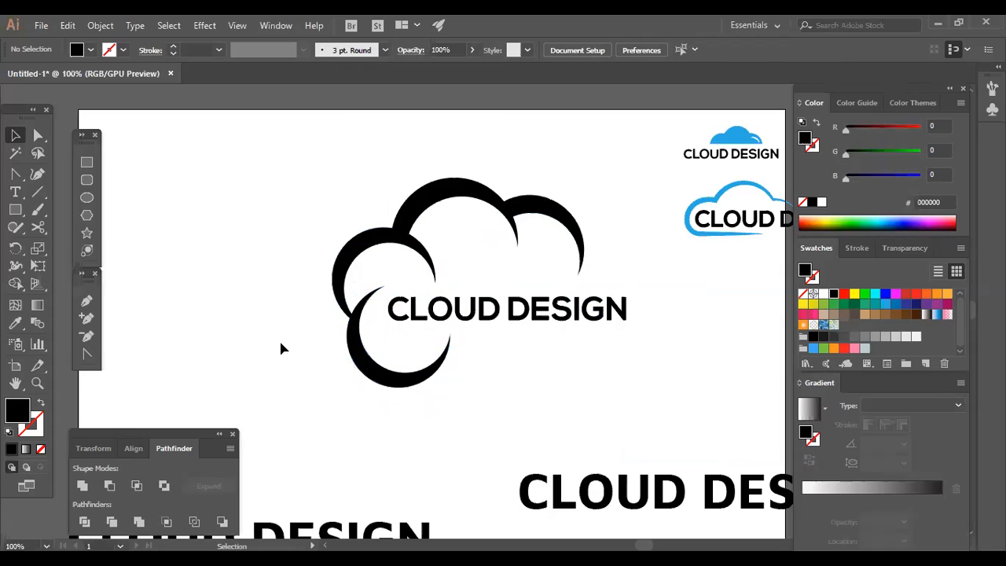
Rotate the lower crescent slightly clockwise and shift it up and right so it overlaps the left crescent around the letter C
{"action": "mouse_move", "coordinate": [332, 356]}
{"action": "left_mouse_down"}
{"action": "mouse_move", "coordinate": [361, 339]}
{"action": "mouse_move", "coordinate": [335, 337]}
{"action": "left_mouse_up"}
{"action": "mouse_move", "coordinate": [298, 354]}
{"action": "left_mouse_down"}
{"action": "mouse_move", "coordinate": [356, 331]}
{"action": "mouse_move", "coordinate": [368, 341]}
{"action": "left_mouse_up"}
{"action": "left_click_drag", "start_coordinate": [294, 382], "coordinate": [349, 348]}
{"action": "left_click_drag", "start_coordinate": [475, 370], "coordinate": [393, 377]}
{"action": "left_click", "coordinate": [265, 291]}
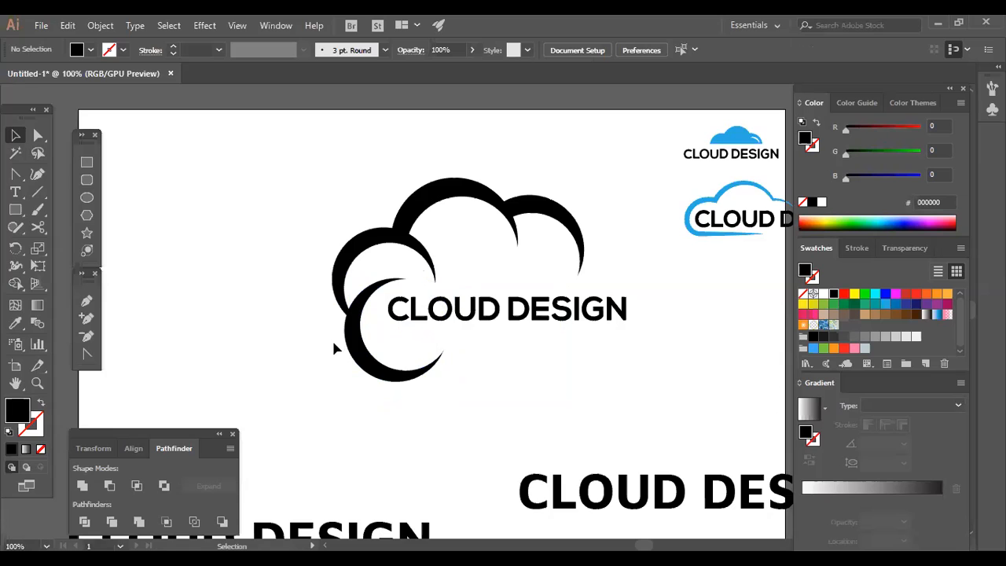
{"action": "left_click", "coordinate": [366, 357]}
{"action": "left_click_drag", "start_coordinate": [372, 363], "coordinate": [380, 353]}
{"action": "left_click", "coordinate": [299, 306]}
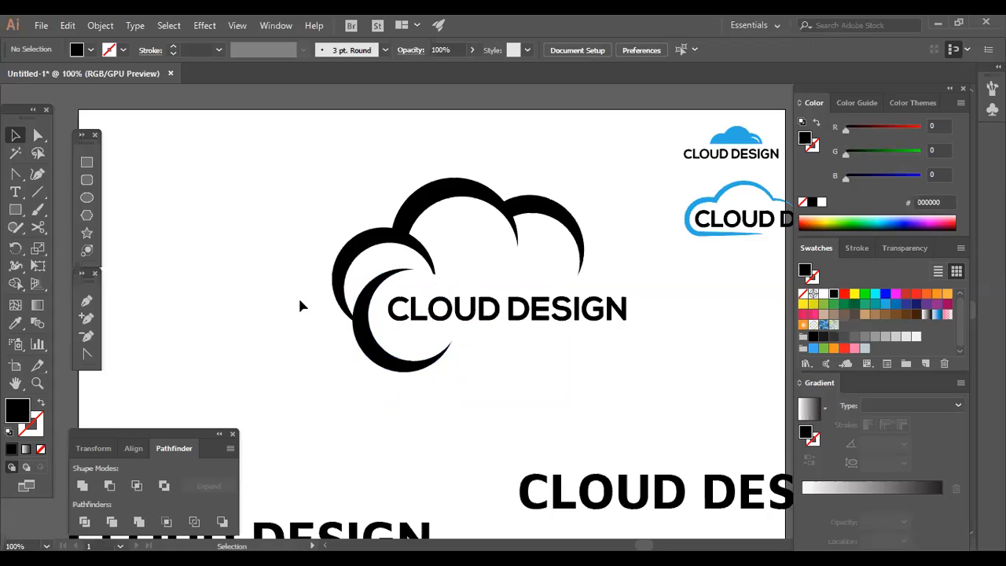
{"action": "left_click_drag", "start_coordinate": [247, 208], "coordinate": [665, 374]}
{"action": "left_click", "coordinate": [650, 362]}
{"action": "scroll", "coordinate": [669, 357], "scroll_direction": "up", "scroll_amount": 1}
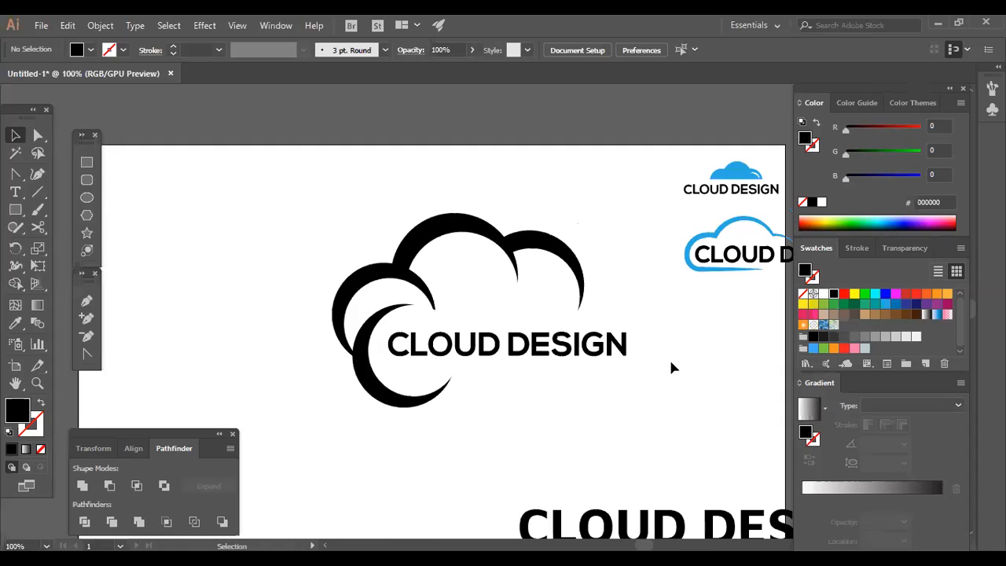
Try moving the blue cloud outline left off its CLOUD DESIGN text, and undo the move
{"action": "left_click_drag", "start_coordinate": [650, 353], "coordinate": [646, 352]}
{"action": "left_click_drag", "start_coordinate": [642, 256], "coordinate": [556, 239]}
{"action": "left_click_drag", "start_coordinate": [634, 216], "coordinate": [571, 264]}
{"action": "left_click", "coordinate": [569, 274]}
{"action": "left_click", "coordinate": [582, 218]}
{"action": "left_click", "coordinate": [574, 282]}
{"action": "key", "text": "a"}
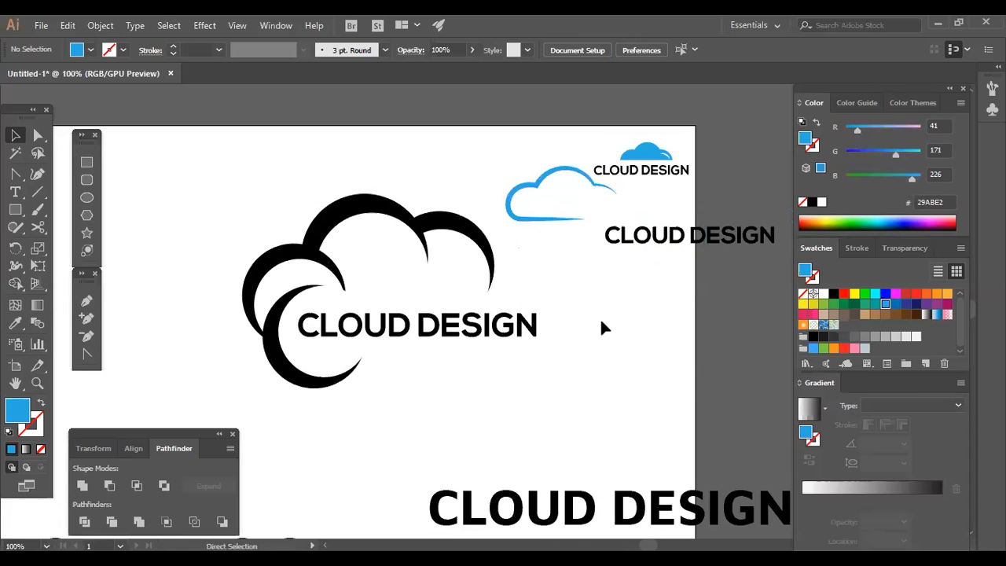
{"action": "key", "text": "v"}
{"action": "key", "text": "ctrl+z"}
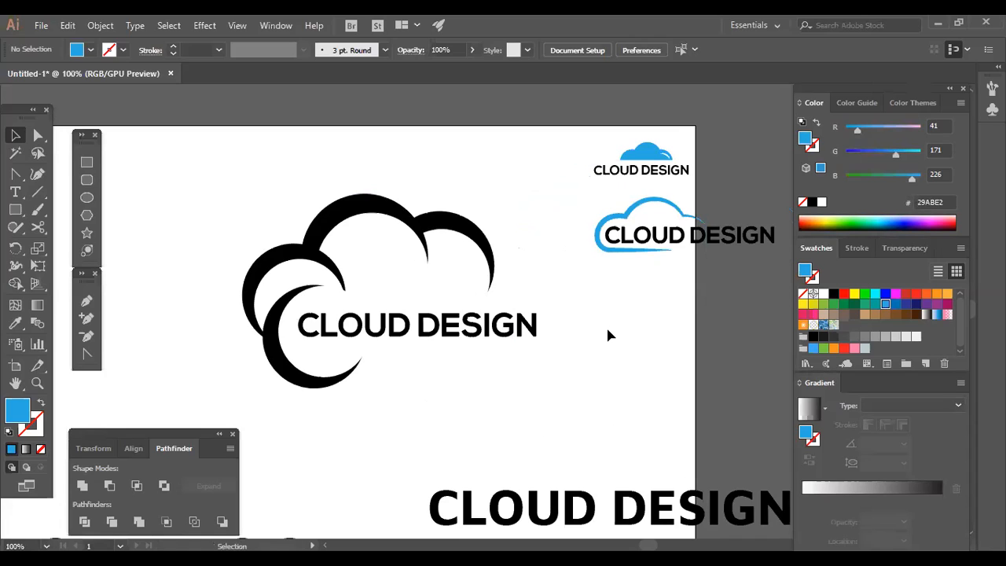
{"action": "key", "text": "space"}
{"action": "left_click_drag", "start_coordinate": [483, 371], "coordinate": [554, 349]}
{"action": "left_click", "coordinate": [400, 387]}
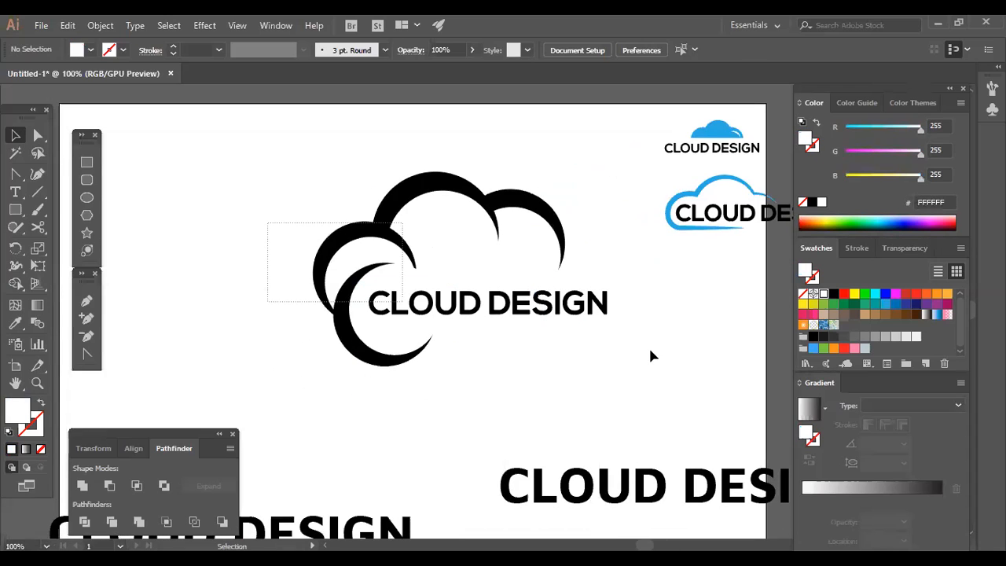
{"action": "key", "text": "ctrl+a"}
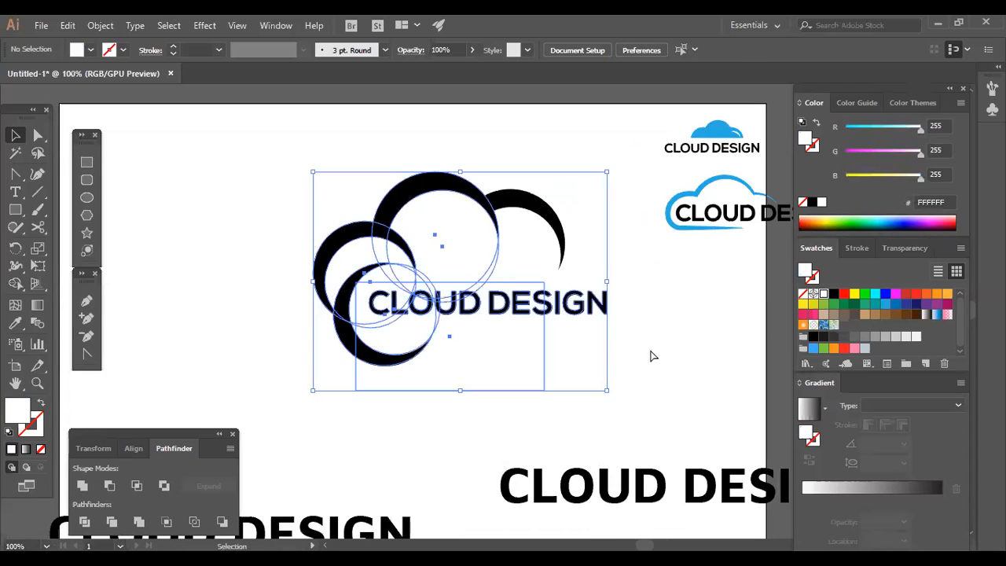
{"action": "left_click", "coordinate": [651, 355]}
{"action": "key", "text": "ctrl+minus"}
{"action": "left_click_drag", "start_coordinate": [355, 218], "coordinate": [399, 206]}
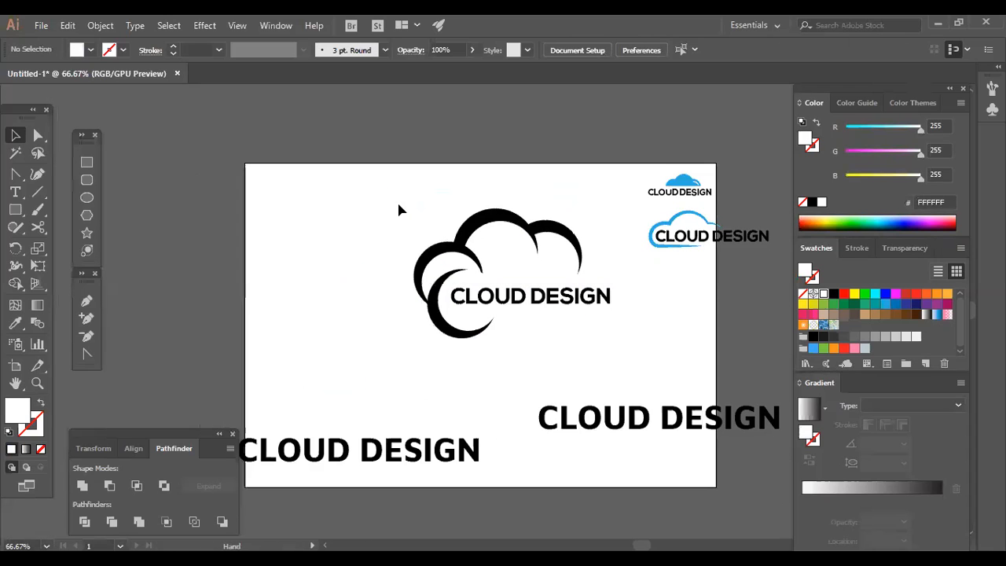
Delete the black and white circles that form the lower crescent around the letter C
{"action": "left_click", "coordinate": [456, 282]}
{"action": "left_click_drag", "start_coordinate": [429, 358], "coordinate": [481, 330]}
{"action": "left_click_drag", "start_coordinate": [397, 358], "coordinate": [439, 315]}
{"action": "key", "text": "ctrl+z"}
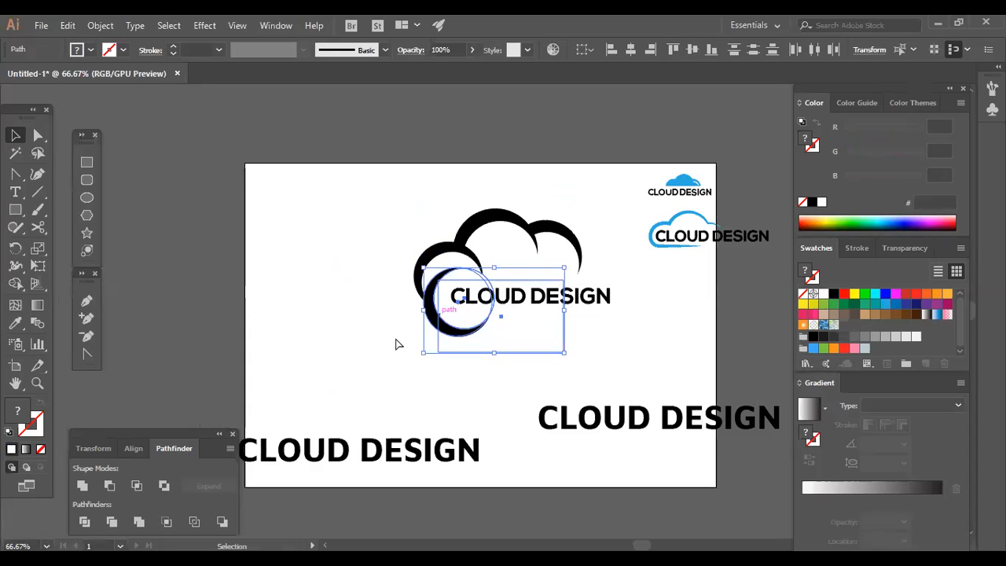
{"action": "key", "text": "ctrl+z"}
{"action": "left_click_drag", "start_coordinate": [396, 339], "coordinate": [285, 355]}
{"action": "left_click", "coordinate": [406, 332]}
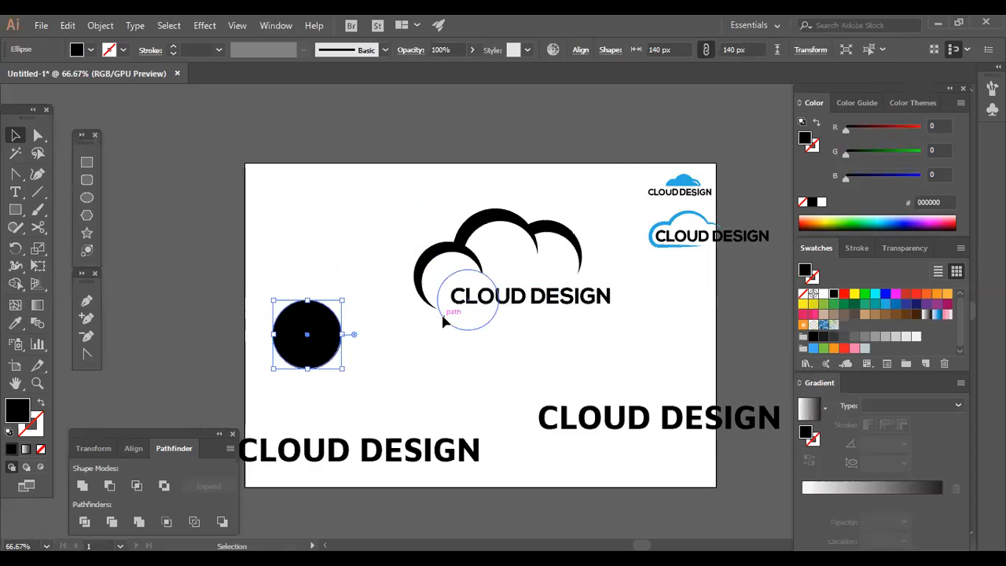
{"action": "left_click", "coordinate": [306, 322]}
{"action": "left_click", "coordinate": [388, 396]}
{"action": "left_click", "coordinate": [340, 354]}
{"action": "left_click_drag", "start_coordinate": [225, 201], "coordinate": [306, 336]}
{"action": "key", "text": "Delete"}
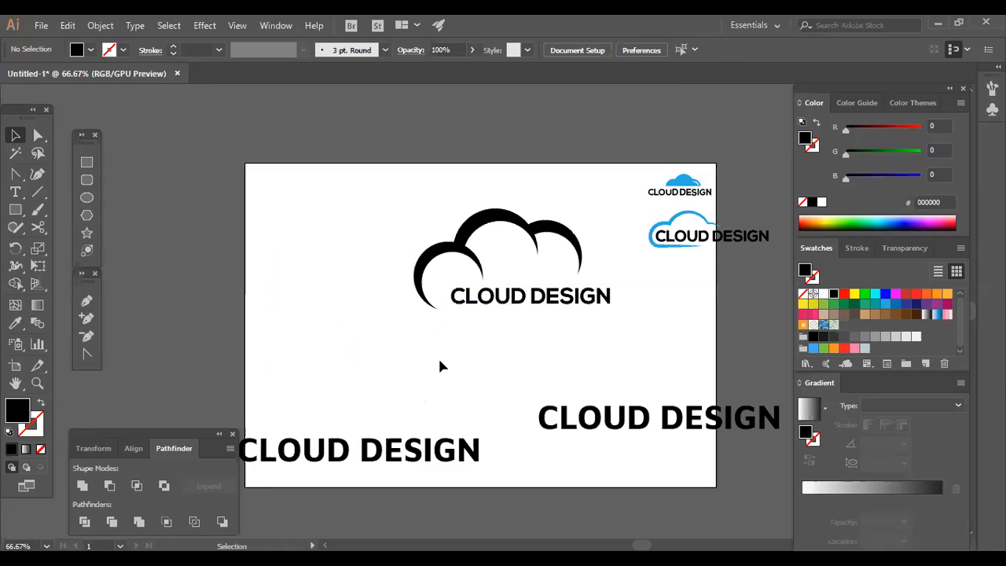
Unite the white inner circles of the three crescents into a single cloud shape
{"action": "left_click_drag", "start_coordinate": [509, 361], "coordinate": [457, 386]}
{"action": "left_click", "coordinate": [389, 314]}
{"action": "left_click_drag", "start_coordinate": [332, 269], "coordinate": [365, 298]}
{"action": "left_click", "coordinate": [325, 250]}
{"action": "left_click", "coordinate": [402, 300]}
{"action": "left_click", "coordinate": [465, 290], "text": "shift"}
{"action": "left_click", "coordinate": [503, 289], "text": "shift"}
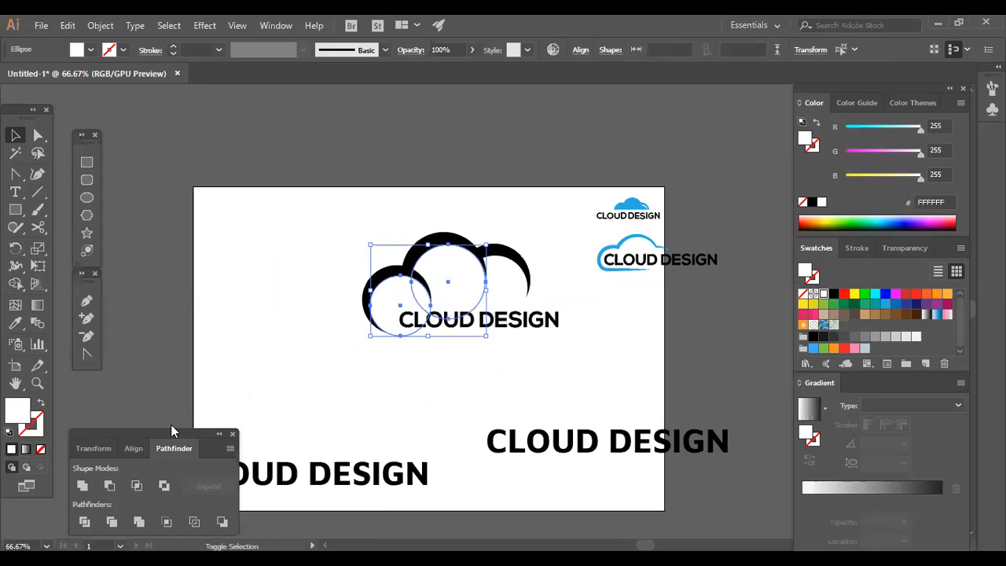
{"action": "left_click", "coordinate": [83, 486]}
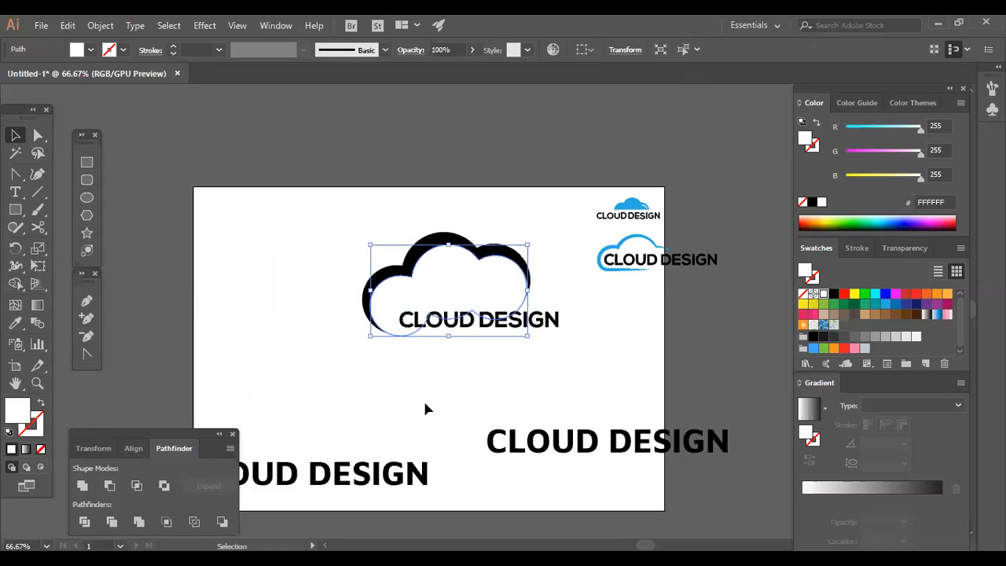
Undo the merge of the three white inner circles and clear the selection
{"action": "key", "text": "a"}
{"action": "key", "text": "ctrl+z"}
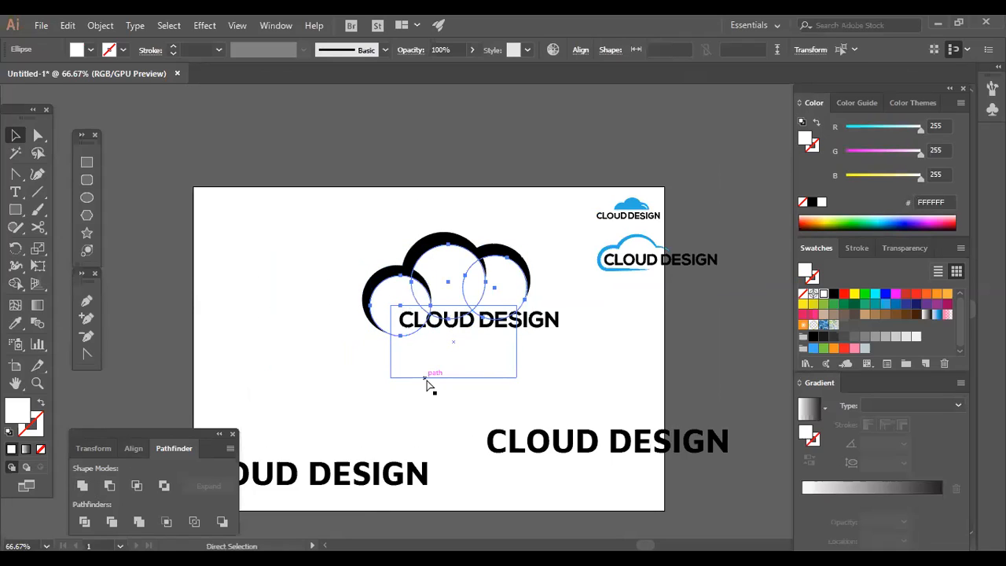
{"action": "key", "text": "v"}
{"action": "left_click", "coordinate": [446, 397]}
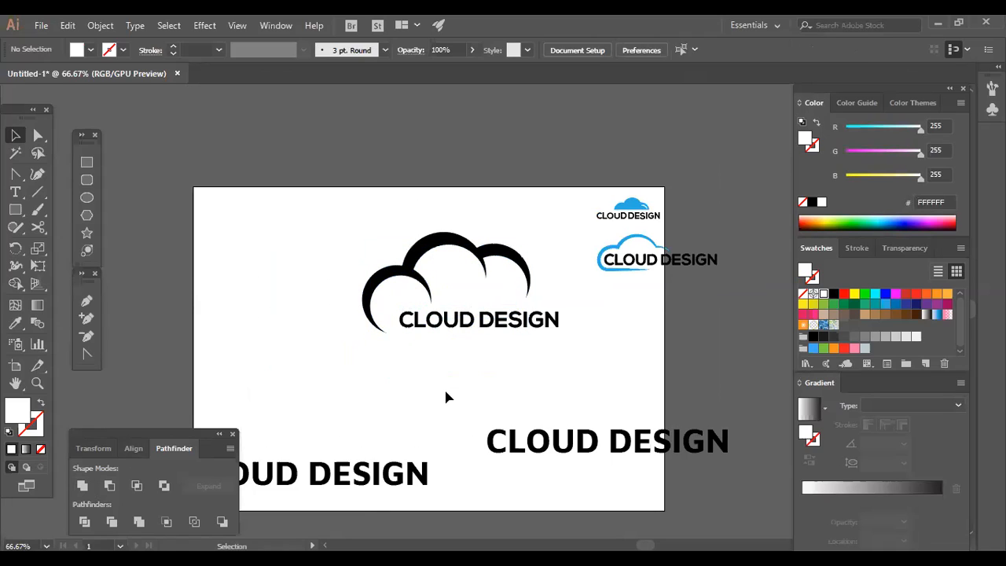
Subtract the white inner circle from each of the three black circles to turn them into true crescent shapes
{"action": "key", "text": "a"}
{"action": "key", "text": "ctrl+plus"}
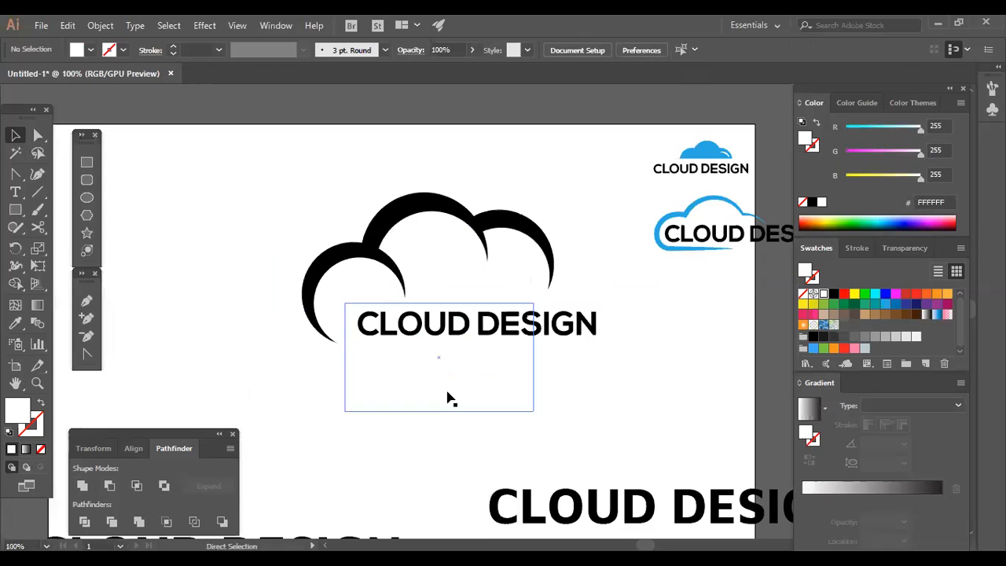
{"action": "key", "text": "ctrl+plus"}
{"action": "key", "text": "ctrl+plus"}
{"action": "left_click", "coordinate": [148, 299]}
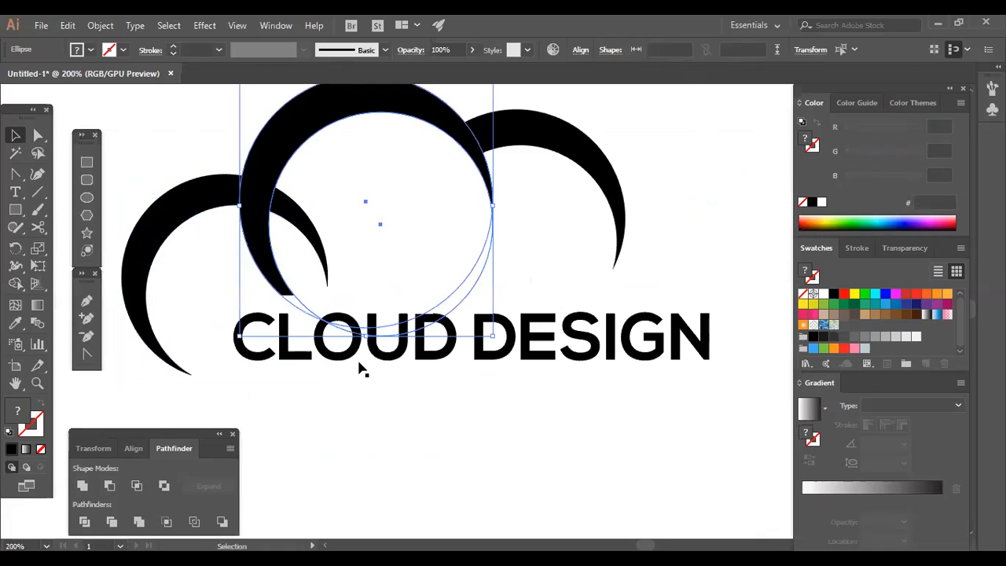
{"action": "left_click", "coordinate": [417, 236]}
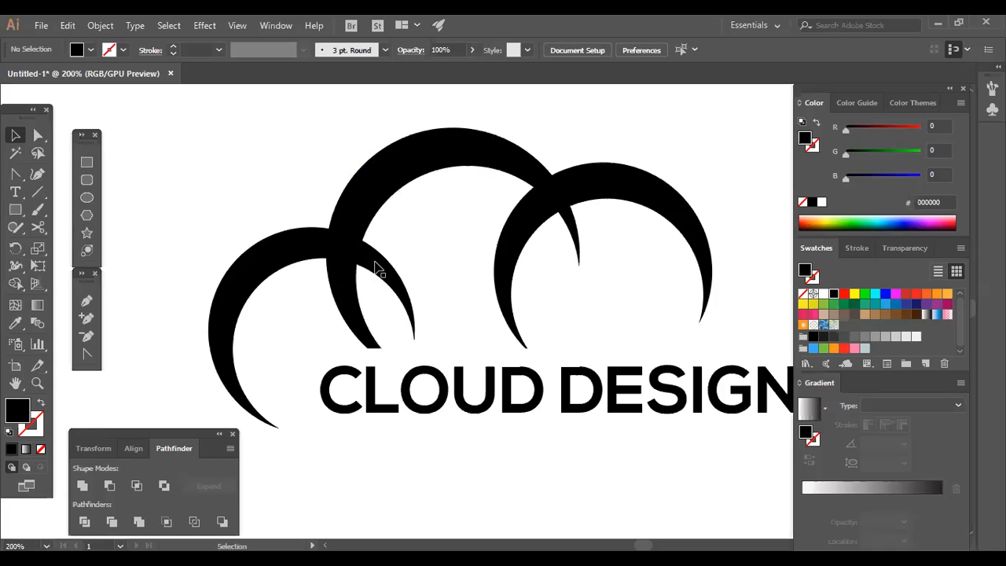
Try to subtract the left crescent directly from the middle crescent, and undo the cut
{"action": "left_click", "coordinate": [407, 272]}
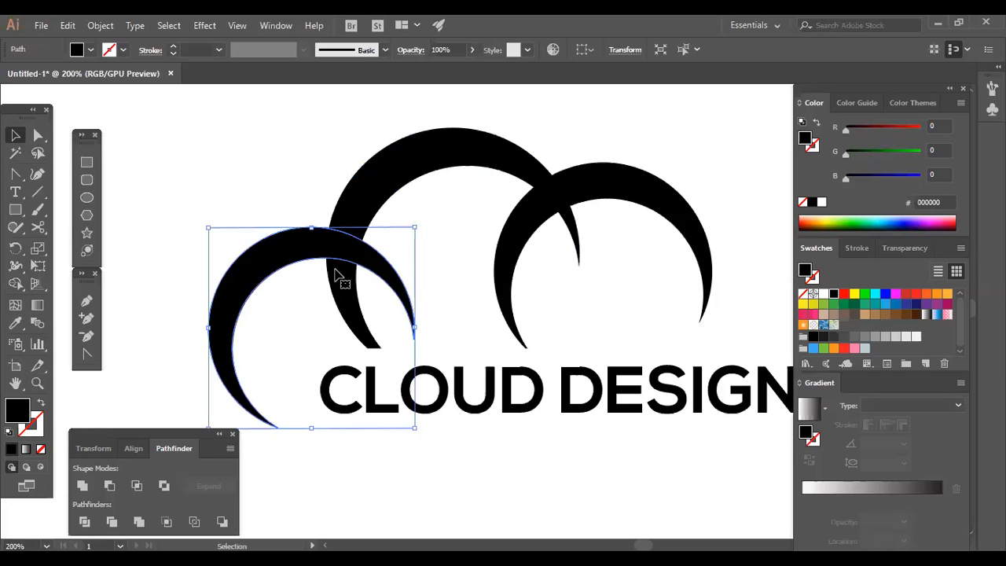
{"action": "left_click", "coordinate": [109, 485]}
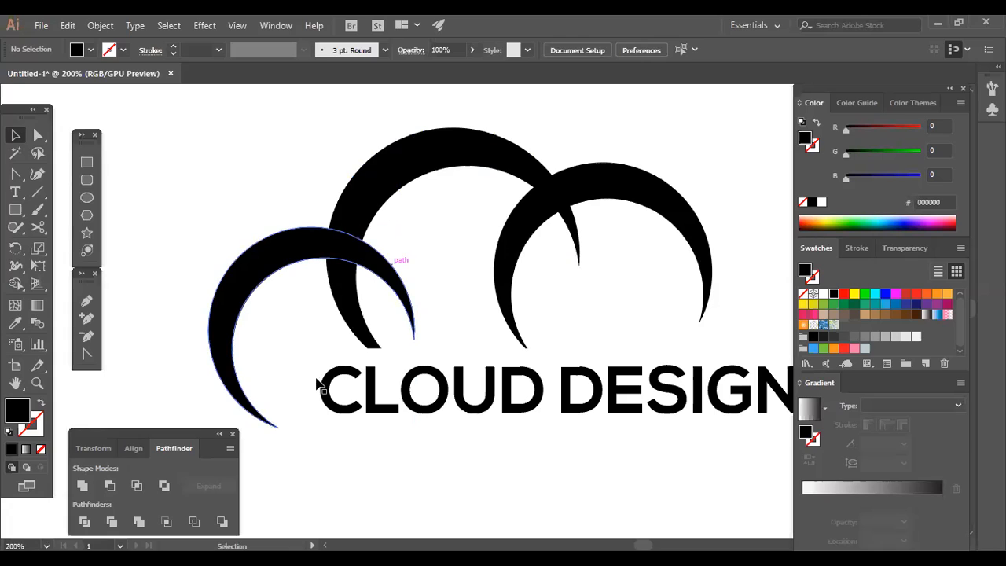
{"action": "left_click_drag", "start_coordinate": [317, 379], "coordinate": [447, 284]}
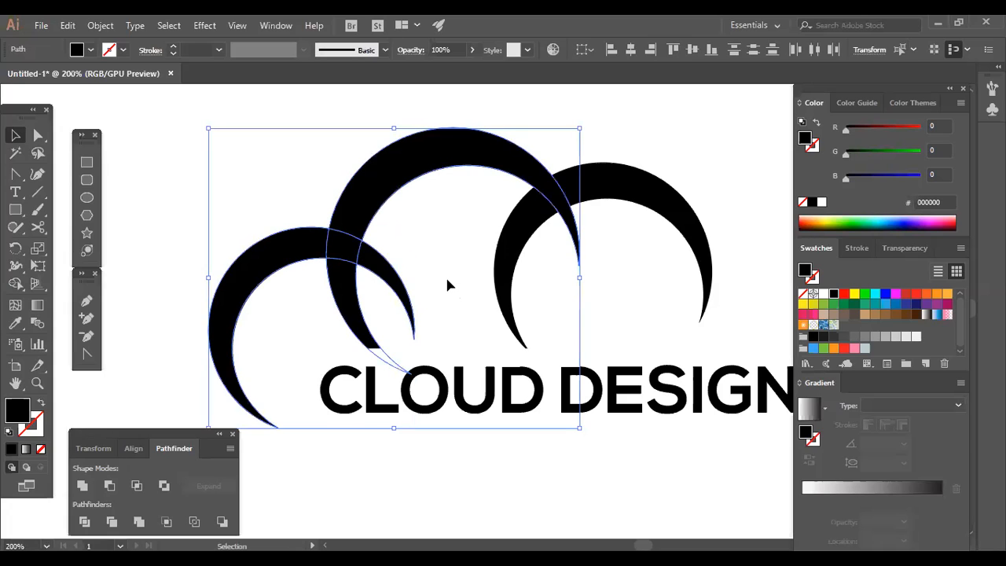
{"action": "left_click", "coordinate": [109, 485]}
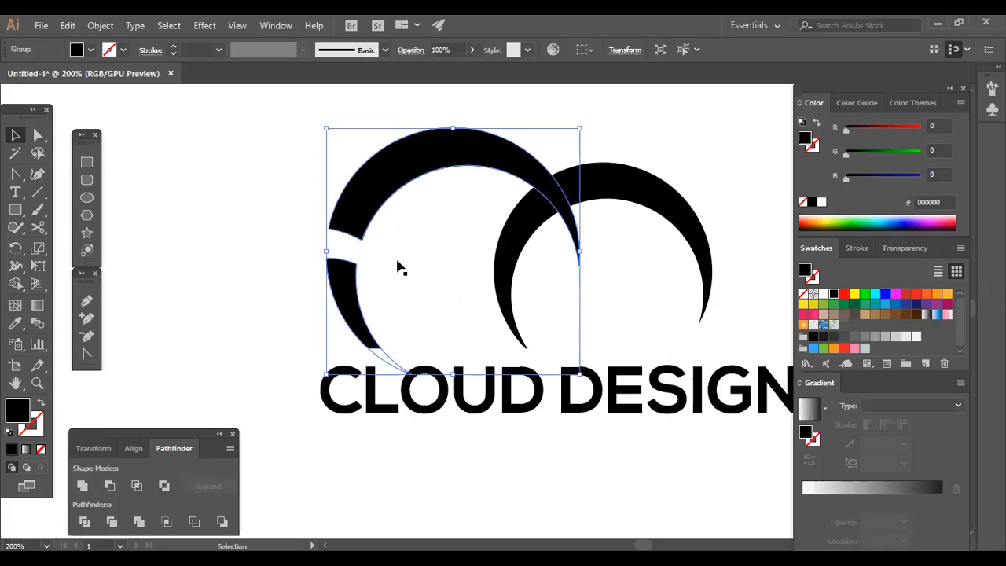
{"action": "key", "text": "ctrl+z"}
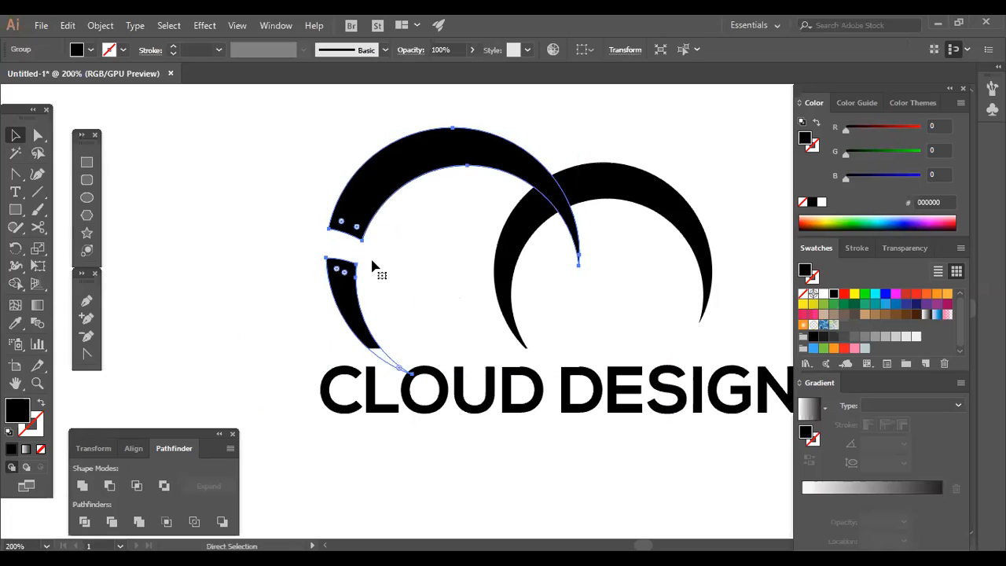
{"action": "key", "text": "ctrl+z"}
Cut the middle crescent with a copy of the left crescent and delete the middle crescent's leftover lower piece
{"action": "key", "text": "a"}
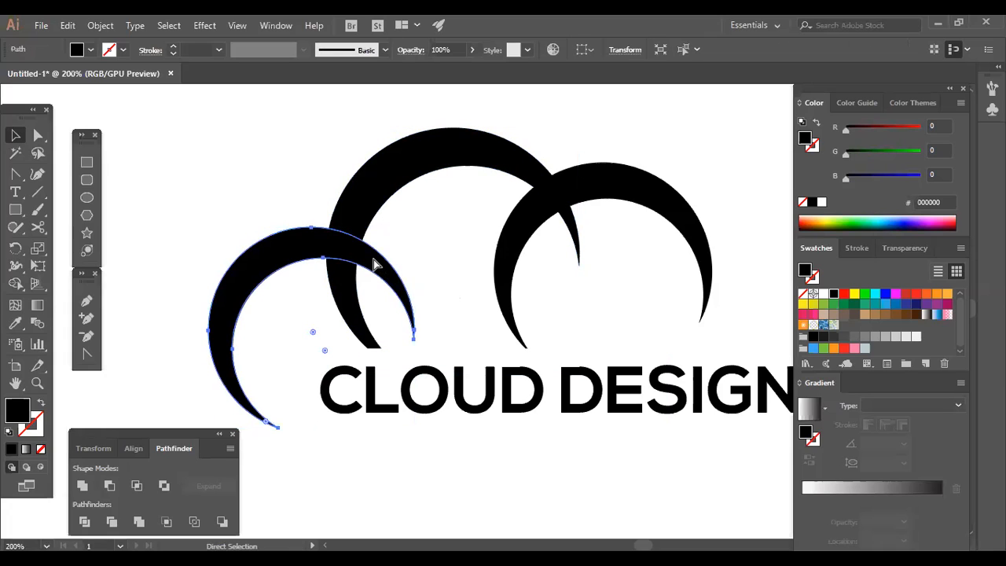
{"action": "key", "text": "v"}
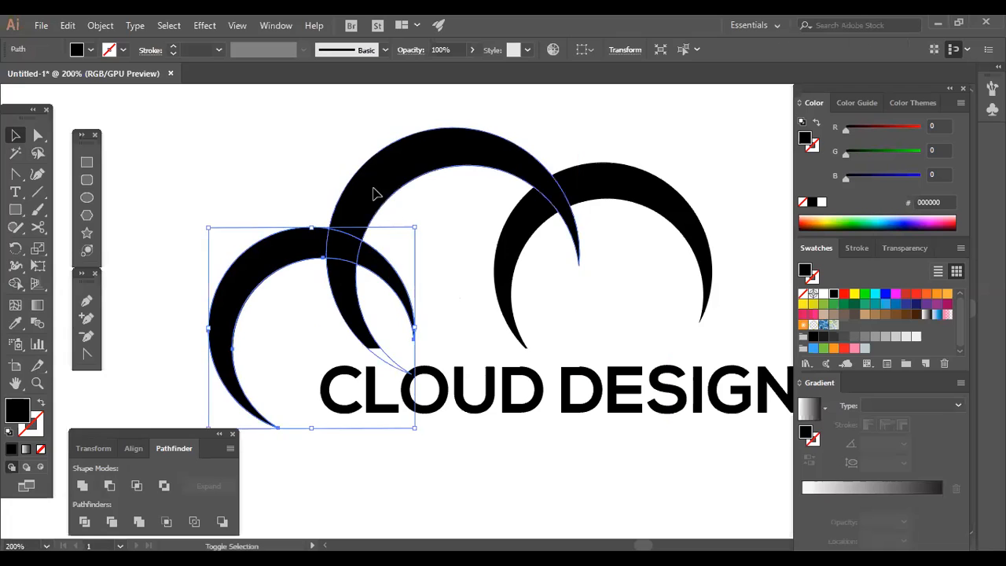
{"action": "left_click", "coordinate": [377, 194], "text": "shift"}
{"action": "left_click", "coordinate": [111, 488]}
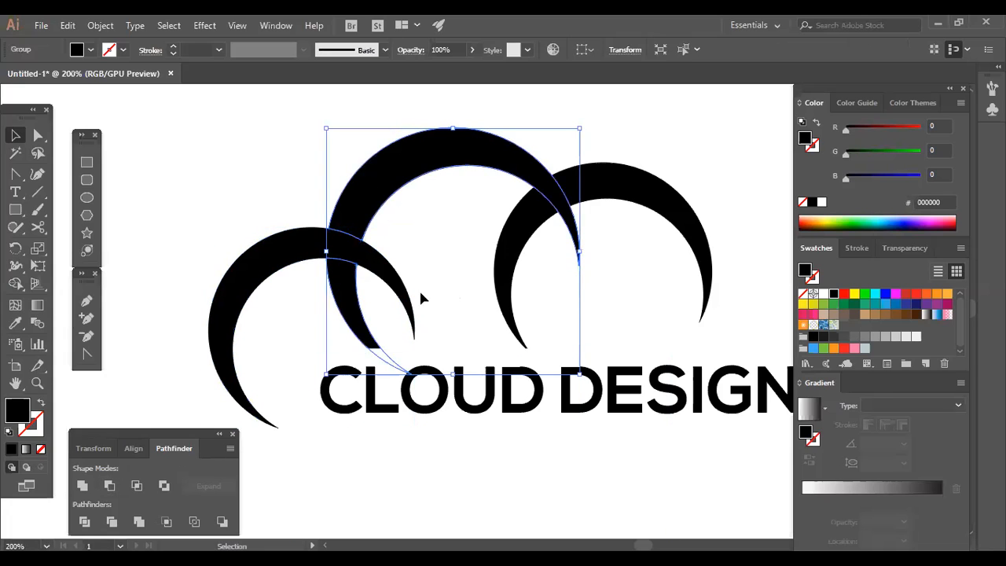
{"action": "left_click", "coordinate": [396, 324]}
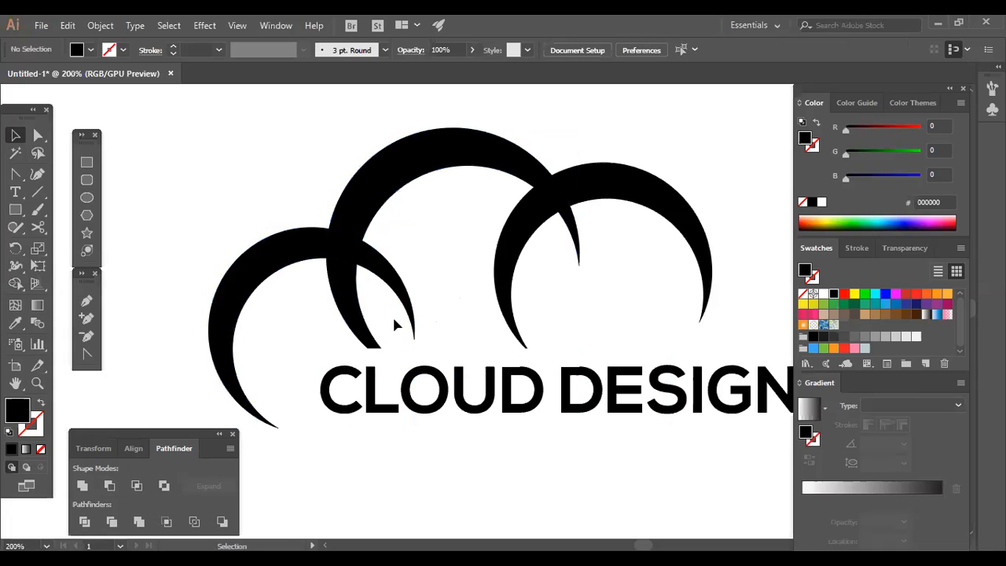
{"action": "left_click", "coordinate": [346, 299]}
{"action": "key", "text": "Delete"}
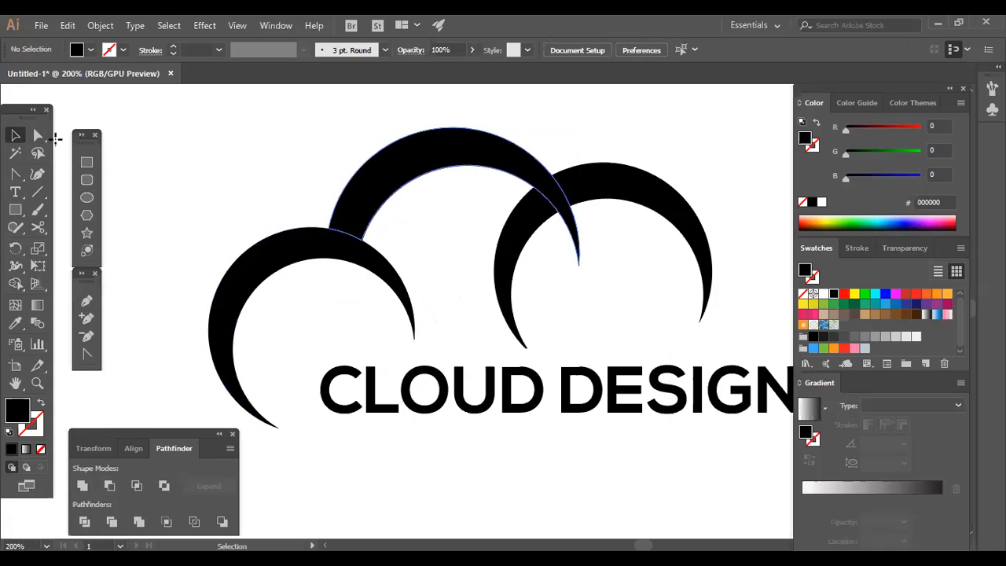
Cut the right crescent with a copy of the middle crescent and delete the leftover piece inside the middle arc
{"action": "left_click", "coordinate": [602, 191]}
{"action": "left_click", "coordinate": [512, 164]}
{"action": "key", "text": "a"}
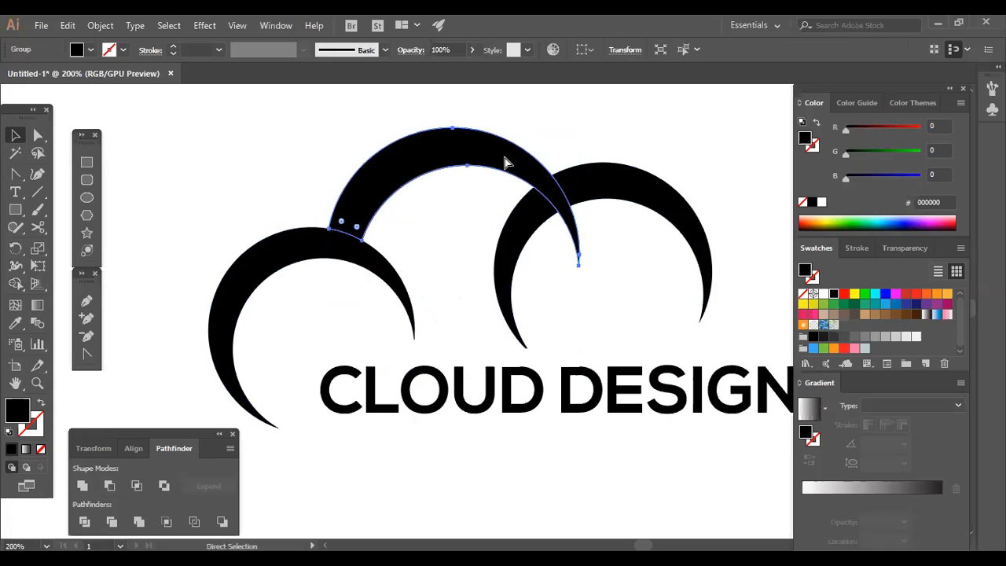
{"action": "key", "text": "v"}
{"action": "left_click", "coordinate": [599, 187], "text": "shift"}
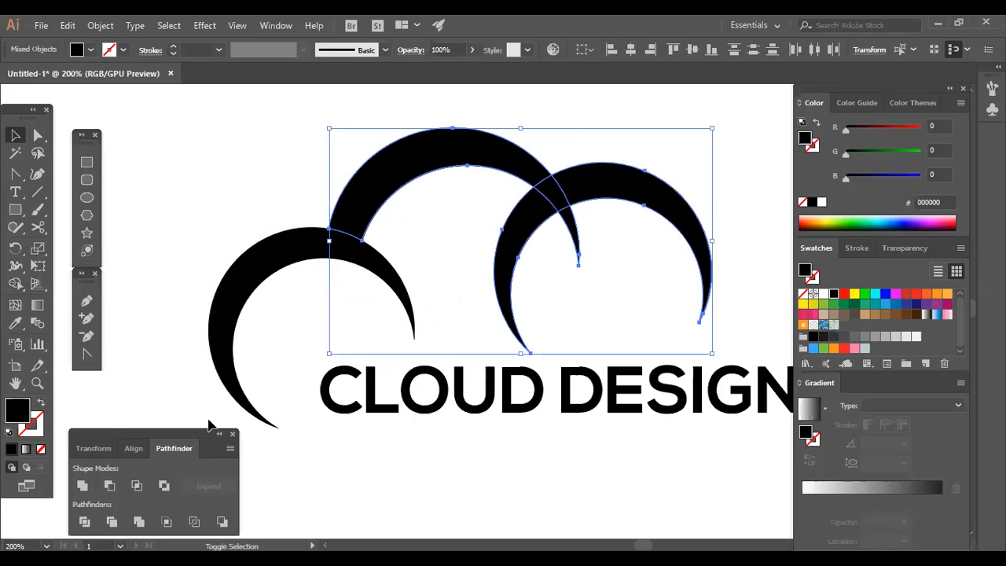
{"action": "left_click", "coordinate": [107, 486]}
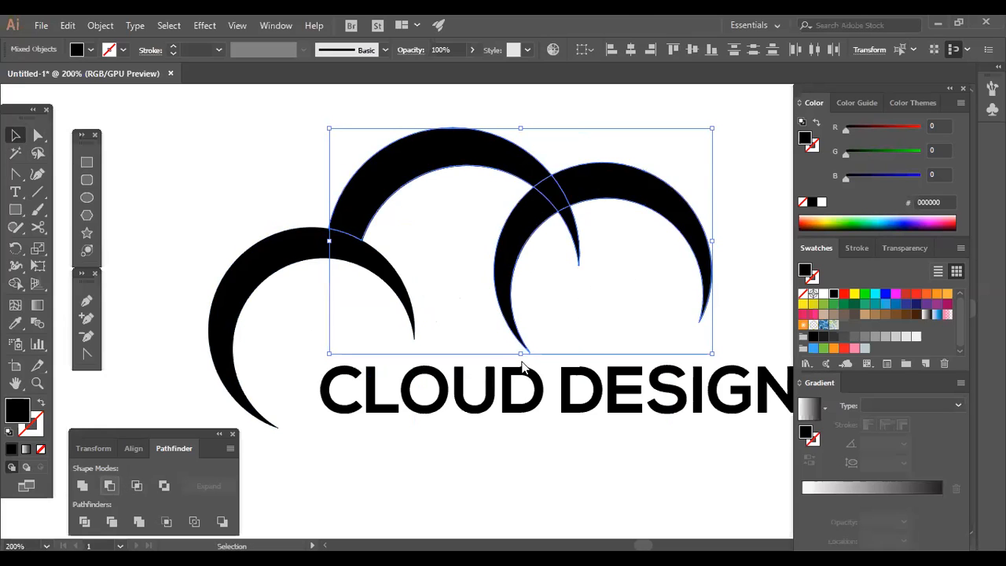
{"action": "key", "text": "ctrl+shift+a"}
{"action": "left_click", "coordinate": [525, 226]}
{"action": "key", "text": "Delete"}
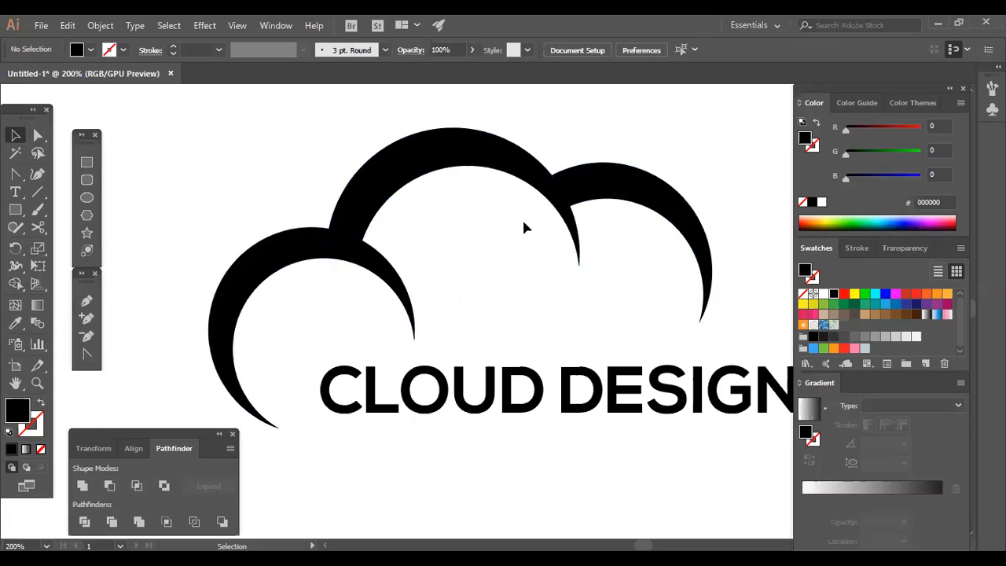
Scale the three crescents down proportionally and move them down so they sit around the start of the CLOUD DESIGN text
{"action": "key", "text": "ctrl+minus"}
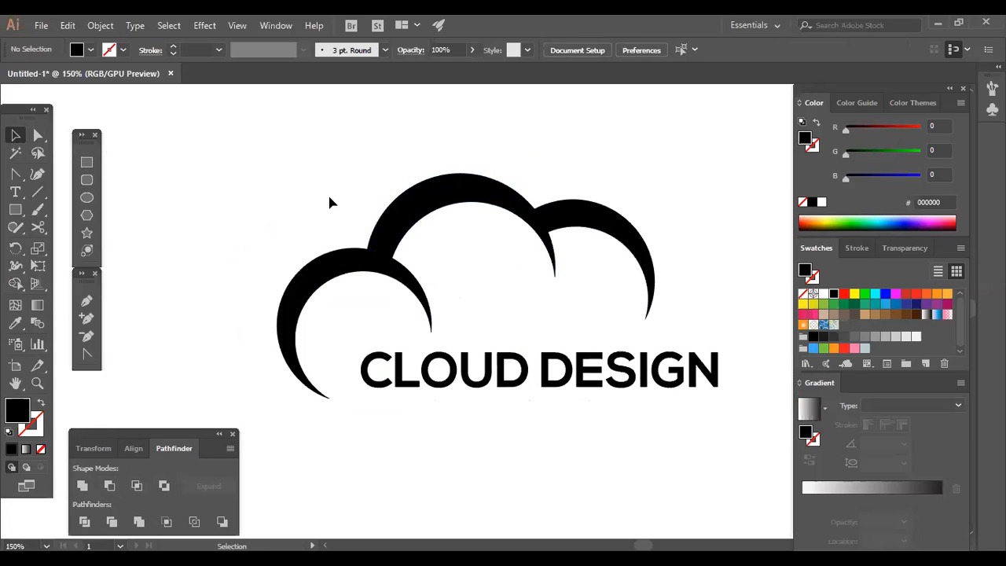
{"action": "left_click", "coordinate": [548, 229]}
{"action": "left_click", "coordinate": [629, 245]}
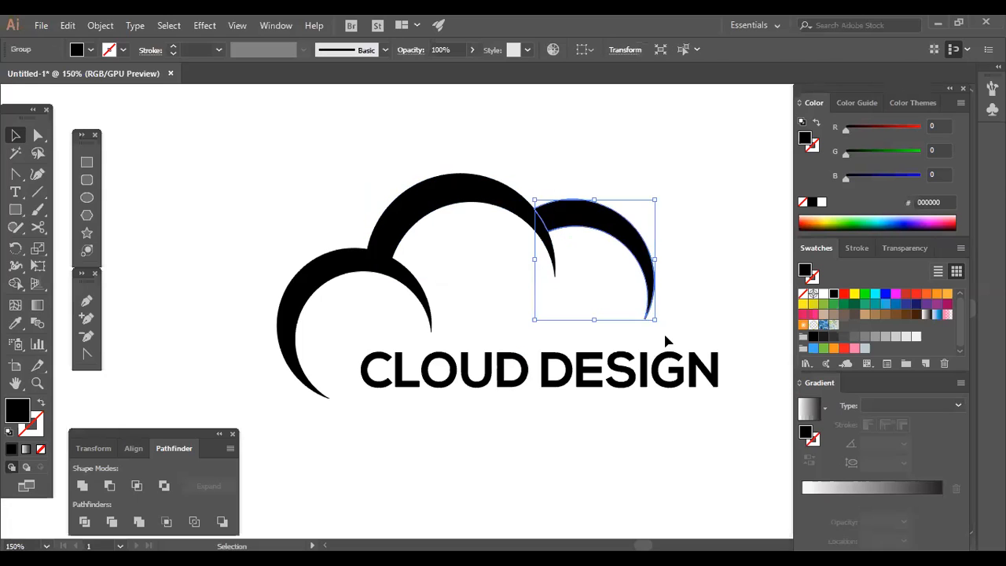
{"action": "key", "text": "ctrl+a"}
{"action": "left_click_drag", "start_coordinate": [654, 287], "coordinate": [630, 288]}
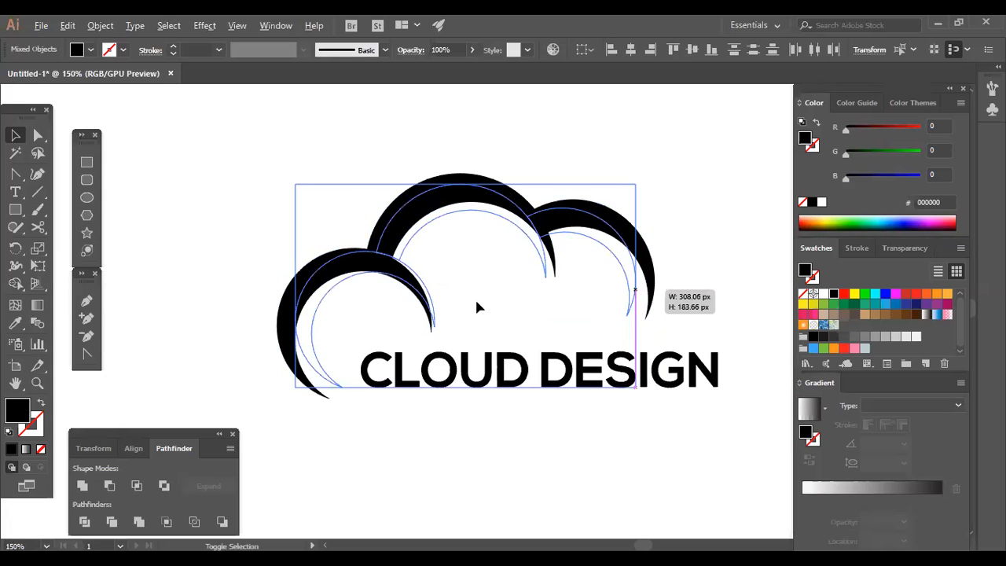
{"action": "left_click_drag", "start_coordinate": [405, 290], "coordinate": [410, 296]}
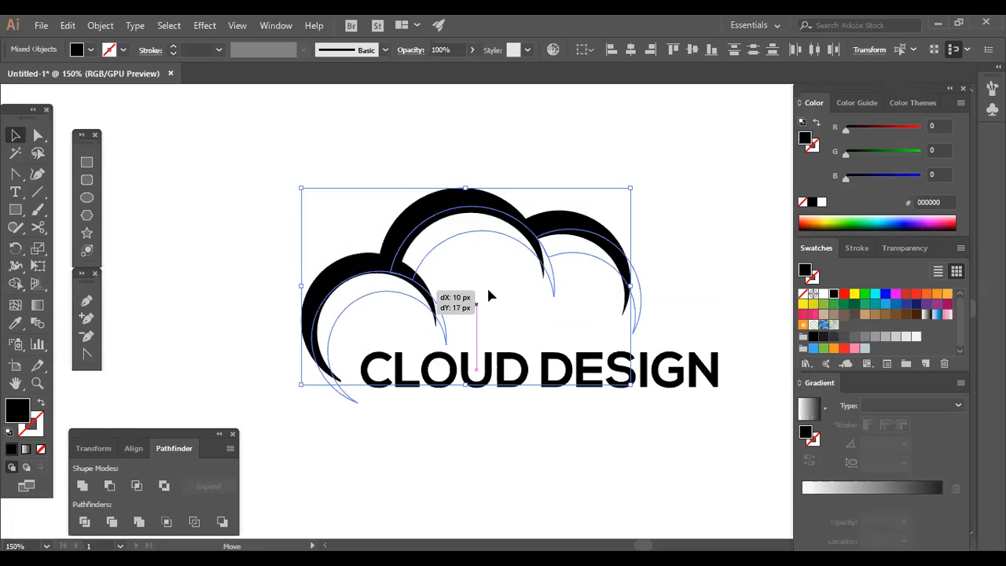
{"action": "left_click", "coordinate": [488, 308]}
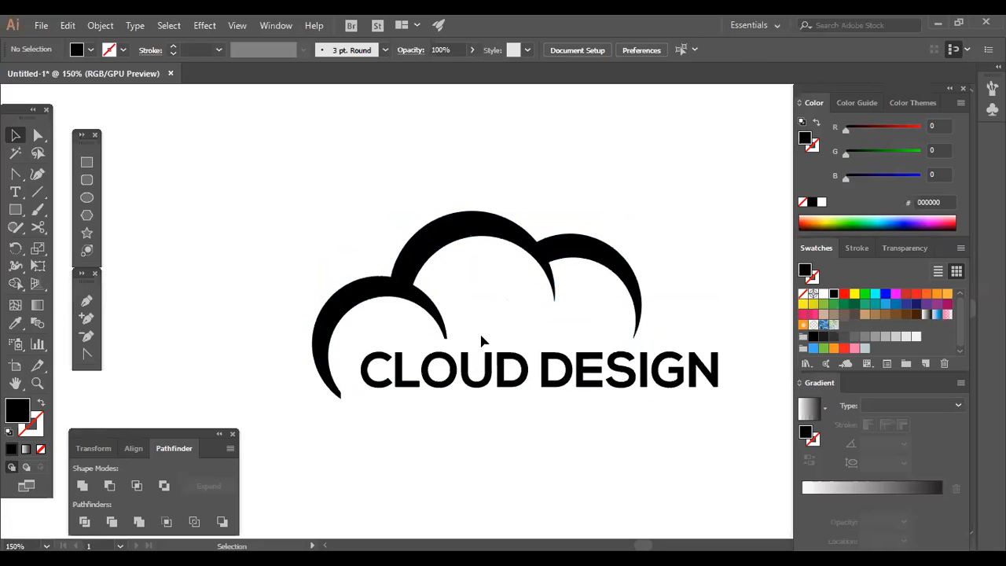
Delete the white rectangle covering the left crescent's tips and group the three crescents
{"action": "left_click", "coordinate": [481, 337]}
{"action": "key", "text": "Delete"}
{"action": "left_click_drag", "start_coordinate": [633, 217], "coordinate": [289, 303]}
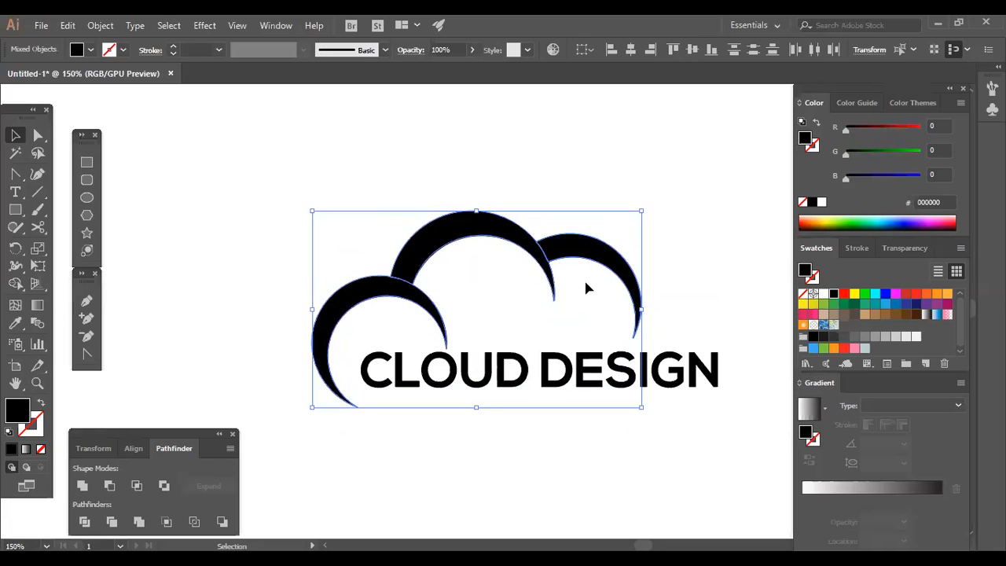
{"action": "left_click", "coordinate": [574, 269]}
{"action": "key", "text": "ctrl+z"}
{"action": "right_click", "coordinate": [525, 264]}
{"action": "left_click", "coordinate": [562, 350]}
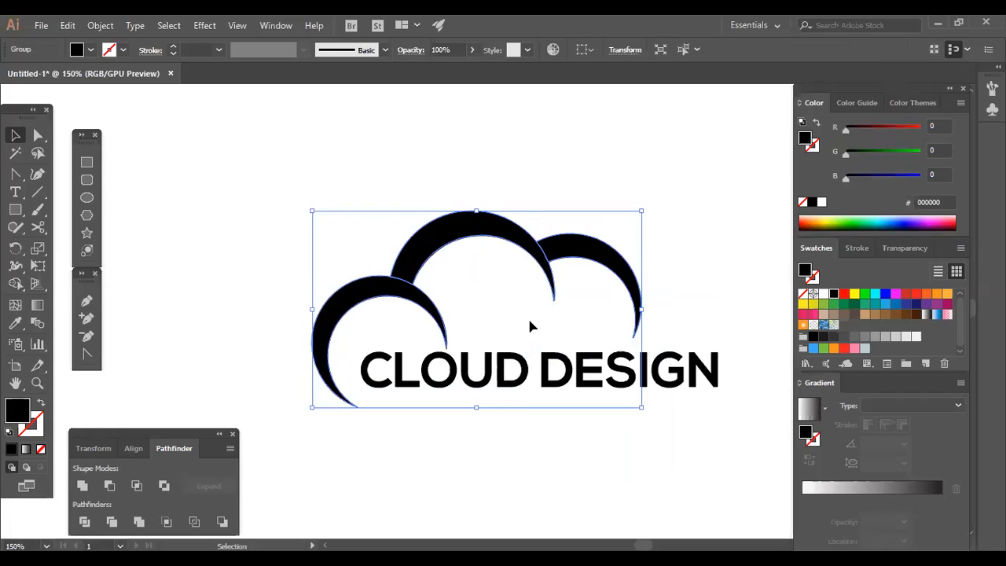
Nudge the grouped crescent cloud slightly upward above the CLOUD DESIGN text
{"action": "left_click", "coordinate": [527, 316]}
{"action": "left_click_drag", "start_coordinate": [553, 284], "coordinate": [555, 279]}
{"action": "left_click", "coordinate": [496, 317]}
Fill the crescent cloud with a linear gradient from light blue 29ABE2 to darker blue 0071BC
{"action": "left_click", "coordinate": [412, 267]}
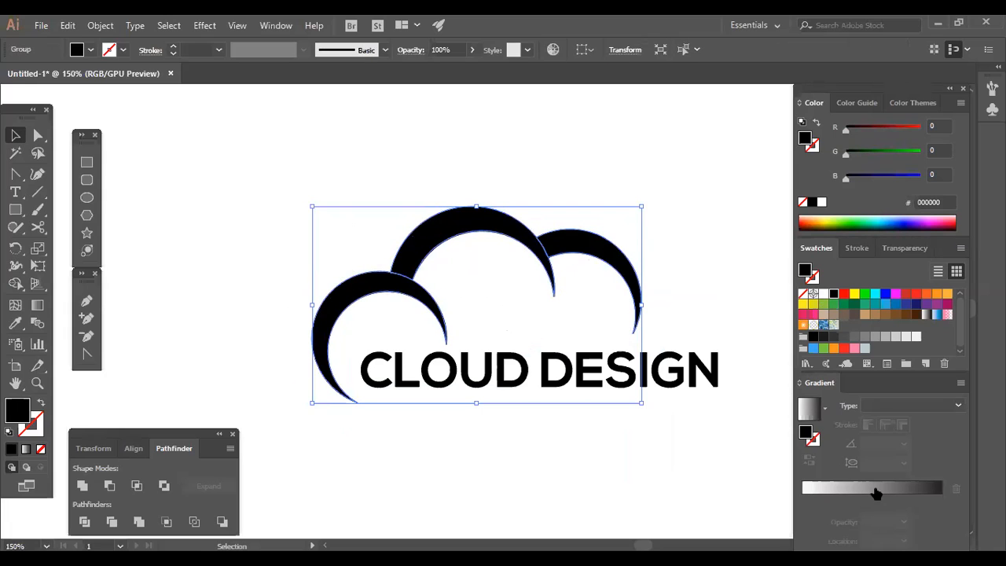
{"action": "left_click", "coordinate": [898, 415]}
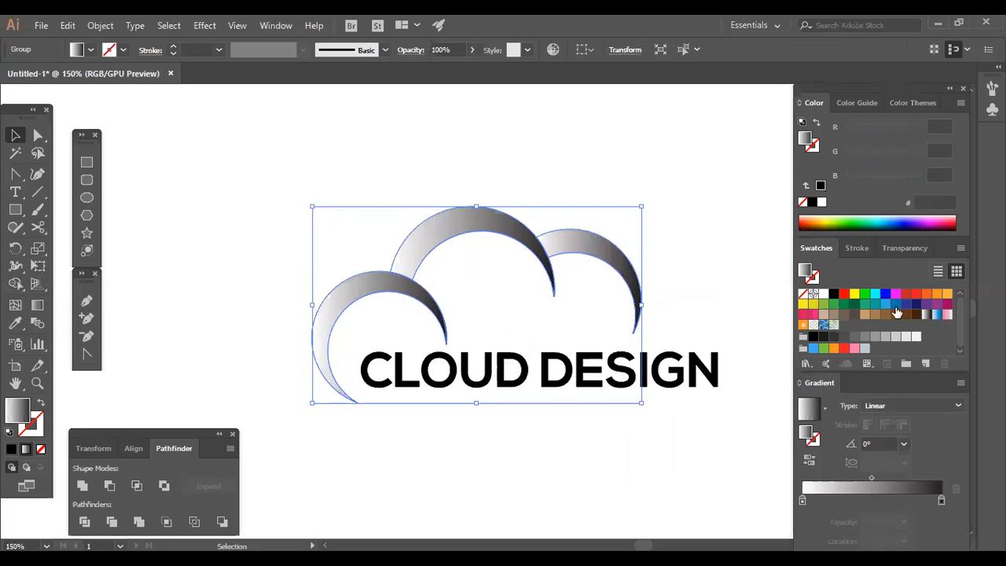
{"action": "left_click_drag", "start_coordinate": [942, 499], "coordinate": [941, 501]}
{"action": "left_click_drag", "start_coordinate": [885, 304], "coordinate": [800, 499]}
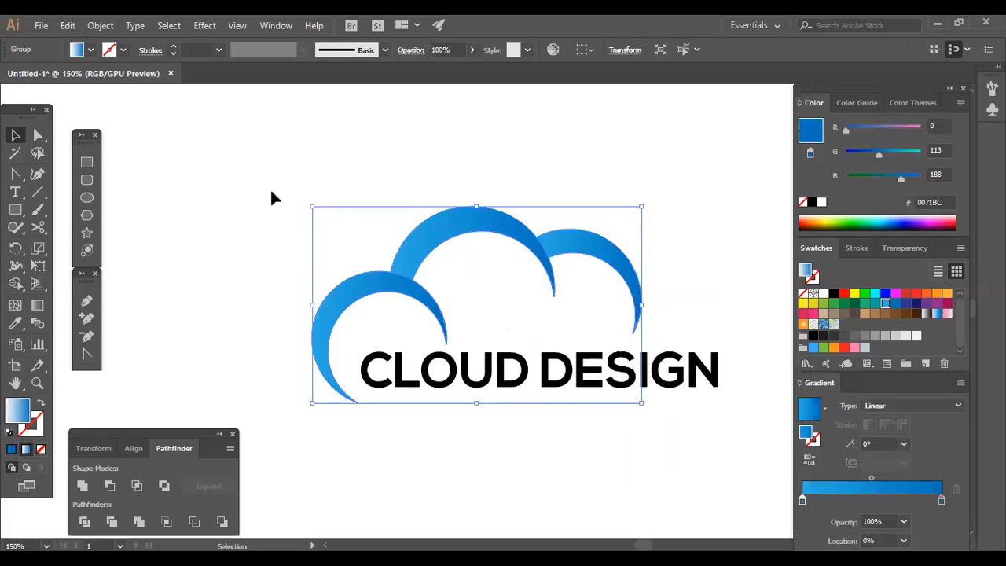
Run one continuous gradient diagonally across all three crescents, from the cloud's lower-left tip toward its upper right
{"action": "left_click", "coordinate": [308, 204]}
{"action": "left_click", "coordinate": [393, 250]}
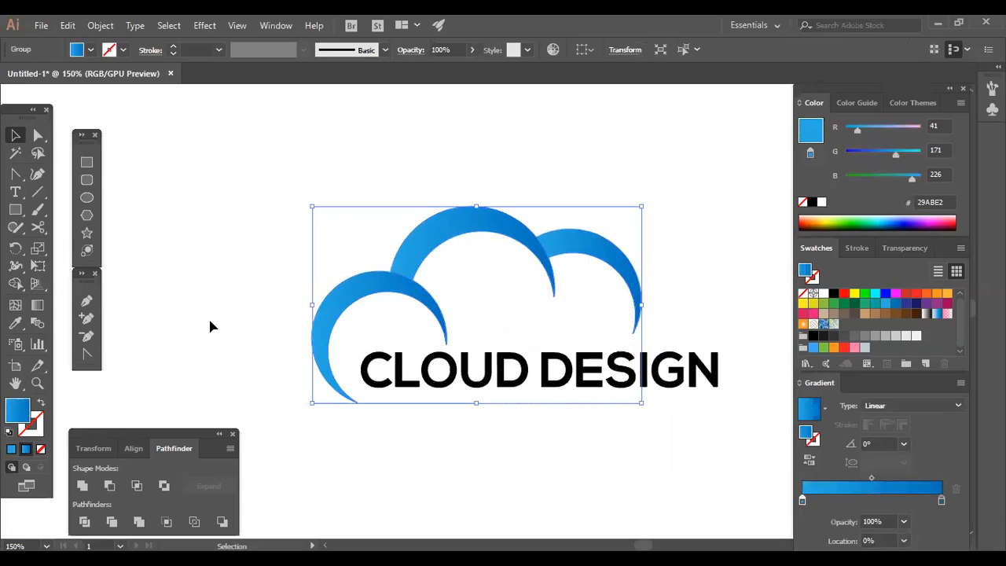
{"action": "left_click", "coordinate": [36, 305]}
{"action": "left_click_drag", "start_coordinate": [314, 393], "coordinate": [562, 241]}
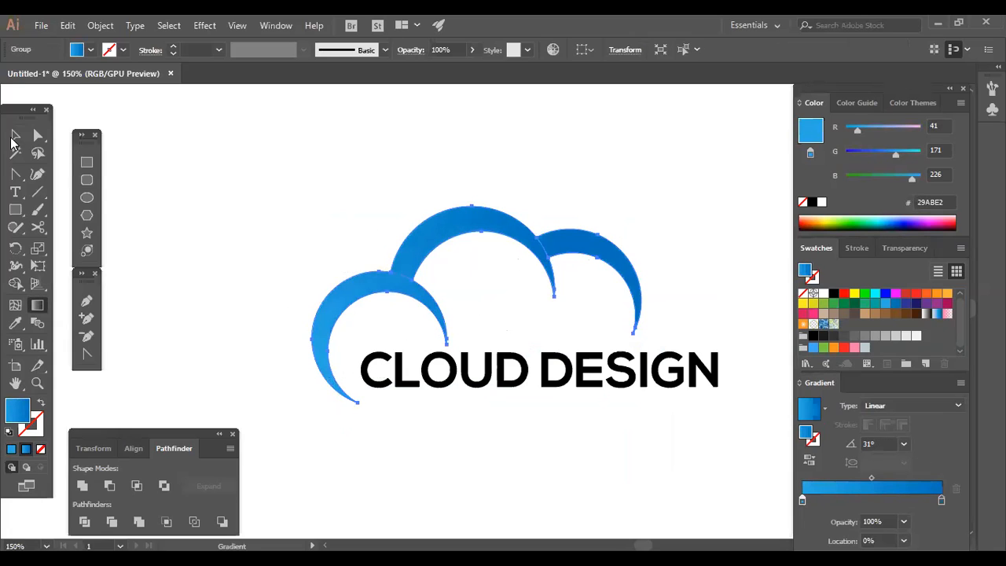
{"action": "left_click_drag", "start_coordinate": [343, 393], "coordinate": [462, 257]}
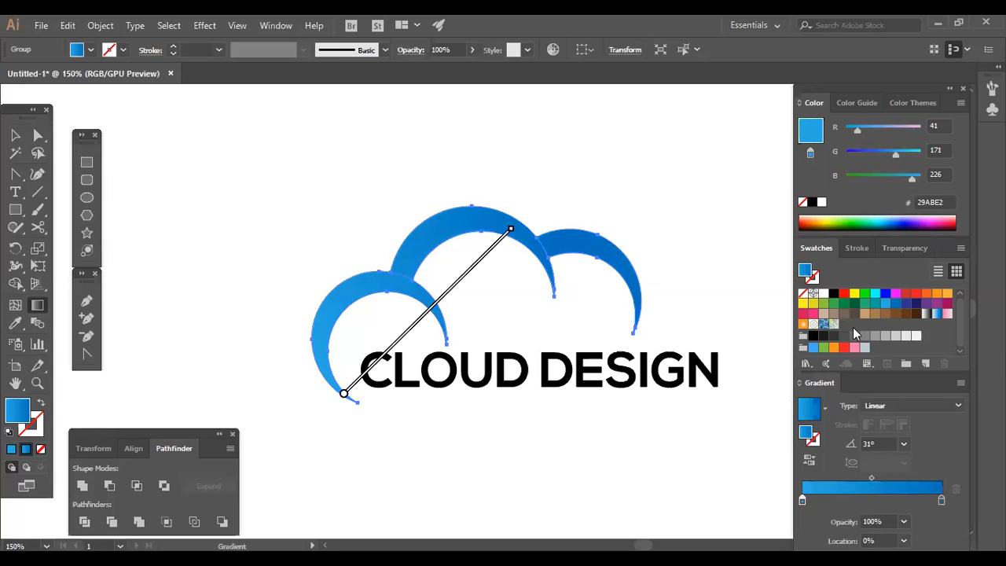
Fill the CLOUD DESIGN text with dark gray 333333 and scale the cloud and text down together
{"action": "key", "text": "v"}
{"action": "left_click", "coordinate": [541, 377]}
{"action": "left_click_drag", "start_coordinate": [223, 220], "coordinate": [568, 325]}
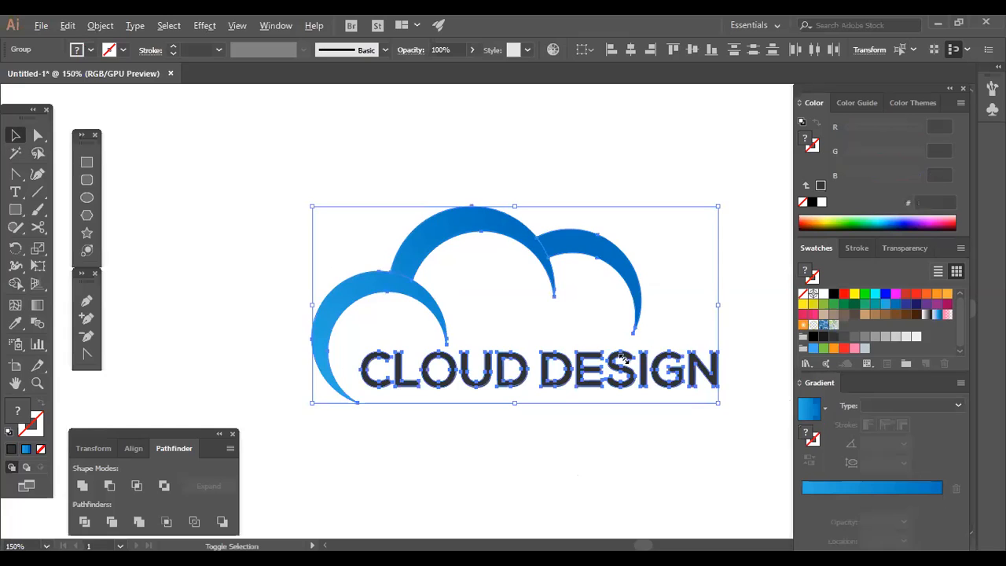
{"action": "left_click", "coordinate": [573, 370]}
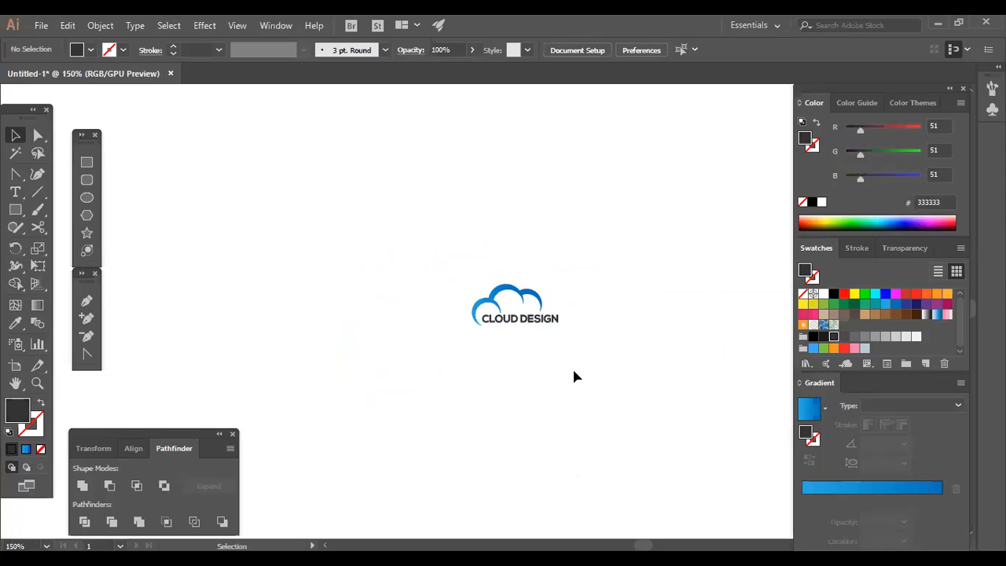
Enlarge the small crescent cloud logo somewhat and move it to the upper part of the artboard
{"action": "key", "text": "ctrl+minus"}
{"action": "key", "text": "ctrl+minus"}
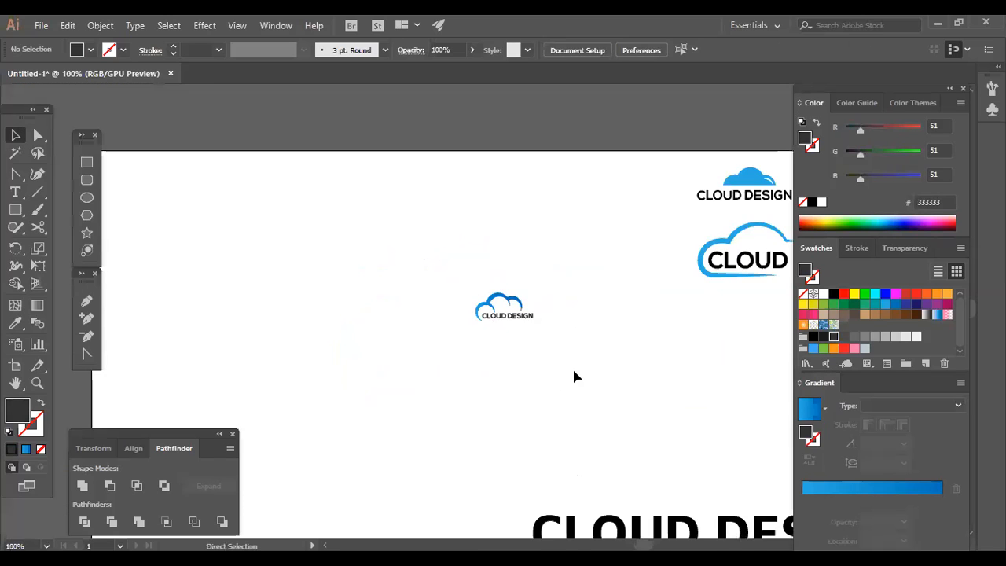
{"action": "left_click_drag", "start_coordinate": [354, 375], "coordinate": [555, 262]}
{"action": "left_click", "coordinate": [561, 323]}
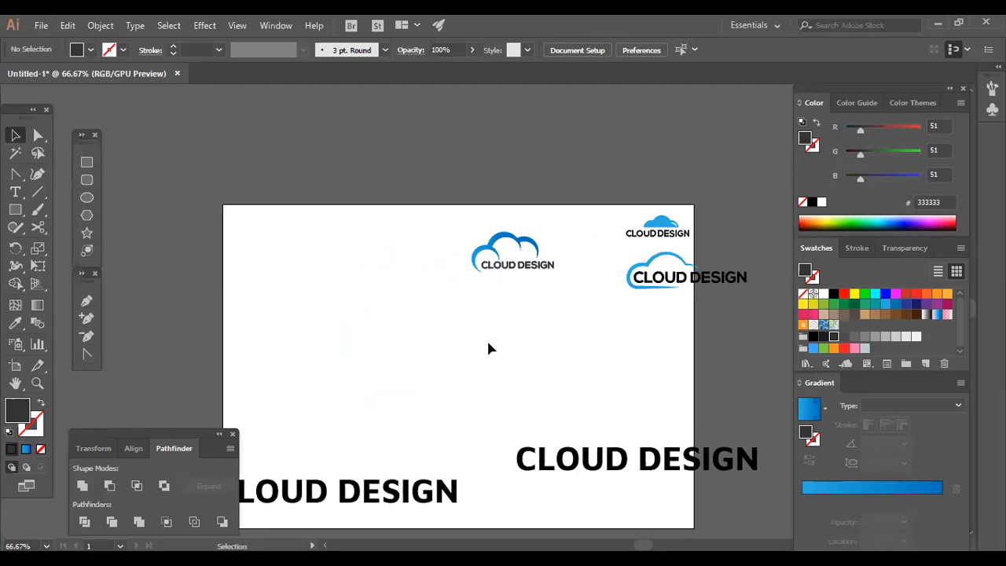
{"action": "left_click_drag", "start_coordinate": [519, 247], "coordinate": [542, 212]}
{"action": "left_click", "coordinate": [546, 319]}
{"action": "left_click", "coordinate": [515, 228]}
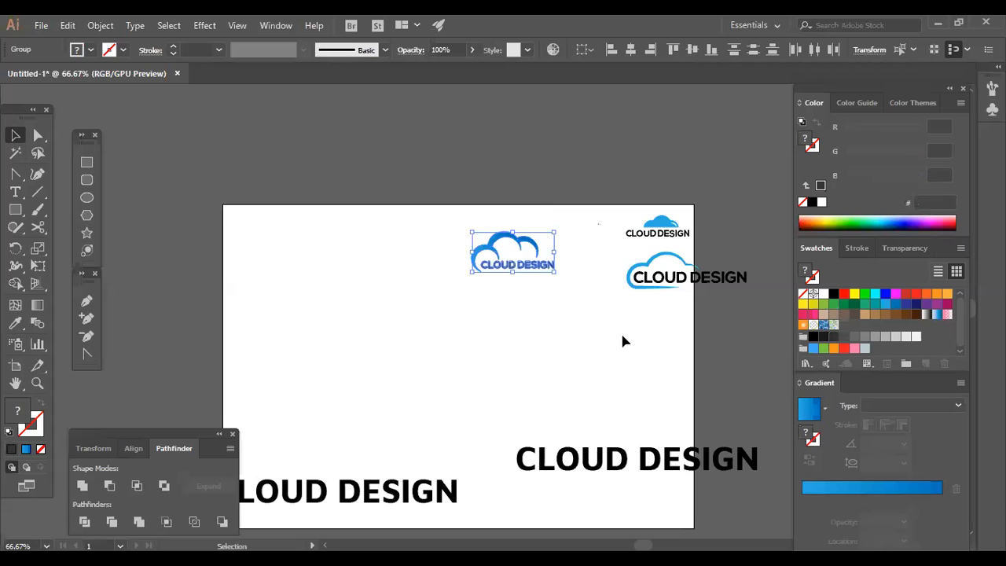
{"action": "left_click", "coordinate": [554, 326]}
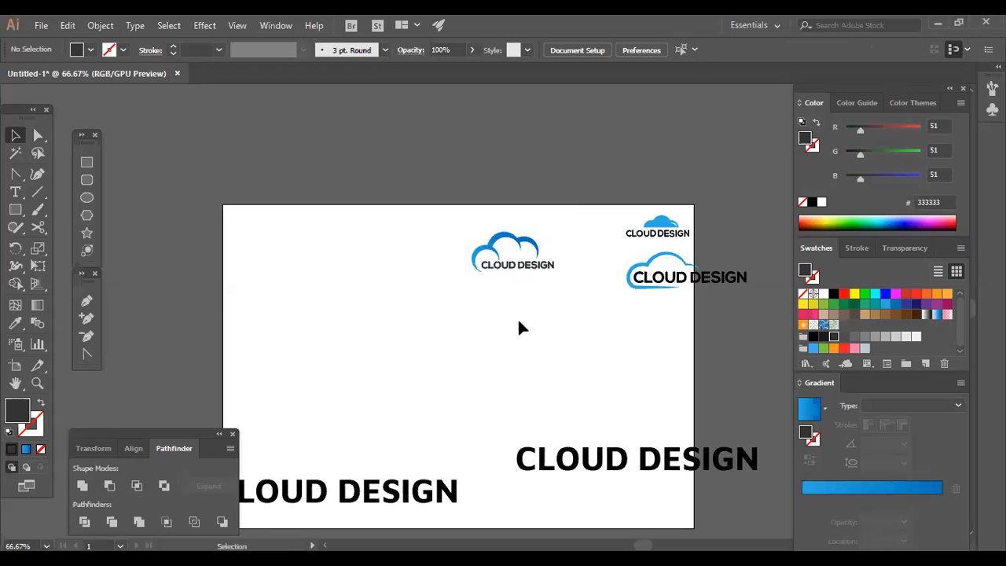
Move the right-hand large black CLOUD DESIGN text down and left, level with the other large text near the artboard's bottom
{"action": "left_click", "coordinate": [580, 452]}
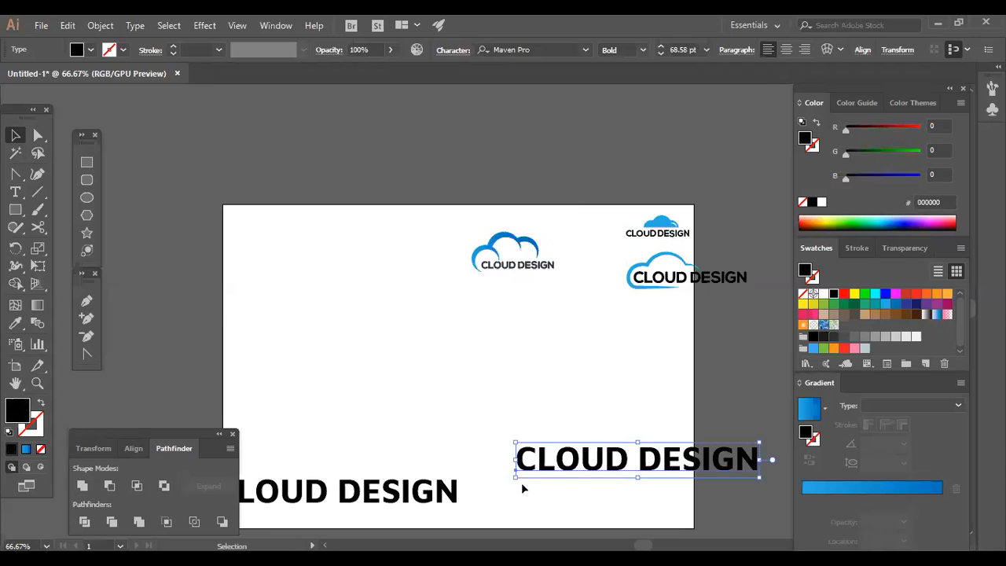
{"action": "mouse_move", "coordinate": [580, 452]}
{"action": "left_mouse_down"}
{"action": "mouse_move", "coordinate": [521, 489]}
{"action": "mouse_move", "coordinate": [541, 484]}
{"action": "left_mouse_up"}
{"action": "left_click", "coordinate": [429, 427]}
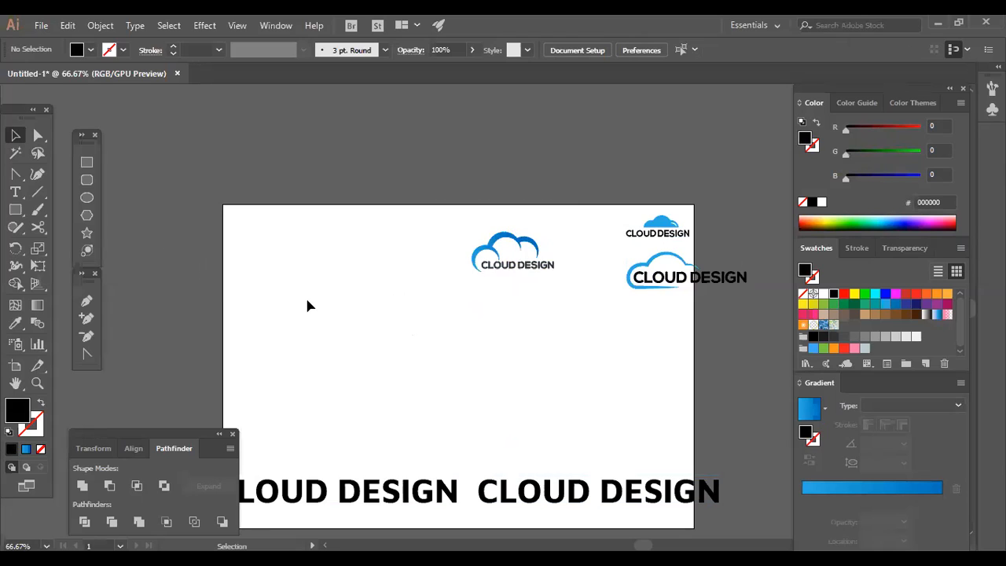
Draw a black circle about 204 px in diameter in the upper-left area of the artboard
{"action": "left_click", "coordinate": [86, 197]}
{"action": "left_click_drag", "start_coordinate": [292, 294], "coordinate": [292, 293]}
{"action": "left_click_drag", "start_coordinate": [327, 328], "coordinate": [365, 312]}
{"action": "left_click", "coordinate": [15, 135]}
{"action": "left_click_drag", "start_coordinate": [372, 347], "coordinate": [364, 321]}
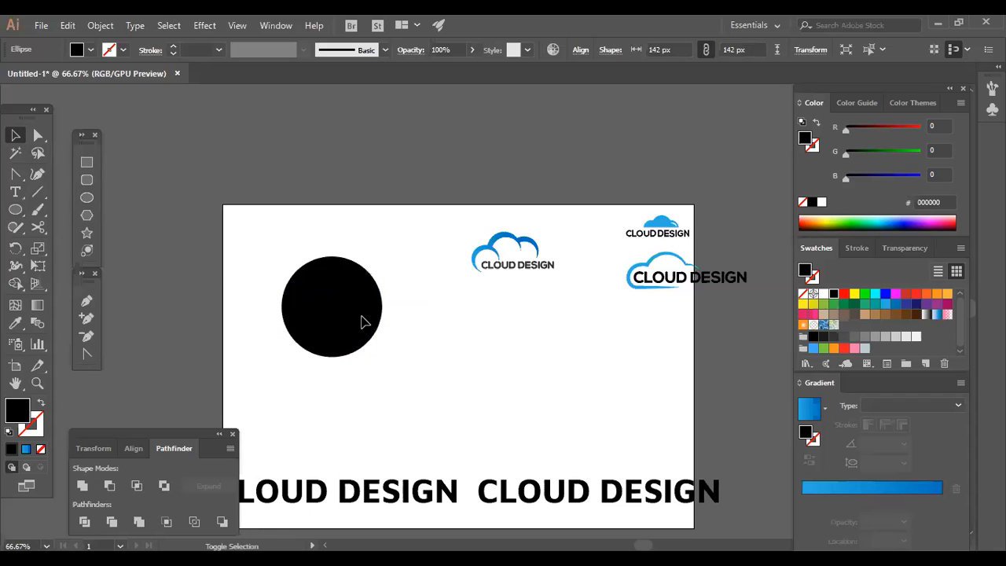
{"action": "key", "text": "ctrl+plus"}
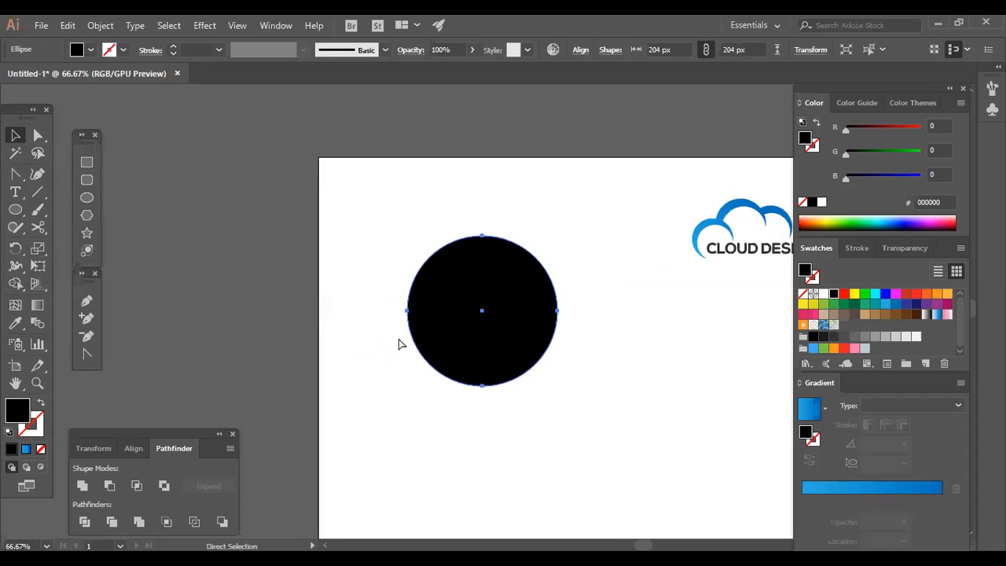
{"action": "key", "text": "space"}
{"action": "left_click_drag", "start_coordinate": [476, 382], "coordinate": [329, 379]}
{"action": "left_click_drag", "start_coordinate": [565, 248], "coordinate": [634, 168]}
{"action": "left_click", "coordinate": [515, 217]}
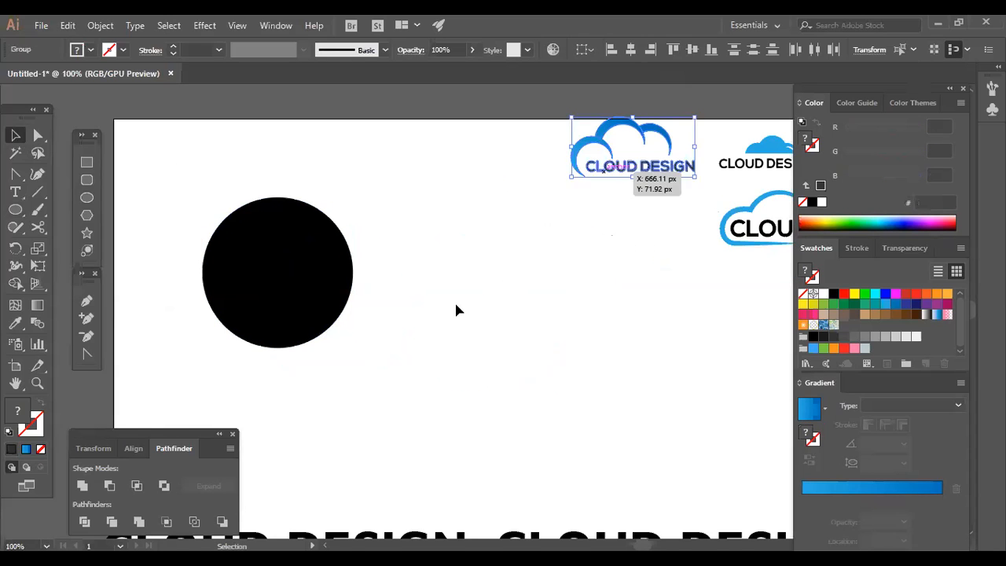
{"action": "left_click", "coordinate": [444, 305]}
Duplicate the black circle up and to the right, overlapping the first, and enlarge the copy
{"action": "left_click_drag", "start_coordinate": [317, 301], "coordinate": [383, 261]}
{"action": "mouse_move", "coordinate": [413, 303]}
{"action": "left_mouse_down"}
{"action": "mouse_move", "coordinate": [469, 346]}
{"action": "mouse_move", "coordinate": [413, 292]}
{"action": "mouse_move", "coordinate": [424, 308]}
{"action": "left_mouse_up"}
{"action": "left_click", "coordinate": [410, 361]}
{"action": "left_click_drag", "start_coordinate": [448, 345], "coordinate": [445, 338]}
{"action": "left_click", "coordinate": [236, 404]}
Draw a wide black rectangle across the lower part of both circles, extending well past them to the right
{"action": "left_click", "coordinate": [87, 198]}
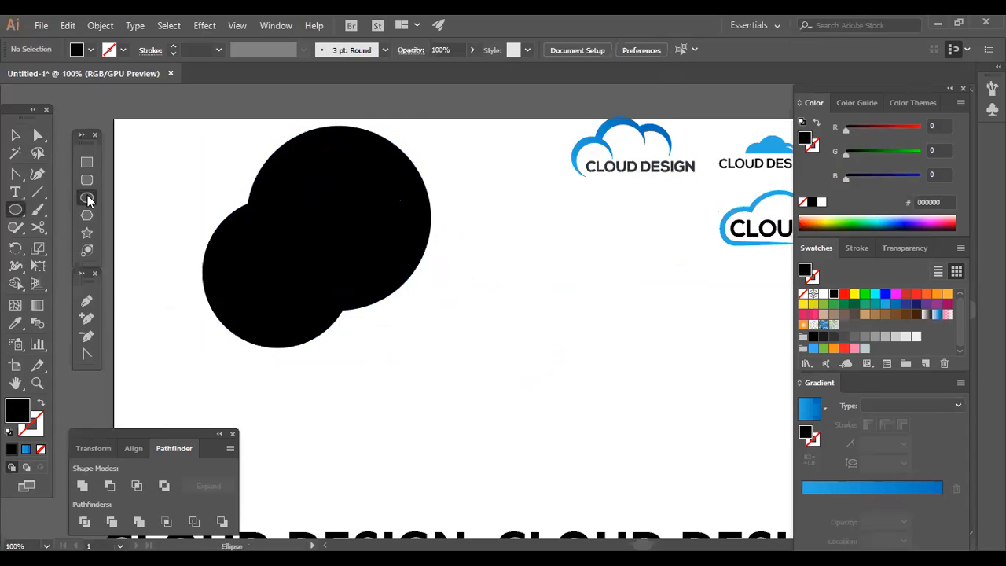
{"action": "left_click", "coordinate": [86, 162]}
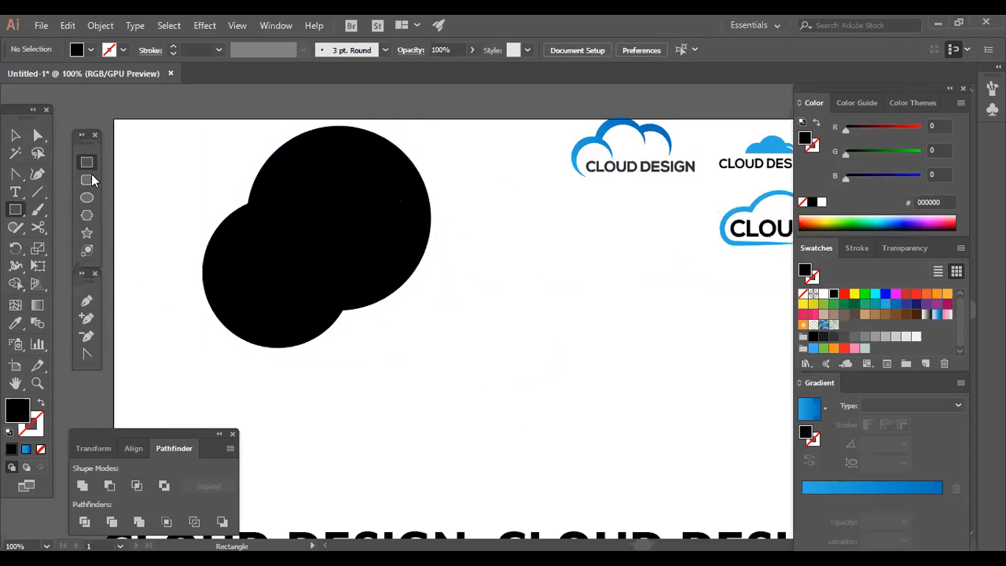
{"action": "mouse_move", "coordinate": [176, 274]}
{"action": "left_mouse_down"}
{"action": "mouse_move", "coordinate": [685, 416]}
{"action": "mouse_move", "coordinate": [665, 404]}
{"action": "left_mouse_up"}
{"action": "left_click", "coordinate": [15, 136]}
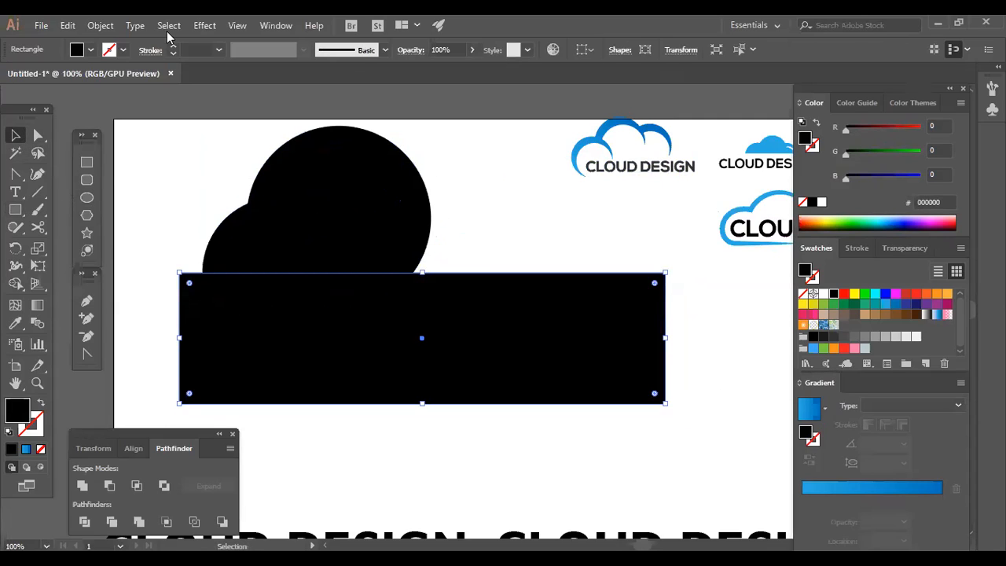
Add a third overlapping circle of about 198 px right of the large one and duplicate it further right
{"action": "left_click", "coordinate": [464, 264]}
{"action": "left_click", "coordinate": [372, 238]}
{"action": "left_click_drag", "start_coordinate": [385, 234], "coordinate": [544, 322]}
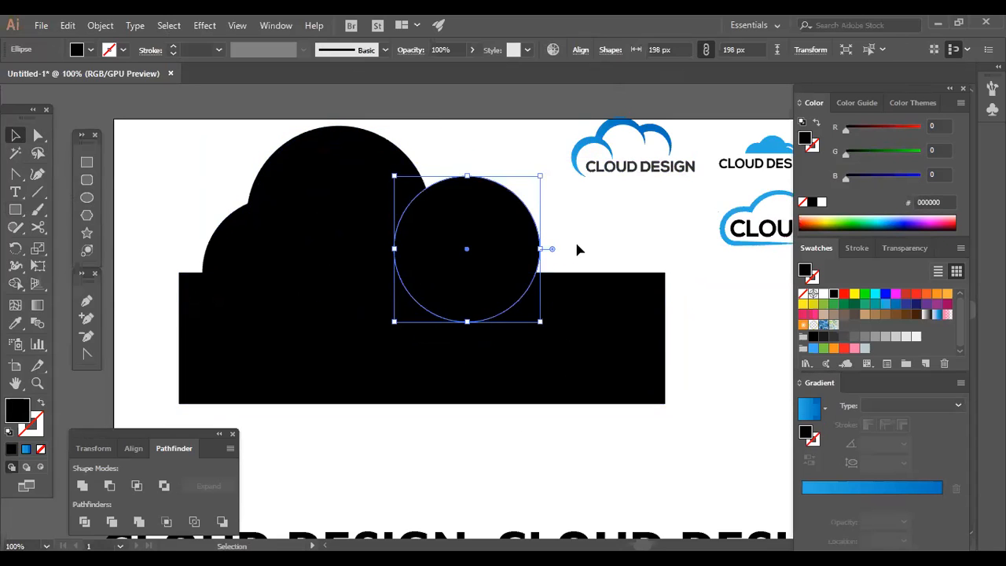
{"action": "left_click", "coordinate": [575, 240]}
{"action": "left_click", "coordinate": [487, 281]}
{"action": "left_click", "coordinate": [464, 233]}
{"action": "left_click_drag", "start_coordinate": [545, 243], "coordinate": [660, 249]}
Fill the rectangle with white so it masks the lower part of the circles into a flat cloud base
{"action": "left_click", "coordinate": [590, 360]}
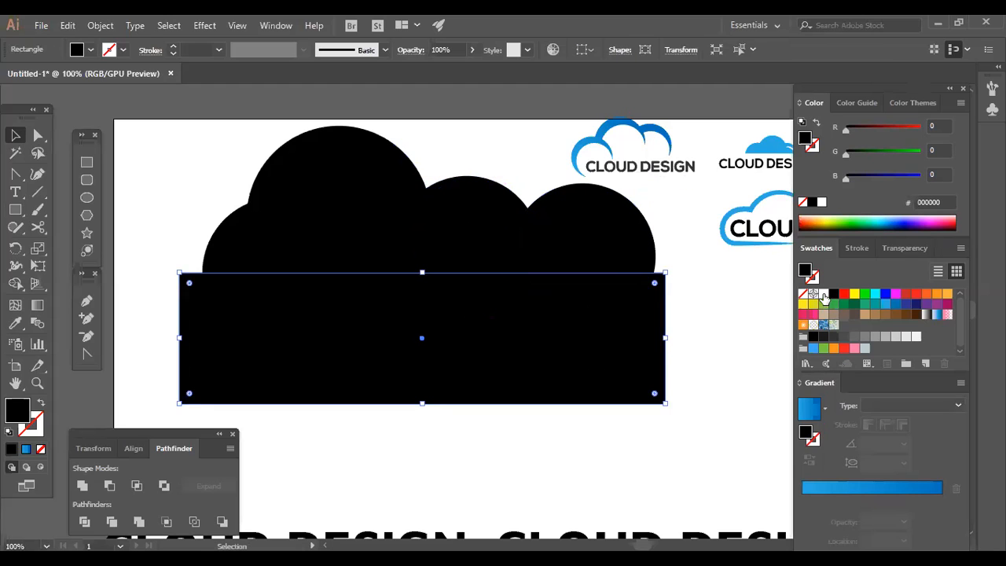
{"action": "left_click", "coordinate": [823, 294]}
{"action": "left_click", "coordinate": [702, 390]}
Resize the rightmost circle to about 194 px and move it left so it rests on the cloud's flat base
{"action": "left_click", "coordinate": [597, 228]}
{"action": "left_click_drag", "start_coordinate": [659, 334], "coordinate": [690, 362]}
{"action": "left_click_drag", "start_coordinate": [603, 238], "coordinate": [575, 222]}
{"action": "left_click", "coordinate": [702, 298]}
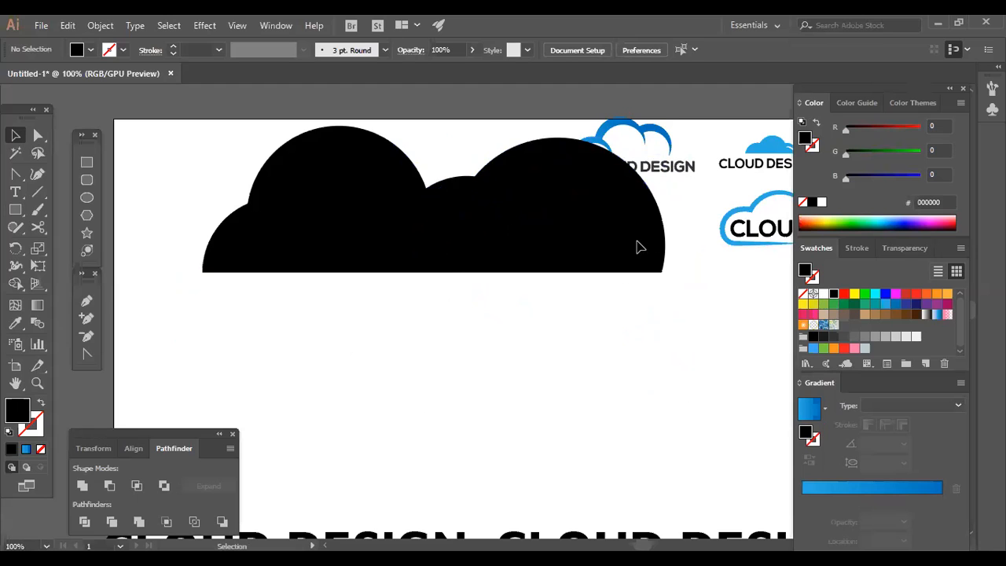
{"action": "left_click_drag", "start_coordinate": [660, 197], "coordinate": [630, 200]}
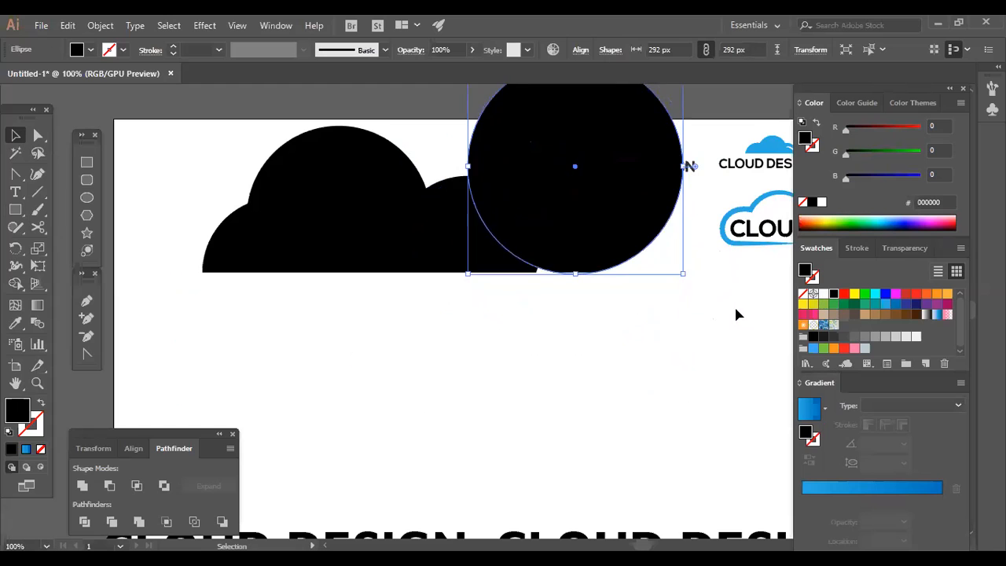
{"action": "left_click", "coordinate": [649, 296]}
{"action": "left_click_drag", "start_coordinate": [648, 296], "coordinate": [642, 249]}
{"action": "left_click_drag", "start_coordinate": [604, 213], "coordinate": [577, 241]}
{"action": "left_click", "coordinate": [745, 429]}
Move the blue crescent cloud and its CLOUD DESIGN text off the artboard, above its top edge
{"action": "key", "text": "space"}
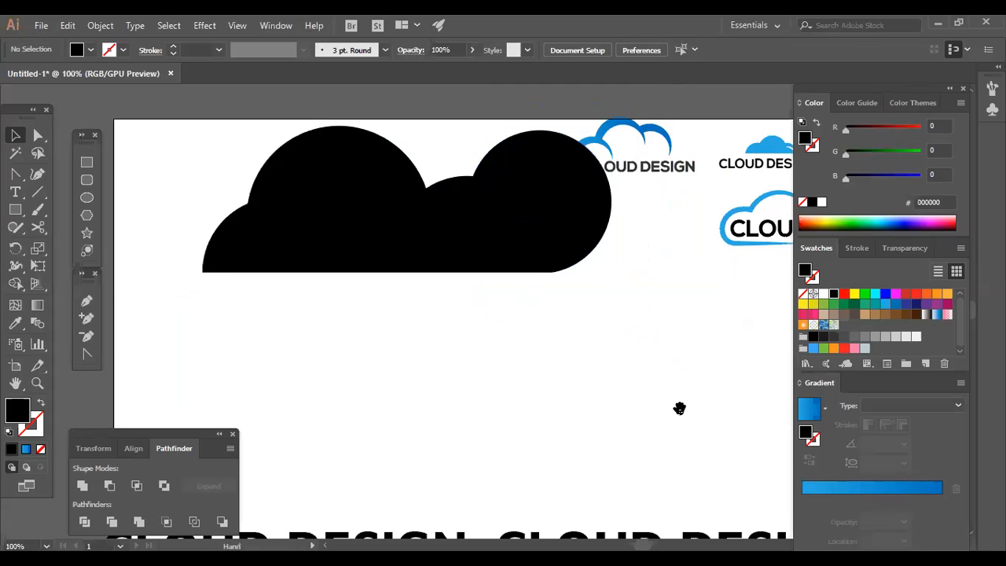
{"action": "left_click_drag", "start_coordinate": [679, 408], "coordinate": [659, 467]}
{"action": "left_click", "coordinate": [621, 229]}
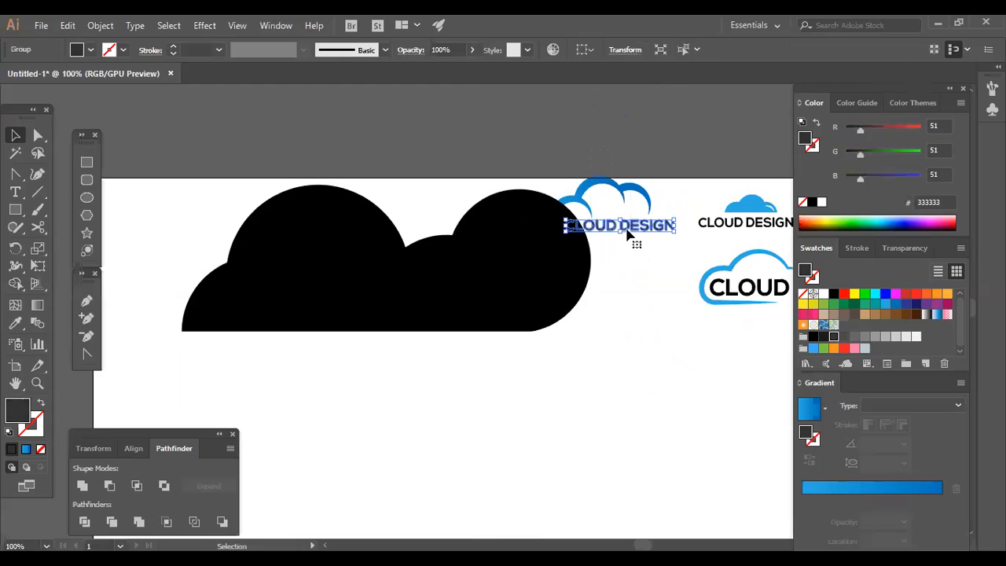
{"action": "left_click", "coordinate": [641, 203], "text": "shift"}
{"action": "left_click_drag", "start_coordinate": [657, 227], "coordinate": [718, 142]}
{"action": "left_click", "coordinate": [627, 277]}
Shift the rightmost circle slightly left, then shrink the large left circle to about 226 px and lower it slightly
{"action": "left_click_drag", "start_coordinate": [585, 264], "coordinate": [567, 264]}
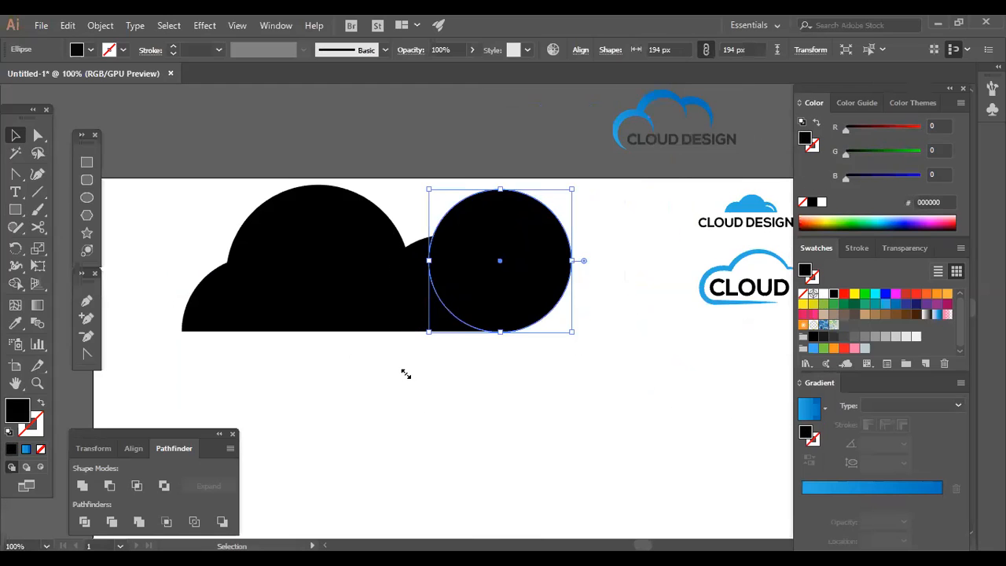
{"action": "left_click", "coordinate": [346, 253]}
{"action": "left_click_drag", "start_coordinate": [411, 368], "coordinate": [401, 372]}
{"action": "left_click_drag", "start_coordinate": [317, 274], "coordinate": [318, 276]}
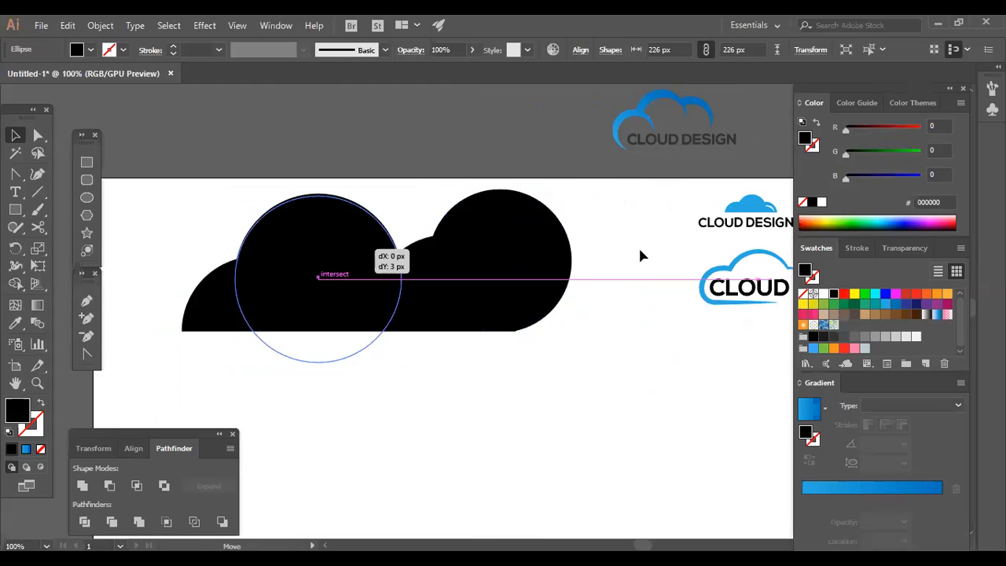
{"action": "left_click", "coordinate": [589, 279]}
Scale the whole black cloud down slightly together with its white masking rectangle
{"action": "left_click_drag", "start_coordinate": [564, 280], "coordinate": [633, 310]}
{"action": "left_click_drag", "start_coordinate": [199, 180], "coordinate": [424, 373]}
{"action": "left_click", "coordinate": [455, 397]}
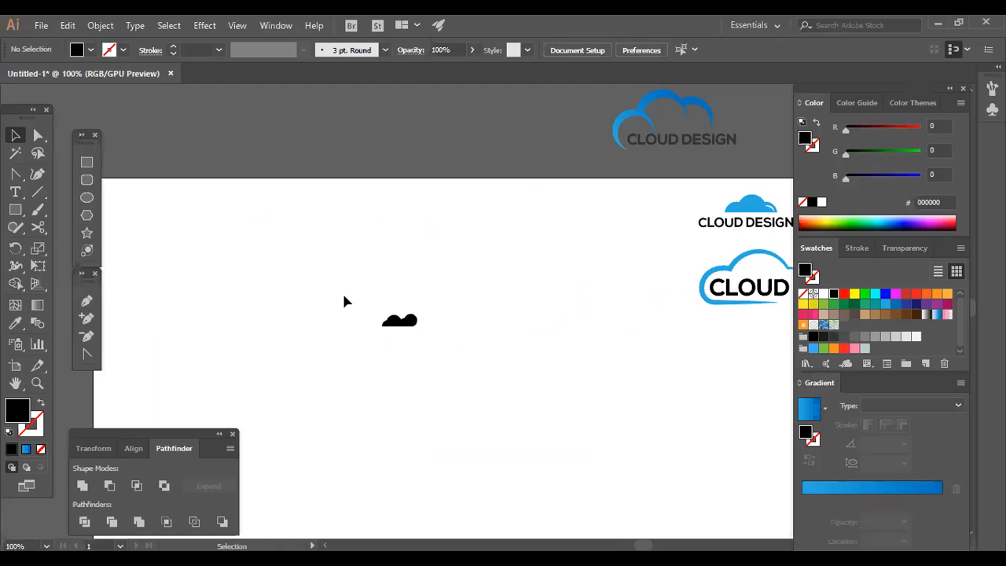
{"action": "left_click_drag", "start_coordinate": [439, 357], "coordinate": [611, 464]}
{"action": "left_click", "coordinate": [547, 336]}
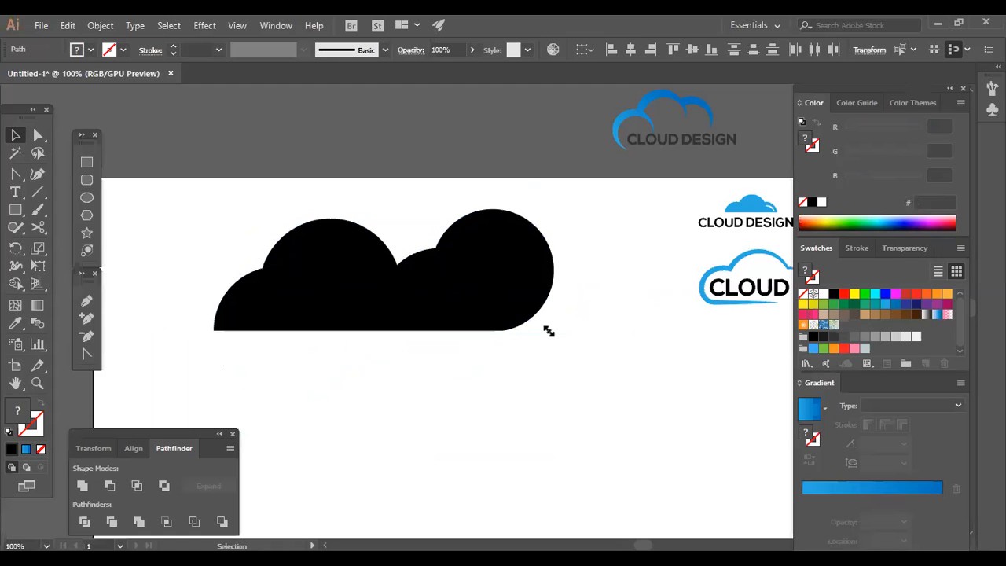
Shrink the cloud's rightmost circle and move it down to rest on the flat base
{"action": "left_click", "coordinate": [528, 313]}
{"action": "left_click_drag", "start_coordinate": [549, 331], "coordinate": [539, 315]}
{"action": "mouse_move", "coordinate": [516, 276]}
{"action": "left_mouse_down"}
{"action": "mouse_move", "coordinate": [508, 290]}
{"action": "mouse_move", "coordinate": [520, 295]}
{"action": "left_mouse_up"}
{"action": "left_click", "coordinate": [594, 303]}
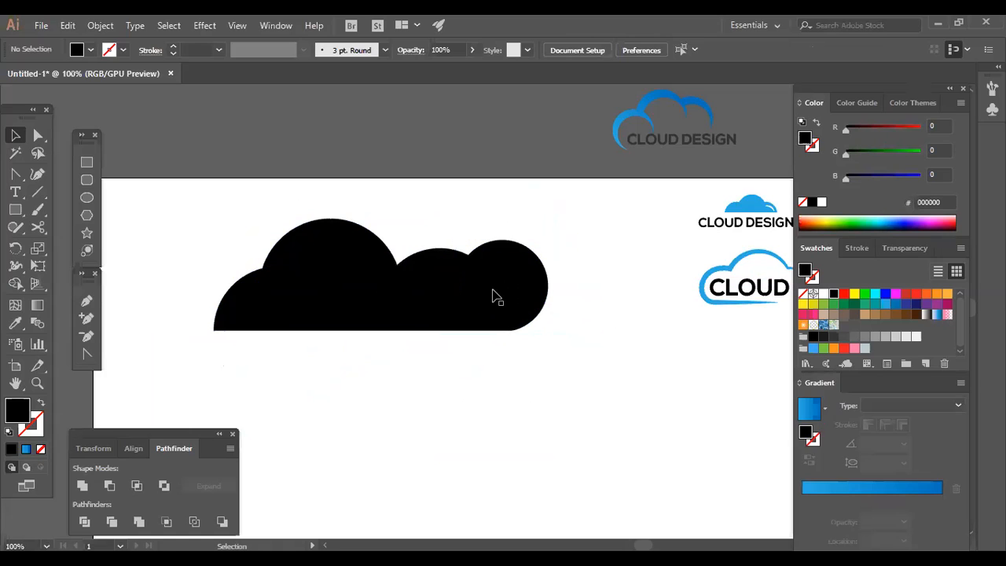
Shrink the middle circle to about 142 px and move it with the rightmost circle about 49 px left
{"action": "left_click", "coordinate": [448, 289]}
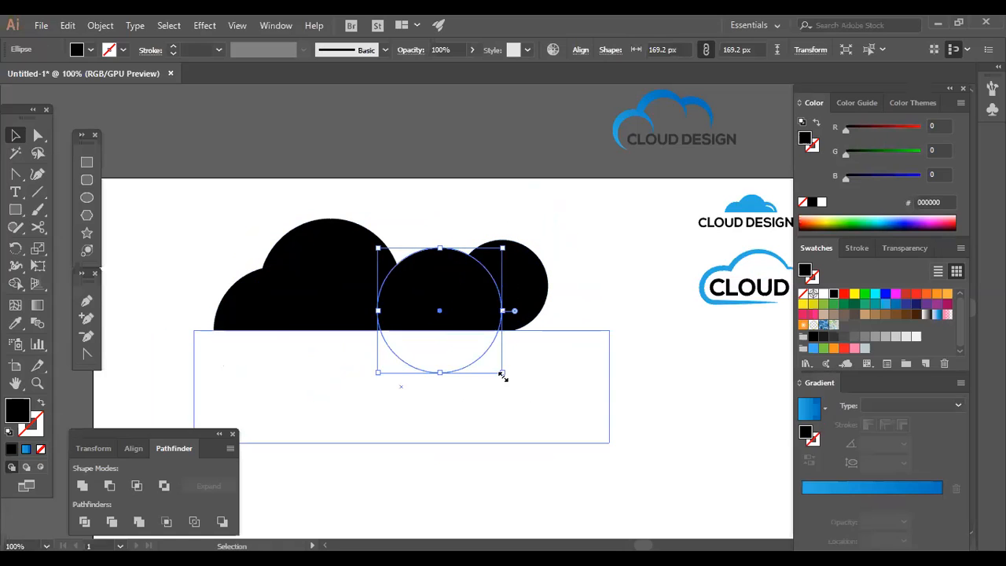
{"action": "left_click_drag", "start_coordinate": [503, 374], "coordinate": [490, 366]}
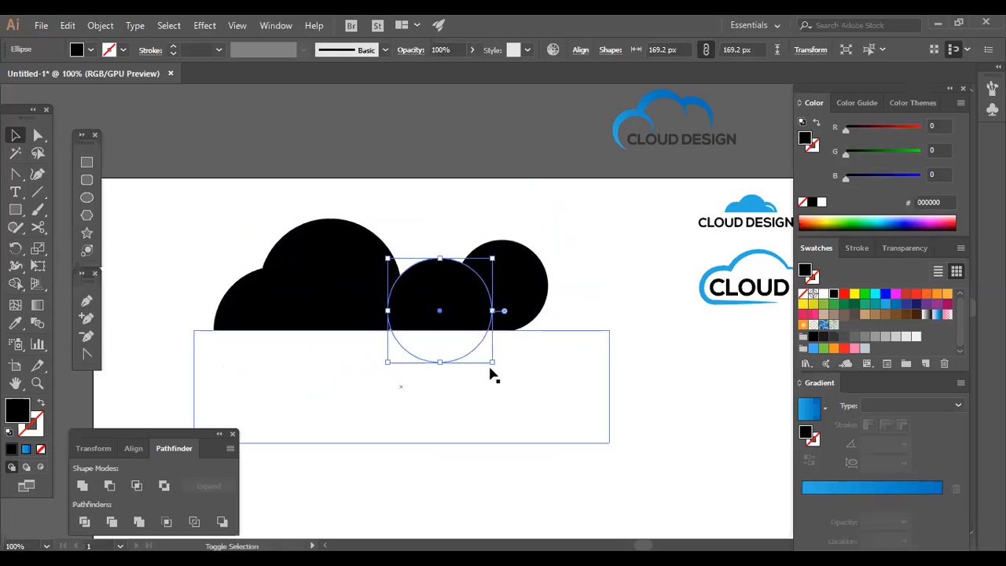
{"action": "left_click", "coordinate": [531, 280]}
{"action": "left_click_drag", "start_coordinate": [505, 288], "coordinate": [469, 288]}
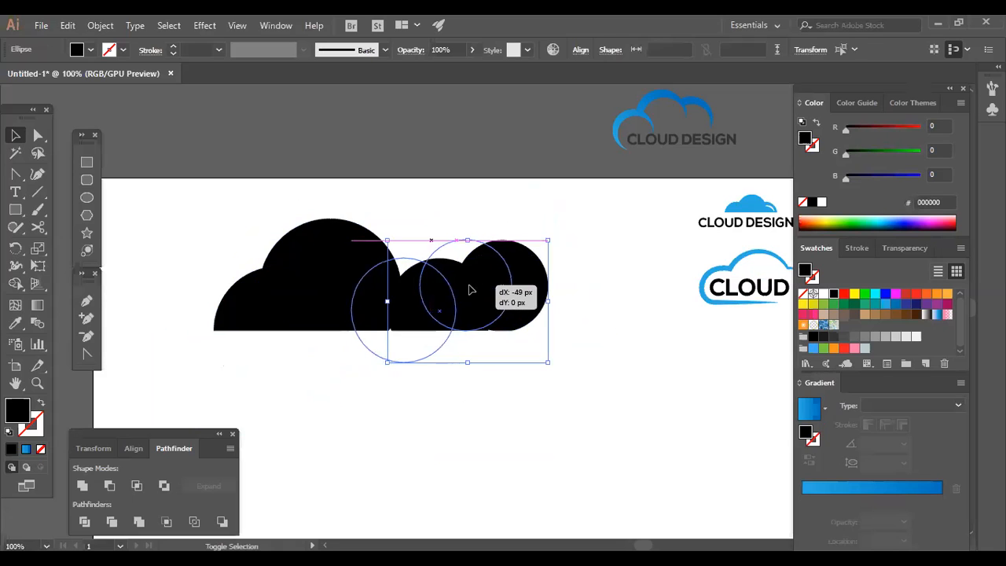
{"action": "left_click", "coordinate": [586, 281]}
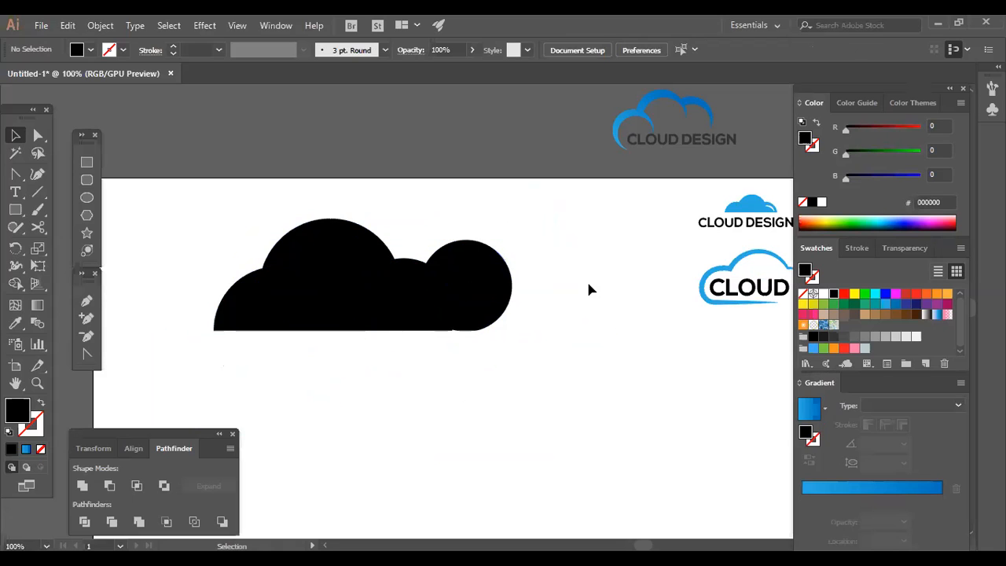
Nudge the middle circle slightly right to close the gap in the cloud's base
{"action": "left_click", "coordinate": [429, 327]}
{"action": "key", "text": "Right"}
{"action": "key", "text": "Right"}
{"action": "key", "text": "Right"}
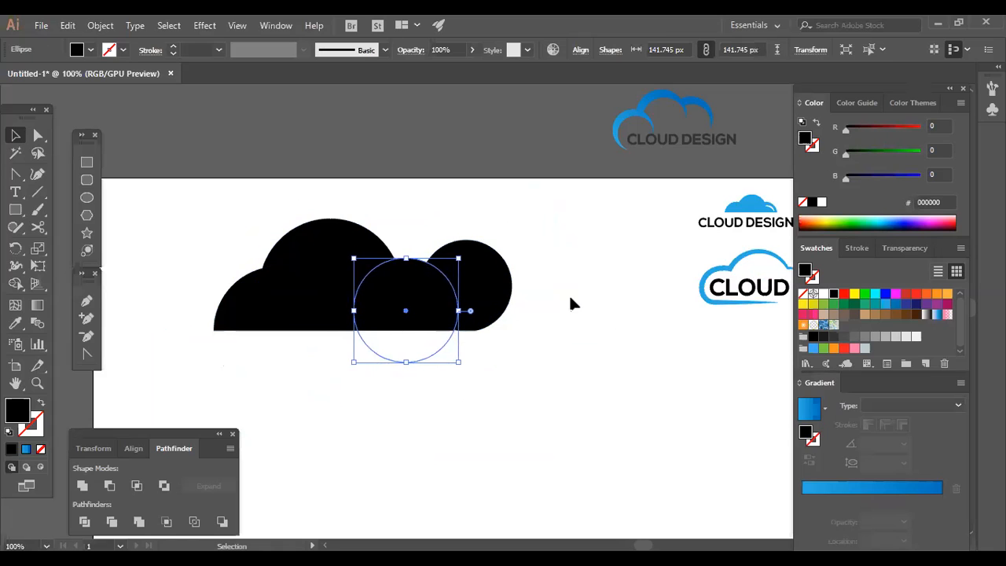
{"action": "left_click", "coordinate": [577, 290]}
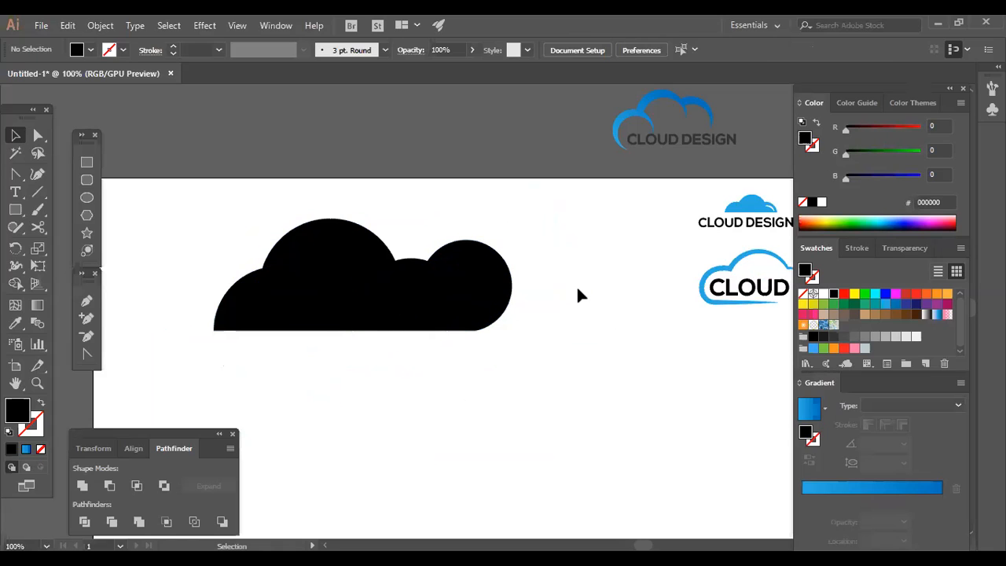
Shrink the middle circle to about 114 px and raise it between the two neighboring circles
{"action": "left_click", "coordinate": [415, 288]}
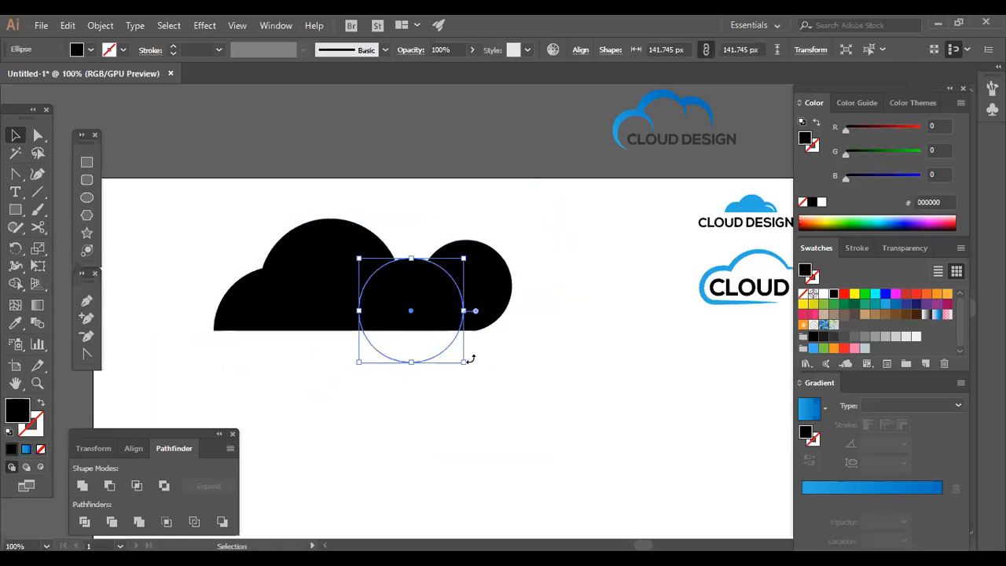
{"action": "left_click_drag", "start_coordinate": [464, 363], "coordinate": [454, 352]}
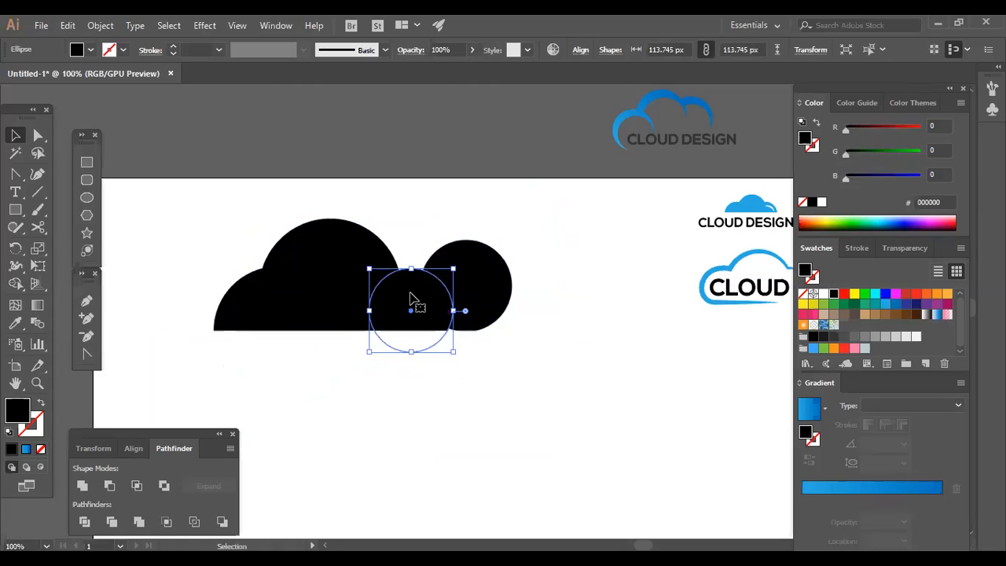
{"action": "left_click_drag", "start_coordinate": [410, 299], "coordinate": [410, 276]}
{"action": "left_click", "coordinate": [547, 278]}
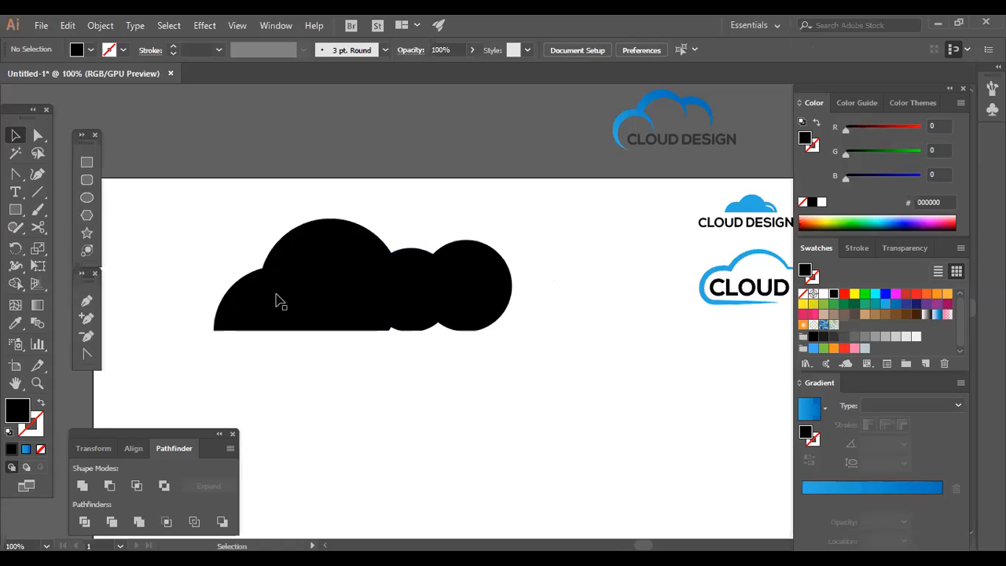
Draw a black rectangle under the right-hand circles to fill the base gaps and send it behind the white mask
{"action": "left_click", "coordinate": [86, 167]}
{"action": "left_click_drag", "start_coordinate": [311, 300], "coordinate": [466, 368]}
{"action": "key", "text": "v"}
{"action": "right_click", "coordinate": [377, 339]}
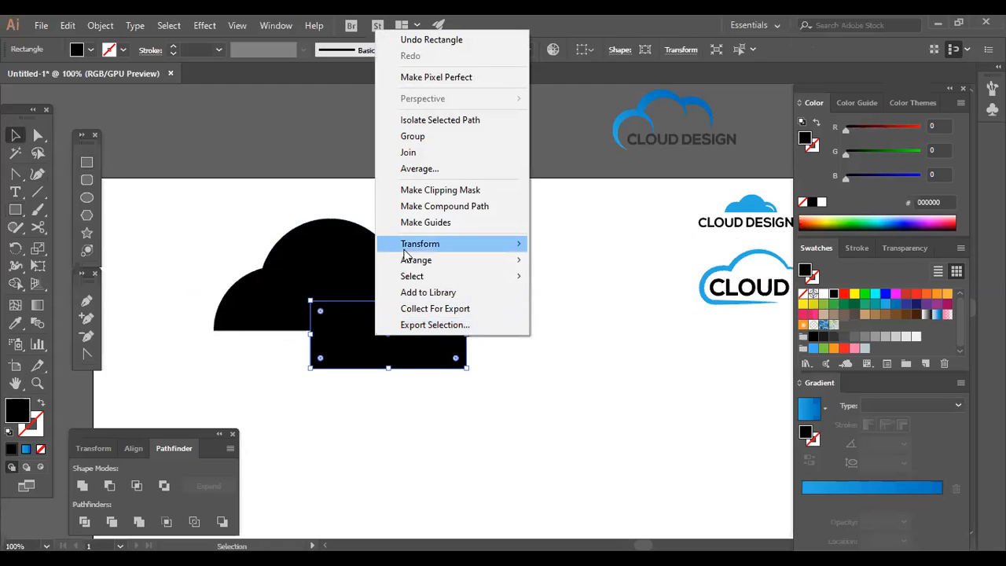
{"action": "mouse_move", "coordinate": [440, 243]}
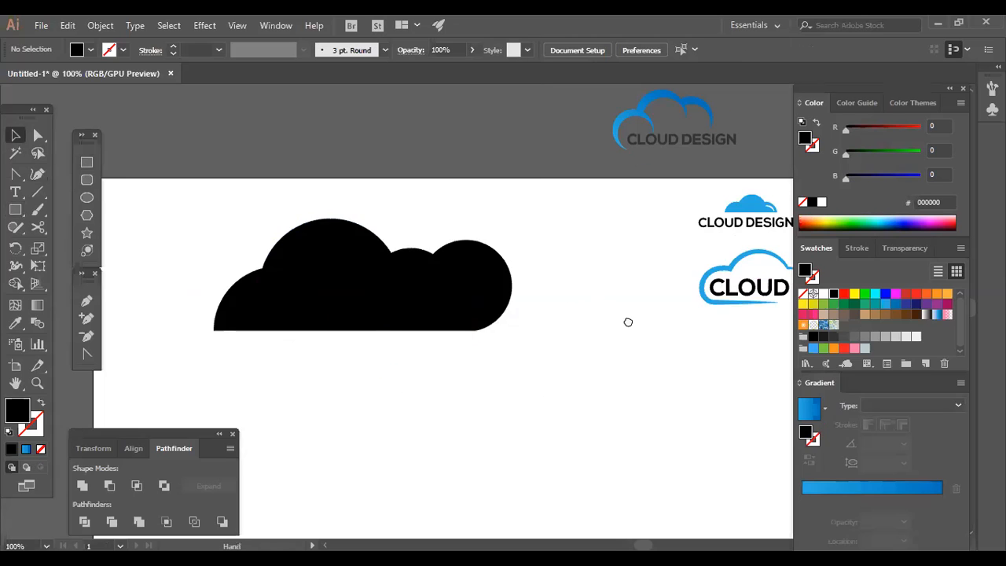
Enlarge the middle circle and raise it slightly to the right so it rises above the cloud's rightmost circle
{"action": "left_click_drag", "start_coordinate": [628, 322], "coordinate": [719, 361]}
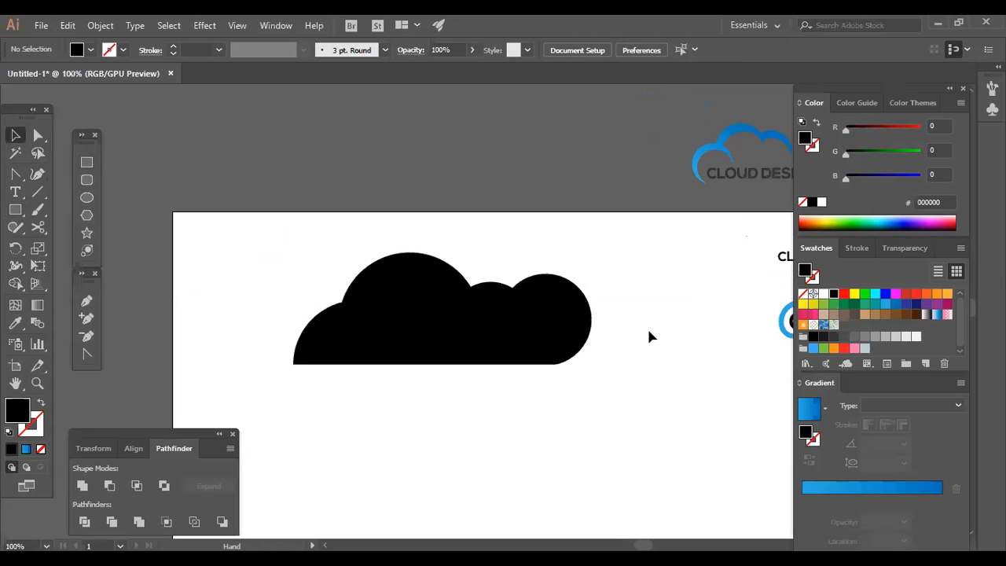
{"action": "left_click_drag", "start_coordinate": [497, 304], "coordinate": [512, 323]}
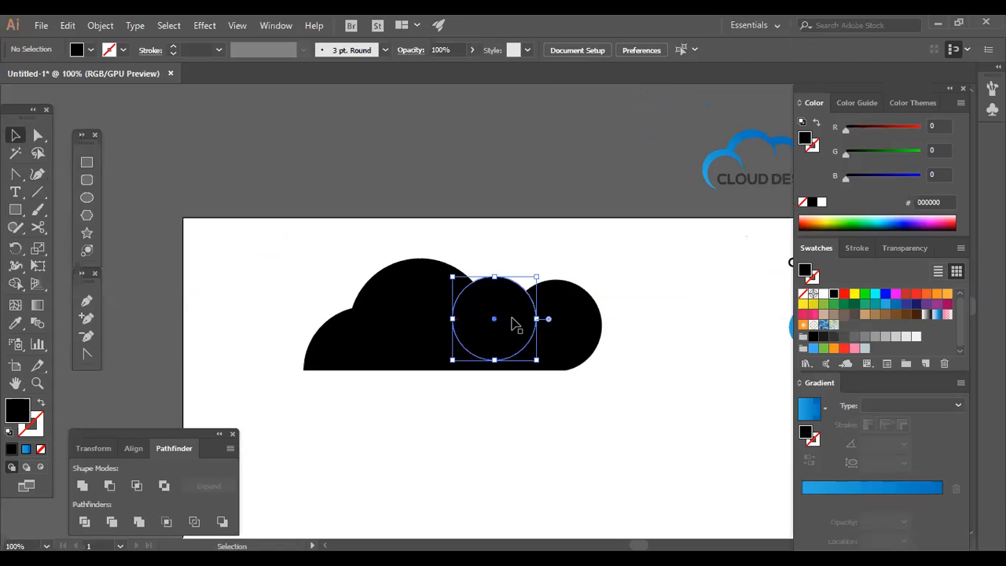
{"action": "left_click", "coordinate": [541, 364]}
{"action": "left_click", "coordinate": [559, 377]}
{"action": "key", "text": "ctrl+z"}
{"action": "left_click_drag", "start_coordinate": [494, 277], "coordinate": [531, 253]}
{"action": "key", "text": "ctrl+shift+a"}
{"action": "left_click_drag", "start_coordinate": [571, 352], "coordinate": [561, 343]}
{"action": "key", "text": "ctrl+shift+a"}
{"action": "key", "text": "ctrl+equal"}
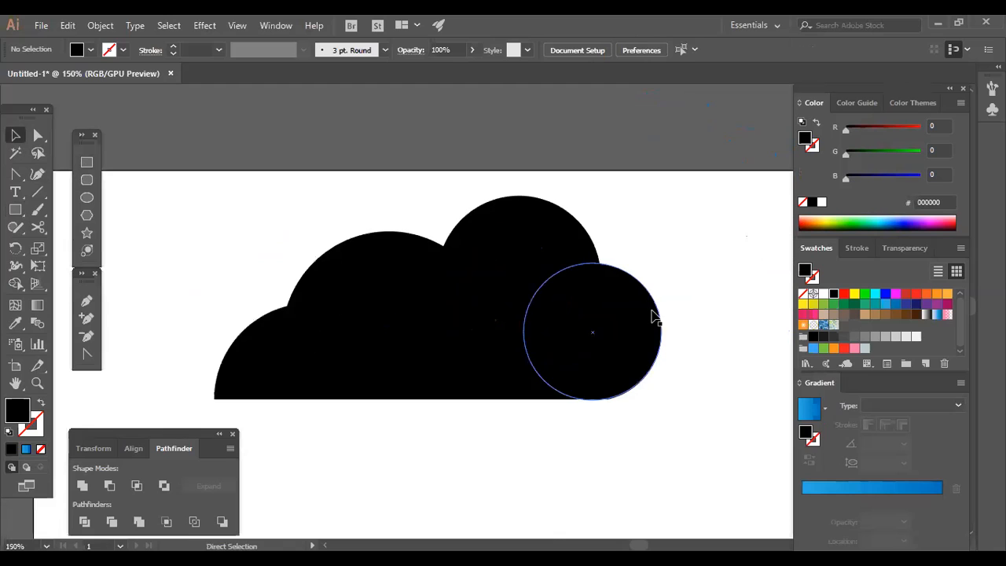
Shrink the cloud's topmost circle to about 132 px and lower it slightly to the left
{"action": "key", "text": "ctrl+equal"}
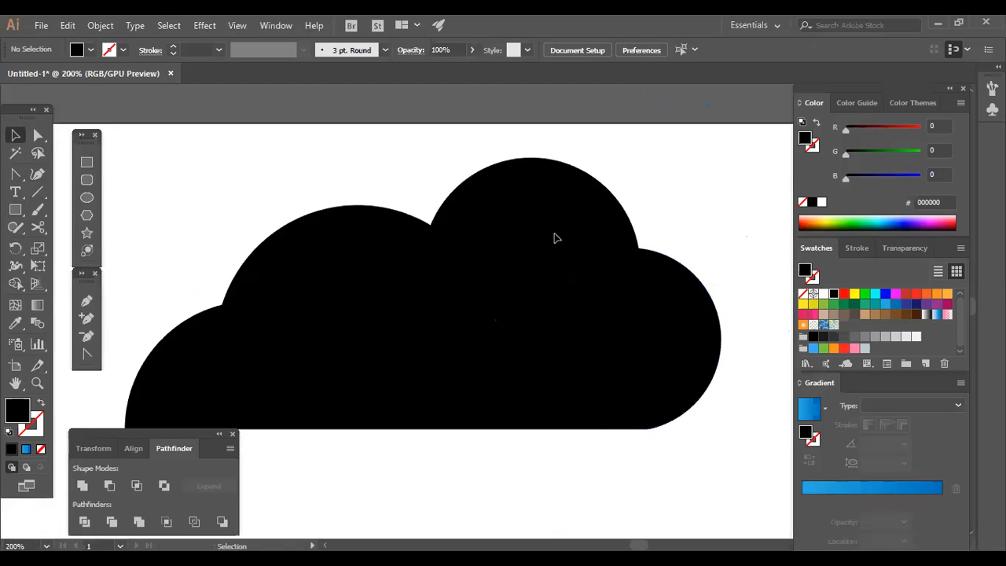
{"action": "left_click_drag", "start_coordinate": [555, 237], "coordinate": [553, 239]}
{"action": "left_click_drag", "start_coordinate": [629, 375], "coordinate": [618, 364]}
{"action": "left_click", "coordinate": [672, 193]}
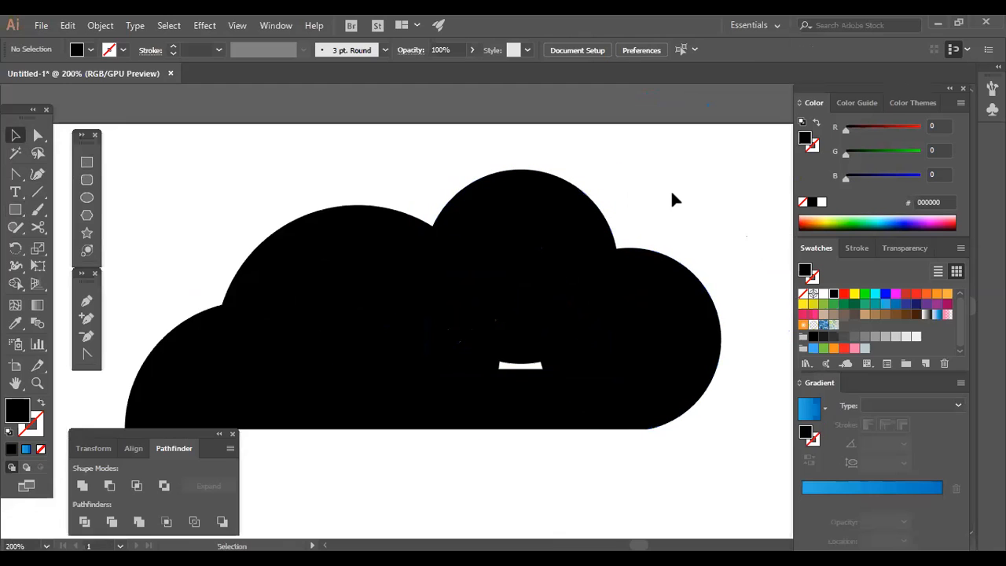
Extend the black base rectangle upward to about 122 px high to cover the gap under the topmost circle
{"action": "left_click", "coordinate": [519, 384]}
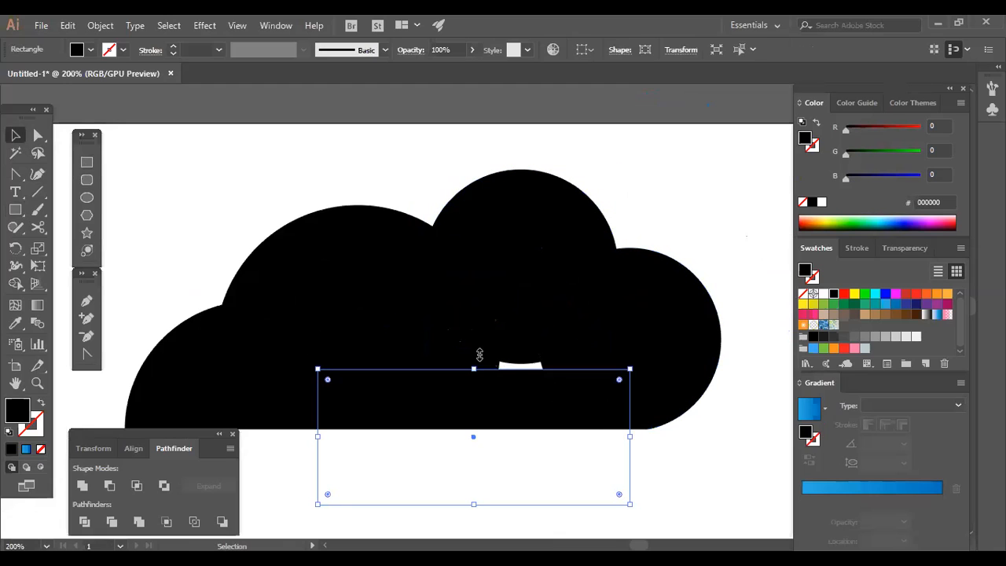
{"action": "left_click_drag", "start_coordinate": [473, 369], "coordinate": [486, 325]}
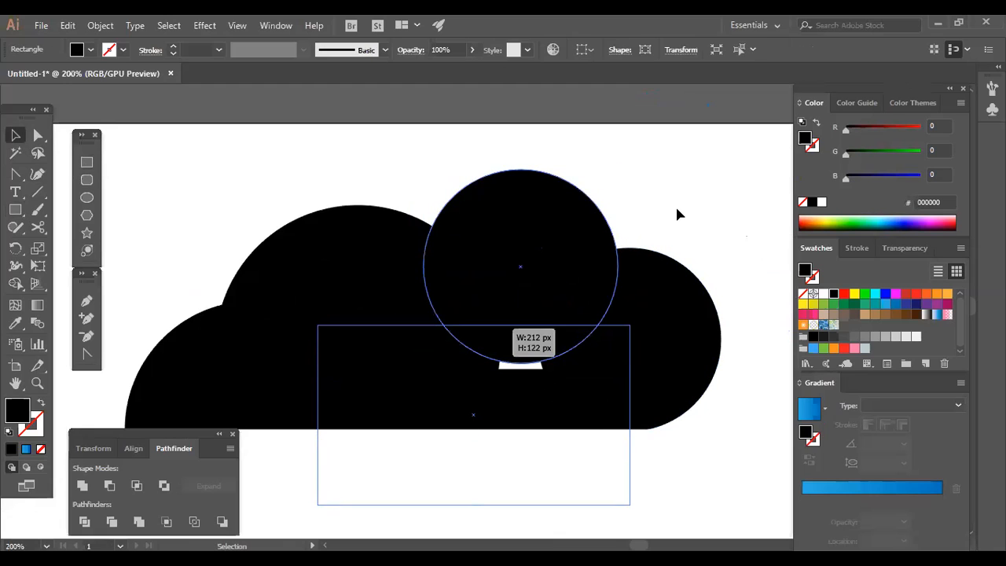
{"action": "left_click", "coordinate": [676, 209]}
{"action": "left_click_drag", "start_coordinate": [678, 207], "coordinate": [714, 189]}
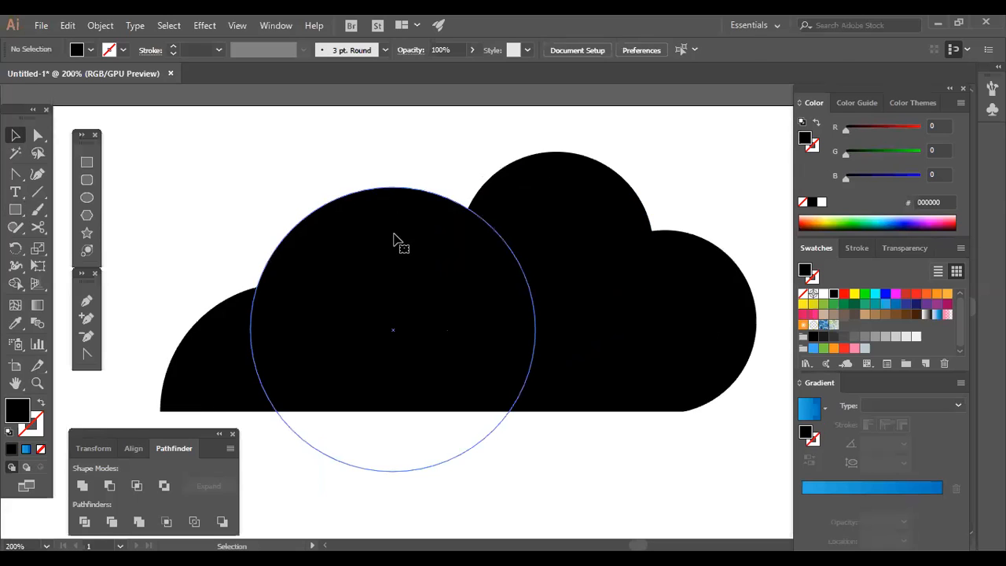
Shrink the large circle left of the topmost one to about 163 px and shift it slightly up and left
{"action": "left_click", "coordinate": [537, 330]}
{"action": "left_click_drag", "start_coordinate": [533, 330], "coordinate": [524, 331]}
{"action": "left_click_drag", "start_coordinate": [392, 246], "coordinate": [388, 239]}
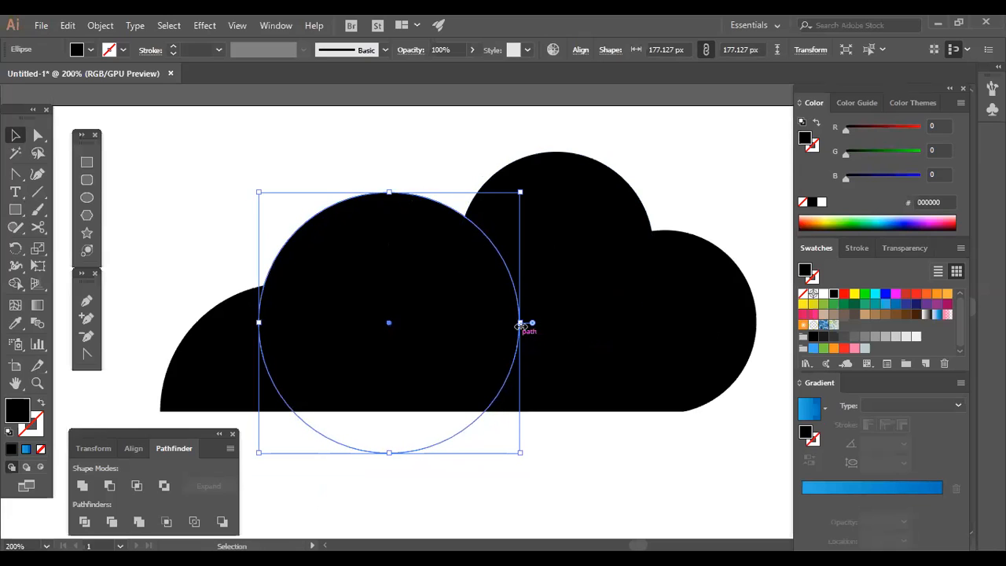
{"action": "left_click_drag", "start_coordinate": [520, 326], "coordinate": [510, 322]}
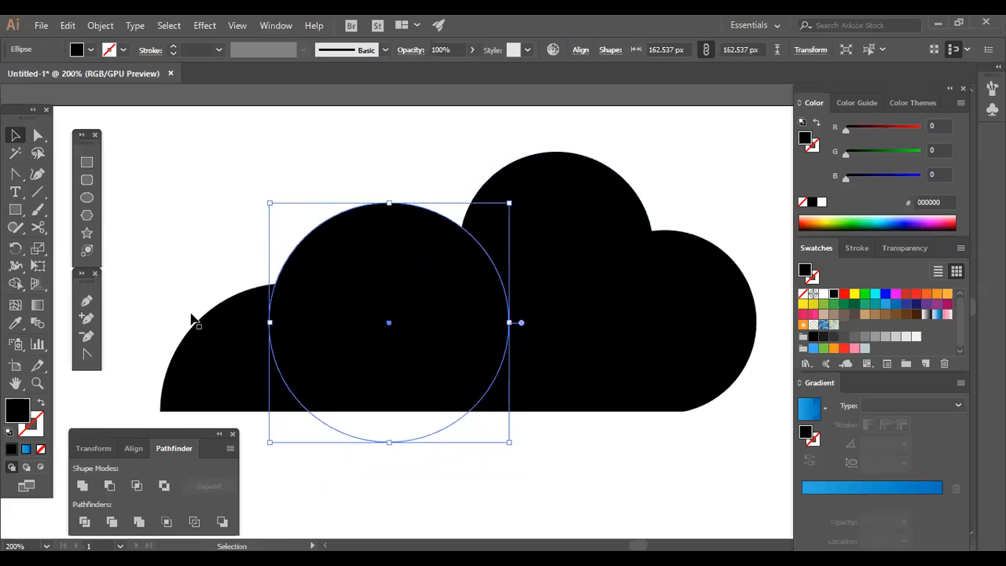
Try to shift the leftmost circle to the right, closer to its neighboring circle
{"action": "left_click_drag", "start_coordinate": [220, 359], "coordinate": [245, 359]}
{"action": "left_click", "coordinate": [210, 272]}
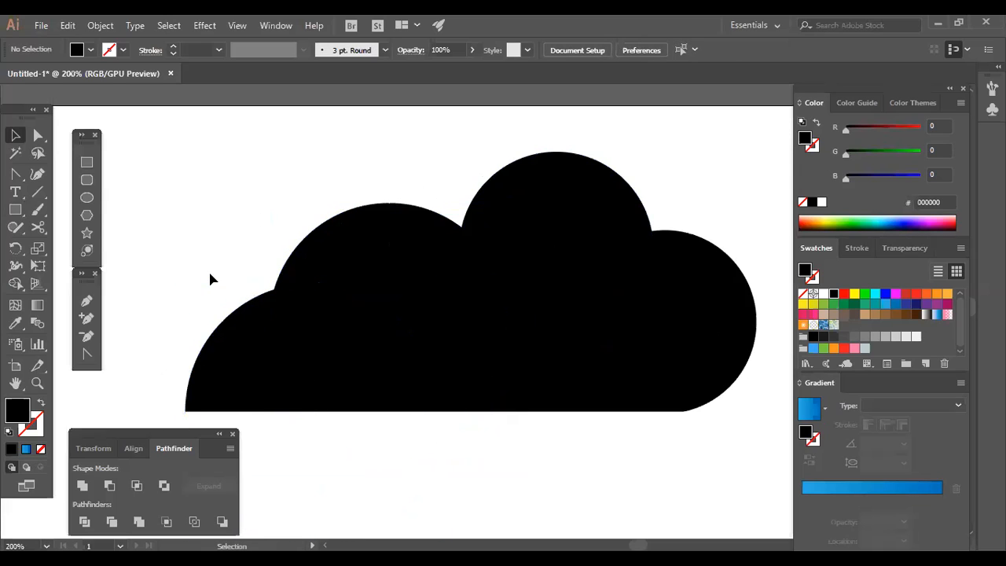
{"action": "key", "text": "ctrl+z"}
{"action": "left_click", "coordinate": [226, 269]}
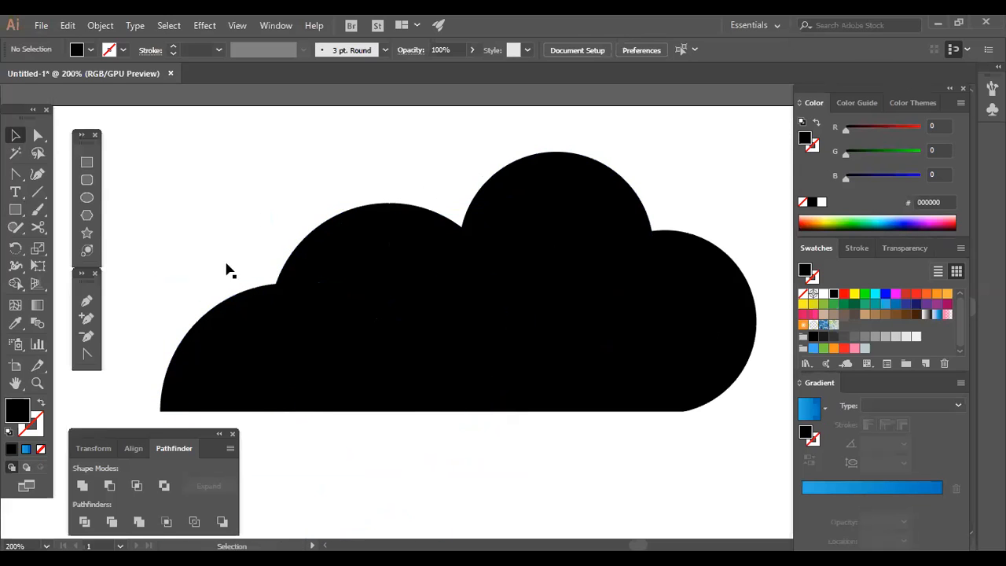
{"action": "left_click_drag", "start_coordinate": [279, 193], "coordinate": [262, 179]}
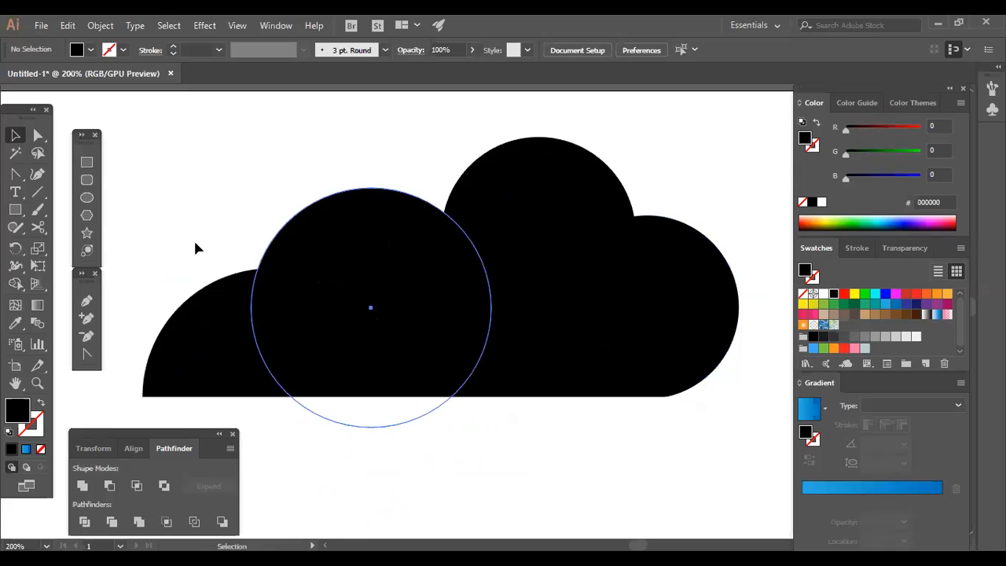
Raise the cloud's leftmost circle slightly
{"action": "left_click", "coordinate": [281, 316]}
{"action": "left_click", "coordinate": [213, 267]}
{"action": "left_click", "coordinate": [242, 312]}
{"action": "left_click", "coordinate": [213, 267]}
{"action": "left_click", "coordinate": [243, 318]}
{"action": "key", "text": "a"}
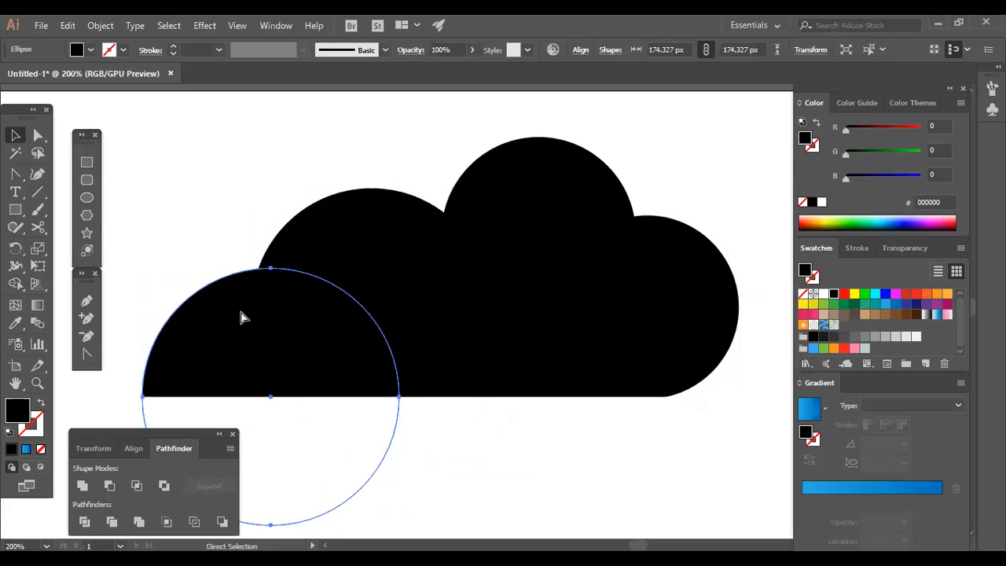
{"action": "left_click", "coordinate": [269, 337]}
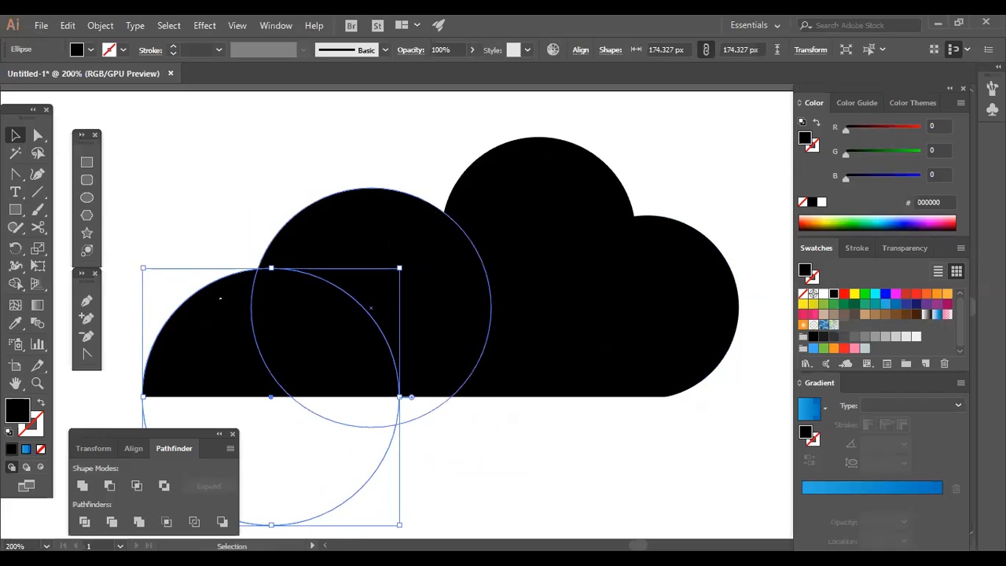
{"action": "left_click", "coordinate": [193, 259]}
{"action": "left_click_drag", "start_coordinate": [219, 313], "coordinate": [217, 307]}
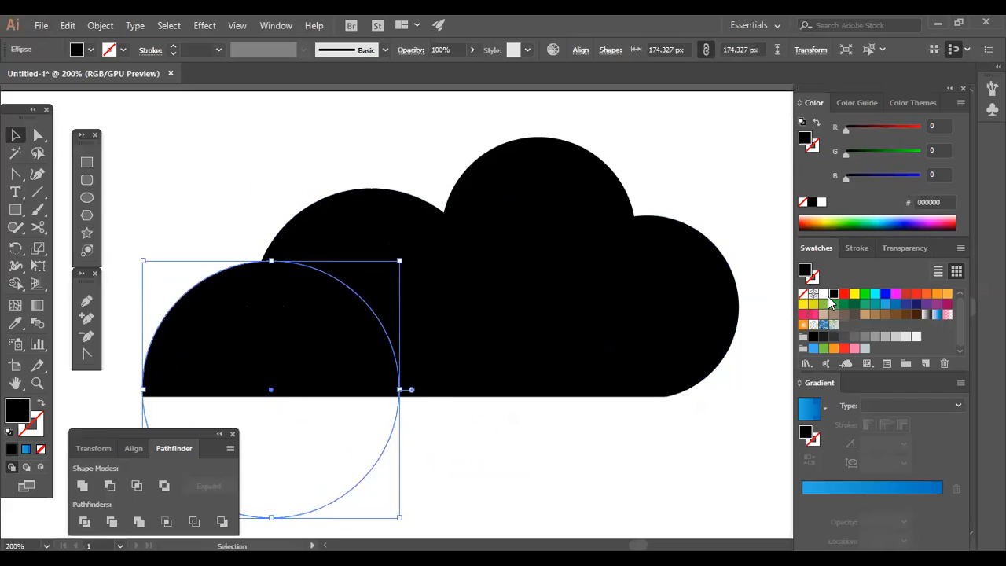
Try to fill the leftmost circle with white
{"action": "left_click", "coordinate": [822, 294]}
{"action": "key", "text": "ctrl+z"}
{"action": "left_click", "coordinate": [282, 147]}
{"action": "left_click", "coordinate": [247, 337]}
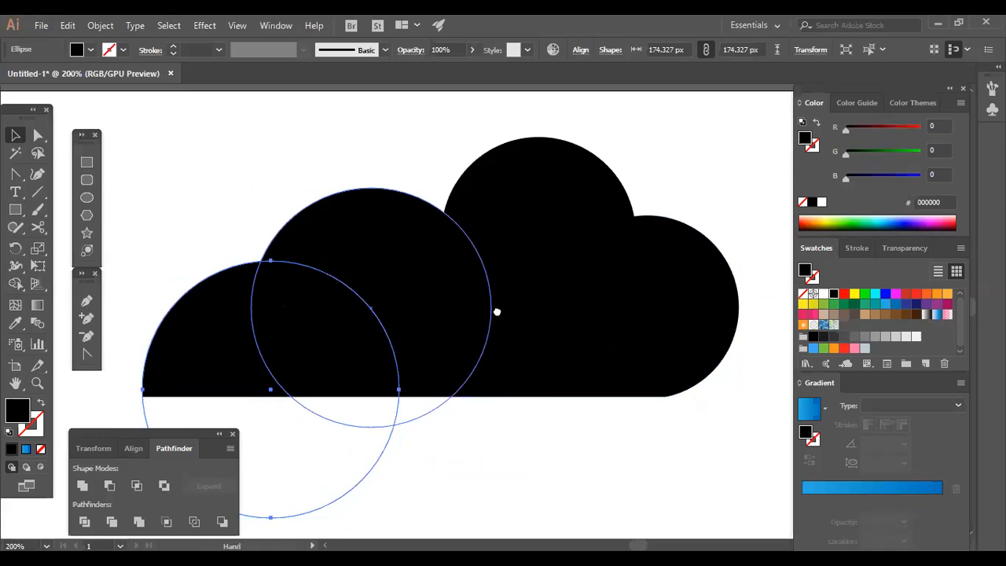
Send the second circle from the left to the back of the stack
{"action": "left_click_drag", "start_coordinate": [496, 313], "coordinate": [481, 220]}
{"action": "left_click", "coordinate": [402, 366]}
{"action": "left_click", "coordinate": [279, 281]}
{"action": "right_click", "coordinate": [315, 178]}
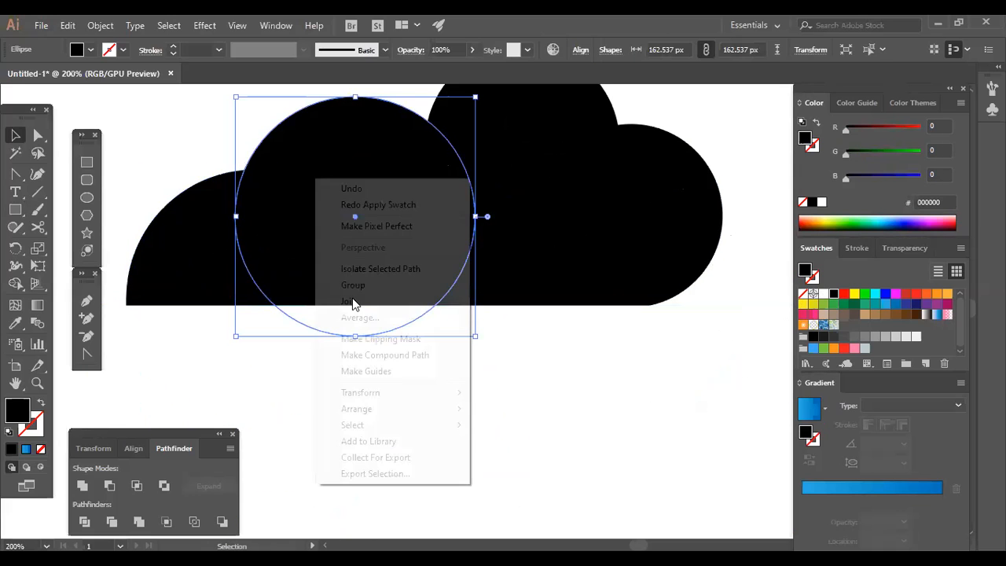
{"action": "mouse_move", "coordinate": [374, 397]}
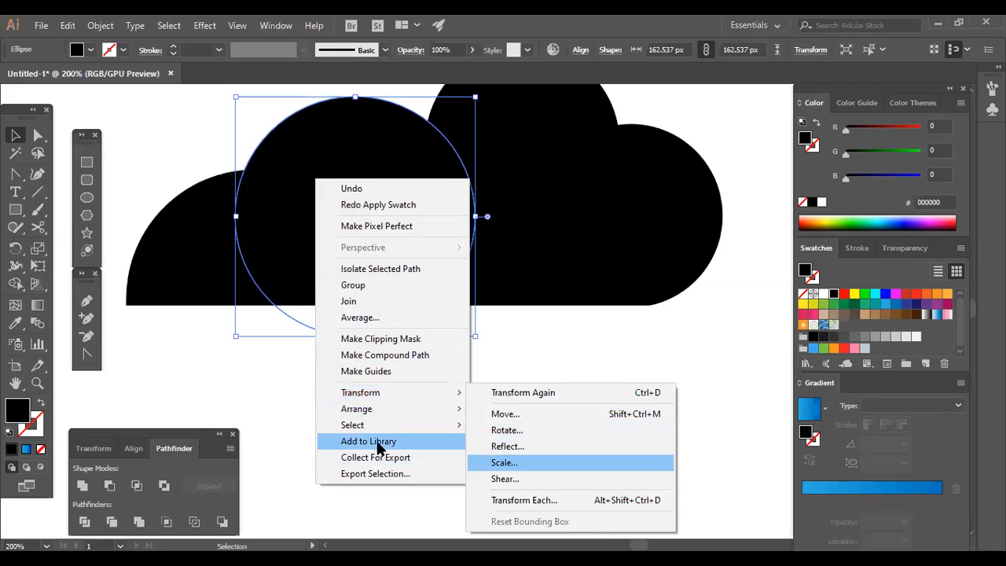
{"action": "mouse_move", "coordinate": [389, 413]}
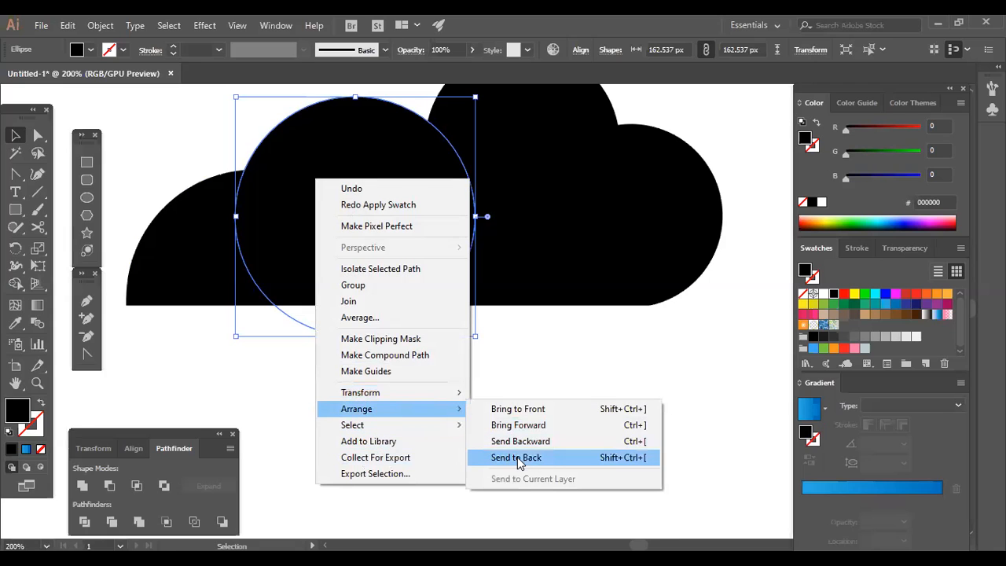
{"action": "left_click", "coordinate": [223, 219]}
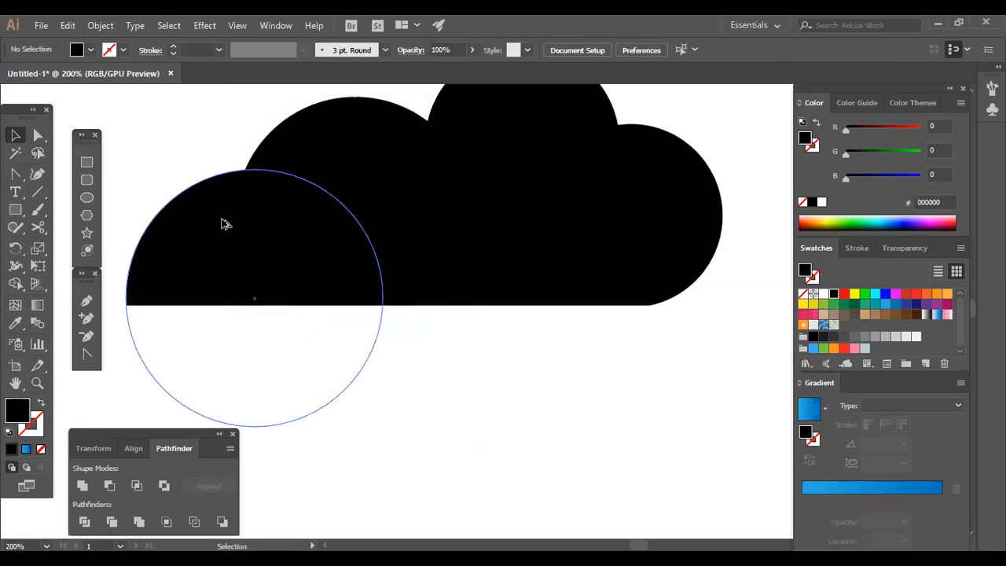
Try to use an offset white-filled copy of the leftmost circle as a separator
{"action": "left_click_drag", "start_coordinate": [224, 221], "coordinate": [219, 218]}
{"action": "left_click_drag", "start_coordinate": [279, 246], "coordinate": [279, 246]}
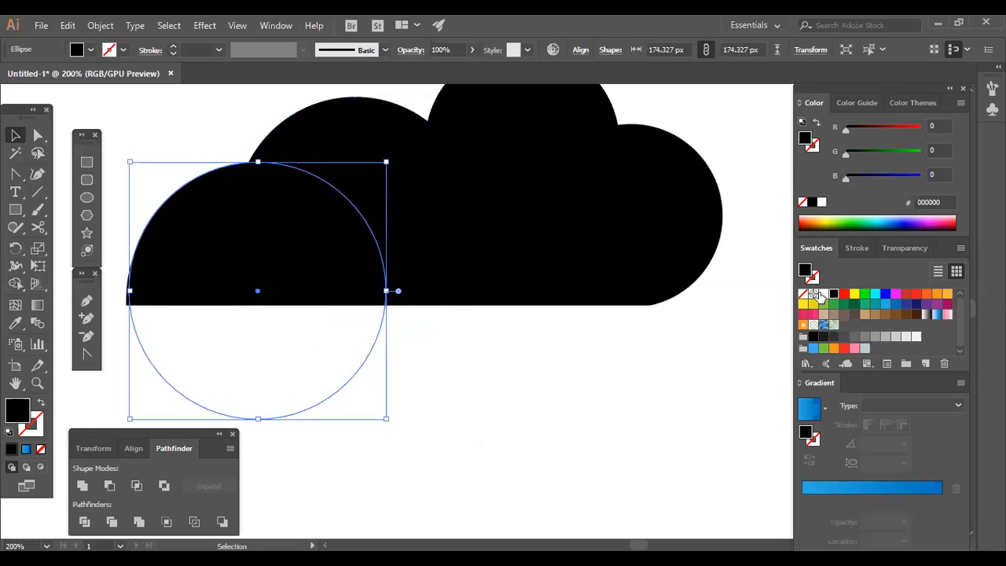
{"action": "left_click", "coordinate": [823, 293]}
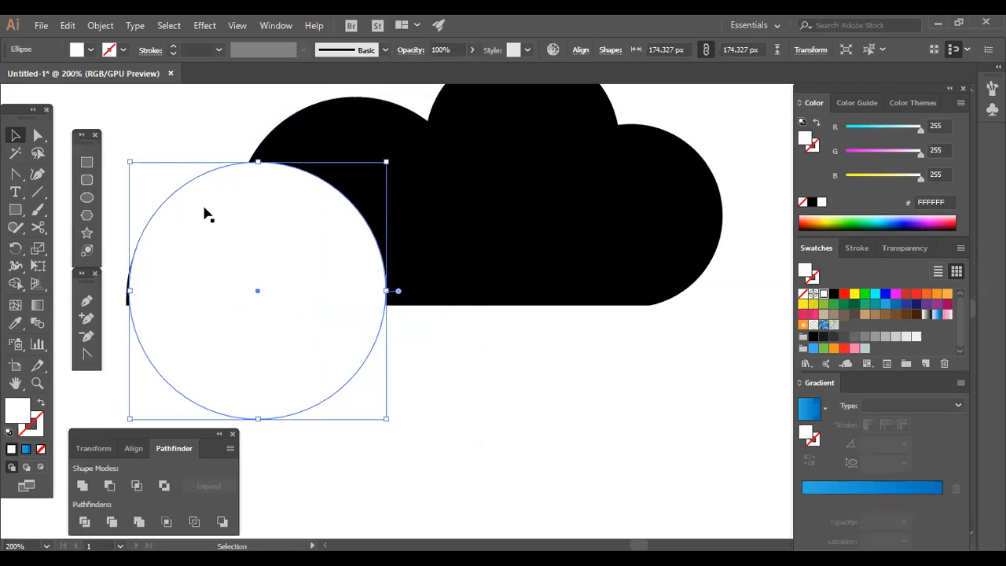
{"action": "key", "text": "ctrl+z"}
{"action": "key", "text": "ctrl+z"}
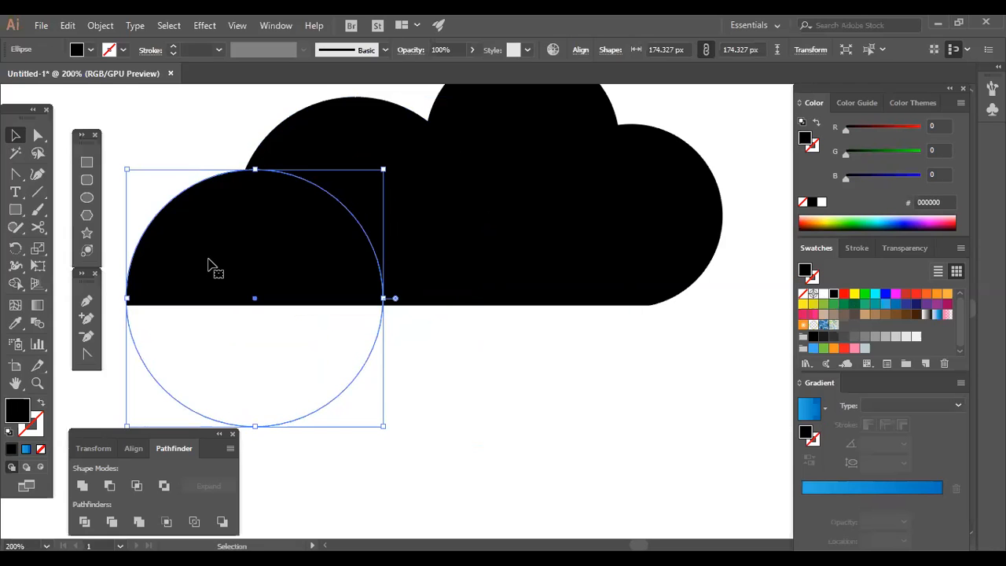
Duplicate the leftmost circle behind itself, nudge the copy upward, and fill it with white as a crescent-shaped separator
{"action": "key", "text": "a"}
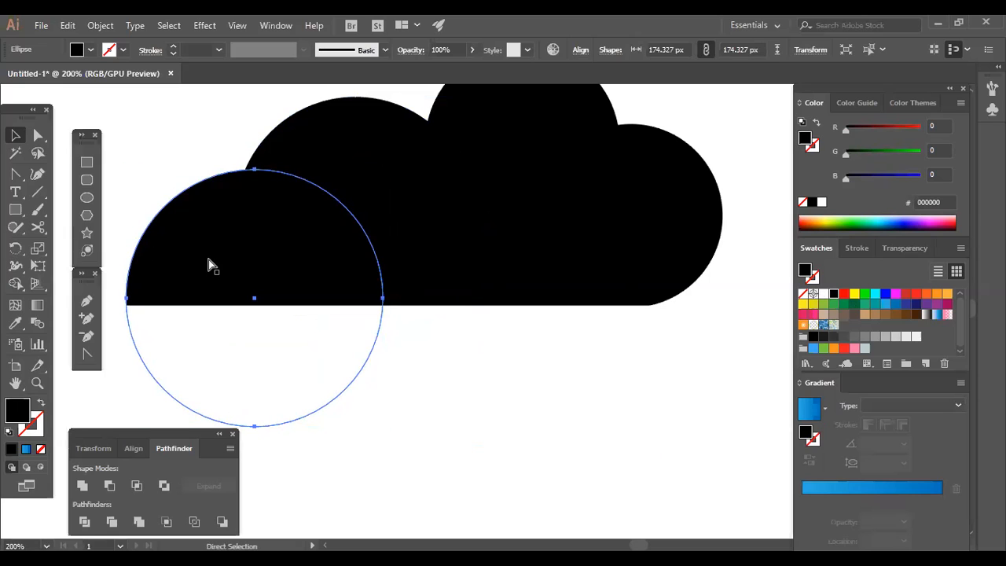
{"action": "key", "text": "v"}
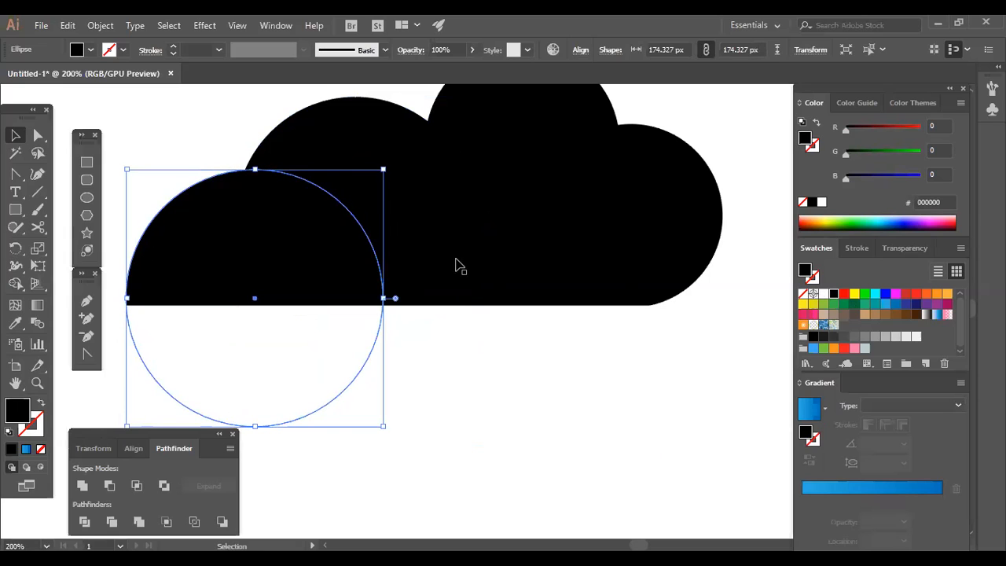
{"action": "key", "text": "Up"}
{"action": "key", "text": "Up"}
{"action": "key", "text": "Up"}
{"action": "key", "text": "Up"}
{"action": "key", "text": "Up"}
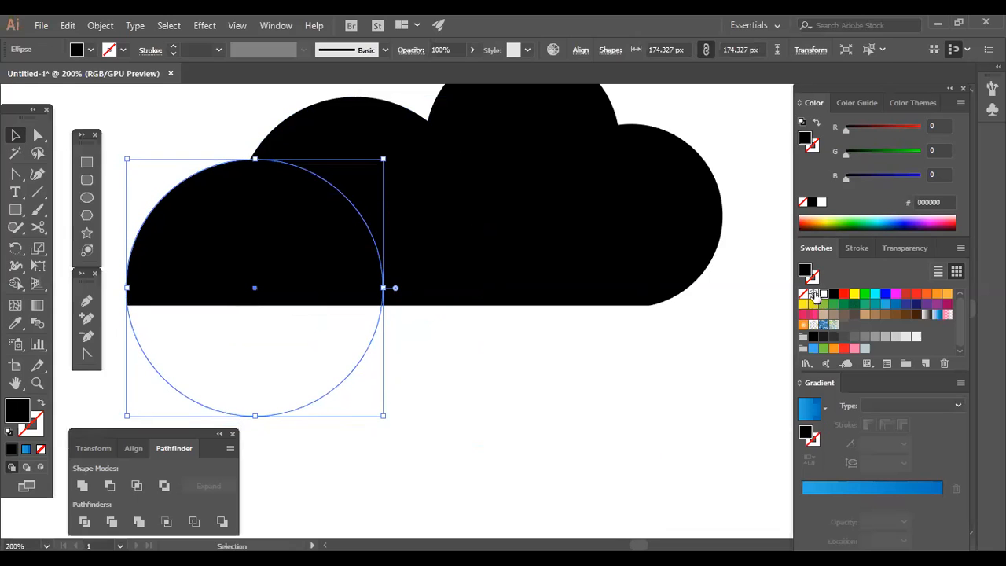
{"action": "left_click", "coordinate": [823, 293]}
{"action": "left_click", "coordinate": [738, 307]}
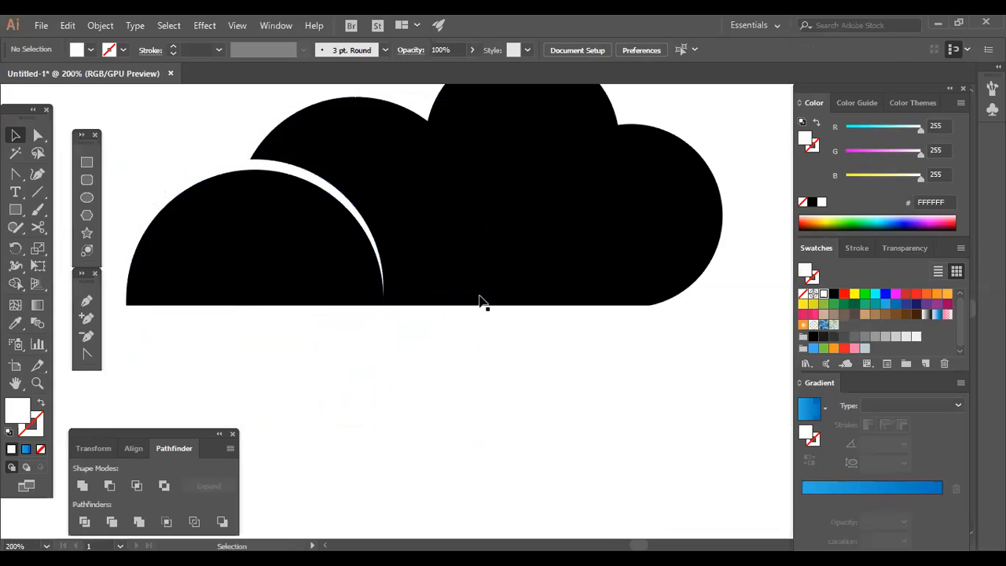
Nudge the white copy behind the leftmost circle farther left and up to widen the white crescent
{"action": "left_click", "coordinate": [242, 153]}
{"action": "key", "text": "Left"}
{"action": "key", "text": "Left"}
{"action": "key", "text": "Left"}
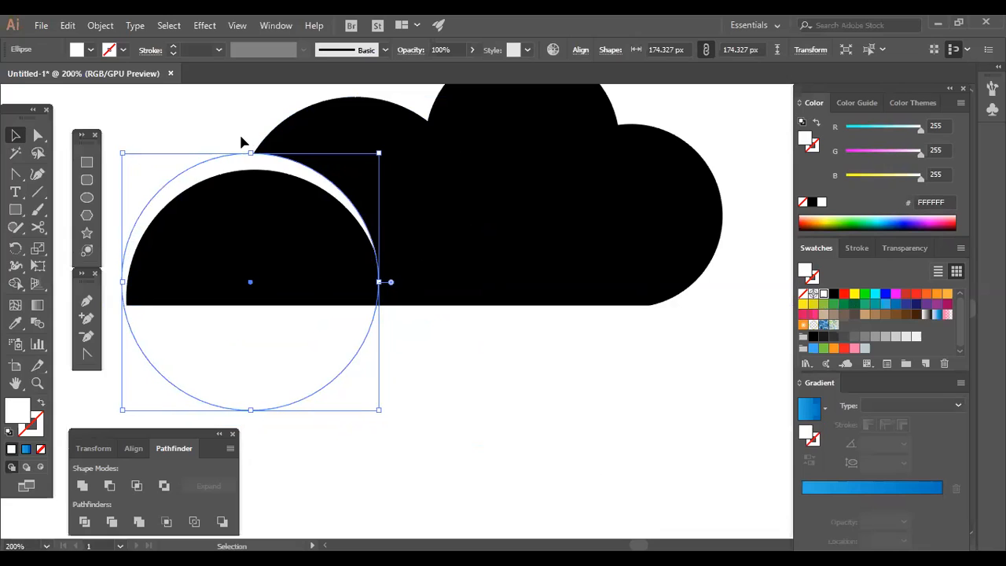
{"action": "key", "text": "Up"}
{"action": "key", "text": "Up"}
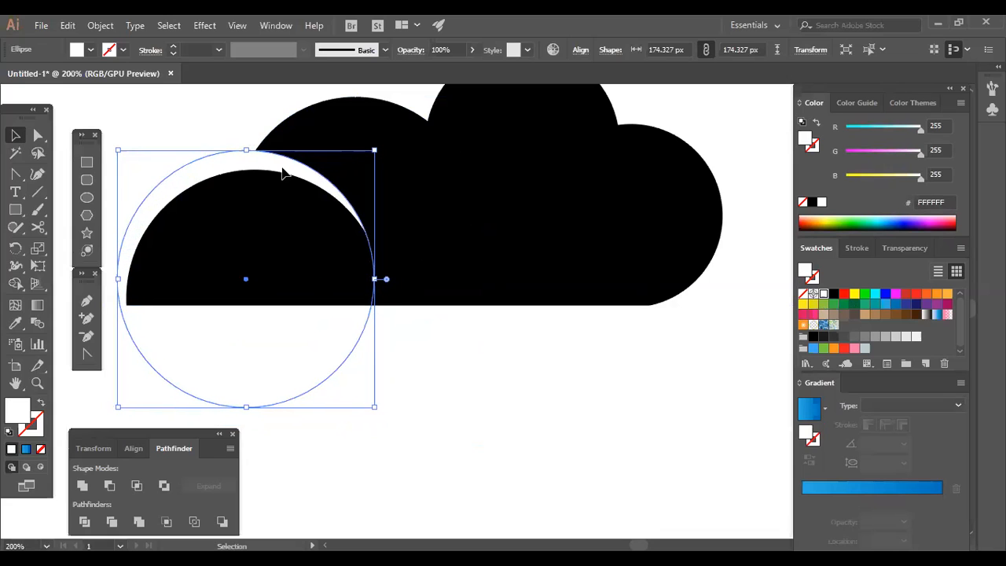
{"action": "left_click", "coordinate": [606, 388]}
Send the cloud's topmost circle to the back and deselect it
{"action": "left_click_drag", "start_coordinate": [521, 393], "coordinate": [550, 481]}
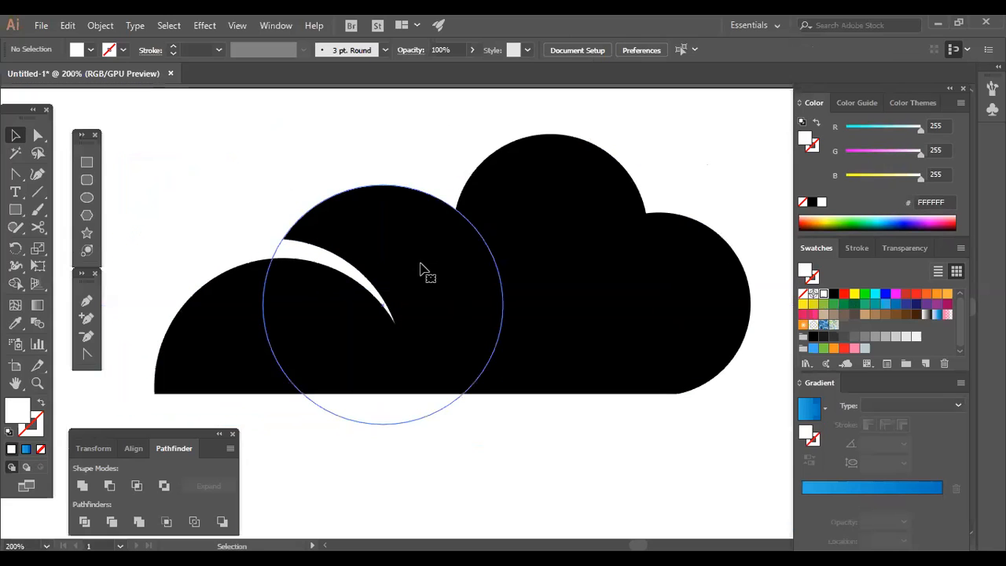
{"action": "right_click", "coordinate": [524, 204]}
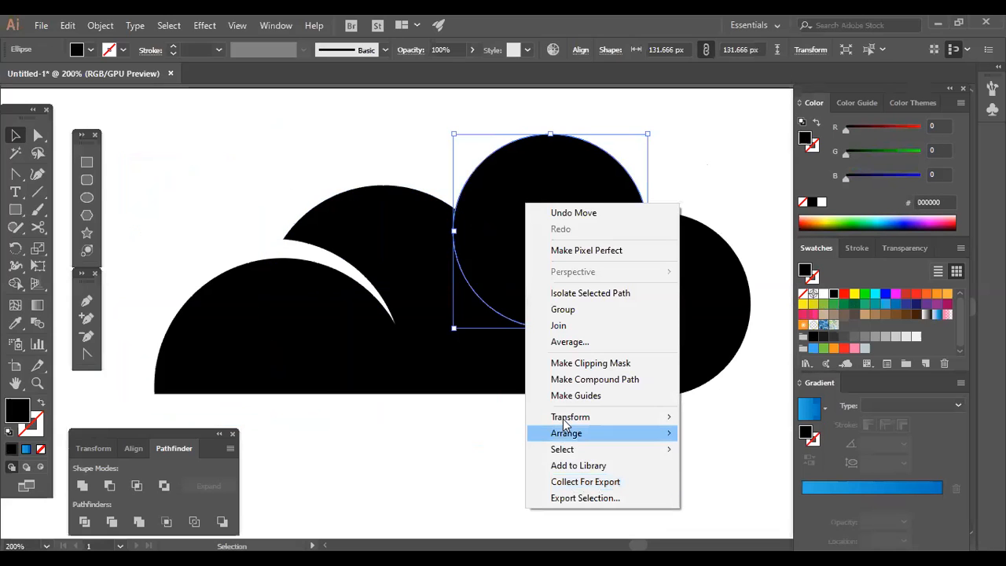
{"action": "mouse_move", "coordinate": [564, 417]}
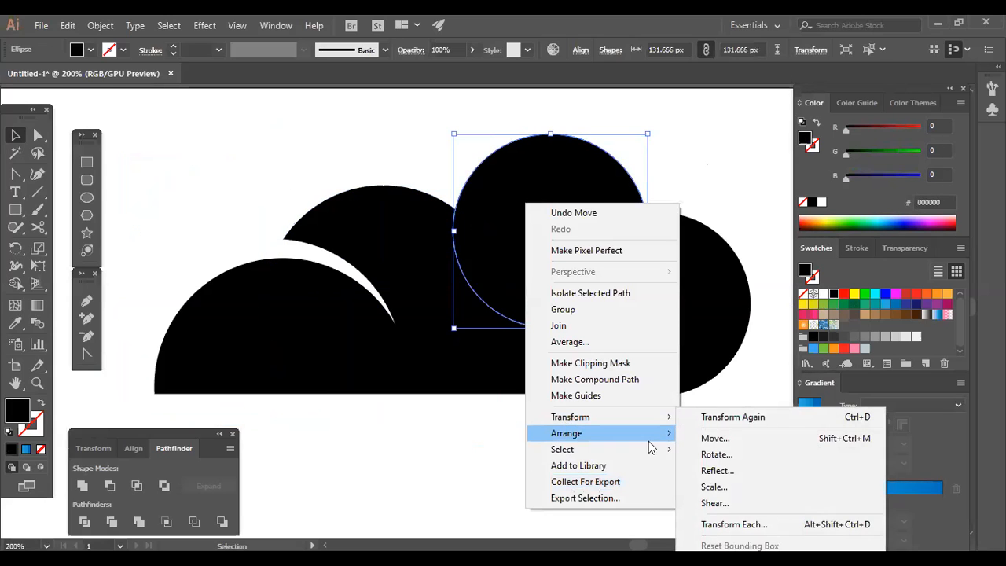
{"action": "left_click", "coordinate": [734, 481]}
{"action": "key", "text": "ctrl+shift+a"}
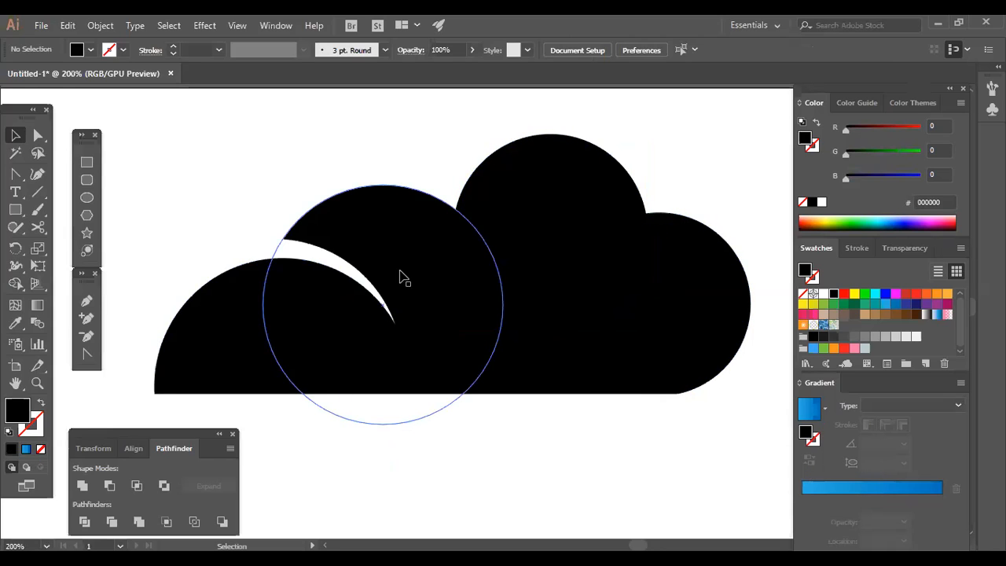
Duplicate the second circle from the left behind itself, nudge the copy upward, and fill it with white
{"action": "left_click", "coordinate": [370, 236]}
{"action": "key", "text": "v"}
{"action": "key", "text": "Up"}
{"action": "key", "text": "Up"}
{"action": "key", "text": "Up"}
{"action": "key", "text": "Up"}
{"action": "key", "text": "Up"}
{"action": "key", "text": "Up"}
{"action": "left_click", "coordinate": [824, 294]}
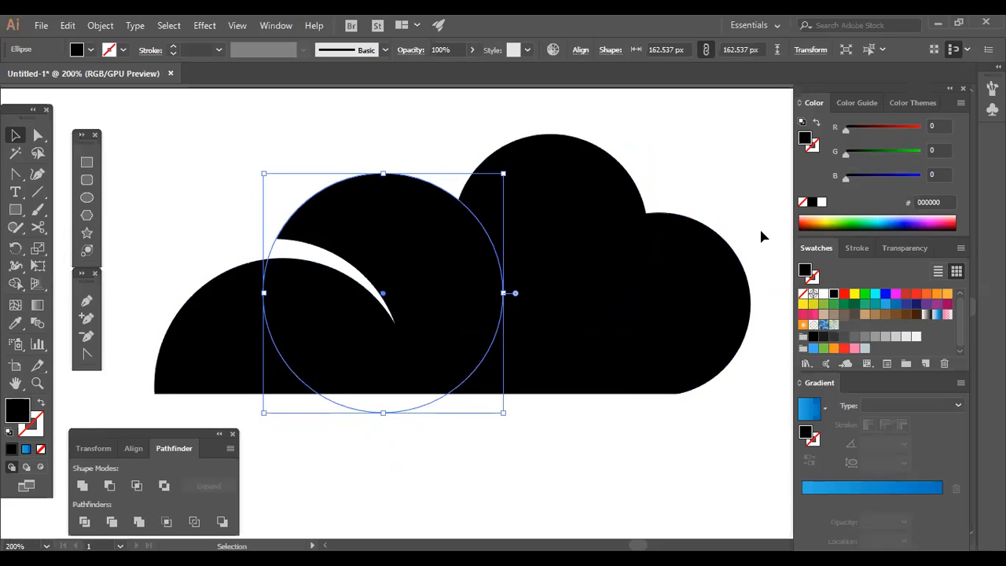
{"action": "left_click", "coordinate": [721, 173]}
{"action": "scroll", "coordinate": [338, 170], "scroll_direction": "right", "scroll_amount": 3}
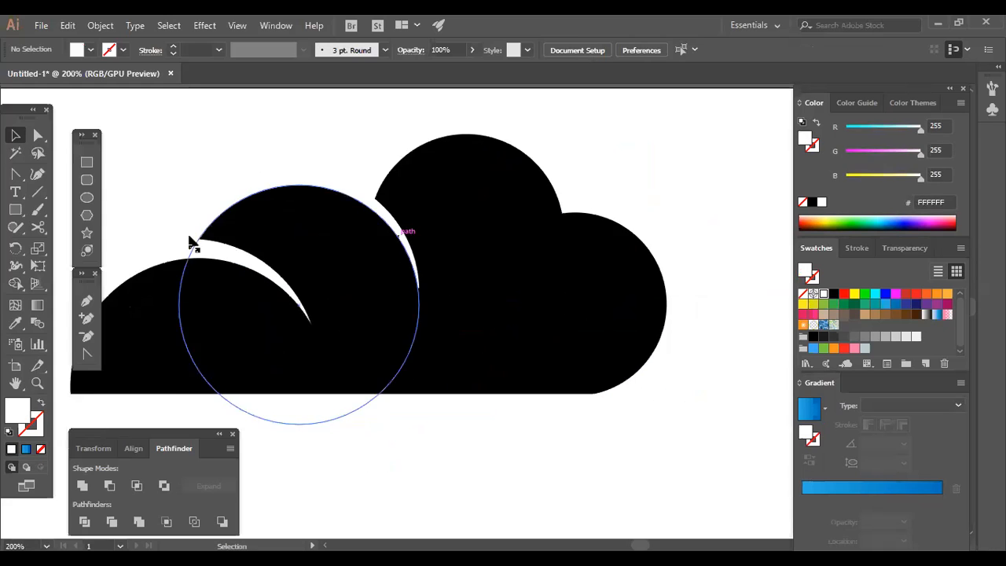
{"action": "left_click", "coordinate": [325, 419]}
{"action": "left_click", "coordinate": [191, 405]}
{"action": "scroll", "coordinate": [451, 267], "scroll_direction": "down", "scroll_amount": 3}
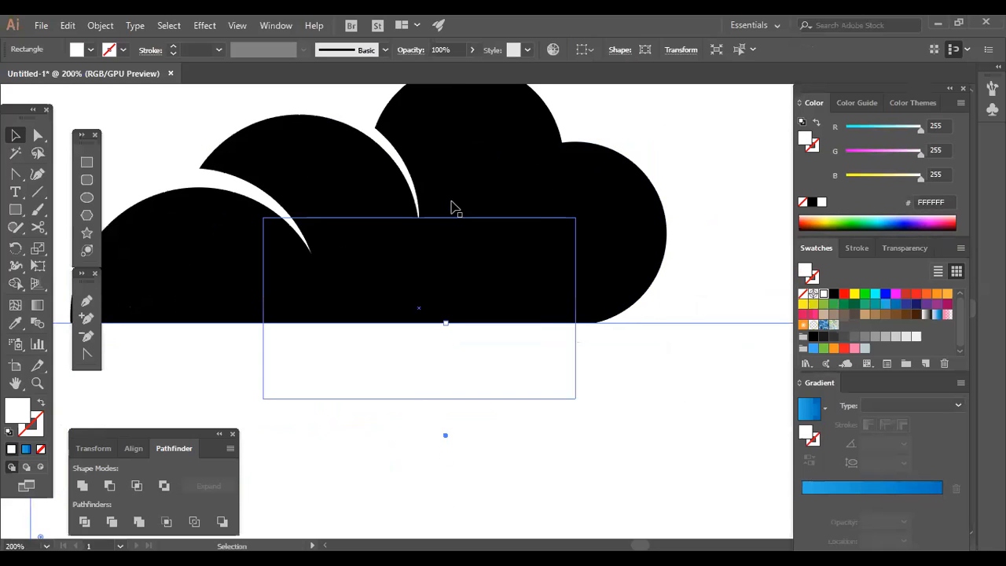
{"action": "left_click", "coordinate": [715, 260]}
{"action": "left_click_drag", "start_coordinate": [718, 207], "coordinate": [699, 271]}
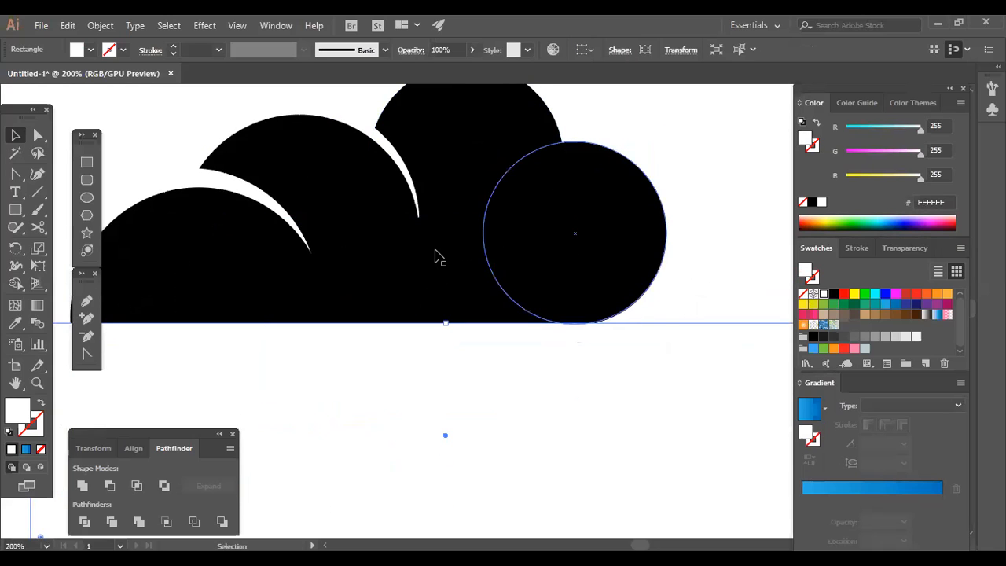
Duplicate the cloud's tallest circle in place and nudge the copy slightly upward
{"action": "left_click", "coordinate": [457, 193]}
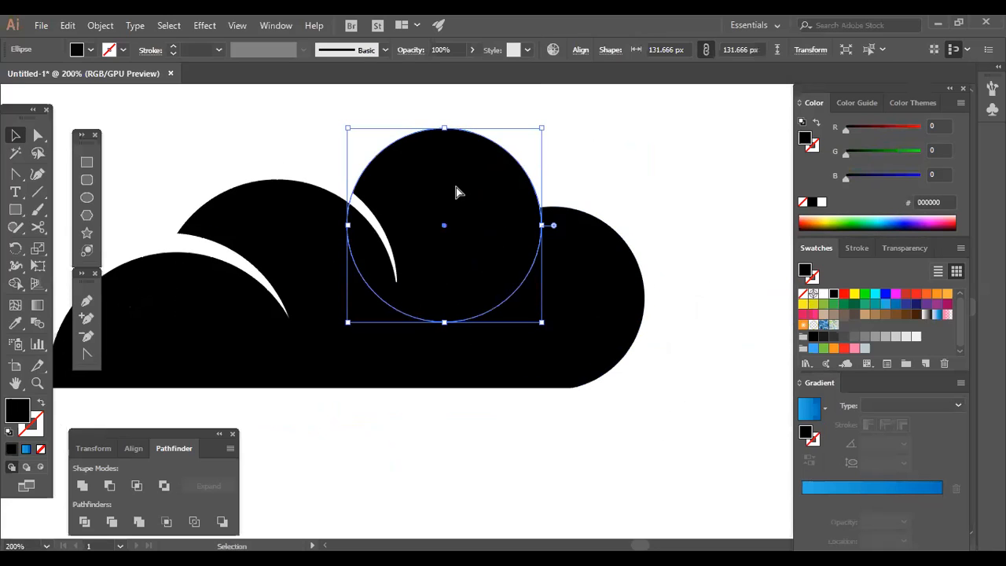
{"action": "key", "text": "ctrl"}
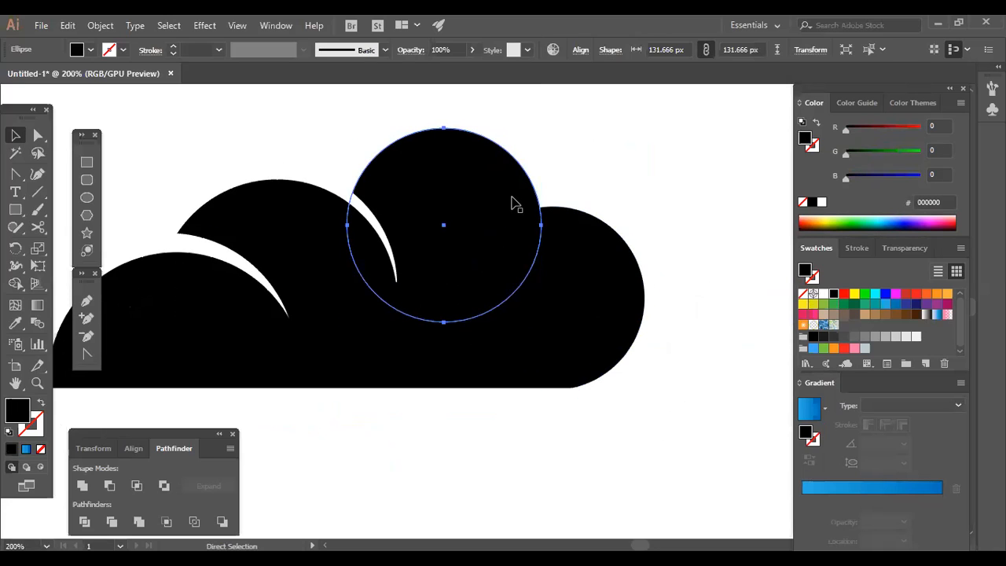
{"action": "key", "text": "Up"}
{"action": "key", "text": "Up"}
{"action": "key", "text": "Up"}
{"action": "key", "text": "Up"}
{"action": "key", "text": "Up"}
{"action": "key", "text": "Up"}
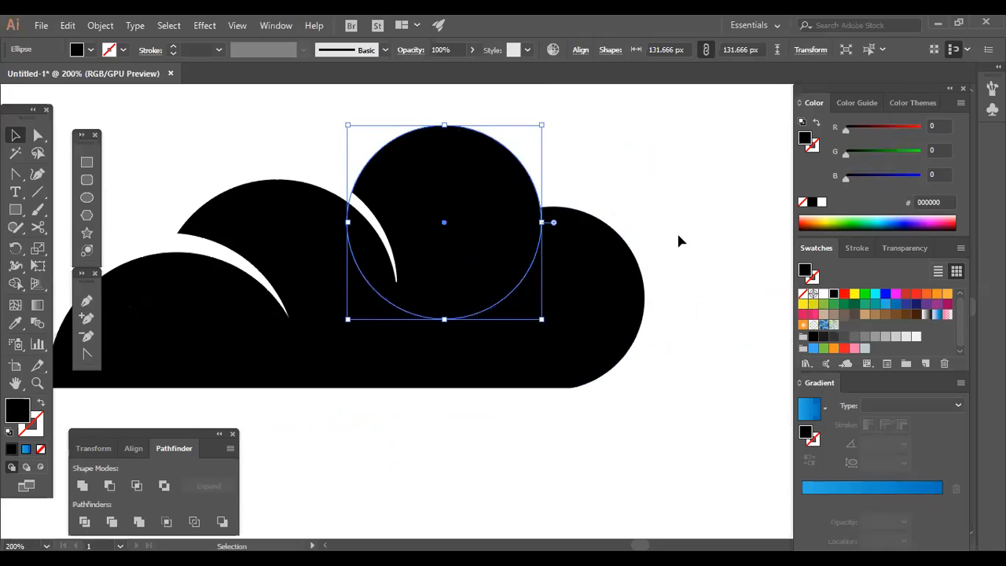
Nudge the copied circle to the right and fill it with white
{"action": "key", "text": "Right"}
{"action": "key", "text": "Right"}
{"action": "key", "text": "Right"}
{"action": "key", "text": "Right"}
{"action": "key", "text": "Right"}
{"action": "key", "text": "Right"}
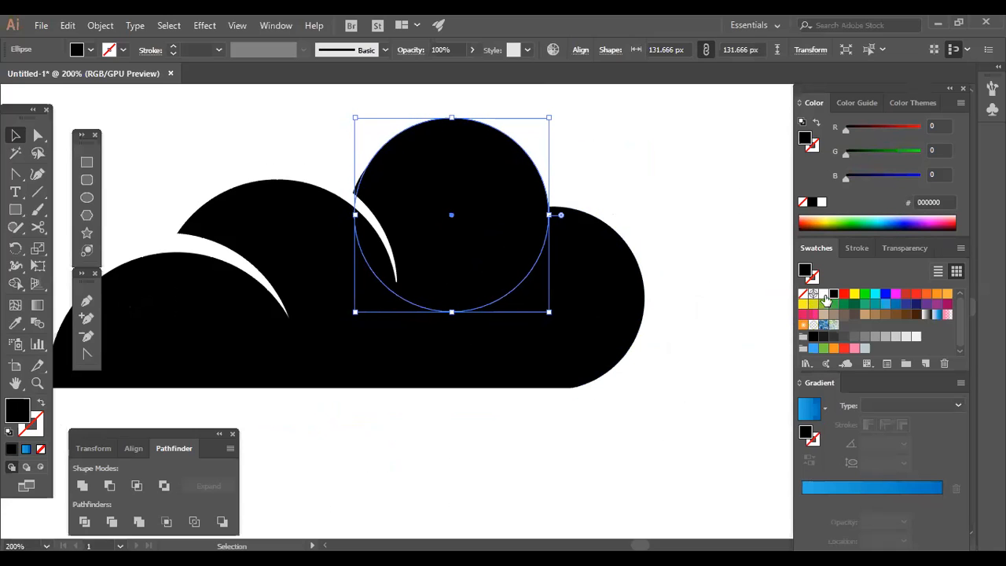
{"action": "left_click", "coordinate": [824, 298]}
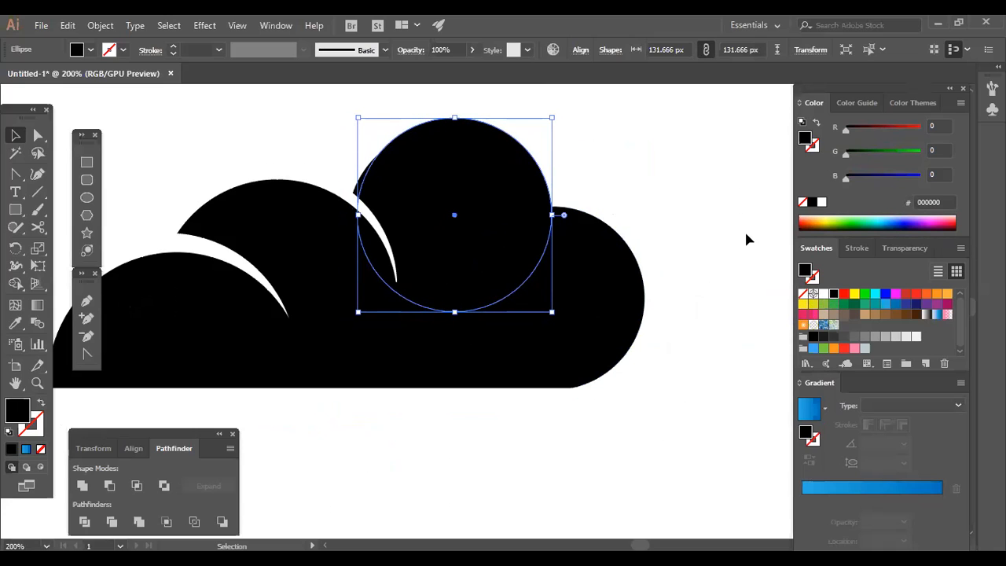
Send the rightmost black circle to the back, behind the white copy of the tallest circle
{"action": "right_click", "coordinate": [618, 286]}
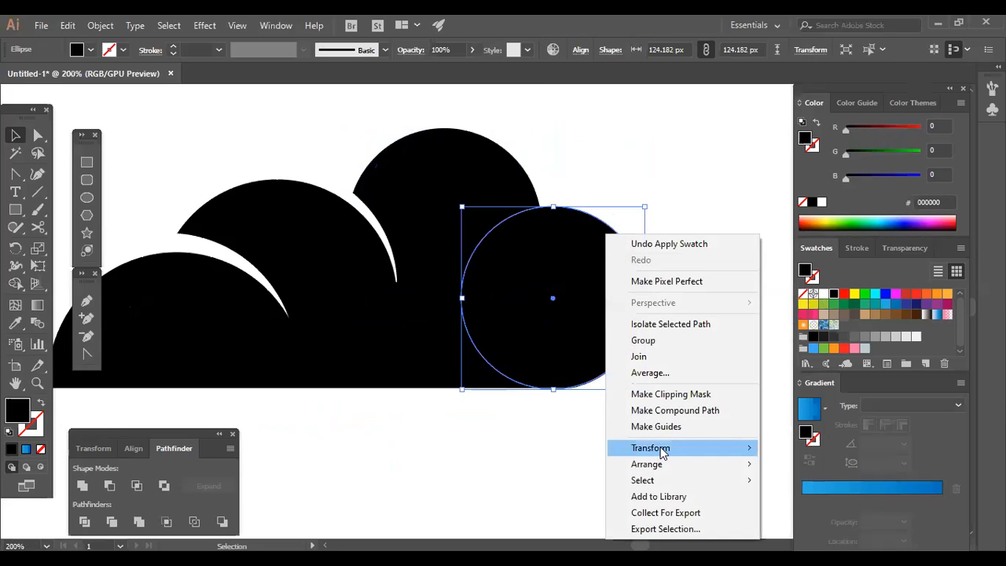
{"action": "mouse_move", "coordinate": [648, 464]}
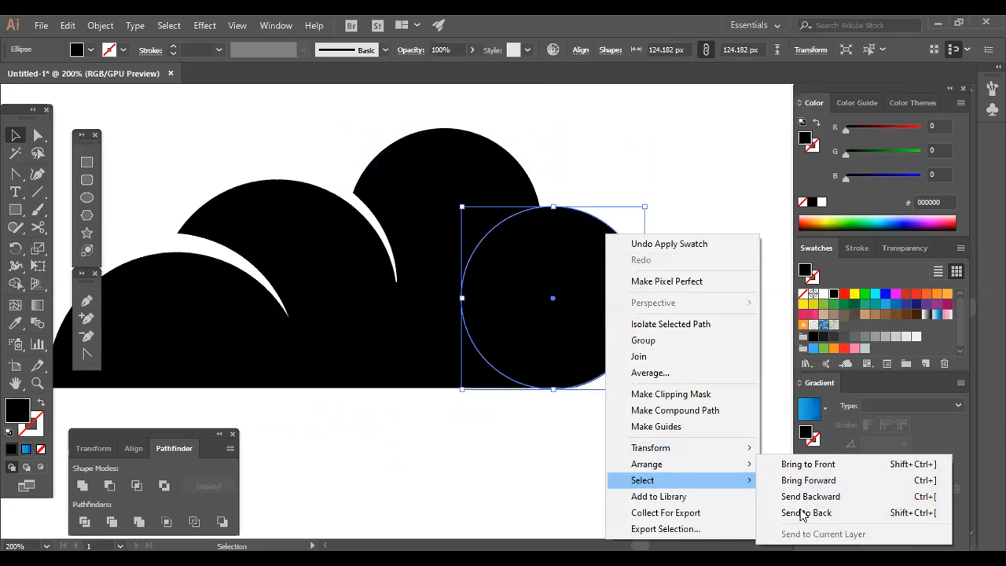
{"action": "left_click", "coordinate": [805, 512]}
{"action": "left_click", "coordinate": [658, 261]}
Send the black base rectangle behind the white circle so that the crescent gap beside the rightmost circle extends further down
{"action": "left_click", "coordinate": [452, 298]}
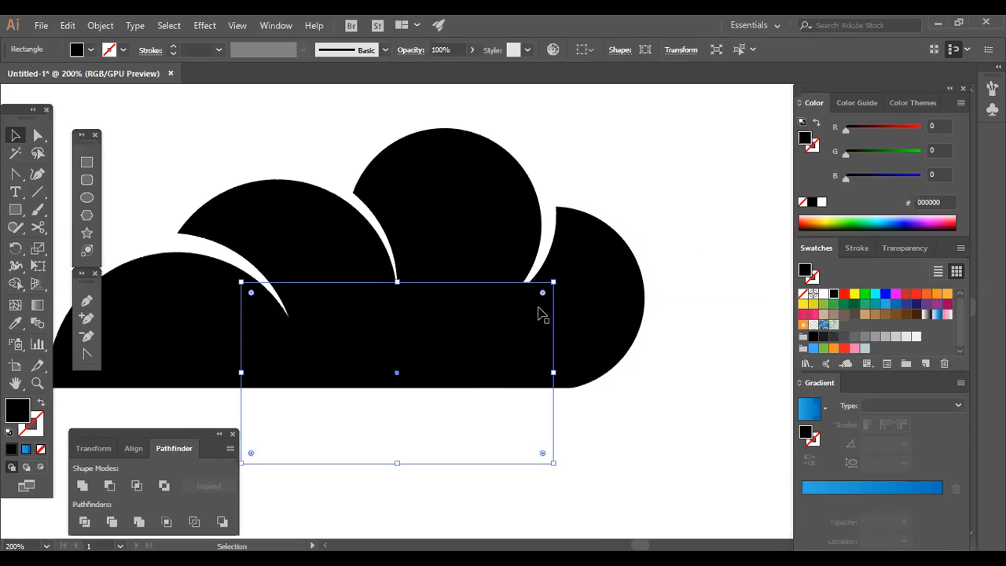
{"action": "left_click", "coordinate": [680, 324]}
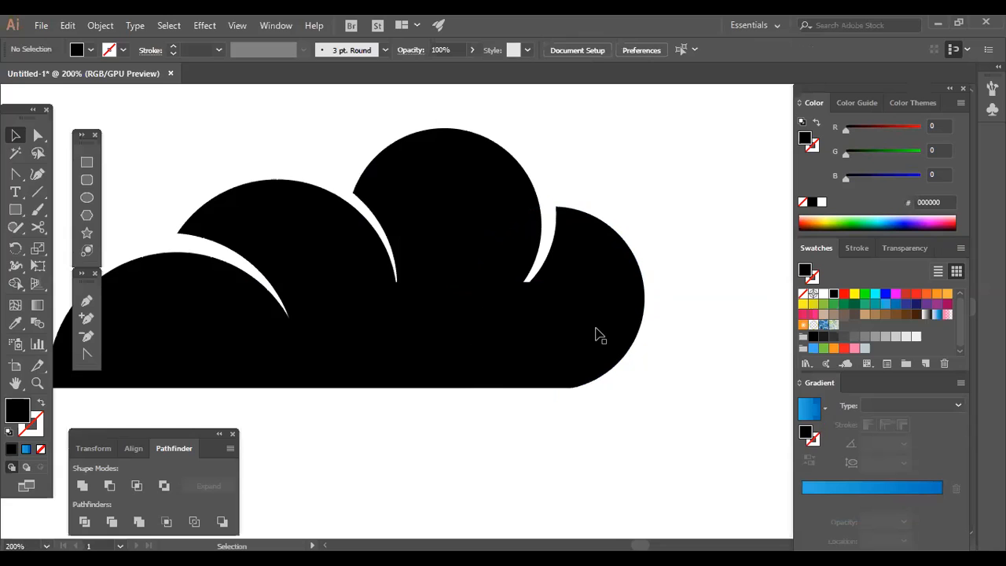
{"action": "left_click", "coordinate": [598, 333]}
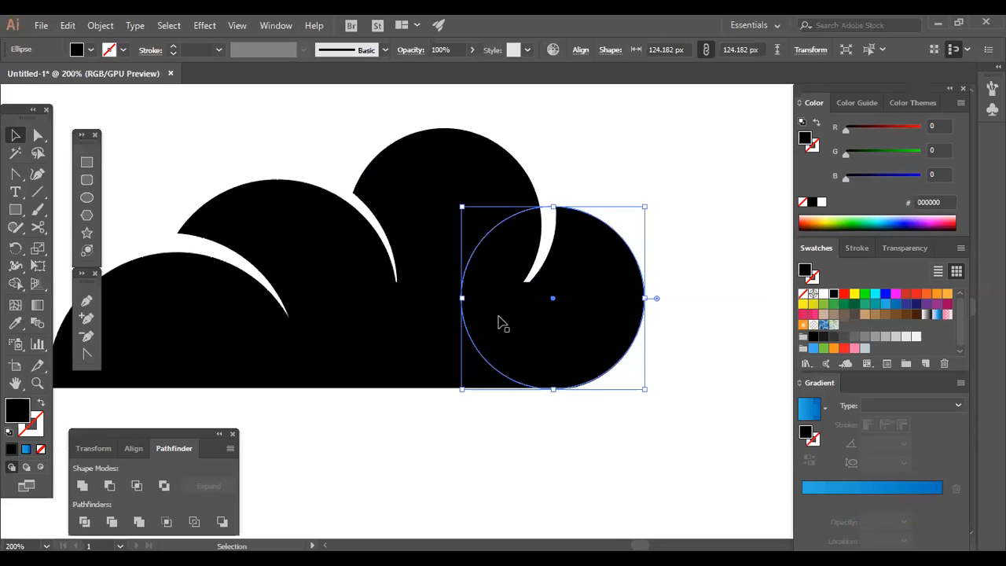
{"action": "left_click", "coordinate": [497, 323], "text": "shift"}
{"action": "right_click", "coordinate": [672, 263]}
{"action": "mouse_move", "coordinate": [534, 240]}
{"action": "left_click", "coordinate": [708, 290]}
{"action": "left_click", "coordinate": [708, 287]}
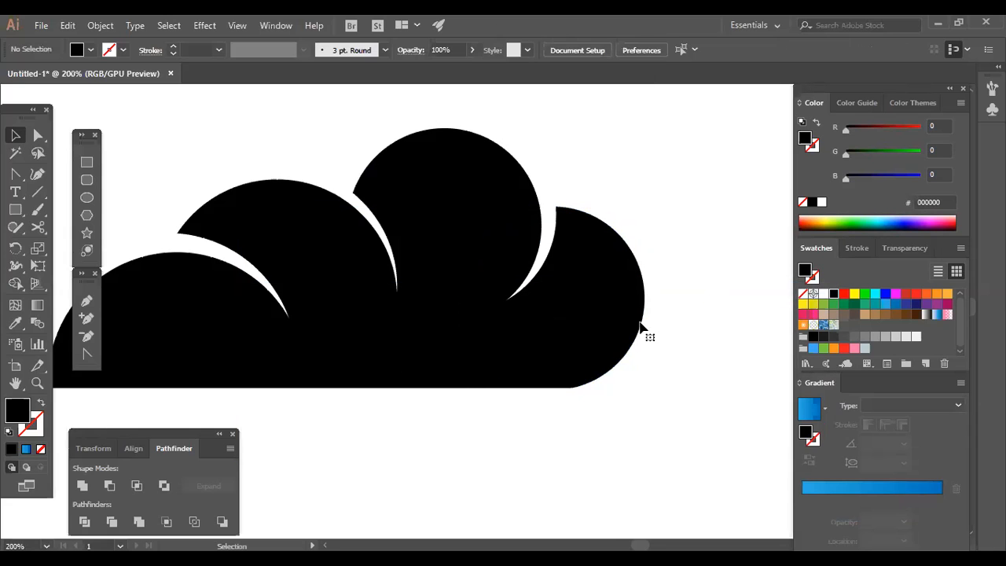
{"action": "left_click", "coordinate": [584, 327]}
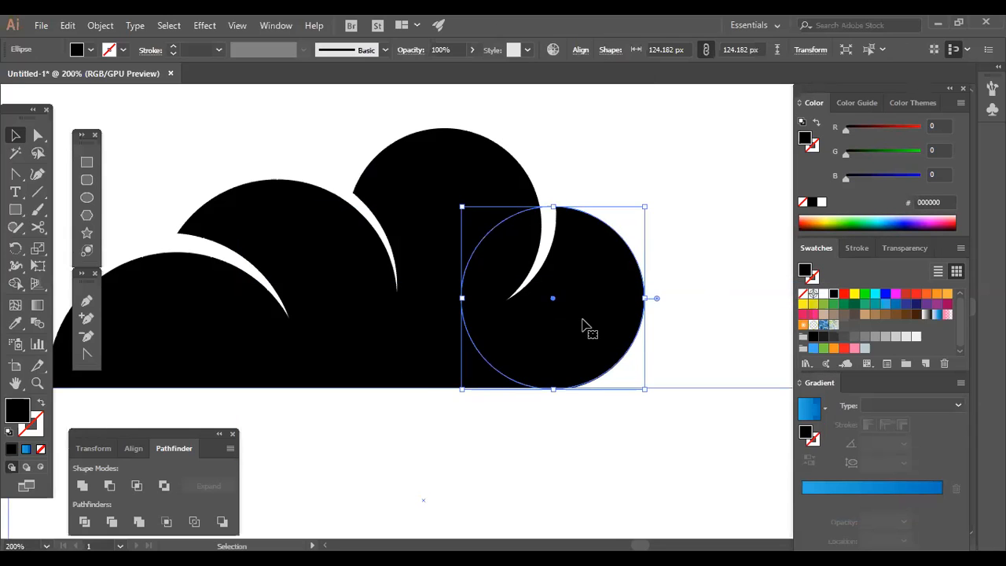
{"action": "key", "text": "Delete"}
{"action": "key", "text": "ctrl+z"}
{"action": "key", "text": "ctrl+z"}
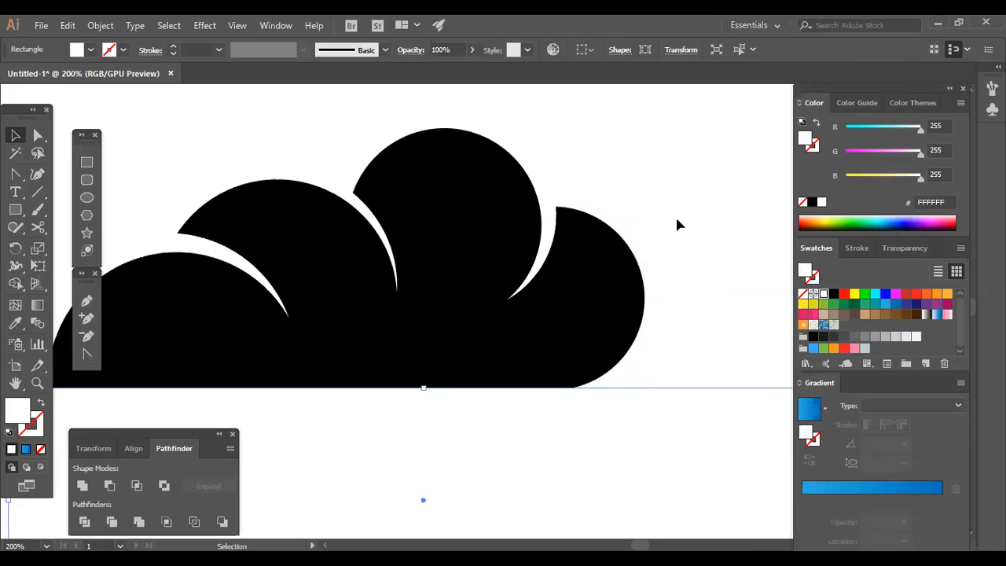
{"action": "left_click", "coordinate": [679, 226]}
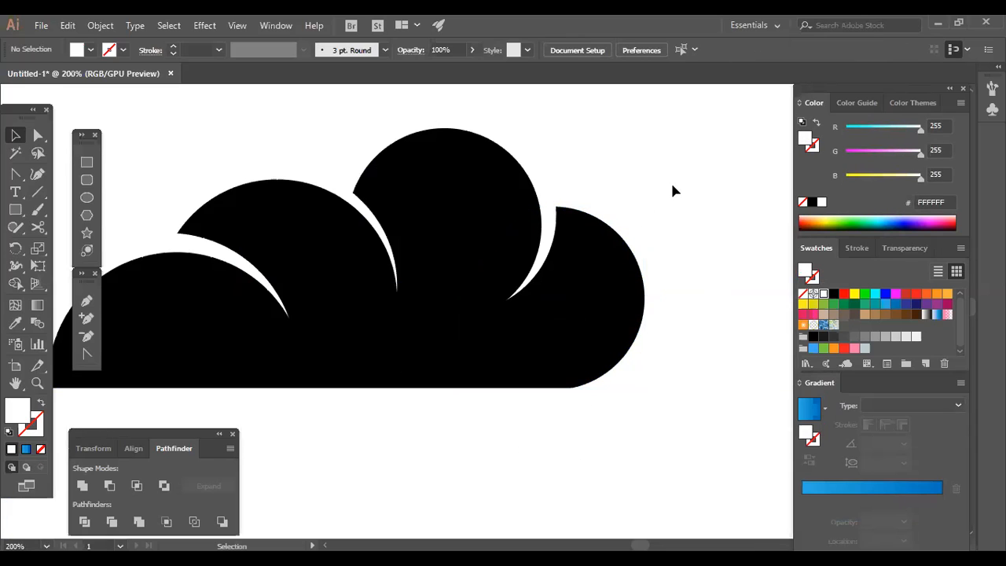
Scale the stacked leftmost circles down together to about 154 px and shift them slightly down toward the cloud's base
{"action": "key", "text": "space"}
{"action": "left_click_drag", "start_coordinate": [161, 202], "coordinate": [278, 276]}
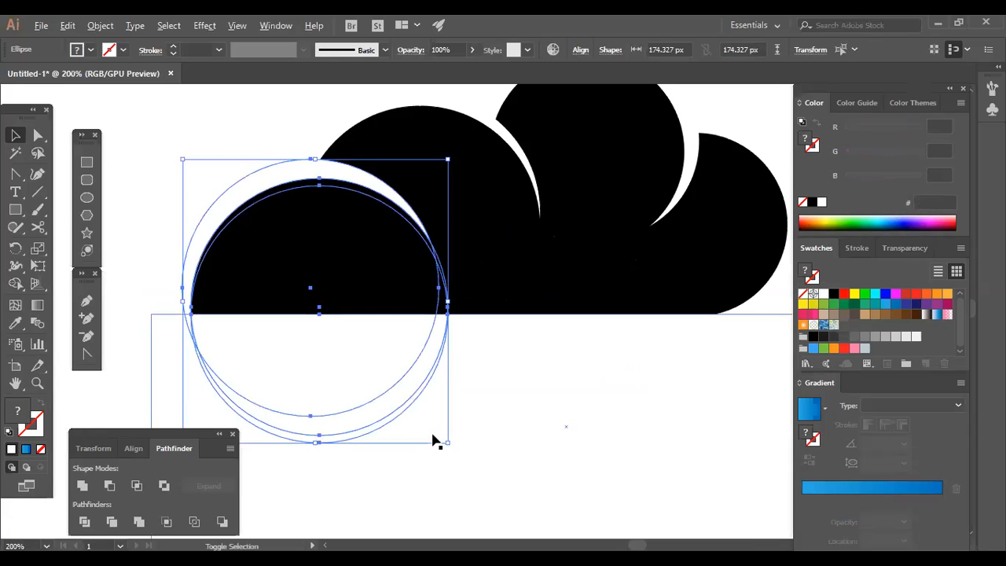
{"action": "left_click_drag", "start_coordinate": [447, 442], "coordinate": [432, 426]}
{"action": "left_click_drag", "start_coordinate": [283, 233], "coordinate": [287, 276]}
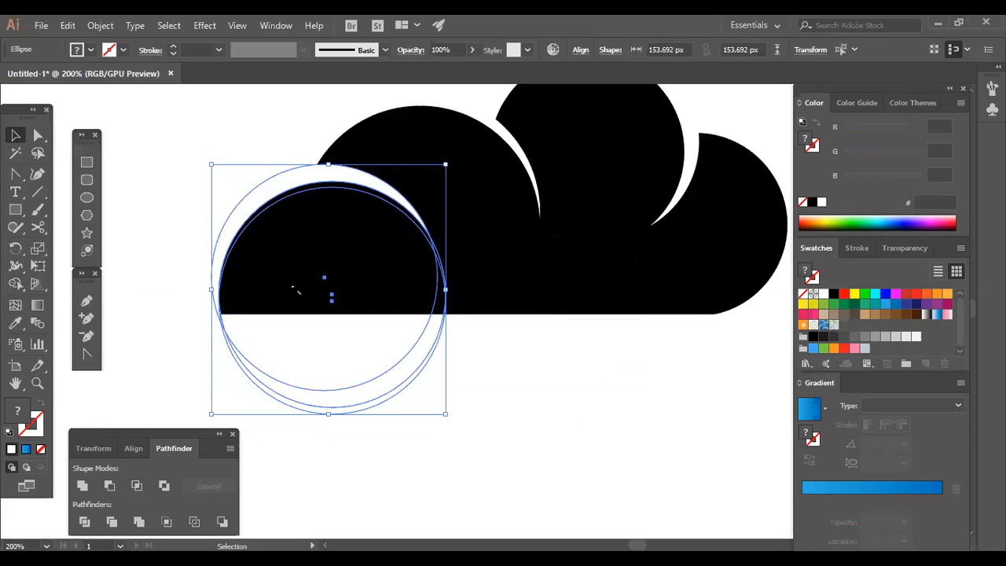
{"action": "left_click_drag", "start_coordinate": [309, 322], "coordinate": [324, 331]}
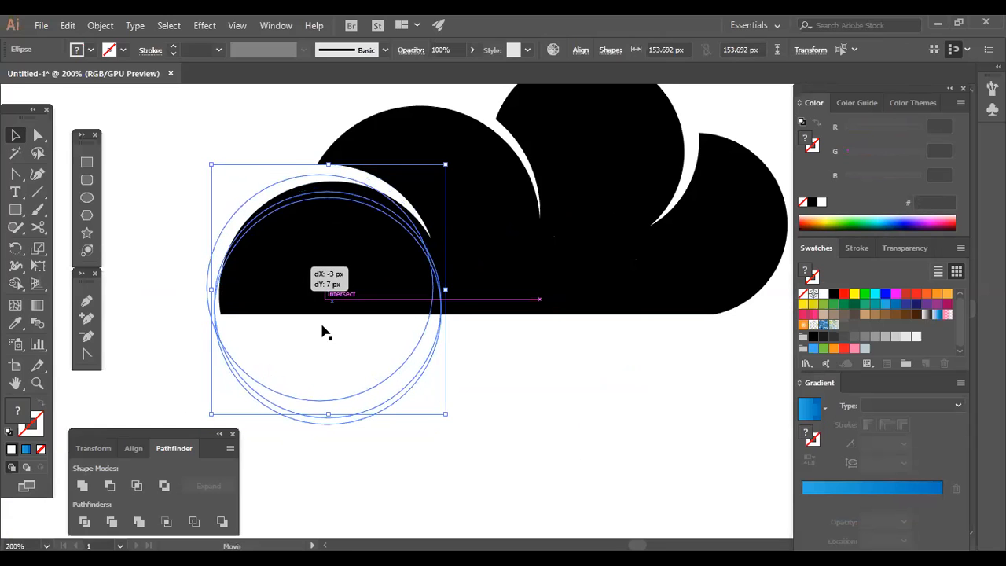
{"action": "left_click_drag", "start_coordinate": [181, 207], "coordinate": [190, 203]}
{"action": "left_click", "coordinate": [191, 203]}
{"action": "left_click_drag", "start_coordinate": [552, 314], "coordinate": [494, 337]}
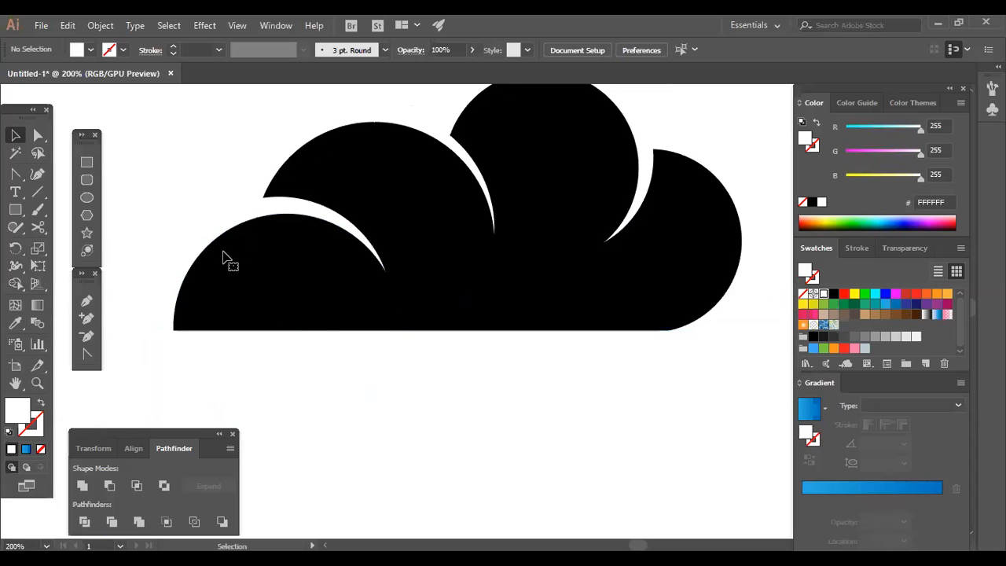
Single out the redundant lower black circle stacked in the leftmost bump and delete it
{"action": "left_click_drag", "start_coordinate": [415, 447], "coordinate": [301, 354]}
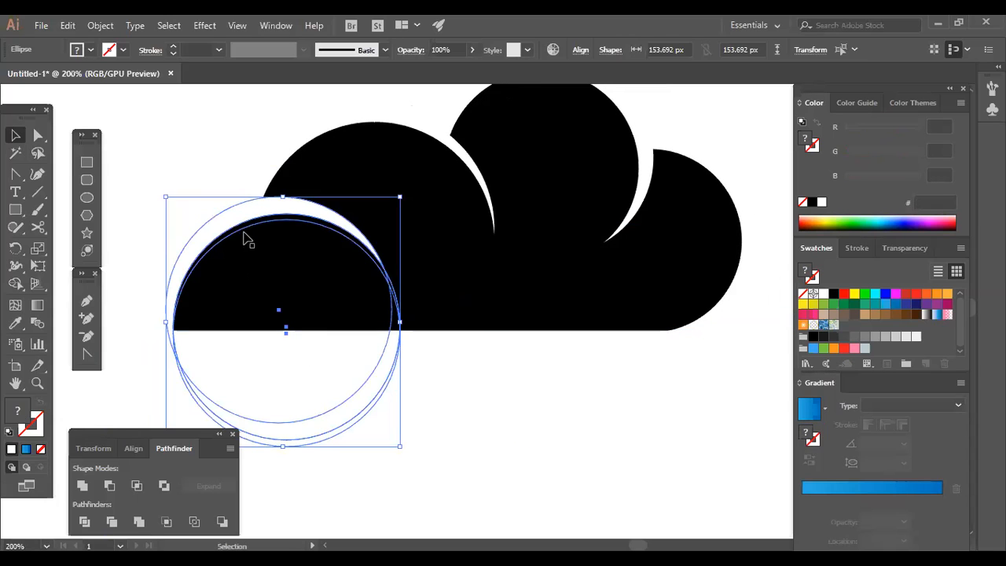
{"action": "key", "text": "ctrl+shift+a"}
{"action": "left_click", "coordinate": [265, 247]}
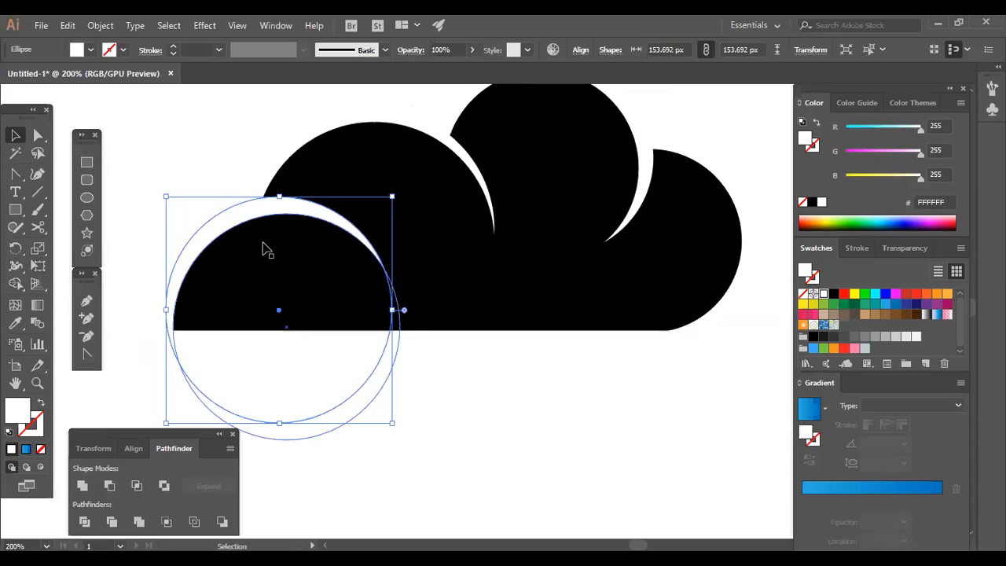
{"action": "left_click", "coordinate": [265, 249]}
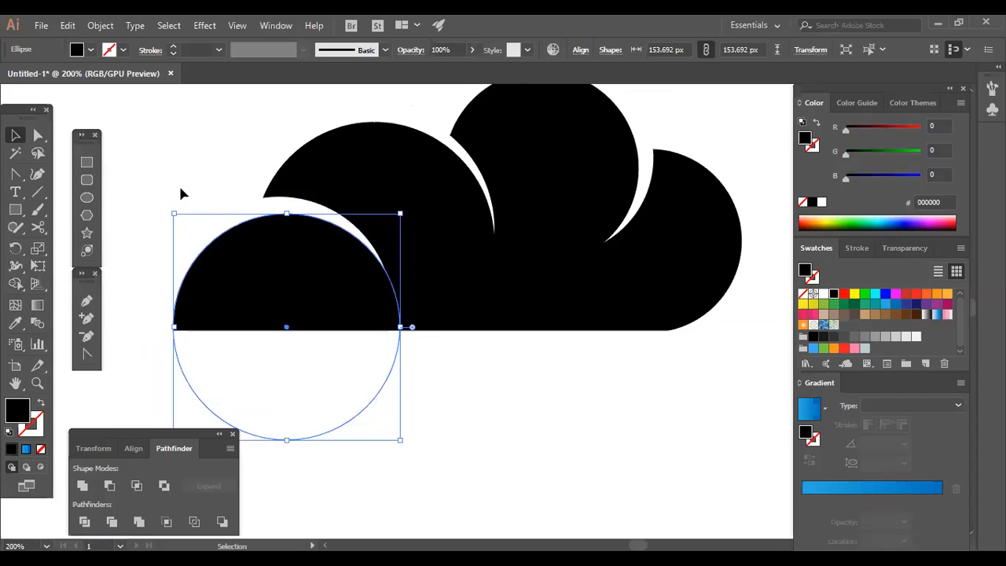
{"action": "left_click", "coordinate": [241, 217], "text": "shift"}
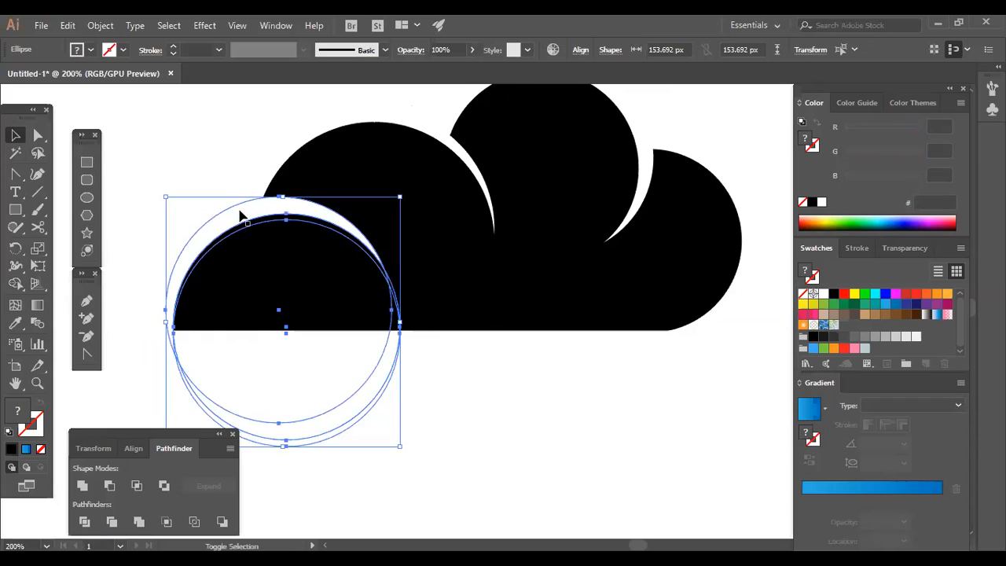
{"action": "left_click", "coordinate": [291, 284], "text": "shift"}
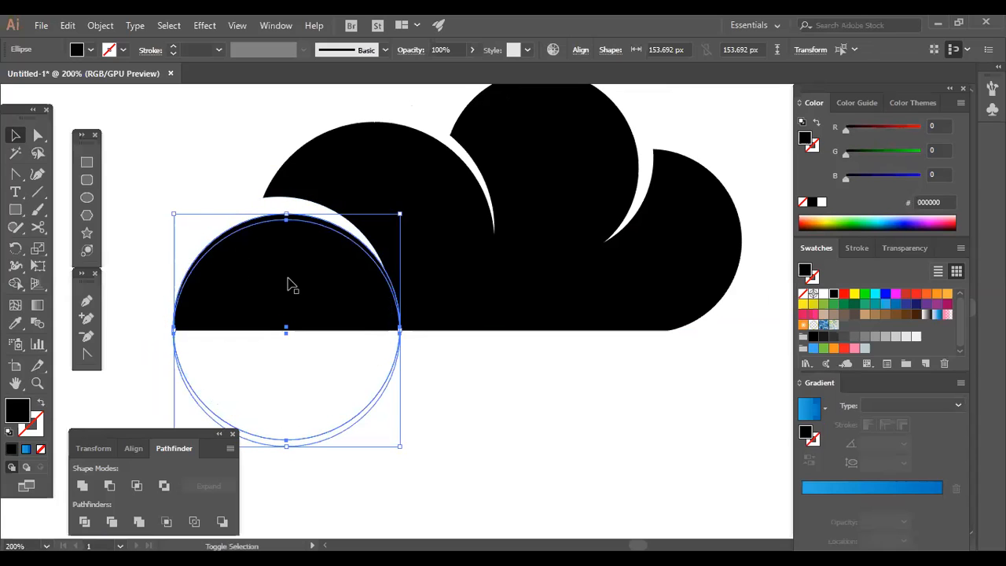
{"action": "left_click", "coordinate": [288, 279], "text": "shift"}
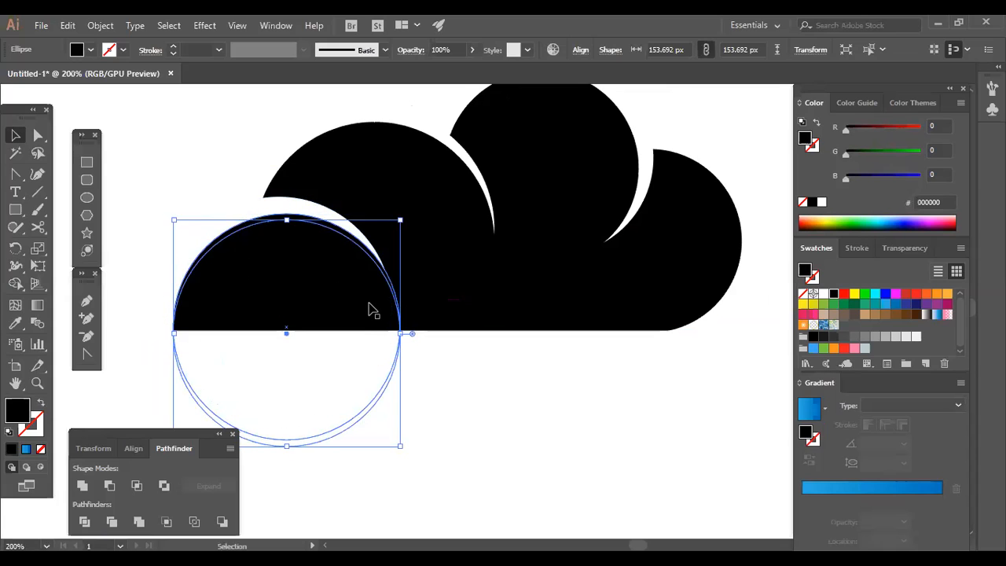
{"action": "left_click", "coordinate": [369, 308], "text": "shift"}
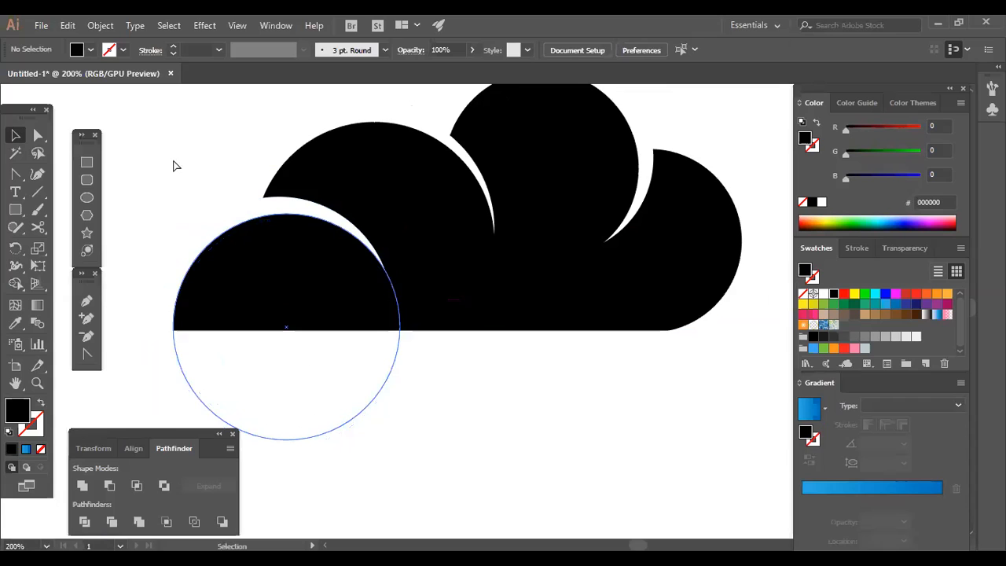
Scale the black and white circles of the leftmost bump down together and reposition them against the neighbouring bump
{"action": "key", "text": "ctrl+minus"}
{"action": "key", "text": "ctrl+minus"}
{"action": "scroll", "coordinate": [606, 294], "scroll_direction": "right", "scroll_amount": 2}
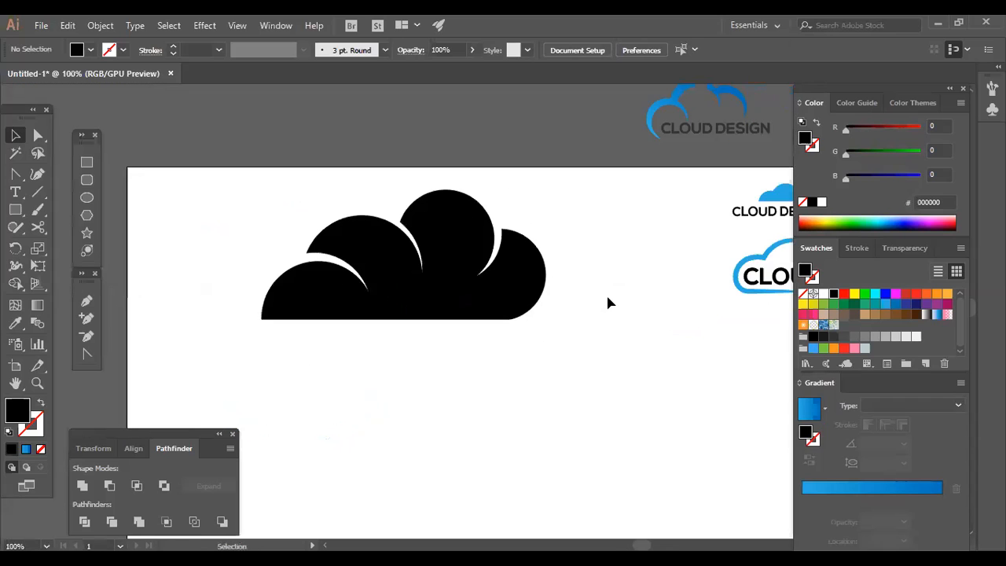
{"action": "left_click_drag", "start_coordinate": [213, 268], "coordinate": [282, 293]}
{"action": "left_click_drag", "start_coordinate": [377, 374], "coordinate": [378, 373]}
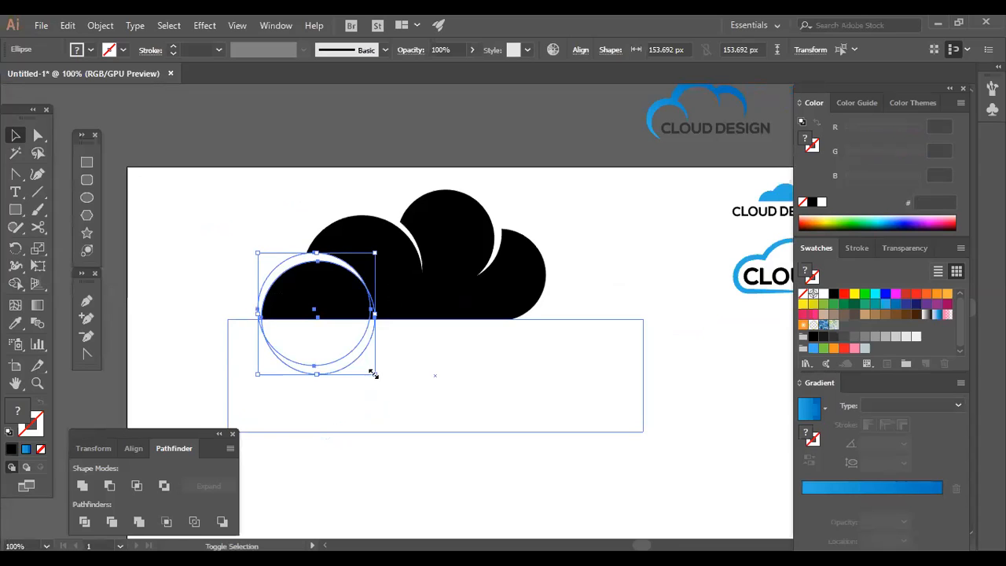
{"action": "left_click_drag", "start_coordinate": [374, 374], "coordinate": [362, 366]}
{"action": "left_click_drag", "start_coordinate": [316, 309], "coordinate": [305, 288]}
{"action": "left_click", "coordinate": [206, 202]}
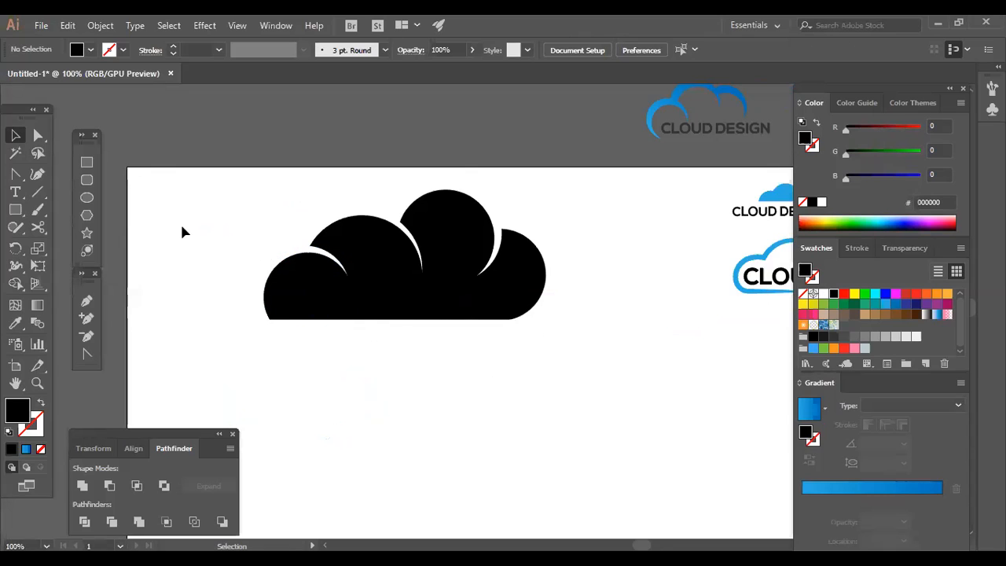
Reduce the leftmost bump's black and white circles further to about 107 px each
{"action": "key", "text": "ctrl+plus"}
{"action": "left_click_drag", "start_coordinate": [210, 240], "coordinate": [407, 247]}
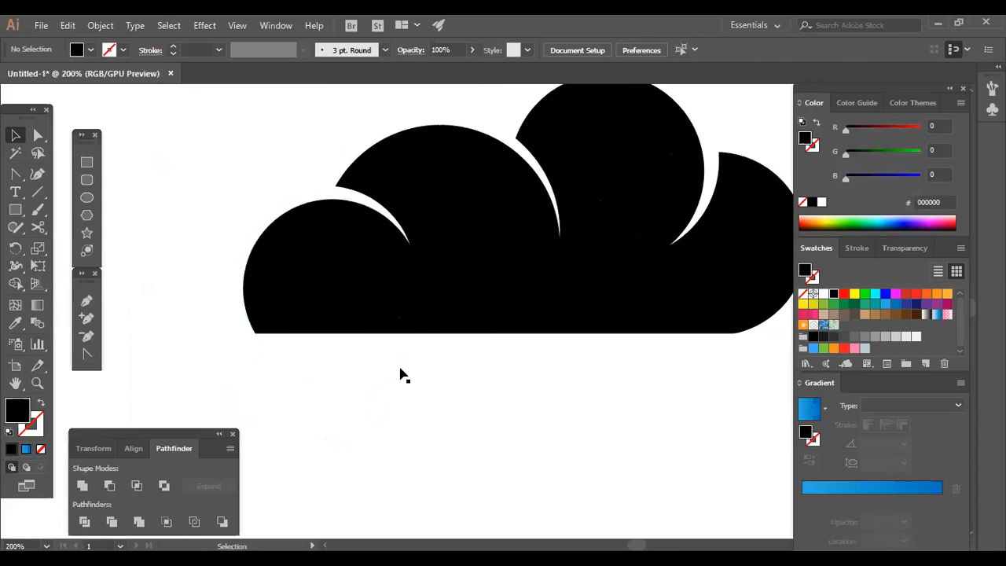
{"action": "key", "text": "ctrl+z"}
{"action": "left_click_drag", "start_coordinate": [416, 380], "coordinate": [409, 377]}
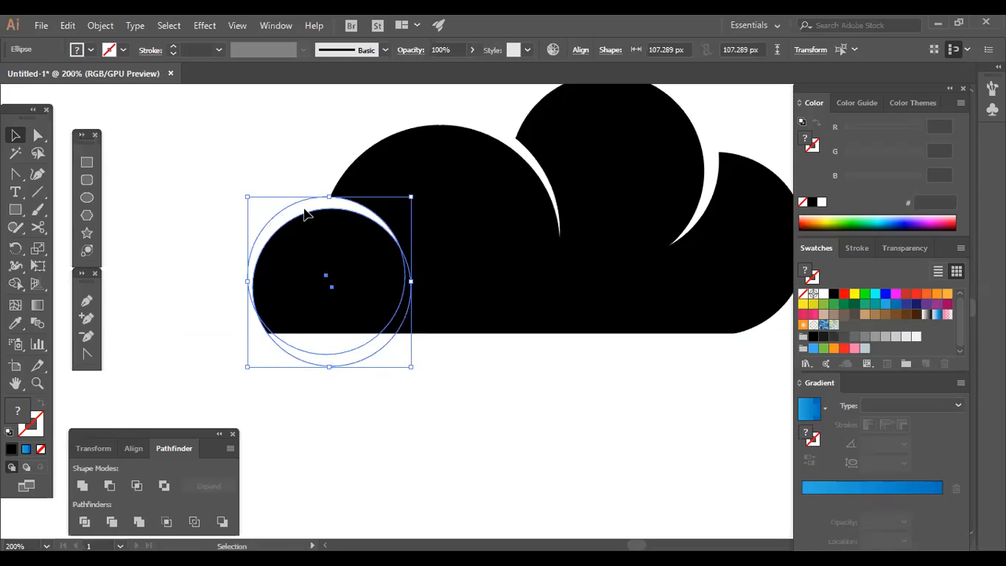
Select only the white circle behind the leftmost bump and nudge it right to adjust the crescent gap
{"action": "left_click", "coordinate": [305, 209]}
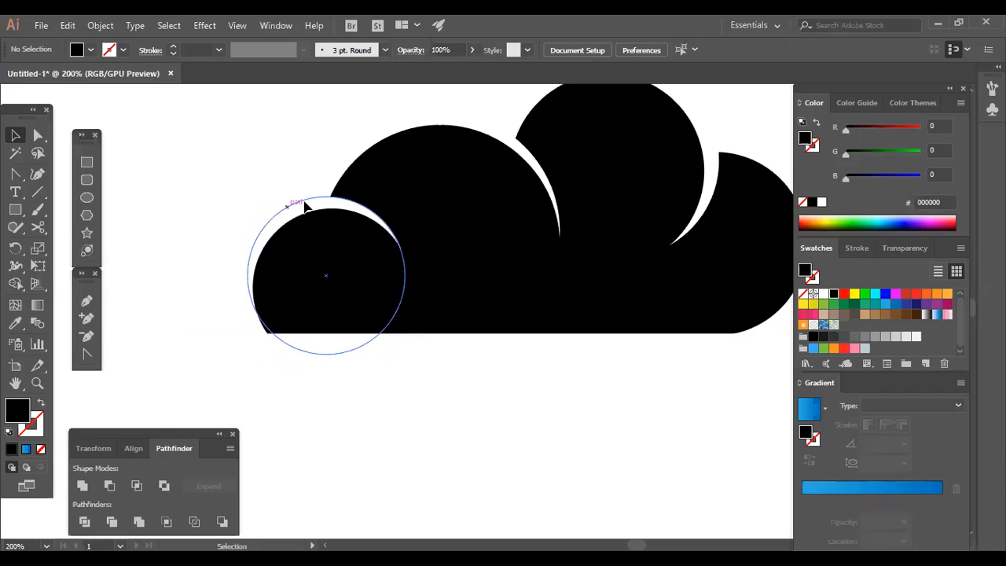
{"action": "left_click", "coordinate": [305, 208]}
{"action": "left_click_drag", "start_coordinate": [367, 288], "coordinate": [366, 288]}
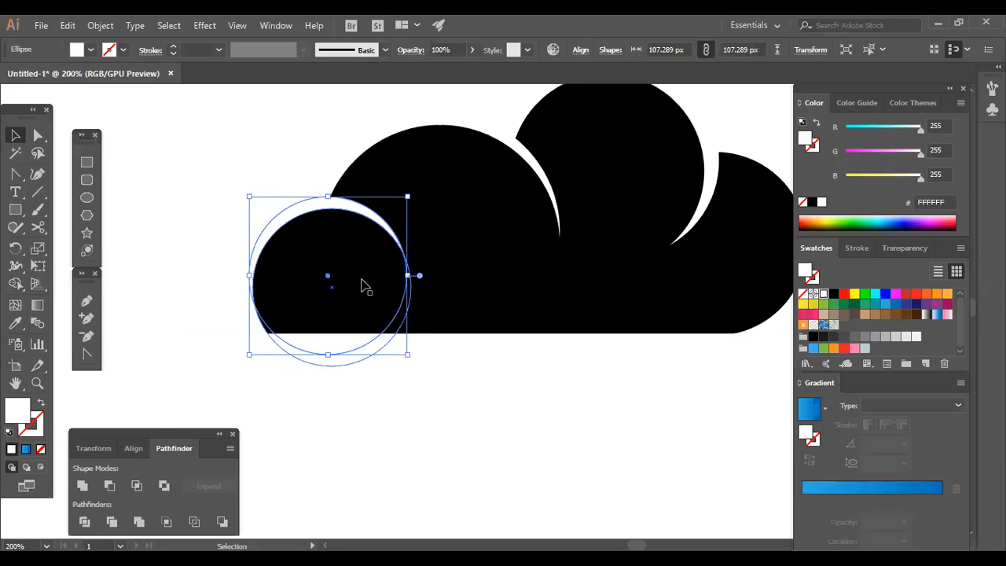
{"action": "key", "text": "Right"}
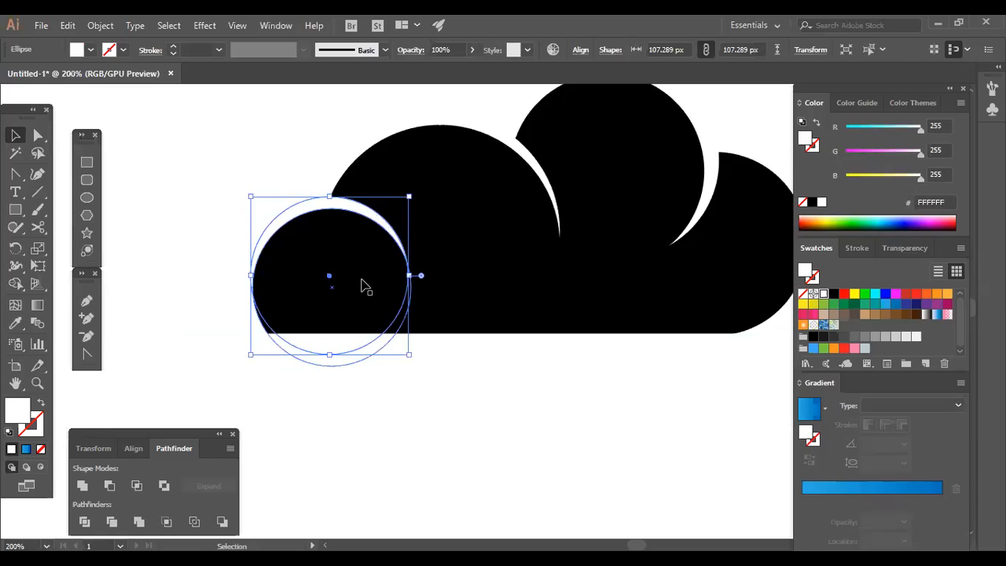
Delete the black filler rectangle that spans the cloud's base beneath the bumps
{"action": "left_click", "coordinate": [341, 157]}
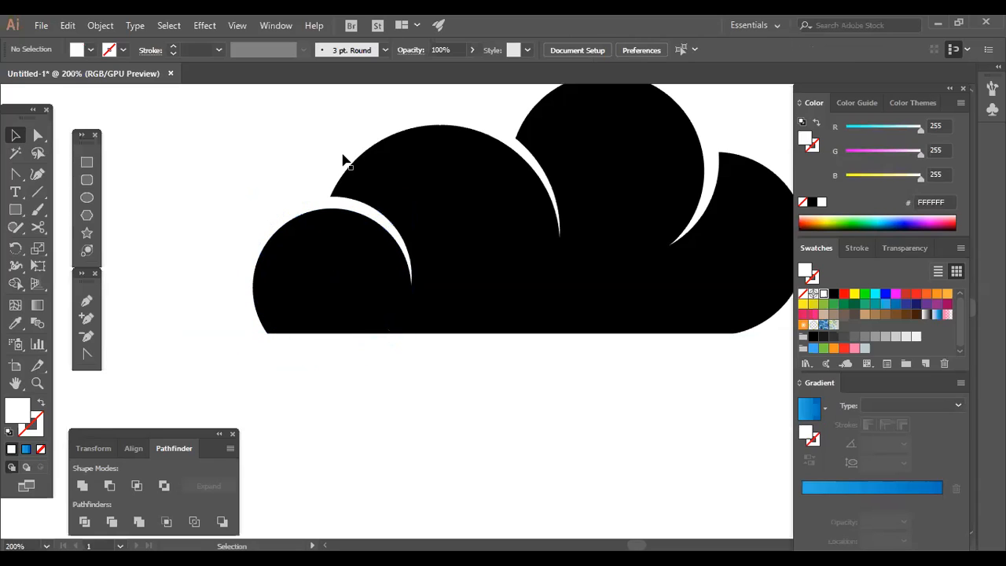
{"action": "scroll", "coordinate": [437, 368], "scroll_direction": "down", "scroll_amount": 2}
{"action": "key", "text": "a"}
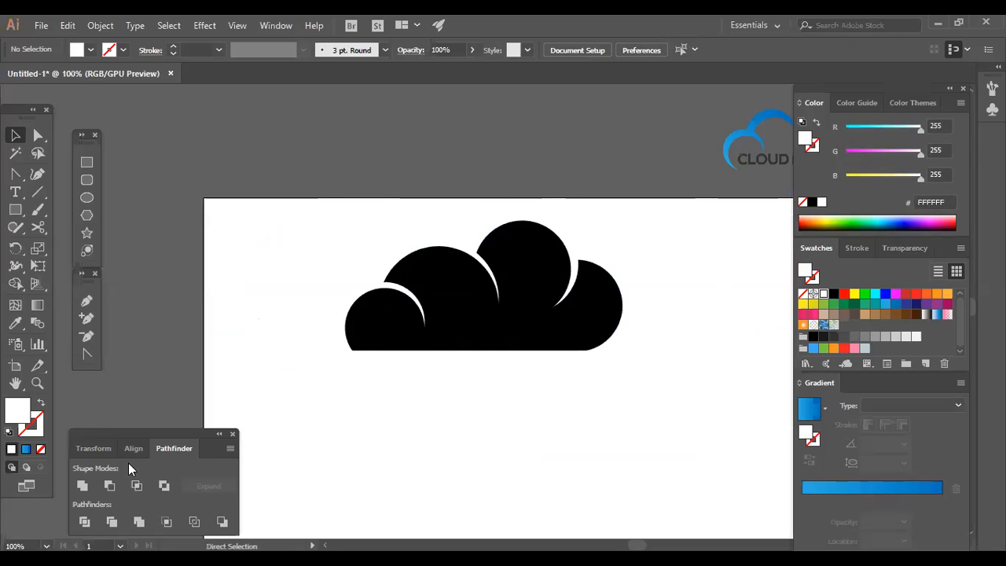
{"action": "key", "text": "ctrl+plus"}
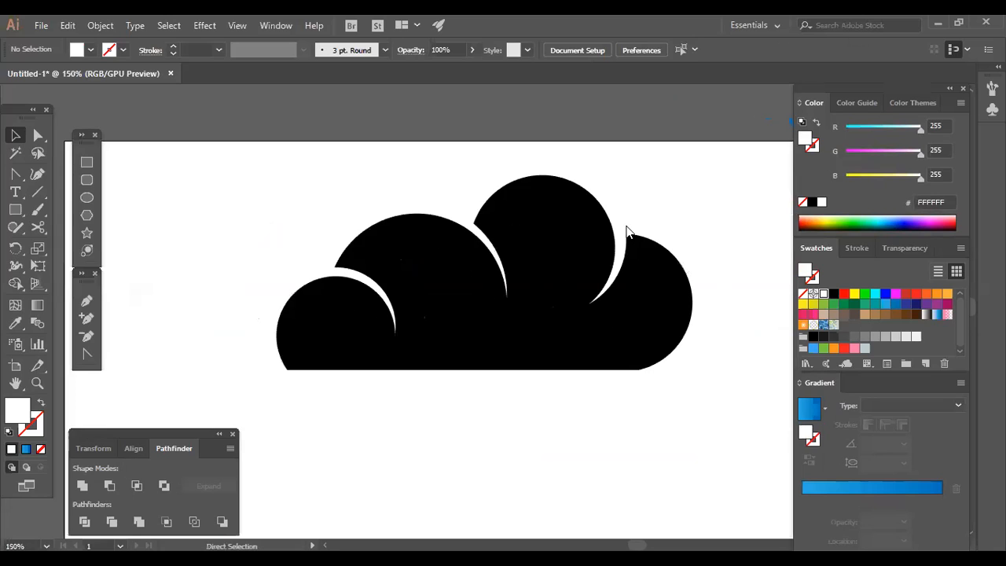
{"action": "key", "text": "ctrl+plus"}
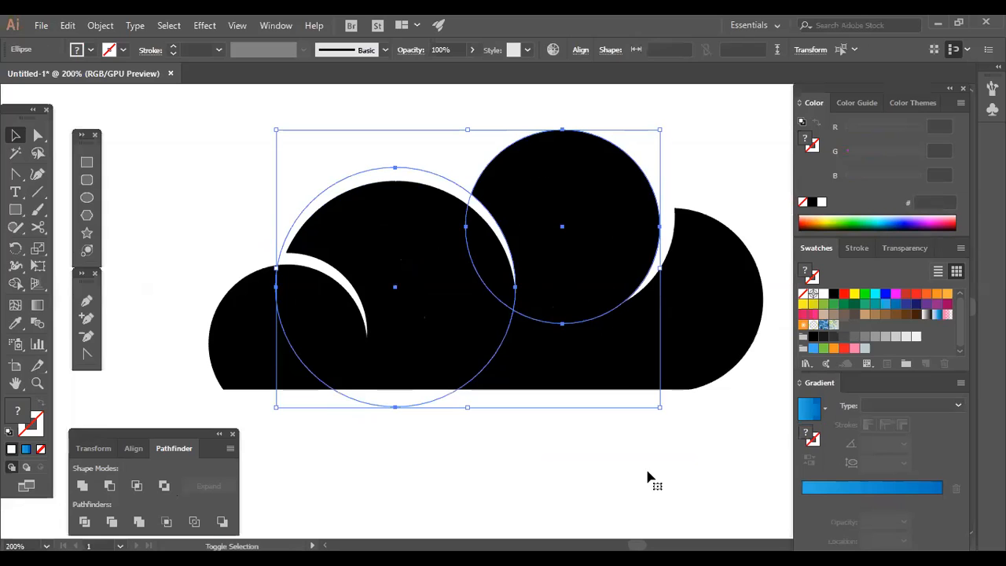
{"action": "key", "text": "ctrl+z"}
{"action": "key", "text": "ctrl+z"}
{"action": "key", "text": "ctrl+z"}
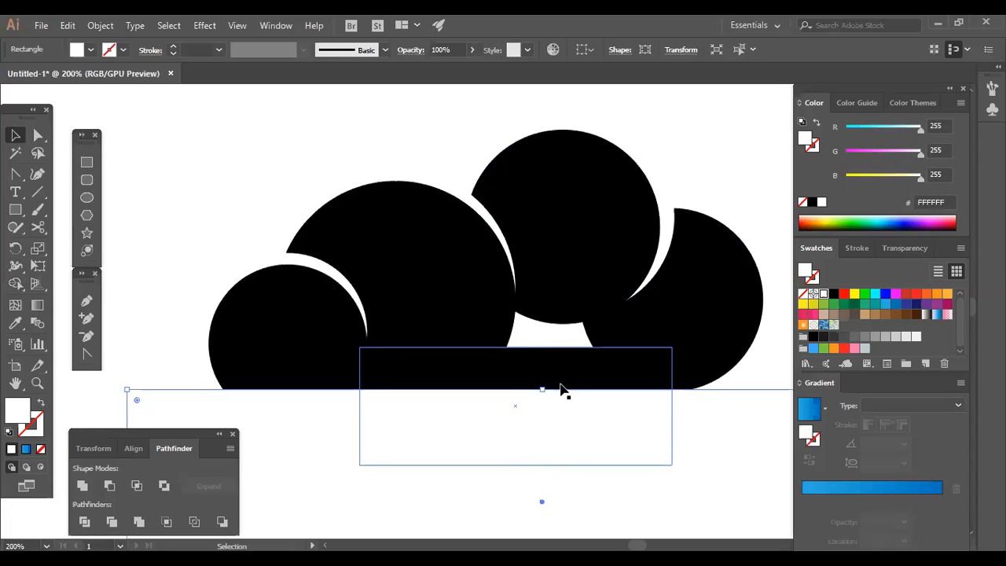
{"action": "left_click", "coordinate": [658, 446]}
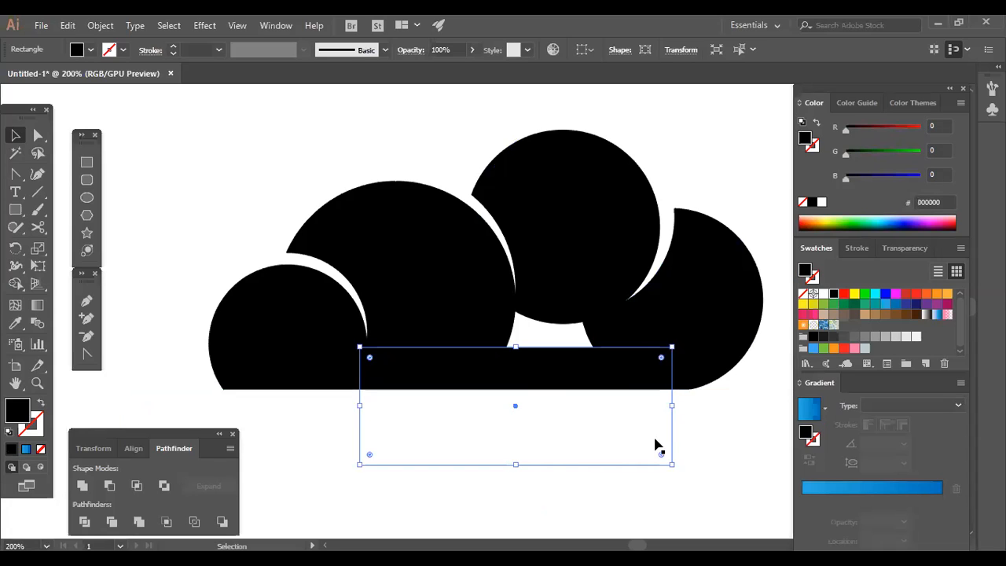
{"action": "key", "text": "Delete"}
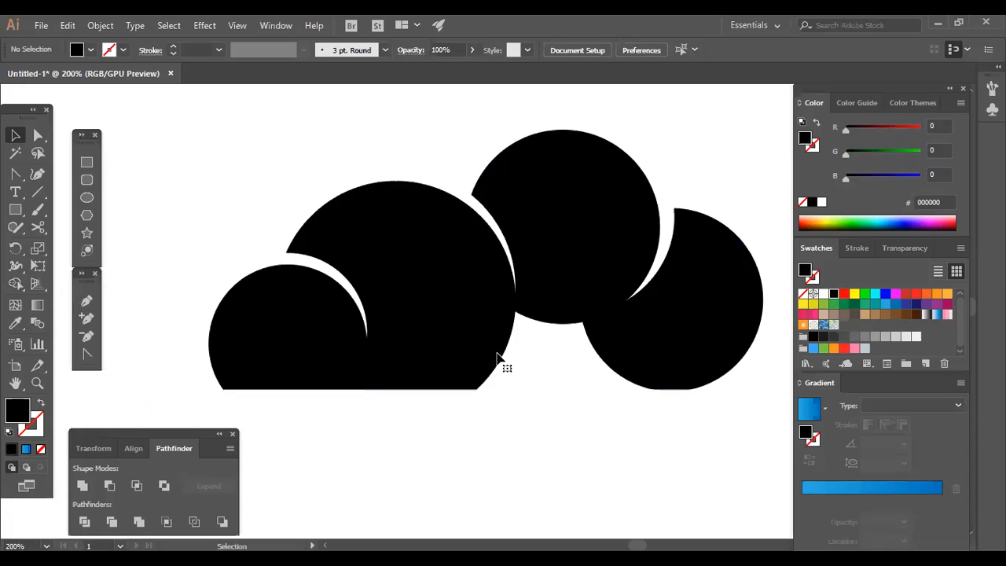
Narrow the white rectangle below the cloud and trim the two left bumps flat along its upper edge
{"action": "key", "text": "a"}
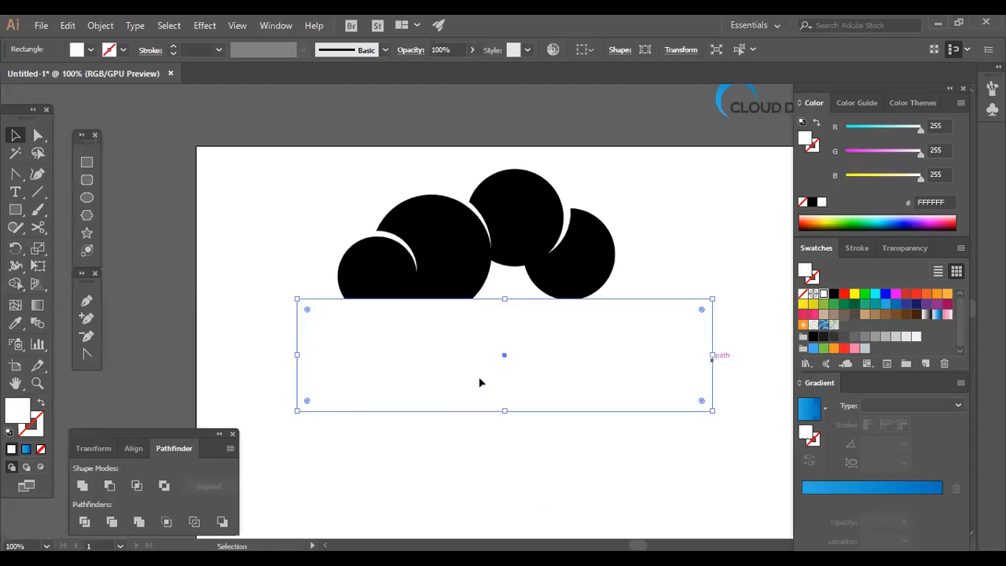
{"action": "left_click_drag", "start_coordinate": [712, 359], "coordinate": [651, 355]}
{"action": "key", "text": "ctrl+shift+a"}
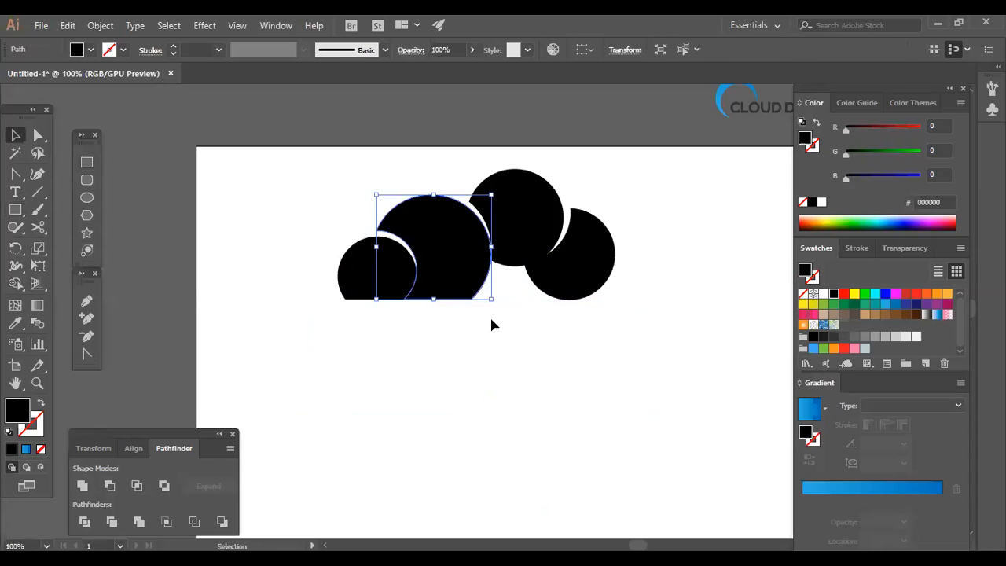
Examine the opening beneath the tallest bump and the separate pieces on either side of it
{"action": "left_click", "coordinate": [492, 323]}
{"action": "key", "text": "ctrl+a"}
{"action": "left_click", "coordinate": [476, 367]}
{"action": "key", "text": "ctrl+="}
{"action": "left_click_drag", "start_coordinate": [539, 338], "coordinate": [506, 385]}
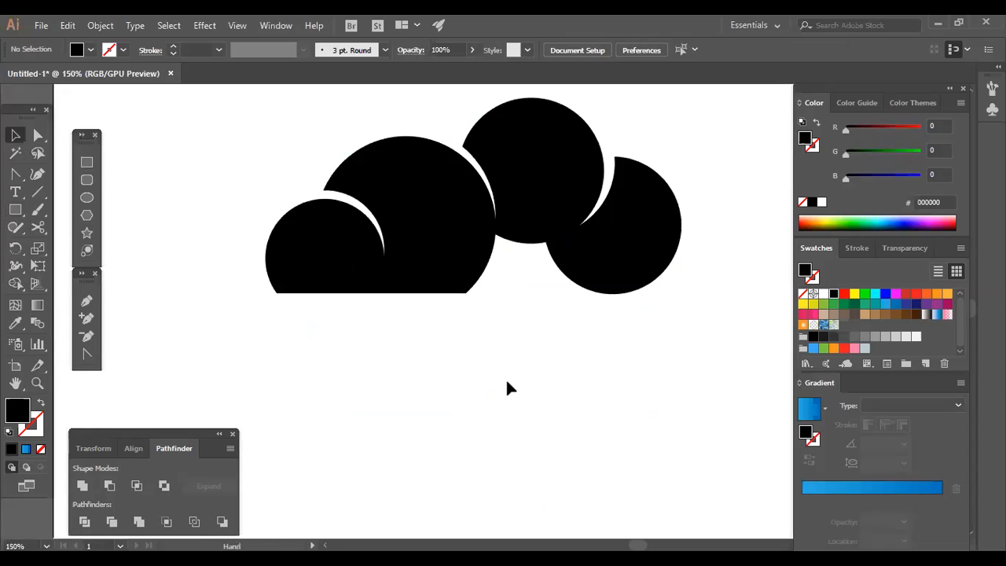
{"action": "left_click", "coordinate": [445, 313]}
{"action": "left_click_drag", "start_coordinate": [465, 357], "coordinate": [450, 349]}
{"action": "left_click_drag", "start_coordinate": [509, 316], "coordinate": [460, 368]}
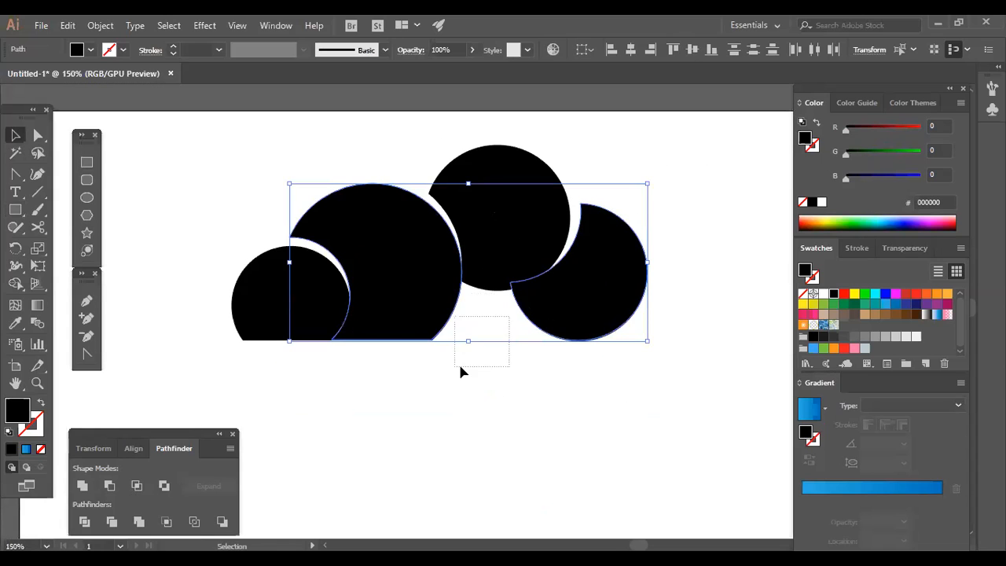
{"action": "left_click_drag", "start_coordinate": [478, 308], "coordinate": [541, 404]}
{"action": "left_click", "coordinate": [501, 416]}
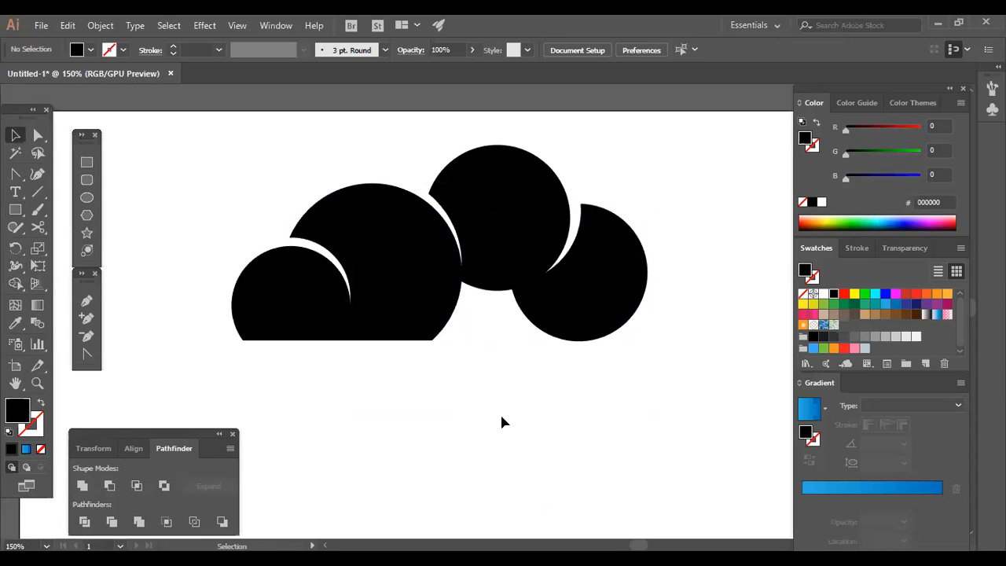
Draw a closed black Pen shape with a base about 157 px wide to fill the opening beneath the tallest bump
{"action": "left_click", "coordinate": [87, 301]}
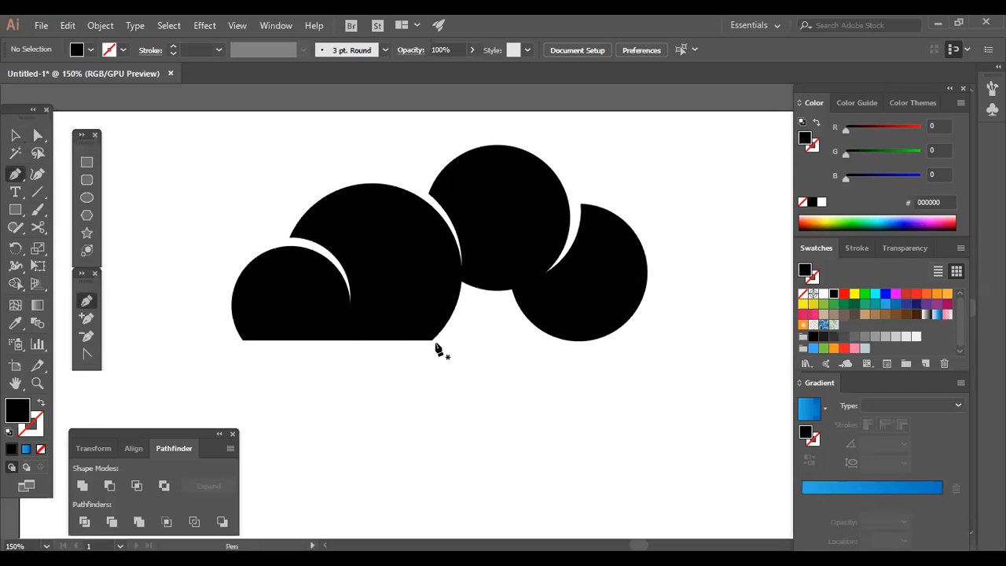
{"action": "left_click", "coordinate": [411, 340]}
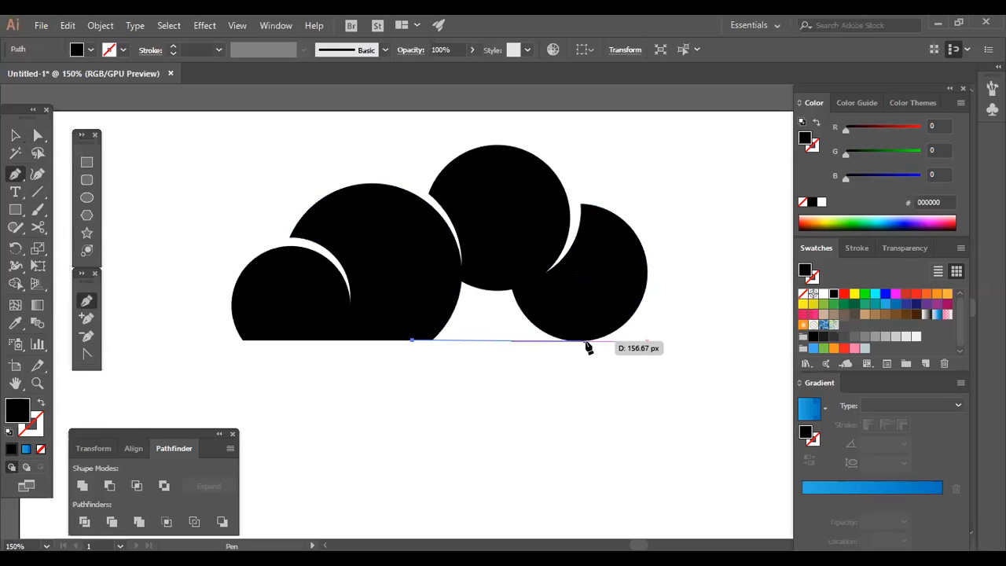
{"action": "left_click", "coordinate": [586, 341]}
{"action": "left_click", "coordinate": [548, 304]}
{"action": "left_click", "coordinate": [513, 273]}
{"action": "left_click", "coordinate": [448, 275]}
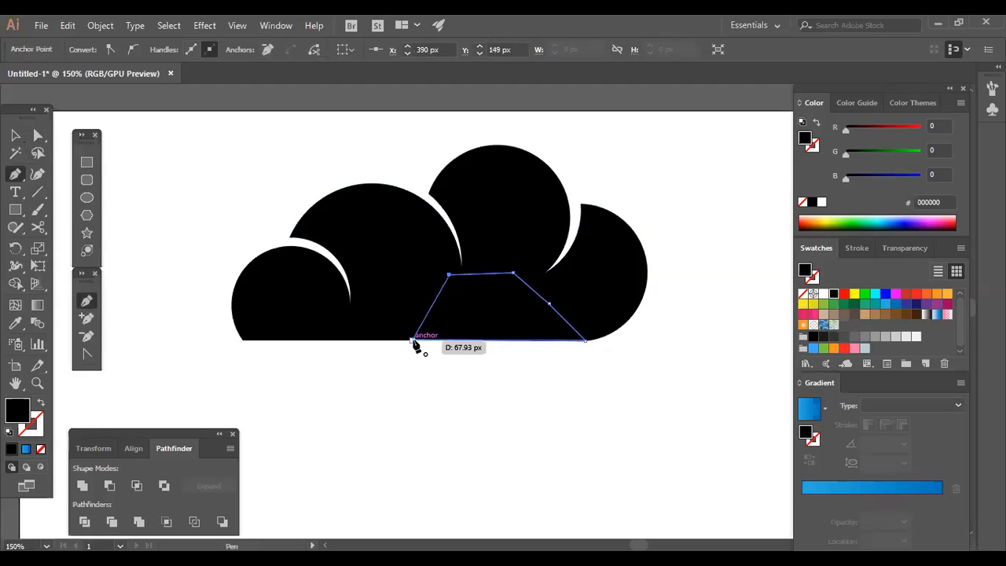
{"action": "left_click", "coordinate": [413, 340]}
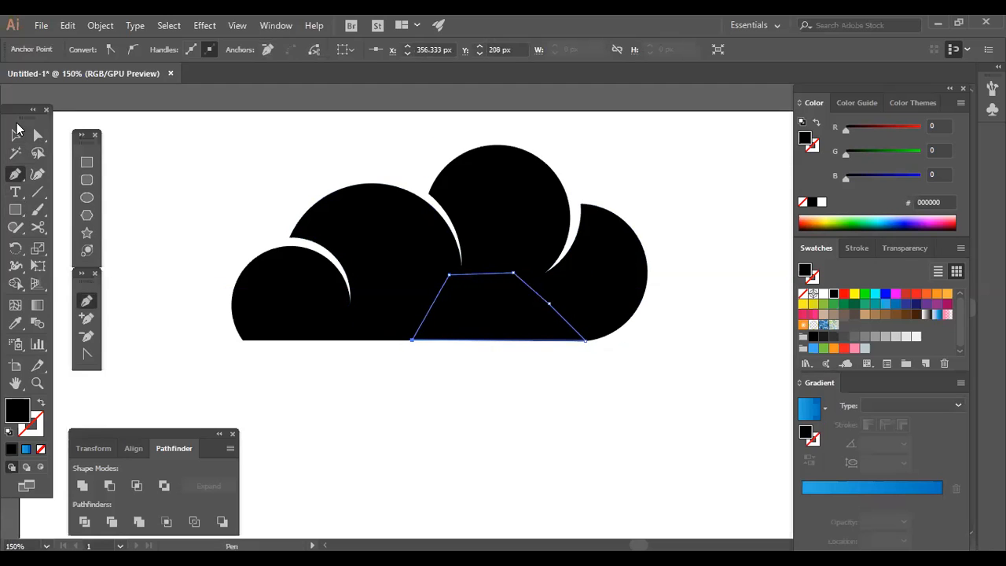
Scale the whole cloud down and place a duplicate without the pen-drawn filler beside it
{"action": "left_click", "coordinate": [16, 135]}
{"action": "left_click", "coordinate": [370, 379]}
{"action": "key", "text": "ctrl+a"}
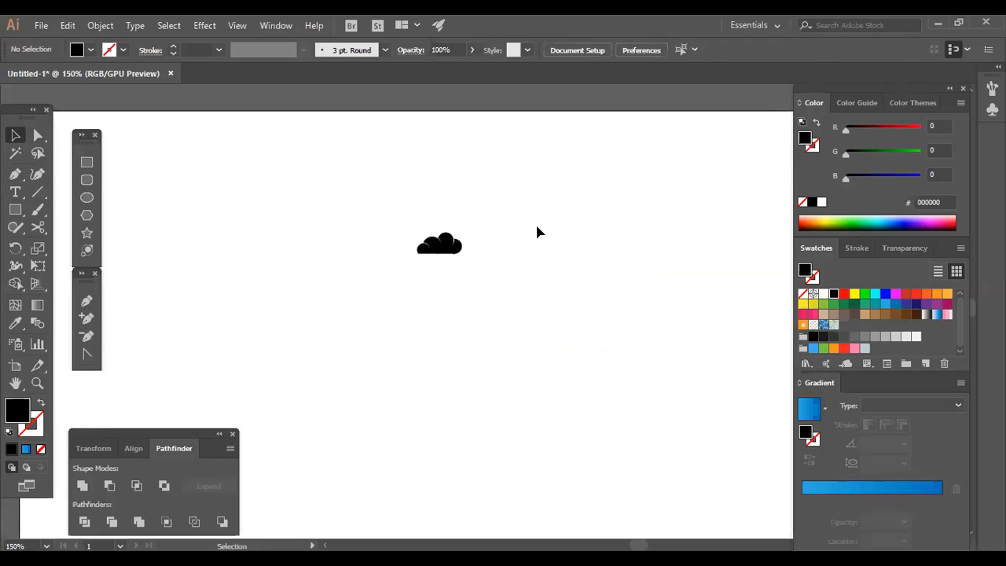
{"action": "key", "text": "ctrl+a"}
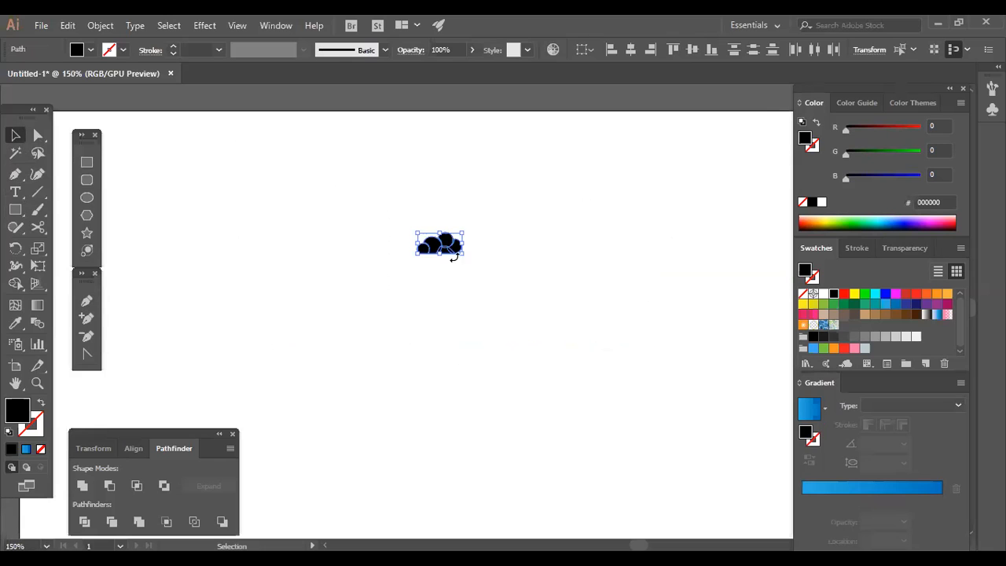
{"action": "mouse_move", "coordinate": [464, 256]}
{"action": "left_mouse_down"}
{"action": "mouse_move", "coordinate": [525, 300]}
{"action": "mouse_move", "coordinate": [469, 268]}
{"action": "left_mouse_up"}
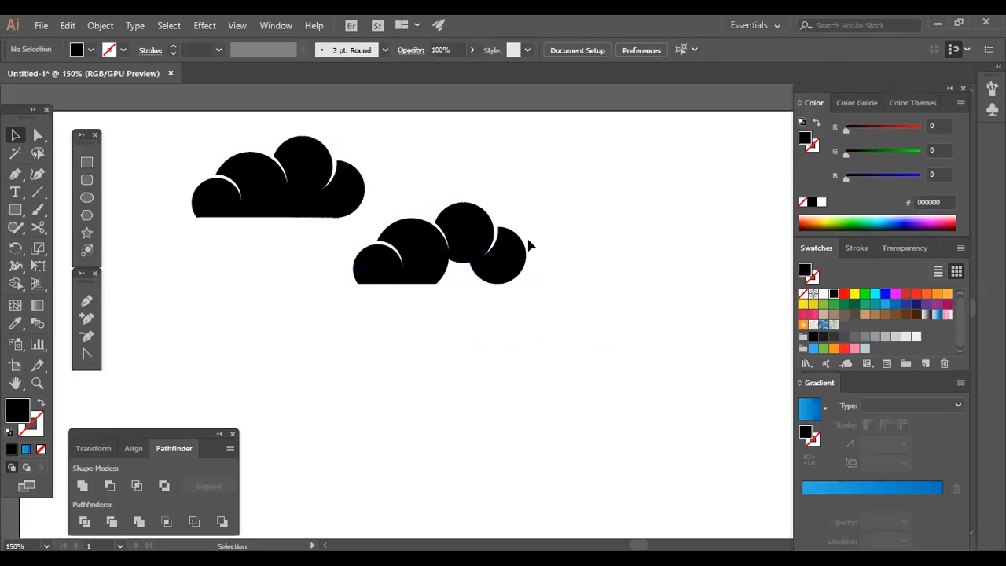
Unite all bumps of the unfilled duplicate into one path and enlarge it
{"action": "left_click_drag", "start_coordinate": [530, 240], "coordinate": [263, 465]}
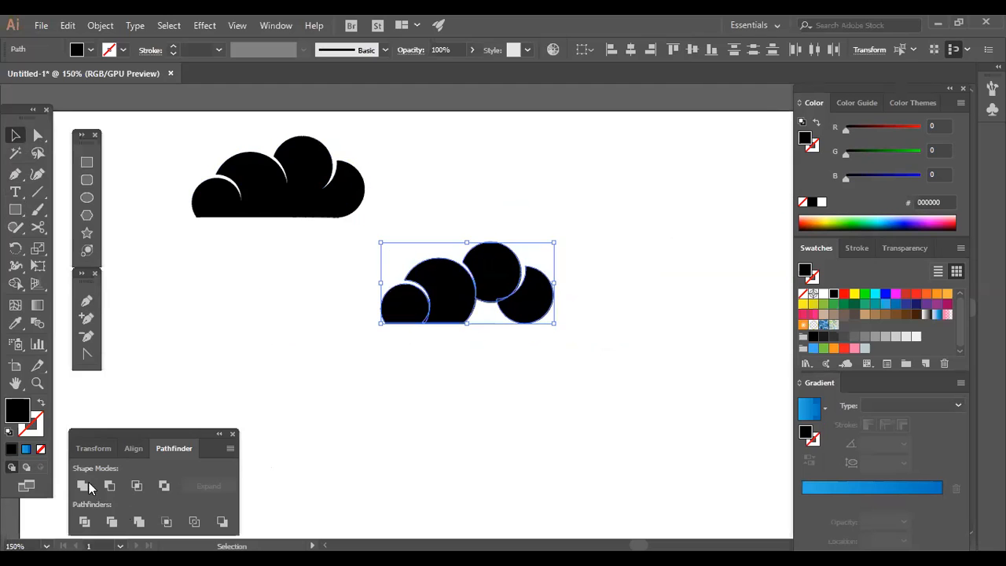
{"action": "left_click", "coordinate": [83, 485]}
{"action": "left_click_drag", "start_coordinate": [604, 366], "coordinate": [575, 427]}
{"action": "left_click", "coordinate": [493, 334]}
{"action": "left_click", "coordinate": [475, 320]}
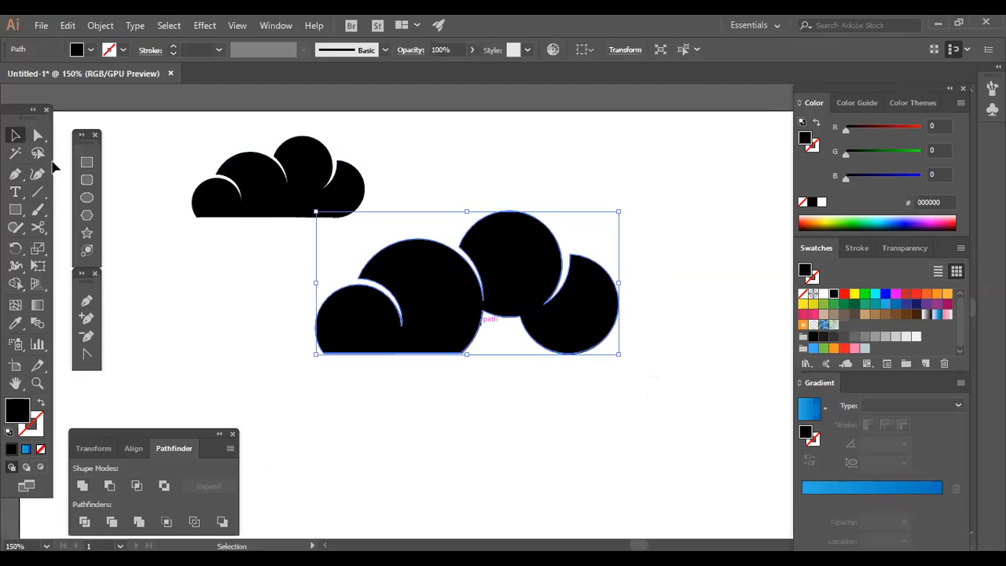
Delete the surplus anchor points under the united cloud's opening and along its base, leaving one straight bottom edge
{"action": "left_click", "coordinate": [89, 336]}
{"action": "left_click", "coordinate": [483, 312]}
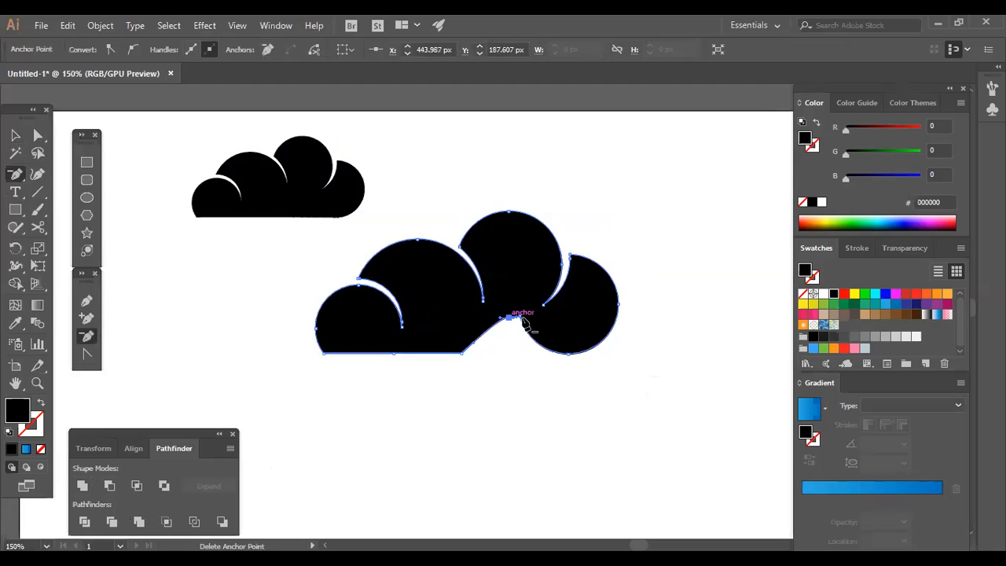
{"action": "left_click", "coordinate": [520, 319]}
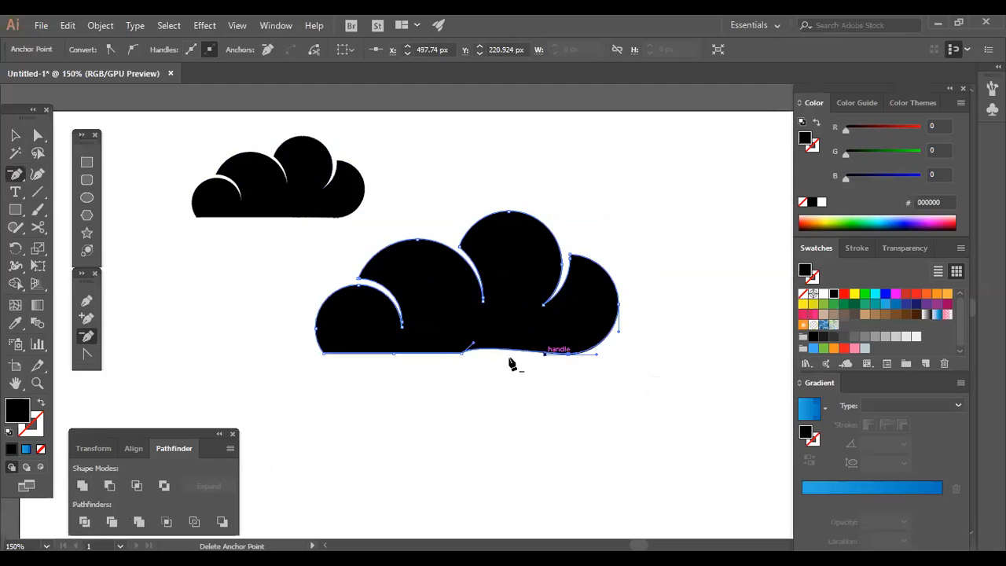
{"action": "left_click", "coordinate": [462, 355]}
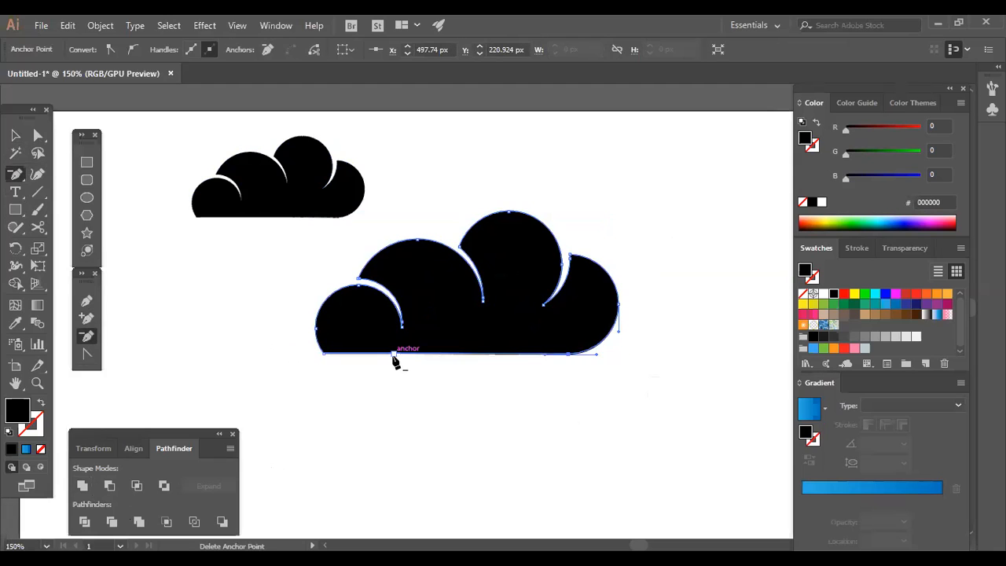
{"action": "key", "text": "a"}
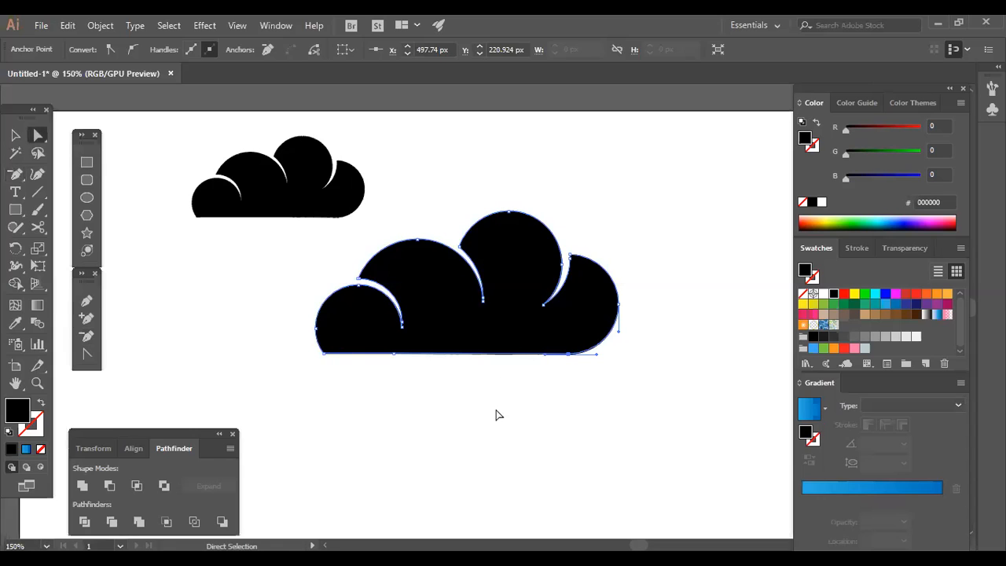
{"action": "left_click", "coordinate": [460, 358]}
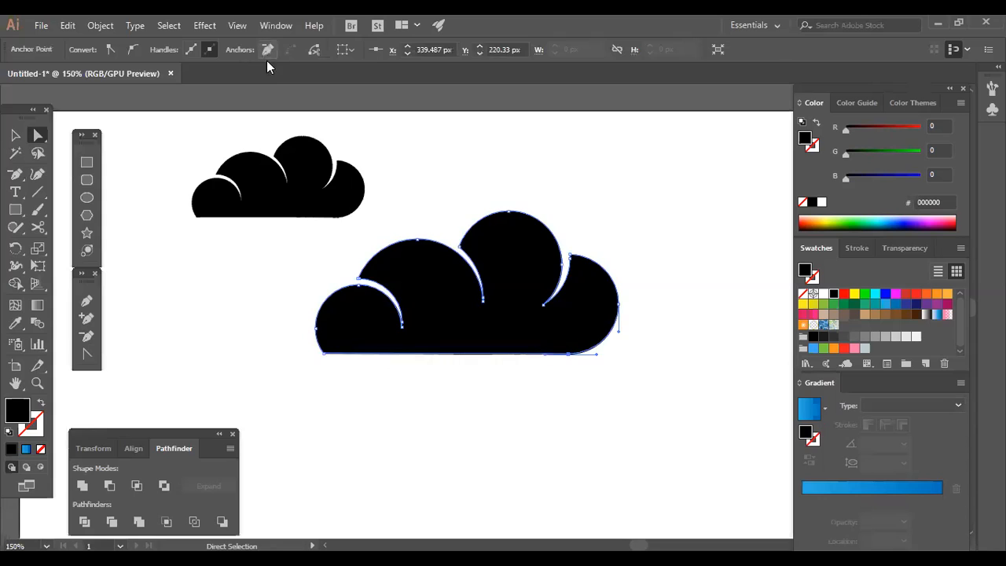
{"action": "left_click", "coordinate": [491, 336]}
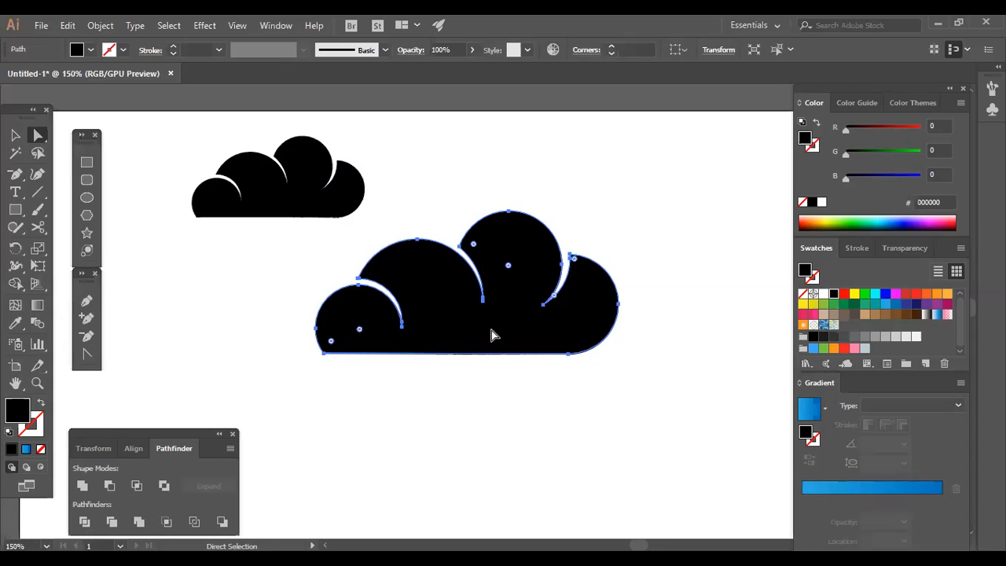
Check the united cloud's outline up close and scale the shape down proportionally
{"action": "key", "text": "v"}
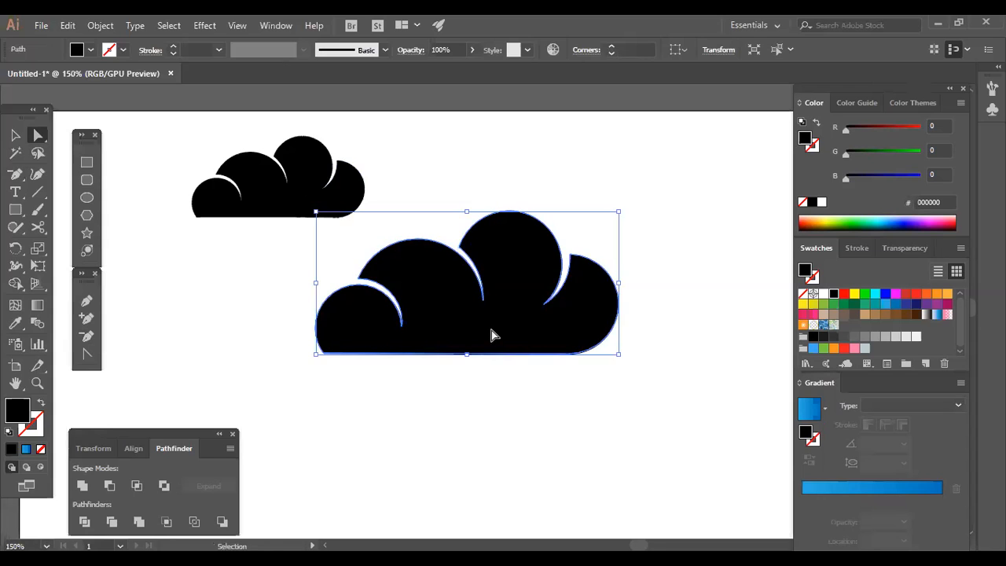
{"action": "key", "text": "ctrl+plus"}
{"action": "key", "text": "ctrl+plus"}
{"action": "left_click_drag", "start_coordinate": [510, 424], "coordinate": [451, 356]}
{"action": "left_click", "coordinate": [158, 236]}
{"action": "left_click", "coordinate": [309, 351]}
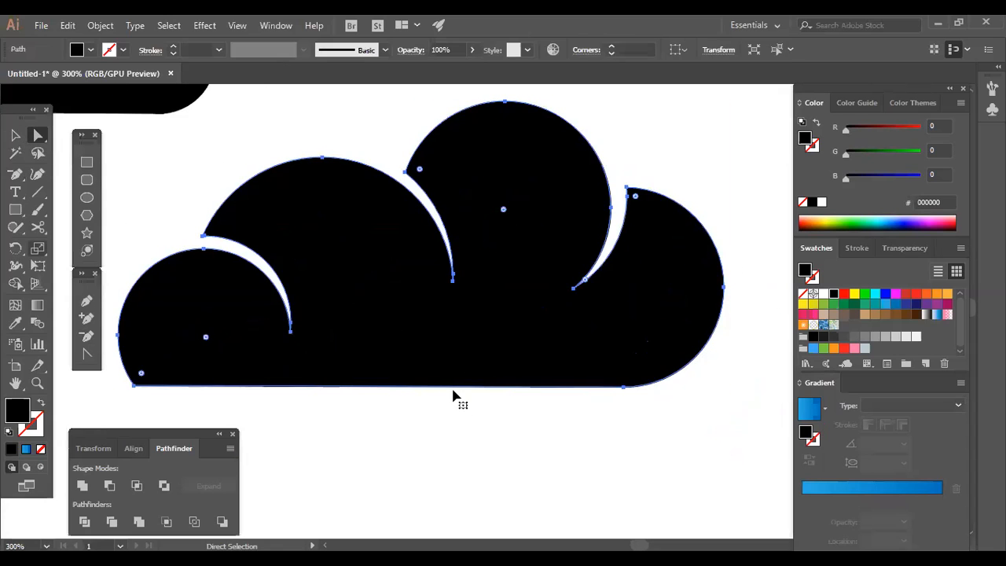
{"action": "key", "text": "v"}
{"action": "left_click", "coordinate": [649, 407]}
{"action": "left_click", "coordinate": [631, 379]}
{"action": "left_click_drag", "start_coordinate": [724, 387], "coordinate": [567, 313]}
{"action": "mouse_move", "coordinate": [616, 231]}
{"action": "left_mouse_down"}
{"action": "mouse_move", "coordinate": [516, 304]}
{"action": "mouse_move", "coordinate": [630, 241]}
{"action": "left_mouse_up"}
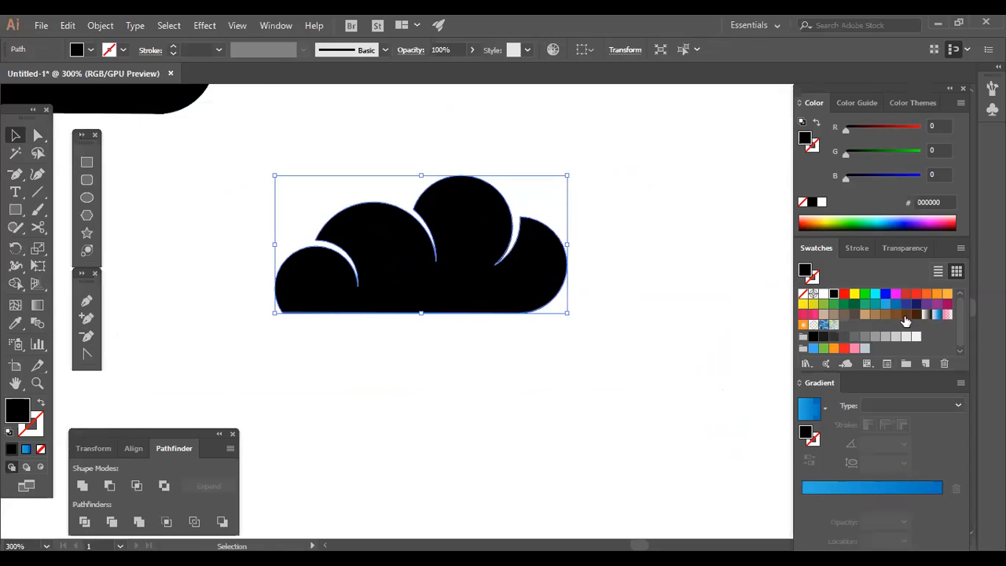
Fill the united cloud with the blue swatch 0071BC and deselect it
{"action": "left_click", "coordinate": [895, 305]}
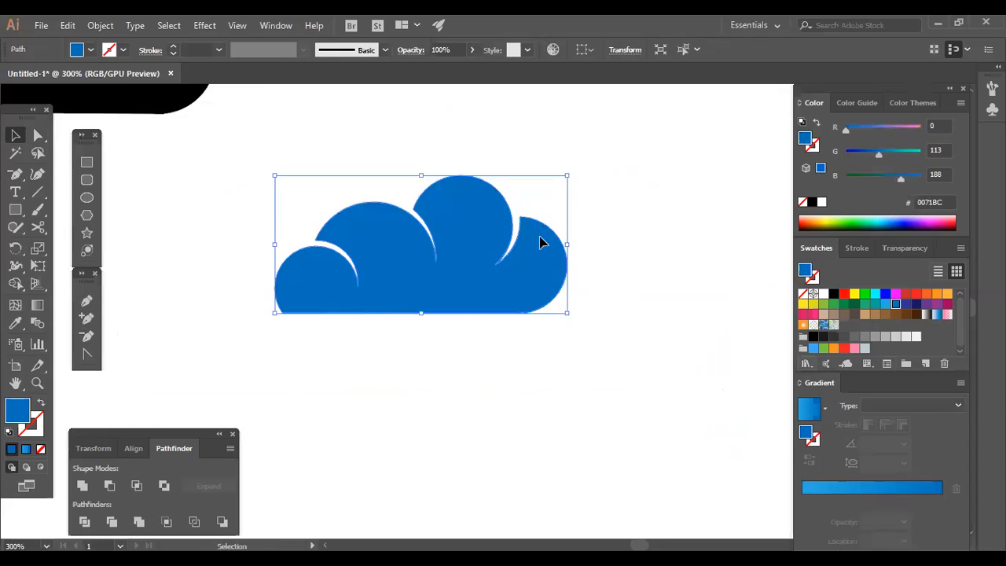
{"action": "left_click", "coordinate": [616, 198]}
{"action": "left_click_drag", "start_coordinate": [616, 199], "coordinate": [622, 248]}
{"action": "left_click", "coordinate": [621, 254]}
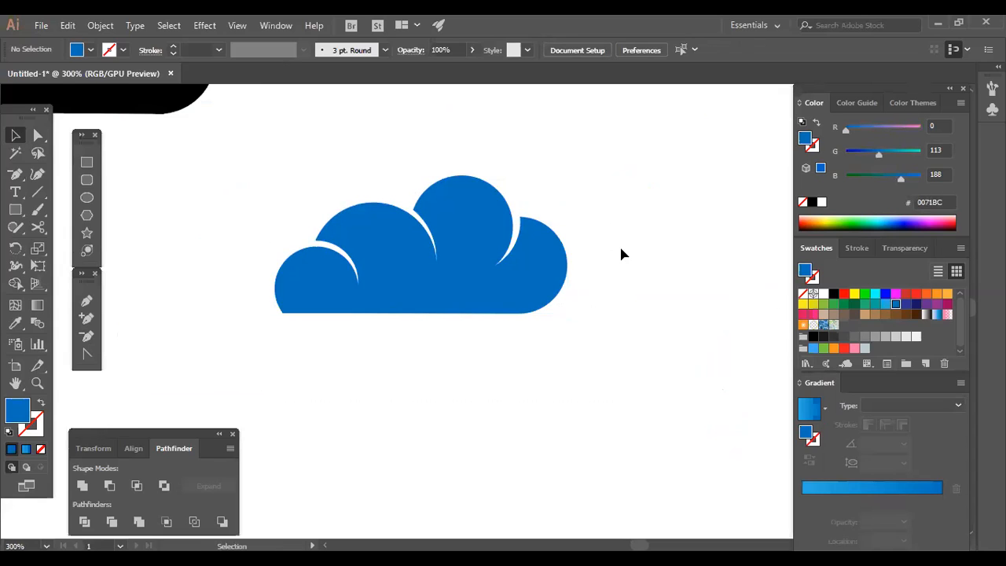
Shrink the blue cloud and place CLOUD DESIGN lettering in dark grey 333333 centred beneath it
{"action": "left_click", "coordinate": [520, 297]}
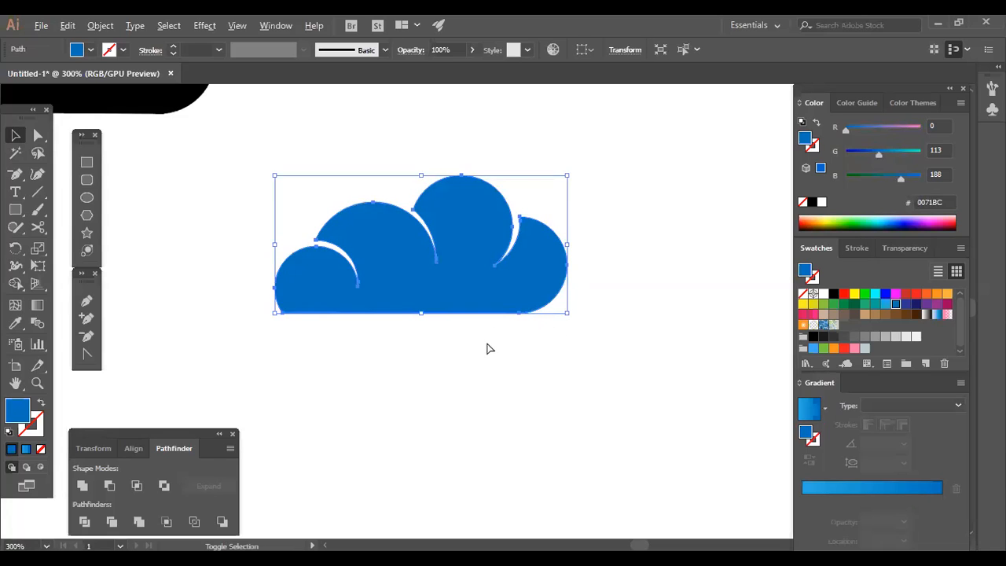
{"action": "key", "text": "ctrl+shift+a"}
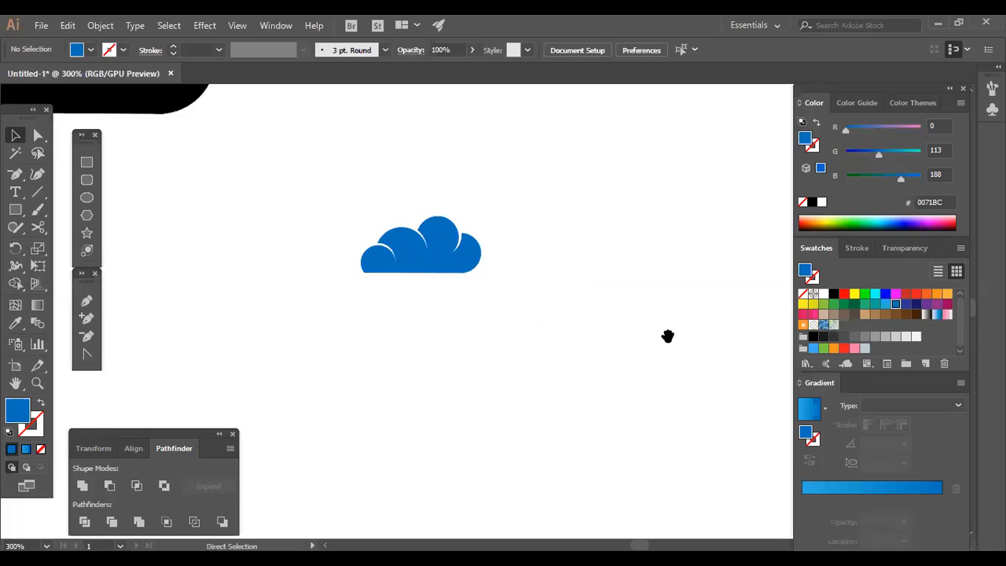
{"action": "key", "text": "ctrl+1"}
{"action": "left_click_drag", "start_coordinate": [720, 126], "coordinate": [438, 301]}
{"action": "left_click", "coordinate": [496, 117]}
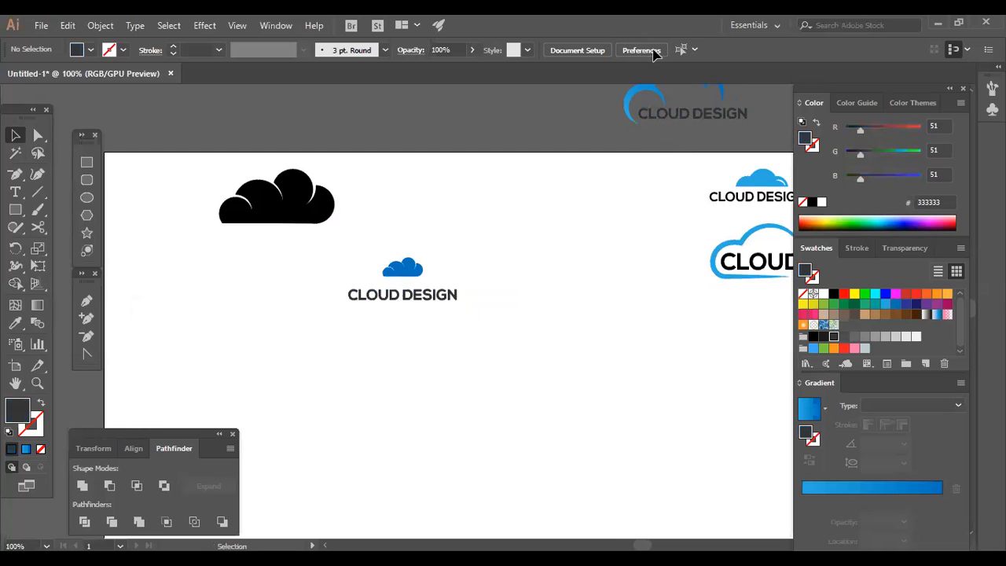
Scale the CLOUD DESIGN lettering down and nudge it up closer beneath the blue cloud
{"action": "left_click_drag", "start_coordinate": [393, 336], "coordinate": [418, 269]}
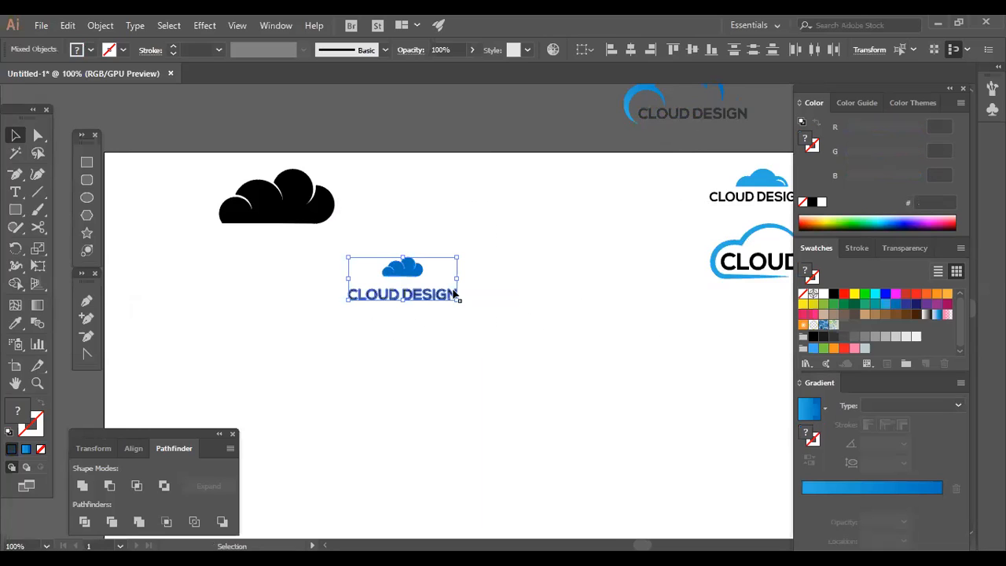
{"action": "left_click_drag", "start_coordinate": [457, 306], "coordinate": [424, 336]}
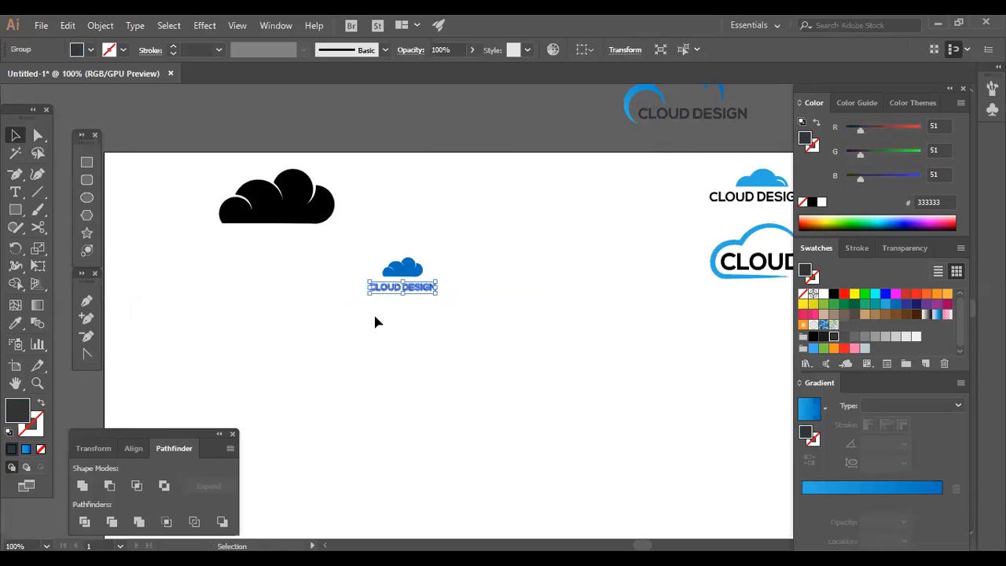
{"action": "left_click", "coordinate": [440, 287]}
{"action": "key", "text": "Up"}
{"action": "key", "text": "Up"}
{"action": "key", "text": "Up"}
{"action": "key", "text": "Up"}
{"action": "key", "text": "Up"}
Enlarge the blue cloud and its lettering together, nudge the lettering up towards the cloud's base, and deselect
{"action": "left_click_drag", "start_coordinate": [362, 248], "coordinate": [498, 355]}
{"action": "left_click_drag", "start_coordinate": [435, 287], "coordinate": [500, 340]}
{"action": "left_click_drag", "start_coordinate": [413, 306], "coordinate": [527, 368]}
{"action": "key", "text": "Up"}
{"action": "key", "text": "Up"}
{"action": "key", "text": "Up"}
{"action": "key", "text": "Up"}
{"action": "key", "text": "Up"}
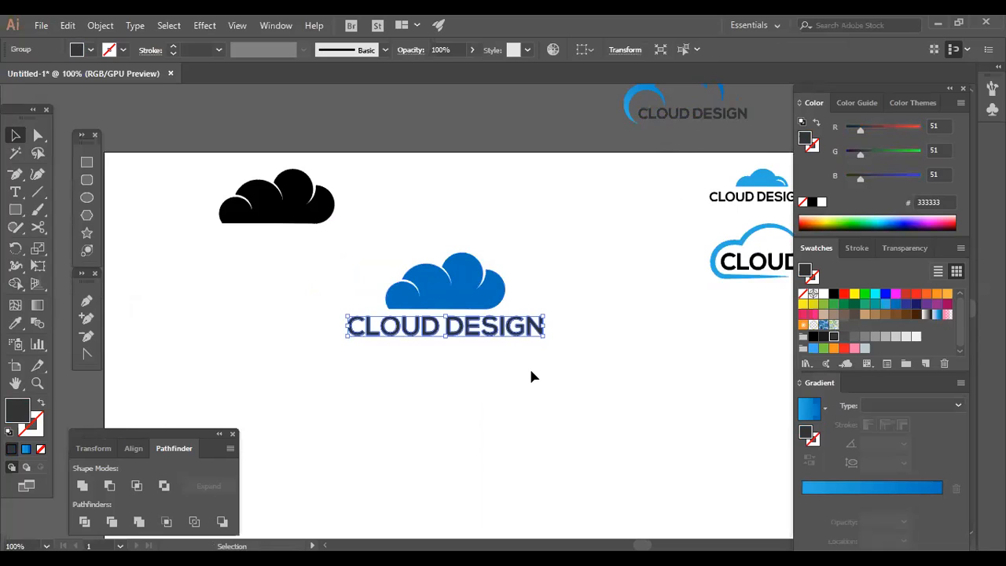
{"action": "left_click", "coordinate": [530, 376]}
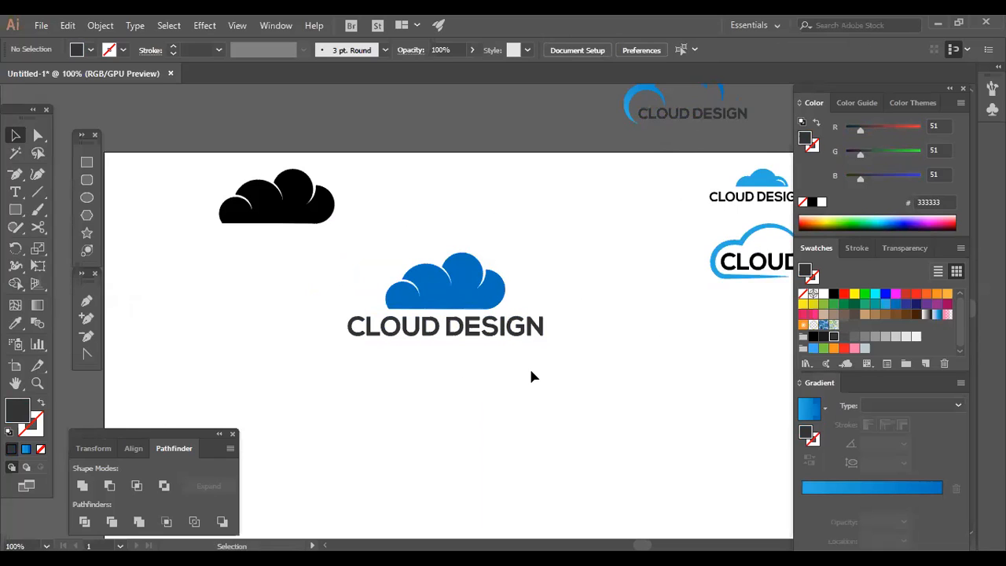
Shift the outlined cloud logo slightly above the artboard and enlarge the solid blue cloud together with its lettering
{"action": "scroll", "coordinate": [634, 378], "scroll_direction": "right", "scroll_amount": 3}
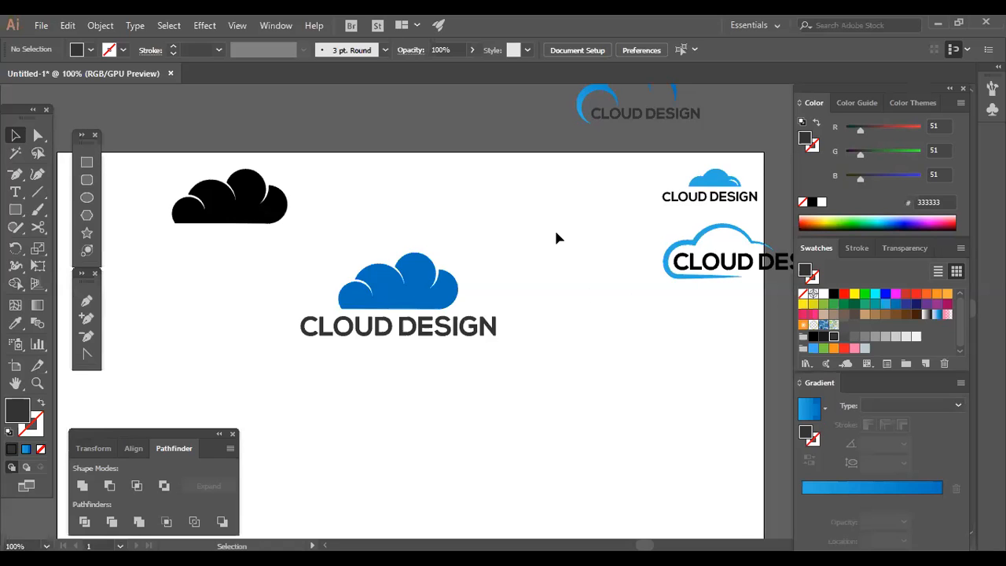
{"action": "left_click_drag", "start_coordinate": [660, 104], "coordinate": [633, 131]}
{"action": "left_click", "coordinate": [612, 143]}
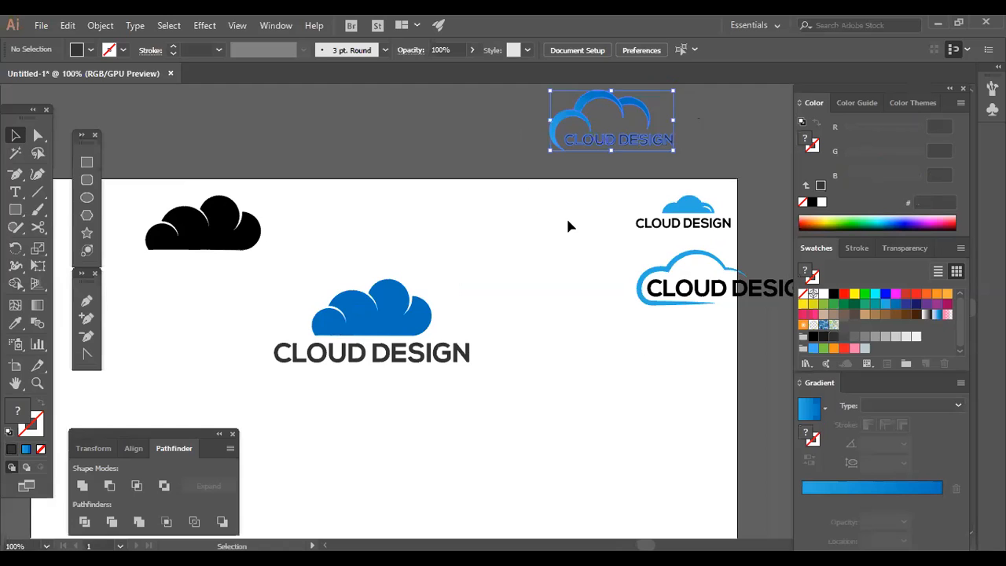
{"action": "left_click_drag", "start_coordinate": [541, 272], "coordinate": [485, 267]}
{"action": "left_click", "coordinate": [321, 416]}
{"action": "left_click_drag", "start_coordinate": [435, 353], "coordinate": [538, 376]}
{"action": "left_click", "coordinate": [478, 444]}
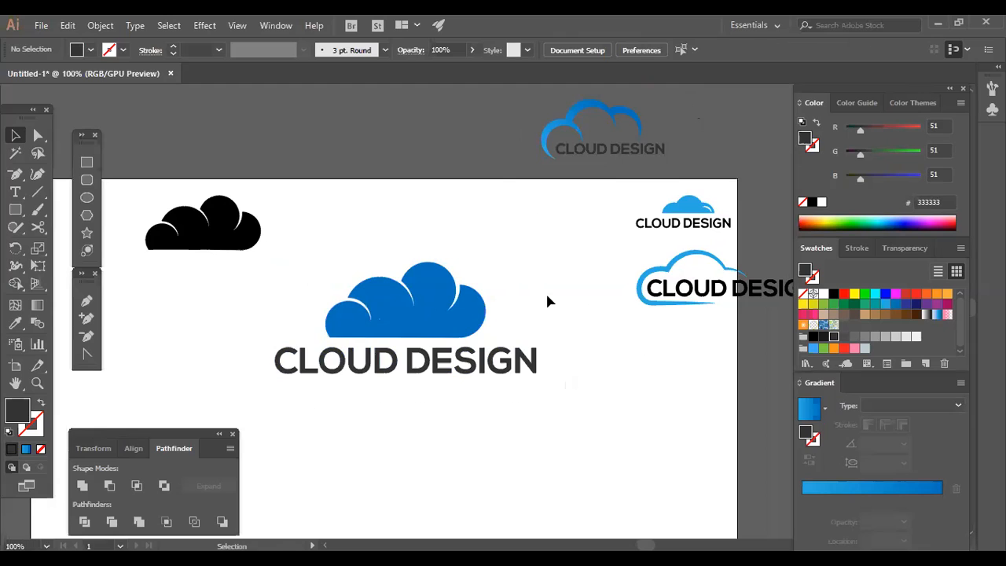
{"action": "key", "text": "ctrl+z"}
{"action": "left_click", "coordinate": [424, 393]}
Unite all the overlapping pieces of the black cloud into one shape and deselect it
{"action": "left_click_drag", "start_coordinate": [265, 297], "coordinate": [156, 255]}
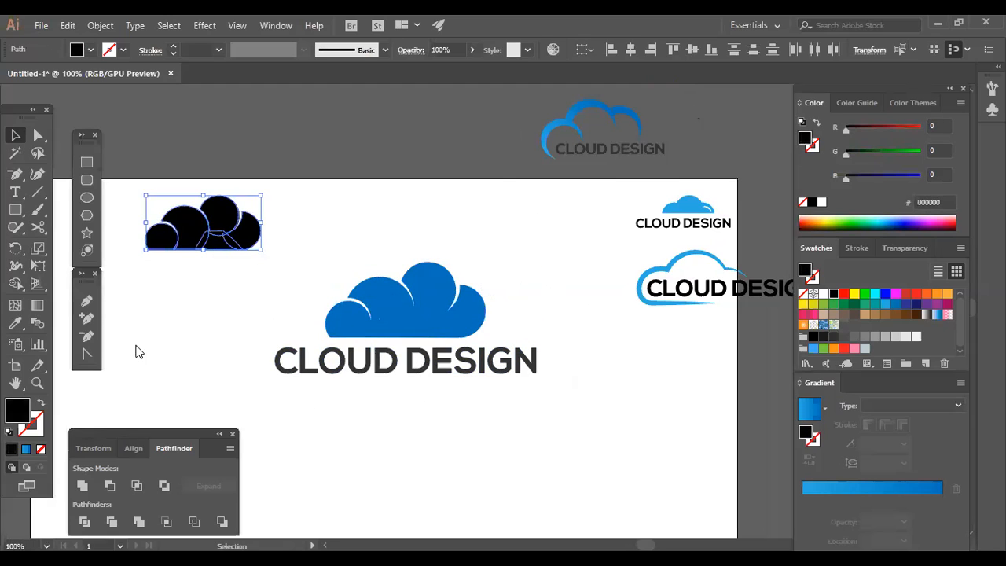
{"action": "left_click", "coordinate": [82, 487]}
{"action": "left_click", "coordinate": [486, 441]}
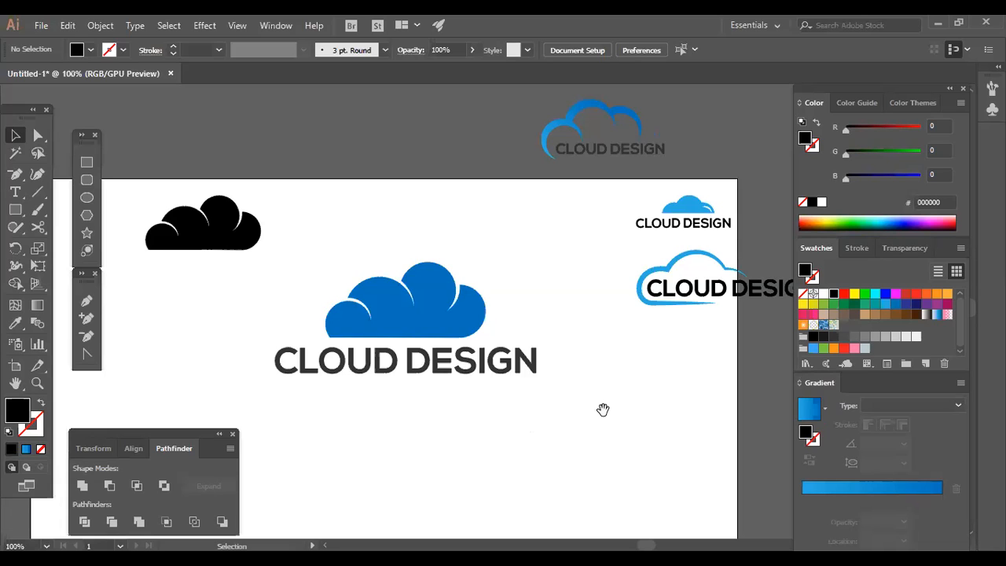
{"action": "left_click_drag", "start_coordinate": [618, 359], "coordinate": [705, 254]}
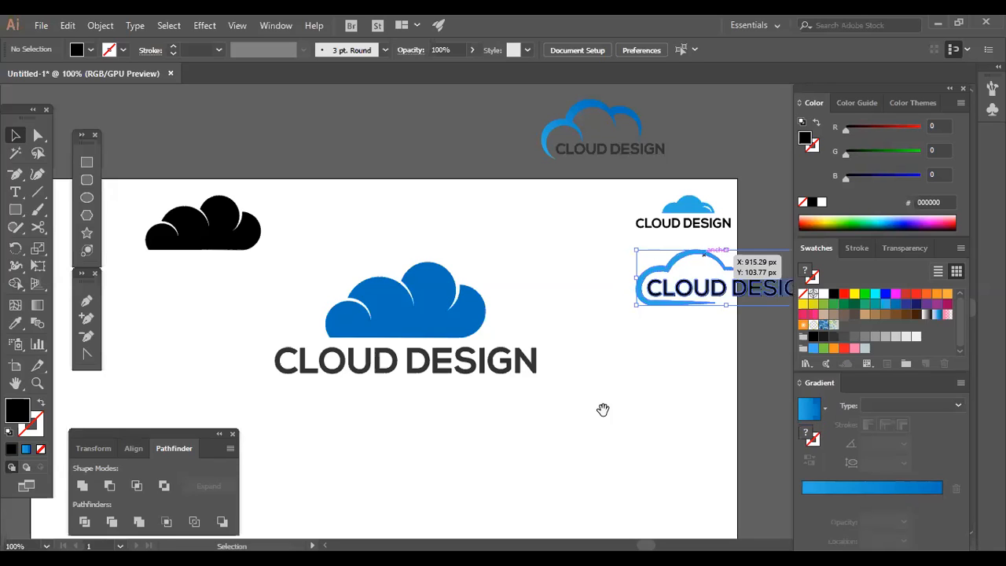
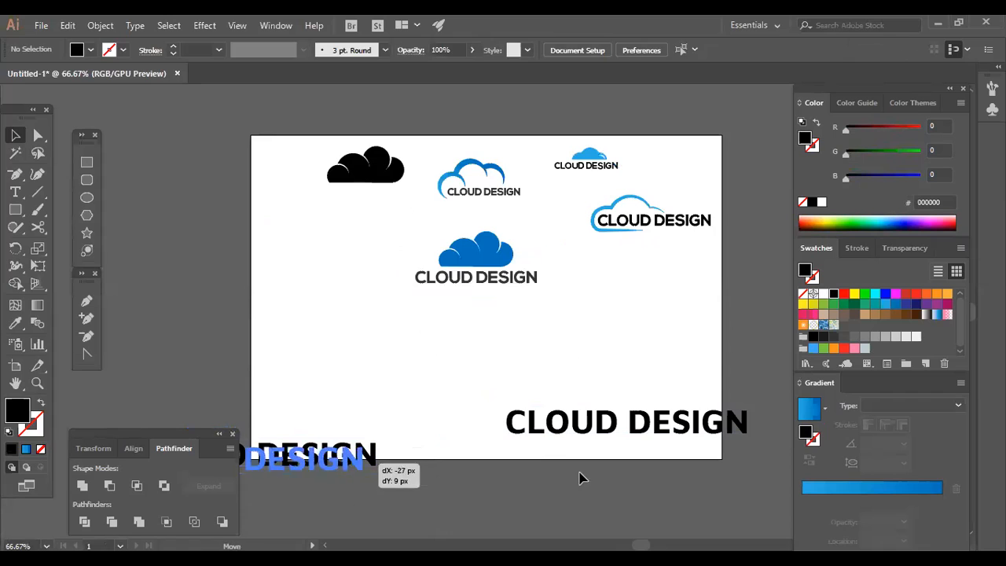
Move the large black CLOUD DESIGN texts down off the bottom edge of the artboard
{"action": "left_click_drag", "start_coordinate": [660, 433], "coordinate": [787, 519]}
{"action": "left_click", "coordinate": [550, 445]}
{"action": "left_click", "coordinate": [505, 422]}
{"action": "left_click", "coordinate": [588, 471]}
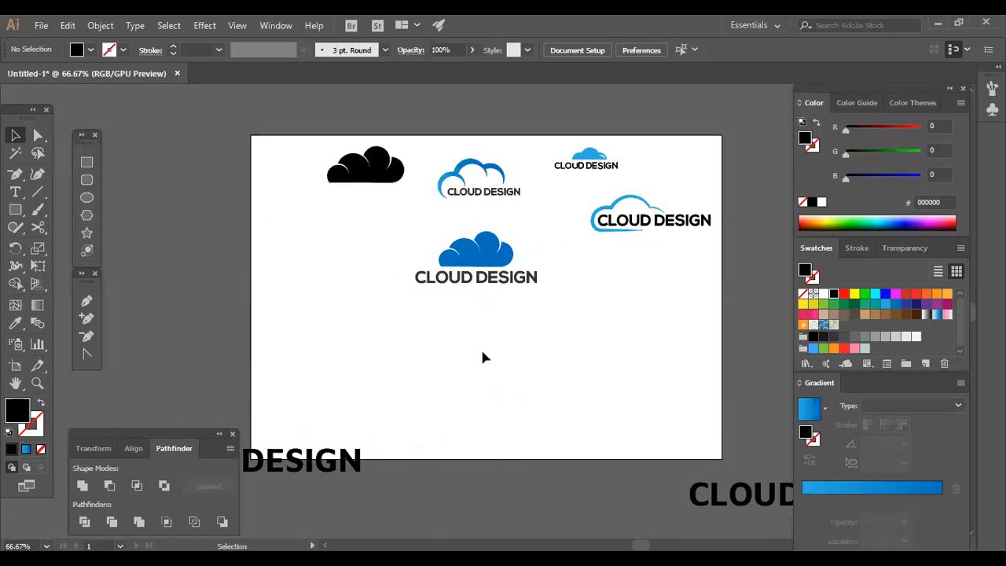
{"action": "left_click_drag", "start_coordinate": [540, 326], "coordinate": [461, 334]}
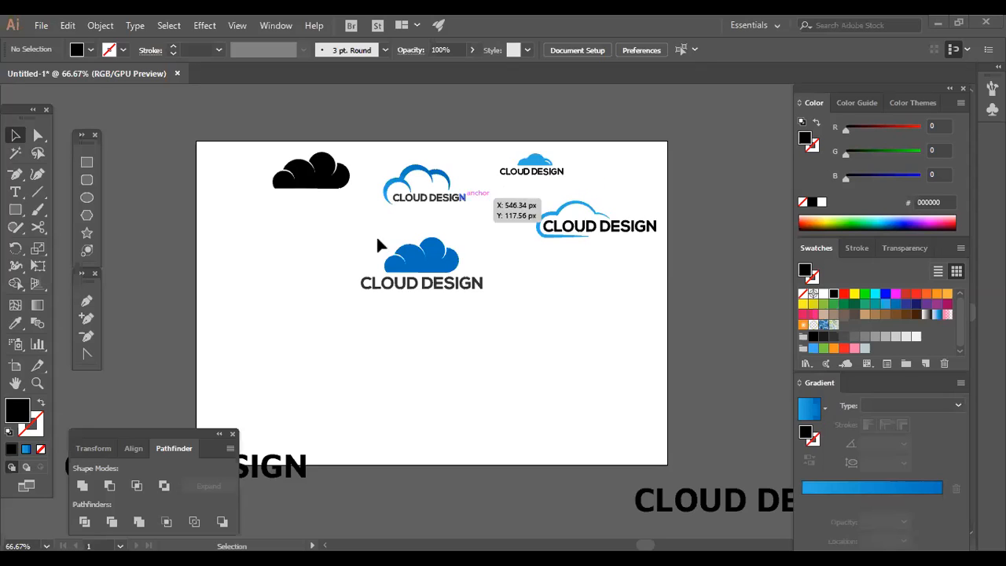
Examine the solid blue cloud and the outlined gradient cloud by selecting each shape in turn
{"action": "left_click", "coordinate": [437, 259]}
{"action": "left_click", "coordinate": [455, 276]}
{"action": "left_click", "coordinate": [437, 264]}
{"action": "left_click", "coordinate": [499, 267]}
{"action": "left_click", "coordinate": [439, 257]}
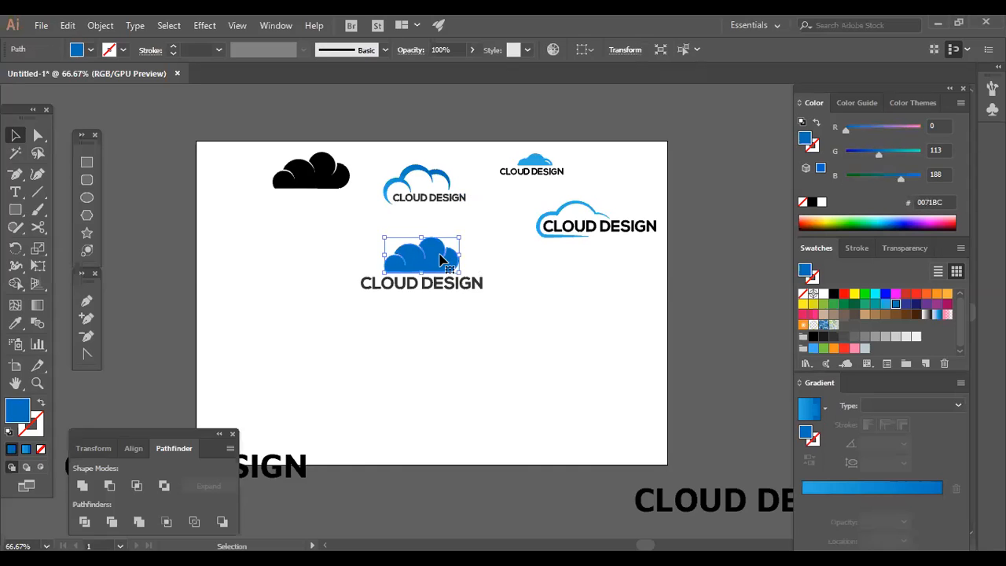
{"action": "left_click", "coordinate": [484, 254]}
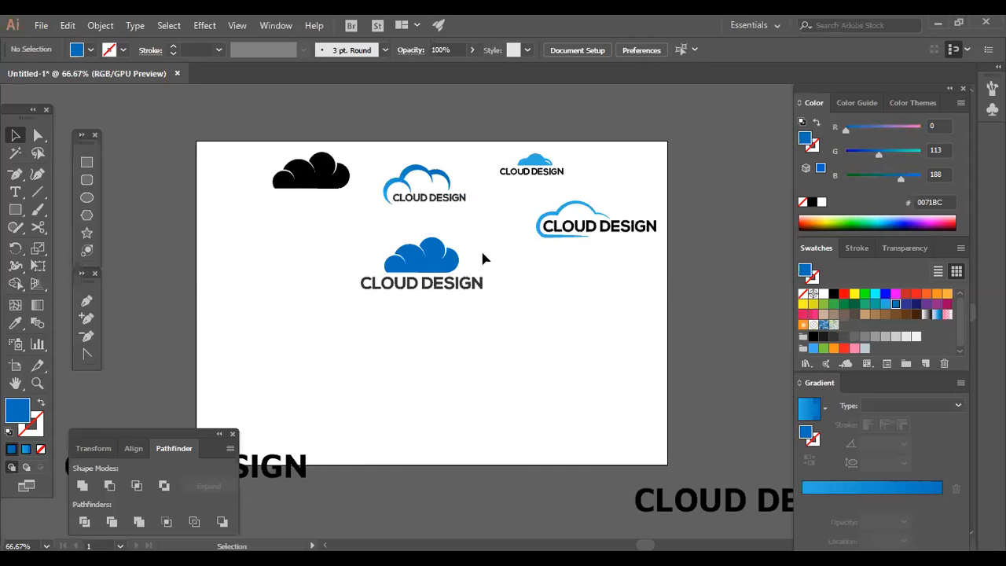
{"action": "left_click", "coordinate": [418, 170]}
{"action": "left_click", "coordinate": [416, 181]}
{"action": "left_click", "coordinate": [417, 178]}
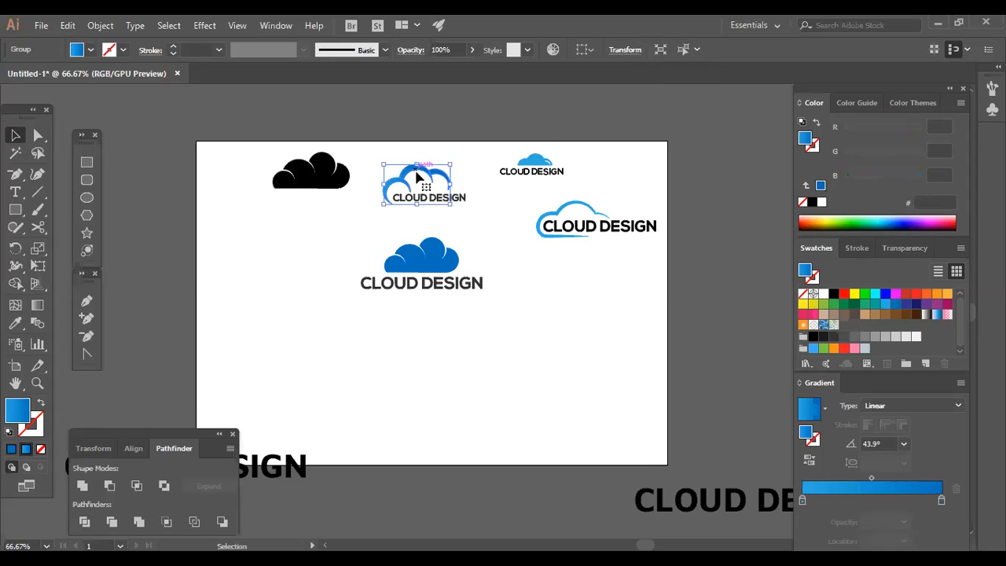
{"action": "left_click_drag", "start_coordinate": [383, 200], "coordinate": [474, 172]}
{"action": "left_click", "coordinate": [482, 180]}
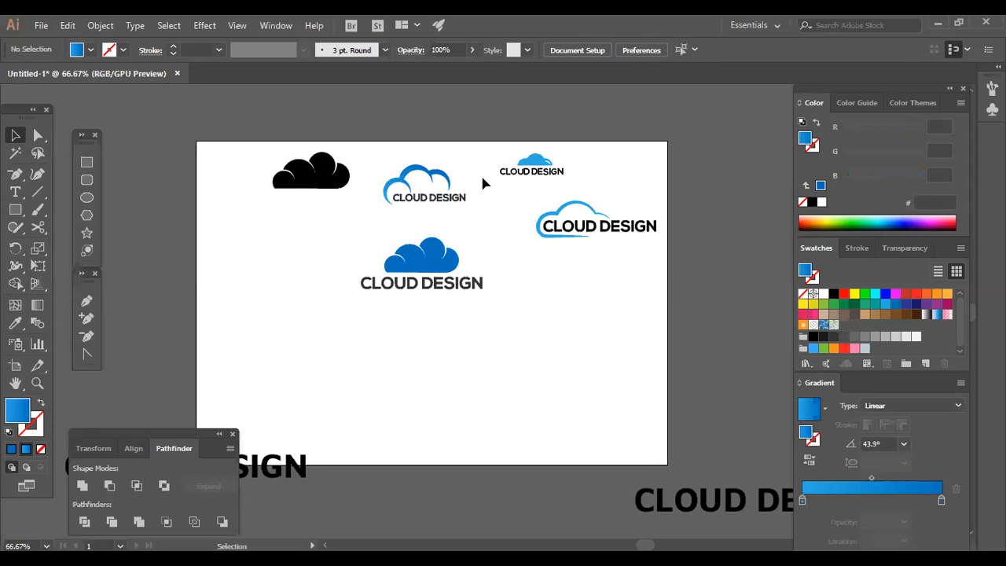
Select the solid blue cloud with its lettering and inspect the logo at 150% magnification
{"action": "left_click", "coordinate": [456, 255]}
{"action": "left_click", "coordinate": [427, 281], "text": "shift"}
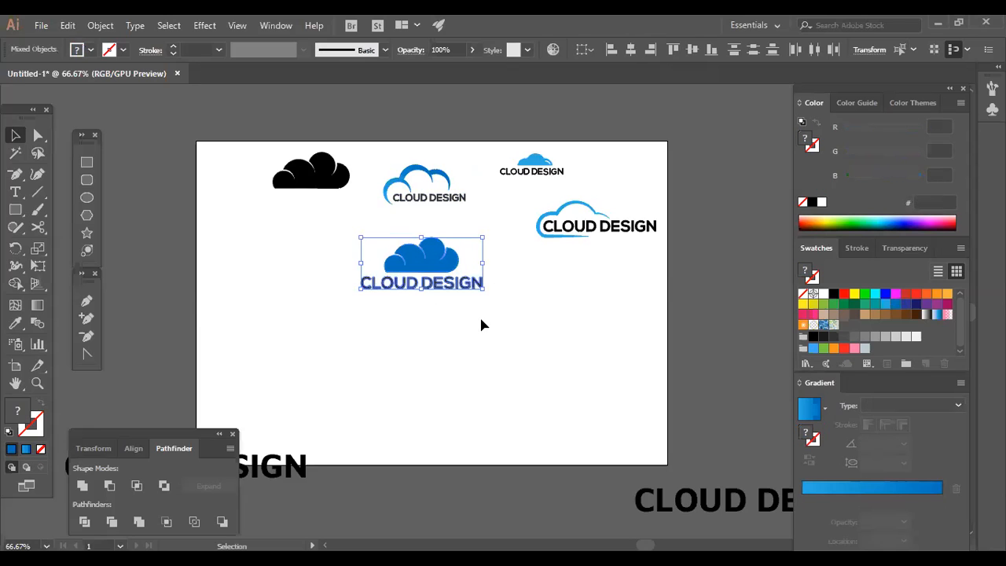
{"action": "key", "text": "a"}
{"action": "key", "text": "ctrl+1"}
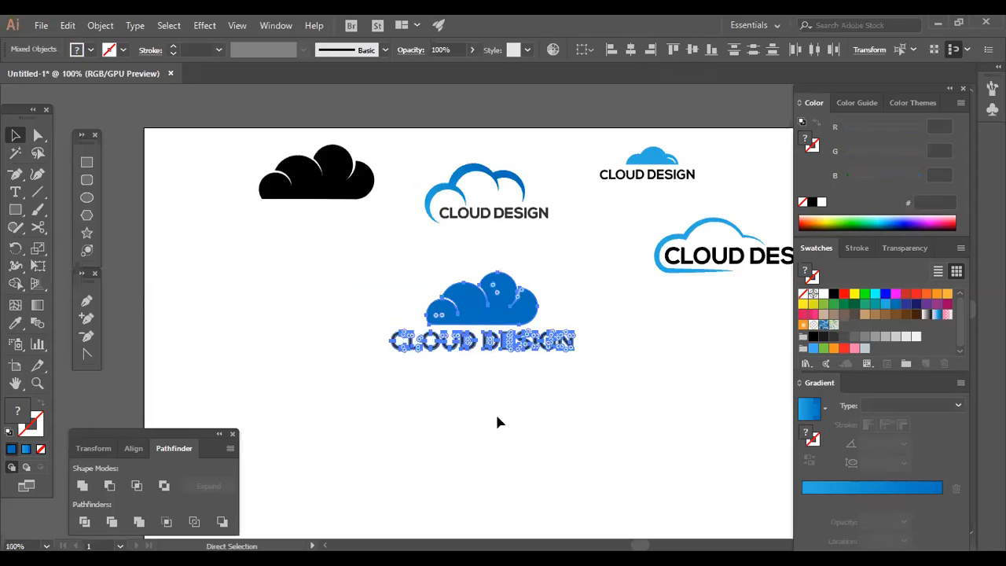
{"action": "key", "text": "ctrl+equal"}
{"action": "key", "text": "v"}
{"action": "left_click_drag", "start_coordinate": [589, 321], "coordinate": [481, 413]}
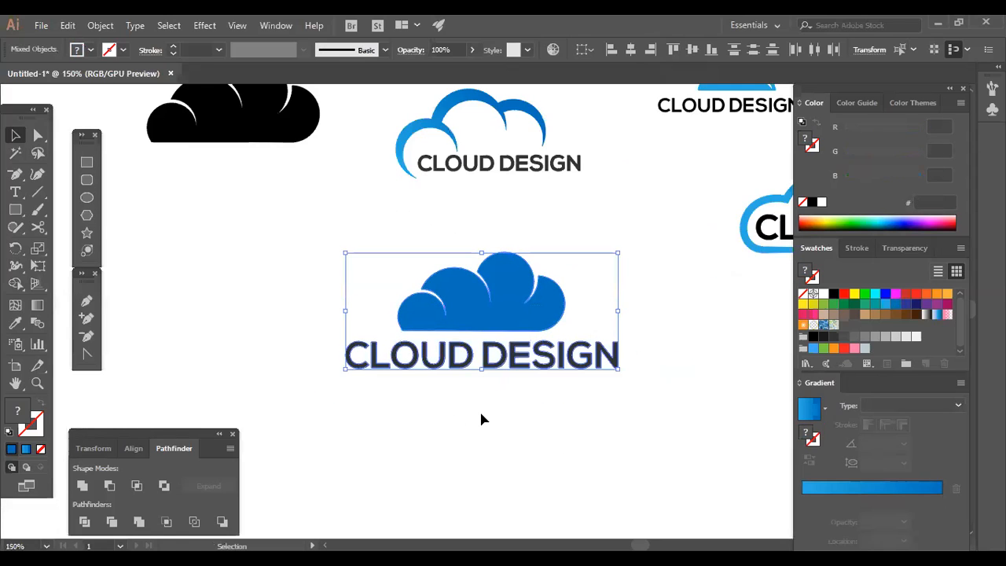
{"action": "left_click", "coordinate": [481, 419]}
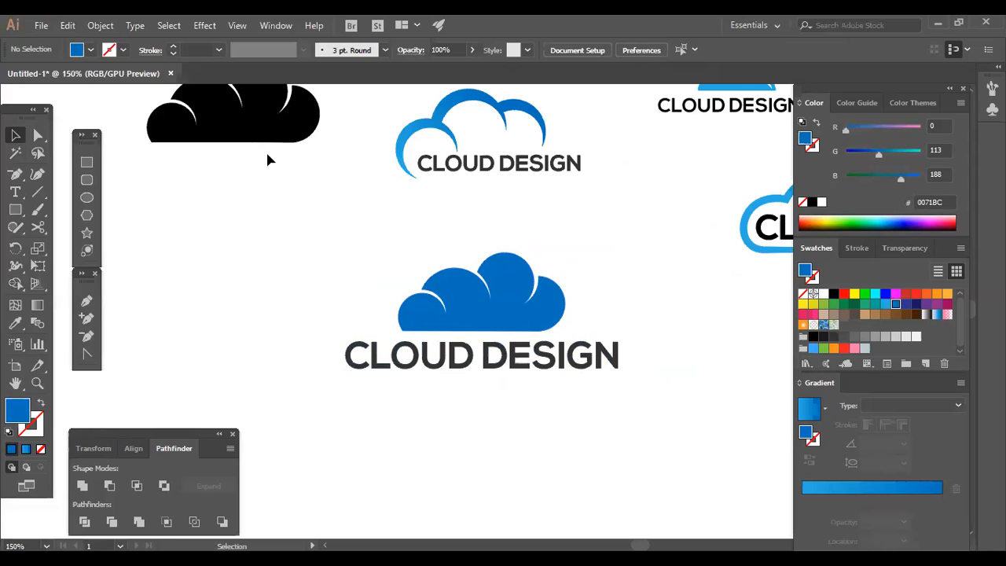
Move the CLOUD DESIGN lettering away from the solid blue cloud, down into the empty area
{"action": "left_click", "coordinate": [224, 110]}
{"action": "left_click", "coordinate": [360, 289]}
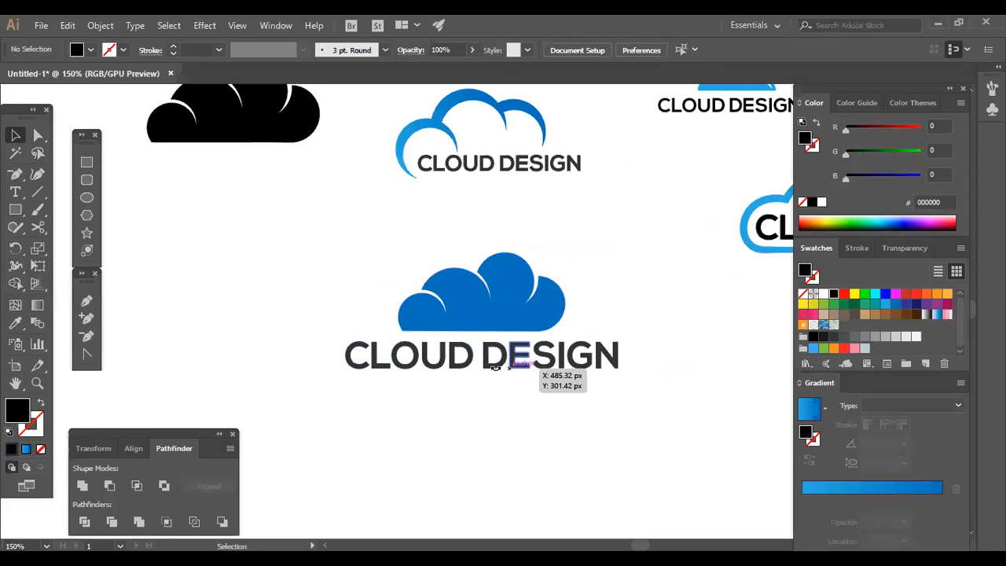
{"action": "left_click", "coordinate": [454, 370]}
{"action": "left_click_drag", "start_coordinate": [454, 371], "coordinate": [681, 474]}
{"action": "left_click_drag", "start_coordinate": [545, 415], "coordinate": [683, 470]}
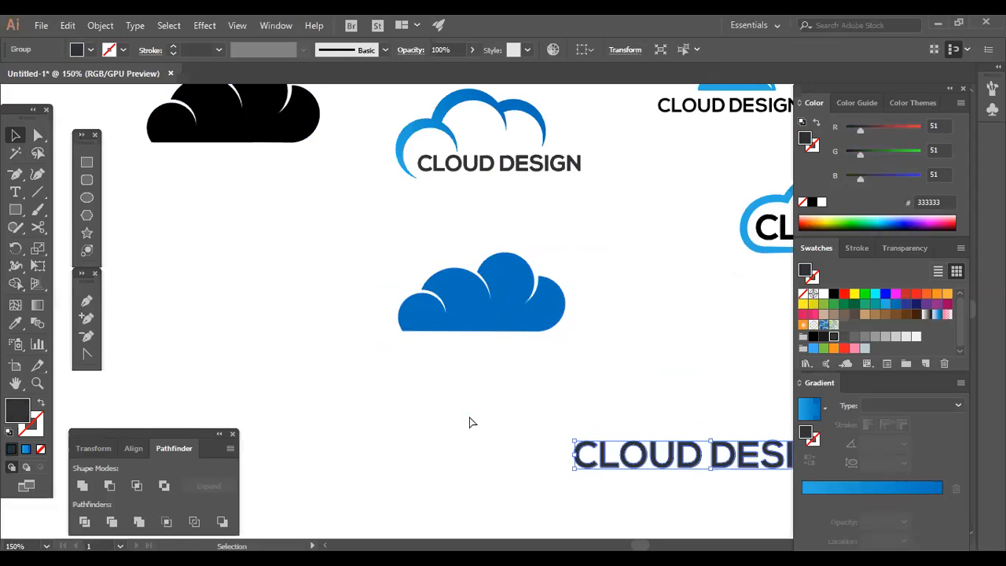
Undo the latest lettering move, the logo resizing and the uniting of the black cloud
{"action": "key", "text": "ctrl+z"}
{"action": "key", "text": "ctrl+z"}
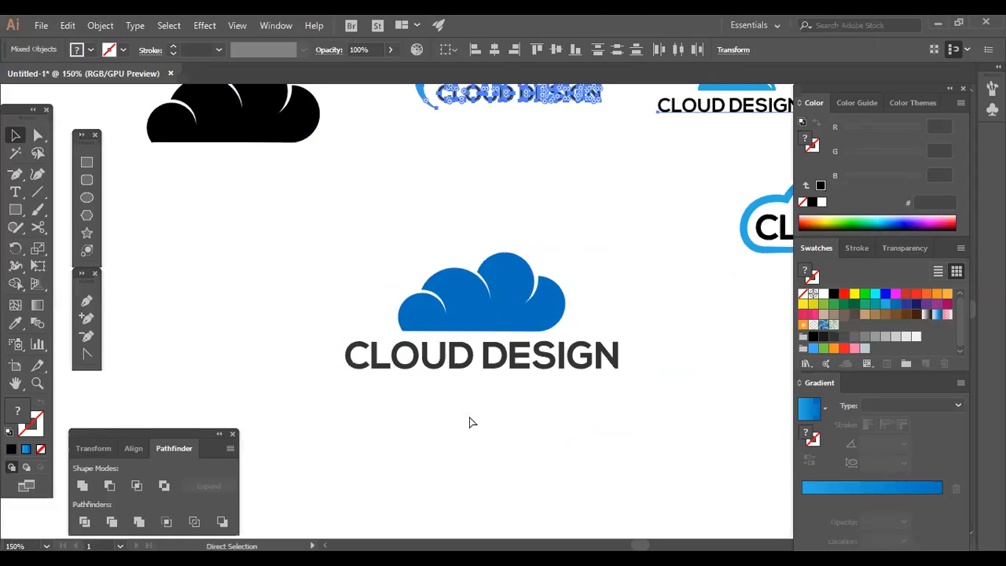
{"action": "key", "text": "ctrl+z"}
{"action": "key", "text": "ctrl+z"}
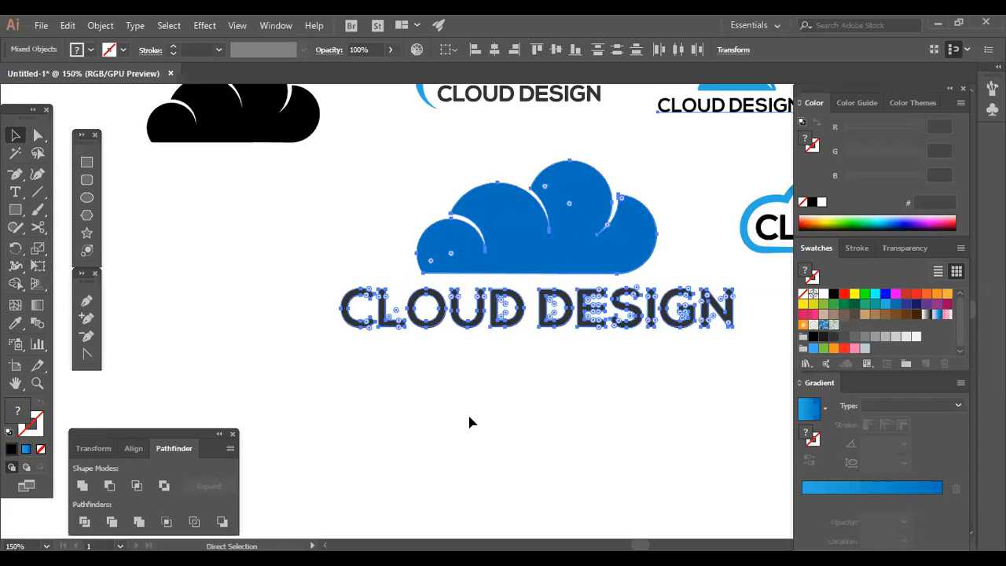
{"action": "key", "text": "ctrl+z"}
{"action": "key", "text": "ctrl+z"}
{"action": "key", "text": "ctrl+z"}
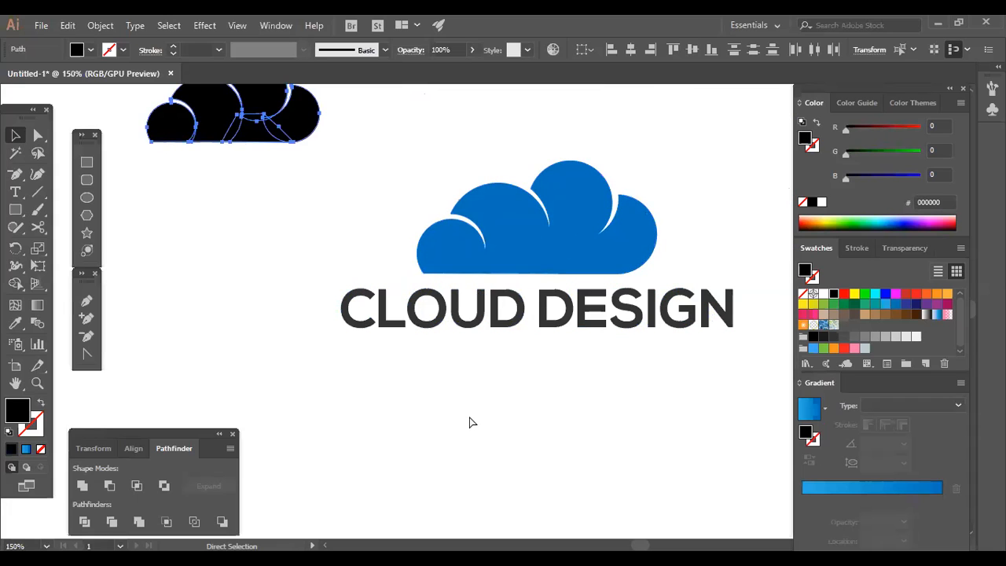
{"action": "key", "text": "ctrl+z"}
{"action": "key", "text": "ctrl+z"}
{"action": "key", "text": "ctrl+z"}
{"action": "key", "text": "ctrl+z"}
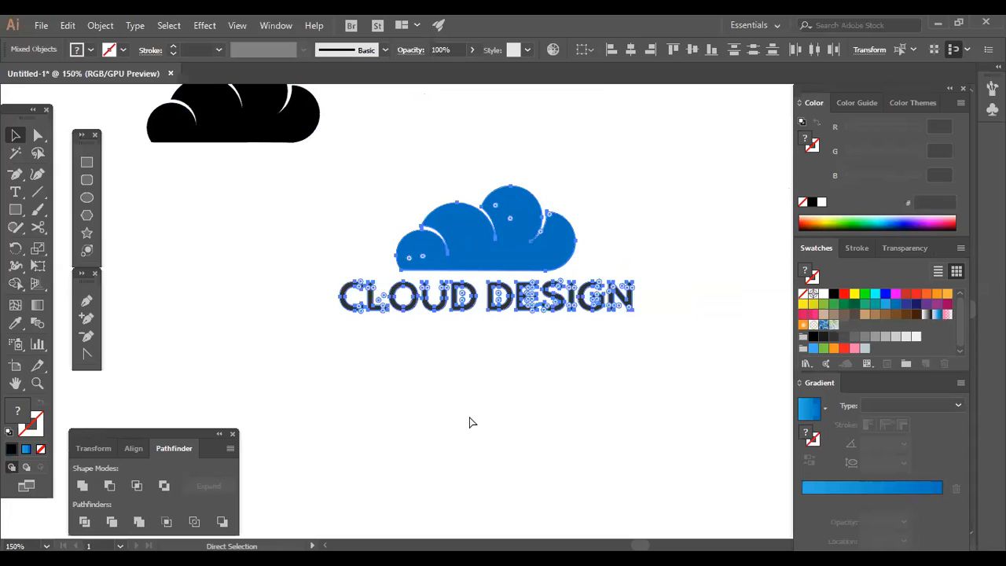
{"action": "left_click", "coordinate": [469, 423]}
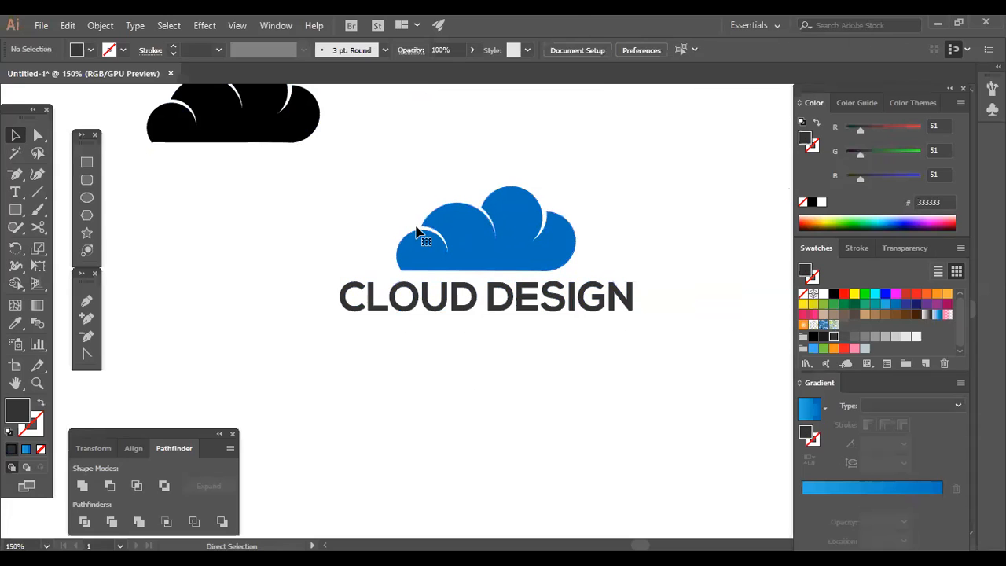
{"action": "key", "text": "ctrl+z"}
{"action": "key", "text": "ctrl+z"}
{"action": "key", "text": "ctrl+z"}
Move the blue cloud and its lettering together away from the black cloud and deselect them
{"action": "left_click", "coordinate": [525, 278], "text": "shift"}
{"action": "left_click_drag", "start_coordinate": [410, 207], "coordinate": [541, 275]}
{"action": "left_click", "coordinate": [269, 314]}
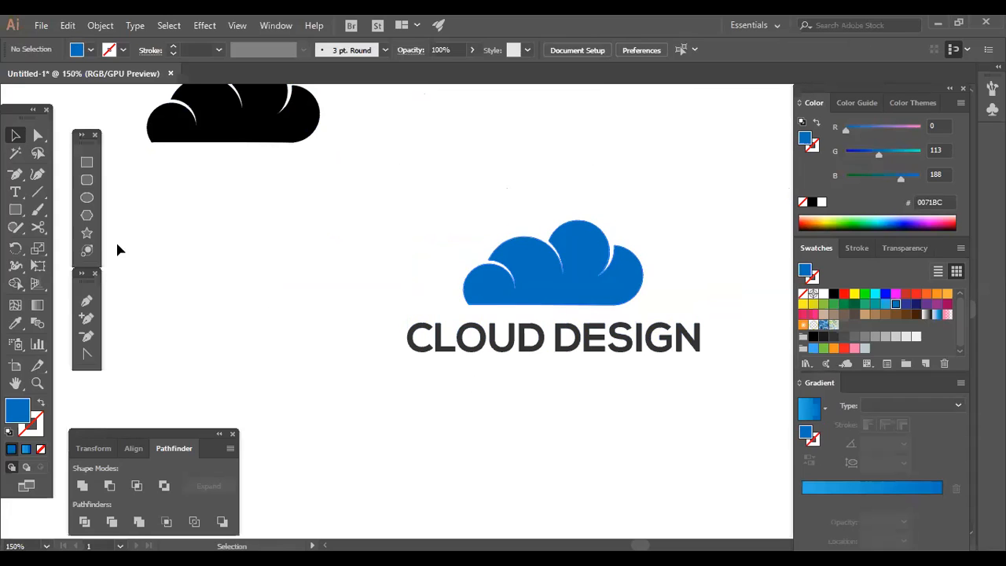
Draw a blue circle in the empty area below the black cloud and shift the blue logo farther away from it
{"action": "key", "text": "l"}
{"action": "left_click_drag", "start_coordinate": [322, 336], "coordinate": [368, 380]}
{"action": "left_click", "coordinate": [15, 135]}
{"action": "left_click", "coordinate": [491, 275]}
{"action": "left_click", "coordinate": [532, 333], "text": "shift"}
{"action": "left_click_drag", "start_coordinate": [548, 317], "coordinate": [646, 309]}
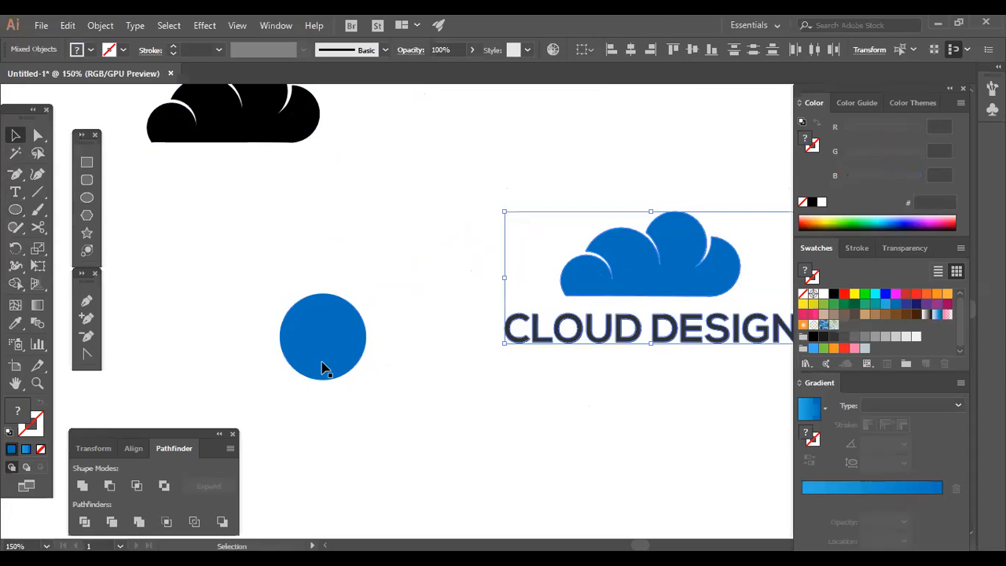
{"action": "left_click", "coordinate": [384, 391]}
Duplicate and resize the blue circle to build a cloud outline from four overlapping circles, spacing the last one slightly outward
{"action": "left_click_drag", "start_coordinate": [334, 346], "coordinate": [348, 288]}
{"action": "left_click_drag", "start_coordinate": [380, 322], "coordinate": [396, 332]}
{"action": "left_click_drag", "start_coordinate": [329, 287], "coordinate": [432, 295]}
{"action": "left_click", "coordinate": [398, 324]}
{"action": "left_click_drag", "start_coordinate": [434, 332], "coordinate": [432, 289]}
{"action": "left_click", "coordinate": [430, 325]}
{"action": "left_click", "coordinate": [432, 352]}
{"action": "left_click_drag", "start_coordinate": [360, 336], "coordinate": [413, 371]}
{"action": "left_click_drag", "start_coordinate": [395, 274], "coordinate": [452, 321]}
{"action": "left_click", "coordinate": [488, 364]}
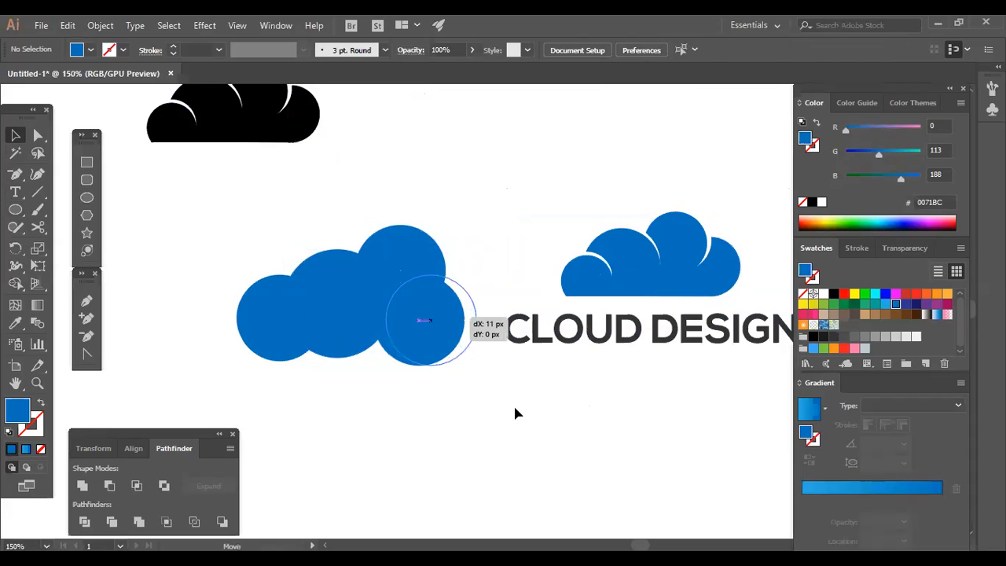
{"action": "left_click_drag", "start_coordinate": [514, 413], "coordinate": [515, 412]}
{"action": "left_click", "coordinate": [417, 413]}
Draw a wide blue rectangle covering the lower parts of all four circles and extending past both sides
{"action": "left_click", "coordinate": [86, 162]}
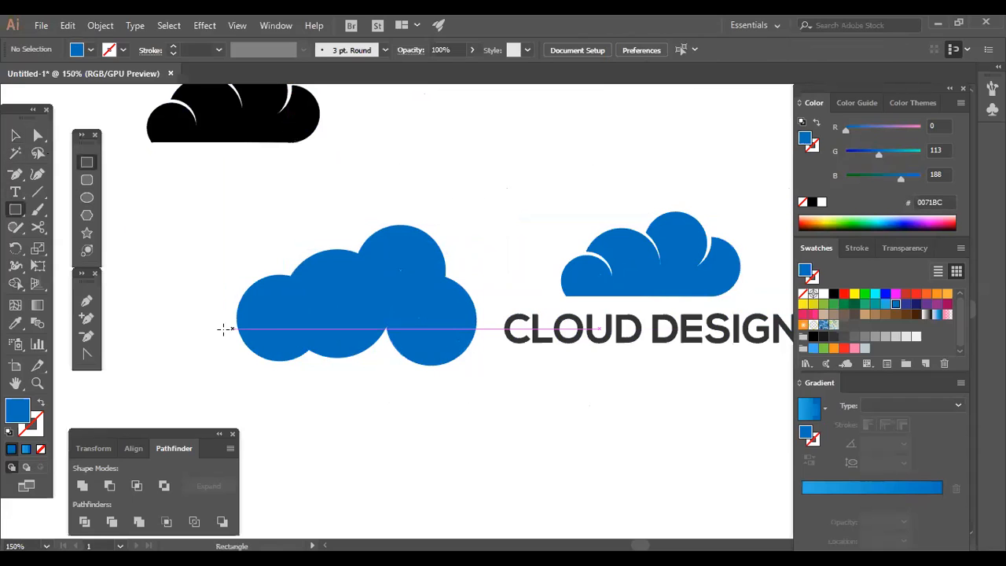
{"action": "left_click_drag", "start_coordinate": [225, 328], "coordinate": [492, 387]}
{"action": "left_click", "coordinate": [15, 135]}
{"action": "left_click", "coordinate": [560, 167]}
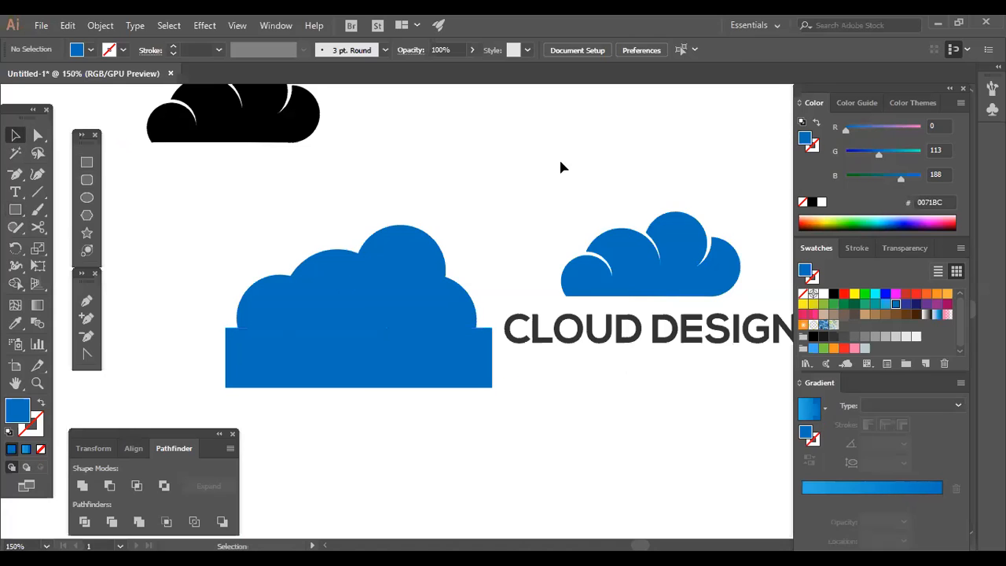
Move the rightmost circle up and outward so its lower edge rests on the rectangle's top edge
{"action": "left_click", "coordinate": [422, 253]}
{"action": "left_click", "coordinate": [500, 259]}
{"action": "left_click_drag", "start_coordinate": [429, 310], "coordinate": [469, 309]}
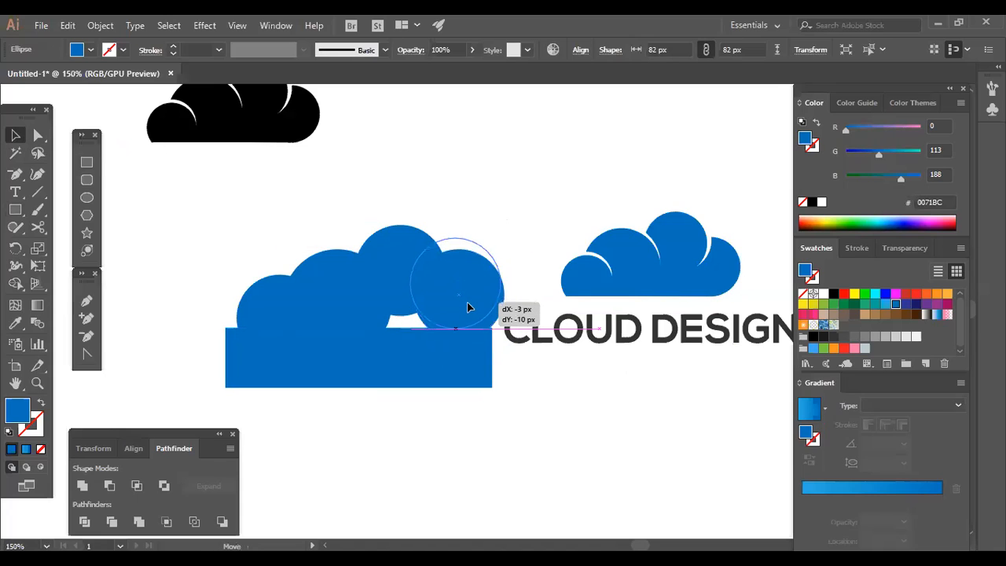
{"action": "left_click", "coordinate": [509, 410]}
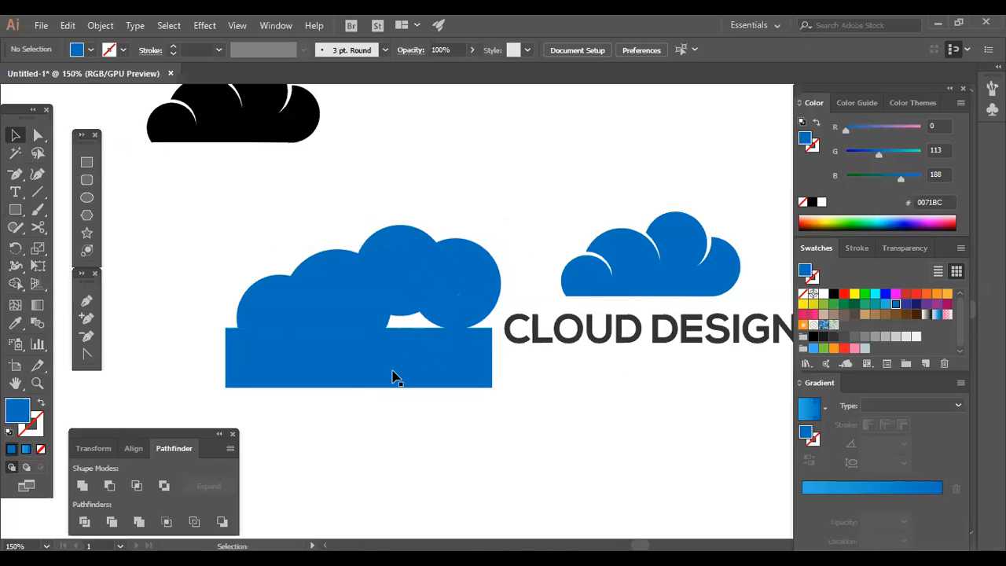
Draw a smaller blue rectangle that fills the gap between the right-hand circles and the wide base rectangle
{"action": "left_click", "coordinate": [86, 162]}
{"action": "left_click_drag", "start_coordinate": [338, 309], "coordinate": [461, 377]}
{"action": "right_click", "coordinate": [425, 340]}
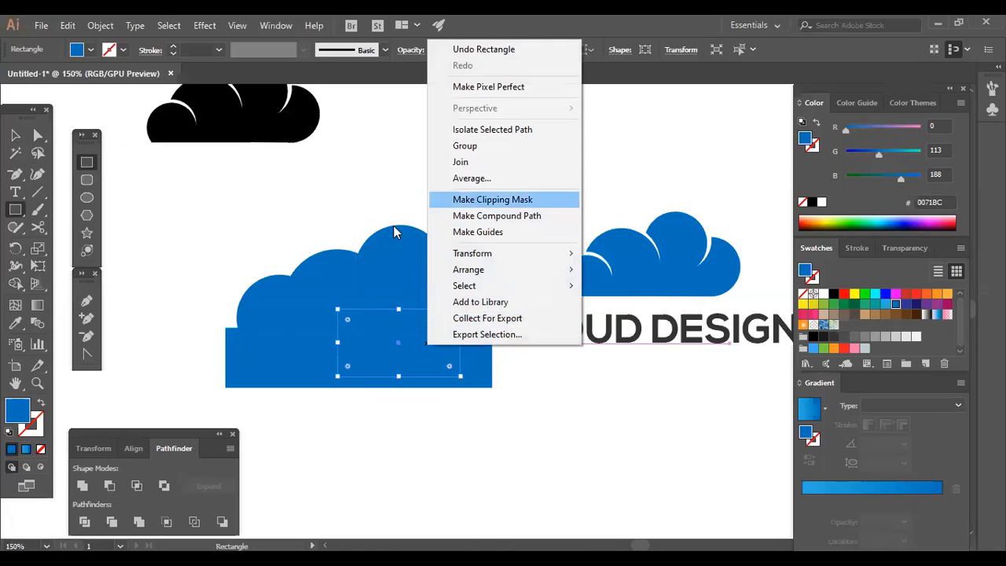
{"action": "left_click", "coordinate": [16, 137]}
{"action": "key", "text": "Delete"}
{"action": "key", "text": "ctrl+z"}
Bring the wide base rectangle to the front and fill it with white to give the cloud a flat bottom
{"action": "left_click", "coordinate": [307, 340]}
{"action": "right_click", "coordinate": [361, 273]}
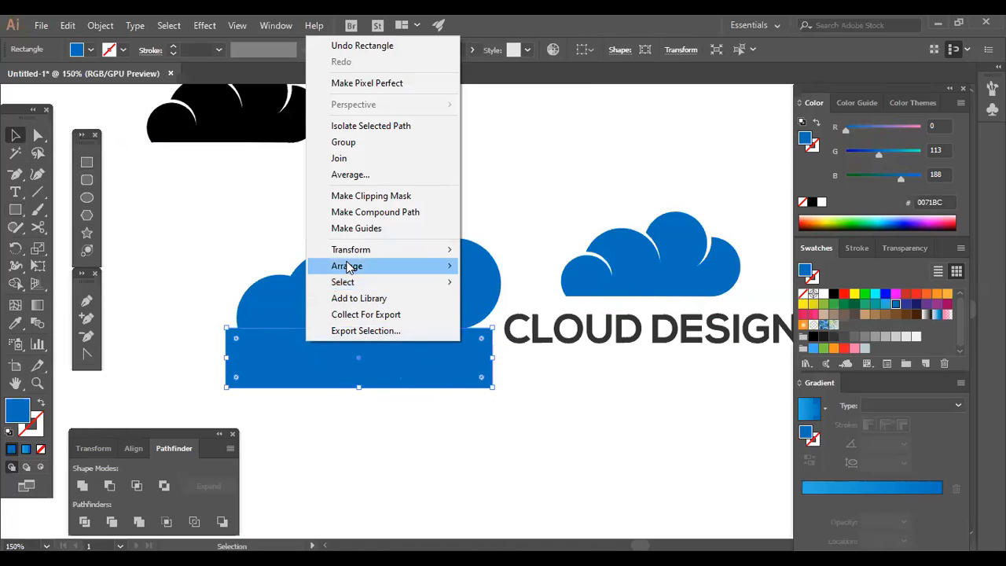
{"action": "mouse_move", "coordinate": [347, 266]}
{"action": "left_click", "coordinate": [508, 266]}
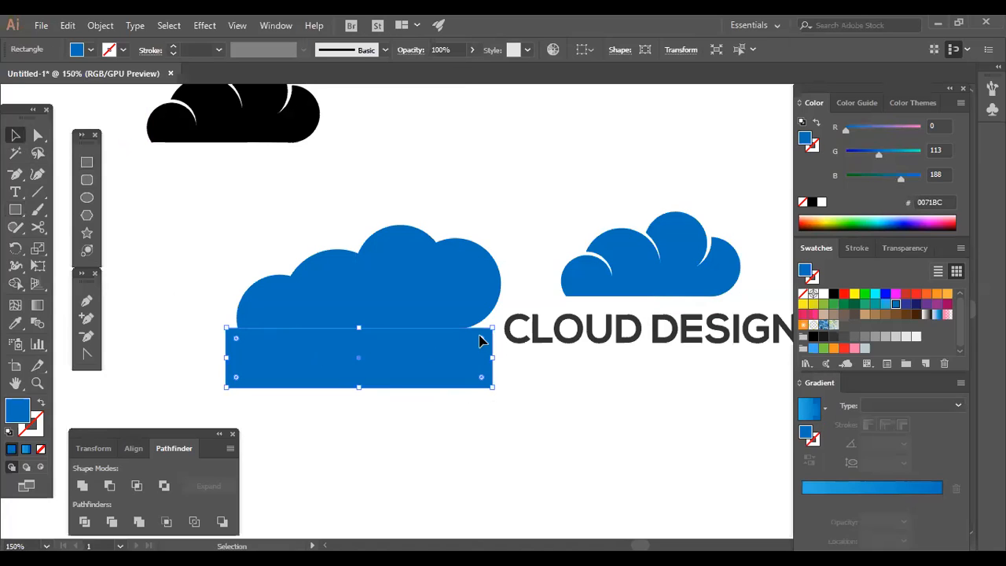
{"action": "left_click", "coordinate": [821, 295]}
{"action": "left_click", "coordinate": [608, 416]}
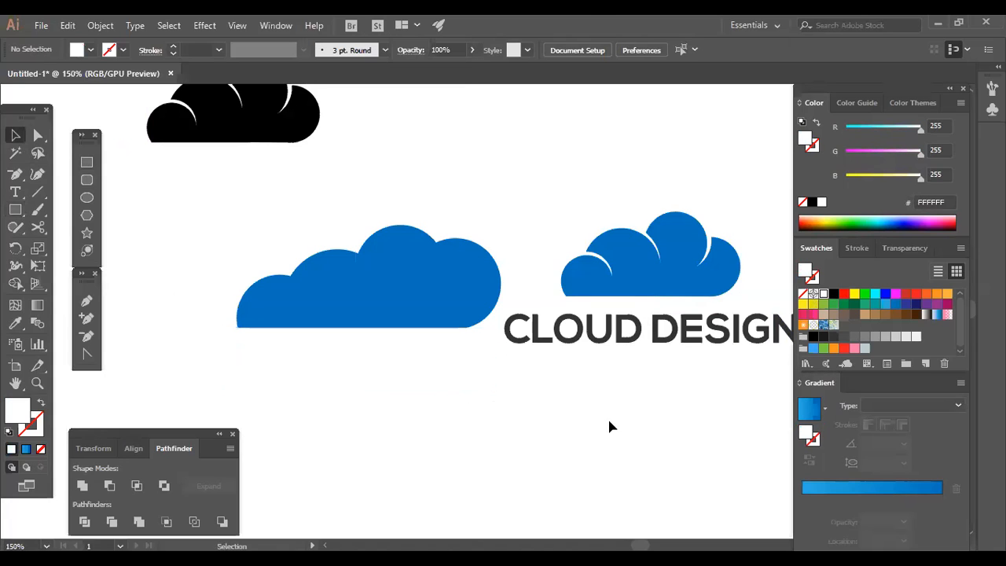
Shift the second, third and rightmost circles inward so the cloud becomes narrower and more compact
{"action": "key", "text": "ctrl+plus"}
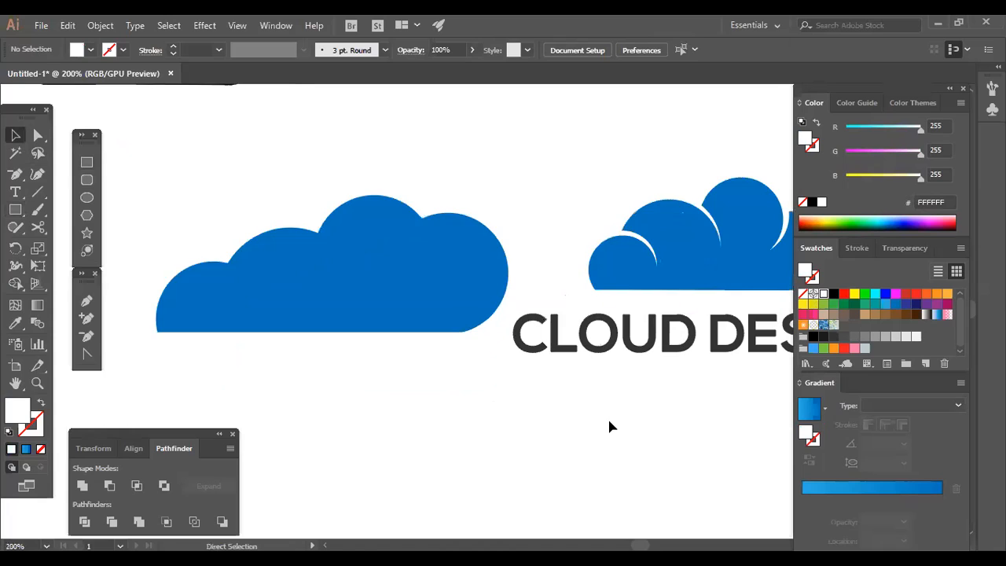
{"action": "left_click_drag", "start_coordinate": [448, 424], "coordinate": [430, 415]}
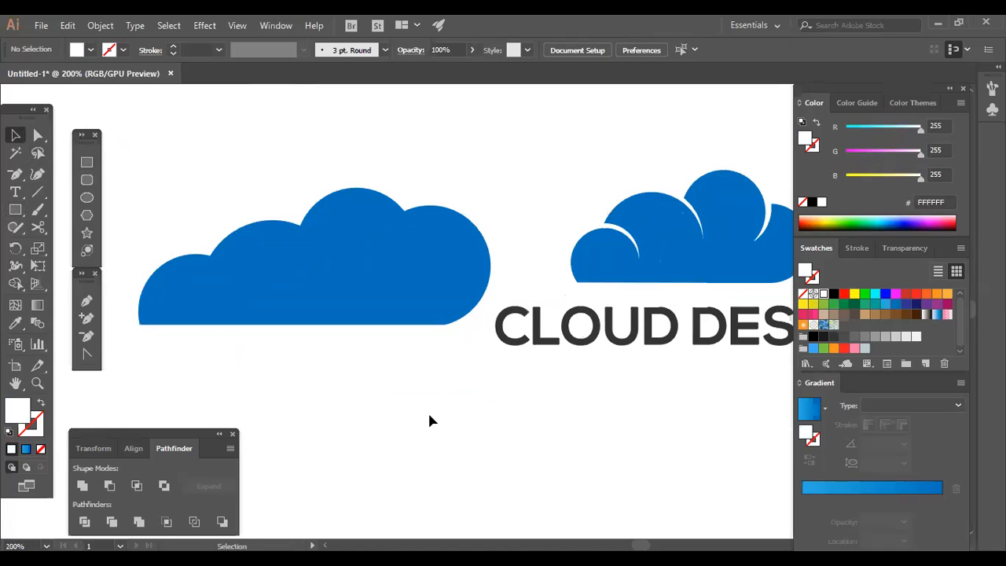
{"action": "left_click", "coordinate": [254, 274]}
{"action": "left_click_drag", "start_coordinate": [263, 275], "coordinate": [246, 268]}
{"action": "left_click", "coordinate": [381, 398]}
{"action": "left_click_drag", "start_coordinate": [332, 233], "coordinate": [403, 254]}
{"action": "left_click", "coordinate": [474, 398]}
{"action": "left_click", "coordinate": [456, 311]}
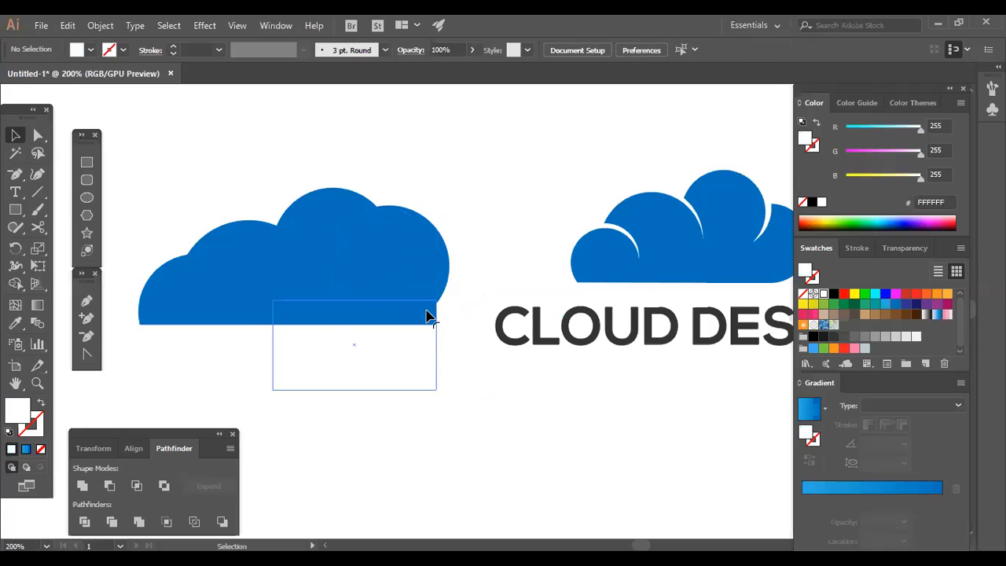
Move the blue filler rectangle out of the cloud into the empty area below it
{"action": "left_click", "coordinate": [422, 314]}
{"action": "left_click_drag", "start_coordinate": [382, 318], "coordinate": [402, 504]}
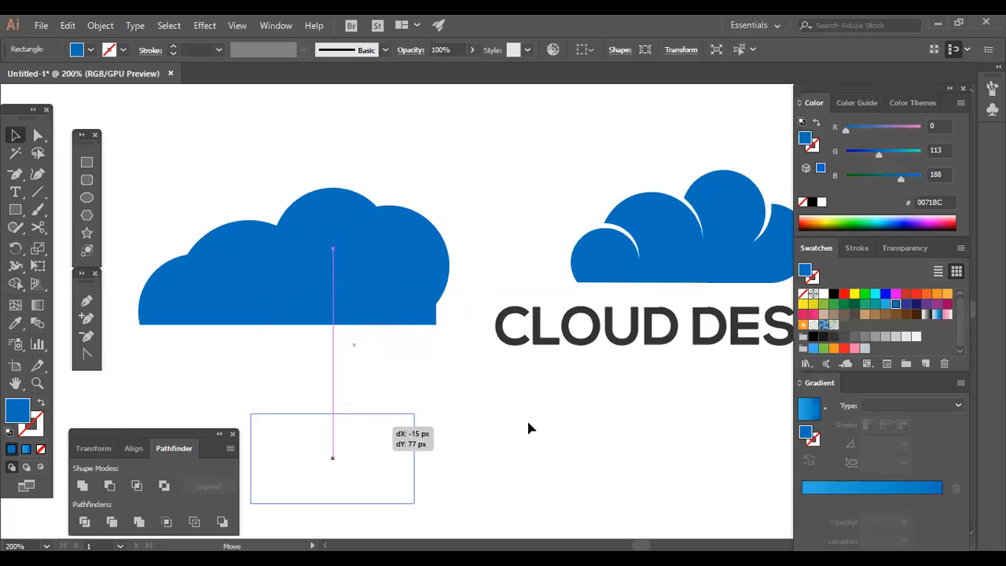
{"action": "left_click", "coordinate": [527, 418]}
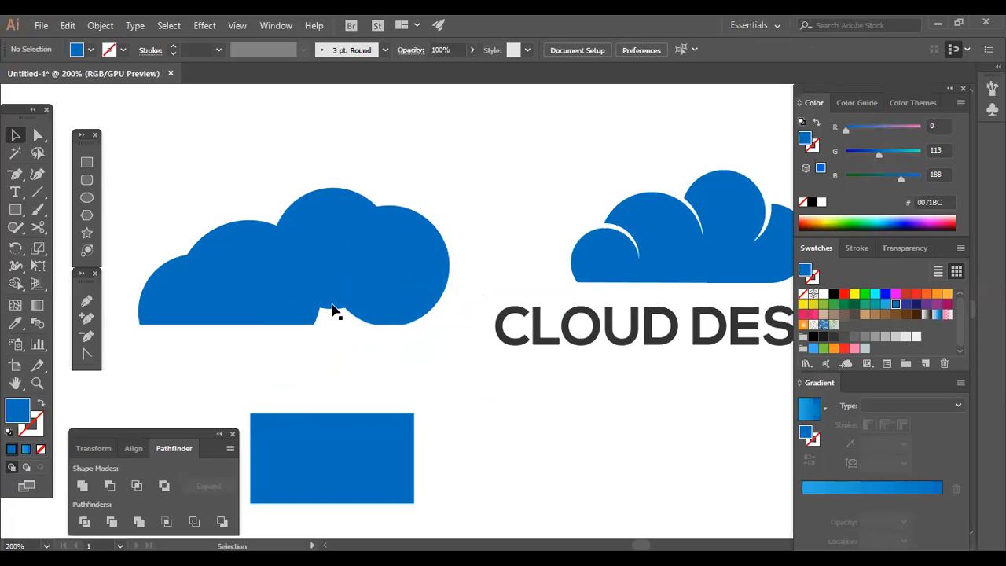
Try lowering the overlapping circles that form the cloud's tallest bump, and undo the change
{"action": "left_click", "coordinate": [332, 317]}
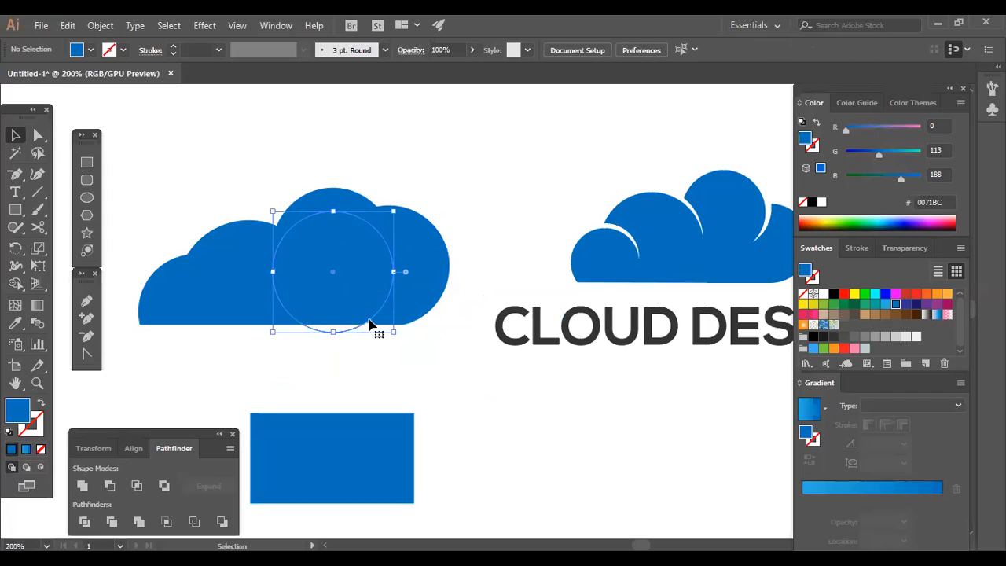
{"action": "left_click", "coordinate": [465, 157]}
{"action": "left_click", "coordinate": [337, 280]}
{"action": "left_click", "coordinate": [306, 251]}
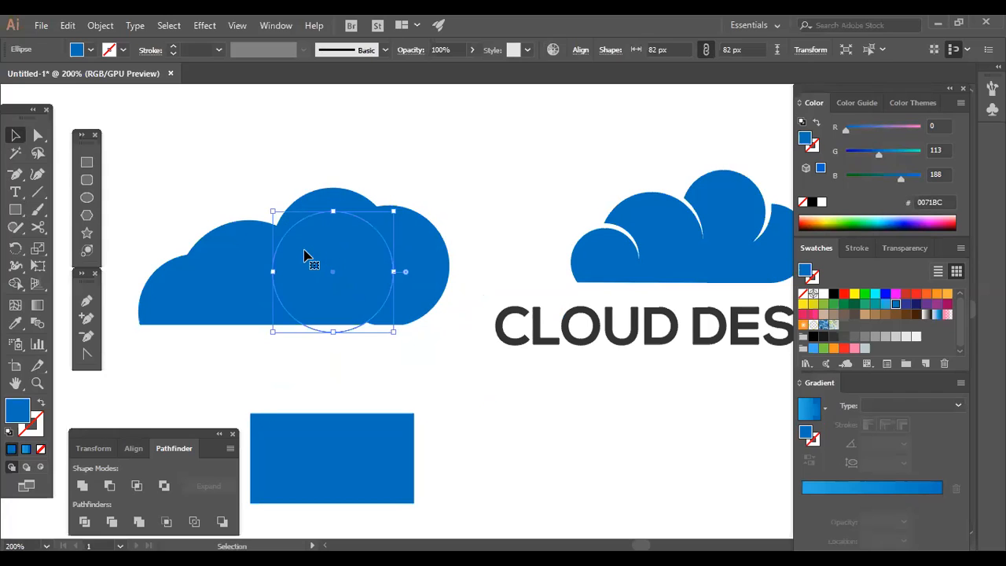
{"action": "key", "text": "Delete"}
{"action": "left_click", "coordinate": [327, 221]}
{"action": "left_click_drag", "start_coordinate": [329, 235], "coordinate": [328, 273]}
{"action": "left_click", "coordinate": [389, 166]}
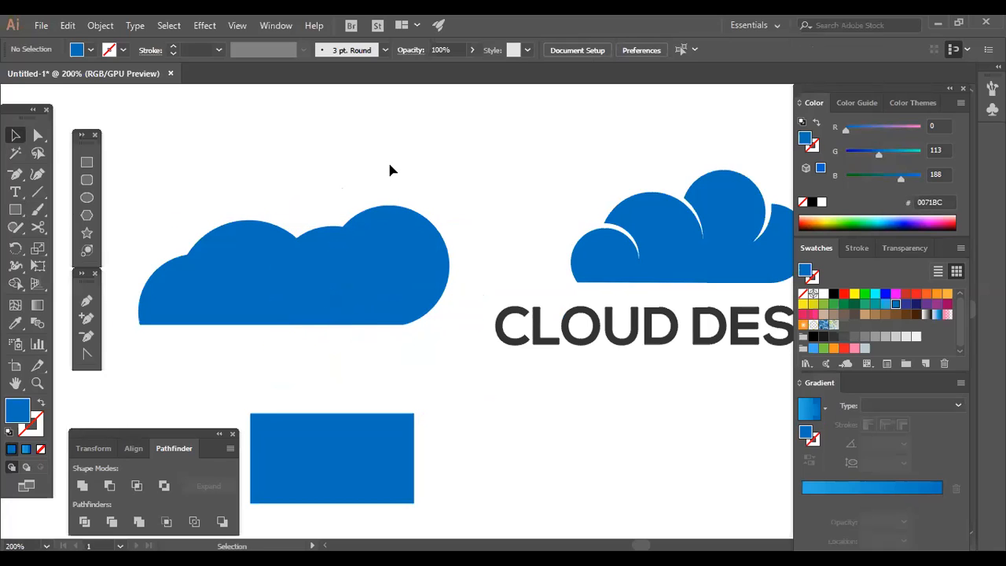
{"action": "key", "text": "ctrl+z"}
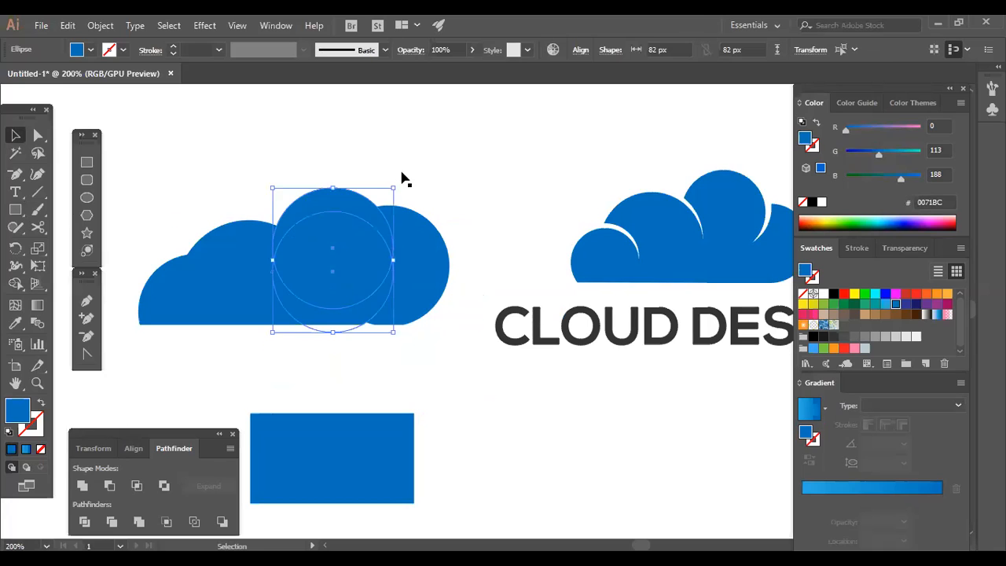
Delete the duplicate 82 px circle lying inside the cloud's tallest bump
{"action": "left_click", "coordinate": [352, 246]}
{"action": "left_click", "coordinate": [296, 265]}
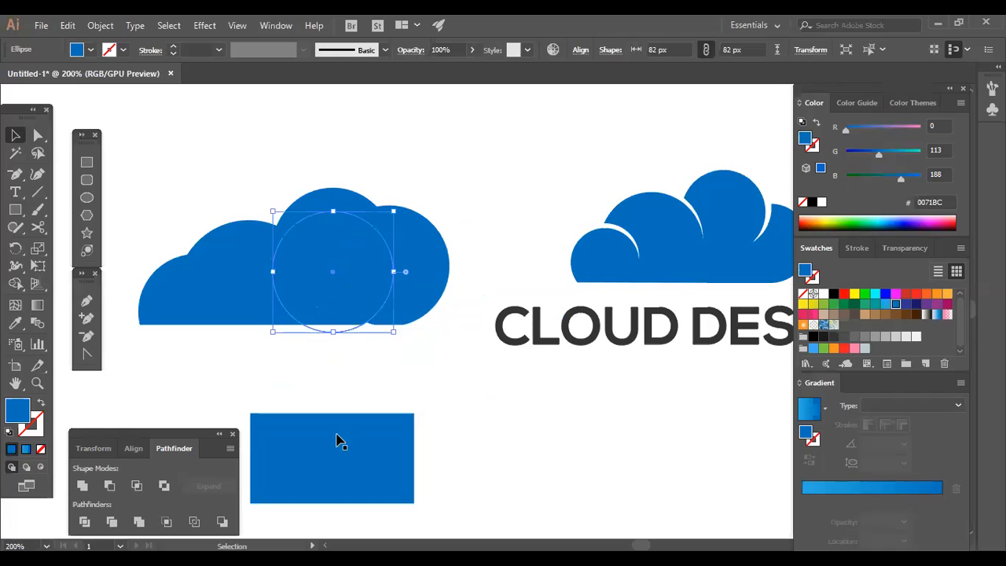
{"action": "key", "text": "Delete"}
Move the blue filler rectangle back up to cover the gap in the cloud's lower middle
{"action": "left_click_drag", "start_coordinate": [352, 464], "coordinate": [350, 351]}
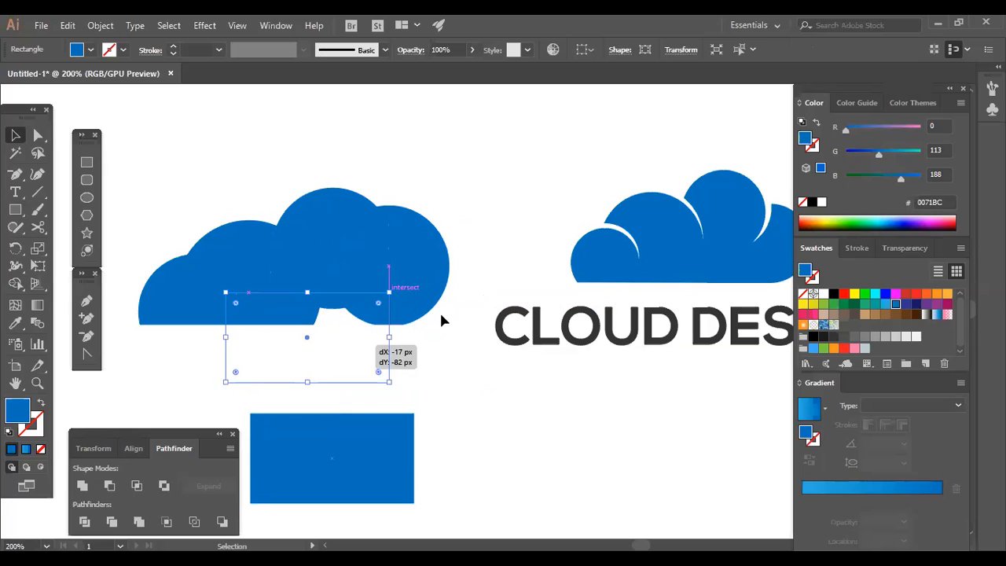
{"action": "left_click", "coordinate": [489, 221]}
{"action": "key", "text": "space"}
{"action": "mouse_move", "coordinate": [488, 268]}
{"action": "left_mouse_down"}
{"action": "mouse_move", "coordinate": [537, 279]}
{"action": "mouse_move", "coordinate": [489, 260]}
{"action": "left_mouse_up"}
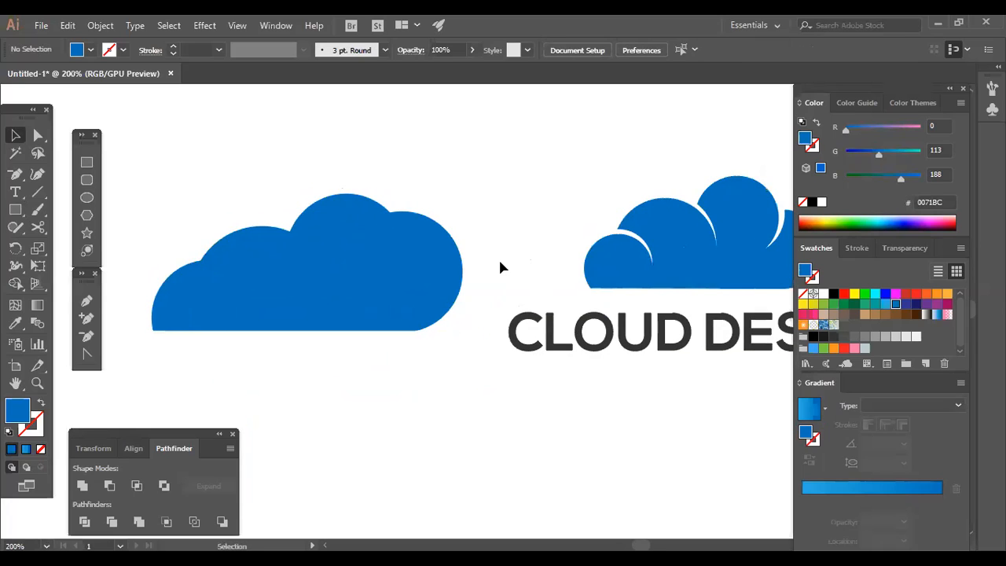
Shrink the circle of the cloud's tallest bump and reposition it between its neighbours
{"action": "left_click", "coordinate": [348, 253]}
{"action": "left_click_drag", "start_coordinate": [403, 315], "coordinate": [386, 297]}
{"action": "left_click_drag", "start_coordinate": [338, 248], "coordinate": [320, 232]}
{"action": "left_click", "coordinate": [492, 222]}
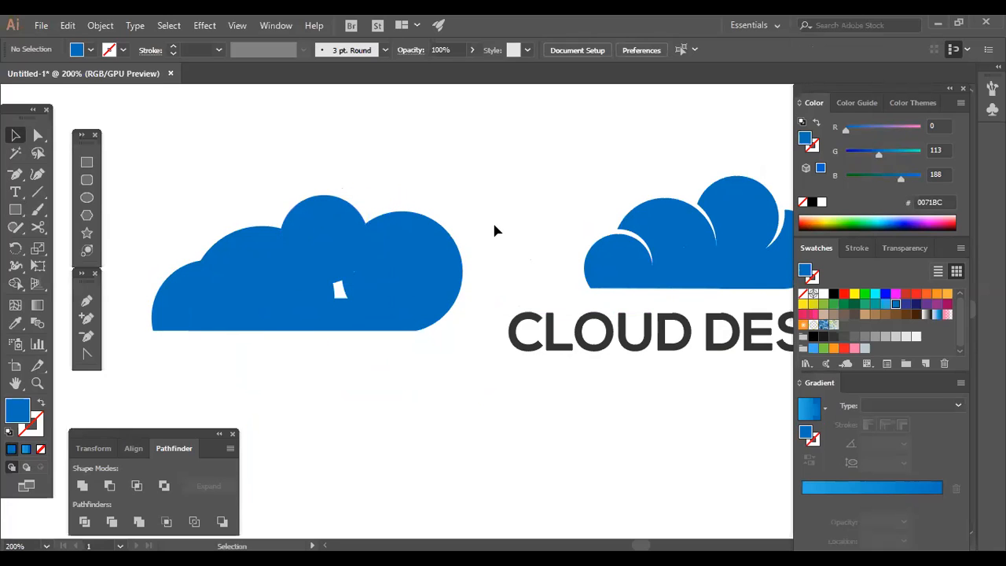
Extend the blue filler rectangle upward to close the white hole inside the cloud
{"action": "left_click", "coordinate": [337, 321]}
{"action": "left_click_drag", "start_coordinate": [321, 300], "coordinate": [327, 258]}
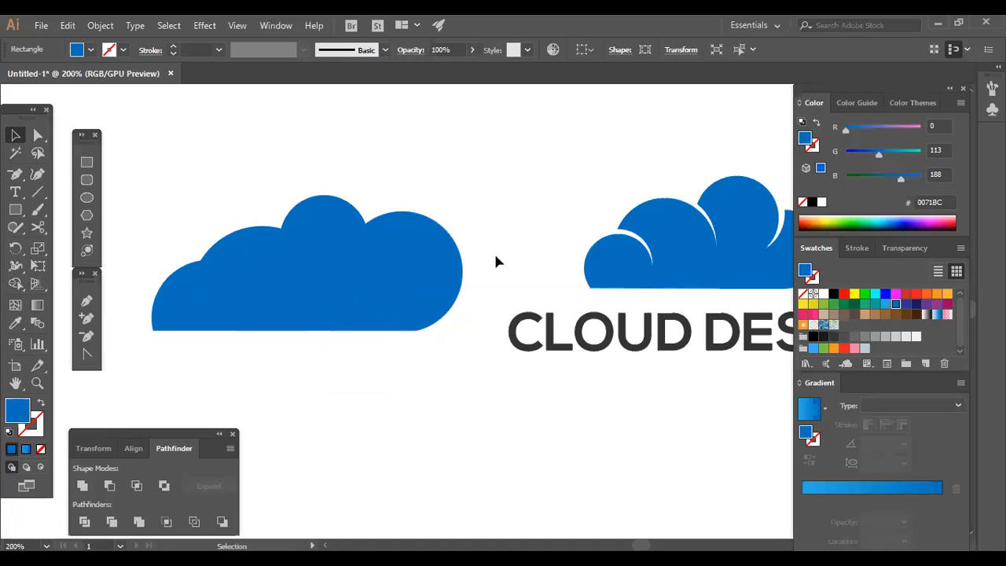
{"action": "left_click", "coordinate": [494, 251]}
Shrink the second circle from the left to 70 px and raise it slightly outward to form a distinct bump
{"action": "left_click", "coordinate": [240, 259]}
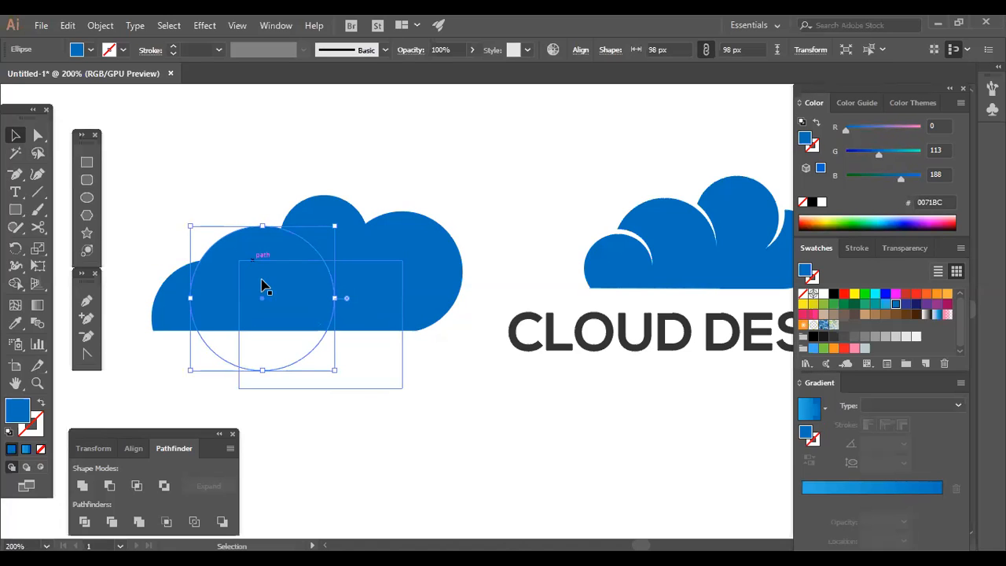
{"action": "left_click_drag", "start_coordinate": [333, 370], "coordinate": [314, 350]}
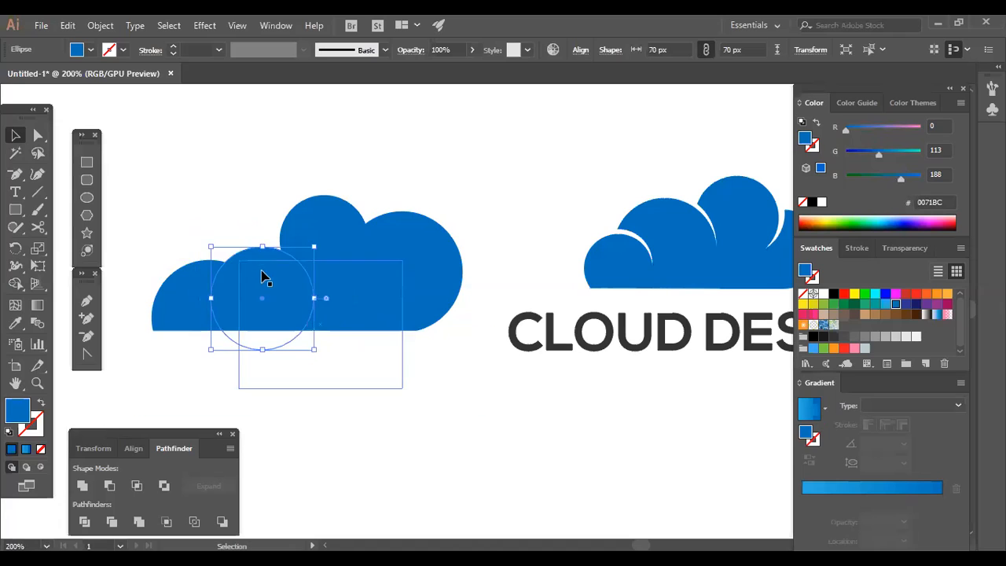
{"action": "left_click_drag", "start_coordinate": [257, 254], "coordinate": [253, 233]}
{"action": "left_click", "coordinate": [383, 170]}
{"action": "left_click_drag", "start_coordinate": [483, 204], "coordinate": [504, 211]}
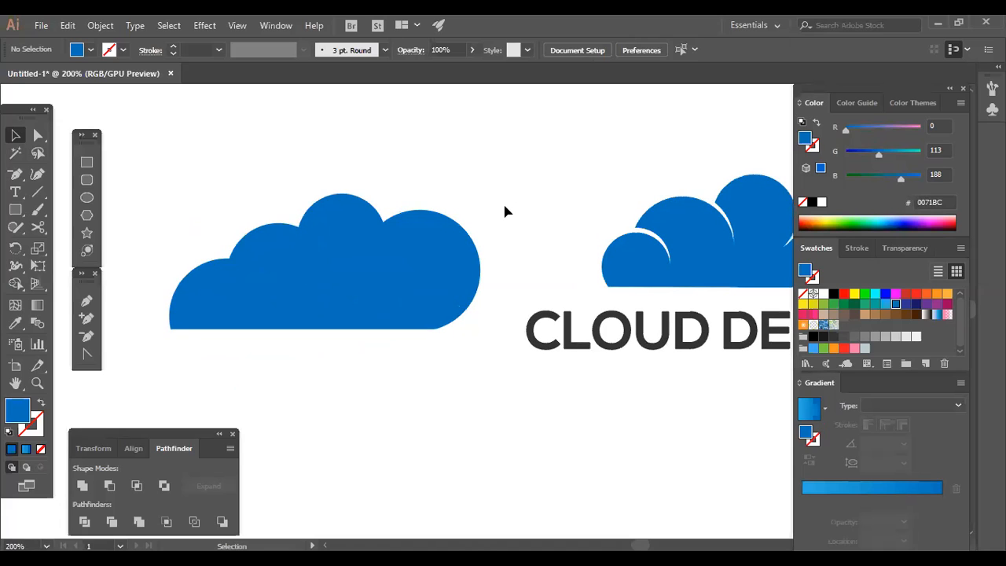
{"action": "left_click", "coordinate": [264, 247]}
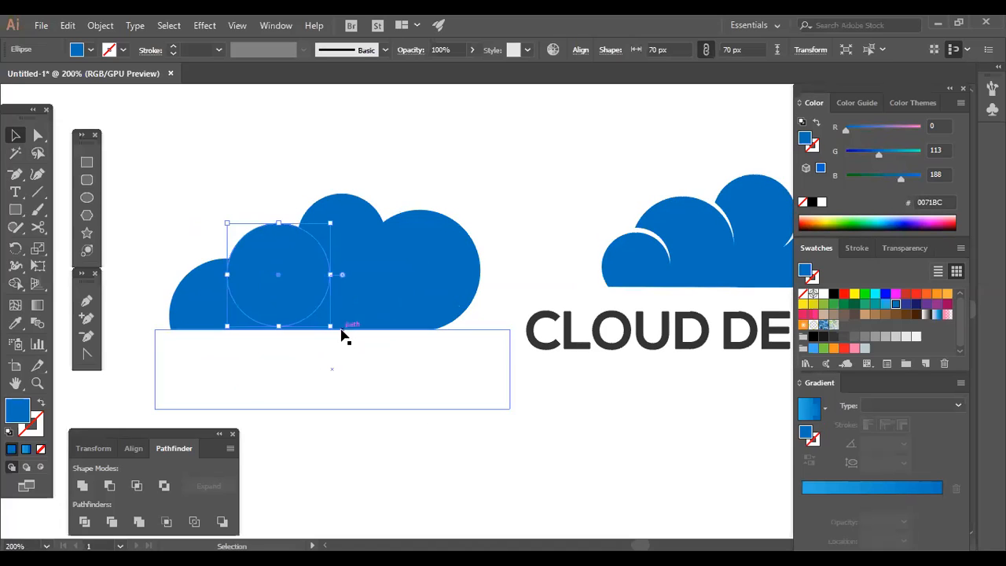
{"action": "left_click_drag", "start_coordinate": [280, 251], "coordinate": [269, 243]}
{"action": "left_click", "coordinate": [246, 195]}
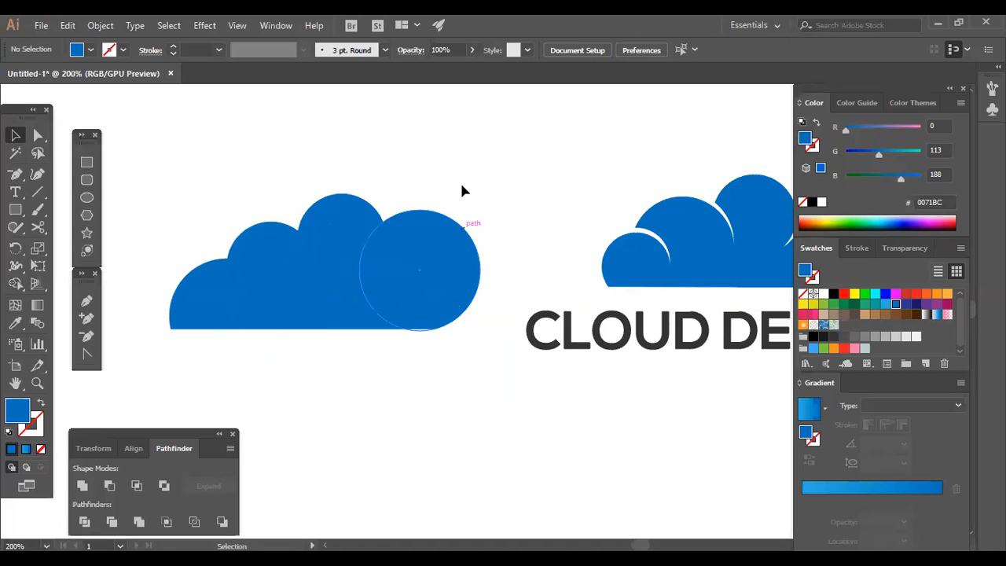
Align the rightmost circle's lower edge with the top edge of the white base rectangle for a smooth corner
{"action": "key", "text": "a"}
{"action": "scroll", "coordinate": [506, 279], "scroll_direction": "up", "scroll_amount": 3}
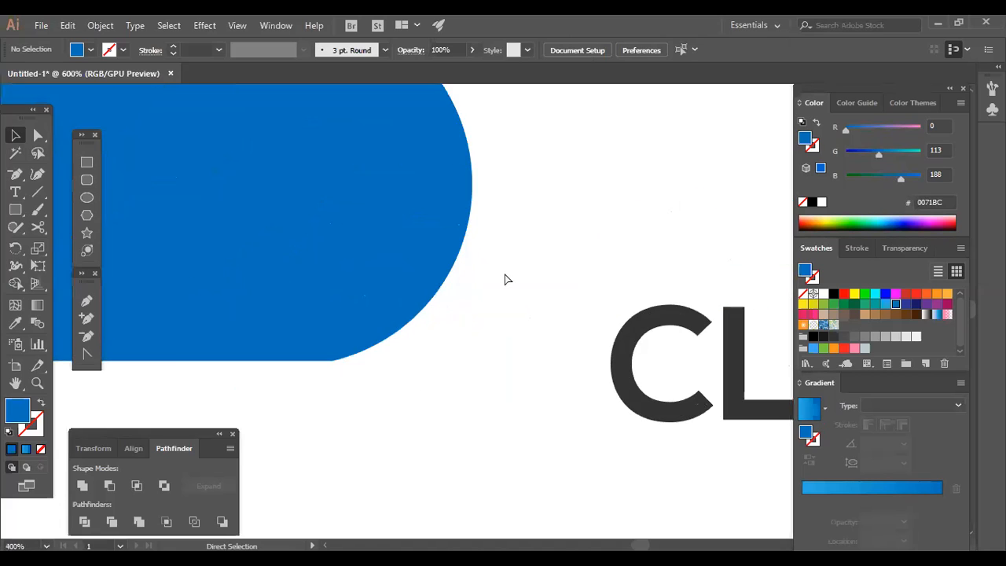
{"action": "left_click_drag", "start_coordinate": [485, 353], "coordinate": [547, 393]}
{"action": "left_click", "coordinate": [456, 305]}
{"action": "left_click", "coordinate": [579, 324]}
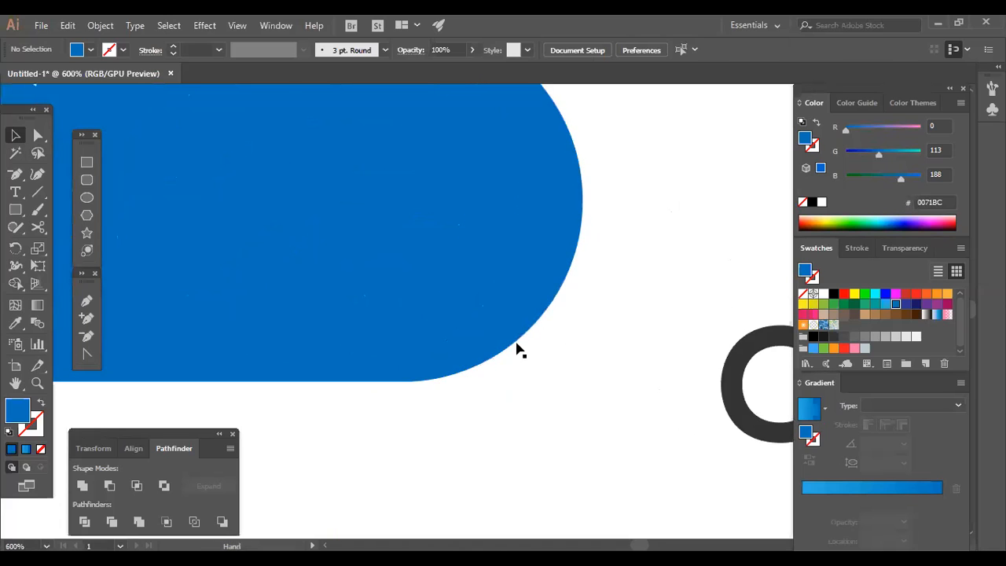
{"action": "left_click", "coordinate": [516, 348]}
{"action": "left_click", "coordinate": [417, 467]}
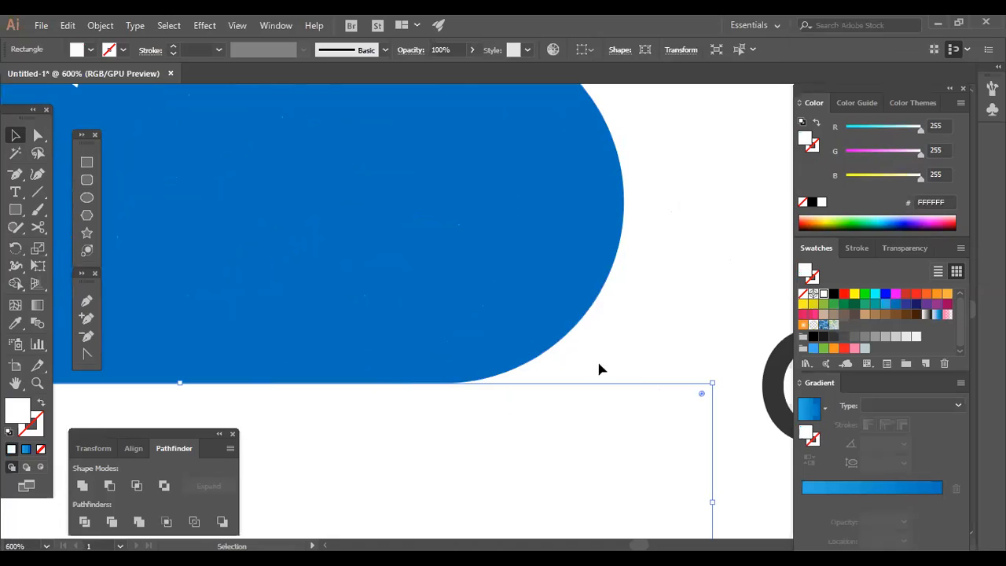
{"action": "left_click", "coordinate": [581, 314]}
{"action": "left_click", "coordinate": [657, 327]}
{"action": "key", "text": "ctrl+minus"}
{"action": "key", "text": "ctrl+minus"}
{"action": "key", "text": "ctrl+minus"}
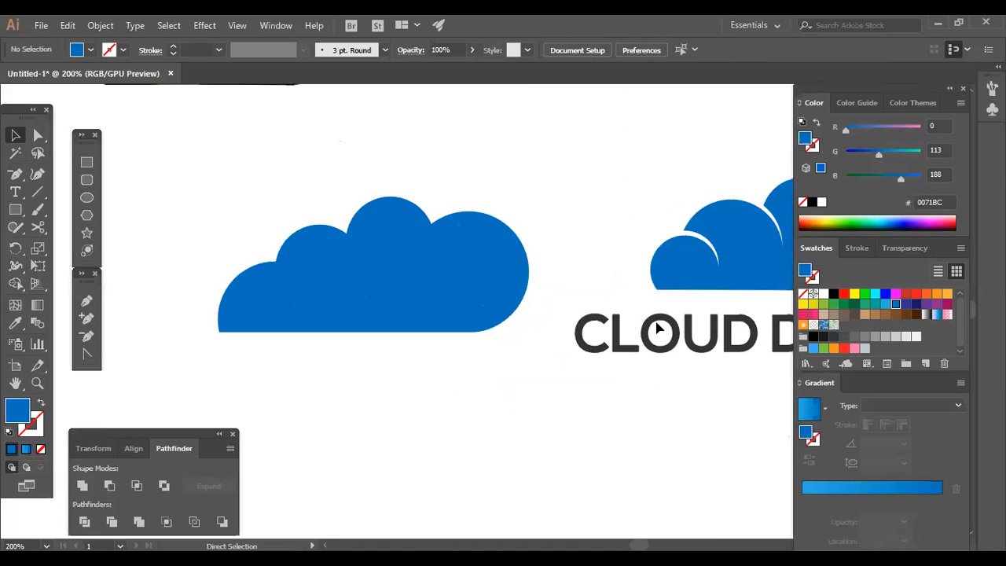
Move the leftmost circle inward and upward and shrink it to 66 px
{"action": "left_click_drag", "start_coordinate": [246, 297], "coordinate": [271, 306]}
{"action": "left_click", "coordinate": [223, 258]}
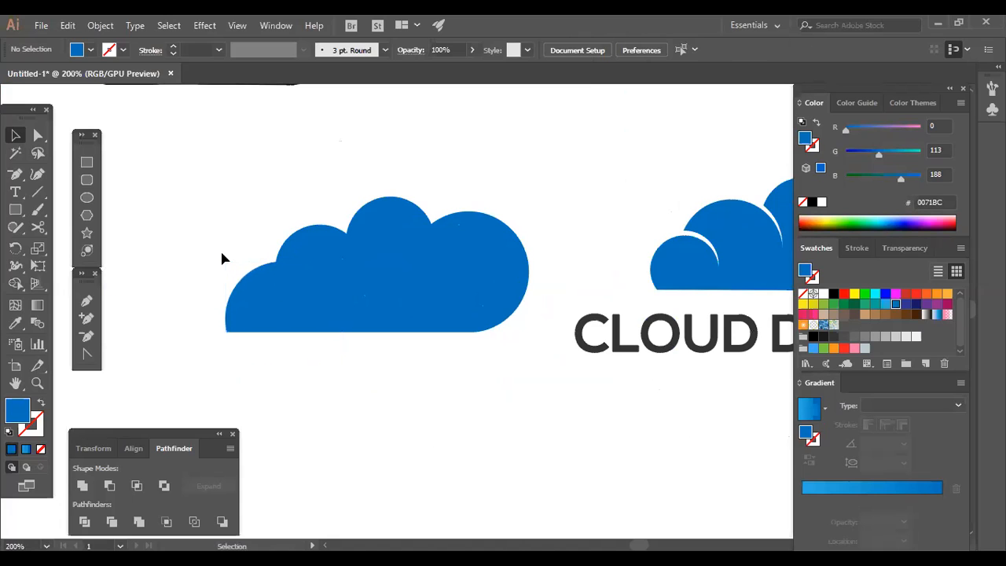
{"action": "left_click", "coordinate": [351, 369]}
{"action": "left_click", "coordinate": [281, 309]}
{"action": "key", "text": "Up"}
{"action": "key", "text": "Up"}
{"action": "key", "text": "Up"}
{"action": "key", "text": "Up"}
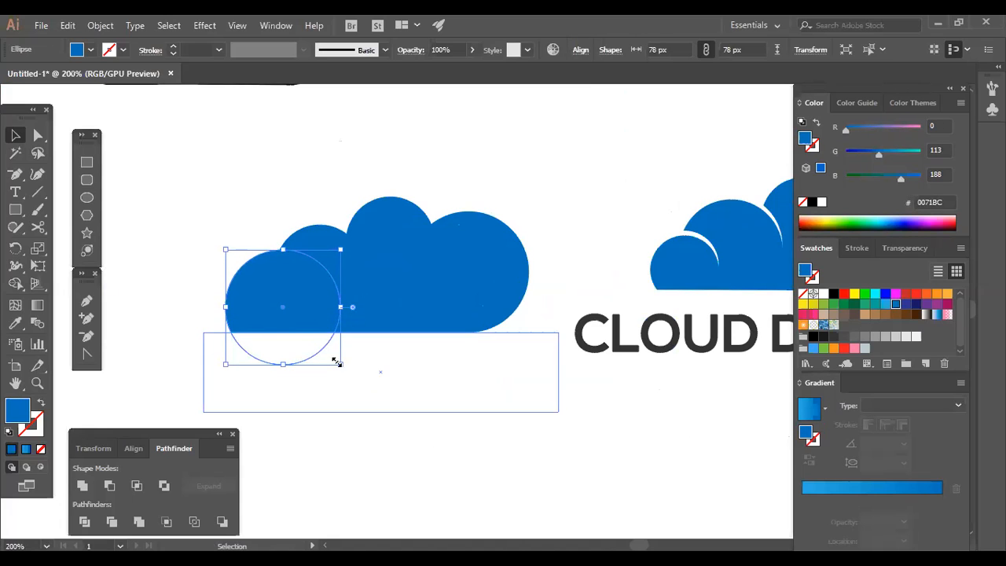
{"action": "left_click_drag", "start_coordinate": [339, 364], "coordinate": [333, 366]}
{"action": "left_click", "coordinate": [265, 230]}
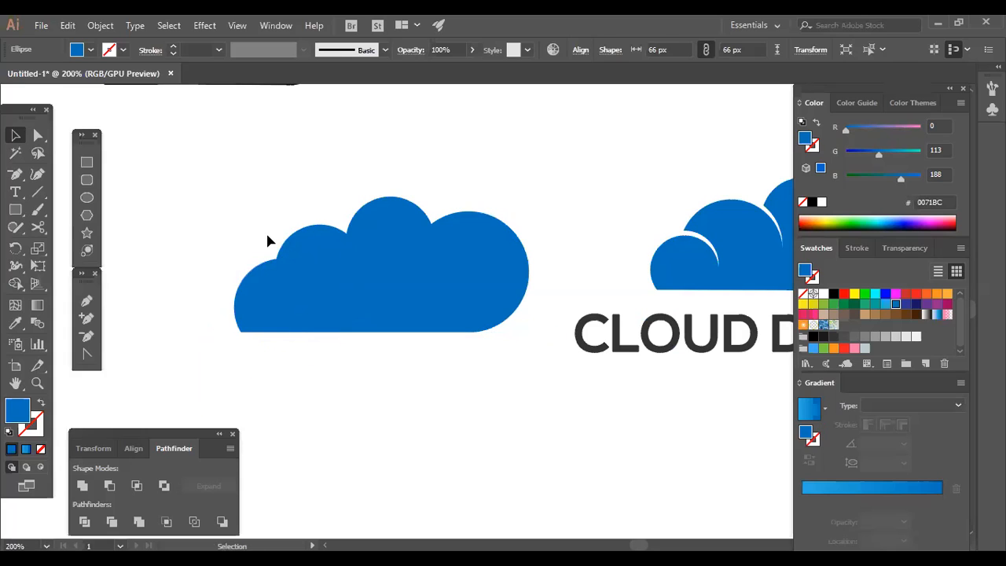
{"action": "left_click", "coordinate": [395, 280]}
{"action": "left_click_drag", "start_coordinate": [583, 271], "coordinate": [457, 258]}
{"action": "left_click_drag", "start_coordinate": [516, 343], "coordinate": [492, 340]}
{"action": "left_click", "coordinate": [462, 373]}
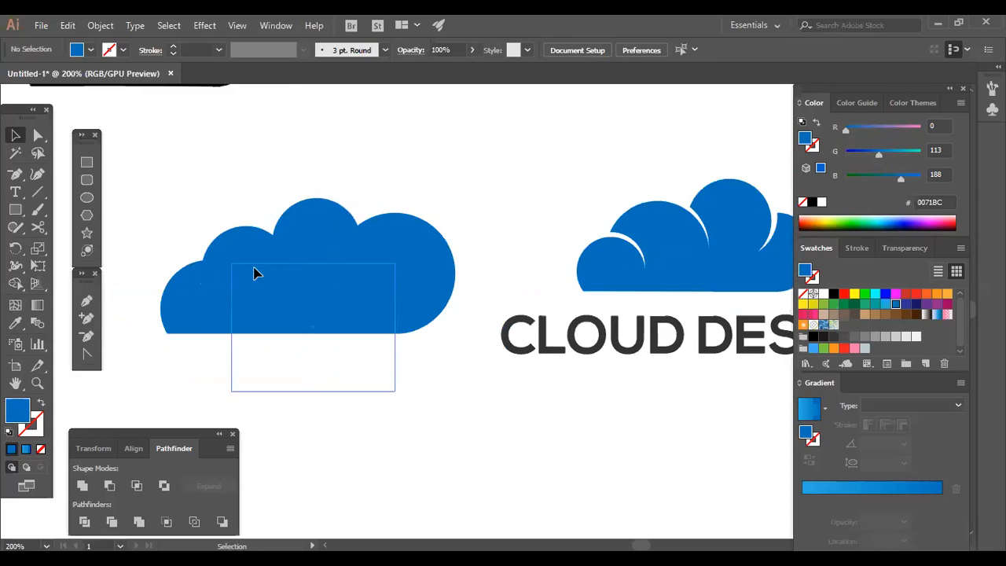
{"action": "left_click", "coordinate": [254, 272]}
{"action": "left_click", "coordinate": [505, 281]}
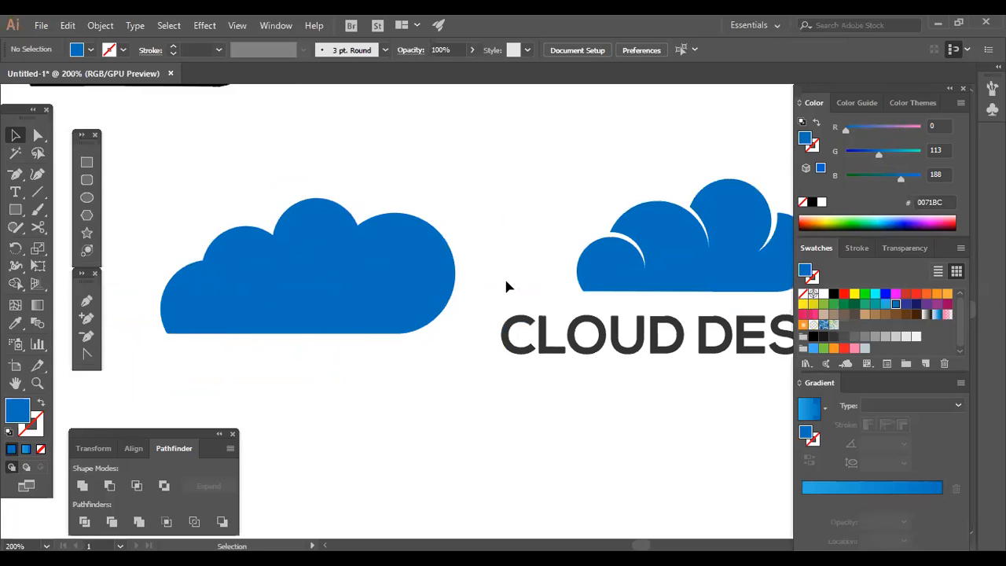
Examine up close the tapered white gap separating the two leftmost bumps of the finished CLOUD DESIGN logo
{"action": "mouse_move", "coordinate": [515, 285]}
{"action": "left_mouse_down"}
{"action": "mouse_move", "coordinate": [411, 287]}
{"action": "mouse_move", "coordinate": [505, 291]}
{"action": "left_mouse_up"}
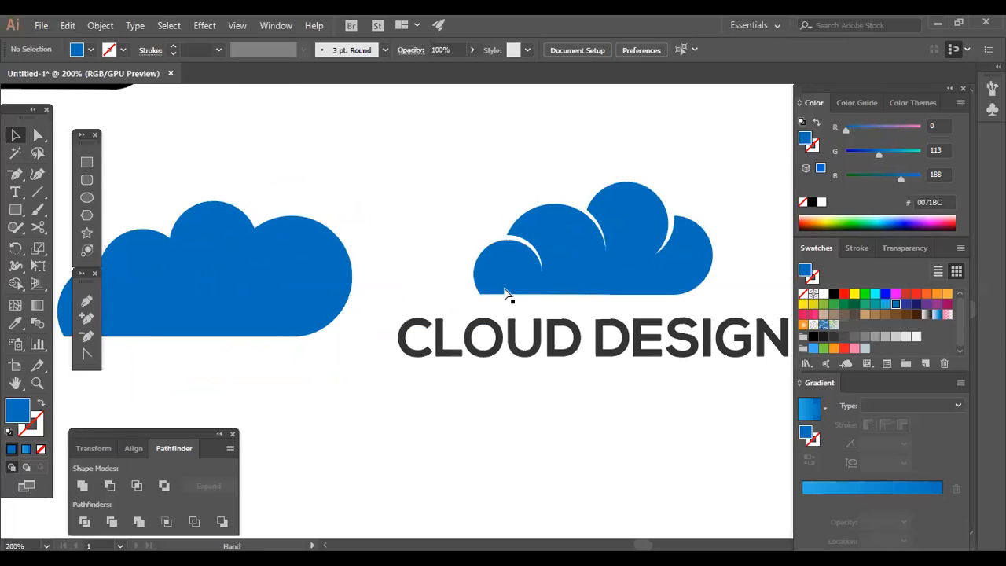
{"action": "key", "text": "ctrl+plus"}
{"action": "key", "text": "ctrl+plus"}
{"action": "key", "text": "ctrl+plus"}
{"action": "key", "text": "ctrl+plus"}
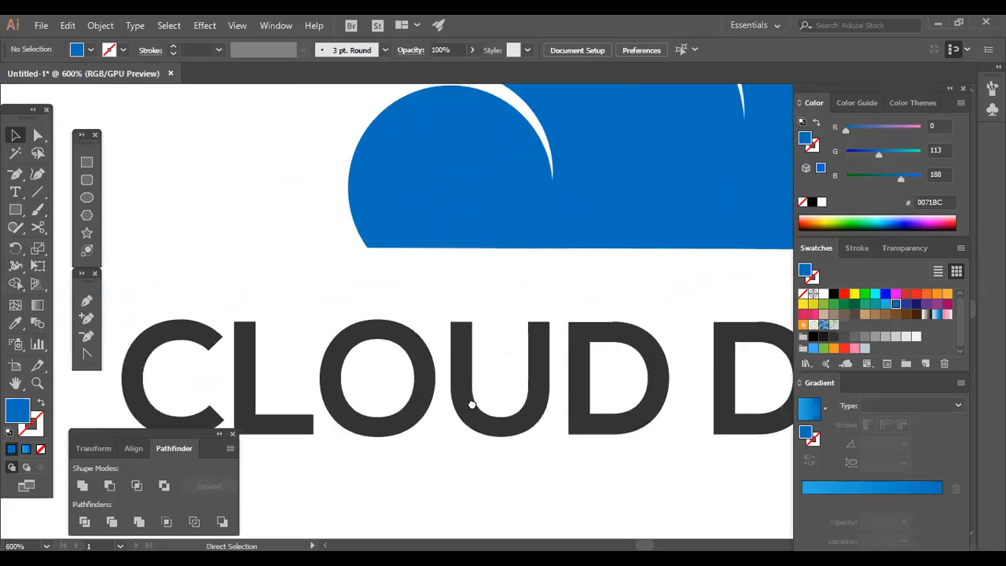
{"action": "scroll", "coordinate": [427, 218], "scroll_direction": "up", "scroll_amount": 5}
{"action": "left_click_drag", "start_coordinate": [401, 194], "coordinate": [428, 238]}
{"action": "key", "text": "ctrl+shift+a"}
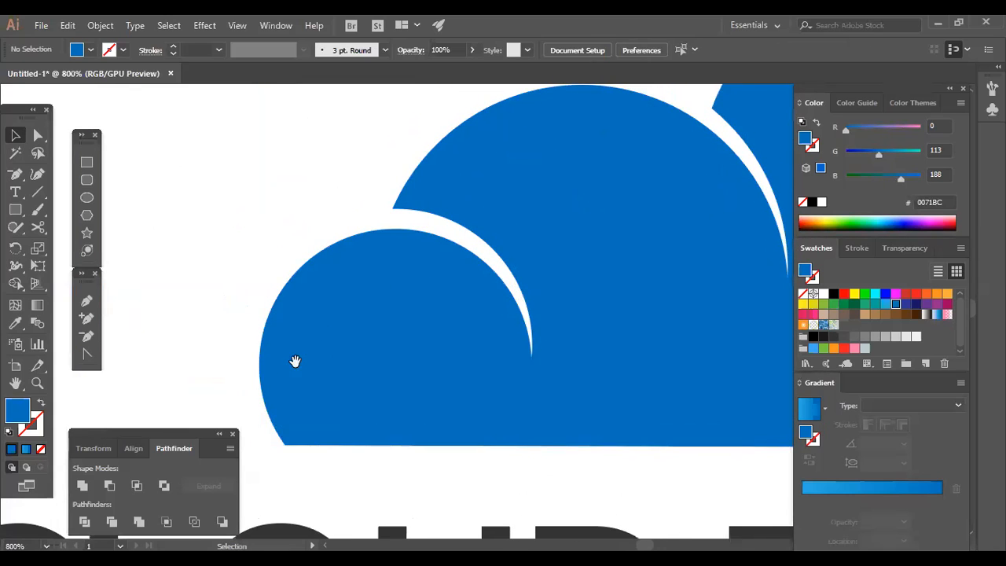
{"action": "left_click_drag", "start_coordinate": [458, 378], "coordinate": [660, 384]}
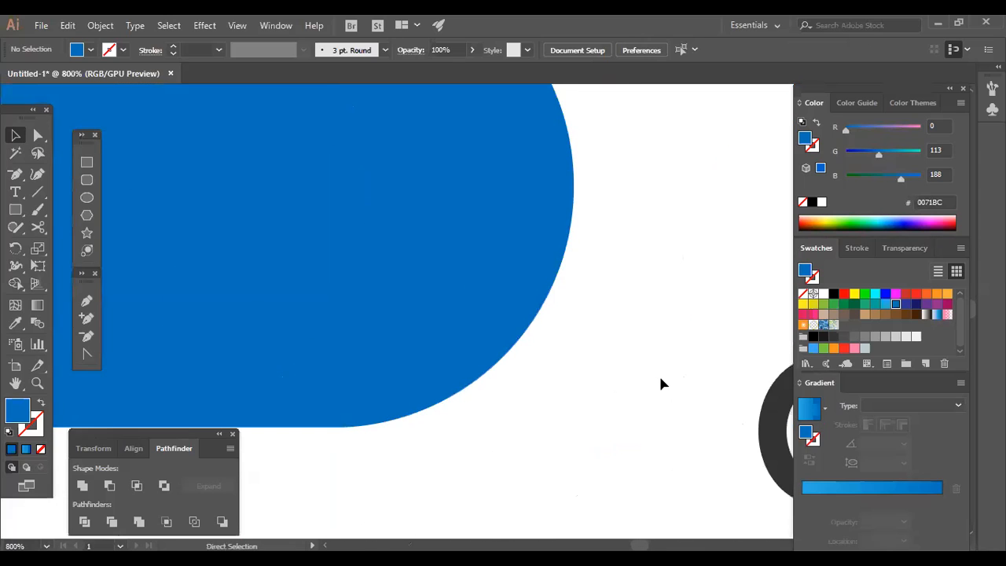
{"action": "key", "text": "ctrl+minus"}
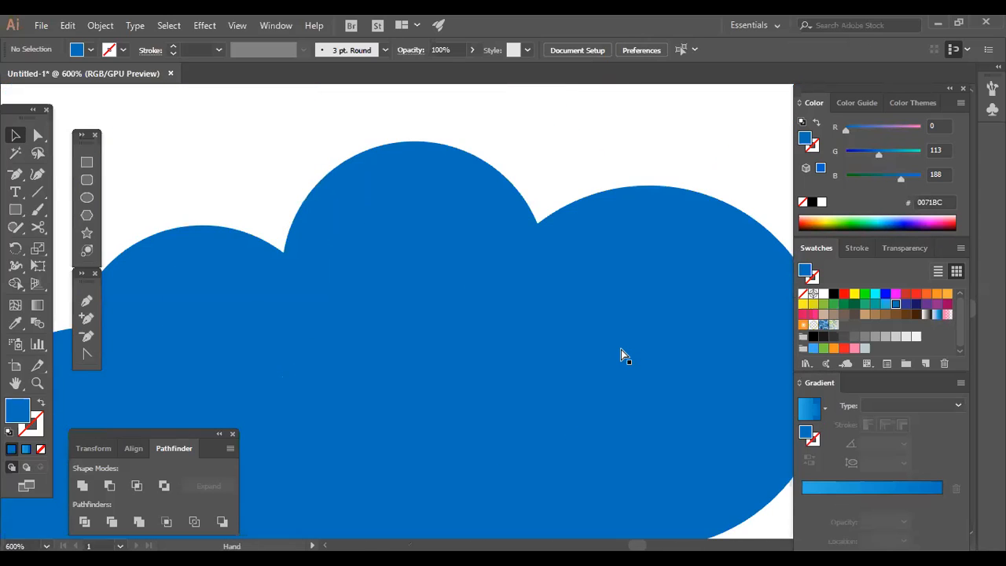
{"action": "key", "text": "ctrl+minus"}
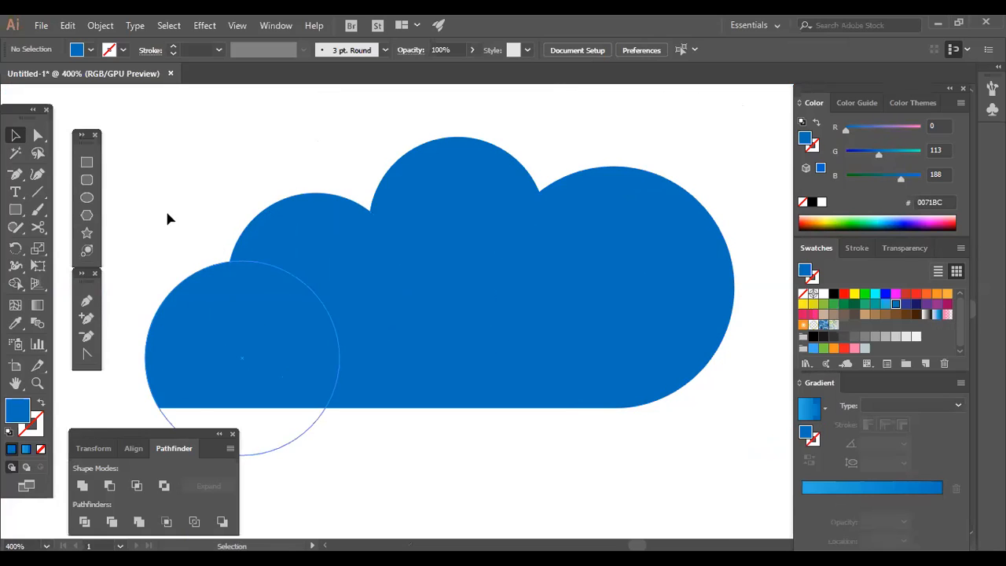
{"action": "left_click", "coordinate": [292, 245]}
{"action": "left_click", "coordinate": [289, 238]}
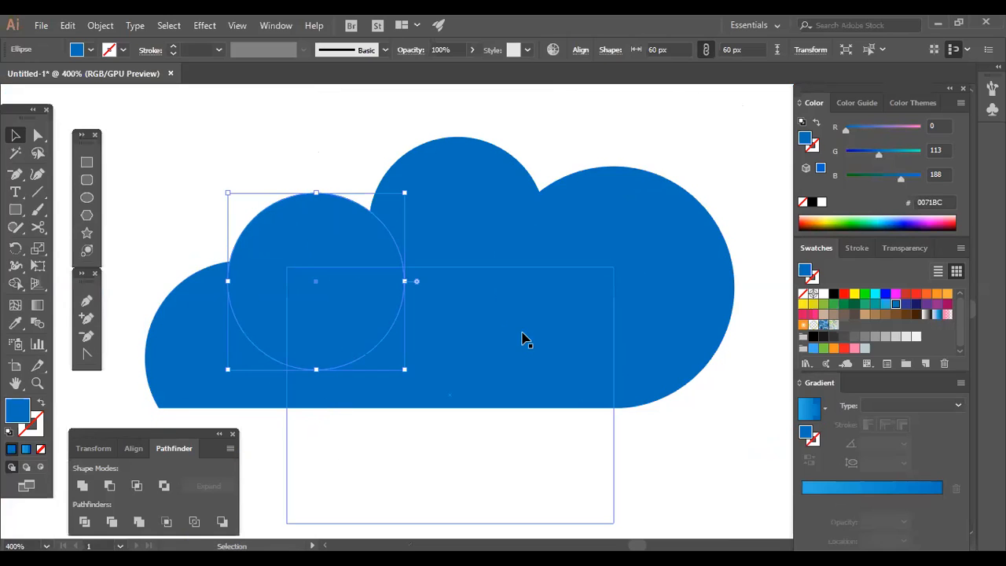
{"action": "key", "text": "ctrl+shift+a"}
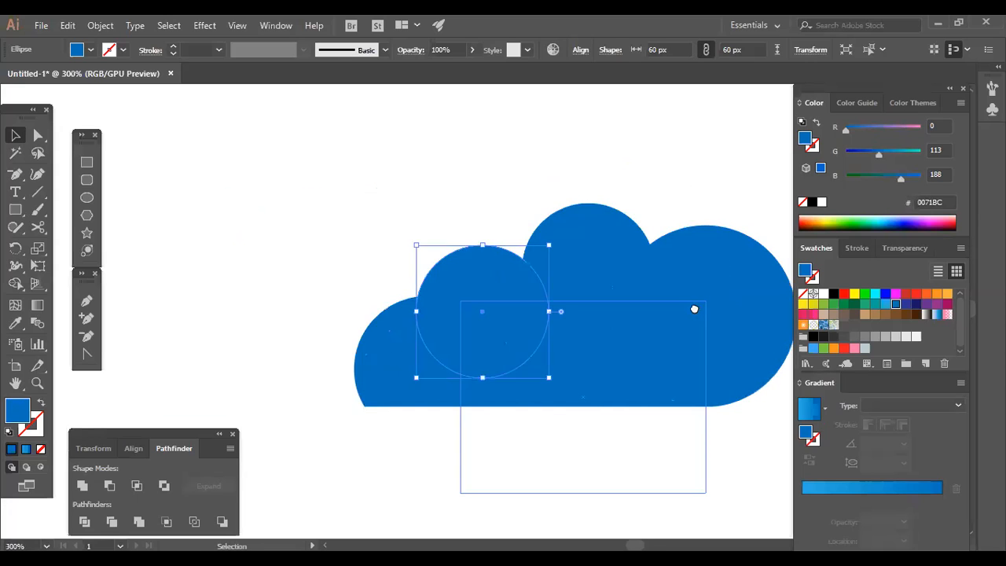
Move the small finished cloud above the left bumps of the large practice cloud and enlarge it as a reference
{"action": "scroll", "coordinate": [719, 313], "scroll_direction": "right", "scroll_amount": 5}
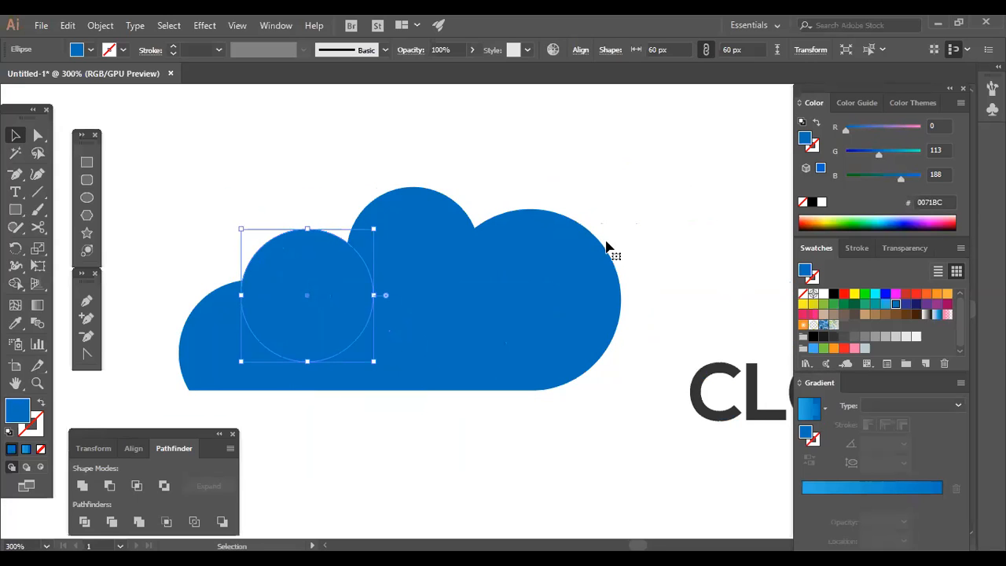
{"action": "scroll", "coordinate": [621, 245], "scroll_direction": "right", "scroll_amount": 3}
{"action": "left_click_drag", "start_coordinate": [705, 314], "coordinate": [564, 244]}
{"action": "left_click_drag", "start_coordinate": [653, 244], "coordinate": [606, 236]}
{"action": "left_click_drag", "start_coordinate": [487, 259], "coordinate": [613, 218]}
{"action": "left_click", "coordinate": [337, 168]}
{"action": "left_click_drag", "start_coordinate": [469, 285], "coordinate": [597, 283]}
{"action": "left_click_drag", "start_coordinate": [766, 174], "coordinate": [295, 163]}
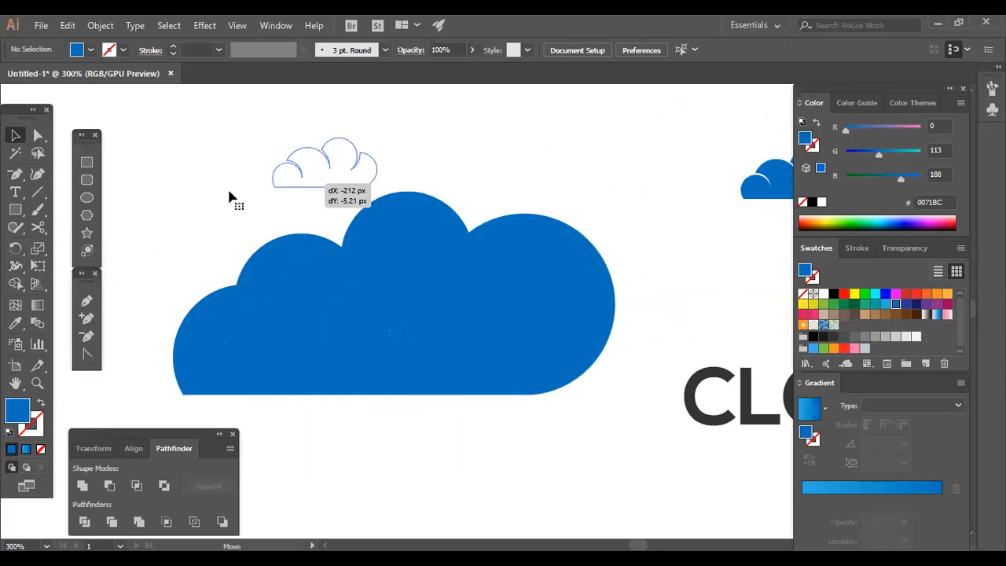
{"action": "left_click_drag", "start_coordinate": [230, 196], "coordinate": [270, 157]}
{"action": "left_click_drag", "start_coordinate": [353, 182], "coordinate": [386, 197]}
{"action": "left_click_drag", "start_coordinate": [306, 169], "coordinate": [215, 161]}
{"action": "left_click", "coordinate": [187, 236]}
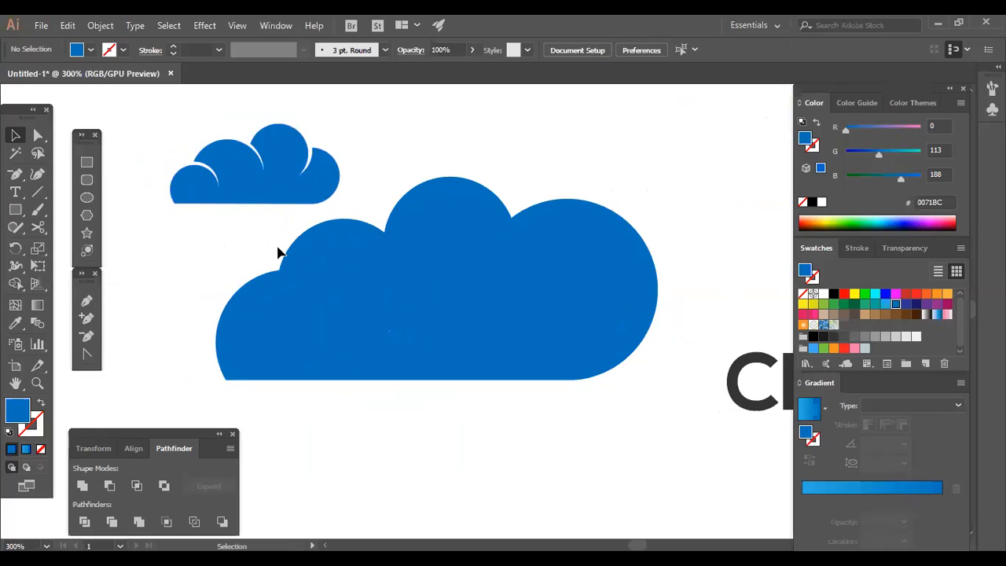
Try a white fill on the second circle from the left and undo it
{"action": "left_click", "coordinate": [301, 255]}
{"action": "left_click", "coordinate": [306, 256], "text": "shift"}
{"action": "left_click", "coordinate": [301, 270]}
{"action": "left_click", "coordinate": [316, 277], "text": "shift"}
{"action": "left_click", "coordinate": [316, 278]}
{"action": "right_click", "coordinate": [320, 274]}
{"action": "left_click", "coordinate": [236, 260]}
{"action": "left_click", "coordinate": [315, 288]}
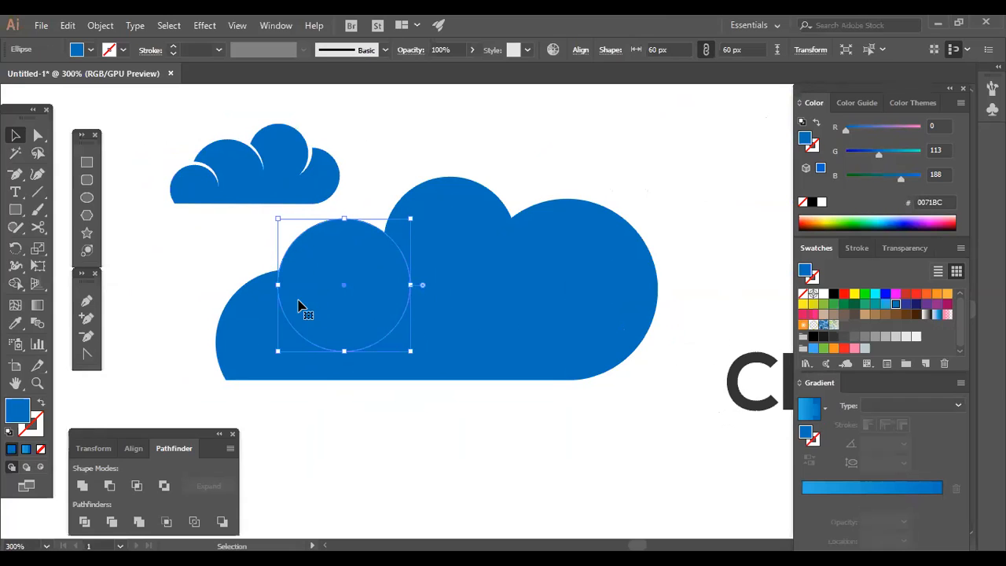
{"action": "left_click", "coordinate": [823, 293]}
{"action": "left_click", "coordinate": [608, 433]}
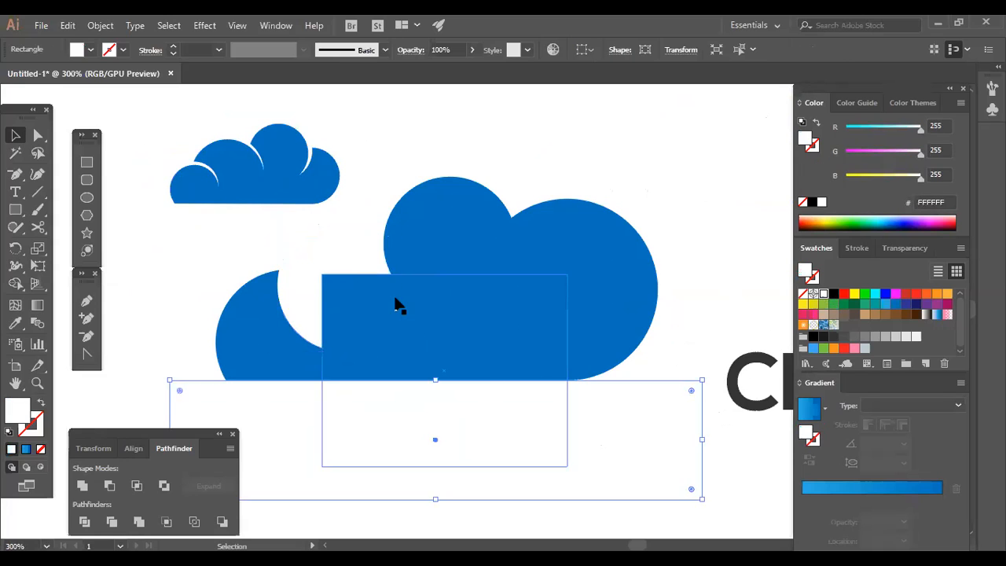
{"action": "left_click", "coordinate": [312, 255]}
{"action": "key", "text": "ctrl+z"}
Send the second circle from the left to the back of the stacking order
{"action": "right_click", "coordinate": [315, 249]}
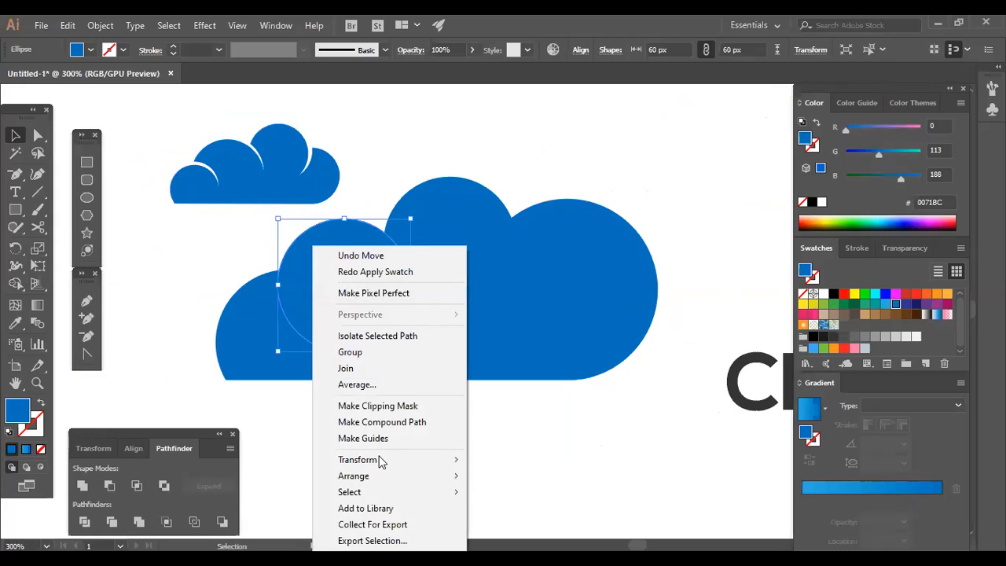
{"action": "mouse_move", "coordinate": [370, 480]}
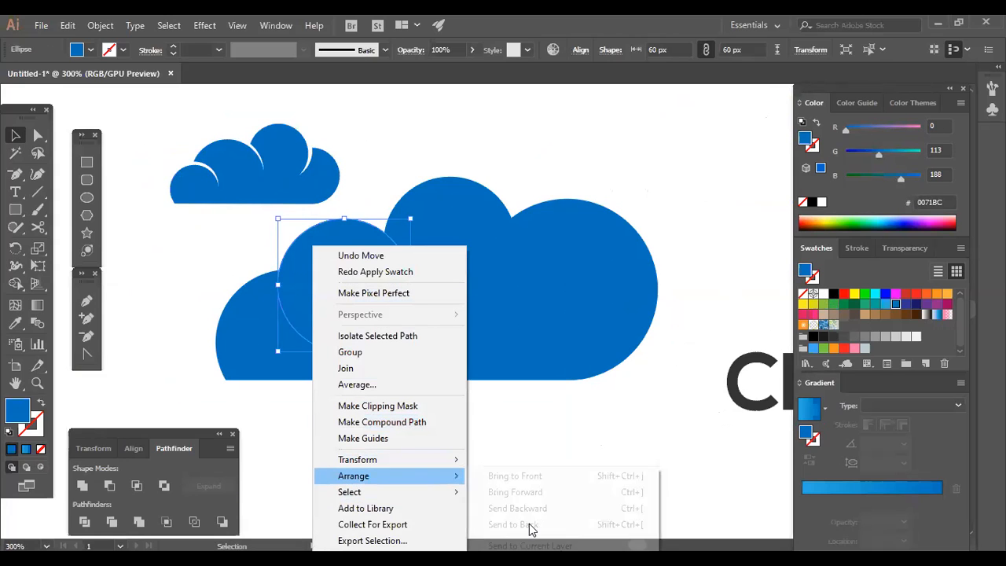
{"action": "left_click", "coordinate": [521, 530]}
{"action": "left_click", "coordinate": [170, 290]}
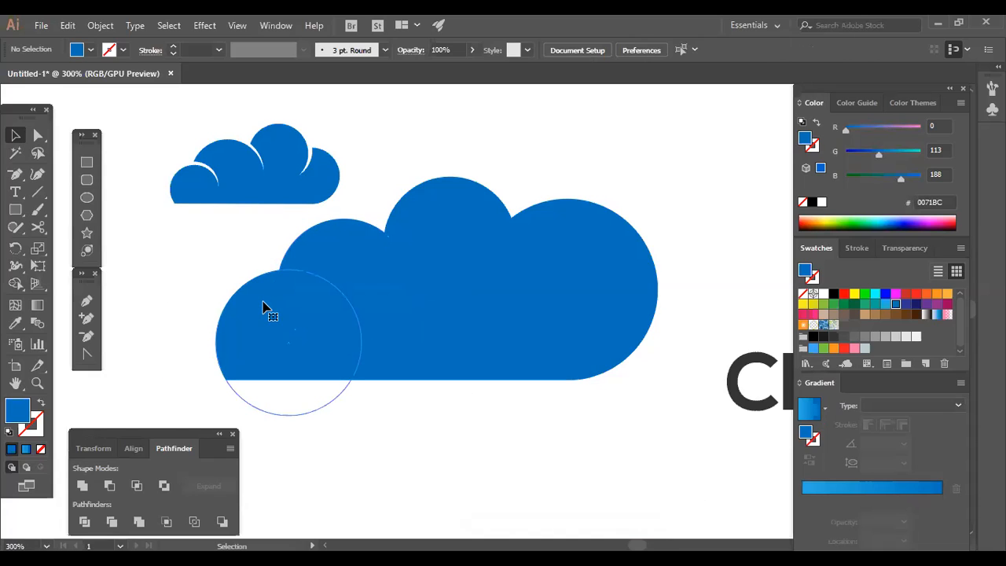
{"action": "left_click", "coordinate": [275, 325]}
{"action": "key", "text": "ctrl+shift+a"}
{"action": "left_click", "coordinate": [244, 305]}
{"action": "key", "text": "a"}
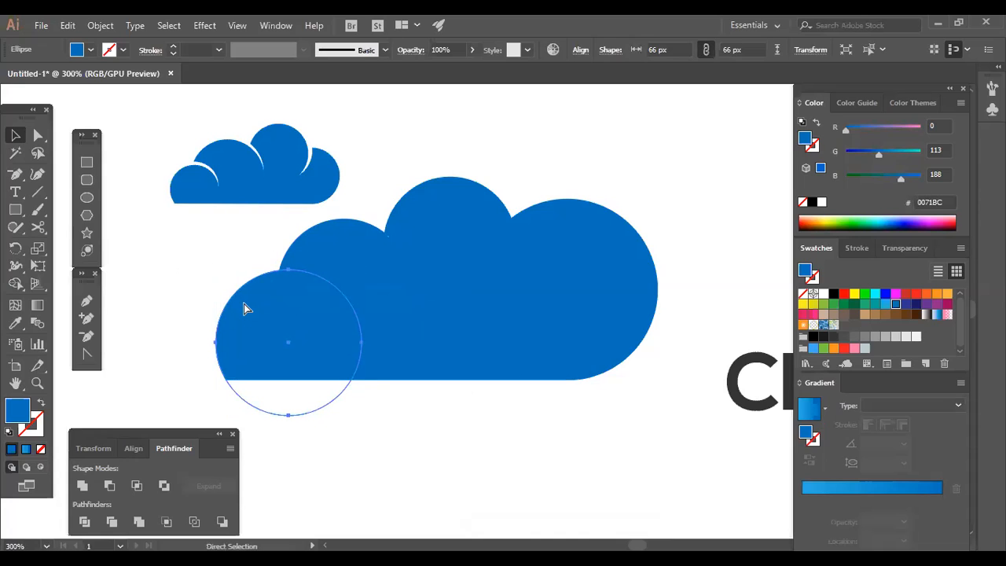
{"action": "key", "text": "ctrl+f"}
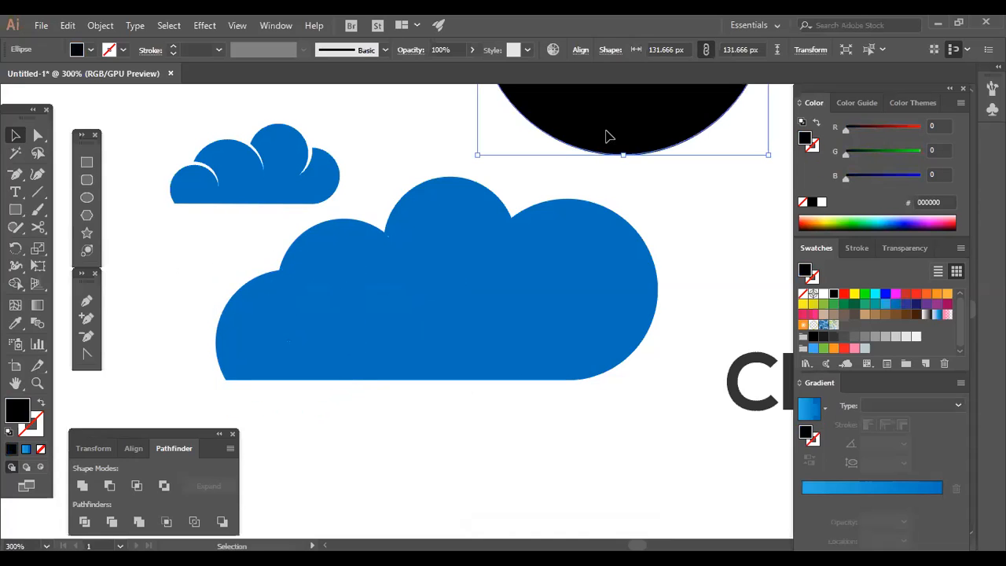
{"action": "key", "text": "Delete"}
Place a copy of the leftmost circle behind it, nudge the copy slightly upward and fill it with white
{"action": "left_click", "coordinate": [244, 305]}
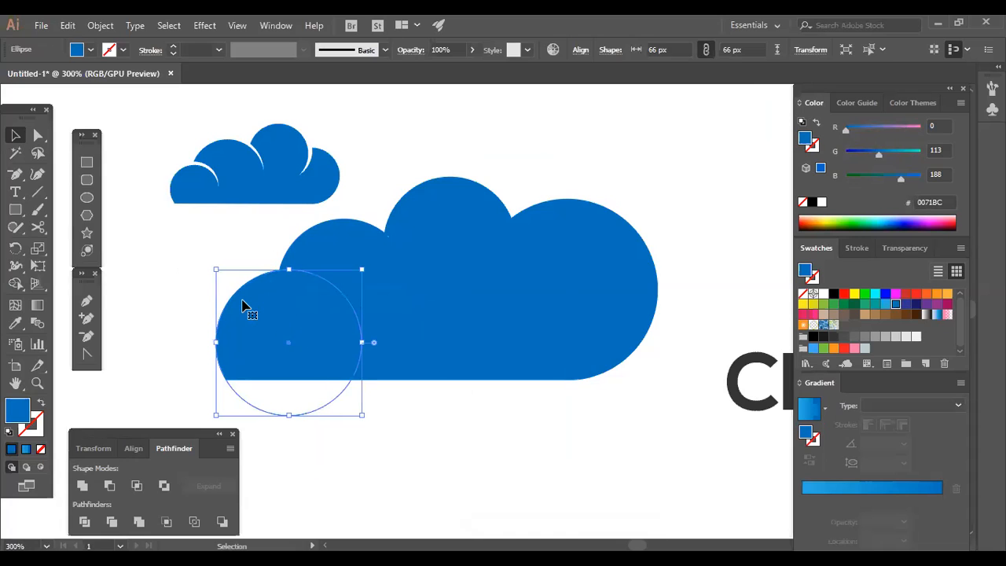
{"action": "key", "text": "a"}
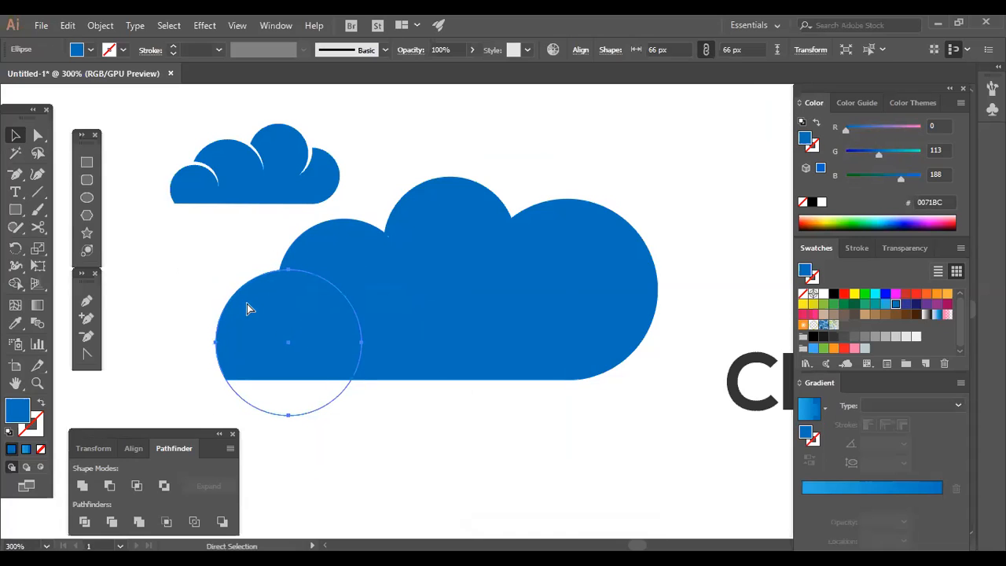
{"action": "key", "text": "v"}
{"action": "key", "text": "Up"}
{"action": "key", "text": "Up"}
{"action": "key", "text": "Up"}
{"action": "key", "text": "Up"}
{"action": "left_click", "coordinate": [823, 294]}
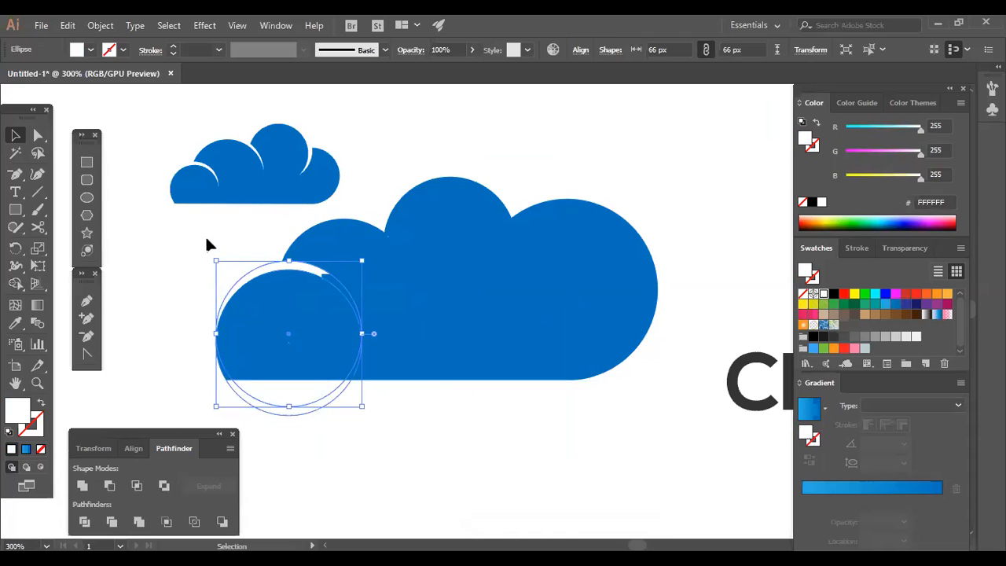
Send the blue filler rectangle behind all circles of the practice cloud
{"action": "key", "text": "ctrl+shift+a"}
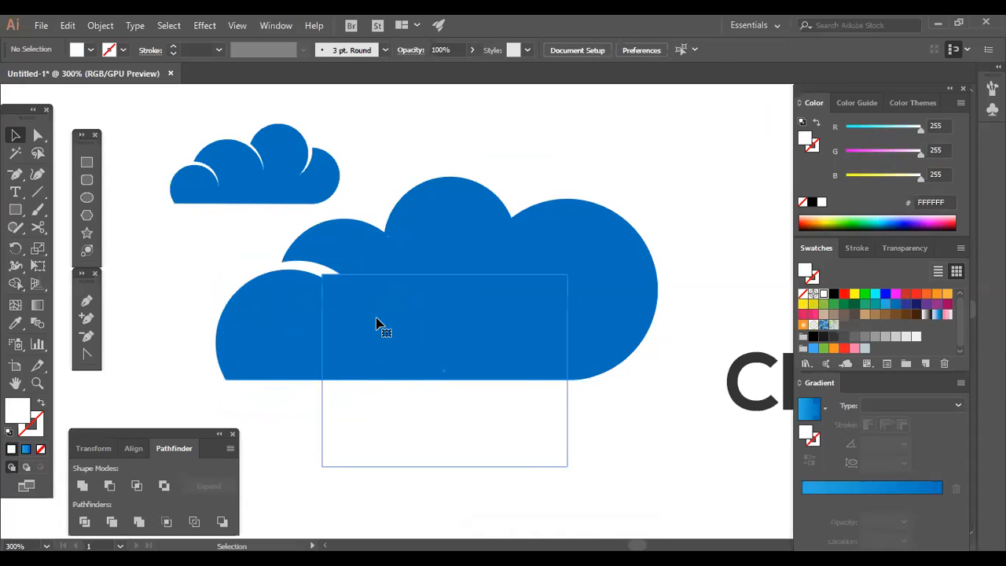
{"action": "right_click", "coordinate": [376, 320]}
{"action": "mouse_move", "coordinate": [432, 476]}
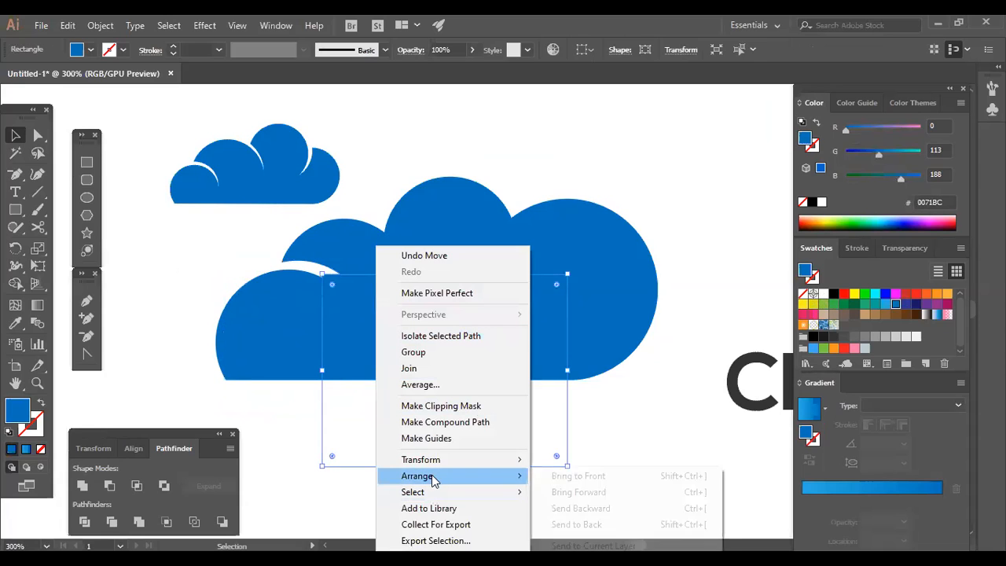
{"action": "left_click", "coordinate": [572, 524]}
{"action": "key", "text": "ctrl+shift+a"}
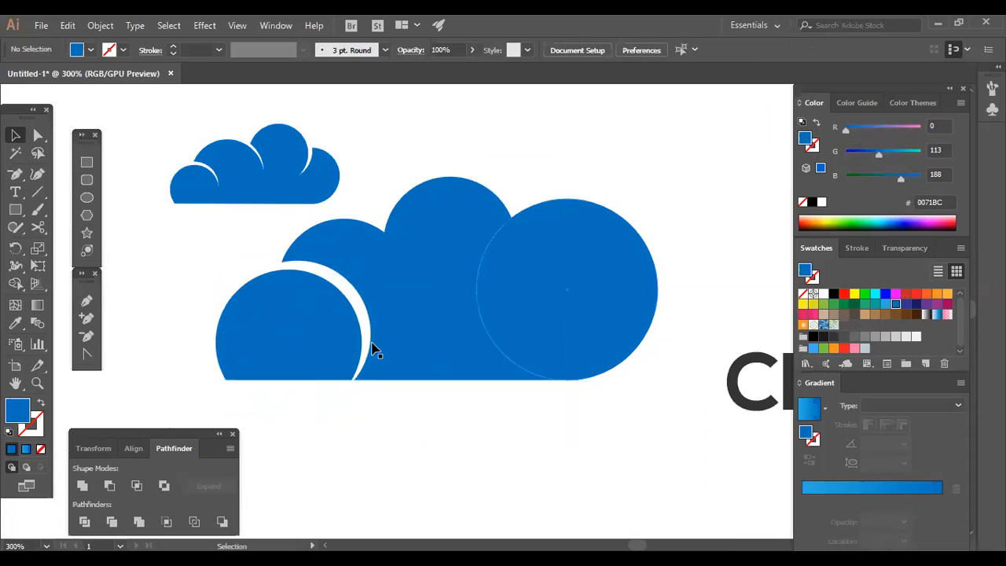
Nudge the white circle copy to shape a tapered gap around the leftmost bump
{"action": "left_click", "coordinate": [366, 332]}
{"action": "key", "text": "Left"}
{"action": "key", "text": "Up"}
{"action": "key", "text": "Up"}
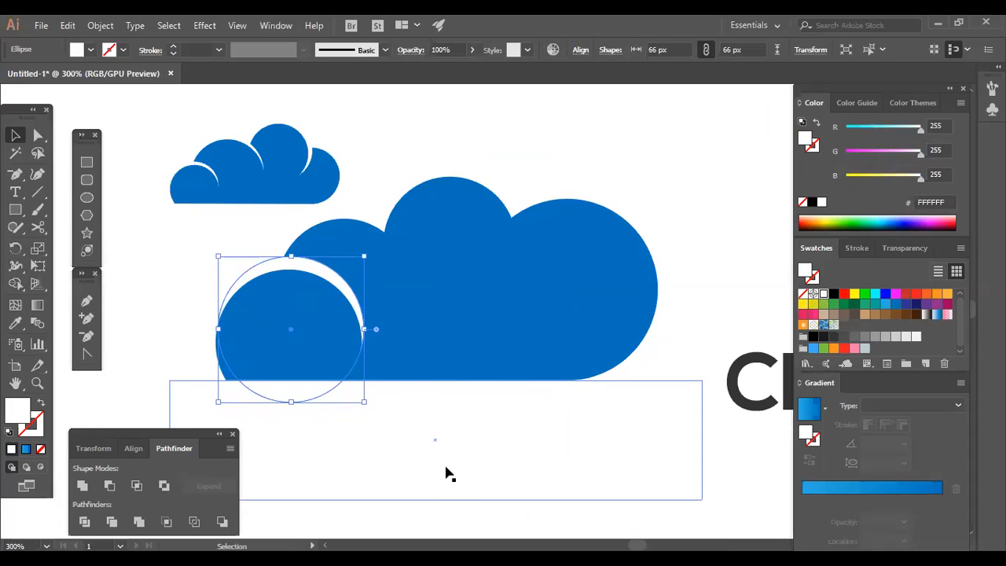
{"action": "left_click", "coordinate": [205, 263]}
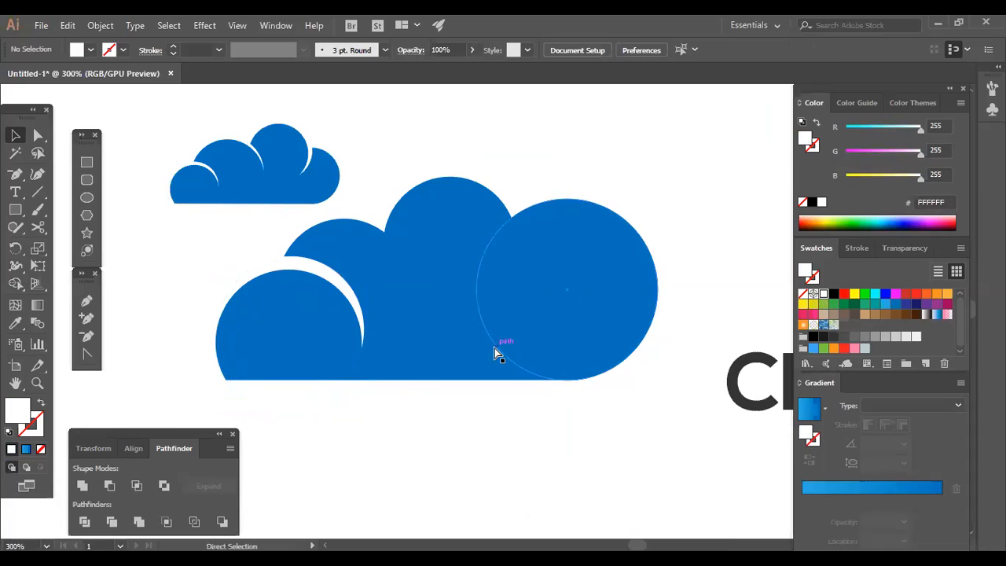
Undo the white copy's nudges and fill and the filler rectangle's reordering, returning to the solid blue cloud
{"action": "key", "text": "ctrl+z"}
{"action": "key", "text": "ctrl+z"}
{"action": "key", "text": "Right"}
{"action": "key", "text": "Right"}
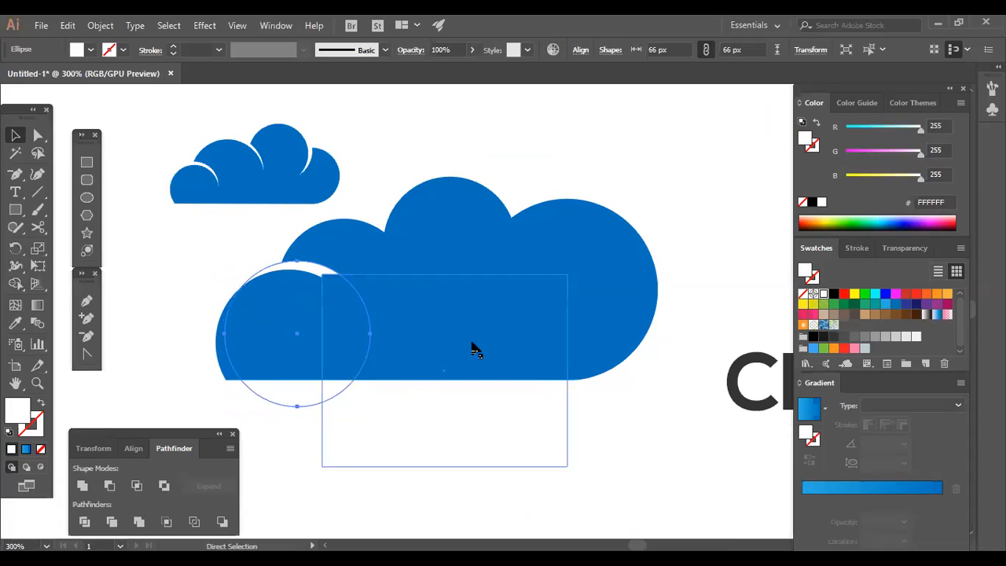
{"action": "key", "text": "Left"}
{"action": "key", "text": "ctrl+z"}
{"action": "key", "text": "ctrl+z"}
{"action": "key", "text": "ctrl+z"}
{"action": "key", "text": "ctrl+z"}
{"action": "key", "text": "ctrl+z"}
{"action": "key", "text": "ctrl+z"}
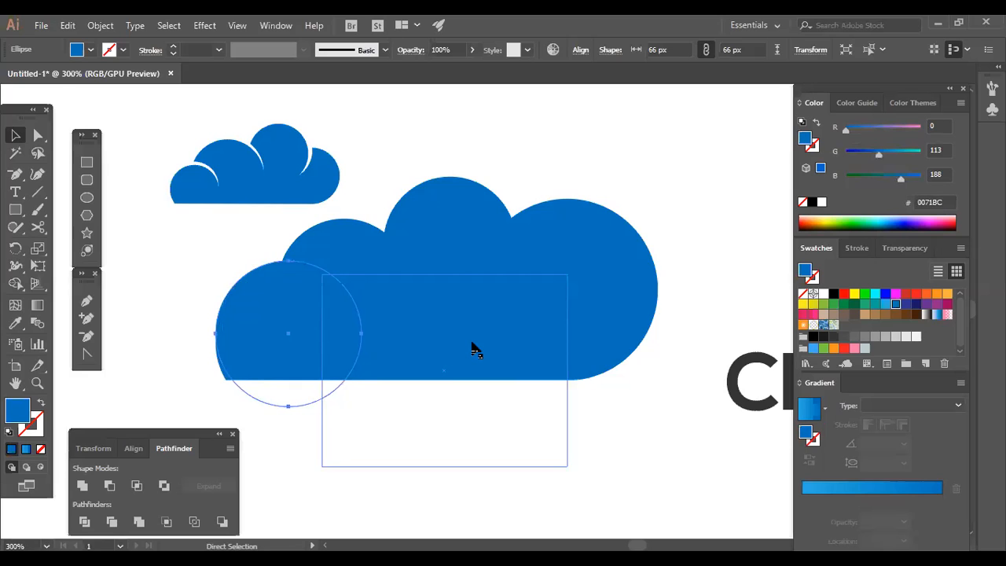
{"action": "key", "text": "ctrl+shift+z"}
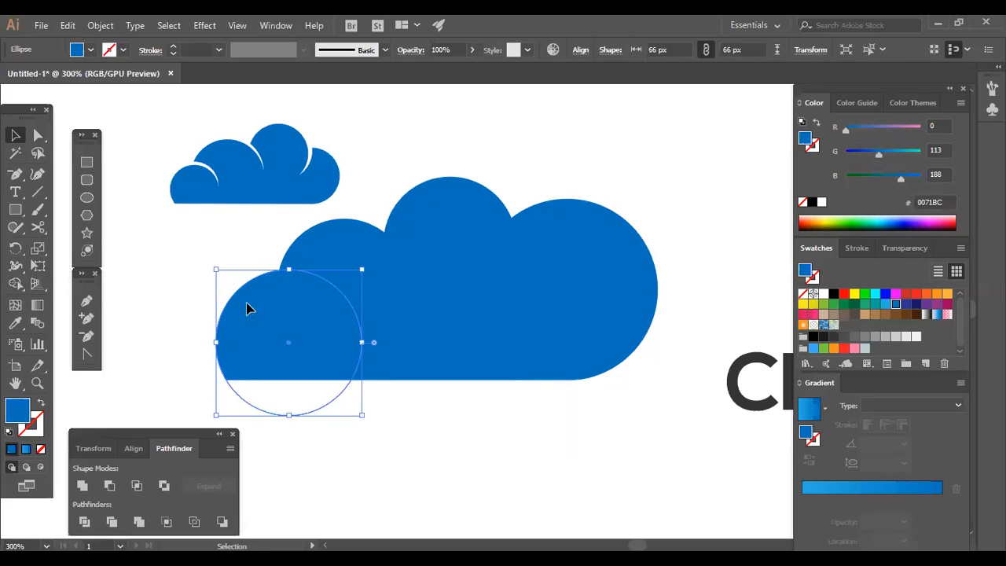
Shift the white base rectangle downward to expose the shapes beneath it and restore its position at the cloud's base
{"action": "left_click_drag", "start_coordinate": [582, 387], "coordinate": [569, 390]}
{"action": "left_click", "coordinate": [166, 239]}
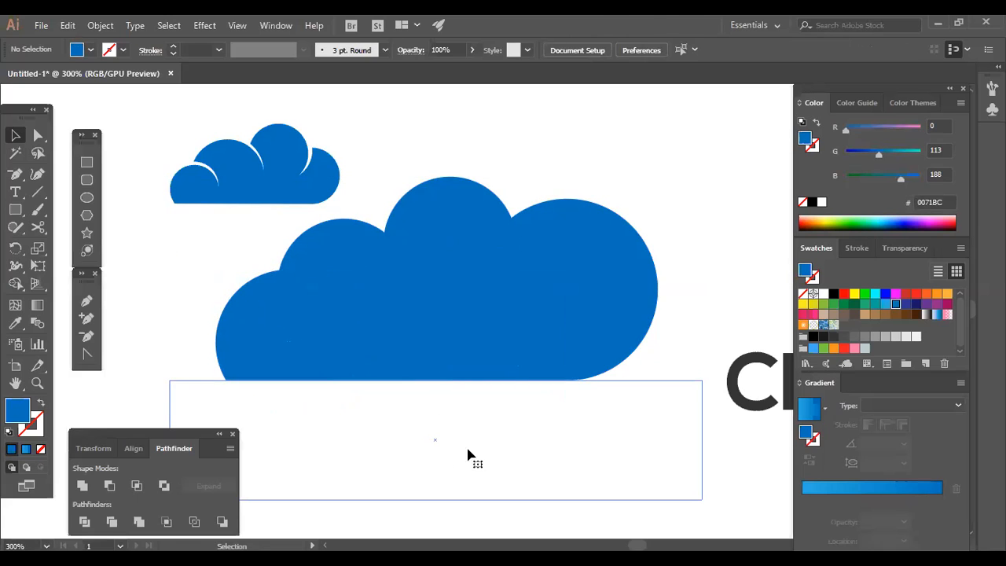
{"action": "left_click", "coordinate": [591, 460]}
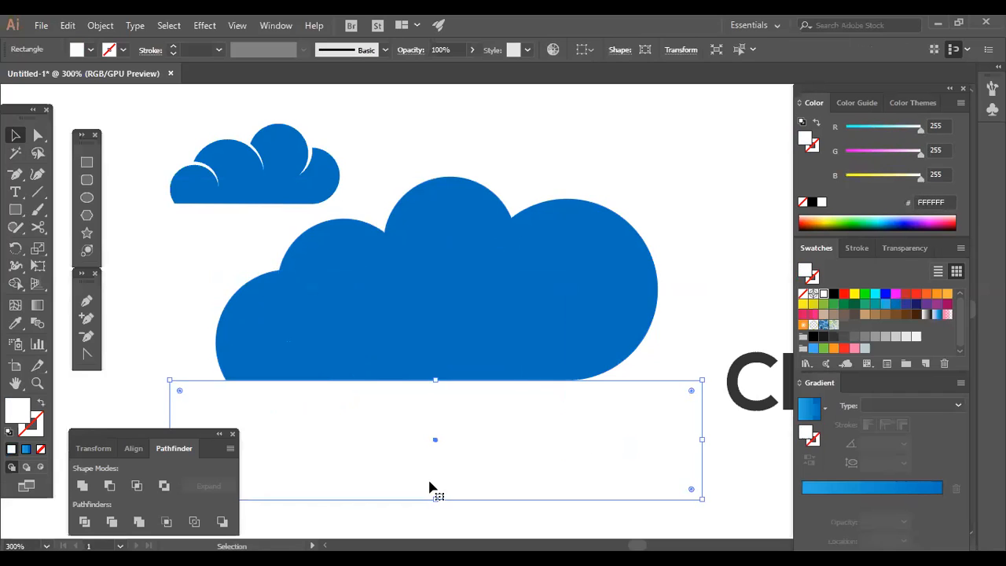
{"action": "key", "text": "ctrl+z"}
{"action": "key", "text": "ctrl+z"}
{"action": "key", "text": "ctrl+shift+z"}
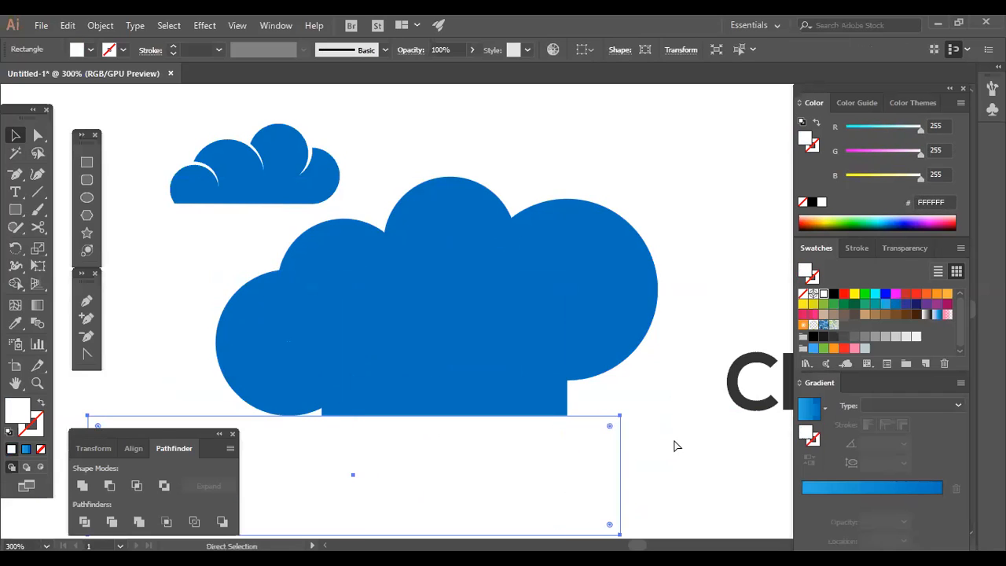
{"action": "key", "text": "ctrl+shift+z"}
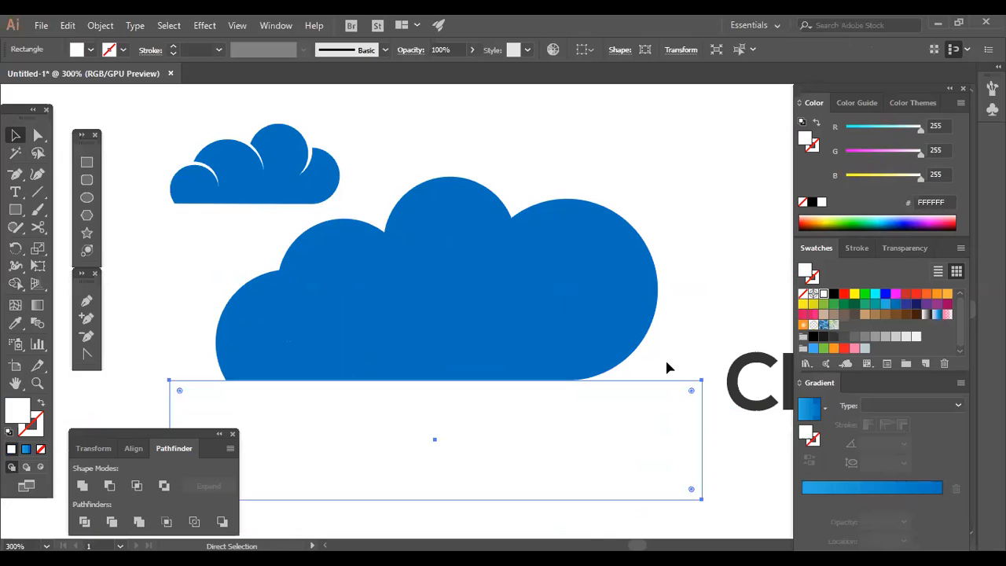
Send the second circle from the left behind the other shapes and check its order with a temporary white fill
{"action": "left_click", "coordinate": [667, 367]}
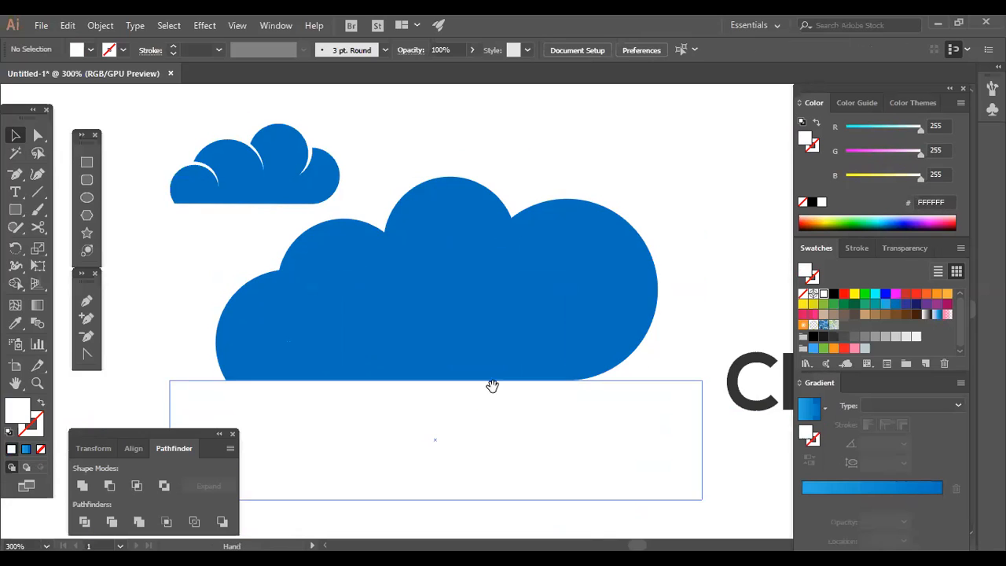
{"action": "left_click_drag", "start_coordinate": [492, 386], "coordinate": [540, 354]}
{"action": "left_click", "coordinate": [313, 291]}
{"action": "key", "text": "ctrl+alt+["}
{"action": "key", "text": "ctrl+alt+["}
{"action": "left_click", "coordinate": [823, 294]}
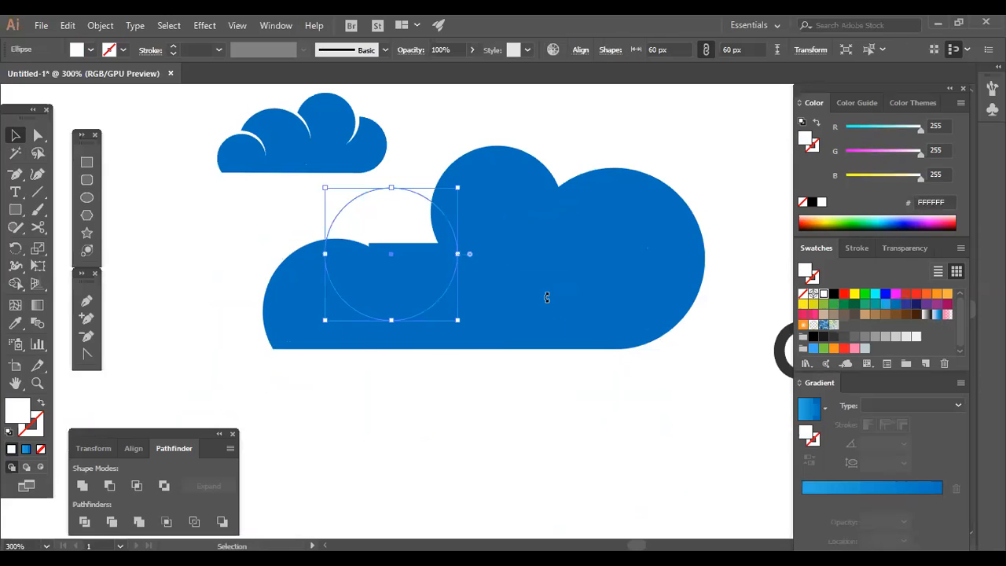
{"action": "left_click", "coordinate": [242, 206]}
{"action": "key", "text": "ctrl+z"}
Send the blue filler rectangle to the back so that it lies behind every circle
{"action": "left_click", "coordinate": [556, 319]}
{"action": "right_click", "coordinate": [556, 318]}
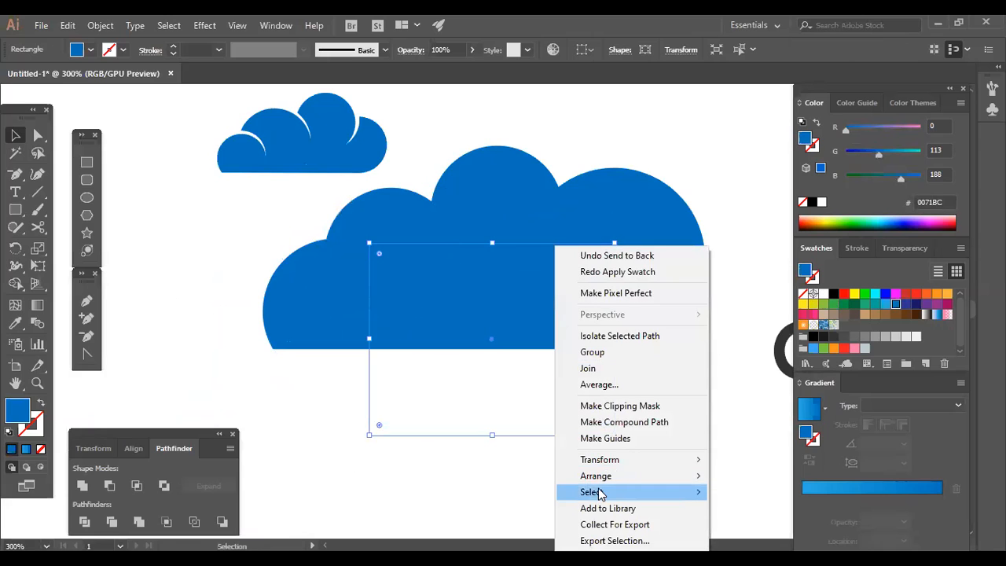
{"action": "left_click", "coordinate": [739, 521]}
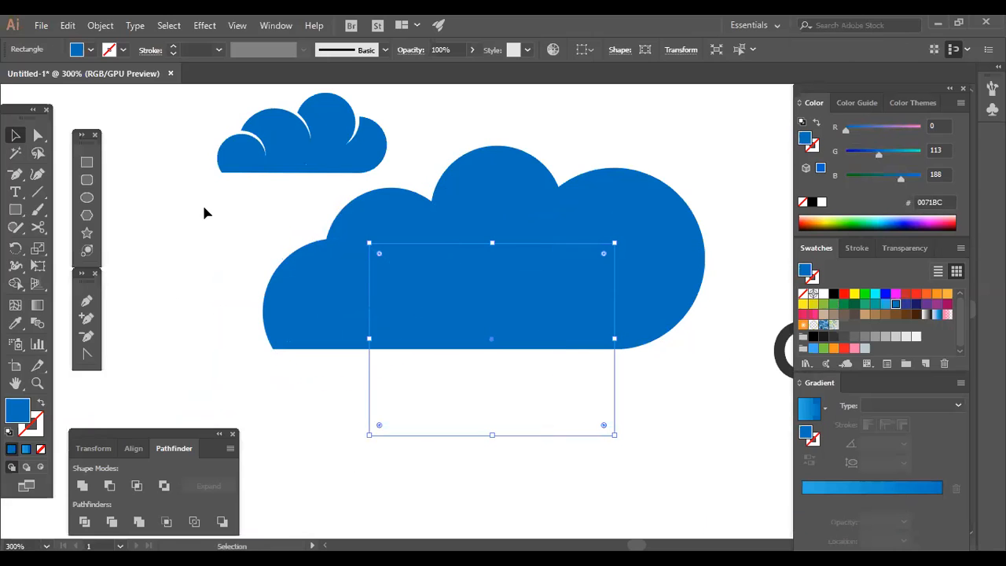
{"action": "left_click", "coordinate": [203, 210]}
Paste a copy of the leftmost circle directly behind it and nudge the copy upward
{"action": "left_click", "coordinate": [308, 277]}
{"action": "left_click", "coordinate": [231, 254]}
{"action": "left_click", "coordinate": [307, 297]}
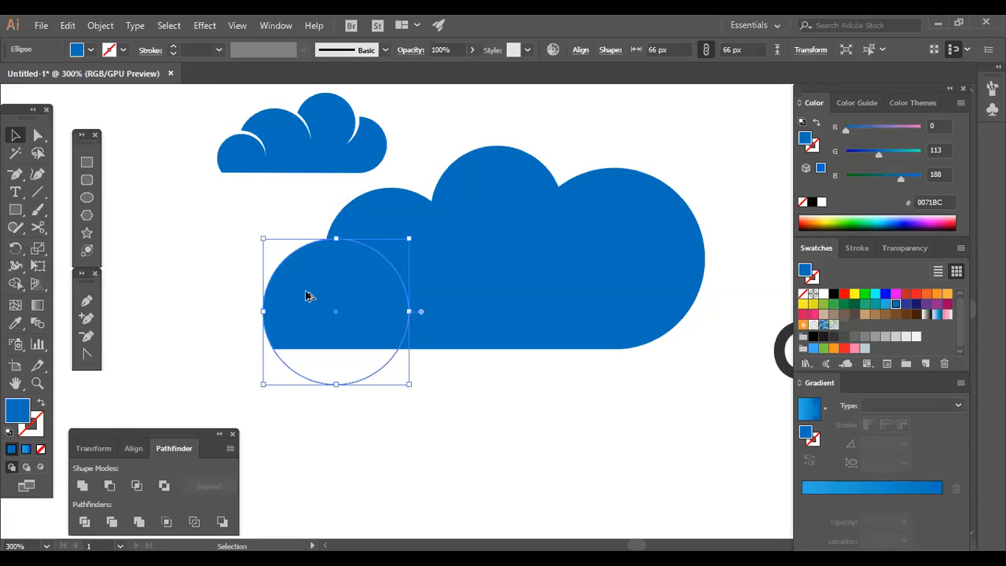
{"action": "left_click", "coordinate": [205, 25]}
{"action": "left_click", "coordinate": [166, 228]}
{"action": "left_click", "coordinate": [324, 312]}
{"action": "key", "text": "a"}
{"action": "key", "text": "v"}
{"action": "key", "text": "a"}
{"action": "key", "text": "v"}
{"action": "key", "text": "Up"}
{"action": "key", "text": "Up"}
{"action": "key", "text": "Up"}
{"action": "key", "text": "Up"}
{"action": "key", "text": "Up"}
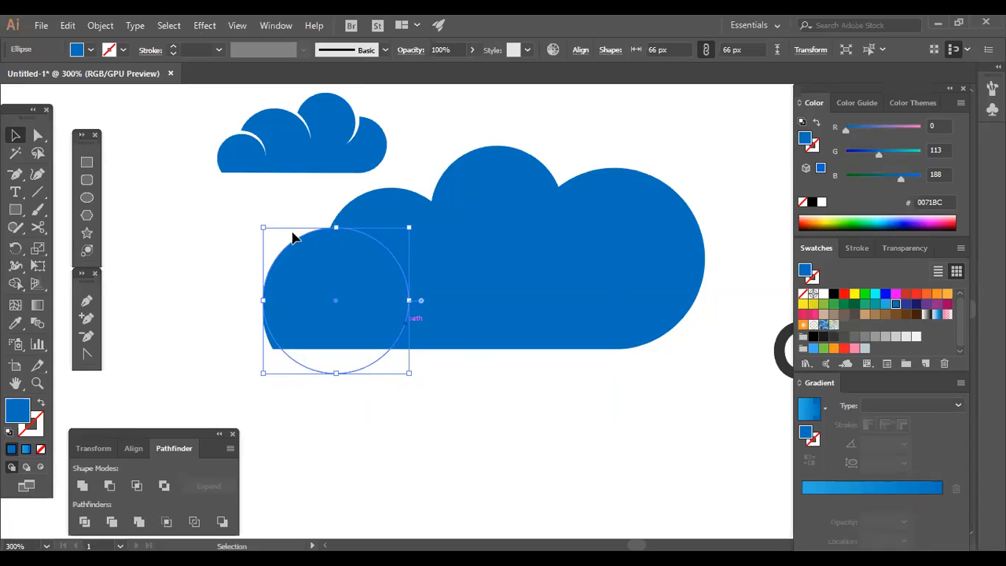
Fill the raised copy of the leftmost circle white and nudge it slightly up and to the left
{"action": "left_click", "coordinate": [280, 229]}
{"action": "left_click_drag", "start_coordinate": [244, 231], "coordinate": [308, 263]}
{"action": "left_click", "coordinate": [222, 226]}
{"action": "left_click", "coordinate": [299, 236]}
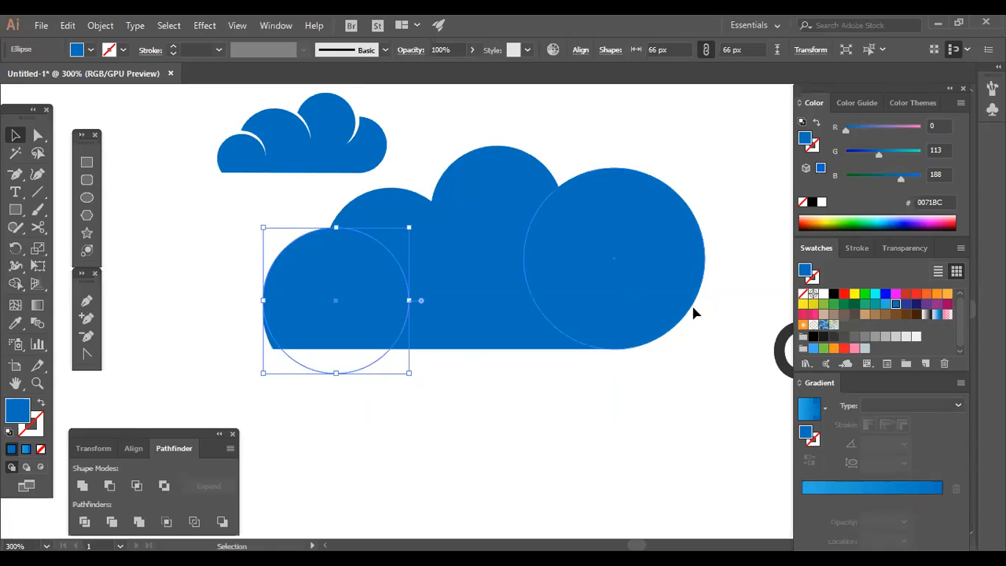
{"action": "left_click", "coordinate": [824, 295]}
{"action": "left_click", "coordinate": [257, 230]}
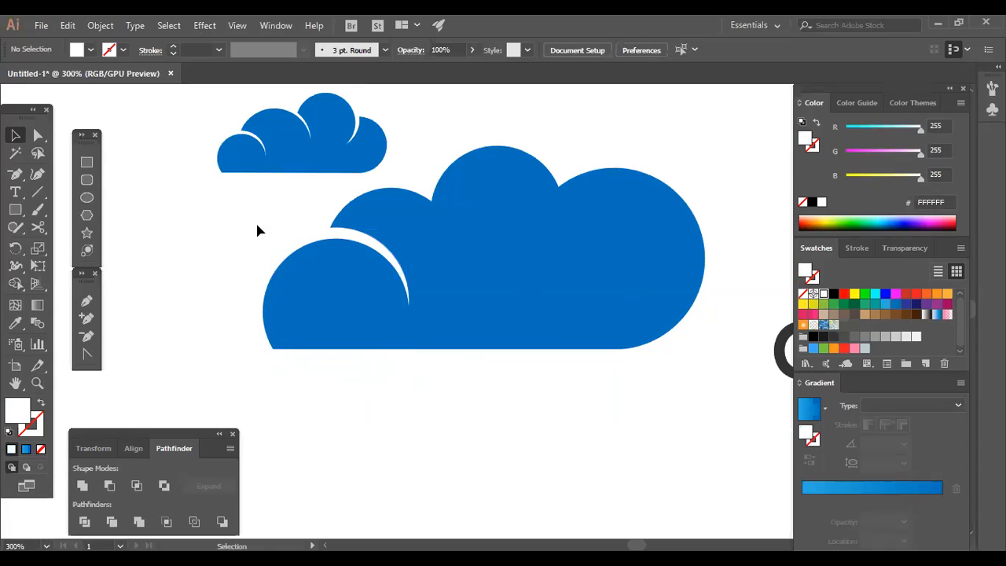
{"action": "left_click", "coordinate": [342, 237]}
{"action": "key", "text": "Up"}
{"action": "key", "text": "Left"}
{"action": "left_click", "coordinate": [181, 209]}
{"action": "left_click", "coordinate": [418, 220]}
{"action": "left_click", "coordinate": [482, 199]}
{"action": "right_click", "coordinate": [483, 202]}
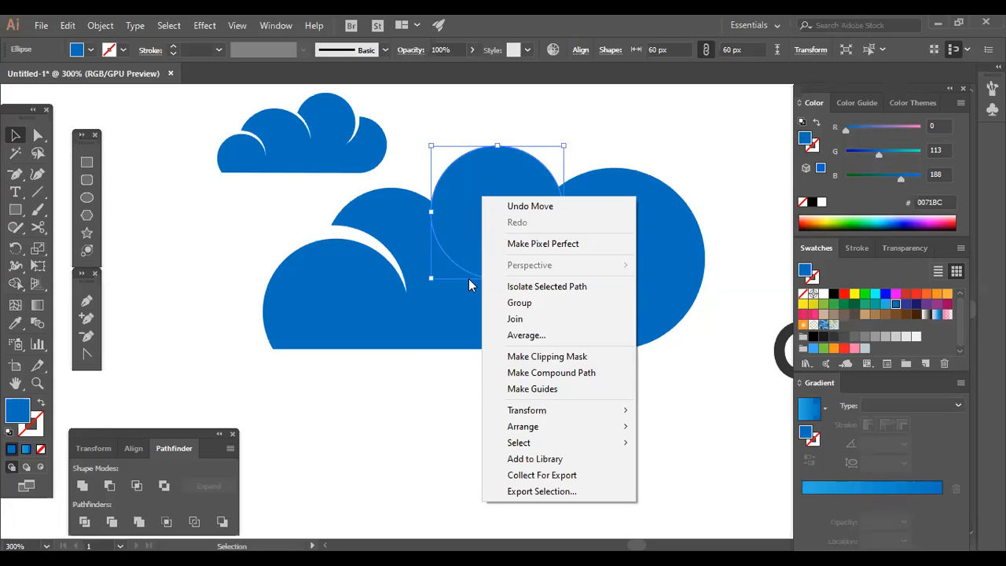
{"action": "left_click", "coordinate": [388, 431]}
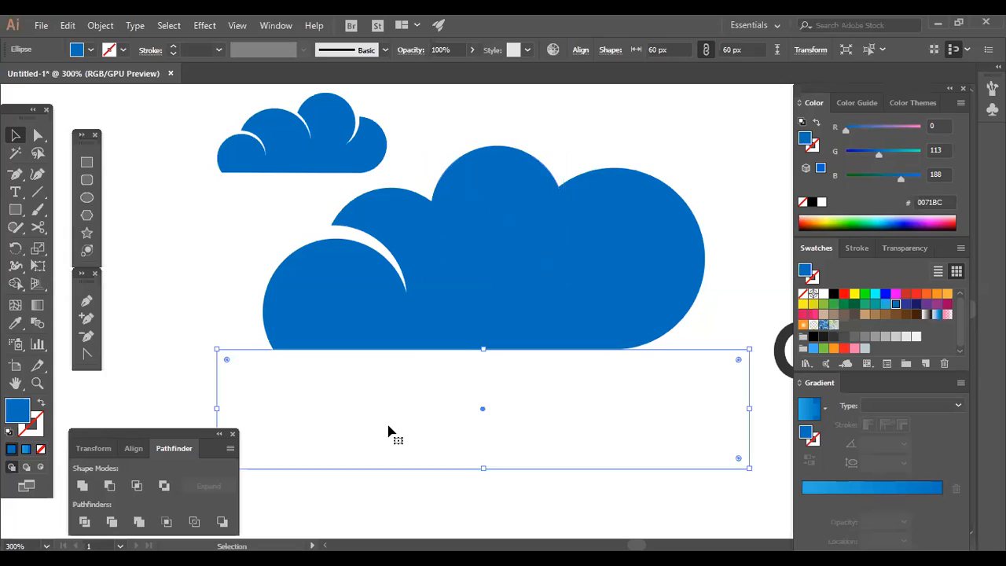
{"action": "left_click", "coordinate": [179, 239]}
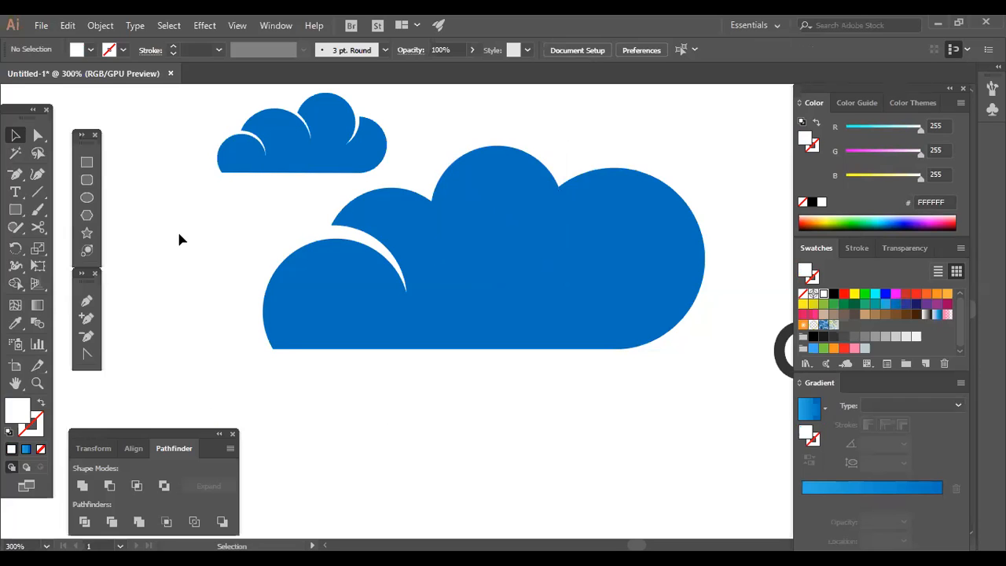
Delete the white circle copy behind the leftmost circle
{"action": "left_click", "coordinate": [322, 240]}
{"action": "left_click", "coordinate": [266, 226]}
{"action": "left_click", "coordinate": [301, 237]}
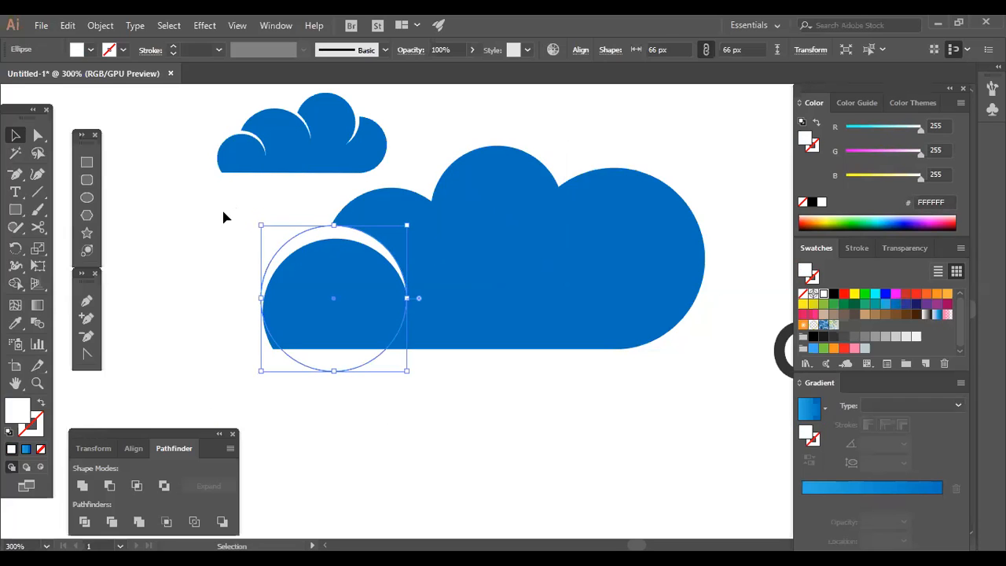
{"action": "left_click", "coordinate": [223, 210]}
{"action": "left_click", "coordinate": [314, 231]}
{"action": "left_click", "coordinate": [230, 206]}
{"action": "left_click", "coordinate": [310, 234]}
{"action": "key", "text": "Delete"}
Duplicate the leftmost blue circle in place behind the original and raise the duplicate by three nudges
{"action": "left_click", "coordinate": [294, 265]}
{"action": "left_click", "coordinate": [269, 281]}
{"action": "left_click", "coordinate": [299, 286]}
{"action": "key", "text": "a"}
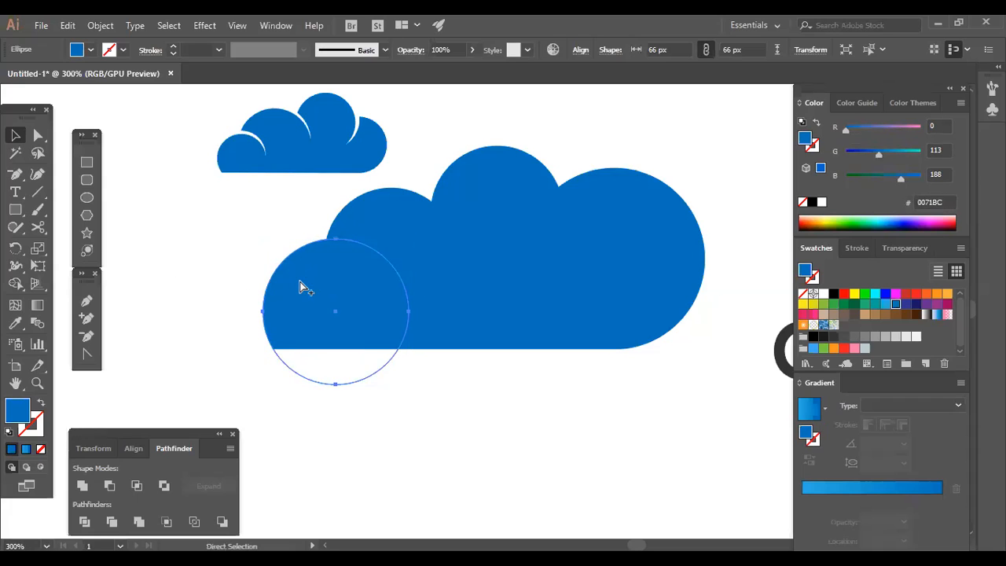
{"action": "key", "text": "v"}
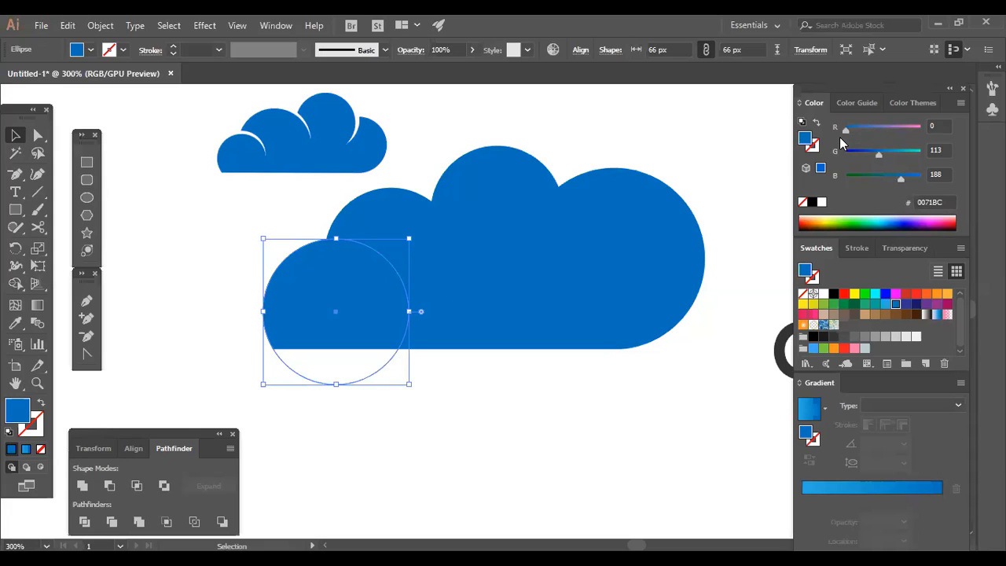
{"action": "key", "text": "Up"}
{"action": "key", "text": "Up"}
{"action": "key", "text": "Up"}
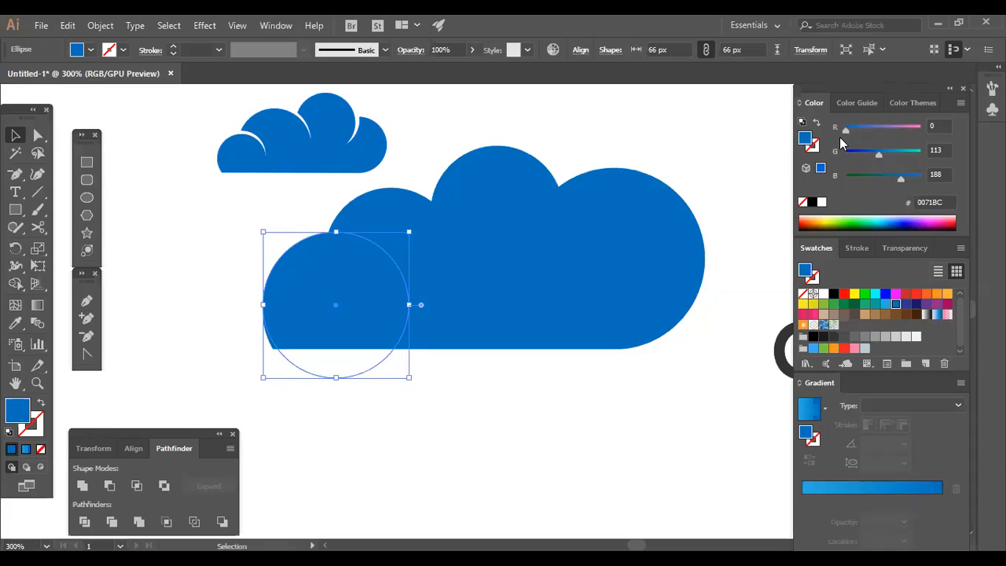
Fill the leftmost circle's copy white and nudge it up three more times to form a tapered gap
{"action": "left_click", "coordinate": [823, 293]}
{"action": "key", "text": "Up"}
{"action": "key", "text": "Up"}
{"action": "key", "text": "Up"}
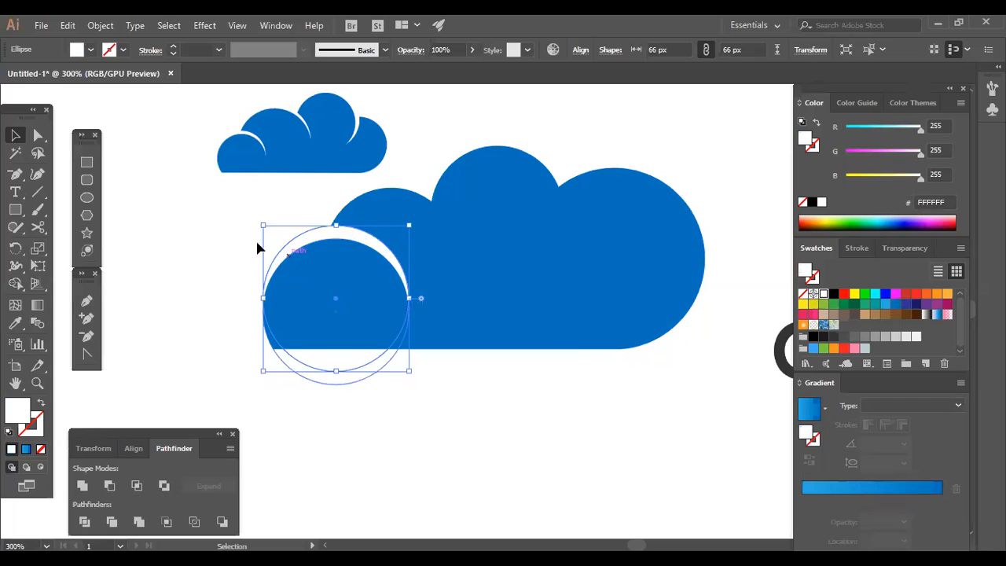
{"action": "left_click", "coordinate": [257, 248]}
Paste a copy of the second circle from the left behind it, raised by eight nudges and filled white
{"action": "left_click", "coordinate": [404, 241]}
{"action": "left_click", "coordinate": [390, 203]}
{"action": "left_click", "coordinate": [530, 204]}
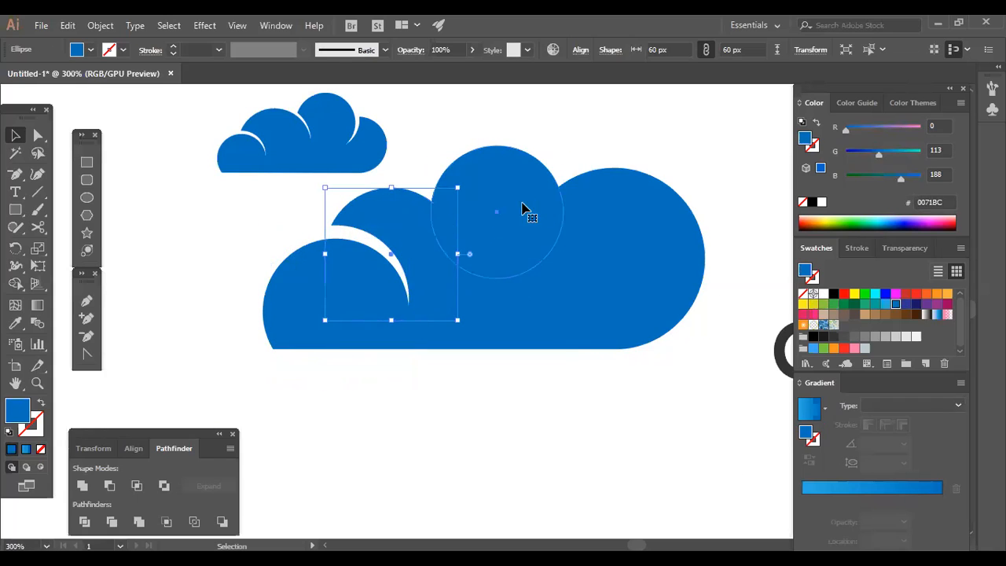
{"action": "left_click", "coordinate": [522, 209]}
{"action": "left_click", "coordinate": [393, 218]}
{"action": "key", "text": "a"}
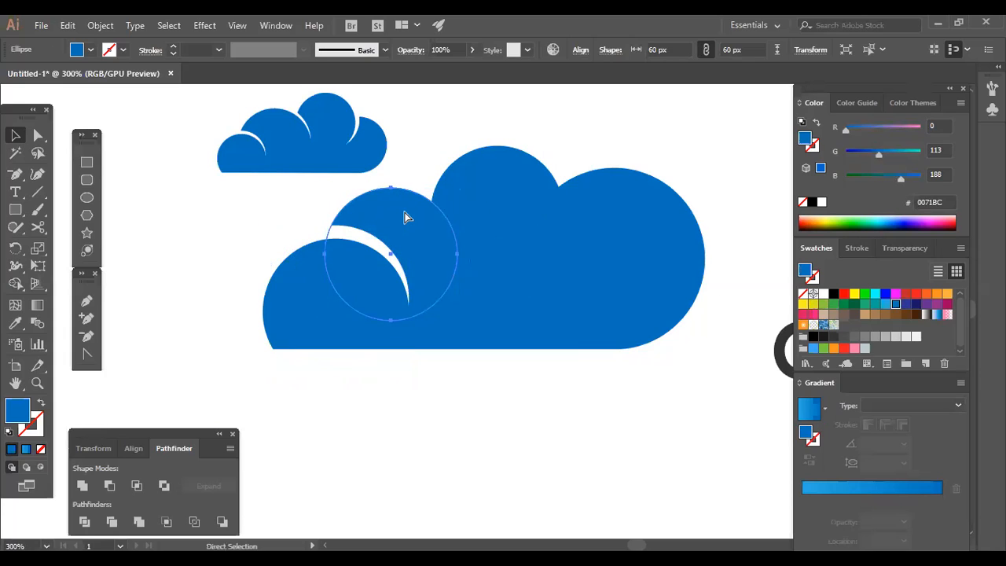
{"action": "key", "text": "v"}
{"action": "key", "text": "Up"}
{"action": "key", "text": "Up"}
{"action": "key", "text": "Up"}
{"action": "key", "text": "Up"}
{"action": "key", "text": "Up"}
{"action": "key", "text": "Up"}
{"action": "key", "text": "Up"}
{"action": "key", "text": "Up"}
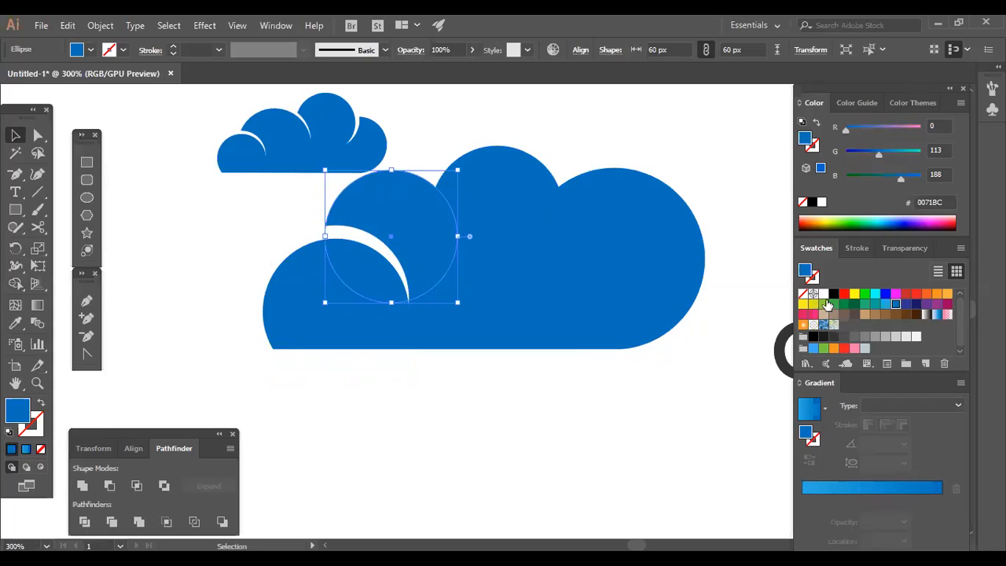
{"action": "left_click", "coordinate": [823, 295]}
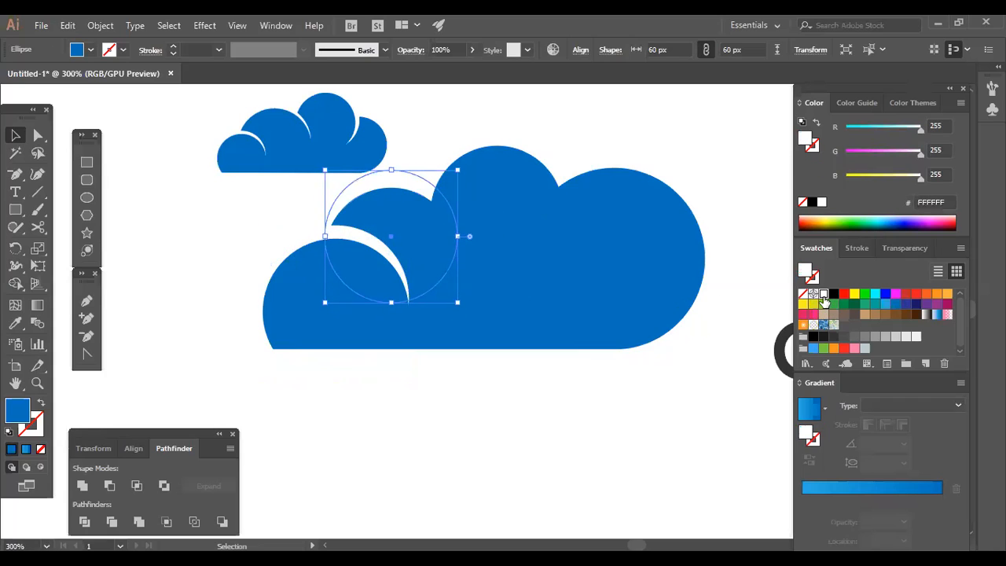
Send the third circle from the left to the back so that it lies behind the white copy
{"action": "right_click", "coordinate": [489, 190]}
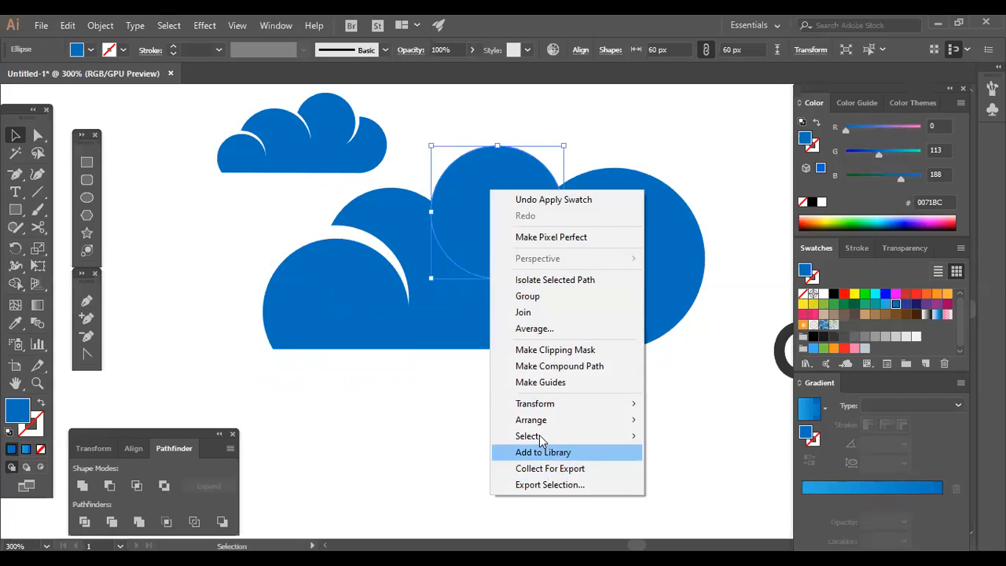
{"action": "mouse_move", "coordinate": [542, 420]}
{"action": "left_click", "coordinate": [715, 468]}
{"action": "key", "text": "ctrl+shift+a"}
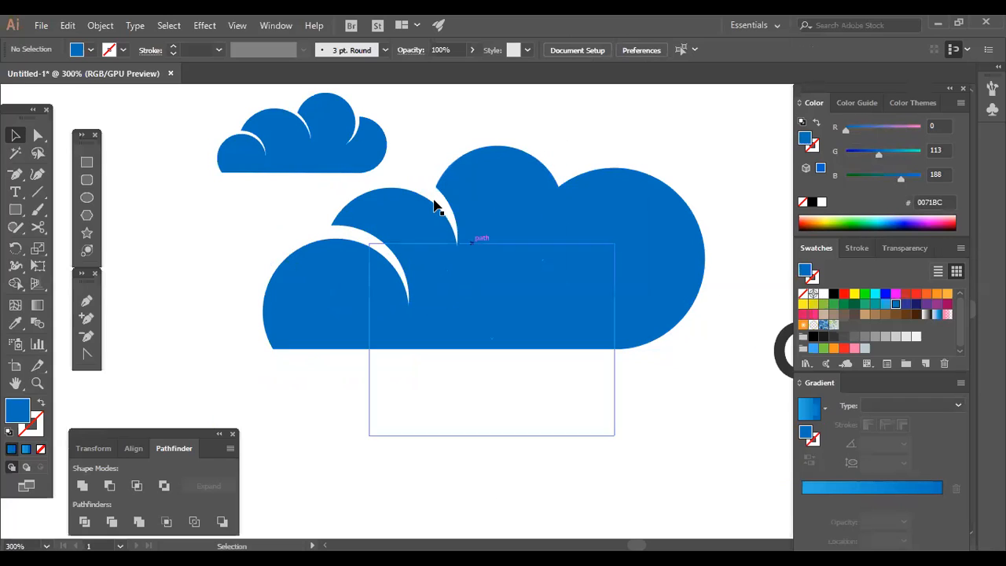
Nudge the second circle's white copy to the right and down to shape the gap before the third circle
{"action": "left_click", "coordinate": [455, 228]}
{"action": "key", "text": "Right"}
{"action": "key", "text": "Right"}
{"action": "key", "text": "Right"}
{"action": "key", "text": "Down"}
{"action": "key", "text": "Down"}
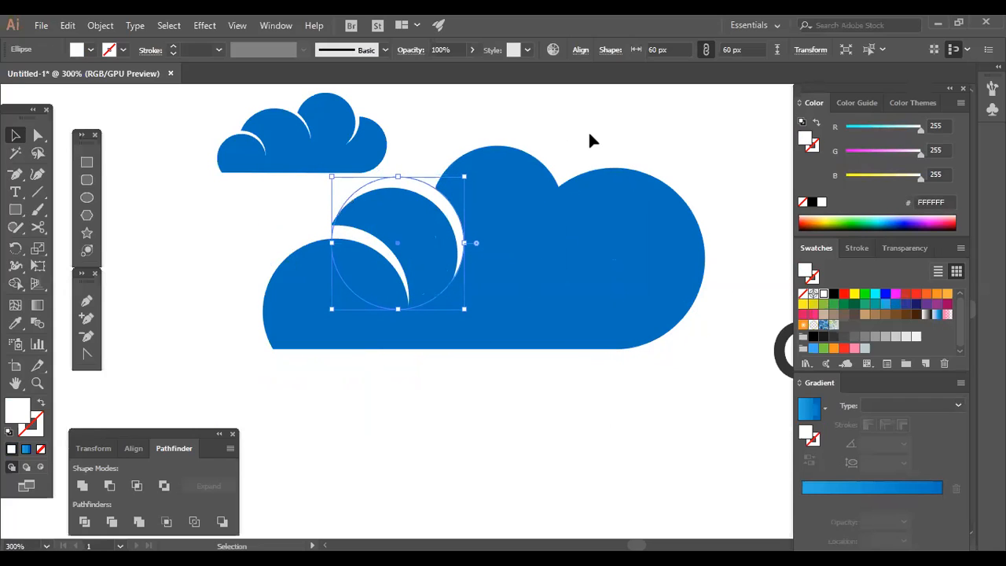
{"action": "left_click", "coordinate": [591, 141]}
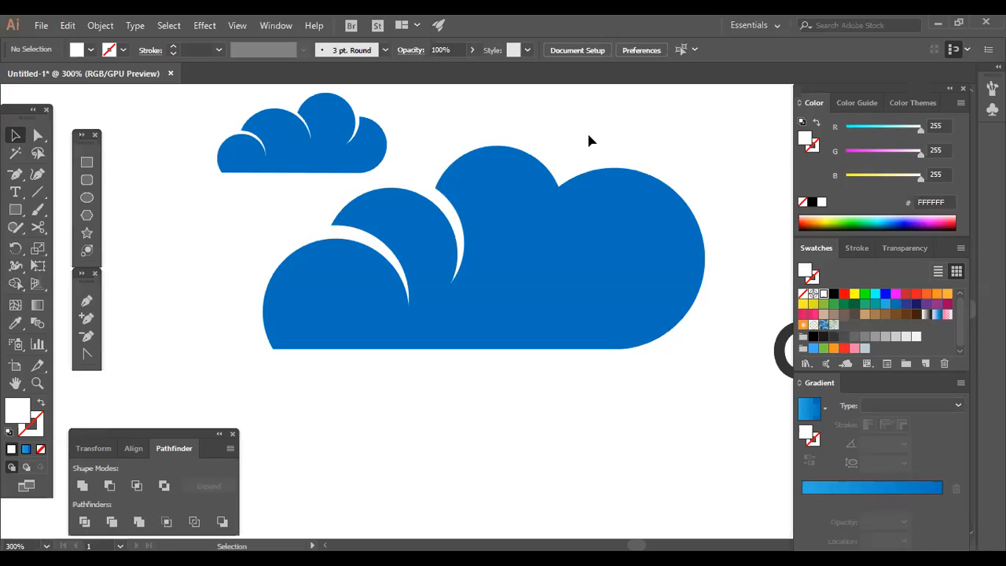
Examine the stacking of the cloud's blue circles and the white copy by selecting them one after another
{"action": "left_click", "coordinate": [467, 200]}
{"action": "left_click", "coordinate": [395, 227]}
{"action": "left_click", "coordinate": [359, 265]}
{"action": "left_click", "coordinate": [631, 270]}
{"action": "left_click", "coordinate": [542, 198]}
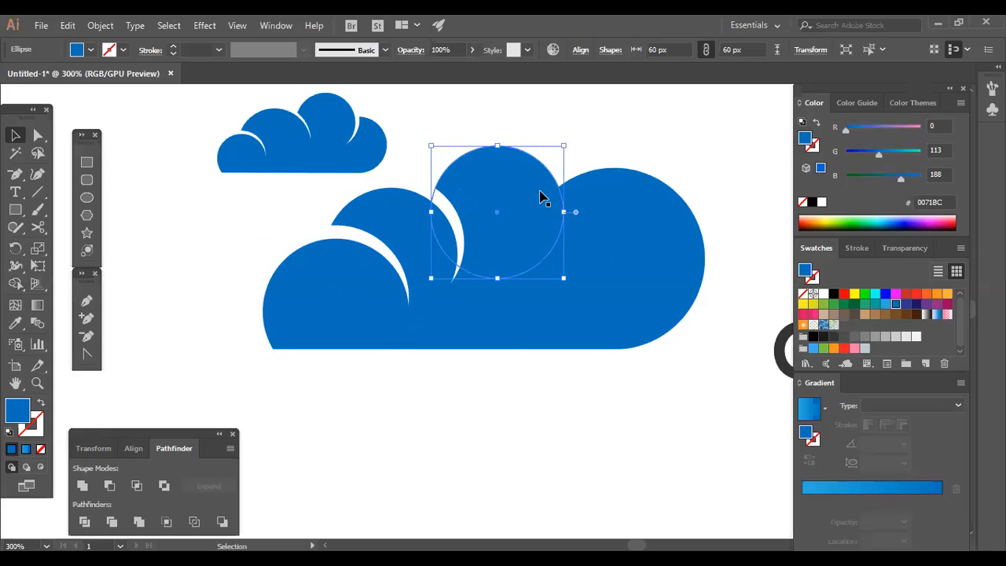
{"action": "left_click", "coordinate": [595, 373]}
{"action": "left_click", "coordinate": [612, 263]}
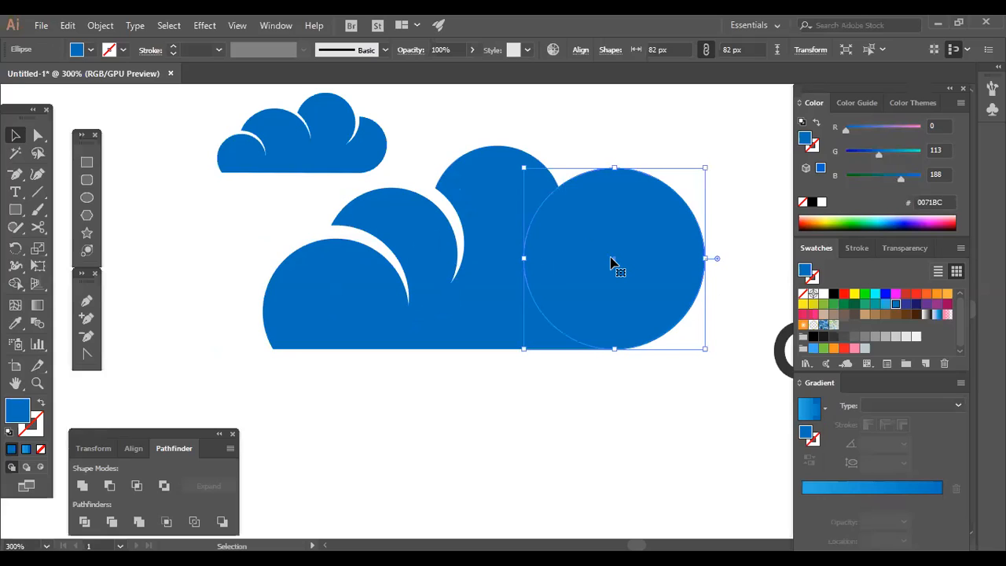
{"action": "left_click", "coordinate": [459, 210]}
{"action": "left_click", "coordinate": [405, 223]}
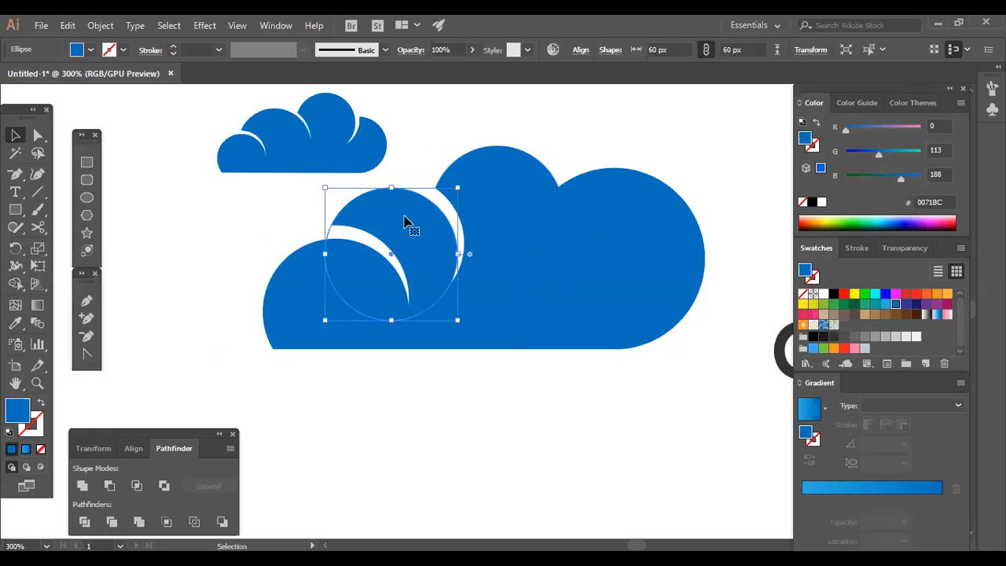
{"action": "left_click", "coordinate": [572, 142]}
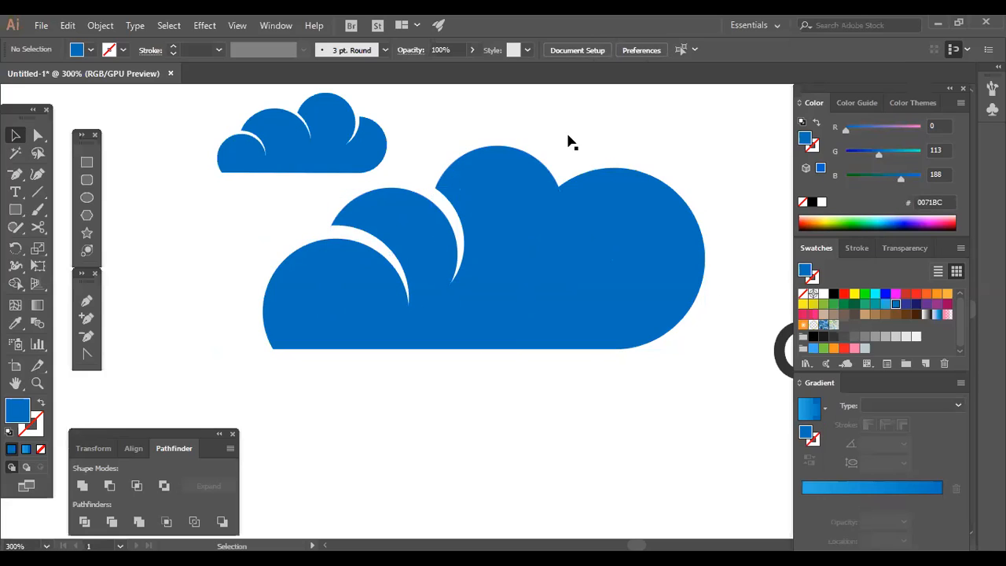
{"action": "left_click", "coordinate": [450, 215]}
{"action": "key", "text": "ctrl+shift+a"}
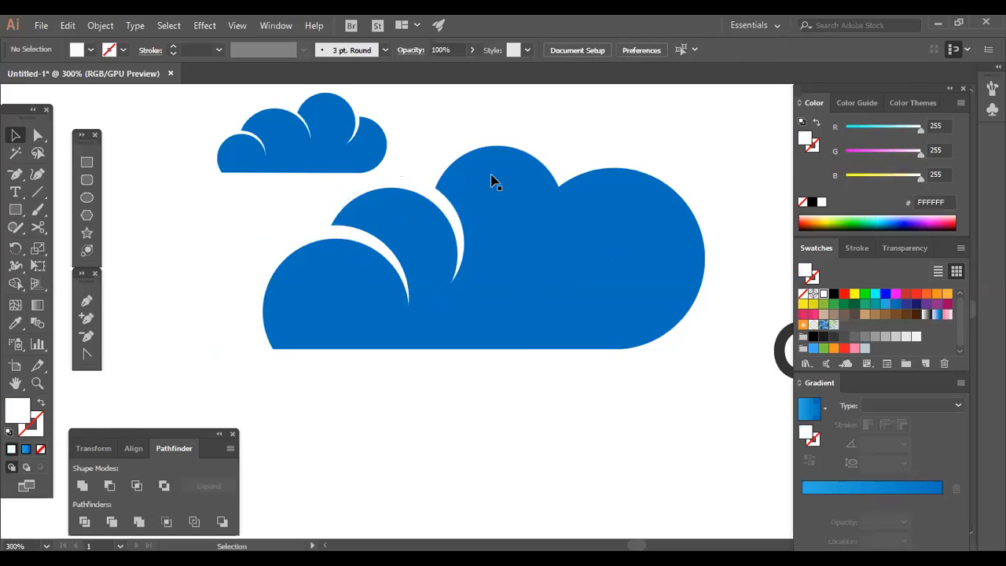
Send the large rightmost circle to the back, behind the third circle
{"action": "left_click", "coordinate": [503, 185]}
{"action": "left_click", "coordinate": [625, 206]}
{"action": "right_click", "coordinate": [682, 422]}
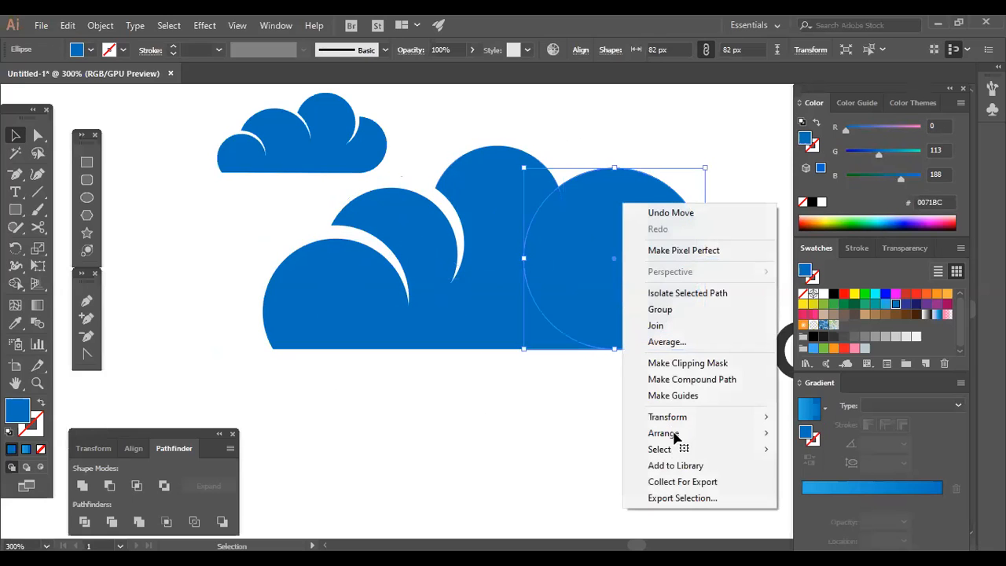
{"action": "mouse_move", "coordinate": [731, 433]}
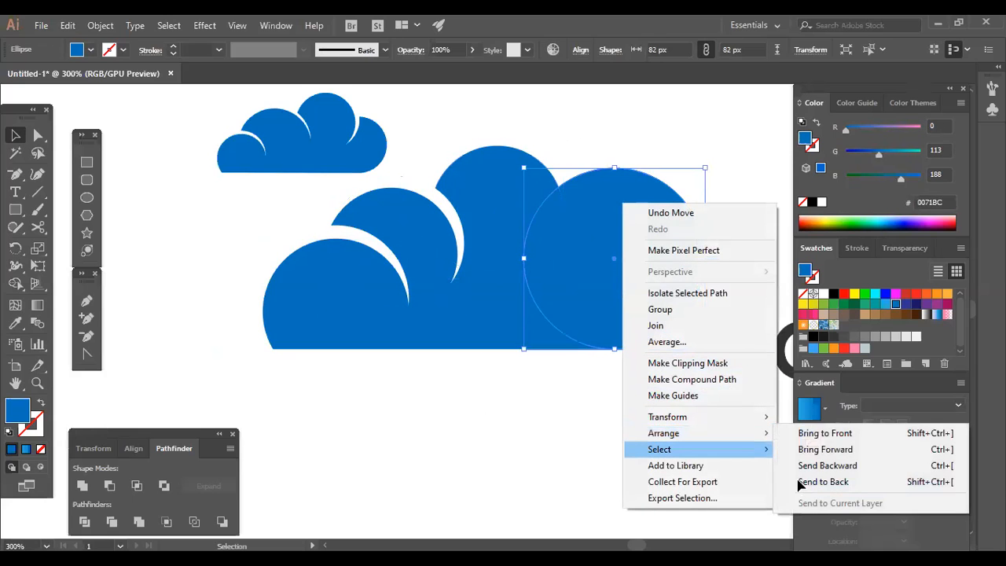
{"action": "left_click", "coordinate": [799, 481]}
{"action": "left_click", "coordinate": [611, 415]}
{"action": "left_click", "coordinate": [678, 253]}
{"action": "key", "text": "ctrl+shift+a"}
Paste a white-filled copy of the third circle behind it, offset two nudges right and two nudges up
{"action": "left_click", "coordinate": [519, 198]}
{"action": "key", "text": "a"}
{"action": "key", "text": "v"}
{"action": "key", "text": "Right"}
{"action": "key", "text": "Right"}
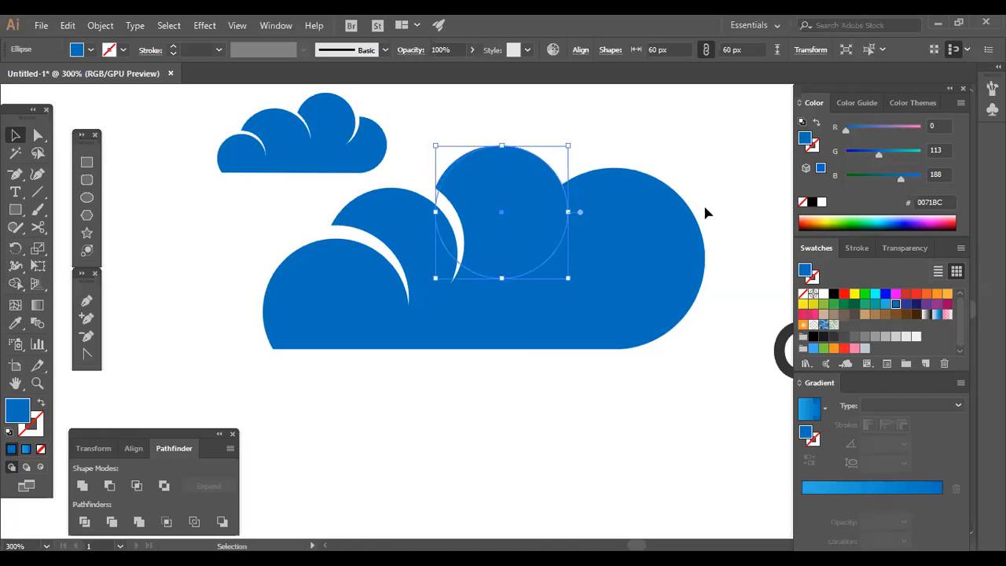
{"action": "key", "text": "Up"}
{"action": "key", "text": "Up"}
{"action": "left_click", "coordinate": [823, 293]}
{"action": "left_click", "coordinate": [672, 419]}
{"action": "key", "text": "ctrl+shift+a"}
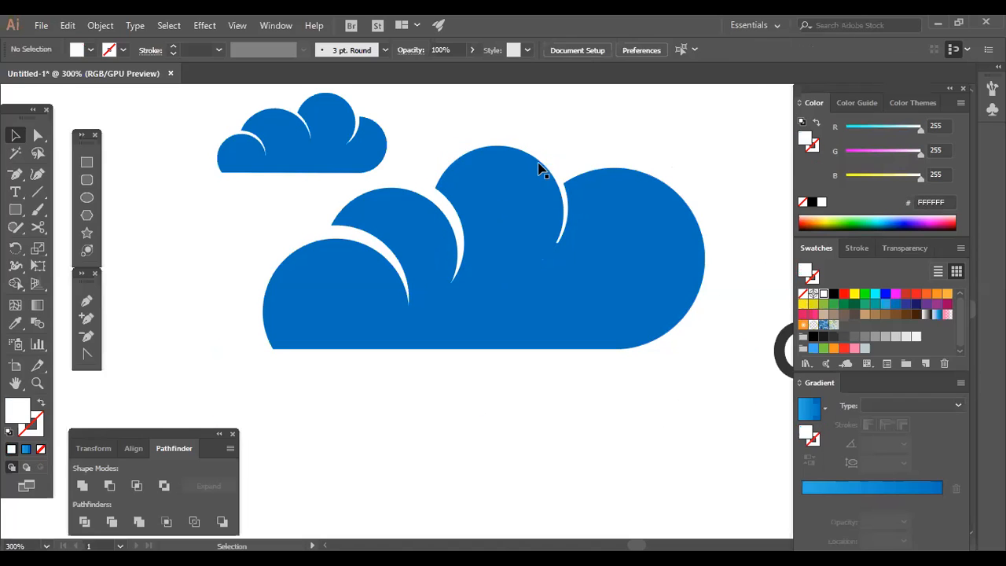
Nudge the third circle's white copy farther up and right to widen the gap before the large rightmost circle
{"action": "left_click", "coordinate": [555, 170]}
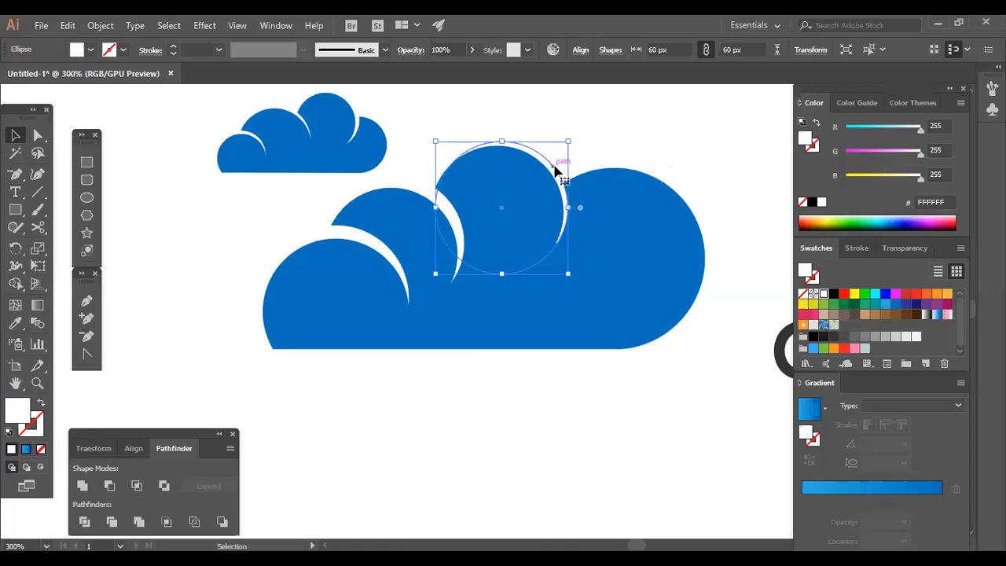
{"action": "key", "text": "Up"}
{"action": "key", "text": "Right"}
{"action": "key", "text": "Right"}
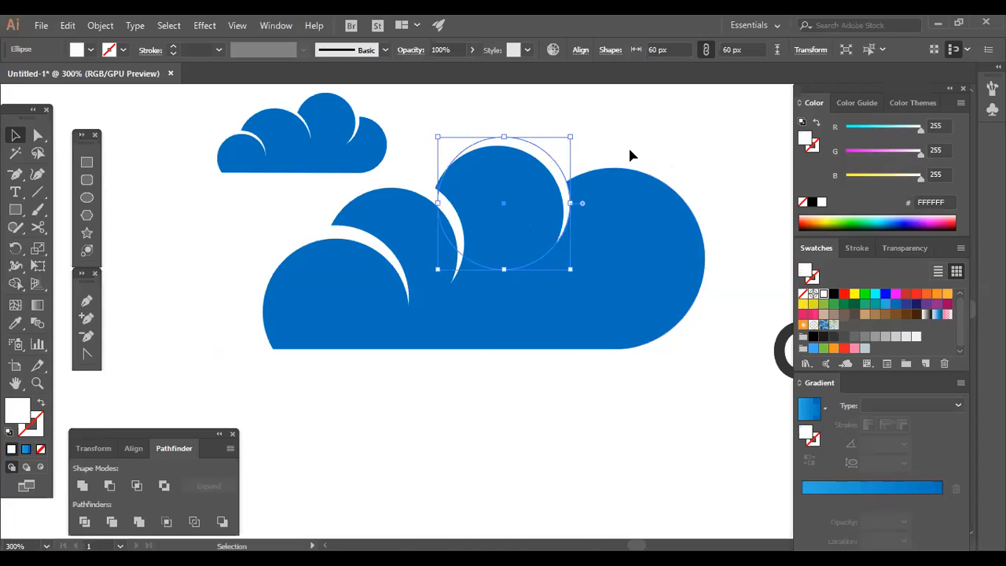
{"action": "key", "text": "Down"}
{"action": "key", "text": "ctrl+shift+a"}
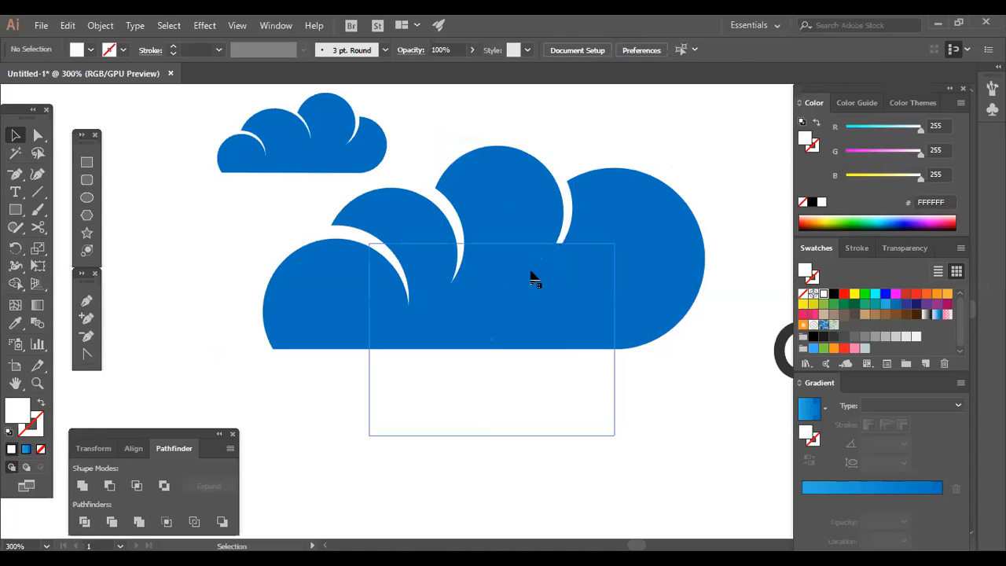
Lower the upper edge of the blue filler rectangle so it clears the tip of the gap after the third circle
{"action": "left_click", "coordinate": [514, 261]}
{"action": "mouse_move", "coordinate": [491, 244]}
{"action": "left_mouse_down"}
{"action": "mouse_move", "coordinate": [485, 274]}
{"action": "mouse_move", "coordinate": [491, 262]}
{"action": "left_mouse_up"}
{"action": "key", "text": "ctrl+shift+a"}
Nudge the third circle's white copy two steps right and one step up to widen the gap before the large rightmost circle
{"action": "left_click", "coordinate": [572, 226]}
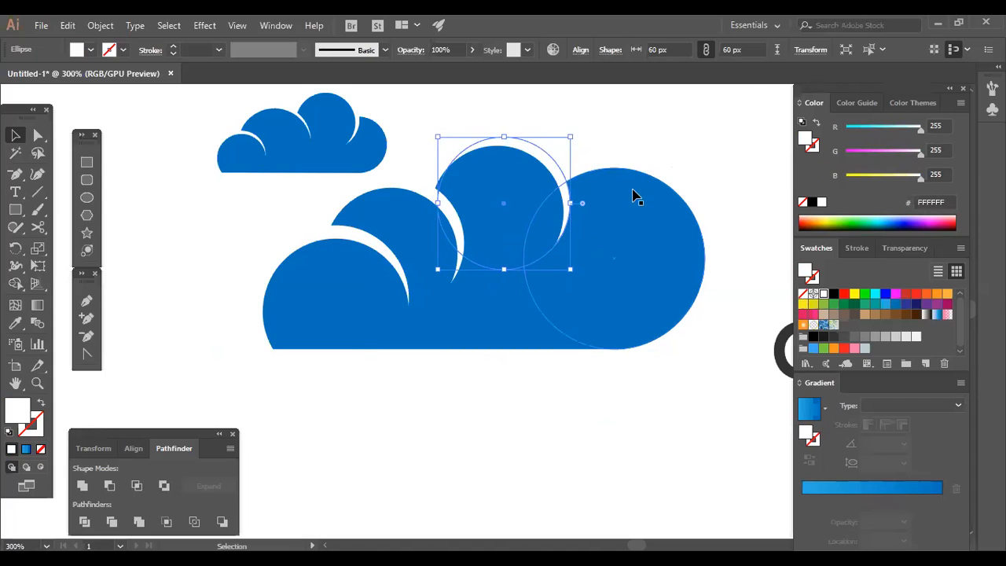
{"action": "left_click", "coordinate": [635, 160]}
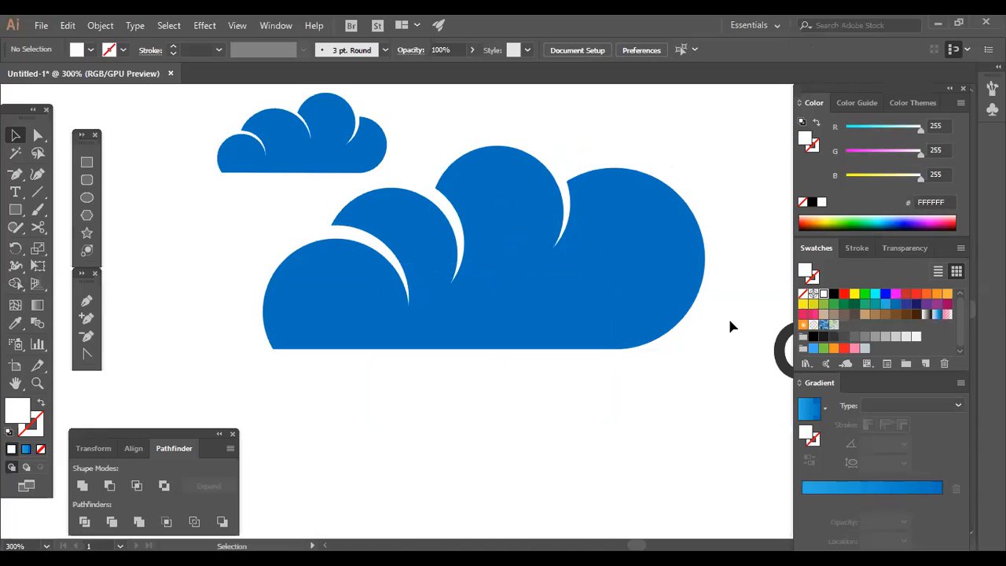
{"action": "left_click", "coordinate": [572, 199]}
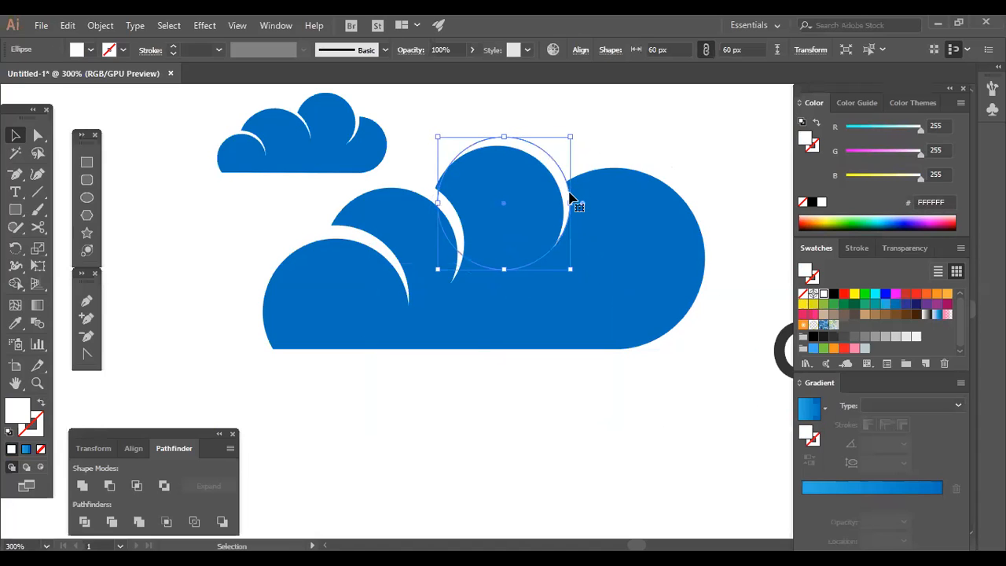
{"action": "key", "text": "Right"}
{"action": "key", "text": "Up"}
{"action": "key", "text": "Right"}
{"action": "left_click", "coordinate": [673, 146]}
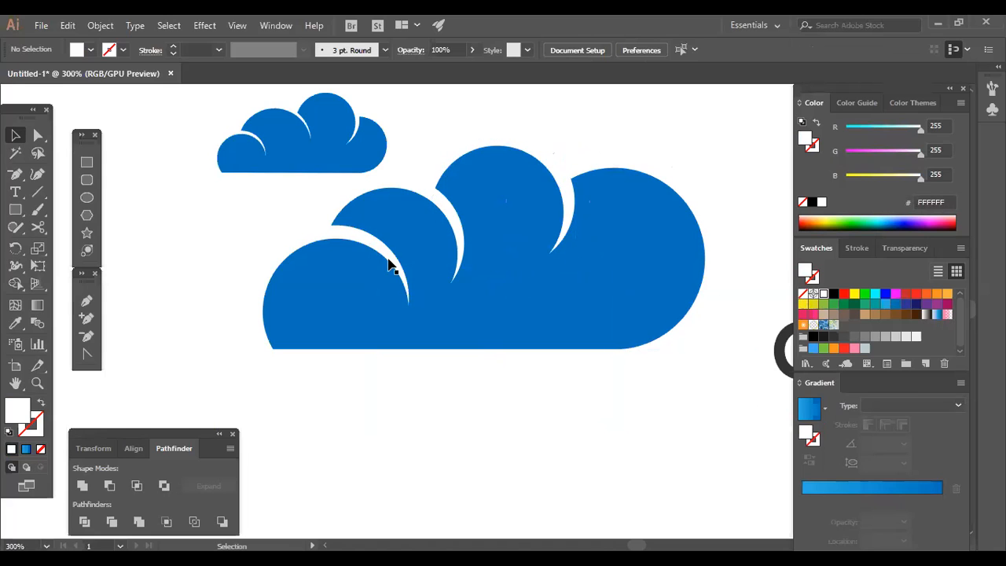
Select all parts of the large construction cloud and scale them down proportionally
{"action": "left_click_drag", "start_coordinate": [246, 206], "coordinate": [526, 328]}
{"action": "left_click_drag", "start_coordinate": [396, 372], "coordinate": [563, 253]}
{"action": "left_click_drag", "start_coordinate": [525, 329], "coordinate": [735, 256]}
{"action": "left_click", "coordinate": [735, 256]}
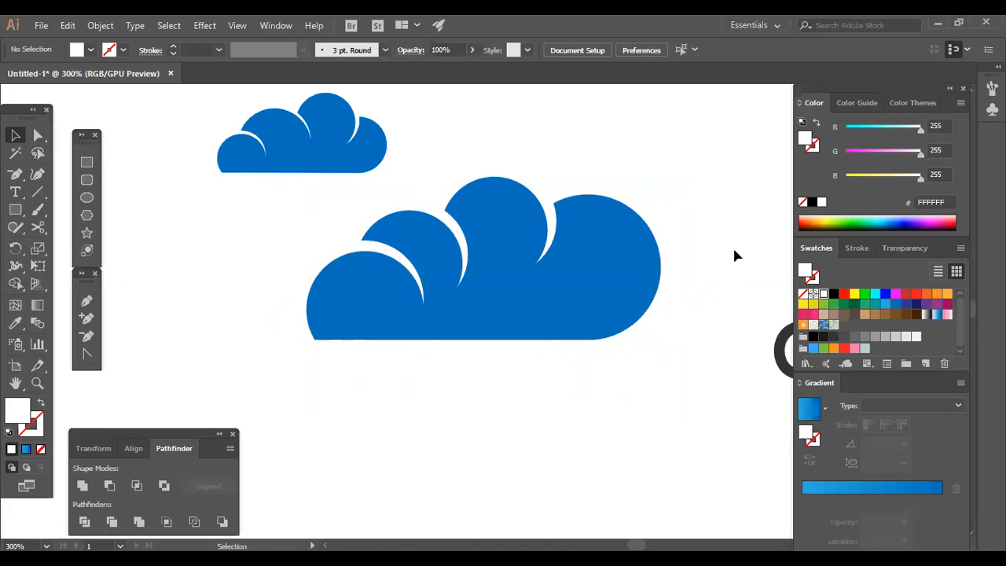
{"action": "key", "text": "ctrl+plus"}
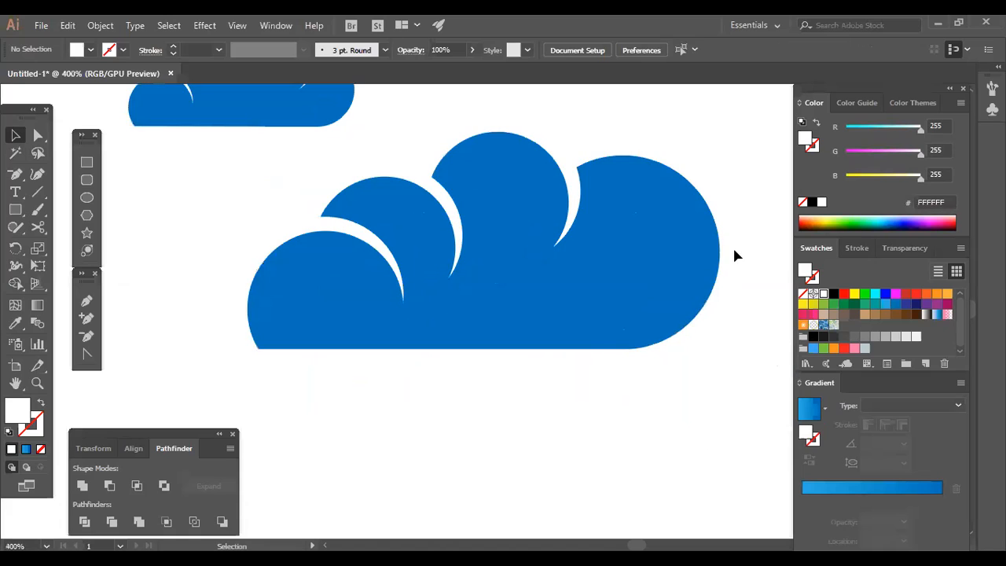
Subtract the third circle's white copy from the large rightmost blue circle with Minus Front
{"action": "left_click", "coordinate": [572, 179]}
{"action": "left_click", "coordinate": [609, 144]}
{"action": "left_click", "coordinate": [554, 399]}
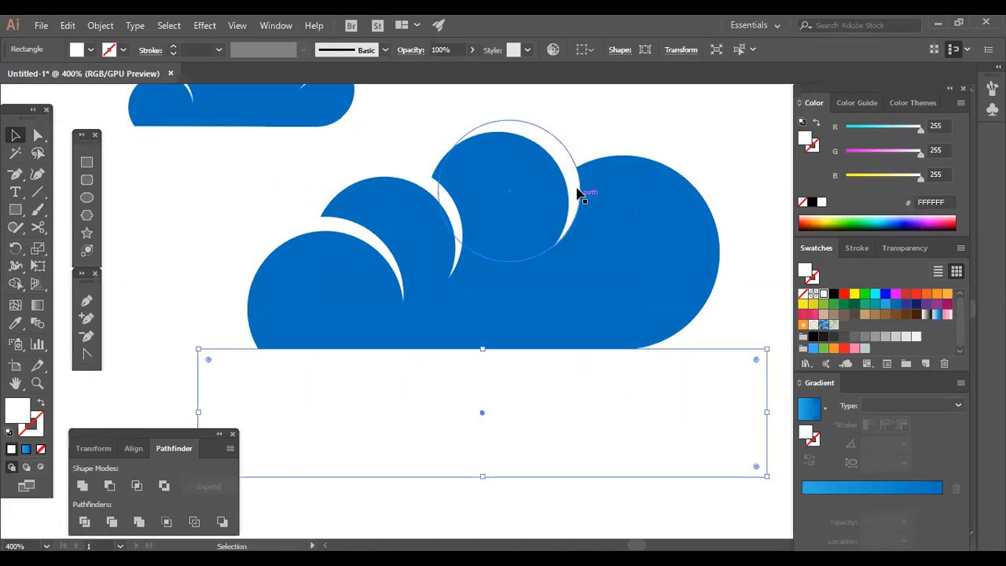
{"action": "left_click", "coordinate": [576, 195]}
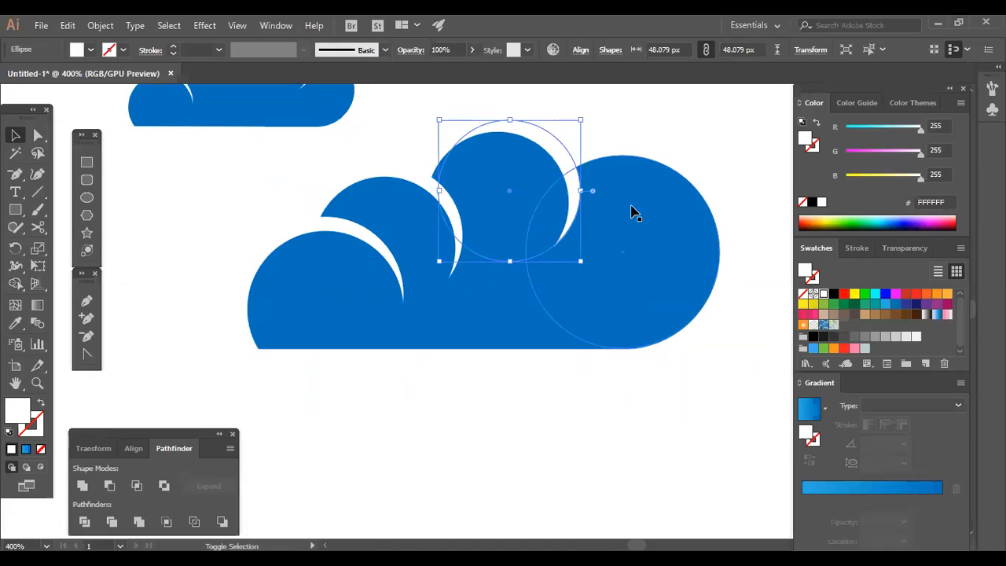
{"action": "left_click", "coordinate": [625, 141]}
{"action": "left_click", "coordinate": [572, 156]}
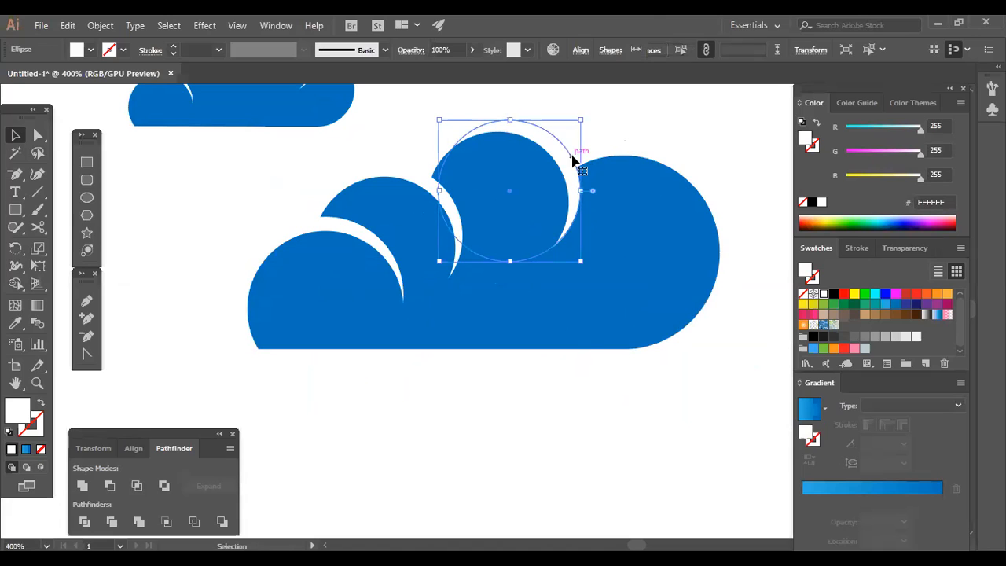
{"action": "left_click", "coordinate": [629, 189], "text": "shift"}
{"action": "left_click", "coordinate": [110, 485]}
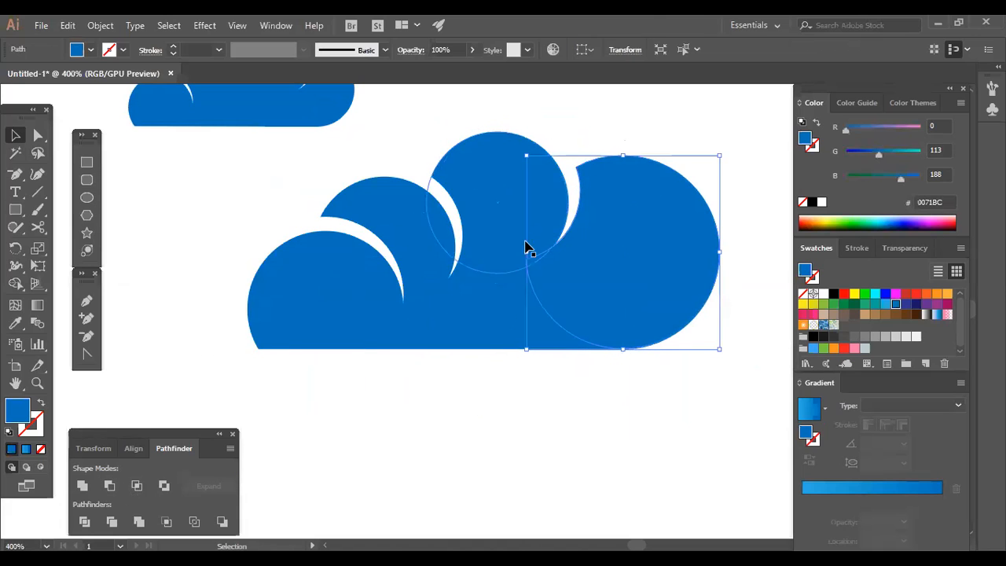
Subtract the second circle's white copy from the third blue circle with Minus Front
{"action": "left_click", "coordinate": [443, 180]}
{"action": "left_click", "coordinate": [499, 182], "text": "shift"}
{"action": "left_click", "coordinate": [110, 485]}
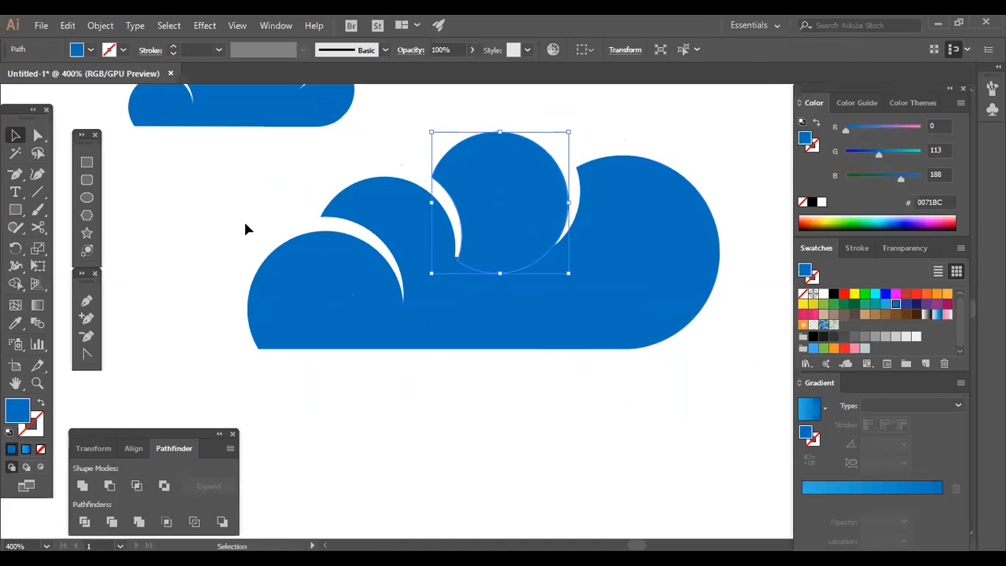
Subtract the first circle's white copy from the second blue circle with Minus Front
{"action": "left_click", "coordinate": [239, 232]}
{"action": "left_click", "coordinate": [353, 231]}
{"action": "left_click", "coordinate": [393, 248], "text": "shift"}
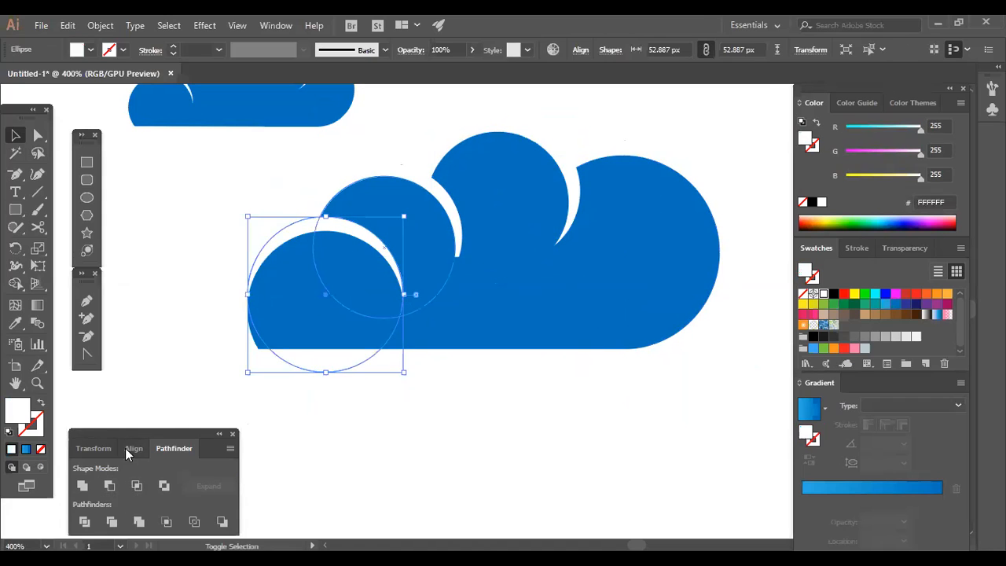
{"action": "left_click", "coordinate": [110, 485]}
{"action": "left_click", "coordinate": [247, 274]}
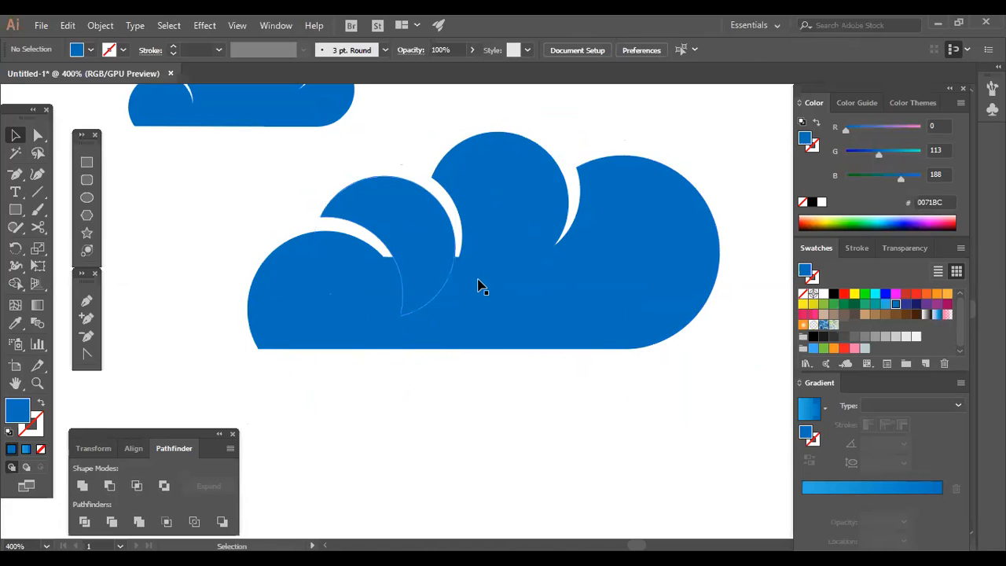
Try reshaping the blue filler rectangle by adjusting its upper edge and pulling its left edge in past the first circle
{"action": "left_click", "coordinate": [491, 257]}
{"action": "left_click_drag", "start_coordinate": [492, 257], "coordinate": [492, 273]}
{"action": "key", "text": "a"}
{"action": "key", "text": "v"}
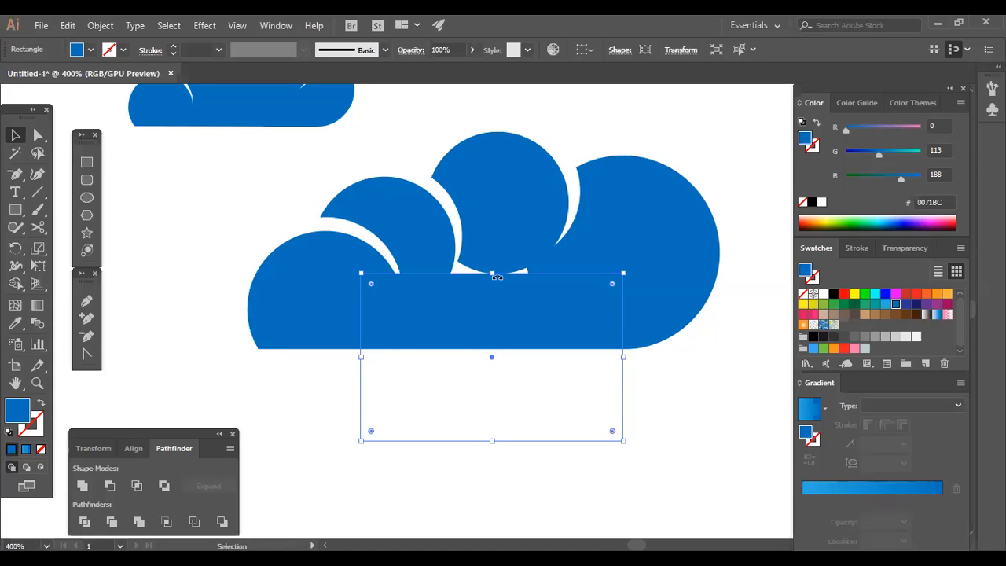
{"action": "left_click_drag", "start_coordinate": [397, 356], "coordinate": [417, 357]}
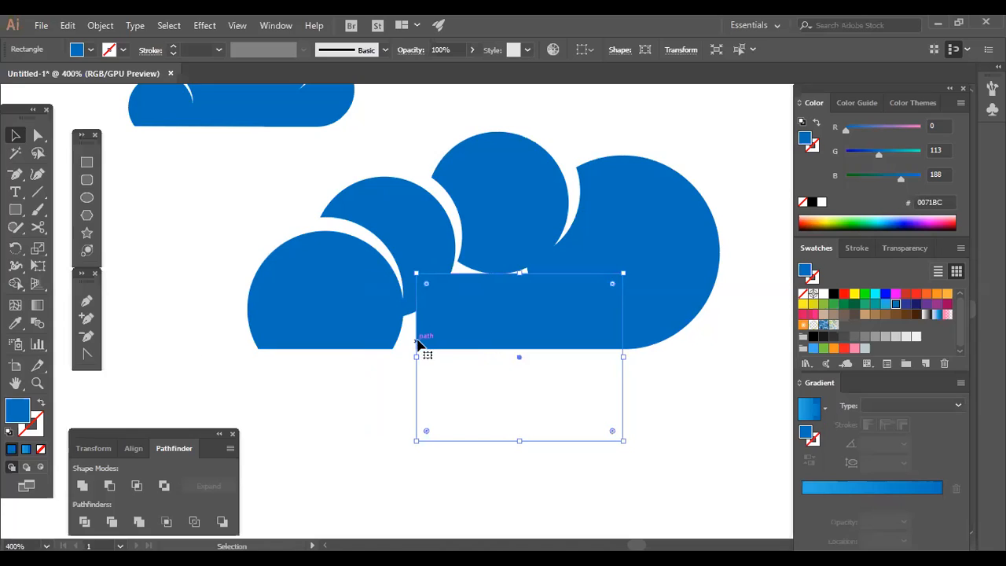
{"action": "left_click_drag", "start_coordinate": [522, 270], "coordinate": [519, 262]}
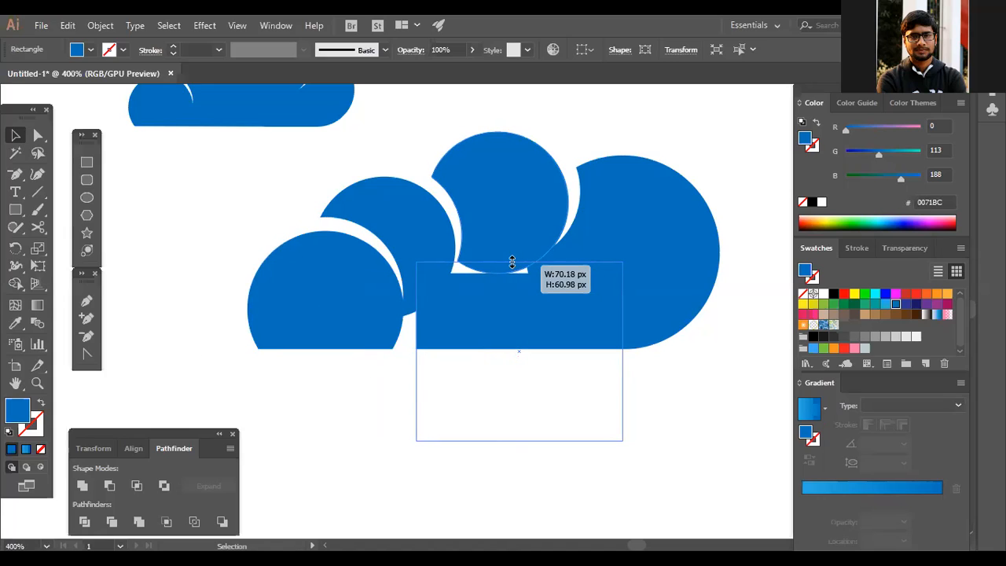
{"action": "left_click_drag", "start_coordinate": [511, 262], "coordinate": [512, 262]}
{"action": "left_click", "coordinate": [696, 144]}
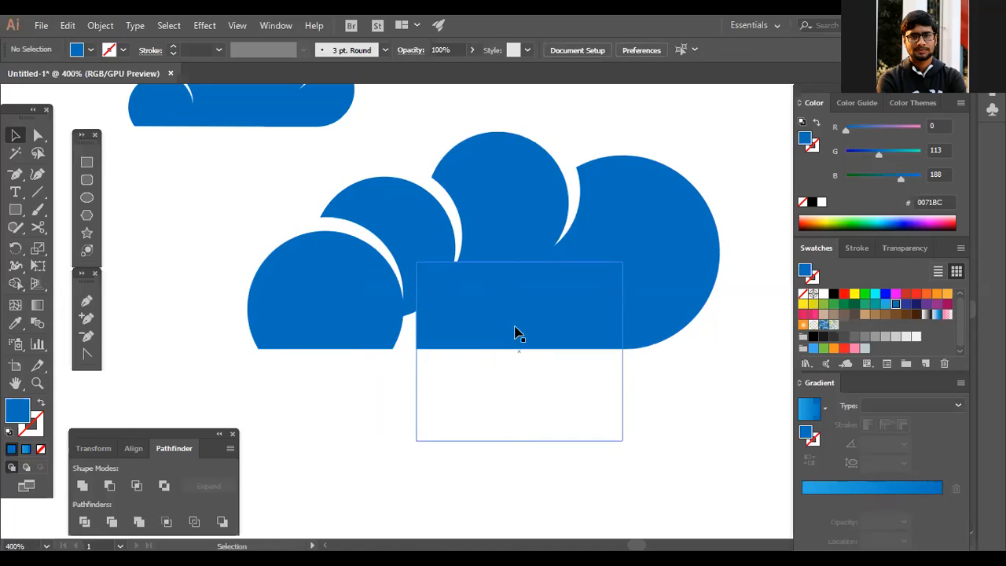
{"action": "left_click", "coordinate": [500, 283]}
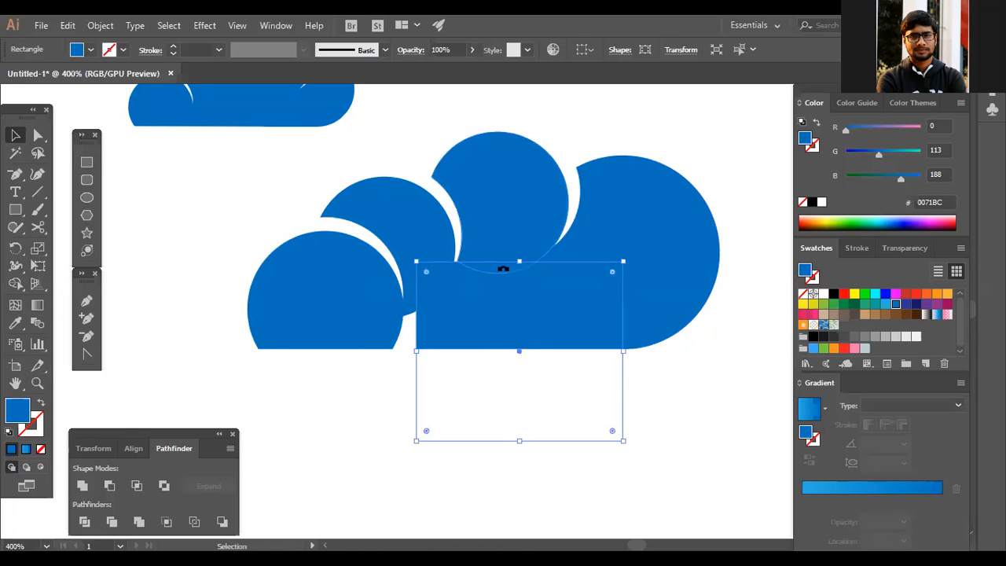
{"action": "left_click_drag", "start_coordinate": [519, 260], "coordinate": [550, 258]}
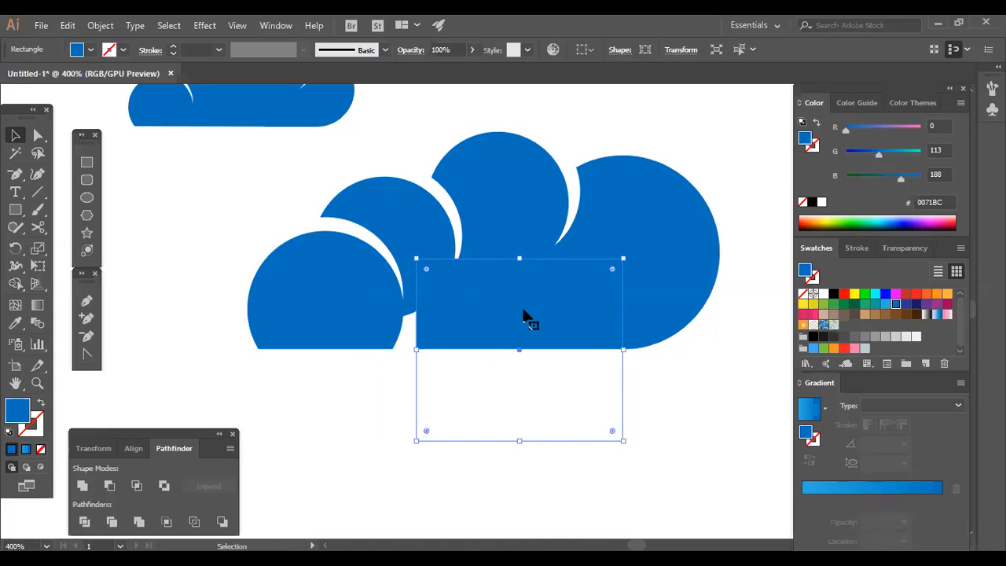
Delete the blue filler rectangle and nudge the third and fourth circles three steps left to overlap the second circle
{"action": "key", "text": "Delete"}
{"action": "left_click", "coordinate": [661, 229]}
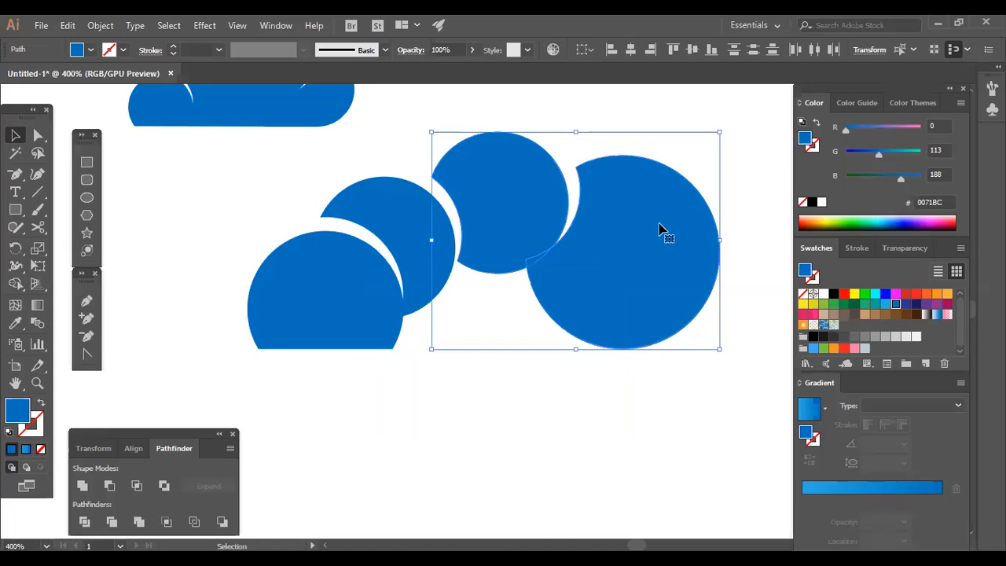
{"action": "key", "text": "Left"}
{"action": "key", "text": "Left"}
{"action": "key", "text": "Left"}
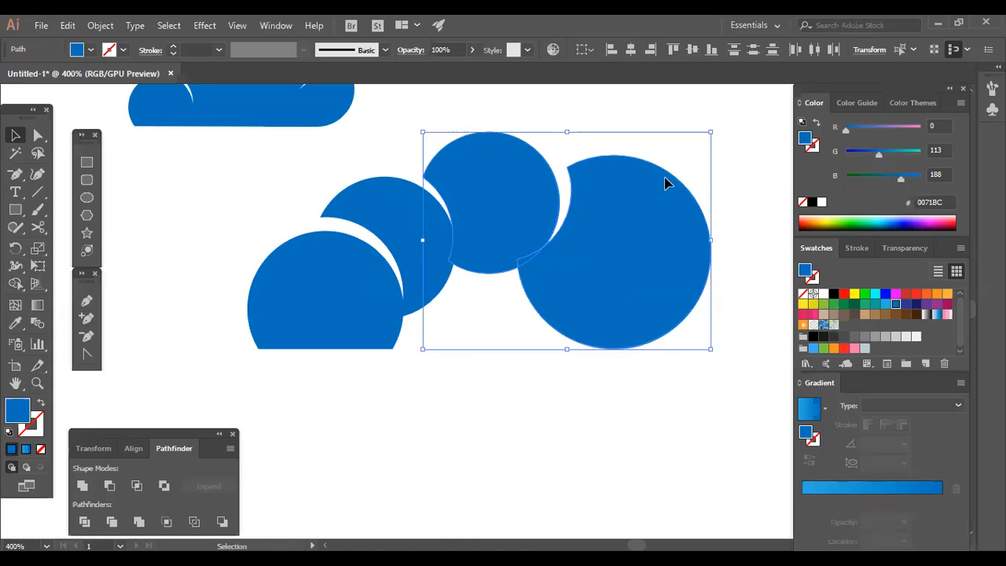
{"action": "left_click", "coordinate": [480, 297]}
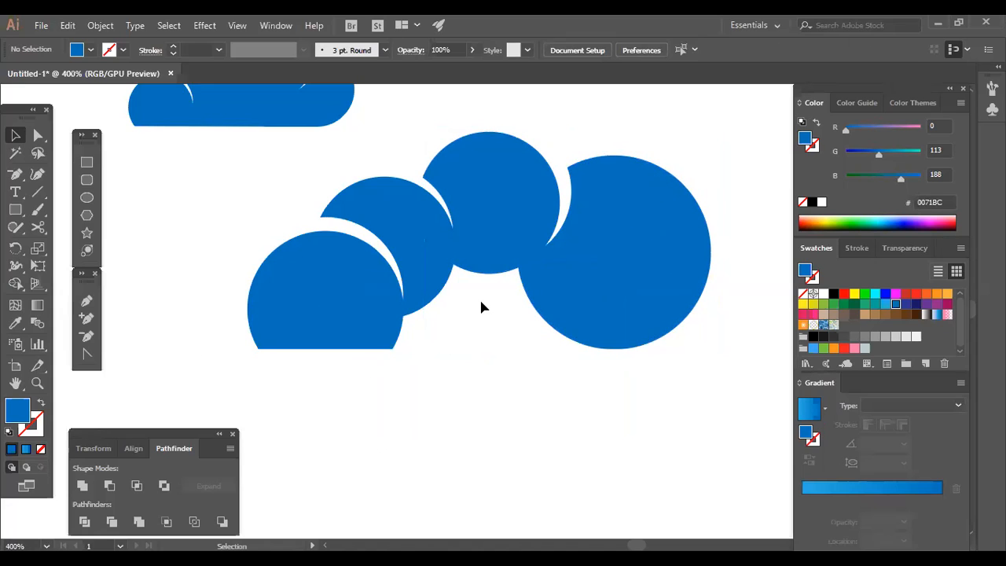
Unite the four blue circle shapes and subtract the white rectangle below them with Minus Front to flatten the base
{"action": "left_click_drag", "start_coordinate": [235, 220], "coordinate": [650, 282]}
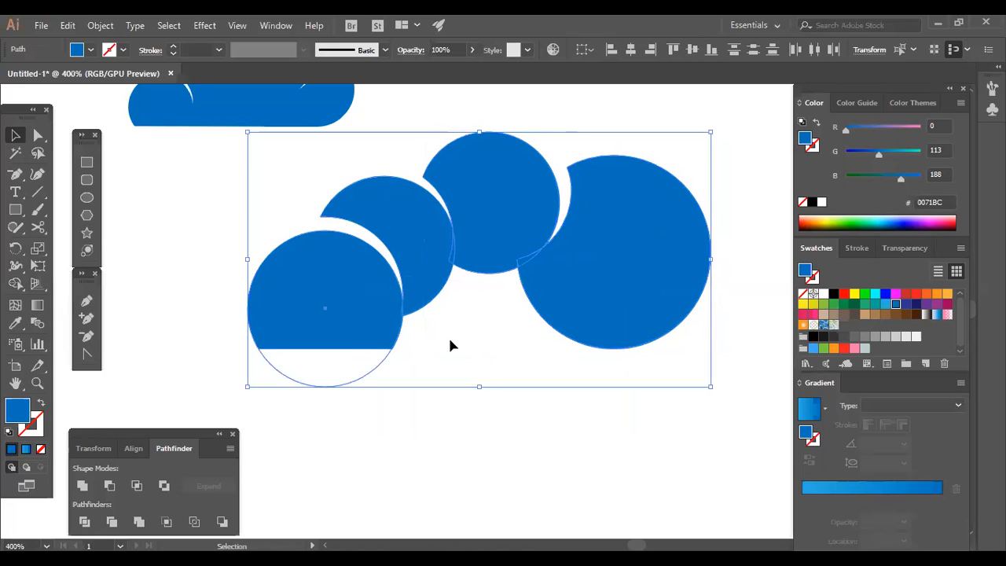
{"action": "left_click", "coordinate": [507, 330]}
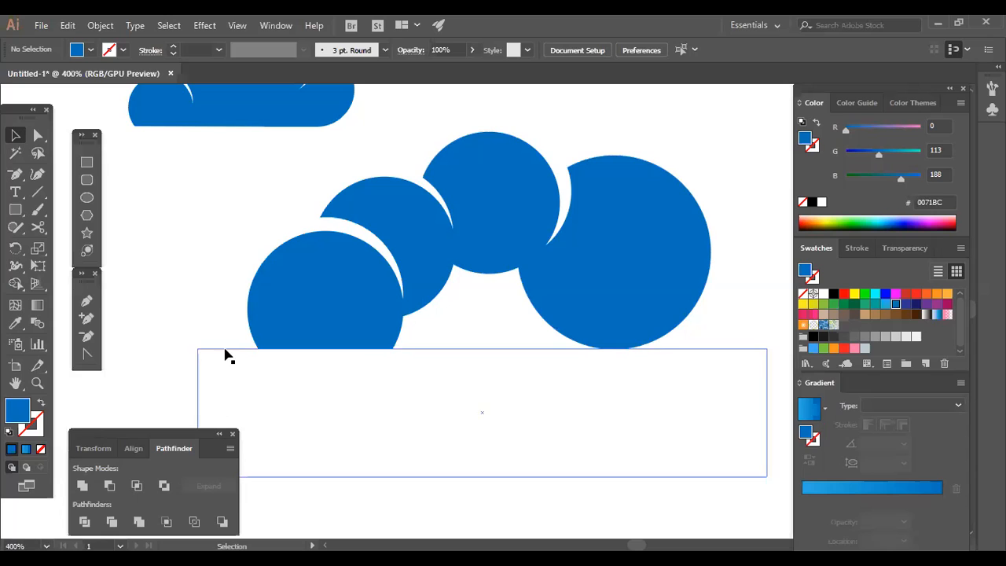
{"action": "left_click_drag", "start_coordinate": [218, 322], "coordinate": [298, 376]}
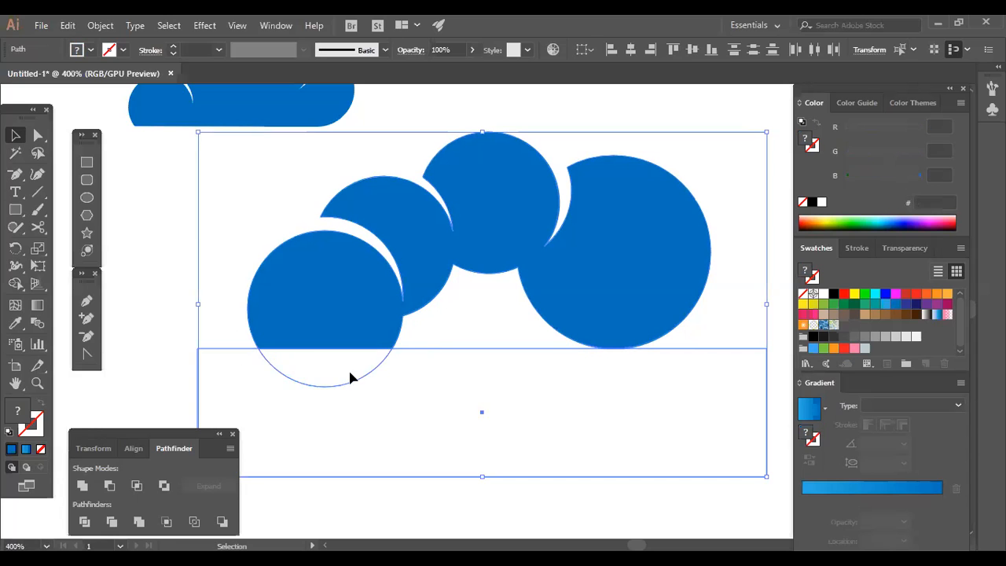
{"action": "left_click", "coordinate": [109, 485]}
{"action": "left_click", "coordinate": [210, 349]}
{"action": "left_click", "coordinate": [393, 338]}
{"action": "left_click", "coordinate": [409, 325]}
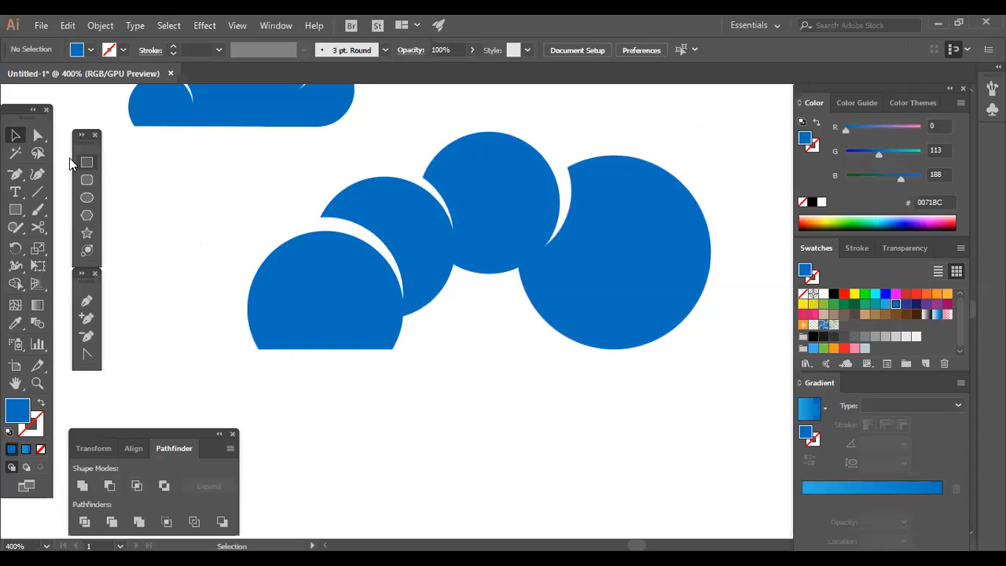
Delete the anchor points along the cloud's hollow underside so the base fills in between the first and last circles
{"action": "key", "text": "a"}
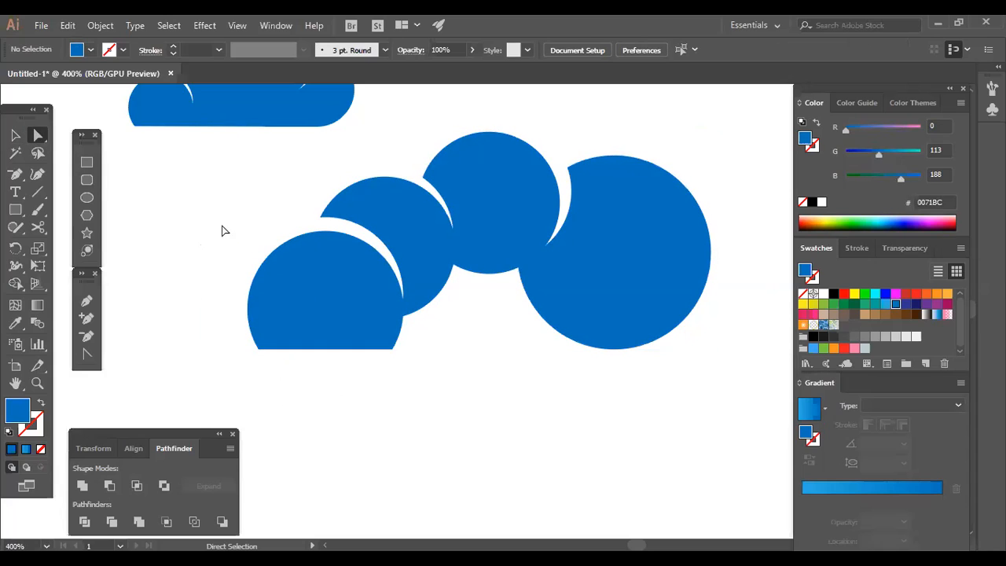
{"action": "left_click", "coordinate": [87, 336]}
{"action": "left_click", "coordinate": [456, 267]}
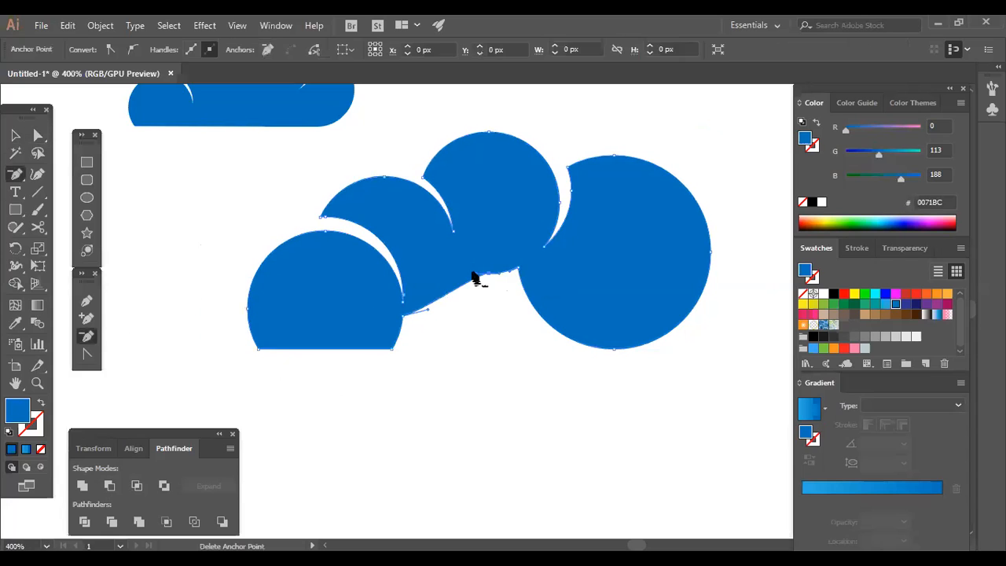
{"action": "left_click", "coordinate": [518, 270]}
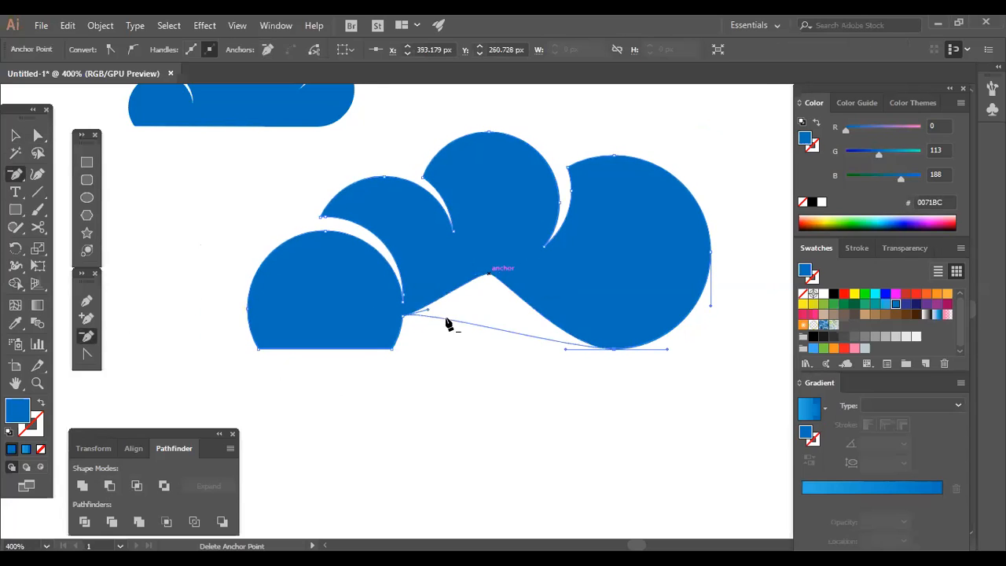
{"action": "left_click", "coordinate": [402, 317]}
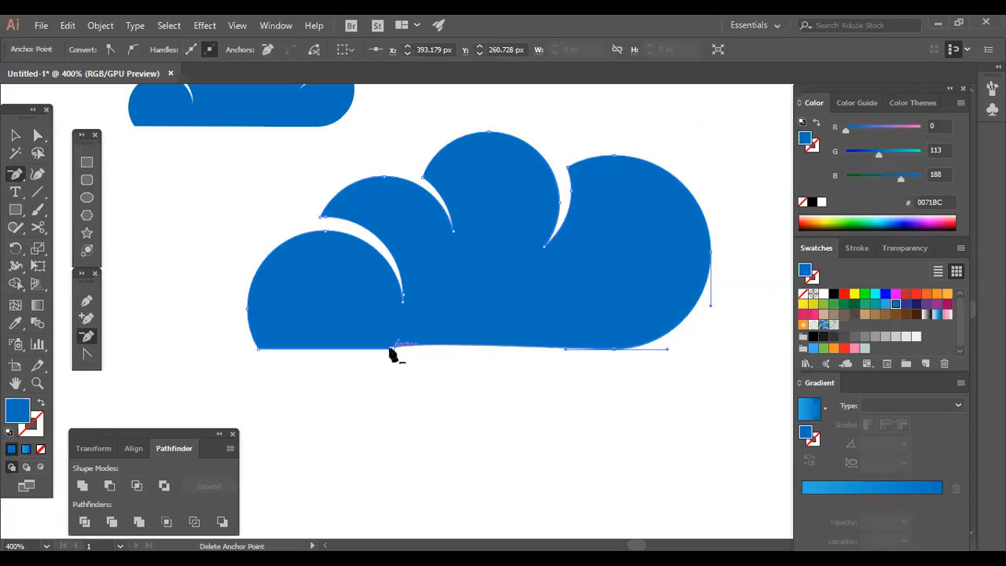
Scale the merged cloud shape down to a small size
{"action": "left_click", "coordinate": [15, 135]}
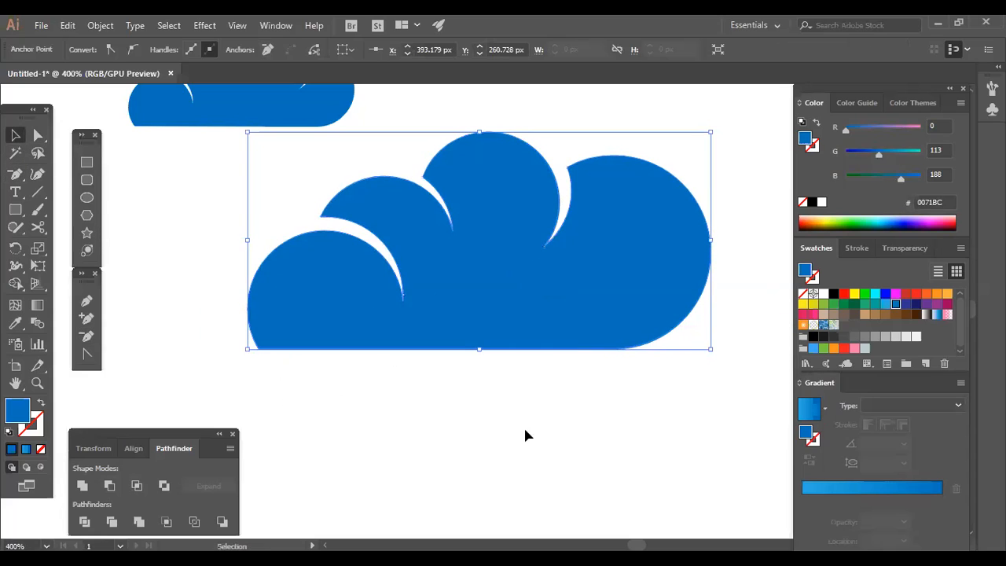
{"action": "left_click", "coordinate": [508, 291]}
{"action": "left_click_drag", "start_coordinate": [710, 349], "coordinate": [544, 328]}
{"action": "left_click", "coordinate": [574, 362]}
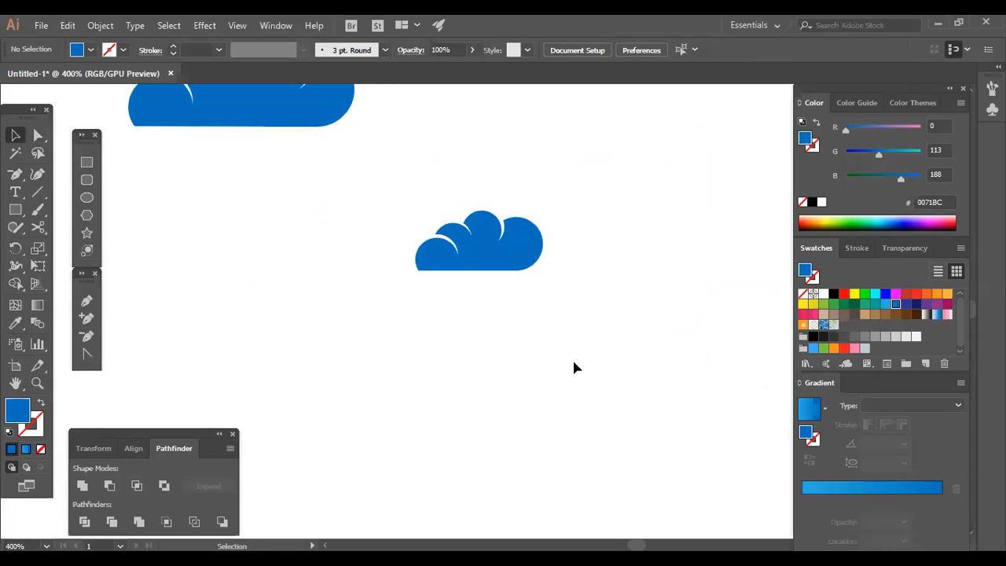
Undo the cloud's scaling and the anchor point deletions along its underside, and reselect the shape
{"action": "key", "text": "ctrl+z"}
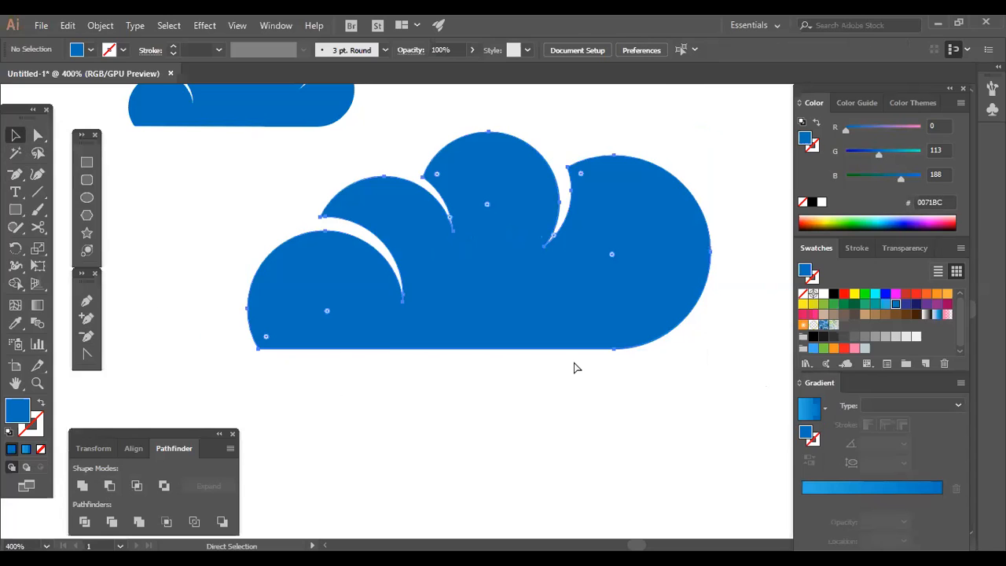
{"action": "key", "text": "ctrl+z"}
{"action": "key", "text": "ctrl+z"}
{"action": "key", "text": "ctrl+z"}
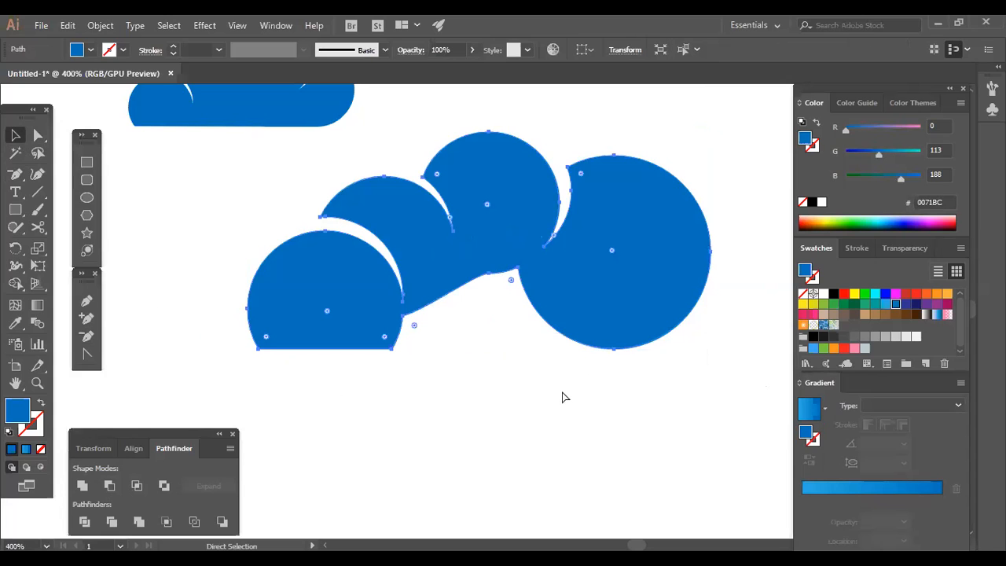
{"action": "left_click", "coordinate": [560, 389]}
{"action": "left_click_drag", "start_coordinate": [559, 397], "coordinate": [534, 310]}
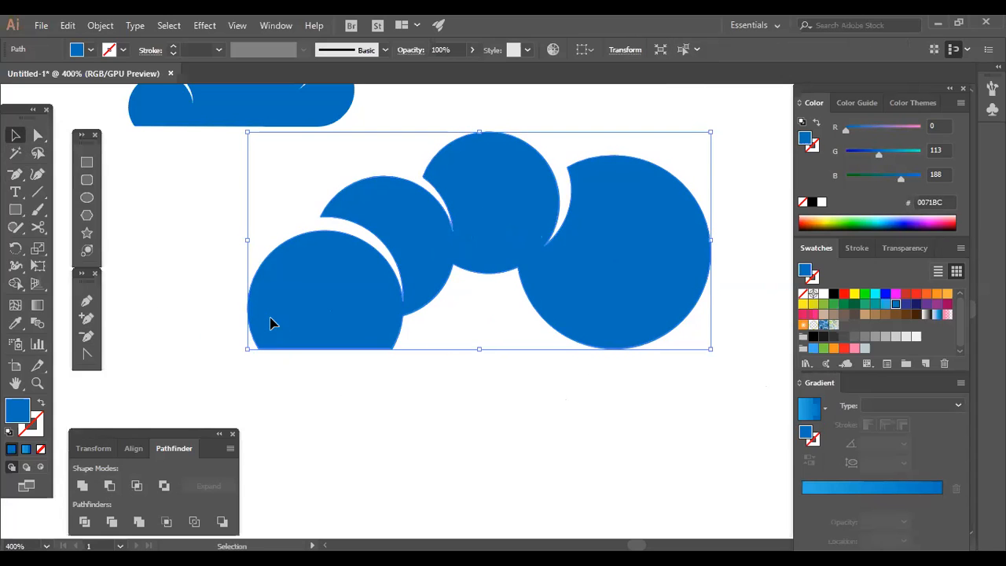
Remove the anchor points along the blue cloud's hollow underside between the flat-based circle and the large circle
{"action": "left_click", "coordinate": [37, 135]}
{"action": "left_click", "coordinate": [530, 314]}
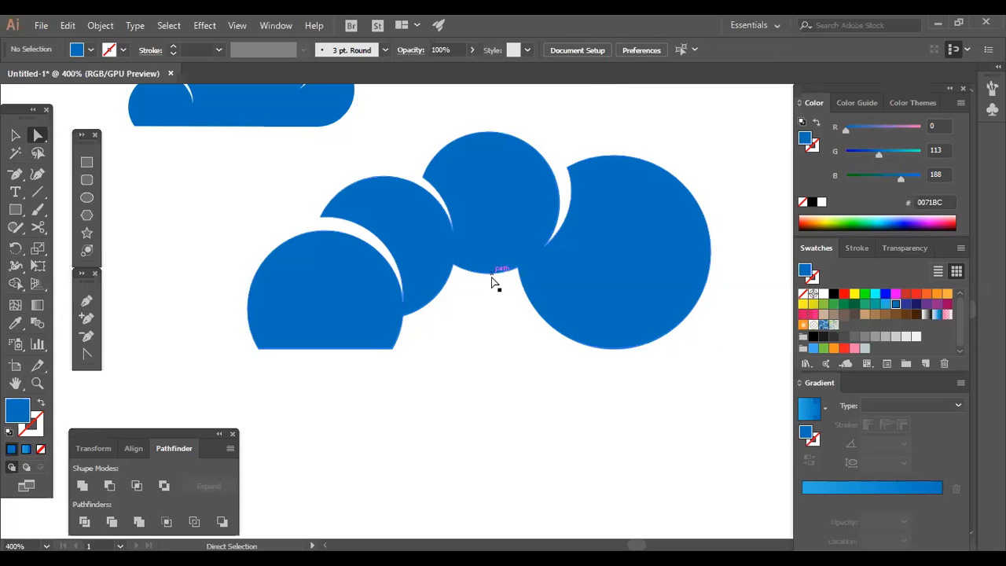
{"action": "left_click", "coordinate": [456, 267]}
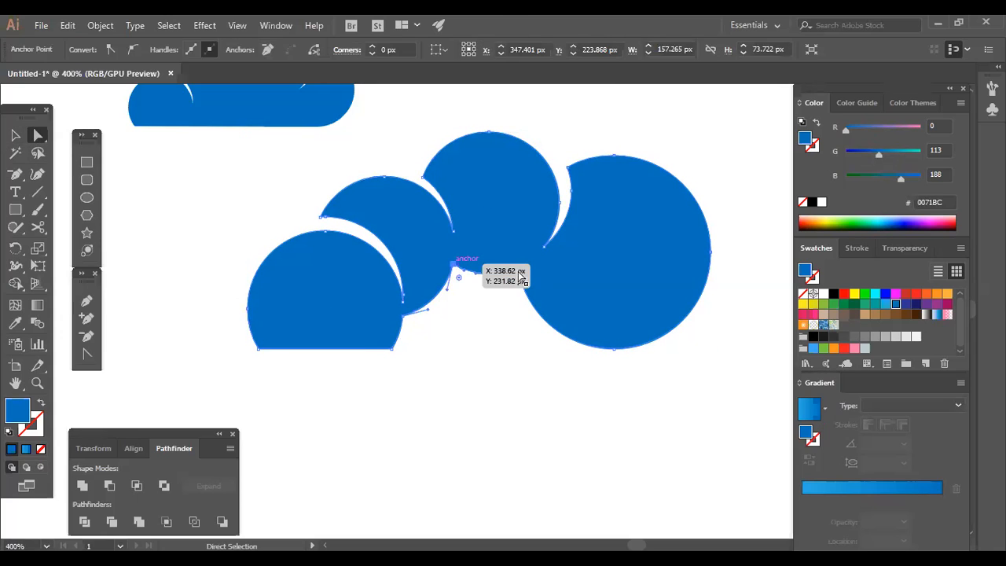
{"action": "left_click", "coordinate": [515, 269]}
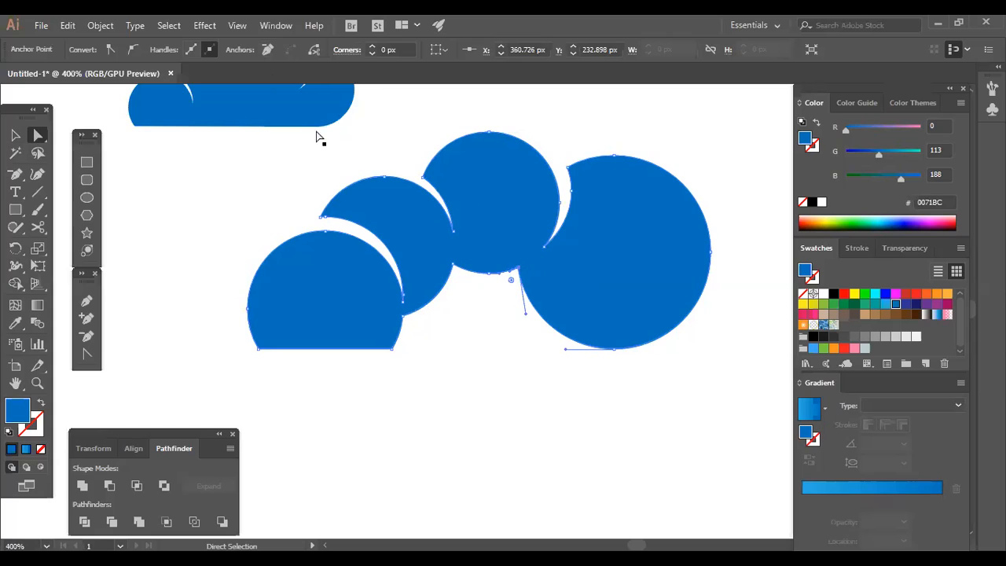
{"action": "left_click", "coordinate": [268, 54]}
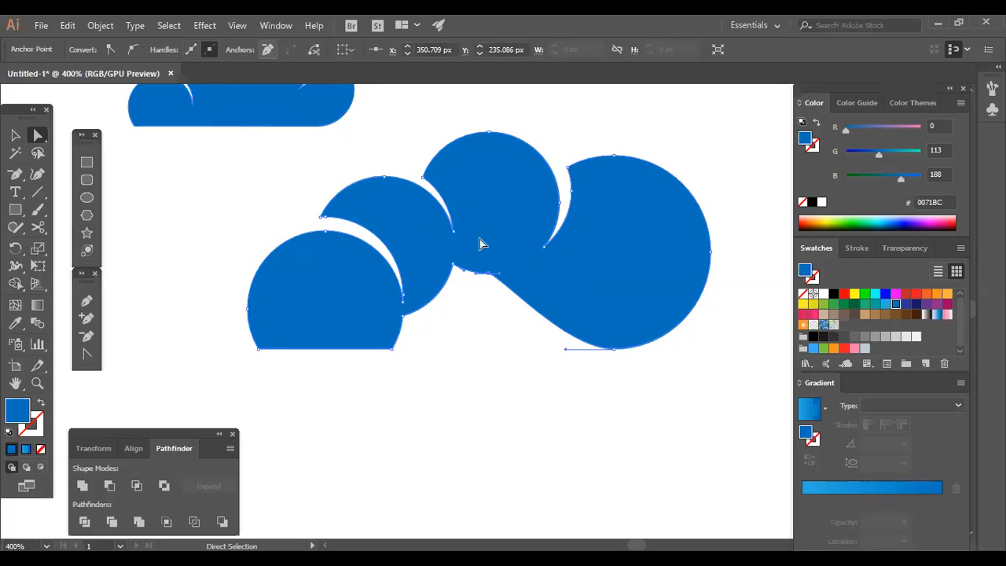
{"action": "left_click", "coordinate": [455, 268]}
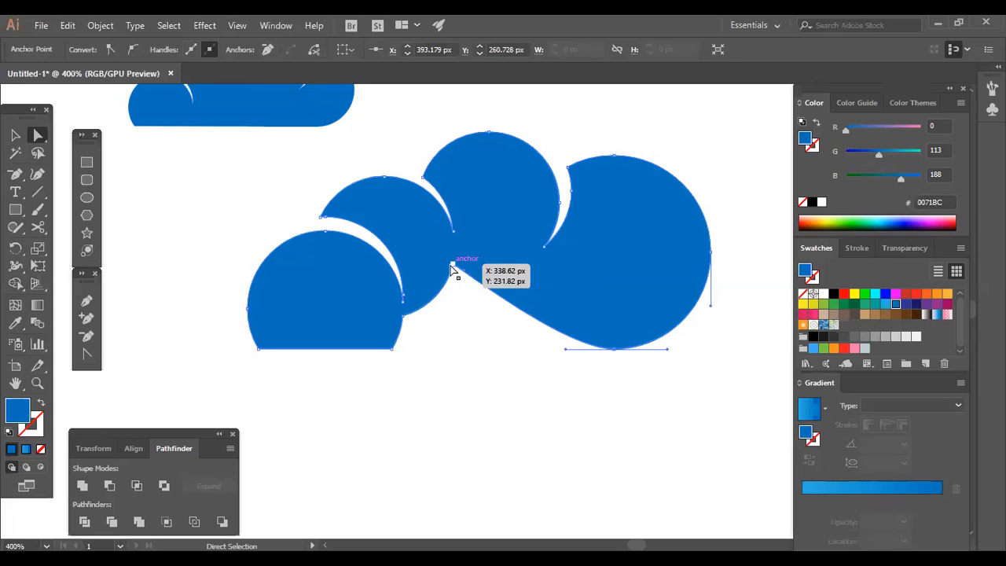
{"action": "left_click", "coordinate": [267, 51]}
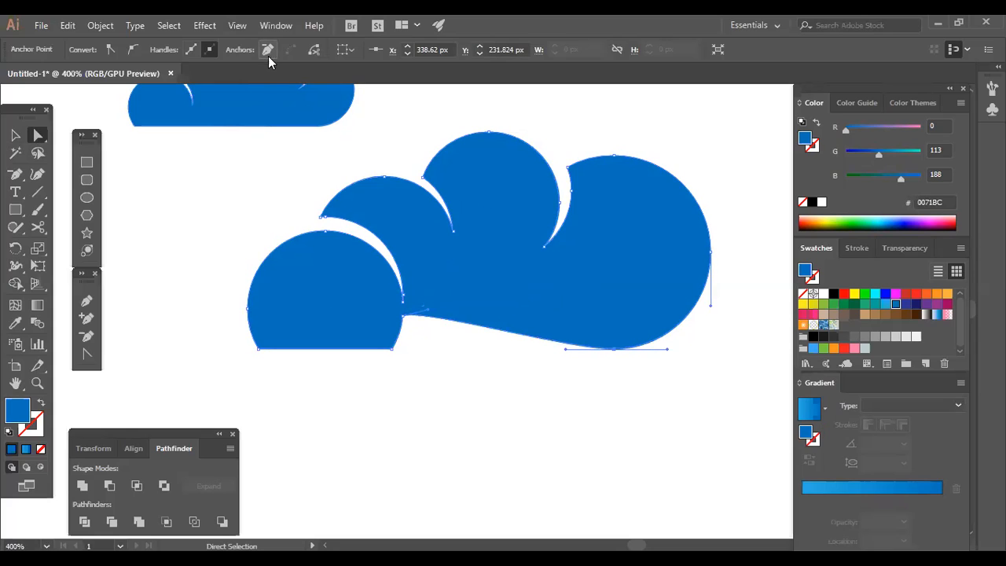
Draw a blue rectangle across the remaining gap in the cloud's base and size it to about 76 by 14 px
{"action": "left_click", "coordinate": [86, 160]}
{"action": "left_click_drag", "start_coordinate": [390, 349], "coordinate": [625, 310]}
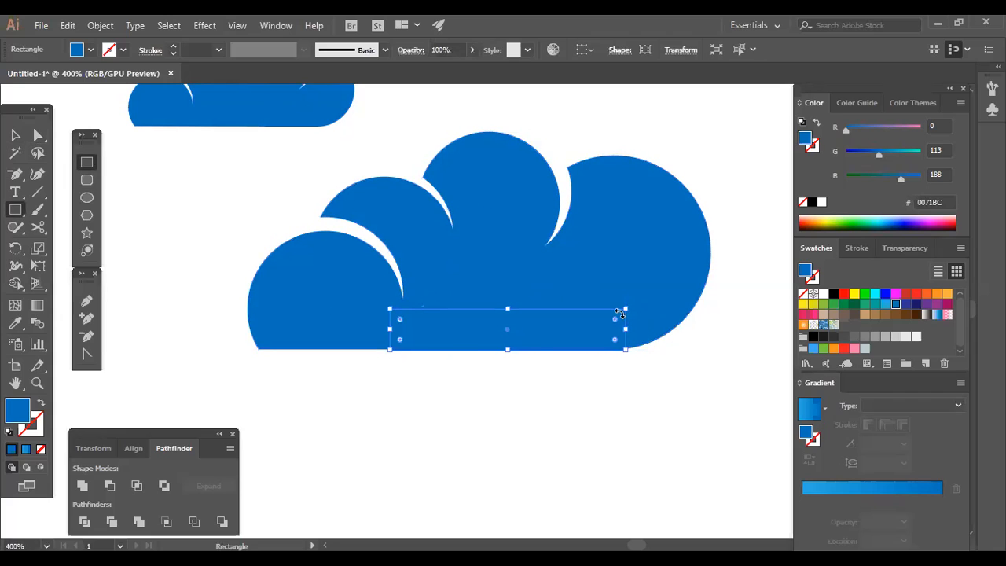
{"action": "key", "text": "ctrl+z"}
{"action": "left_click_drag", "start_coordinate": [391, 349], "coordinate": [622, 309]}
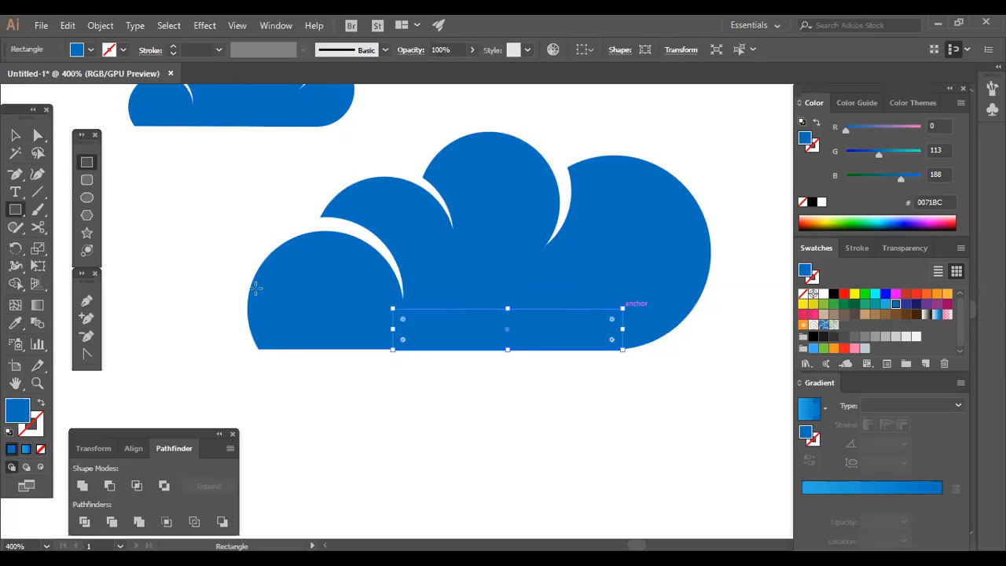
{"action": "key", "text": "v"}
{"action": "left_click", "coordinate": [621, 437]}
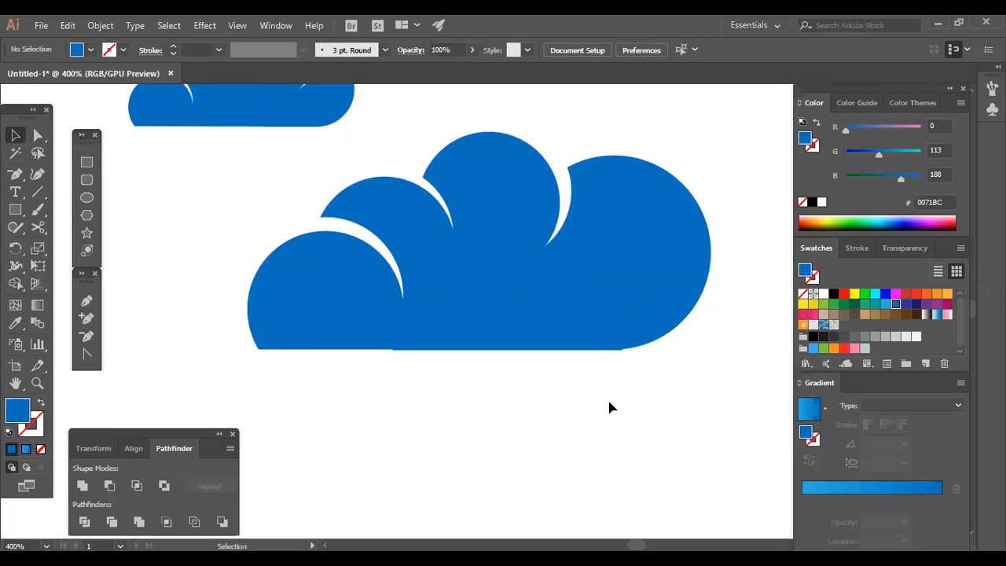
{"action": "left_click", "coordinate": [588, 344]}
{"action": "left_click_drag", "start_coordinate": [631, 330], "coordinate": [621, 331]}
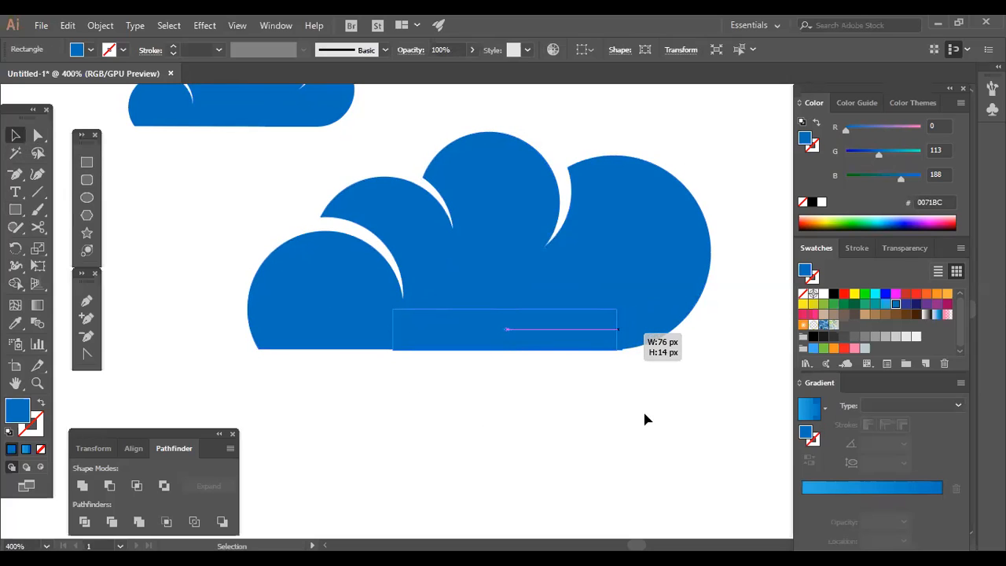
{"action": "left_click", "coordinate": [641, 412]}
Unite the blue cloud with the rectangle at its base into a single shape
{"action": "left_click", "coordinate": [662, 323]}
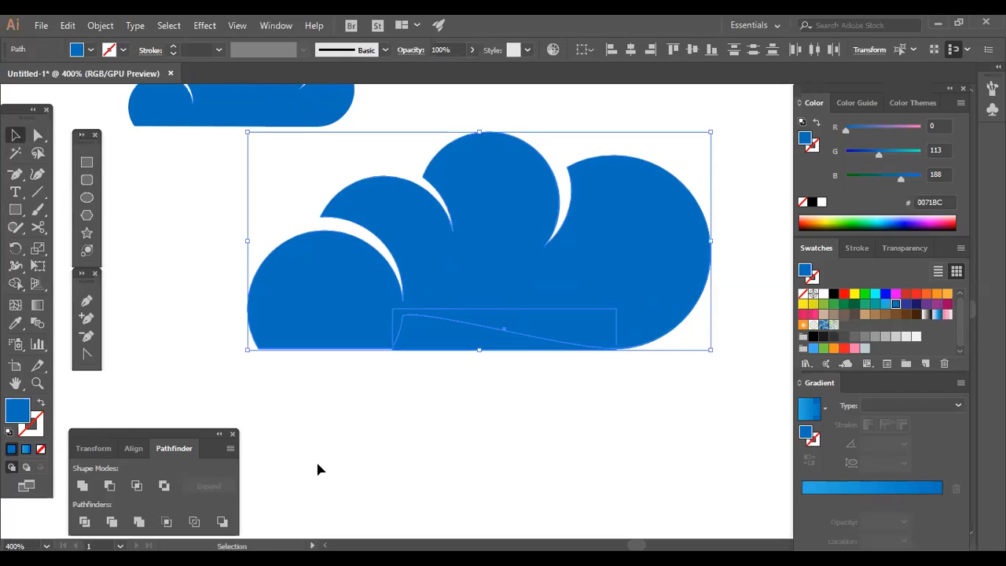
{"action": "left_click", "coordinate": [446, 381]}
{"action": "left_click", "coordinate": [621, 250]}
{"action": "left_click", "coordinate": [453, 383]}
{"action": "left_click", "coordinate": [561, 319]}
{"action": "left_click", "coordinate": [82, 486]}
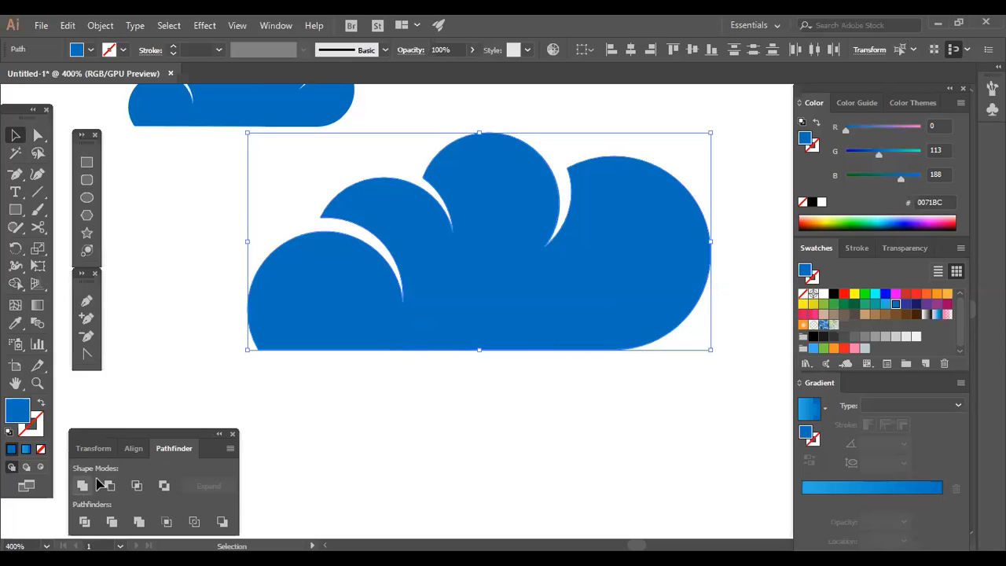
{"action": "left_click", "coordinate": [440, 378]}
{"action": "left_click", "coordinate": [487, 319]}
{"action": "left_click", "coordinate": [532, 432]}
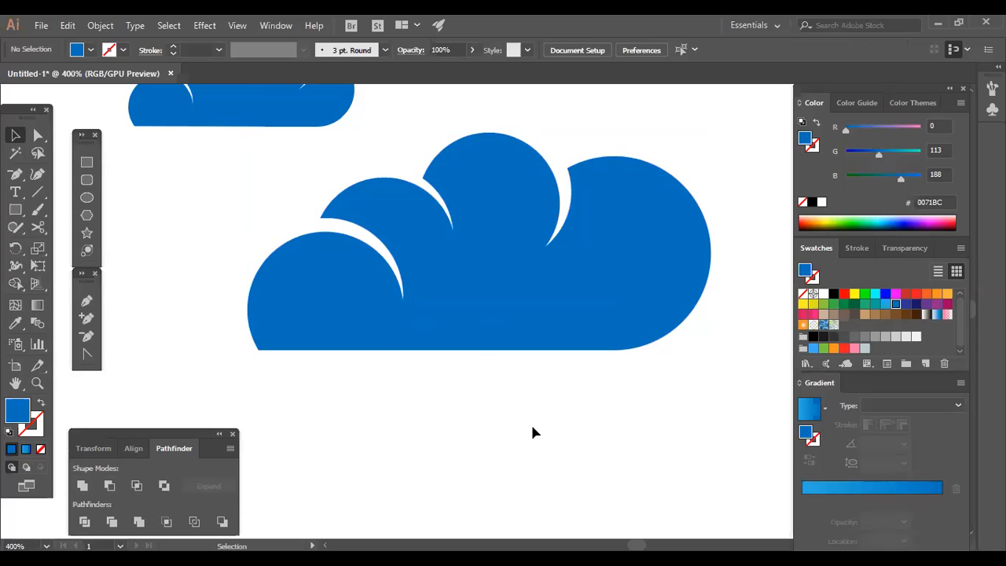
Try moving the black filler shape out of the black cloud's base
{"action": "key", "text": "ctrl+minus"}
{"action": "key", "text": "ctrl+minus"}
{"action": "key", "text": "ctrl+minus"}
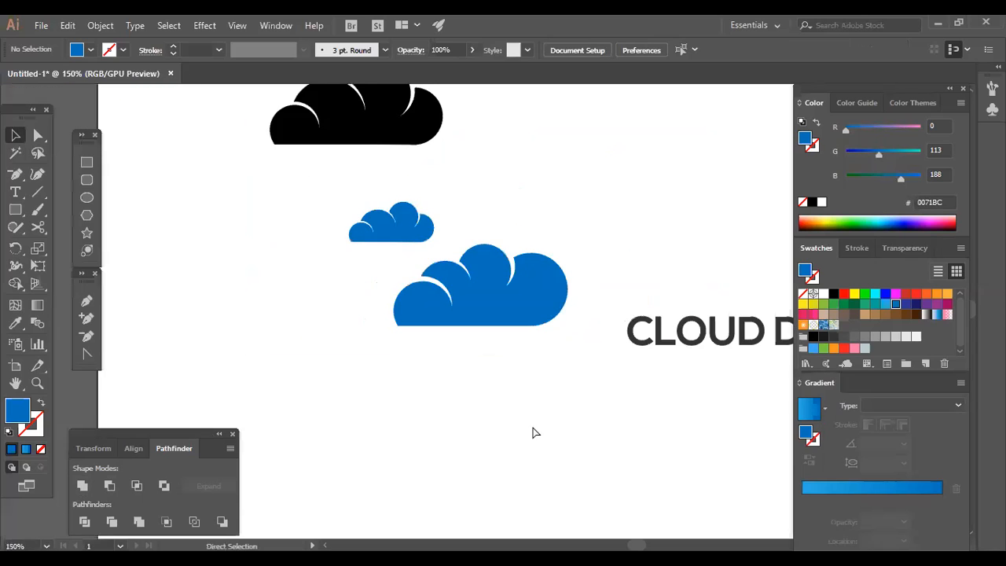
{"action": "key", "text": "ctrl+minus"}
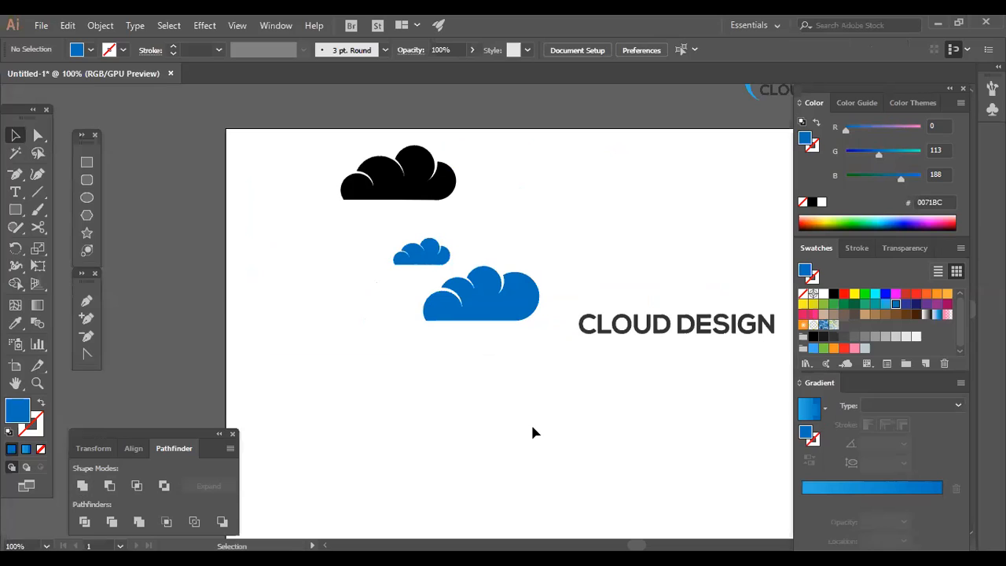
{"action": "left_click", "coordinate": [395, 192]}
{"action": "left_click_drag", "start_coordinate": [415, 195], "coordinate": [543, 209]}
{"action": "left_click_drag", "start_coordinate": [341, 213], "coordinate": [460, 175]}
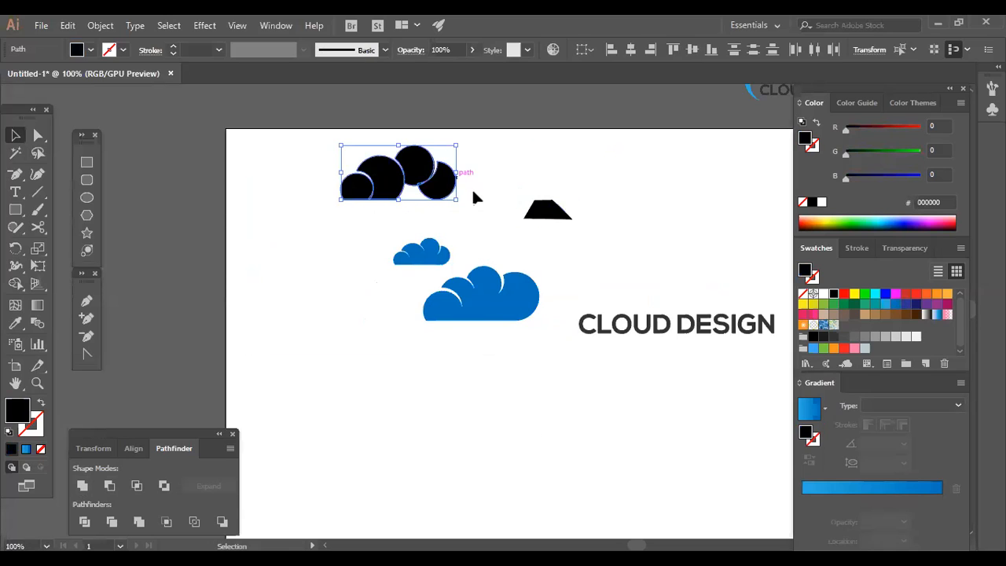
{"action": "left_click", "coordinate": [480, 203]}
{"action": "key", "text": "ctrl+z"}
{"action": "key", "text": "ctrl+z"}
{"action": "key", "text": "ctrl+z"}
Place the black cloud in the empty area below the blue clouds and delete the filler shape at its base
{"action": "left_click_drag", "start_coordinate": [408, 169], "coordinate": [366, 381]}
{"action": "left_click", "coordinate": [477, 431]}
{"action": "key", "text": "ctrl+plus"}
{"action": "key", "text": "ctrl+plus"}
{"action": "left_click_drag", "start_coordinate": [431, 426], "coordinate": [582, 351]}
{"action": "key", "text": "ctrl+plus"}
{"action": "key", "text": "ctrl+plus"}
{"action": "key", "text": "ctrl+plus"}
{"action": "left_click_drag", "start_coordinate": [468, 378], "coordinate": [692, 125]}
{"action": "left_click_drag", "start_coordinate": [629, 242], "coordinate": [672, 198]}
{"action": "left_click_drag", "start_coordinate": [569, 352], "coordinate": [508, 465]}
{"action": "key", "text": "Delete"}
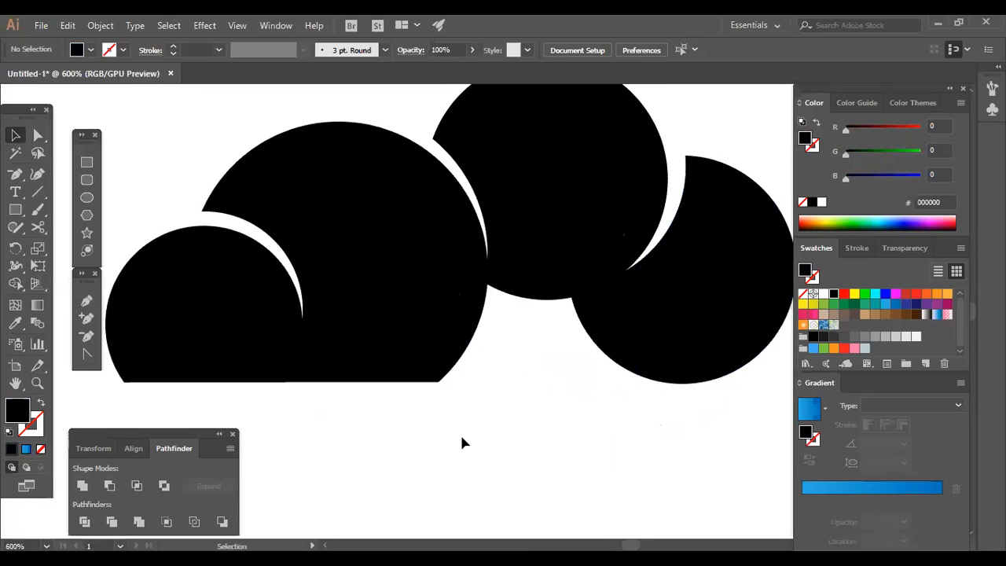
Try uniting the four black circle shapes without aligning their bases
{"action": "left_click", "coordinate": [677, 270]}
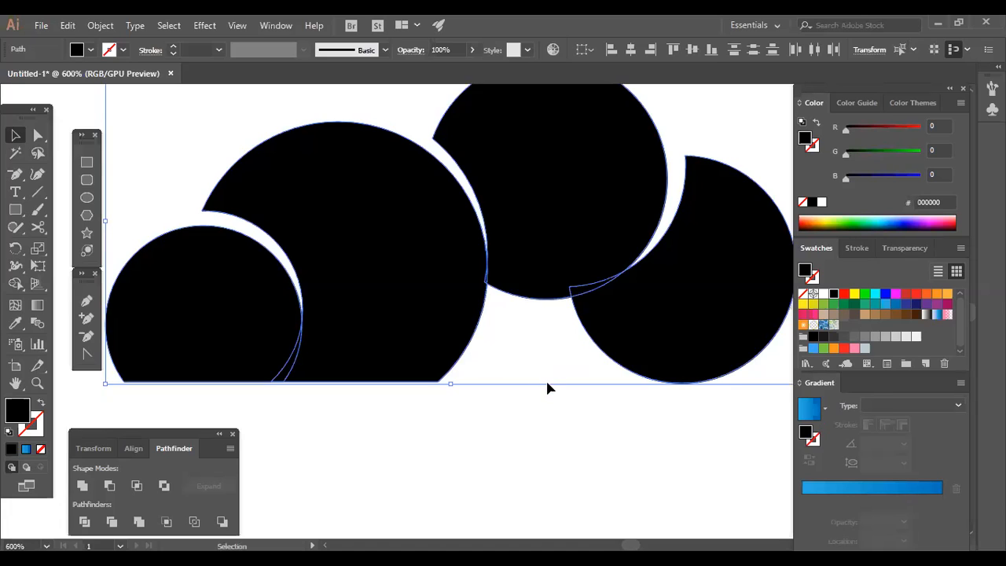
{"action": "left_click", "coordinate": [415, 442]}
{"action": "left_click_drag", "start_coordinate": [573, 312], "coordinate": [497, 414]}
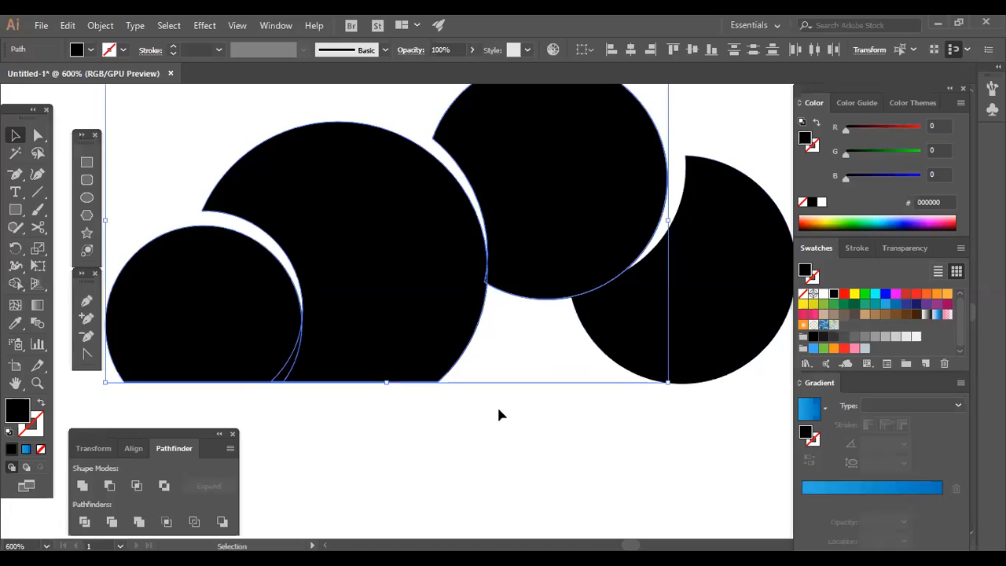
{"action": "left_click_drag", "start_coordinate": [430, 352], "coordinate": [287, 463]}
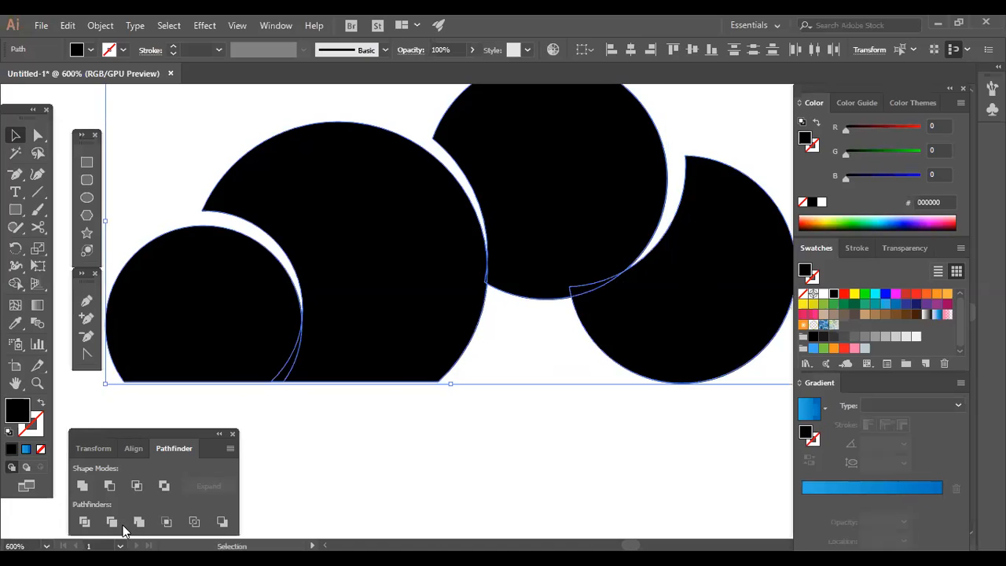
{"action": "left_click", "coordinate": [84, 485]}
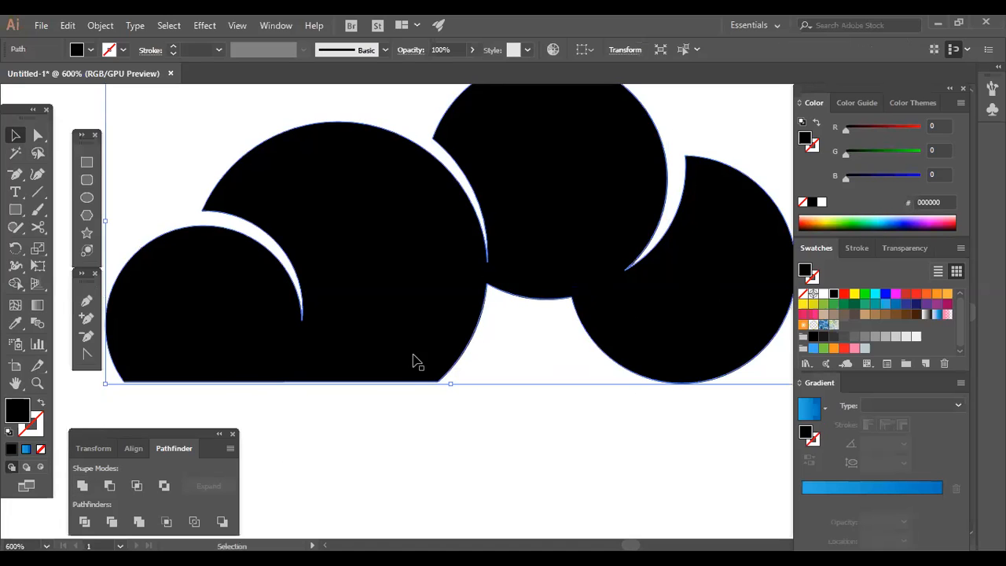
{"action": "left_click", "coordinate": [537, 438]}
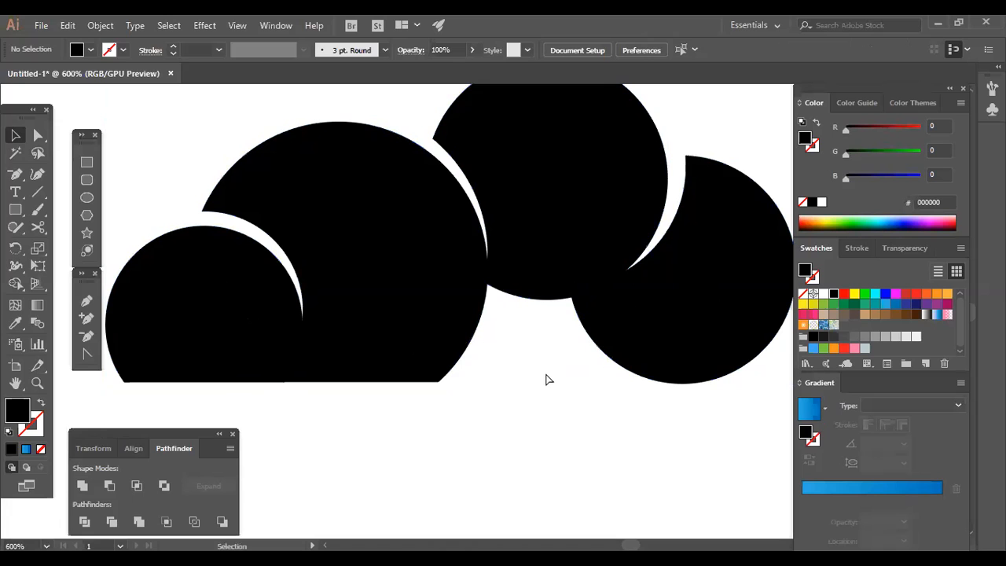
{"action": "key", "text": "ctrl+a"}
Group the two circles at the cloud's right end, and group the two flat-based circles at its left end
{"action": "left_click", "coordinate": [578, 327]}
{"action": "left_click_drag", "start_coordinate": [539, 330], "coordinate": [649, 259]}
{"action": "right_click", "coordinate": [615, 334]}
{"action": "left_click_drag", "start_coordinate": [506, 398], "coordinate": [361, 358]}
{"action": "left_click", "coordinate": [247, 352], "text": "shift"}
{"action": "right_click", "coordinate": [246, 357]}
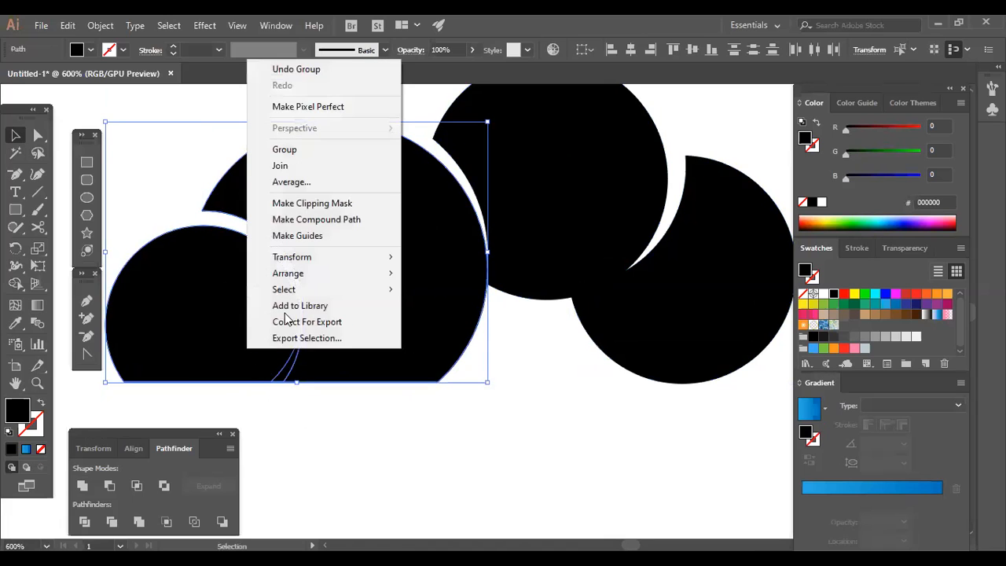
{"action": "left_click", "coordinate": [286, 151]}
Align the two circle groups along their bottom edges and unite them into one shape
{"action": "left_click", "coordinate": [577, 299]}
{"action": "left_click_drag", "start_coordinate": [409, 421], "coordinate": [603, 267]}
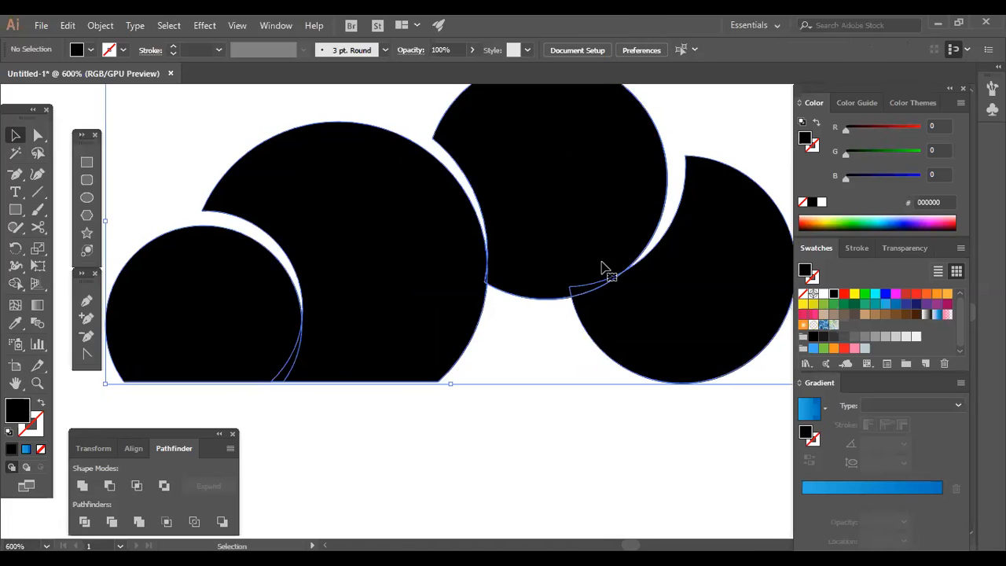
{"action": "left_click", "coordinate": [710, 50]}
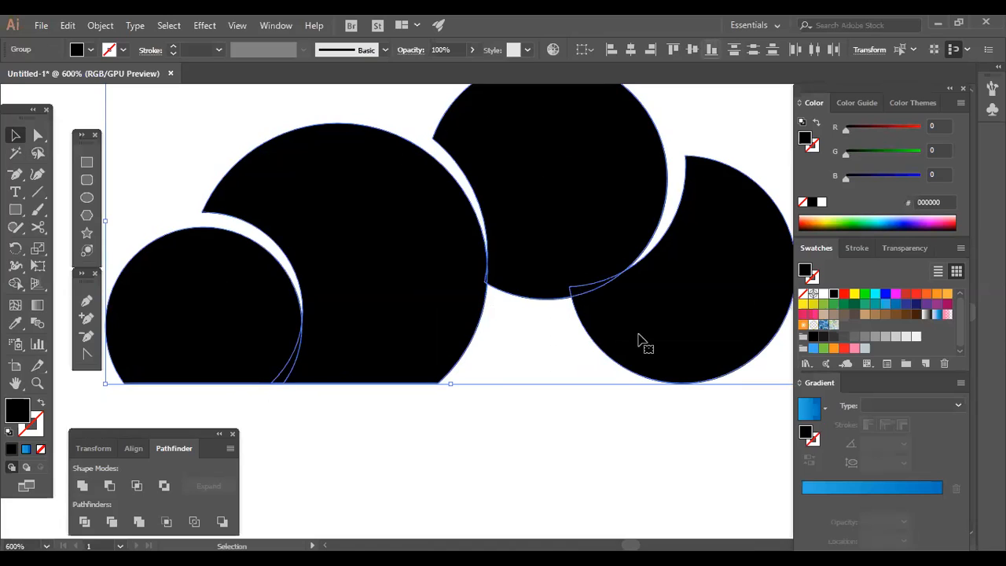
{"action": "left_click", "coordinate": [512, 404]}
{"action": "left_click_drag", "start_coordinate": [657, 258], "coordinate": [409, 412]}
{"action": "left_click", "coordinate": [82, 485]}
{"action": "left_click", "coordinate": [512, 397]}
Delete the anchor points along the black cloud's underside so its base runs straight to the last circle
{"action": "left_click", "coordinate": [37, 135]}
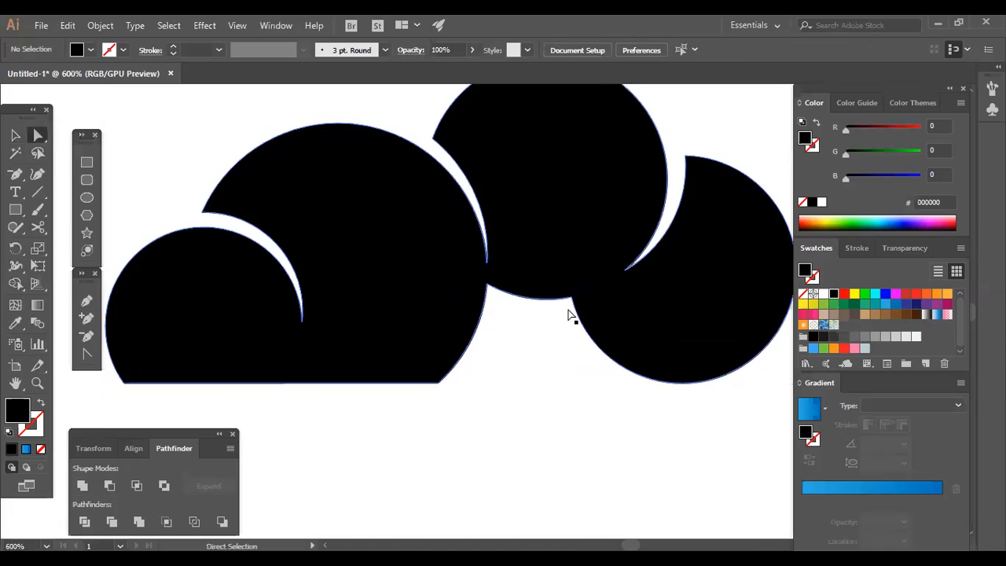
{"action": "left_click", "coordinate": [488, 284]}
{"action": "left_click", "coordinate": [503, 284]}
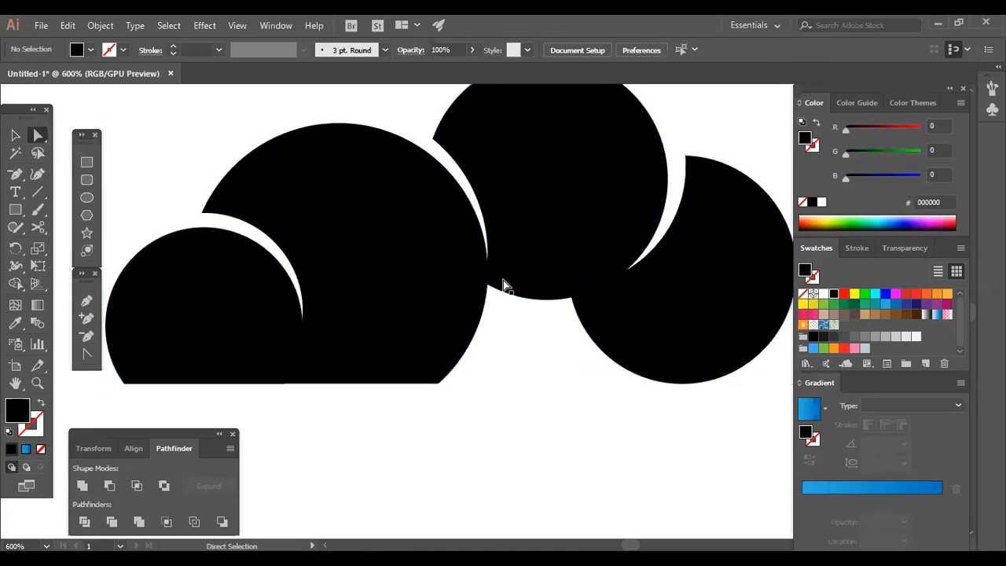
{"action": "left_click", "coordinate": [489, 285]}
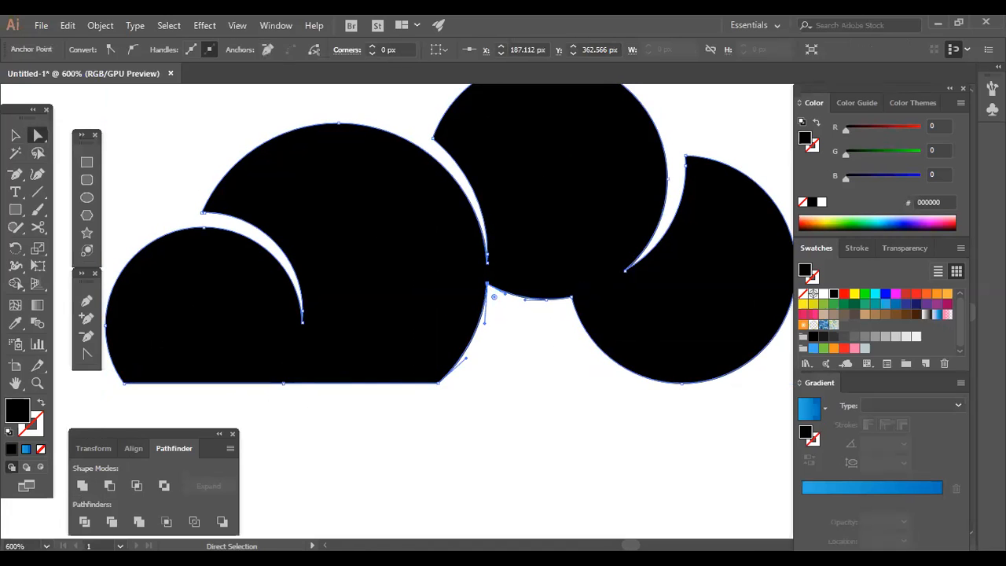
{"action": "left_click", "coordinate": [88, 340]}
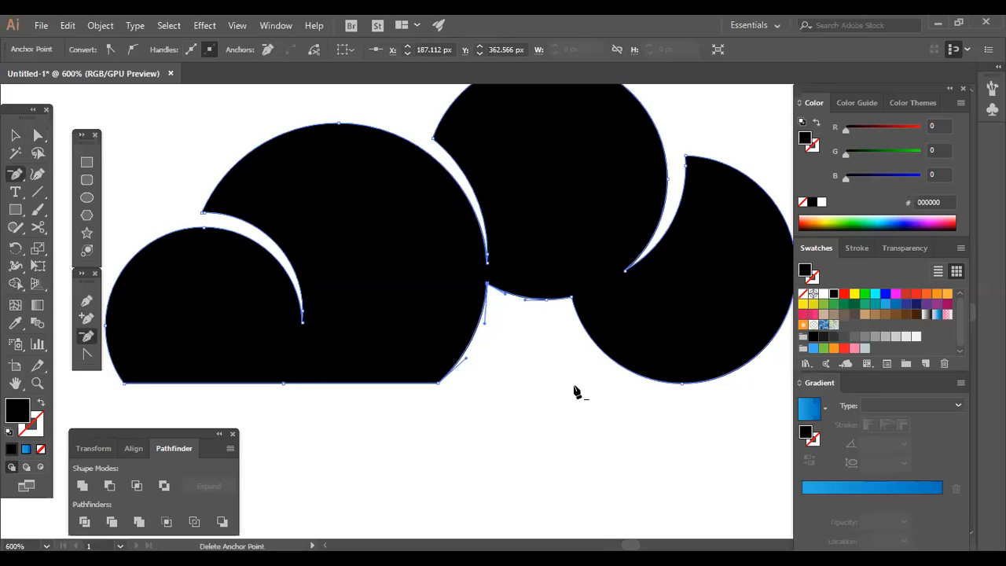
{"action": "left_click", "coordinate": [488, 284]}
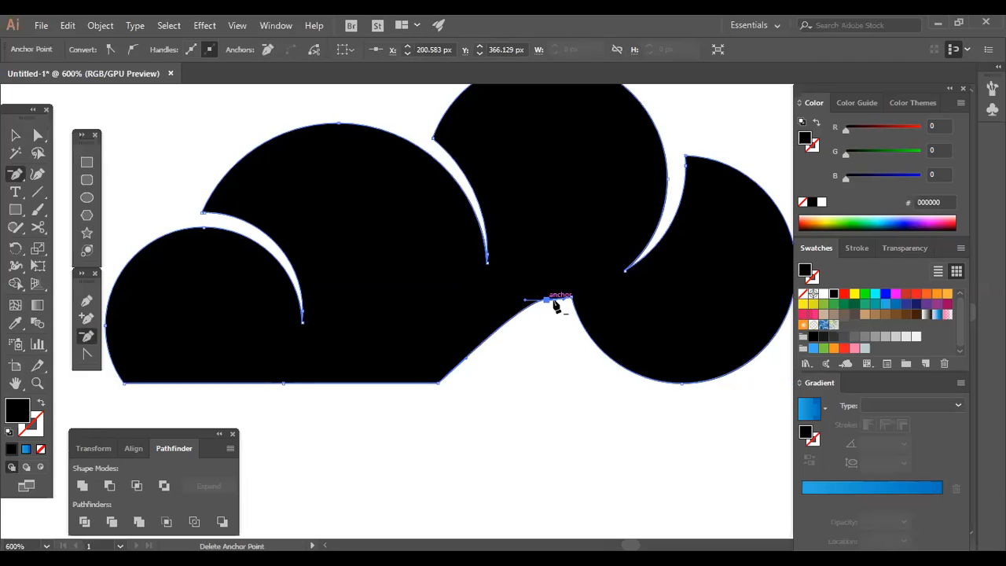
{"action": "left_click", "coordinate": [548, 299]}
{"action": "left_click", "coordinate": [571, 299]}
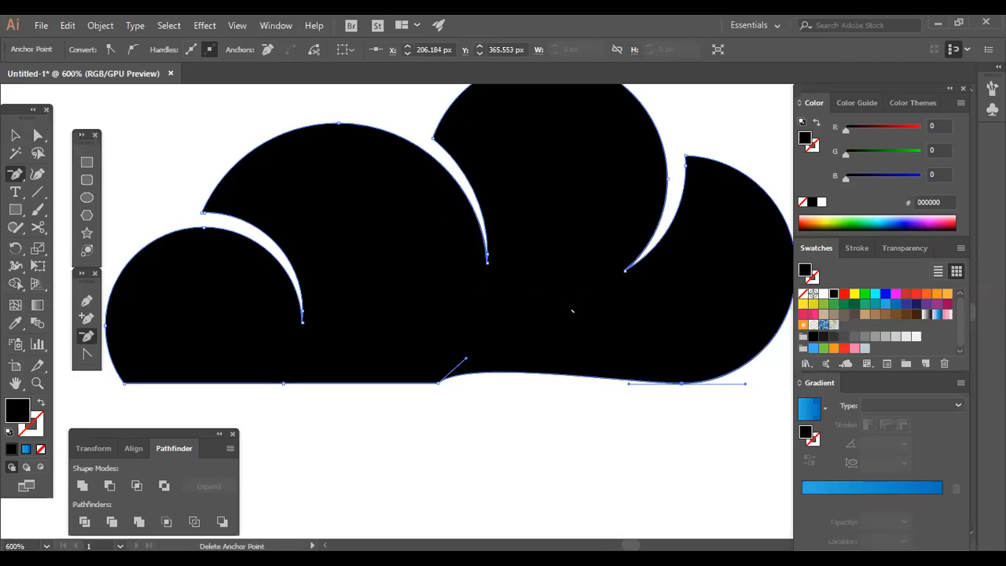
{"action": "left_click", "coordinate": [438, 384]}
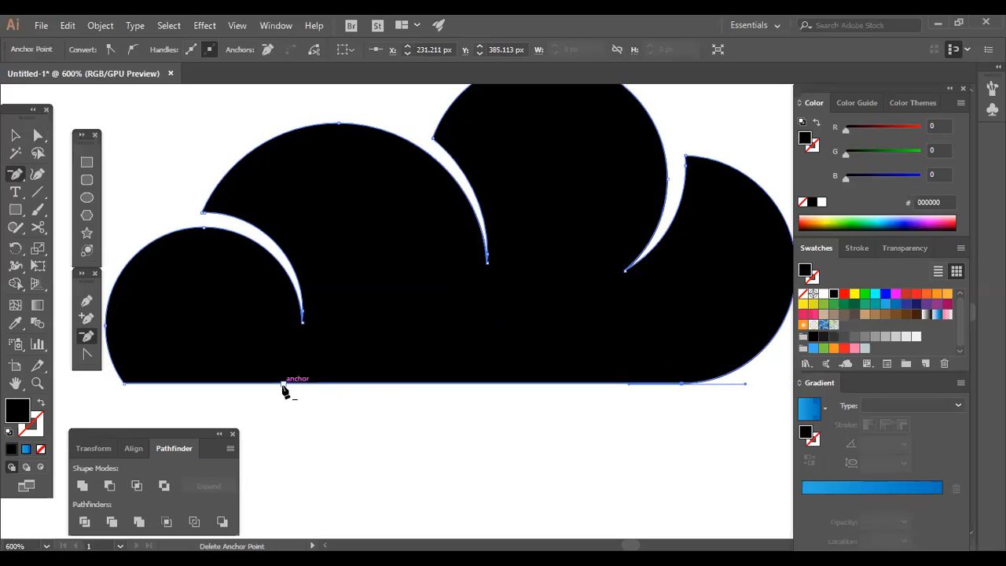
Select the whole black cloud path to check its outline and remaining anchor points
{"action": "left_click", "coordinate": [37, 135]}
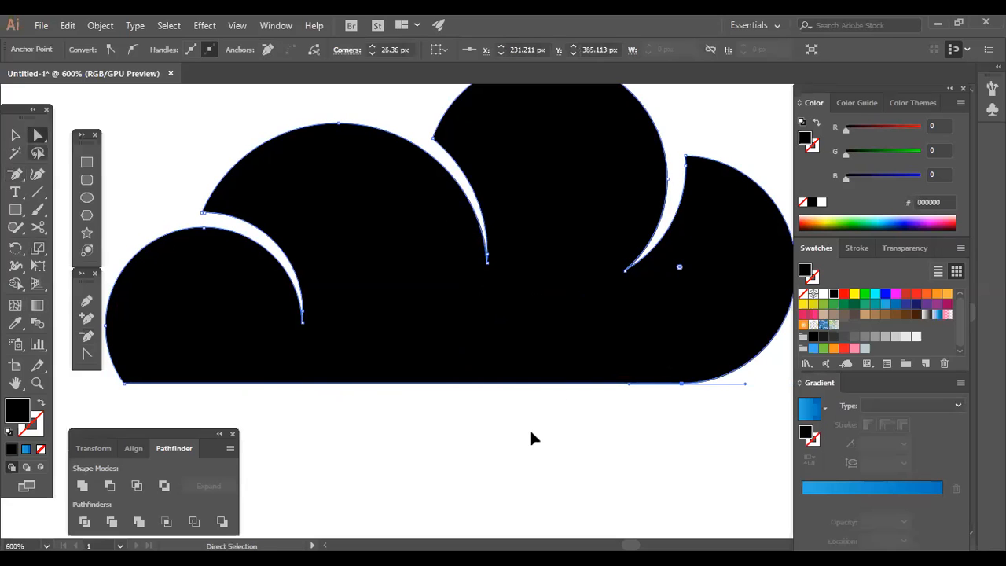
{"action": "left_click", "coordinate": [486, 333]}
{"action": "left_click", "coordinate": [488, 337]}
{"action": "left_click", "coordinate": [481, 368]}
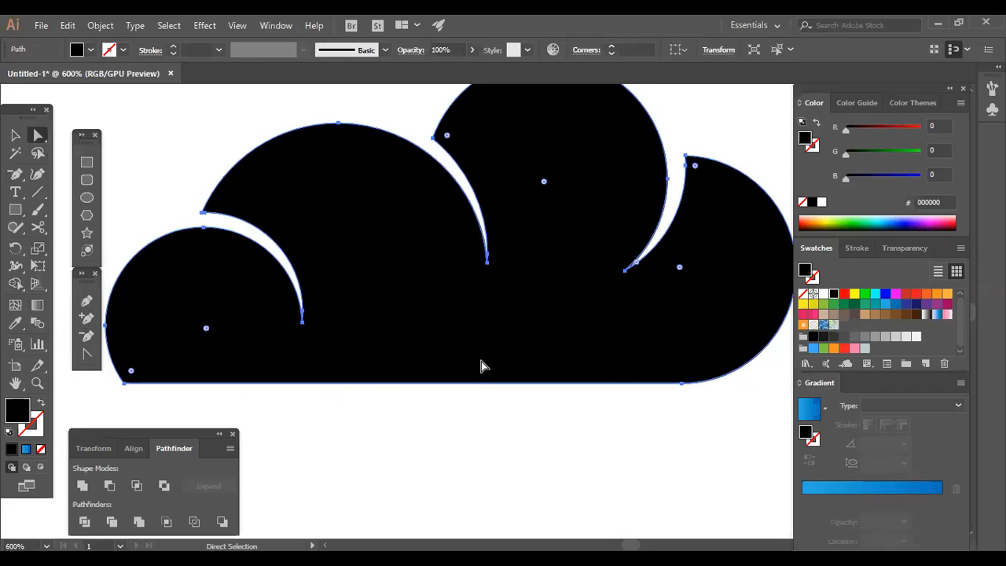
{"action": "left_click", "coordinate": [469, 423]}
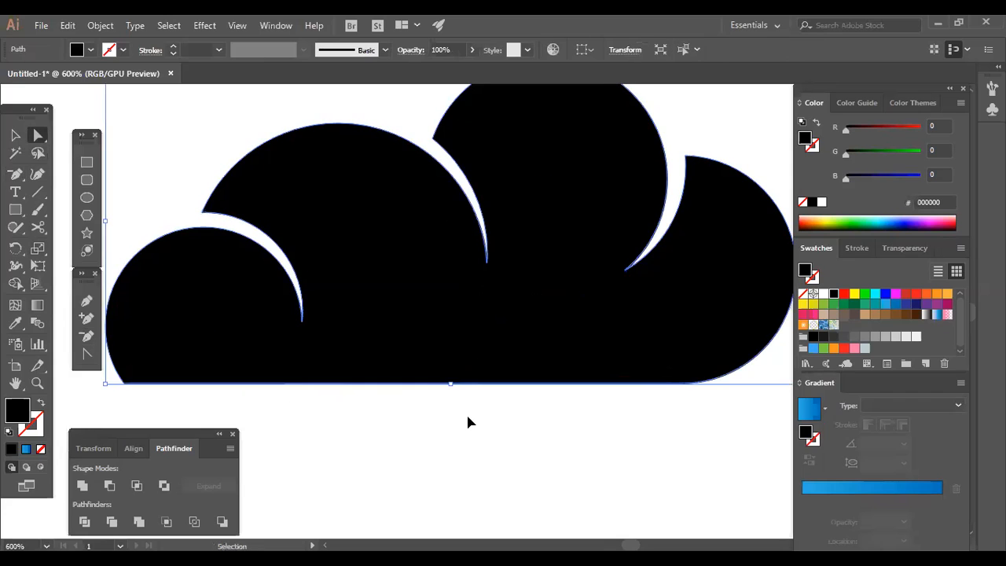
Undo the underside anchor-point deletions and the unite so the black circles return to separate groups
{"action": "key", "text": "ctrl+z"}
{"action": "key", "text": "a"}
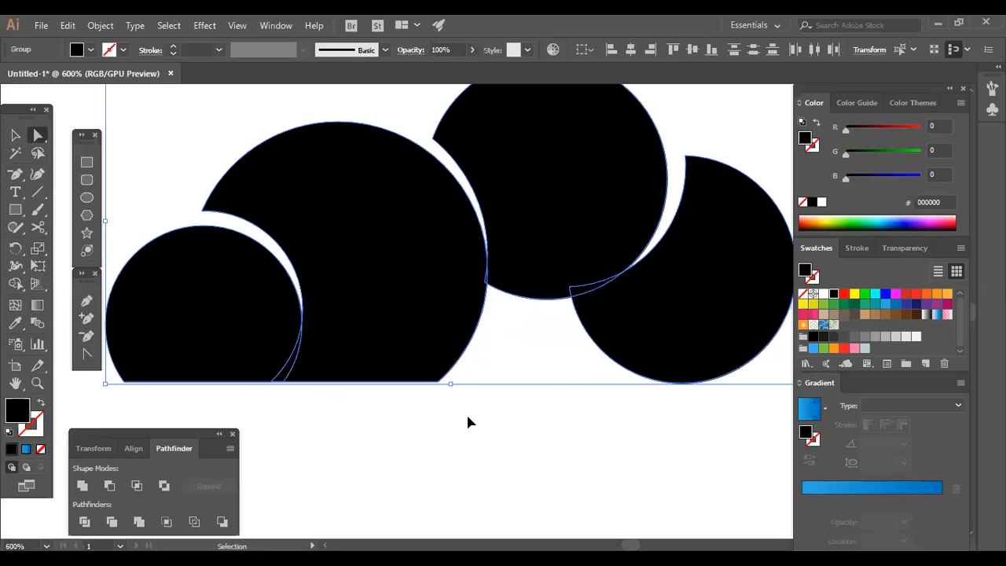
{"action": "left_click", "coordinate": [409, 418]}
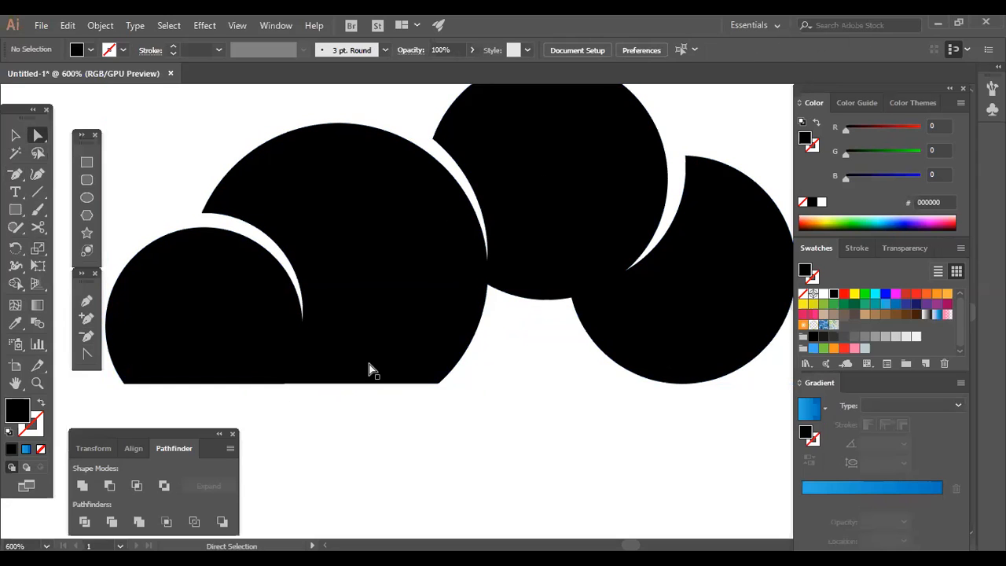
Select all the black circle groups and unite them into one shape with Pathfinder
{"action": "left_click", "coordinate": [15, 134]}
{"action": "left_click_drag", "start_coordinate": [197, 131], "coordinate": [696, 331]}
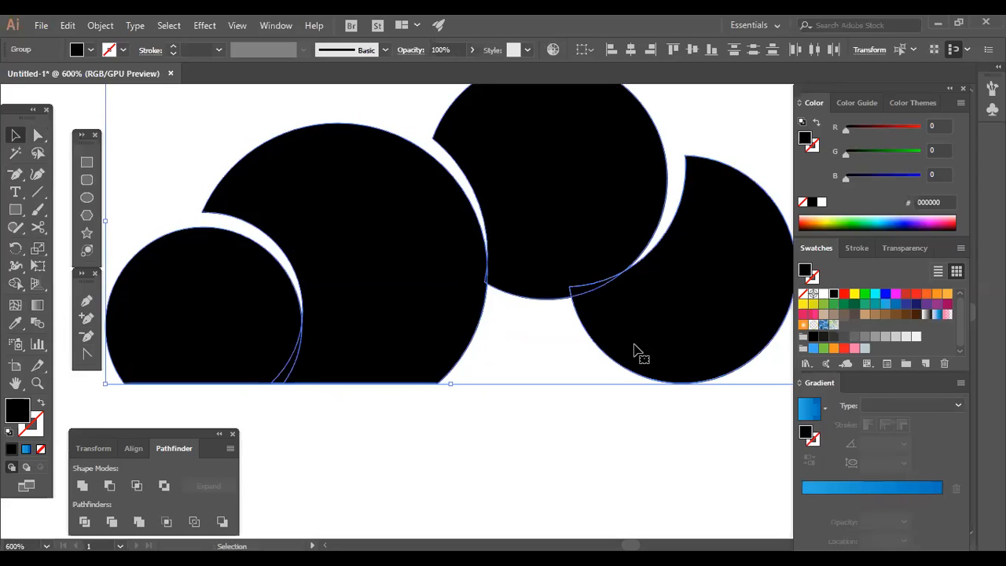
{"action": "left_click", "coordinate": [85, 485]}
{"action": "left_click", "coordinate": [417, 445]}
{"action": "left_click", "coordinate": [274, 321]}
Draw a black rectangle along the cloud's base line to cover the gap beneath the circles, and select it together with the cloud
{"action": "left_click", "coordinate": [87, 163]}
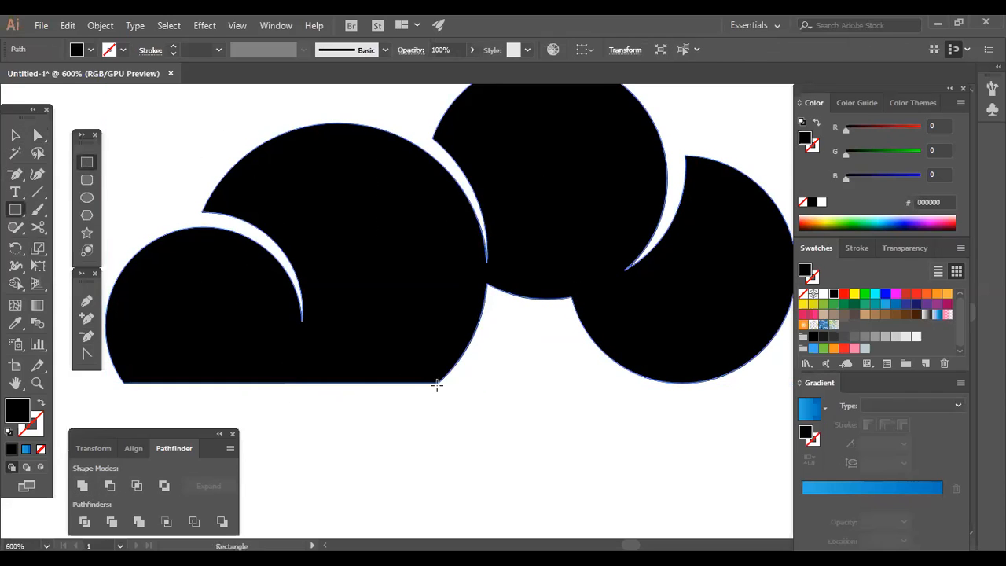
{"action": "left_click_drag", "start_coordinate": [407, 384], "coordinate": [683, 282]}
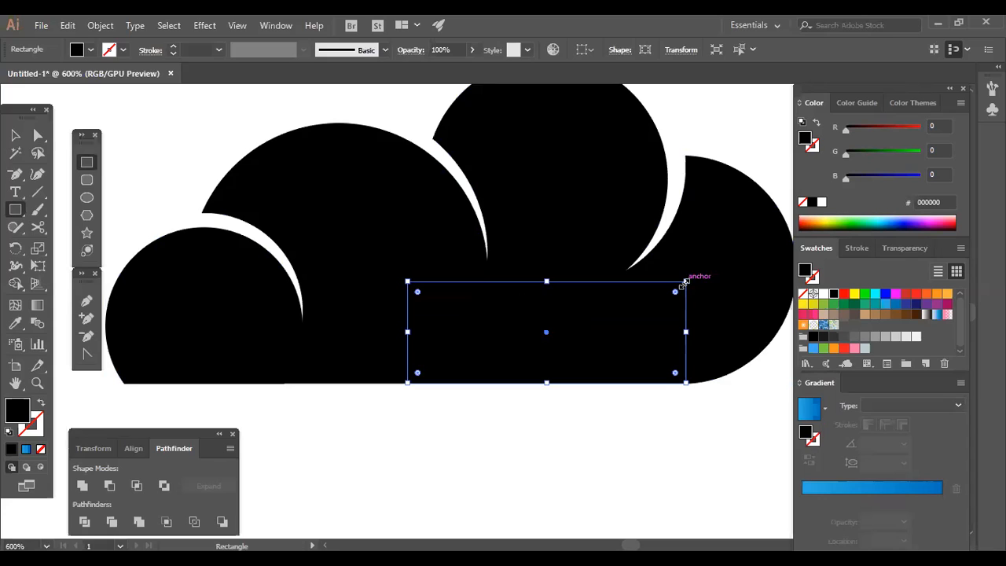
{"action": "left_click", "coordinate": [16, 135]}
{"action": "left_click", "coordinate": [383, 413]}
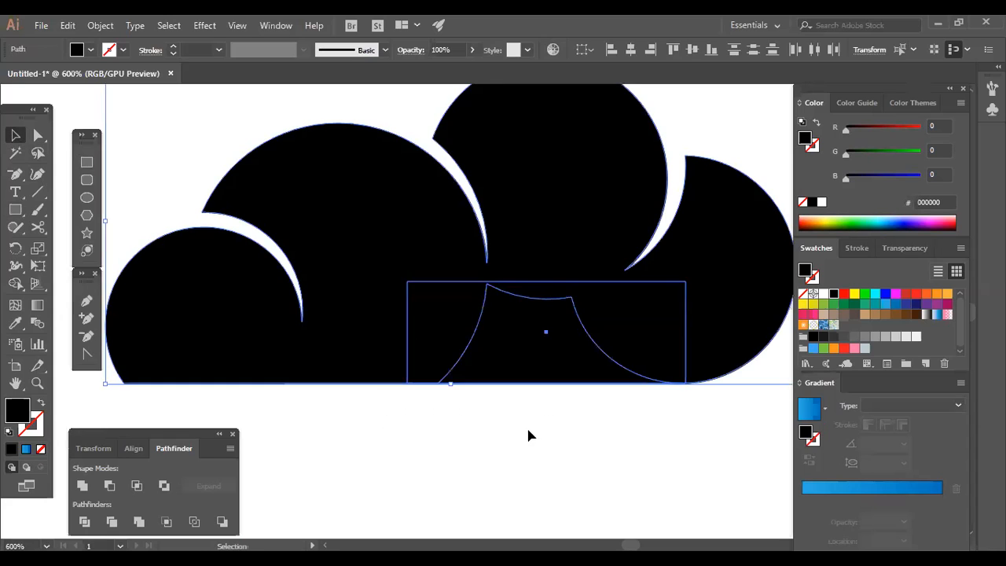
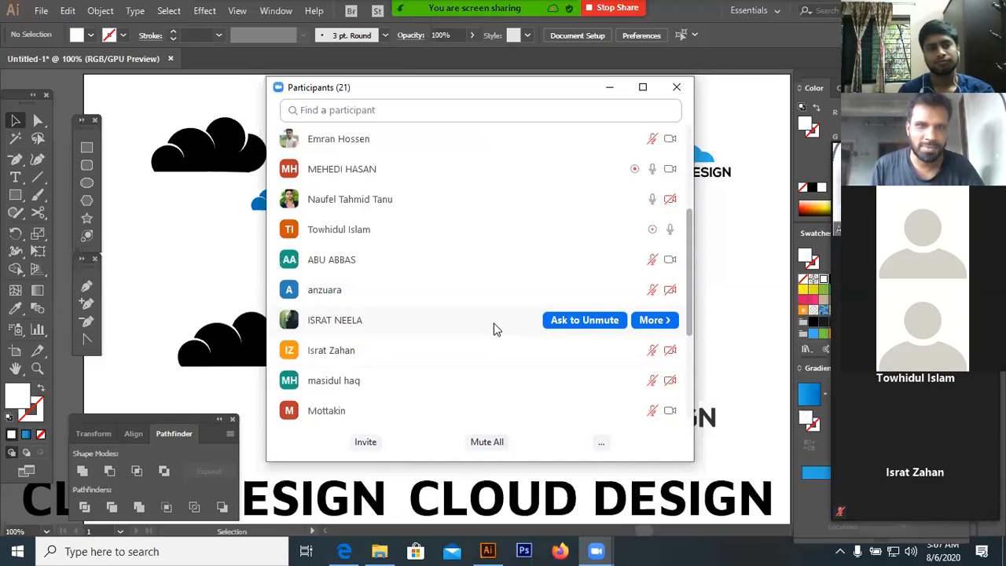
Look through the Zoom meeting's participant list and minimize it to return to the artwork
{"action": "scroll", "coordinate": [489, 320], "scroll_direction": "down", "scroll_amount": 3}
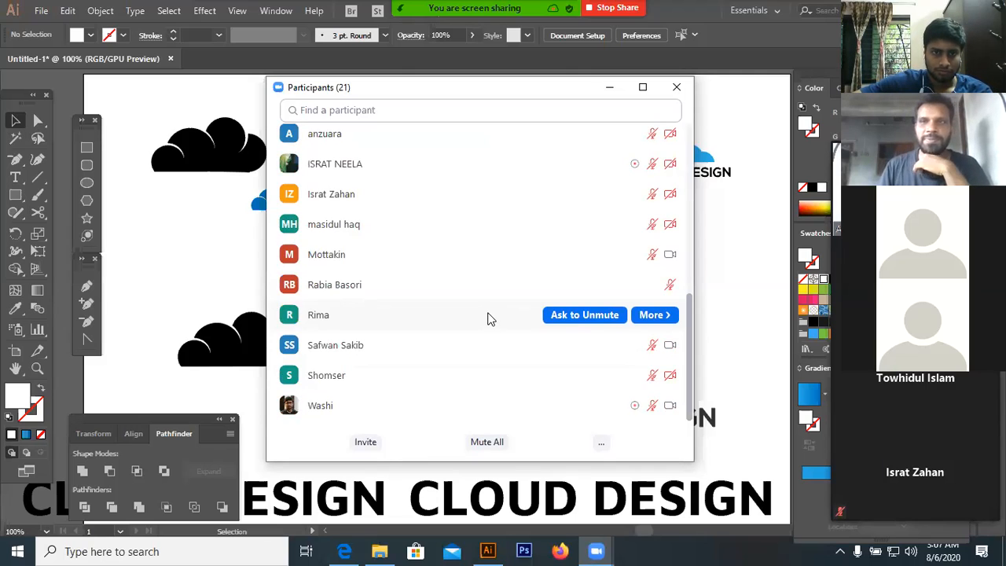
{"action": "scroll", "coordinate": [484, 317], "scroll_direction": "up", "scroll_amount": 5}
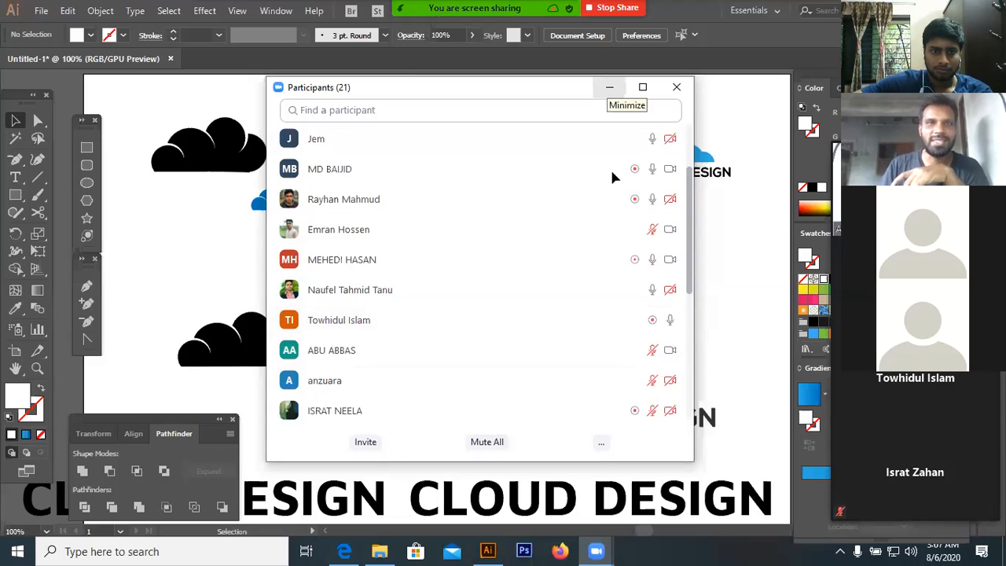
{"action": "left_click", "coordinate": [610, 88]}
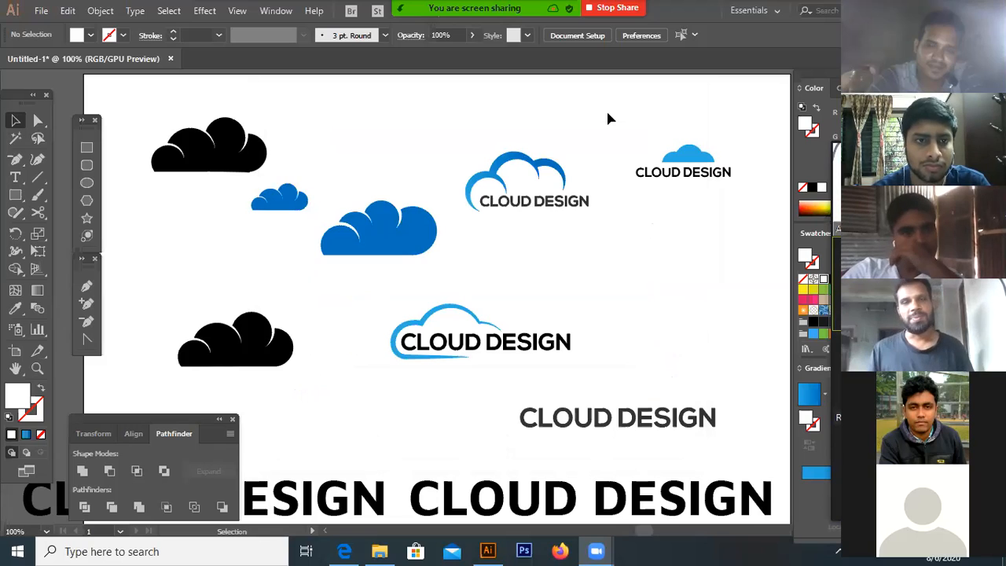
{"action": "left_click", "coordinate": [696, 176]}
{"action": "left_click", "coordinate": [684, 214]}
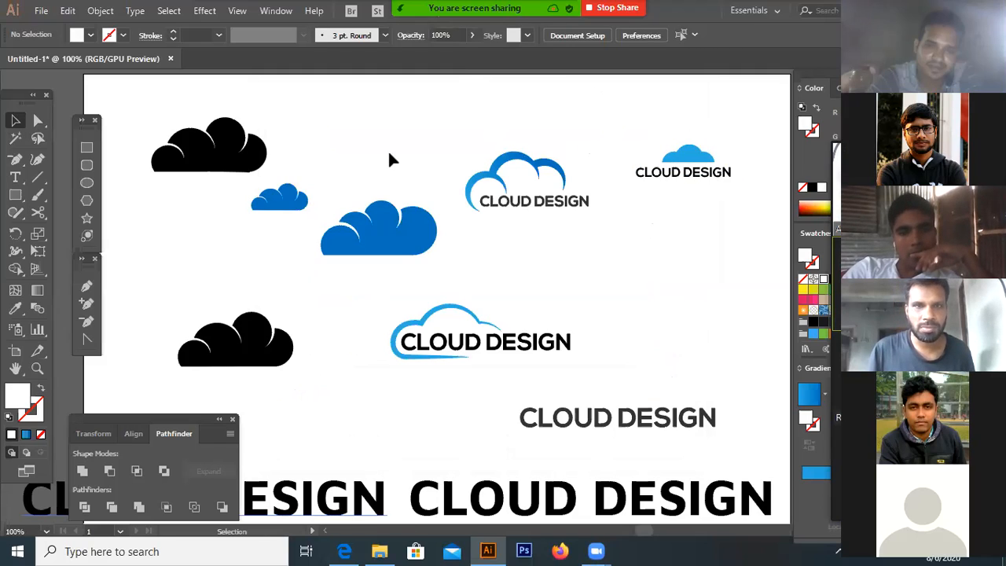
{"action": "left_click", "coordinate": [468, 27]}
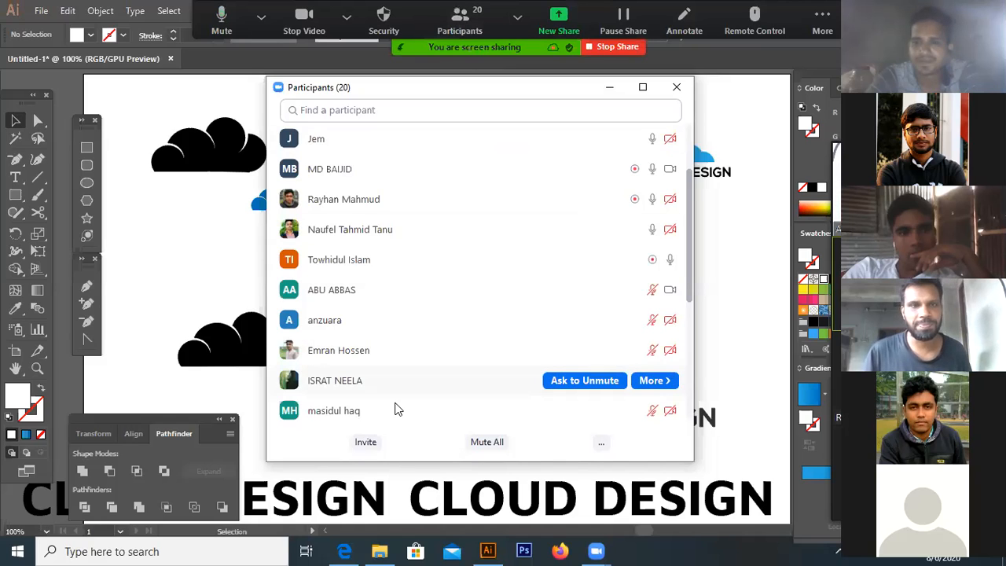
{"action": "scroll", "coordinate": [436, 253], "scroll_direction": "down", "scroll_amount": 5}
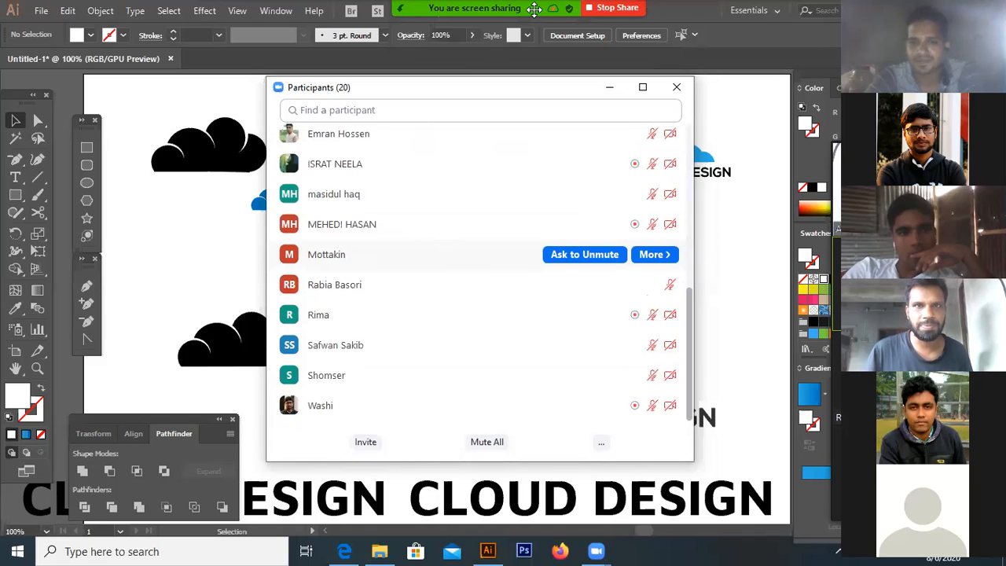
{"action": "left_click", "coordinate": [609, 88]}
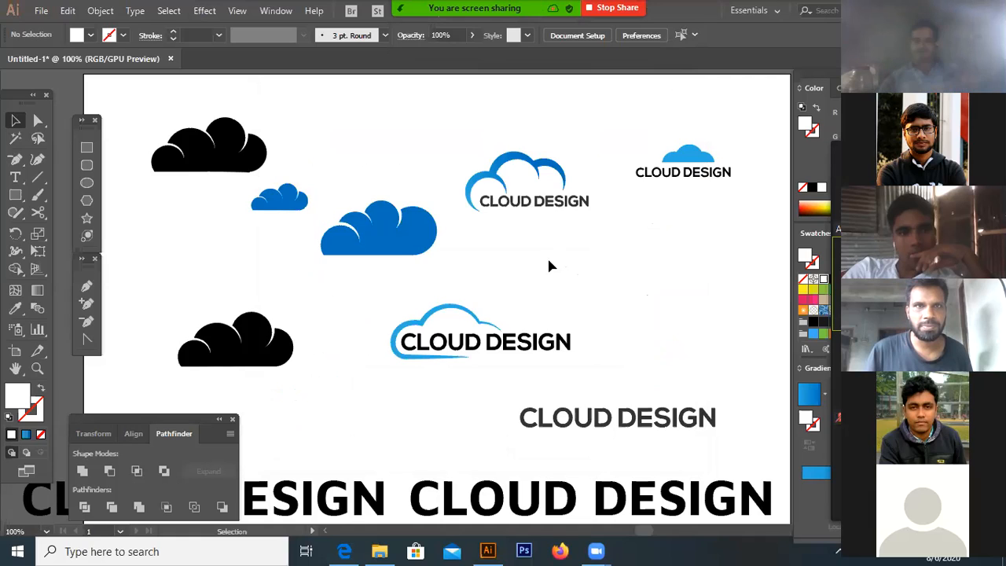
Nudge the CLOUD DESIGN lettering under the arched blue cloud outline down two steps, and select the lettering with its cloud
{"action": "left_click", "coordinate": [498, 203]}
{"action": "left_click", "coordinate": [497, 206]}
{"action": "left_click", "coordinate": [529, 238]}
{"action": "left_click_drag", "start_coordinate": [496, 225], "coordinate": [573, 202]}
{"action": "key", "text": "Down"}
{"action": "key", "text": "Down"}
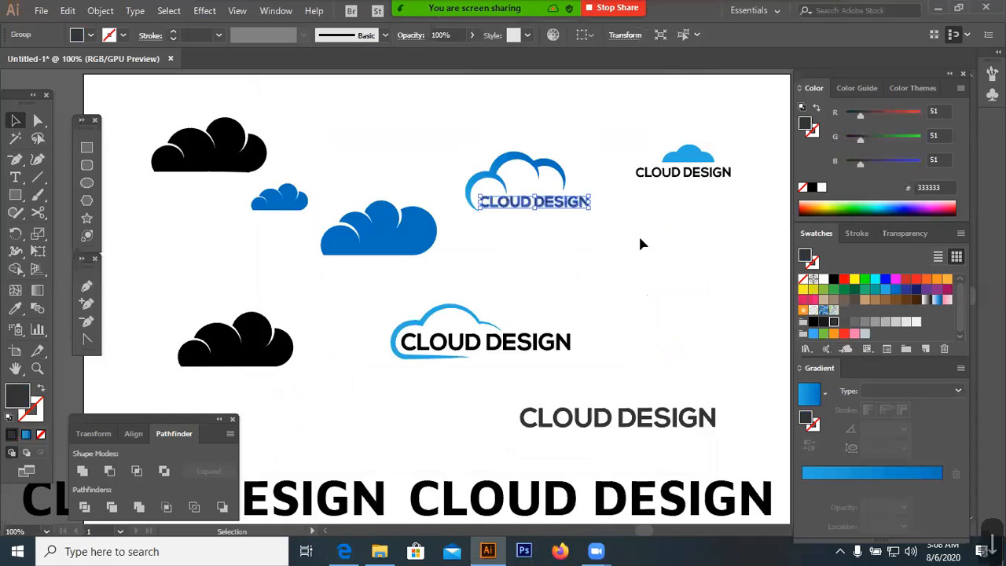
{"action": "left_click_drag", "start_coordinate": [624, 241], "coordinate": [514, 186]}
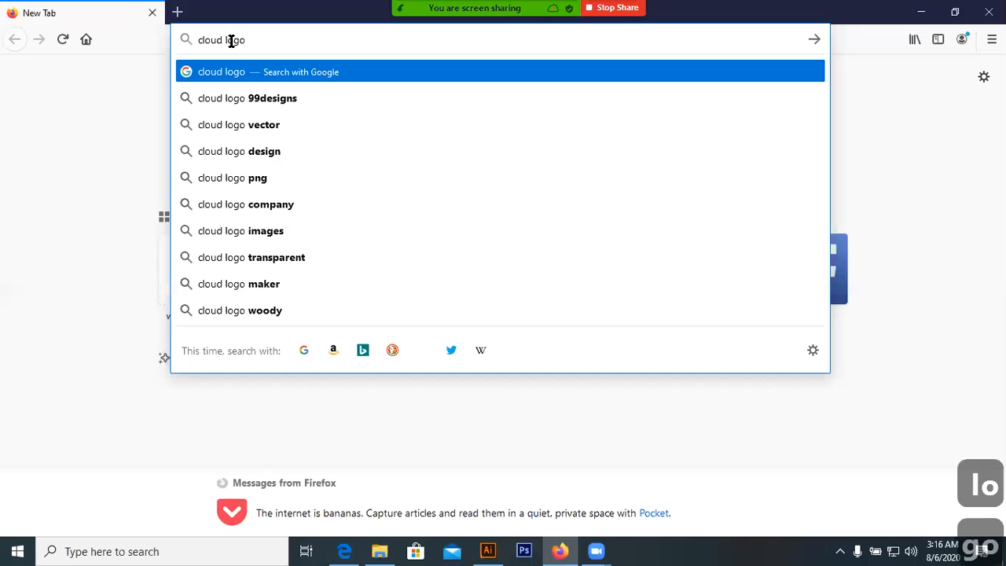
Search Google in Firefox for "cloud logo" and show the image results
{"action": "key", "text": "Return"}
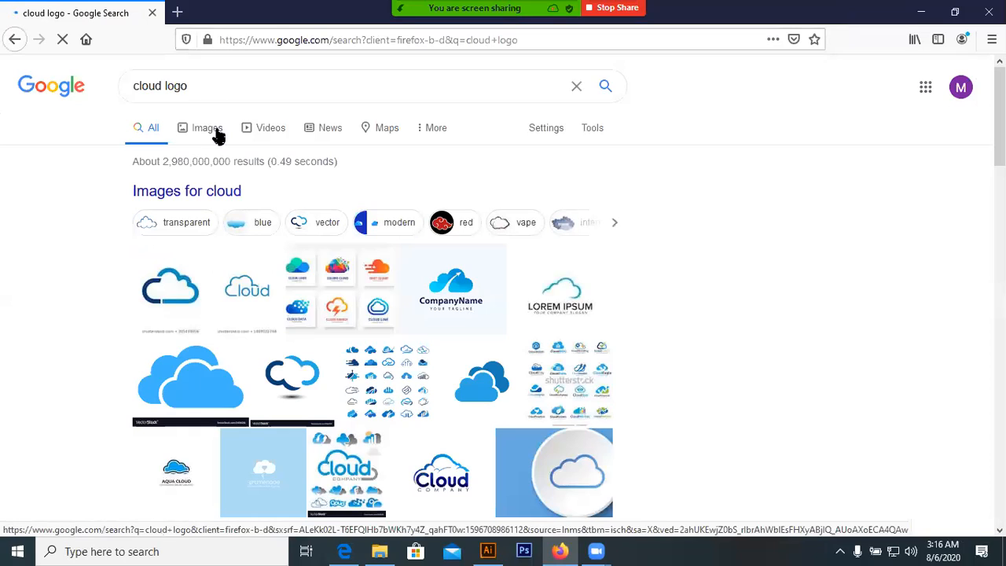
{"action": "left_click", "coordinate": [595, 323]}
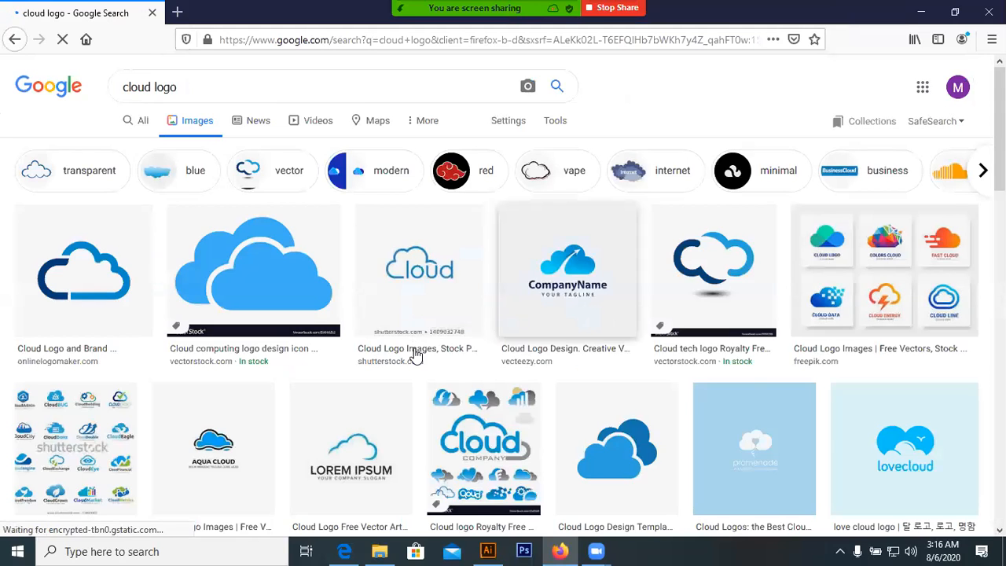
Browse the cloud logo image results for design references, examining cloud shapes, outlines, colours and lettering placement
{"action": "scroll", "coordinate": [393, 349], "scroll_direction": "down", "scroll_amount": 2}
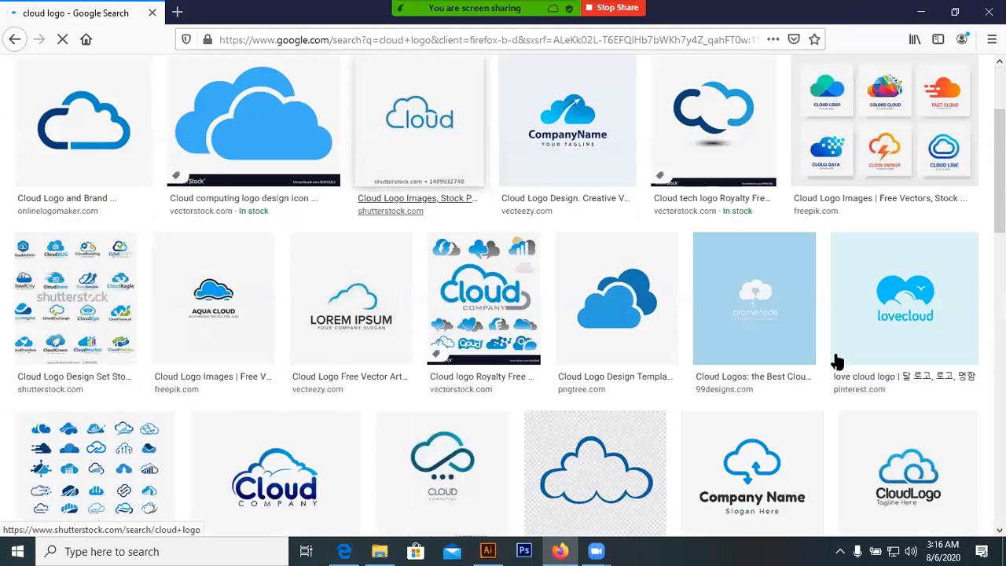
{"action": "scroll", "coordinate": [716, 374], "scroll_direction": "down", "scroll_amount": 3}
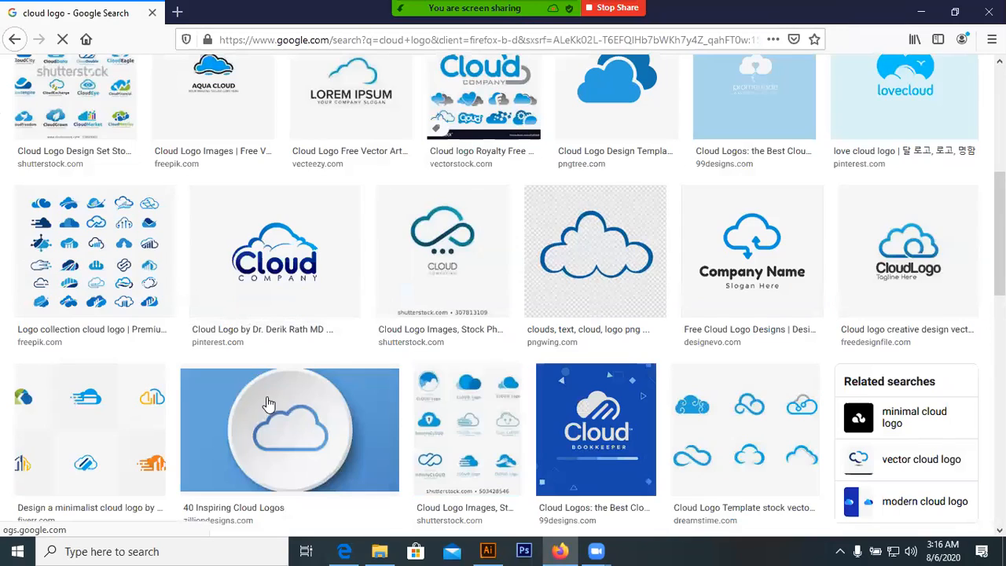
{"action": "scroll", "coordinate": [402, 378], "scroll_direction": "down", "scroll_amount": 1}
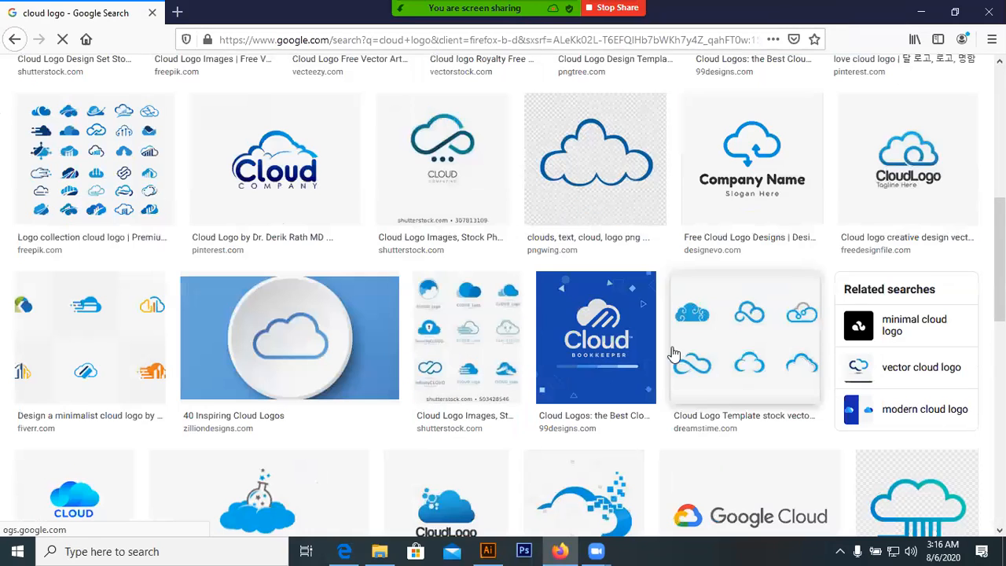
{"action": "scroll", "coordinate": [354, 391], "scroll_direction": "down", "scroll_amount": 2}
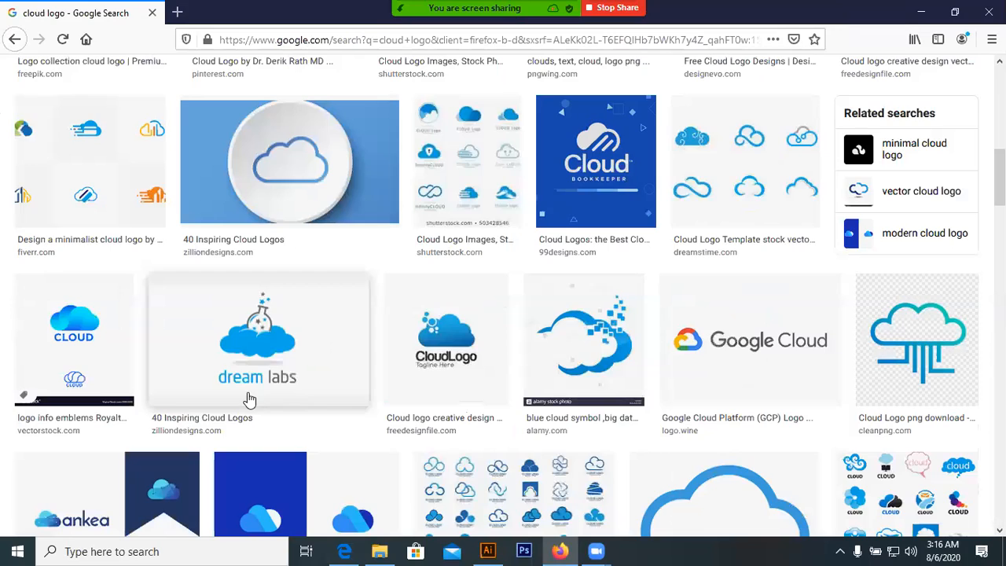
{"action": "scroll", "coordinate": [267, 398], "scroll_direction": "down", "scroll_amount": 3}
{"action": "scroll", "coordinate": [312, 387], "scroll_direction": "down", "scroll_amount": 1}
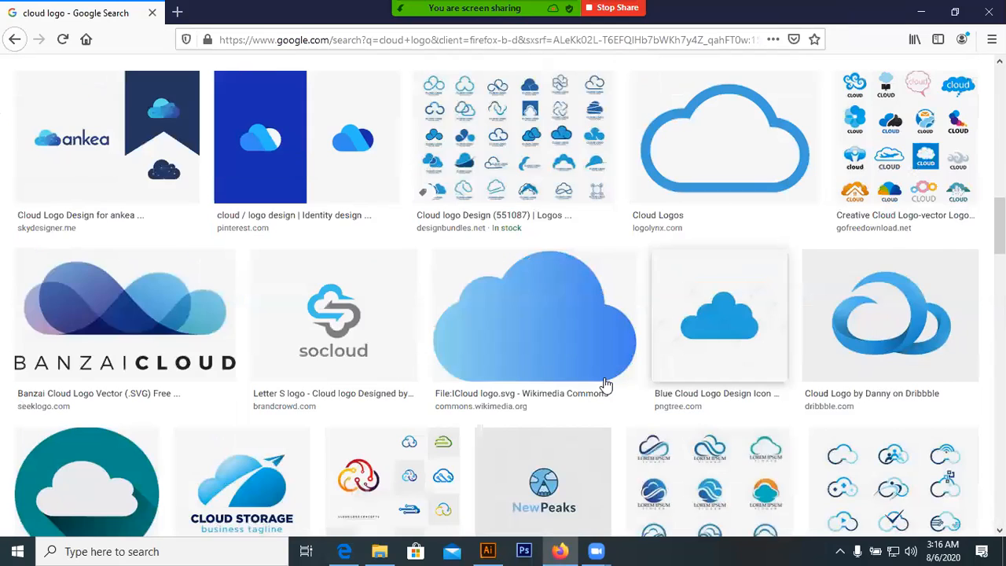
{"action": "scroll", "coordinate": [619, 389], "scroll_direction": "down", "scroll_amount": 2}
{"action": "scroll", "coordinate": [393, 404], "scroll_direction": "down", "scroll_amount": 2}
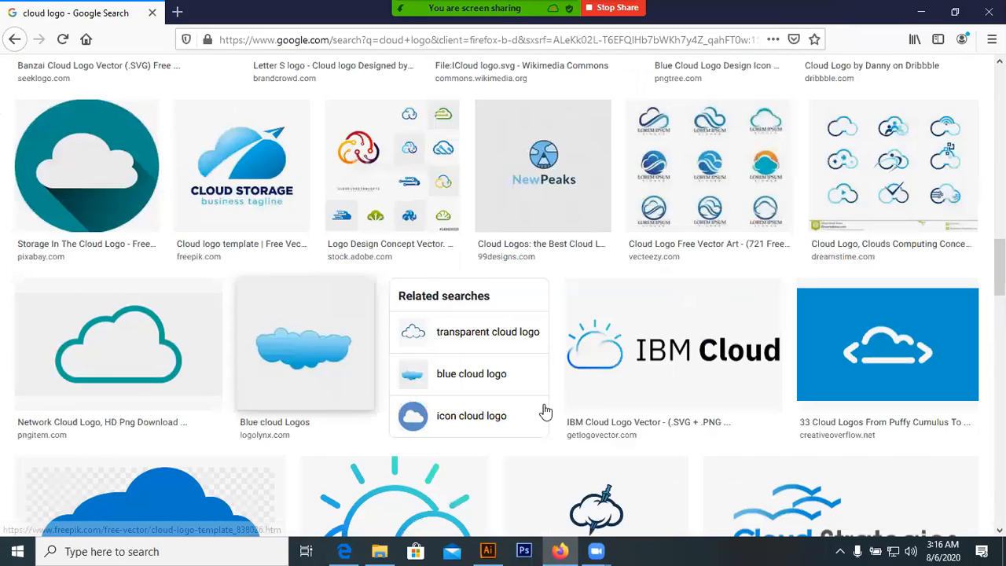
{"action": "scroll", "coordinate": [544, 410], "scroll_direction": "down", "scroll_amount": 3}
{"action": "scroll", "coordinate": [375, 411], "scroll_direction": "down", "scroll_amount": 2}
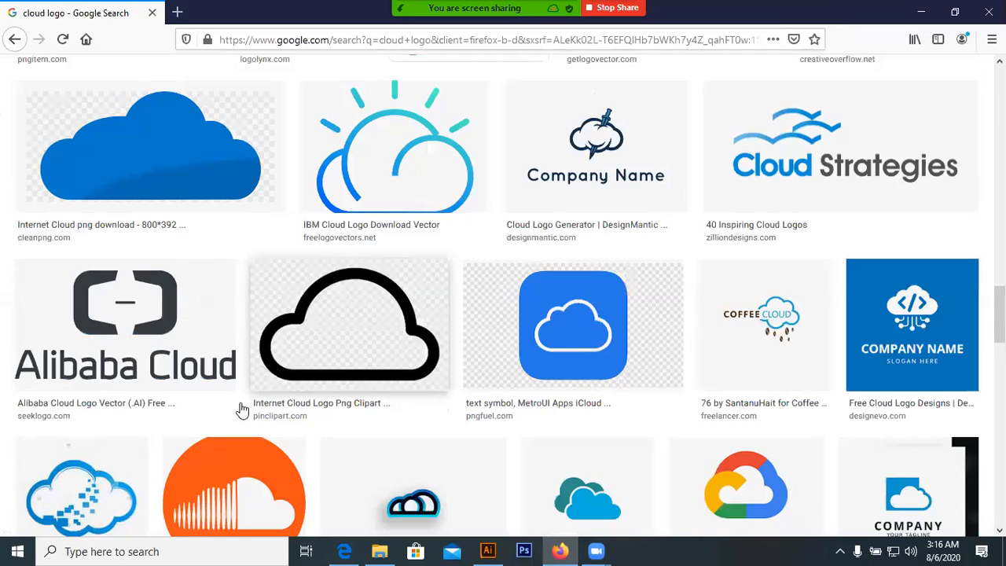
{"action": "scroll", "coordinate": [249, 405], "scroll_direction": "down", "scroll_amount": 4}
{"action": "scroll", "coordinate": [251, 405], "scroll_direction": "down", "scroll_amount": 4}
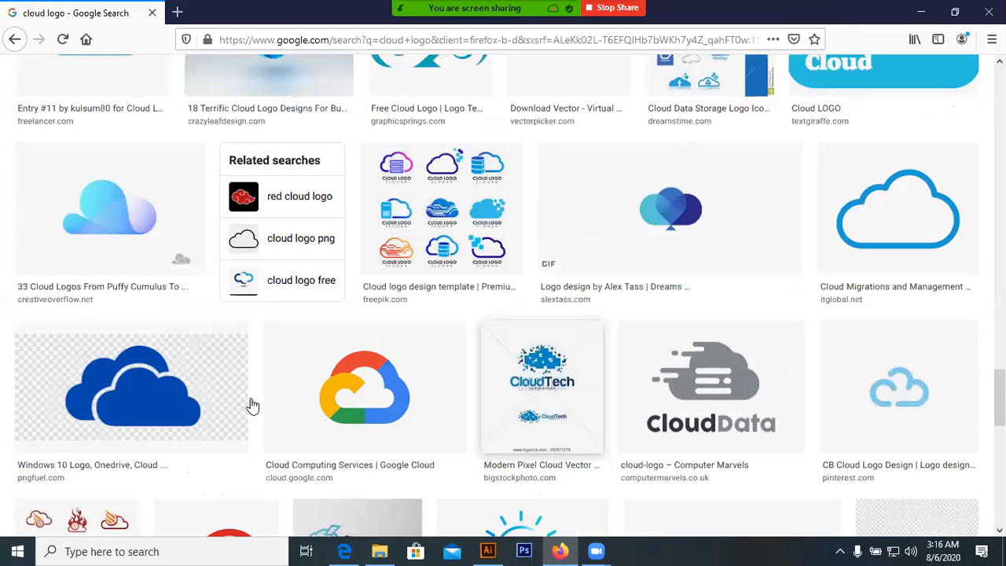
{"action": "scroll", "coordinate": [252, 405], "scroll_direction": "down", "scroll_amount": 4}
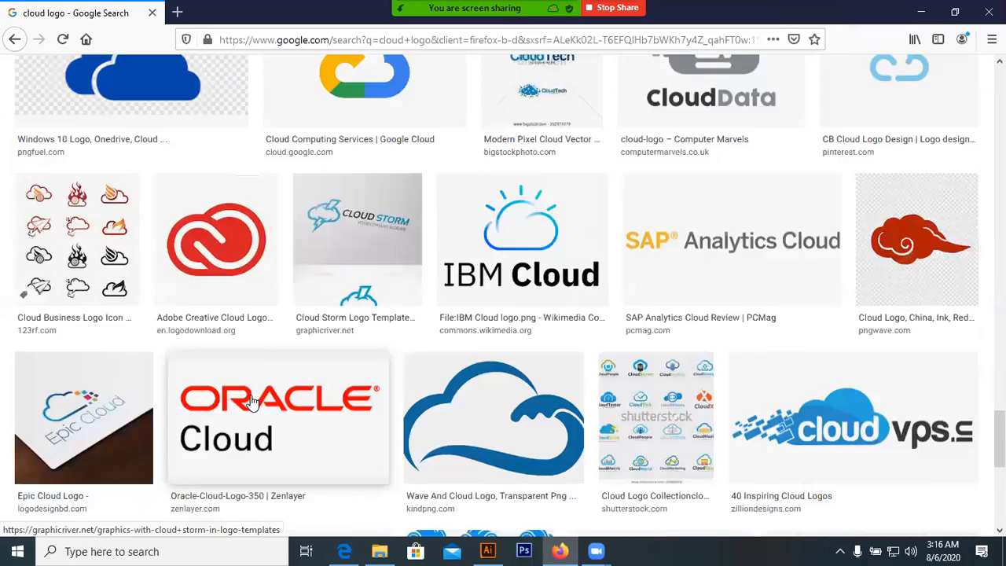
{"action": "scroll", "coordinate": [252, 403], "scroll_direction": "down", "scroll_amount": 7}
{"action": "scroll", "coordinate": [742, 386], "scroll_direction": "down", "scroll_amount": 1}
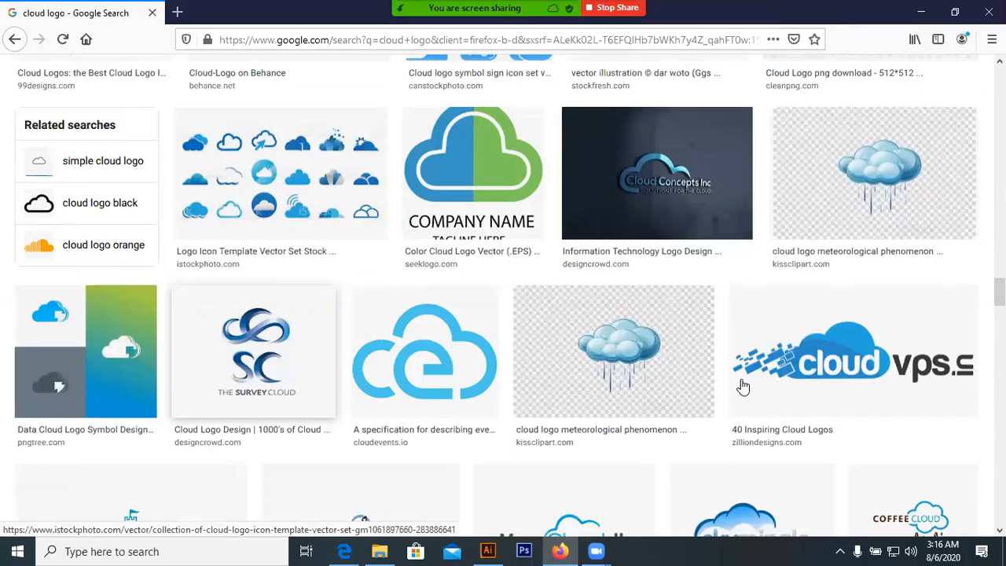
{"action": "scroll", "coordinate": [742, 385], "scroll_direction": "down", "scroll_amount": 3}
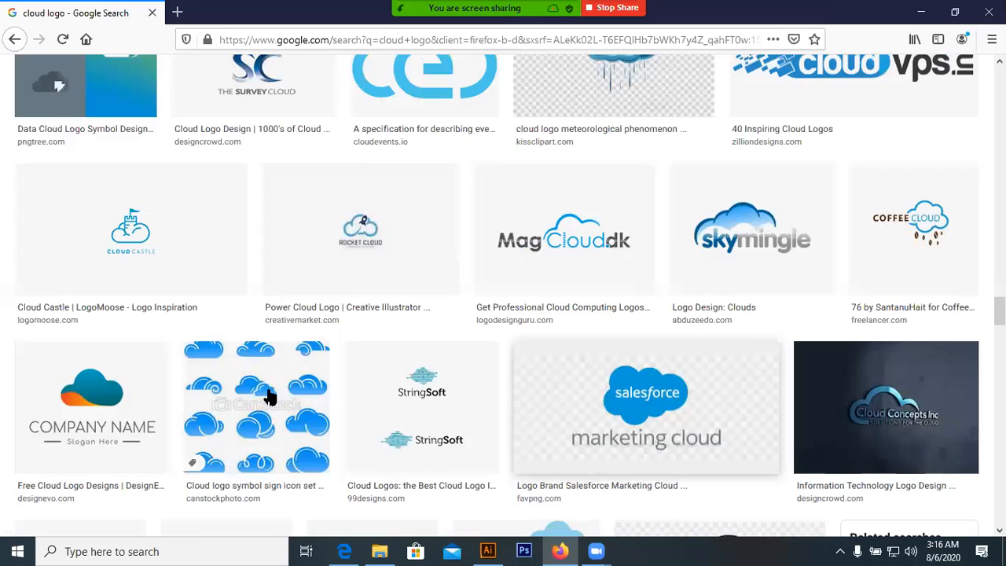
{"action": "scroll", "coordinate": [262, 391], "scroll_direction": "down", "scroll_amount": 1}
{"action": "scroll", "coordinate": [262, 390], "scroll_direction": "down", "scroll_amount": 2}
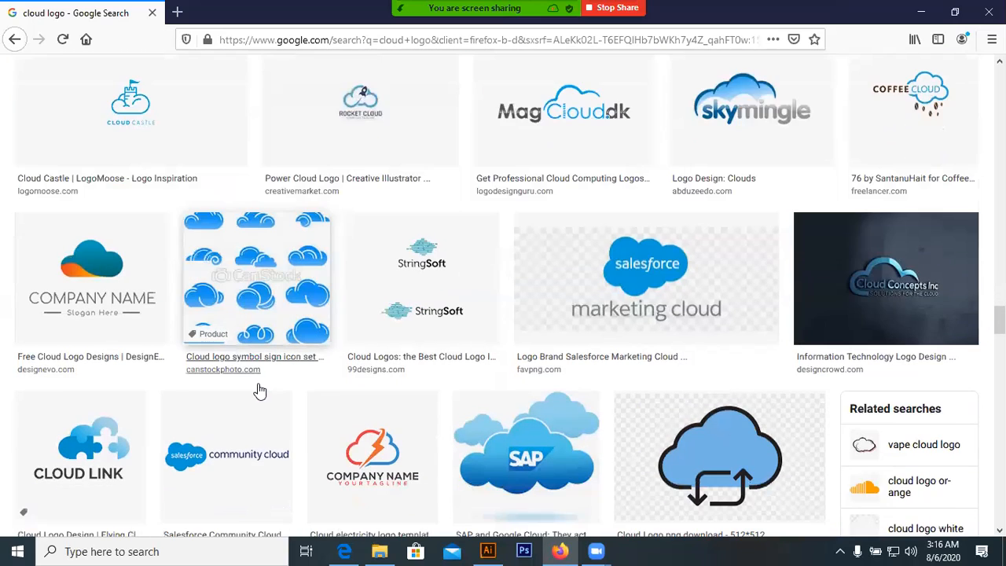
{"action": "scroll", "coordinate": [262, 391], "scroll_direction": "down", "scroll_amount": 1}
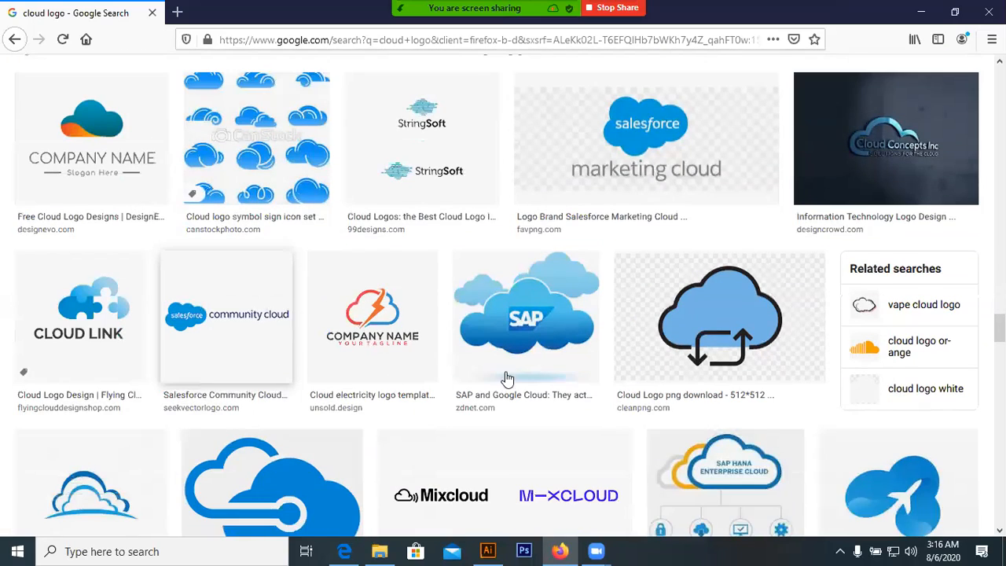
{"action": "scroll", "coordinate": [507, 381], "scroll_direction": "down", "scroll_amount": 4}
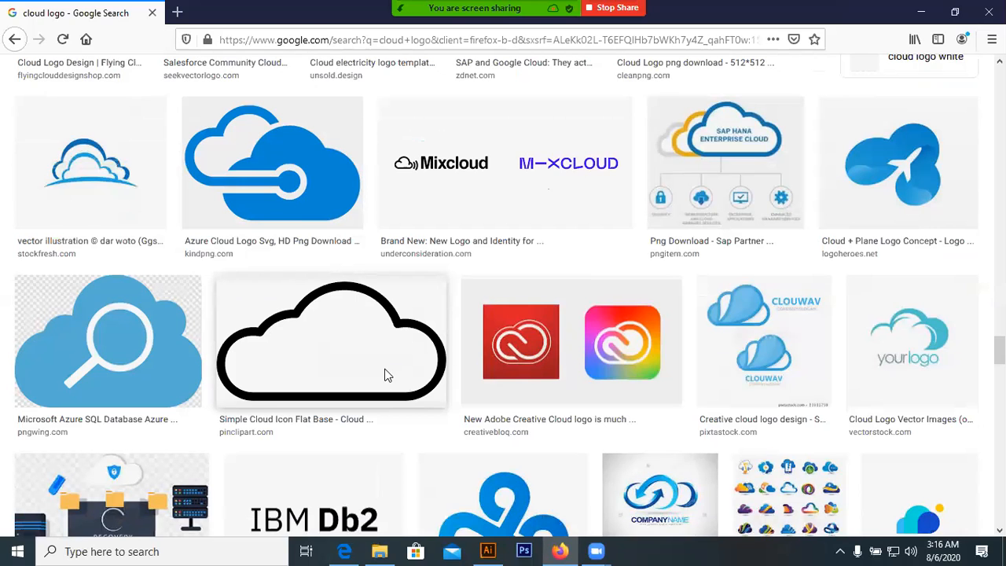
{"action": "scroll", "coordinate": [338, 375], "scroll_direction": "down", "scroll_amount": 3}
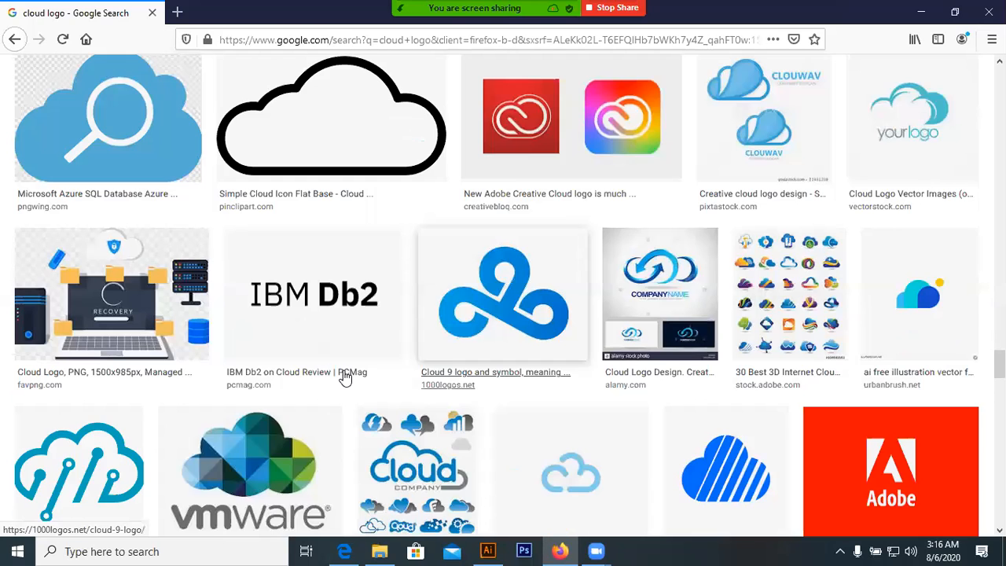
{"action": "scroll", "coordinate": [343, 377], "scroll_direction": "down", "scroll_amount": 3}
{"action": "scroll", "coordinate": [529, 359], "scroll_direction": "down", "scroll_amount": 3}
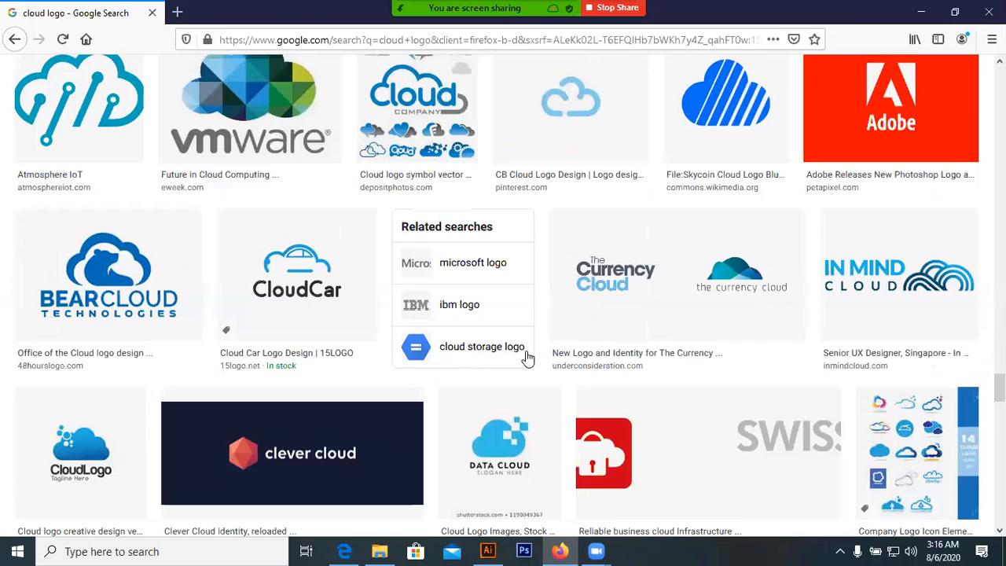
{"action": "scroll", "coordinate": [528, 358], "scroll_direction": "down", "scroll_amount": 9}
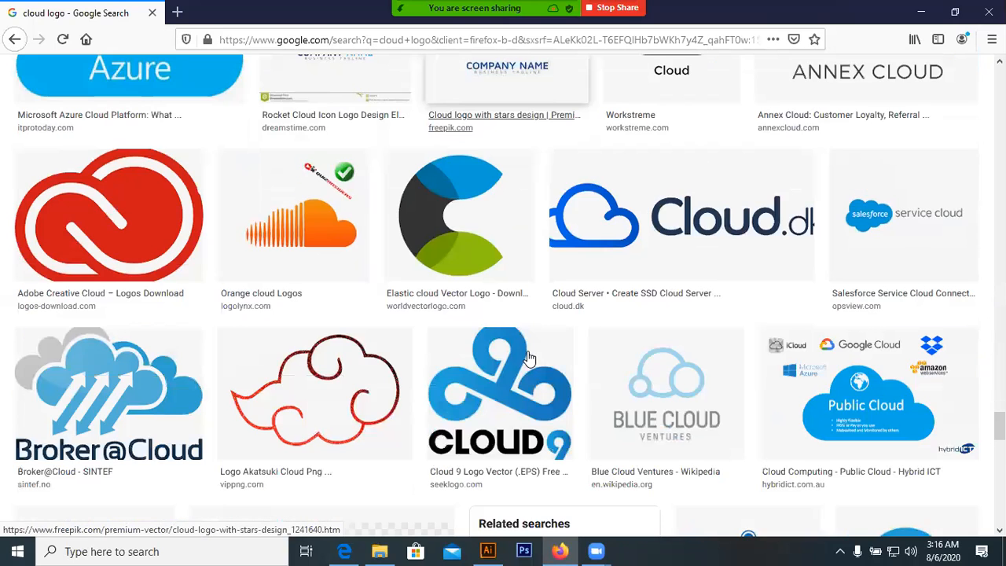
{"action": "scroll", "coordinate": [528, 359], "scroll_direction": "down", "scroll_amount": 3}
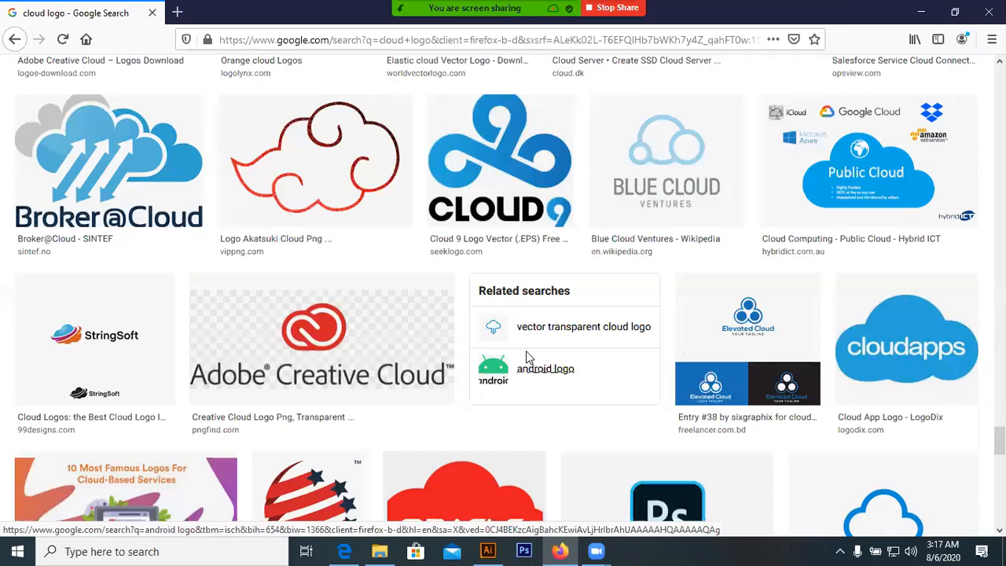
{"action": "scroll", "coordinate": [526, 354], "scroll_direction": "down", "scroll_amount": 2}
{"action": "scroll", "coordinate": [525, 357], "scroll_direction": "down", "scroll_amount": 8}
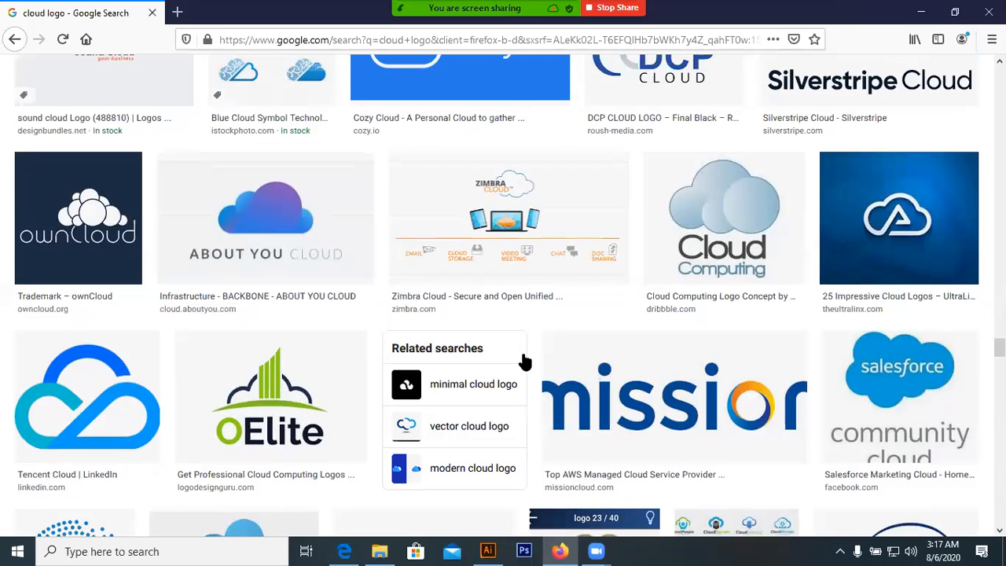
Browse the "cloud logo" image results for cloud shapes that could serve as design references
{"action": "scroll", "coordinate": [523, 360], "scroll_direction": "down", "scroll_amount": 6}
{"action": "scroll", "coordinate": [523, 359], "scroll_direction": "down", "scroll_amount": 4}
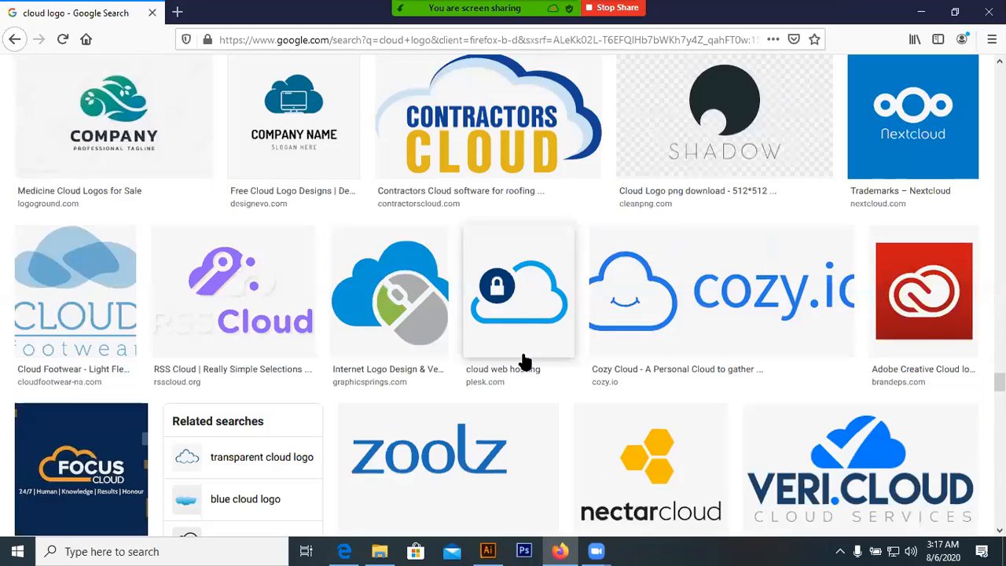
{"action": "scroll", "coordinate": [525, 362], "scroll_direction": "down", "scroll_amount": 5}
{"action": "scroll", "coordinate": [525, 360], "scroll_direction": "down", "scroll_amount": 4}
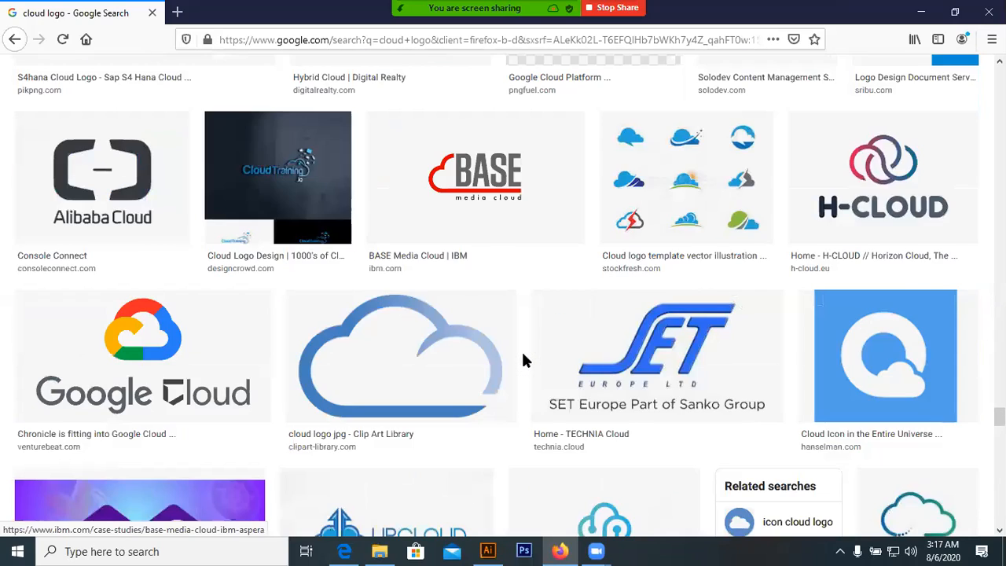
{"action": "scroll", "coordinate": [524, 360], "scroll_direction": "down", "scroll_amount": 4}
{"action": "scroll", "coordinate": [525, 361], "scroll_direction": "down", "scroll_amount": 8}
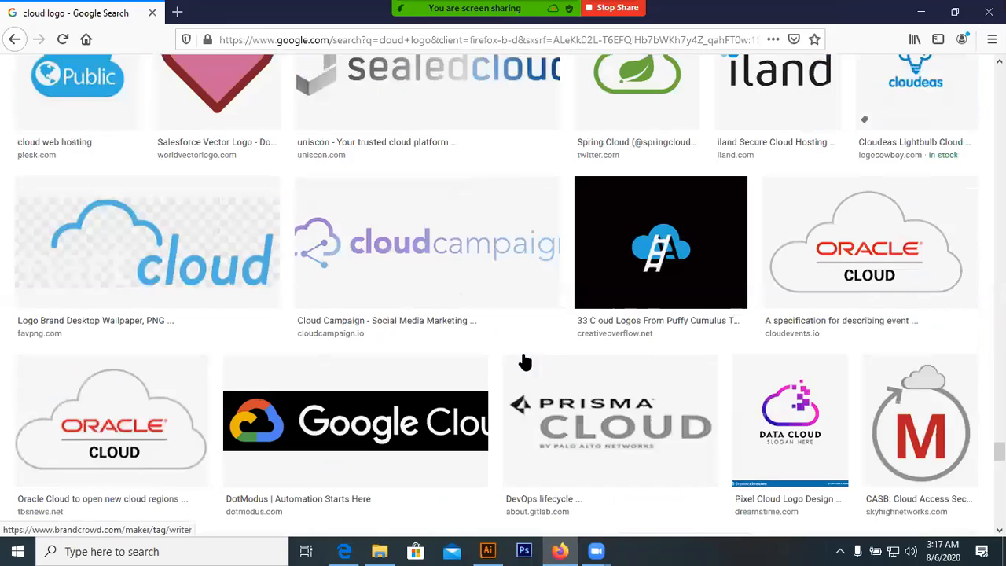
{"action": "scroll", "coordinate": [525, 362], "scroll_direction": "down", "scroll_amount": 1}
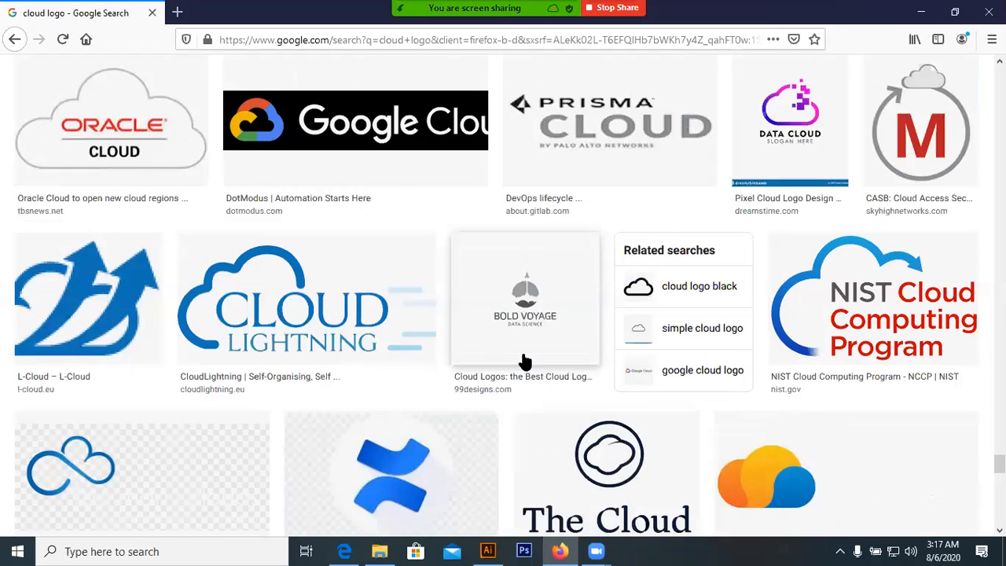
{"action": "scroll", "coordinate": [525, 362], "scroll_direction": "down", "scroll_amount": 4}
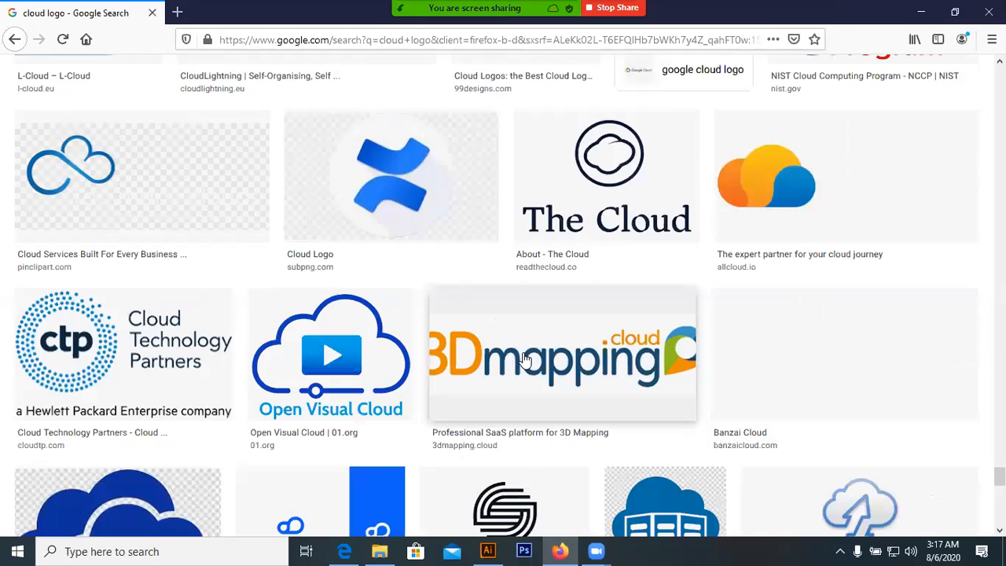
{"action": "scroll", "coordinate": [525, 358], "scroll_direction": "up", "scroll_amount": 4}
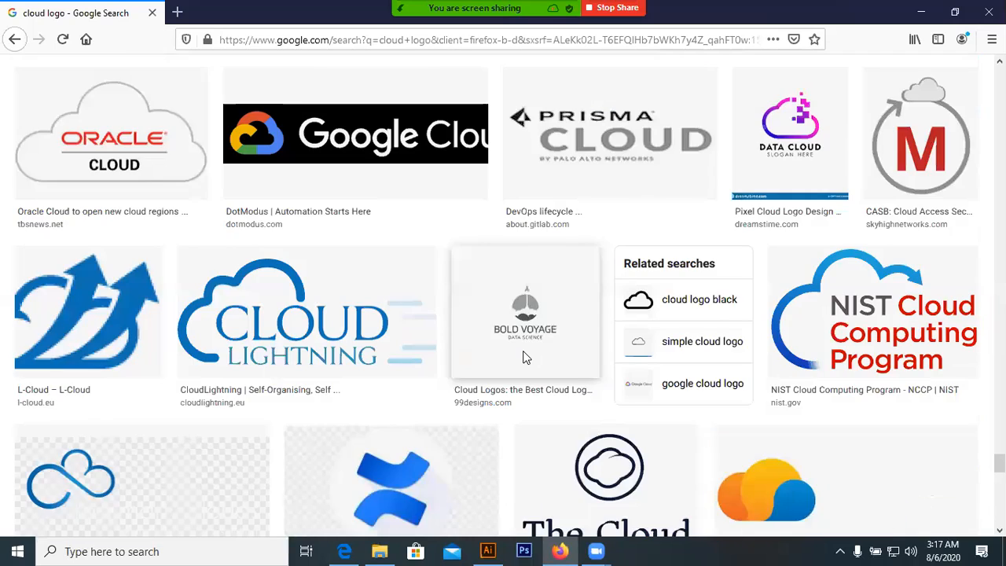
{"action": "scroll", "coordinate": [525, 358], "scroll_direction": "down", "scroll_amount": 10}
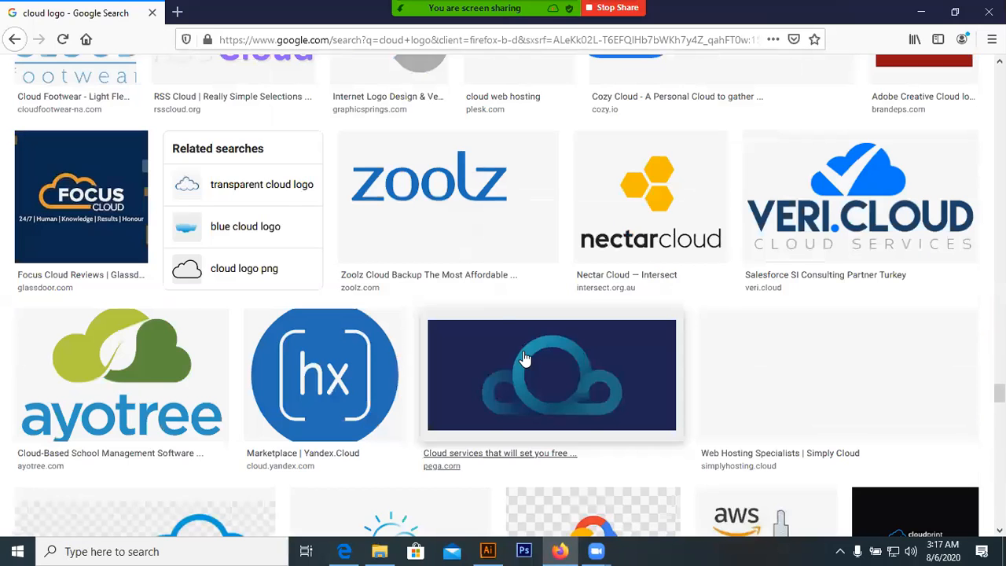
{"action": "scroll", "coordinate": [525, 358], "scroll_direction": "up", "scroll_amount": 3}
{"action": "scroll", "coordinate": [526, 358], "scroll_direction": "down", "scroll_amount": 6}
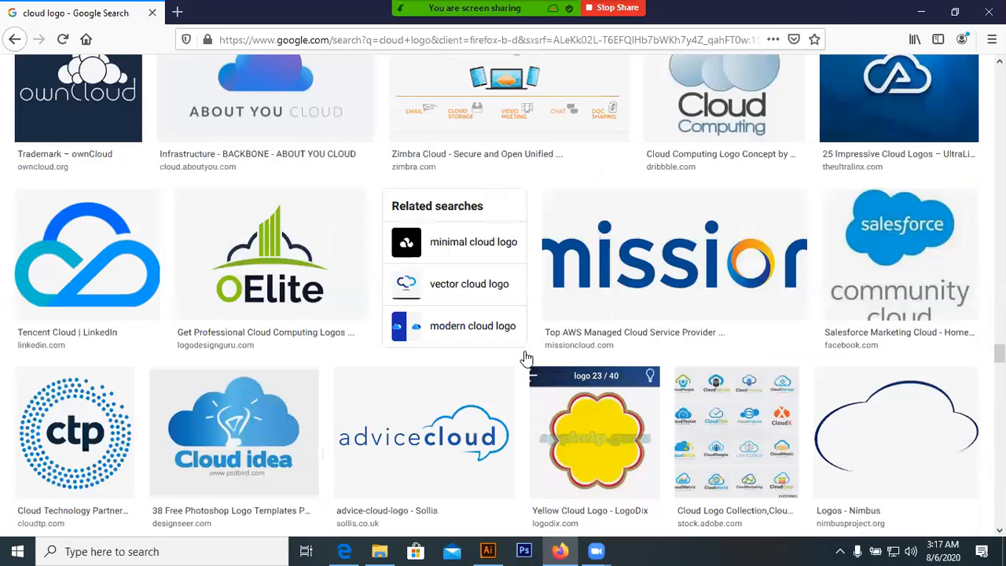
{"action": "scroll", "coordinate": [527, 357], "scroll_direction": "up", "scroll_amount": 5}
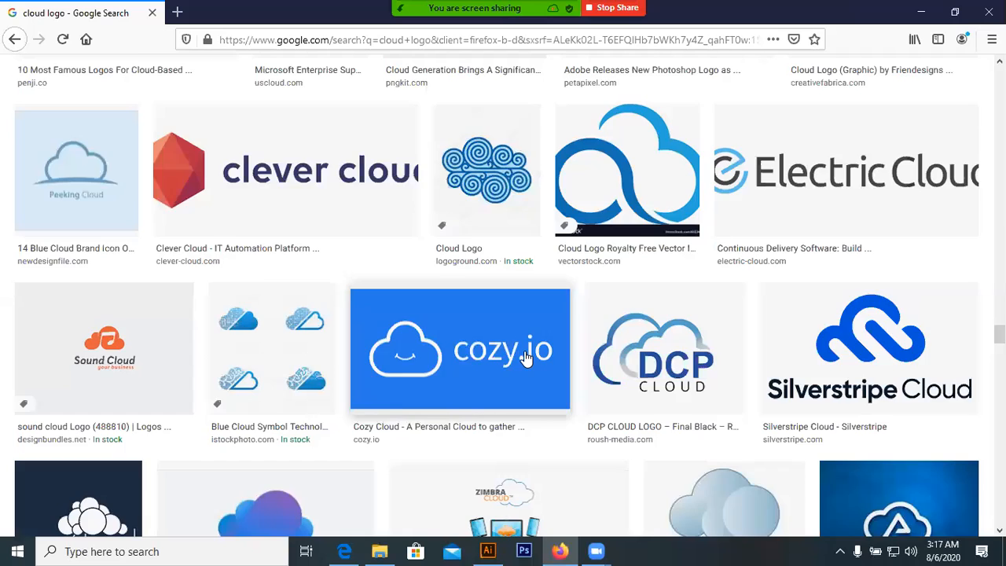
{"action": "scroll", "coordinate": [525, 359], "scroll_direction": "up", "scroll_amount": 5}
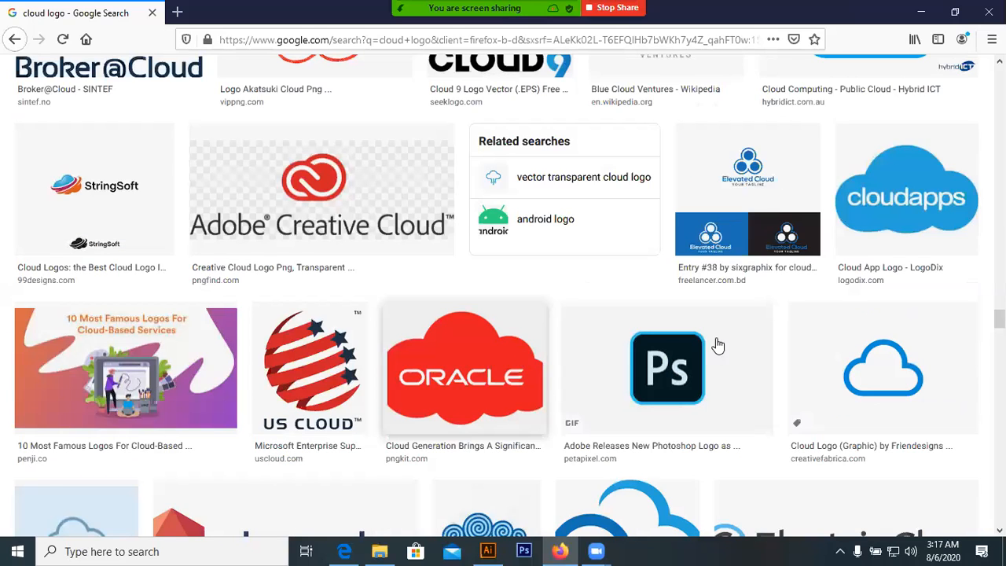
{"action": "scroll", "coordinate": [717, 346], "scroll_direction": "up", "scroll_amount": 4}
{"action": "scroll", "coordinate": [591, 385], "scroll_direction": "up", "scroll_amount": 4}
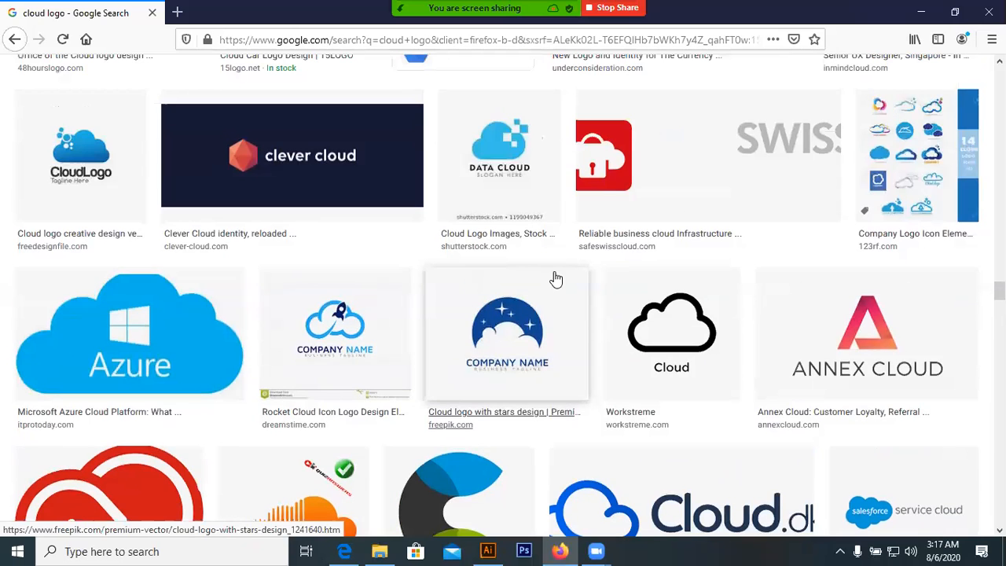
{"action": "scroll", "coordinate": [514, 231], "scroll_direction": "up", "scroll_amount": 1}
{"action": "scroll", "coordinate": [509, 228], "scroll_direction": "up", "scroll_amount": 2}
{"action": "scroll", "coordinate": [507, 225], "scroll_direction": "down", "scroll_amount": 2}
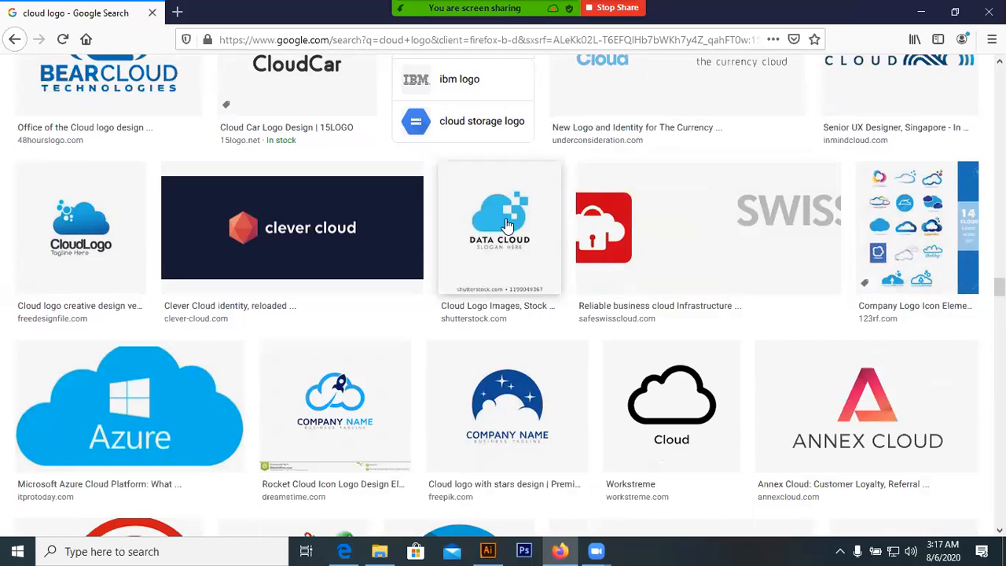
Preview the Data Cloud, CloudLogo and pixelated blue cloud symbol logos in enlarged form
{"action": "left_click", "coordinate": [507, 226]}
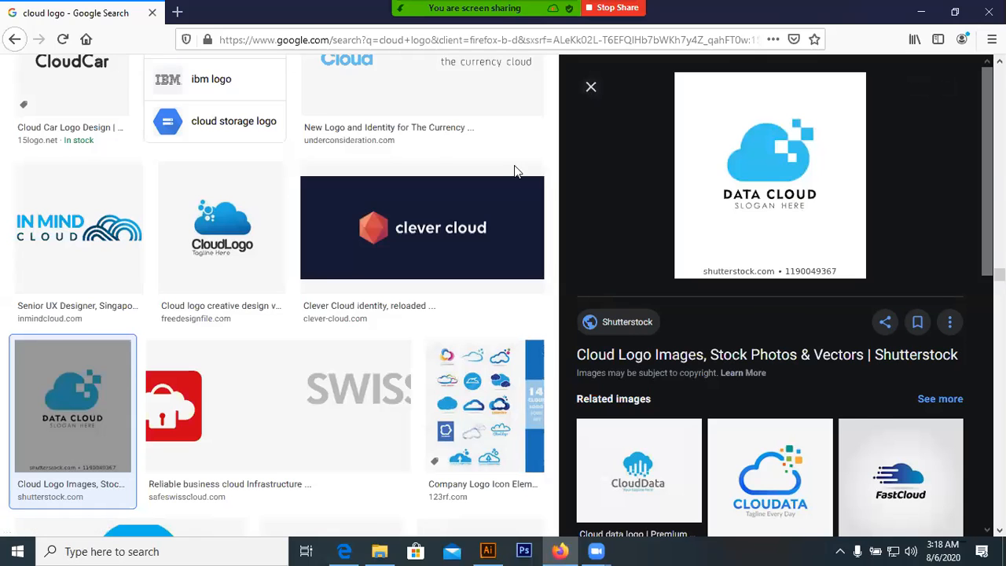
{"action": "key", "text": "Escape"}
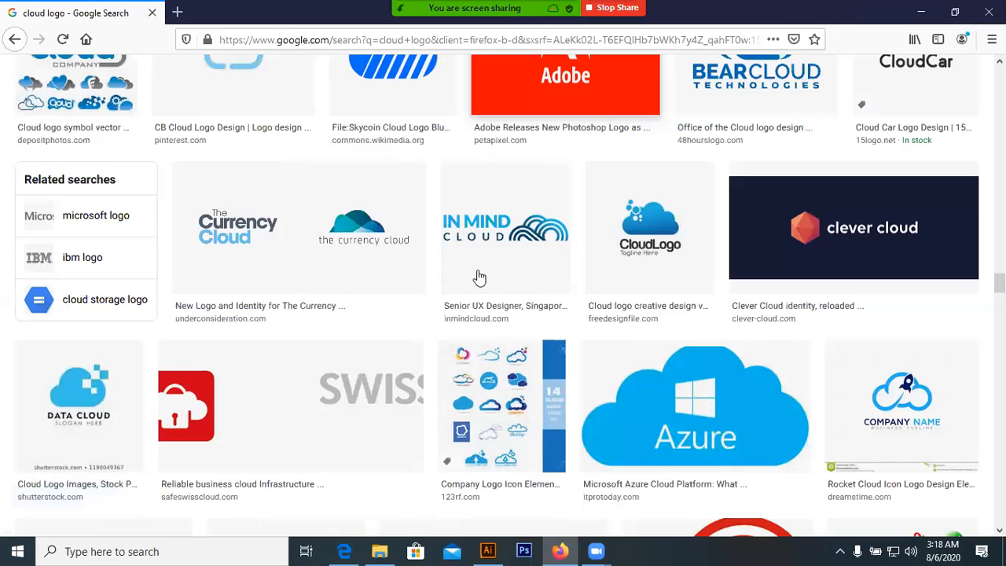
{"action": "left_click", "coordinate": [622, 223]}
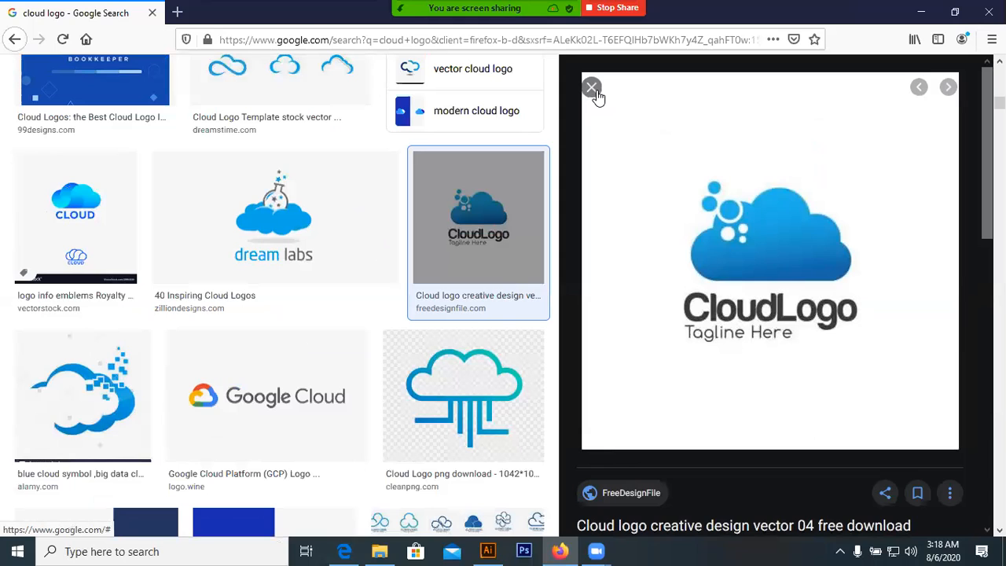
{"action": "left_click", "coordinate": [523, 281]}
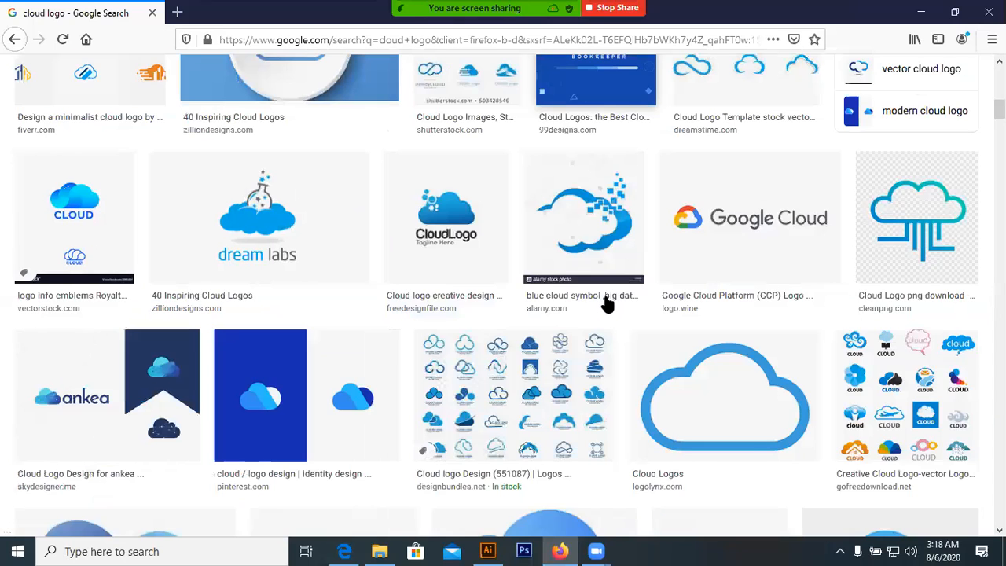
{"action": "scroll", "coordinate": [581, 283], "scroll_direction": "up", "scroll_amount": 1}
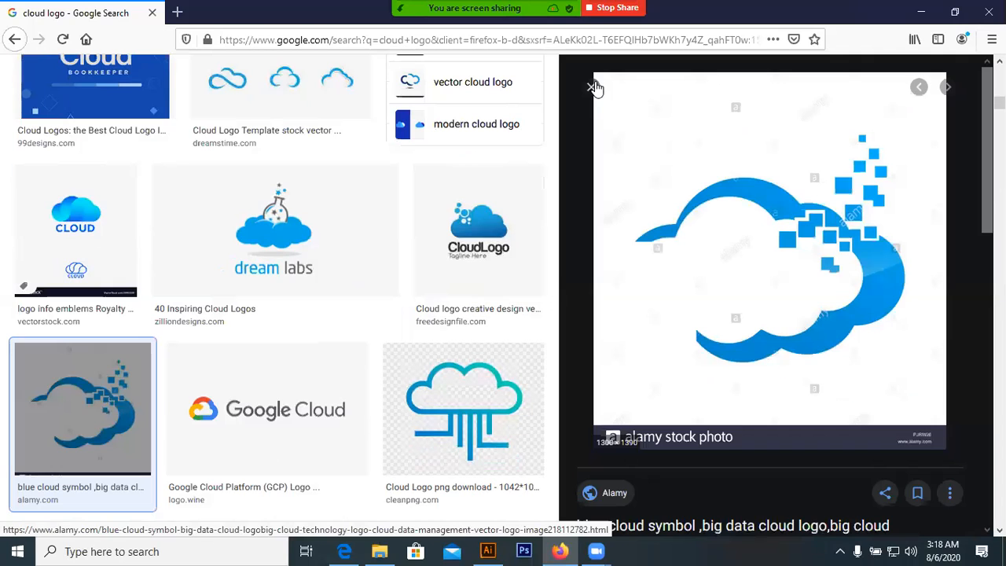
{"action": "left_click", "coordinate": [593, 85]}
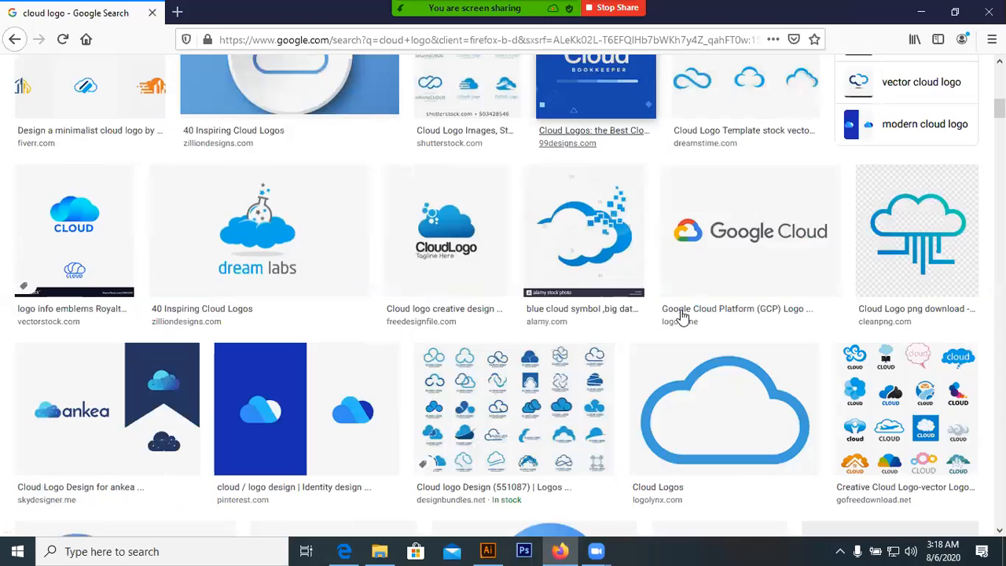
Examine the cloud logos in the result rows around the pixelated blue cloud symbol for further ideas
{"action": "scroll", "coordinate": [615, 197], "scroll_direction": "up", "scroll_amount": 3}
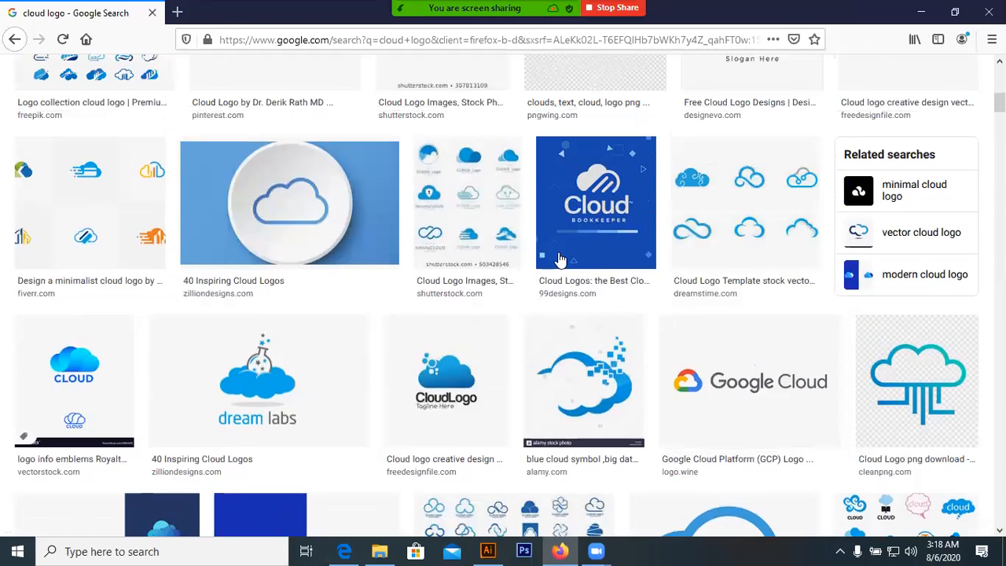
{"action": "scroll", "coordinate": [561, 260], "scroll_direction": "up", "scroll_amount": 3}
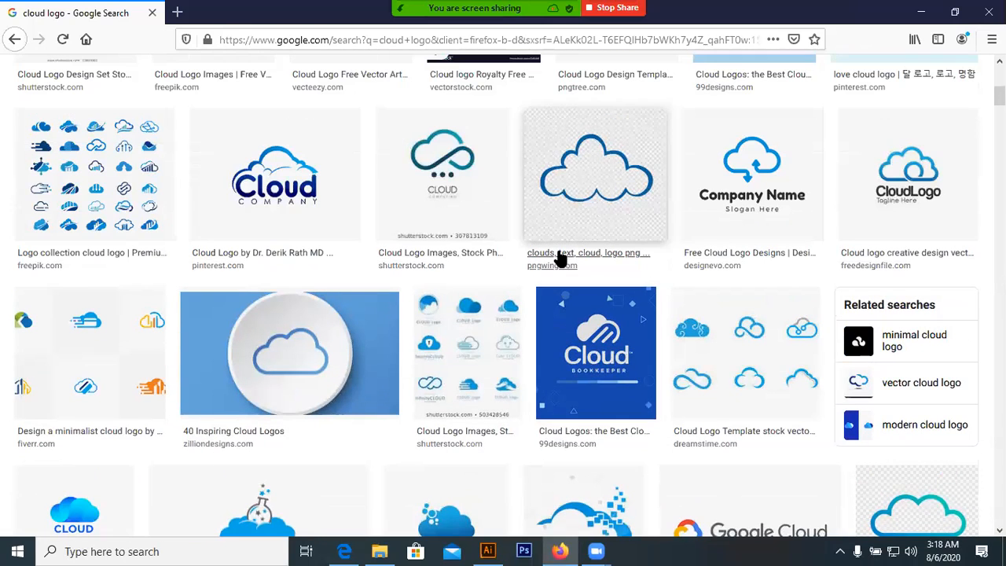
{"action": "scroll", "coordinate": [563, 261], "scroll_direction": "up", "scroll_amount": 3}
{"action": "scroll", "coordinate": [566, 264], "scroll_direction": "down", "scroll_amount": 2}
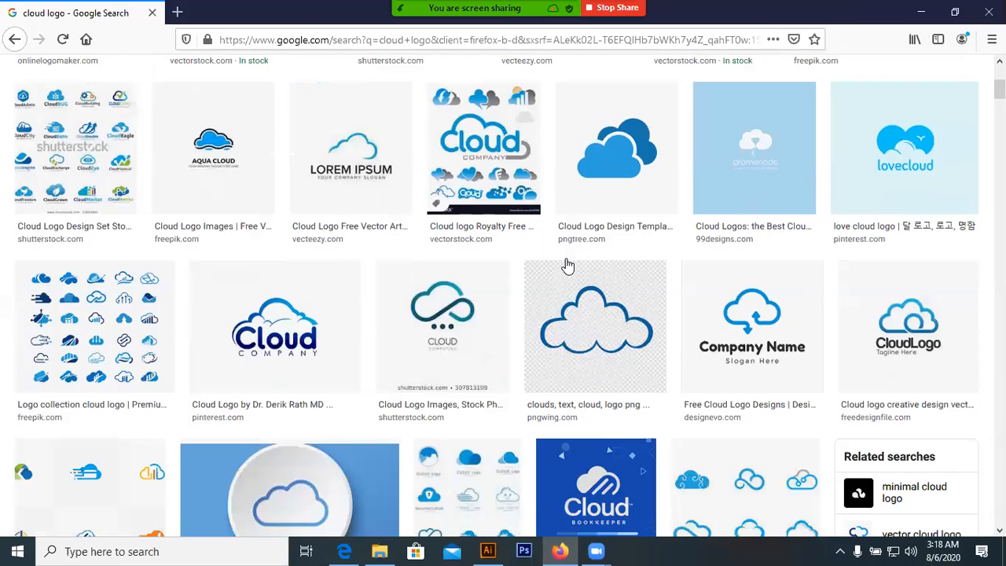
{"action": "scroll", "coordinate": [371, 273], "scroll_direction": "down", "scroll_amount": 3}
{"action": "scroll", "coordinate": [341, 272], "scroll_direction": "down", "scroll_amount": 1}
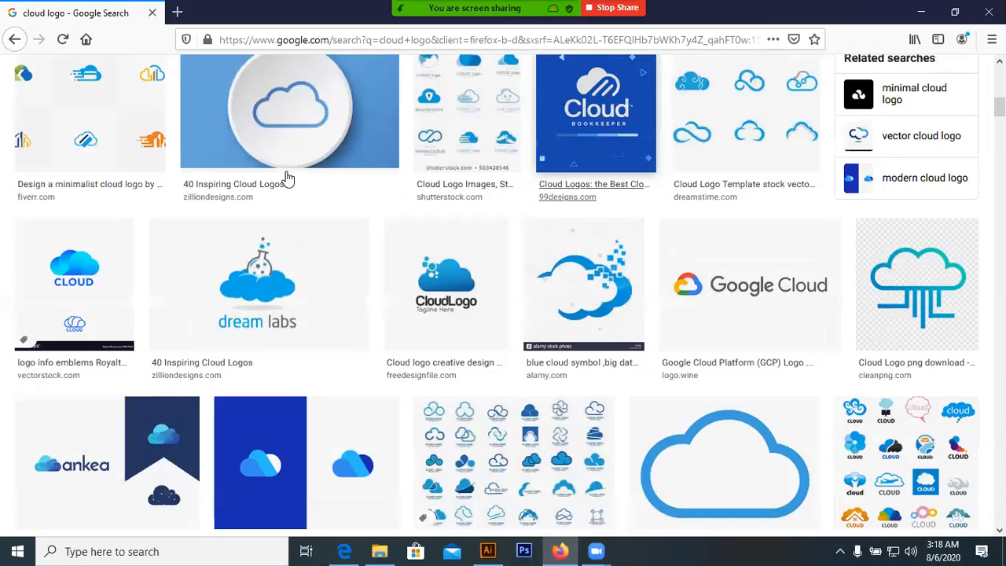
{"action": "scroll", "coordinate": [268, 168], "scroll_direction": "down", "scroll_amount": 1}
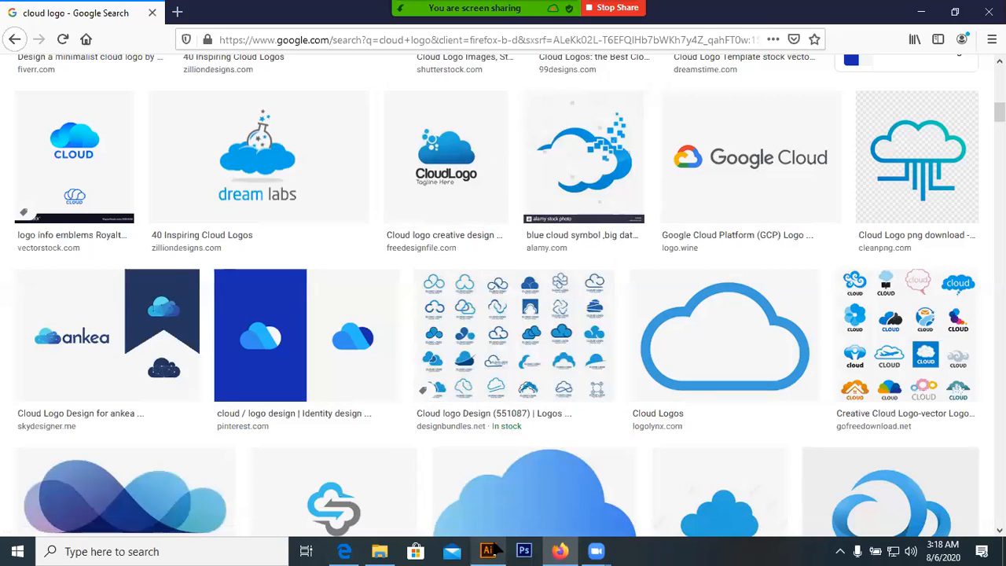
Switch to Illustrator and draw a small blue (0071BC) square rotated into a diamond above the medium blue cloud
{"action": "key", "text": "alt+Tab"}
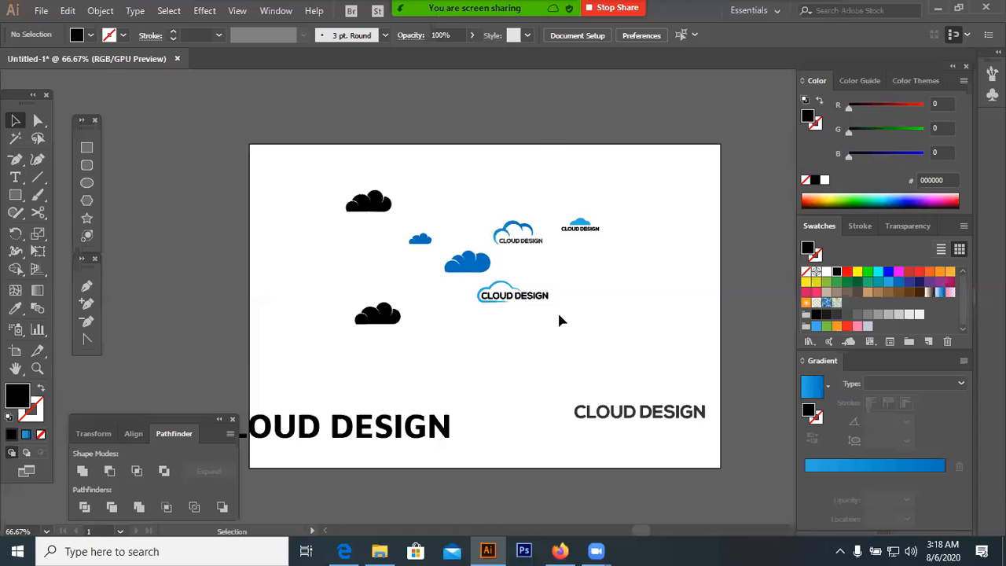
{"action": "key", "text": "ctrl+equal"}
{"action": "key", "text": "ctrl+equal"}
{"action": "key", "text": "ctrl+equal"}
{"action": "scroll", "coordinate": [622, 336], "scroll_direction": "up", "scroll_amount": 3}
{"action": "left_click_drag", "start_coordinate": [439, 314], "coordinate": [380, 336]}
{"action": "left_click", "coordinate": [506, 341]}
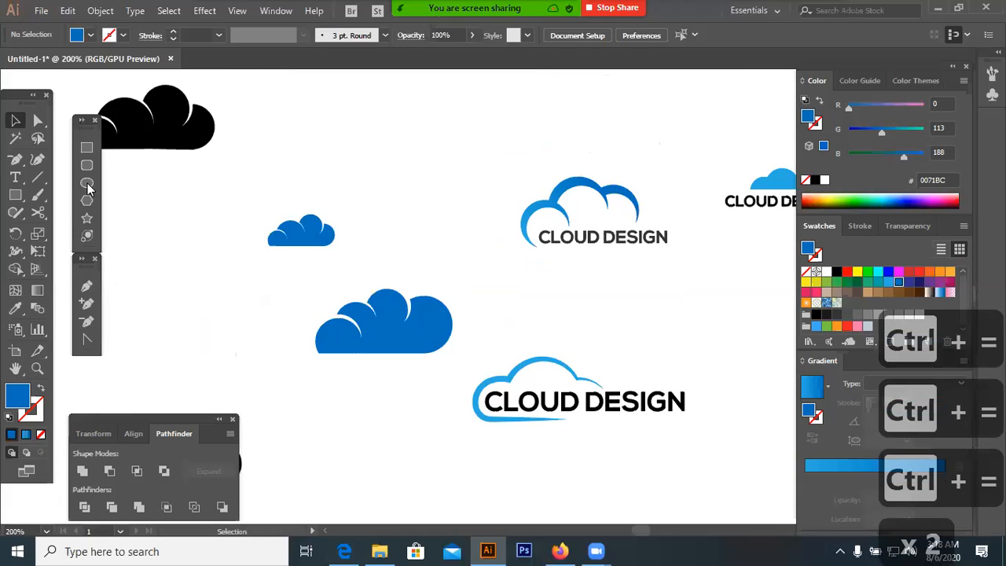
{"action": "left_click", "coordinate": [86, 147]}
{"action": "left_click_drag", "start_coordinate": [255, 296], "coordinate": [405, 232]}
{"action": "key", "text": "v"}
{"action": "left_click", "coordinate": [540, 332]}
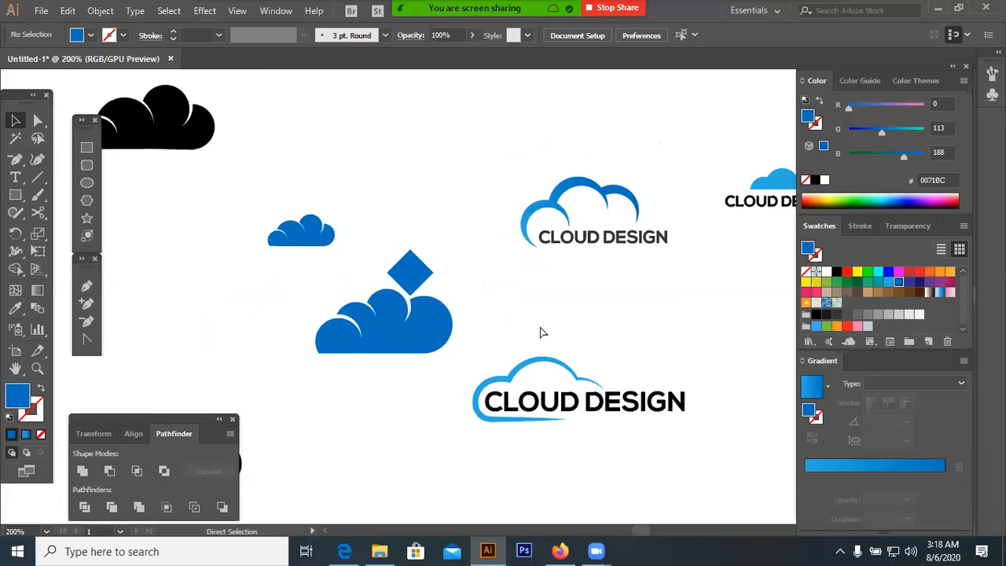
Move the small blue cloud upward, clear of the diamond and the medium cloud
{"action": "key", "text": "ctrl+plus"}
{"action": "left_click_drag", "start_coordinate": [289, 230], "coordinate": [348, 285]}
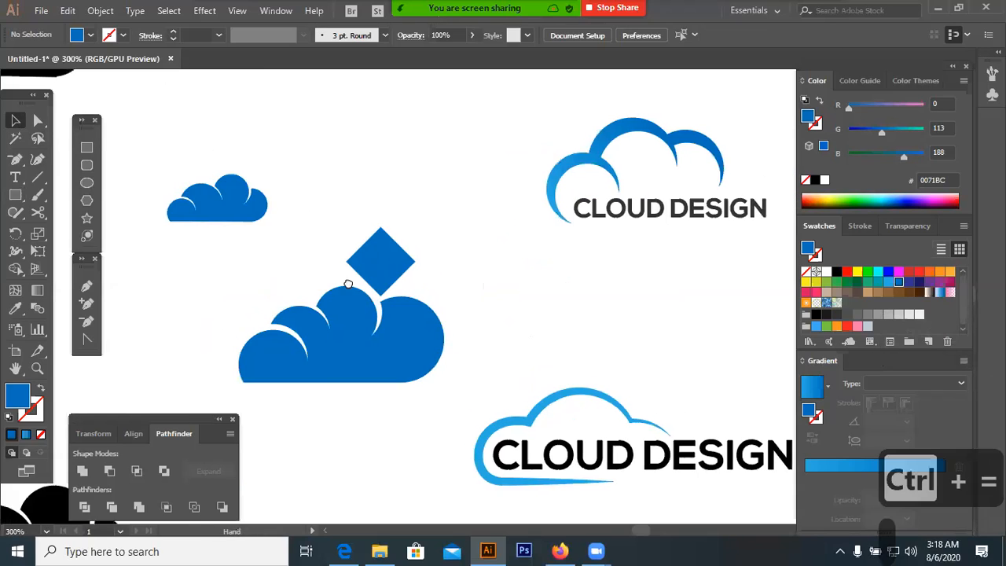
{"action": "left_click_drag", "start_coordinate": [288, 261], "coordinate": [278, 159]}
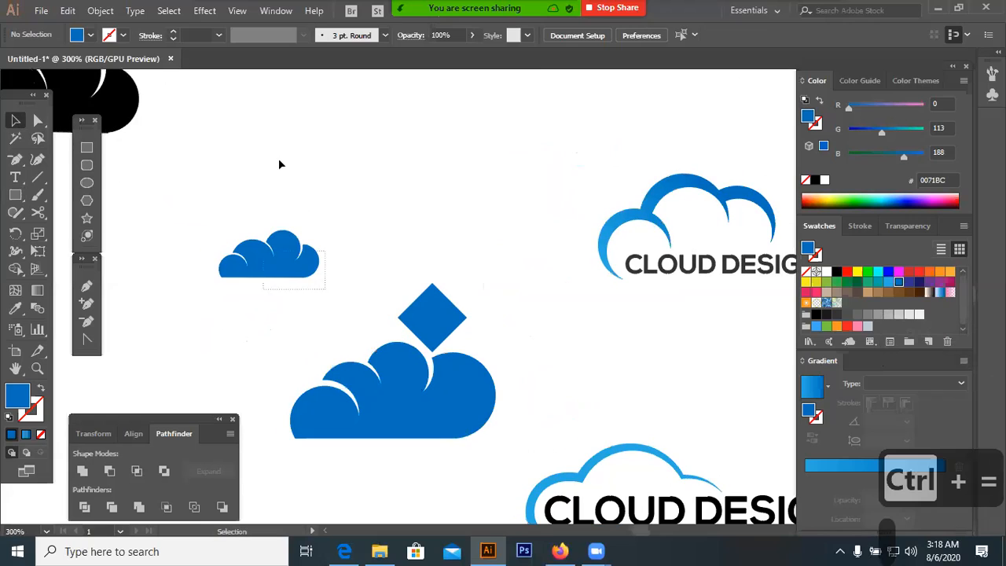
Duplicate the diamond twice above the medium cloud, scaling one copy slightly smaller and the other much smaller
{"action": "left_click", "coordinate": [450, 324]}
{"action": "left_click_drag", "start_coordinate": [452, 327], "coordinate": [408, 279]}
{"action": "left_click", "coordinate": [453, 318]}
{"action": "left_click", "coordinate": [506, 321]}
{"action": "left_click", "coordinate": [493, 294]}
{"action": "left_click_drag", "start_coordinate": [344, 262], "coordinate": [456, 297]}
{"action": "left_click", "coordinate": [475, 311]}
{"action": "left_click", "coordinate": [411, 294]}
{"action": "left_click", "coordinate": [475, 292]}
{"action": "left_click", "coordinate": [446, 315]}
{"action": "left_click_drag", "start_coordinate": [366, 275], "coordinate": [528, 325]}
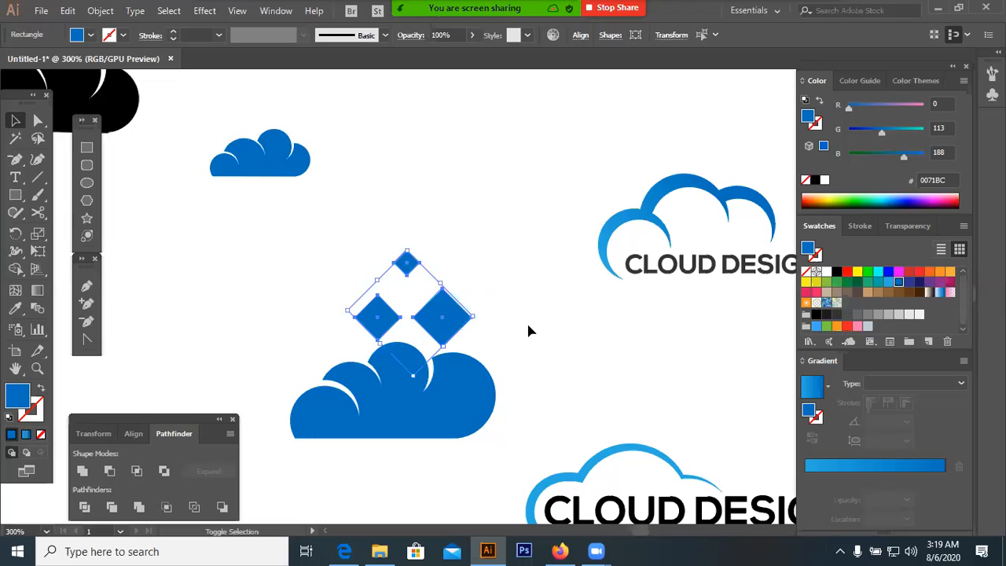
{"action": "left_click", "coordinate": [528, 326]}
Shrink the middle-sized diamond and place the smallest diamond directly above it
{"action": "left_click", "coordinate": [382, 325]}
{"action": "left_click_drag", "start_coordinate": [379, 340], "coordinate": [389, 318]}
{"action": "left_click", "coordinate": [348, 298]}
Scale down and rotate the three diamonds together, placing them as tilted squares just above the medium cloud
{"action": "left_click_drag", "start_coordinate": [404, 268], "coordinate": [487, 309]}
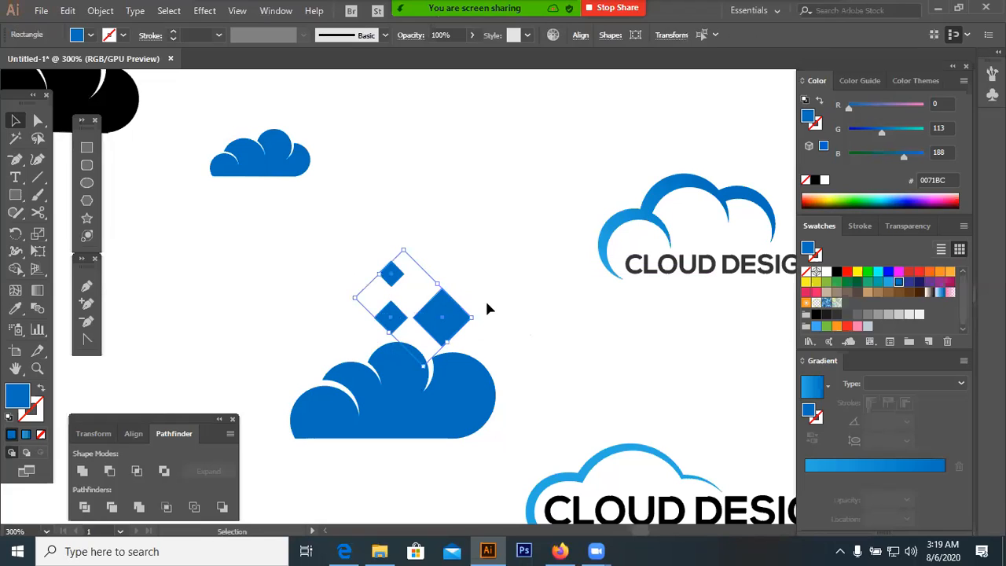
{"action": "left_click_drag", "start_coordinate": [429, 248], "coordinate": [485, 319]}
{"action": "left_click_drag", "start_coordinate": [440, 347], "coordinate": [498, 322]}
{"action": "left_click_drag", "start_coordinate": [512, 235], "coordinate": [472, 223]}
{"action": "left_click_drag", "start_coordinate": [502, 293], "coordinate": [448, 330]}
{"action": "left_click", "coordinate": [511, 323]}
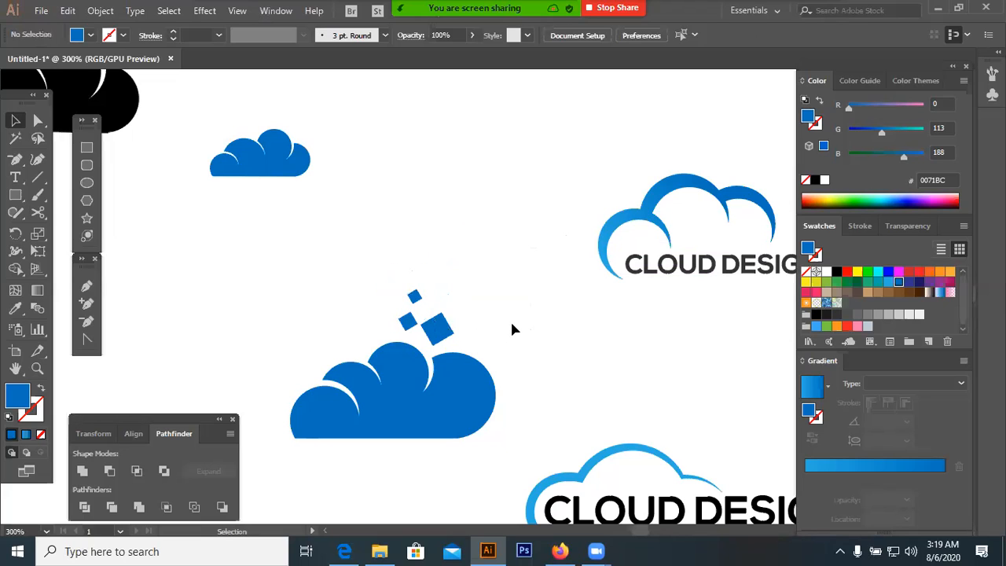
Scale the medium cloud and its three squares down together to about the size of the small cloud
{"action": "left_click_drag", "start_coordinate": [251, 258], "coordinate": [439, 399]}
{"action": "left_click", "coordinate": [525, 380]}
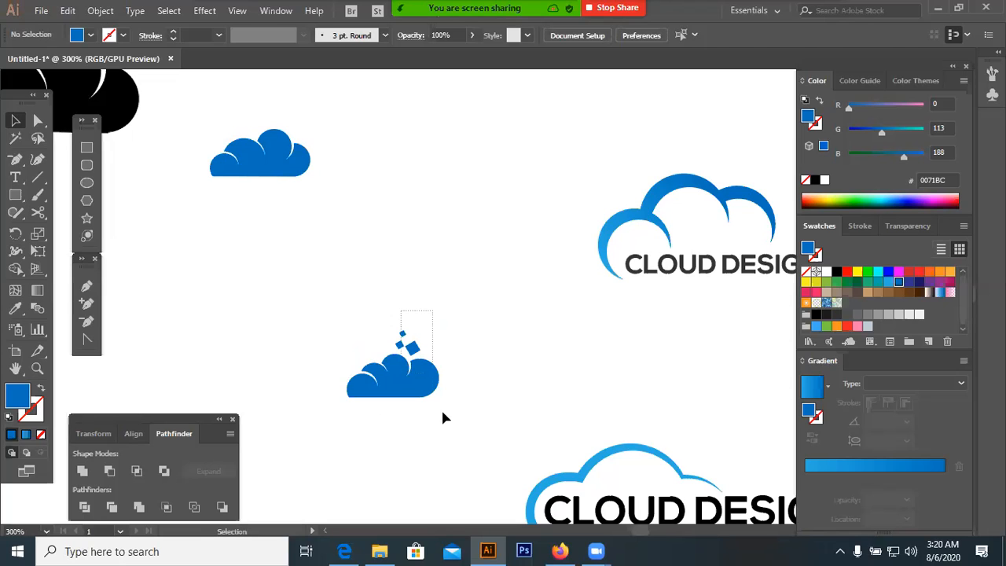
{"action": "left_click", "coordinate": [432, 391]}
{"action": "mouse_move", "coordinate": [439, 406]}
{"action": "left_mouse_down"}
{"action": "mouse_move", "coordinate": [464, 422]}
{"action": "mouse_move", "coordinate": [425, 406]}
{"action": "left_mouse_up"}
{"action": "left_click", "coordinate": [512, 408]}
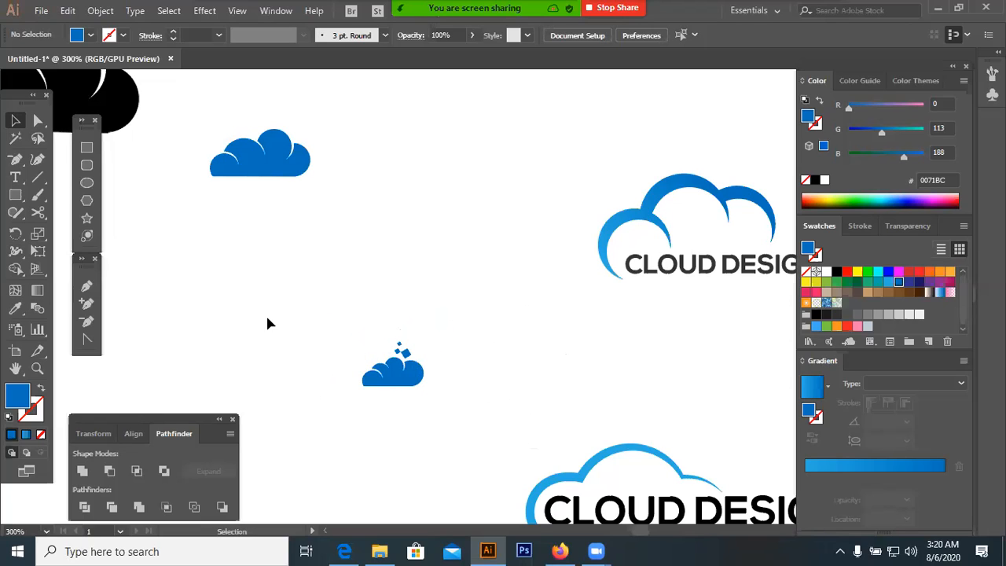
{"action": "left_click_drag", "start_coordinate": [449, 233], "coordinate": [433, 393]}
{"action": "left_click", "coordinate": [478, 388]}
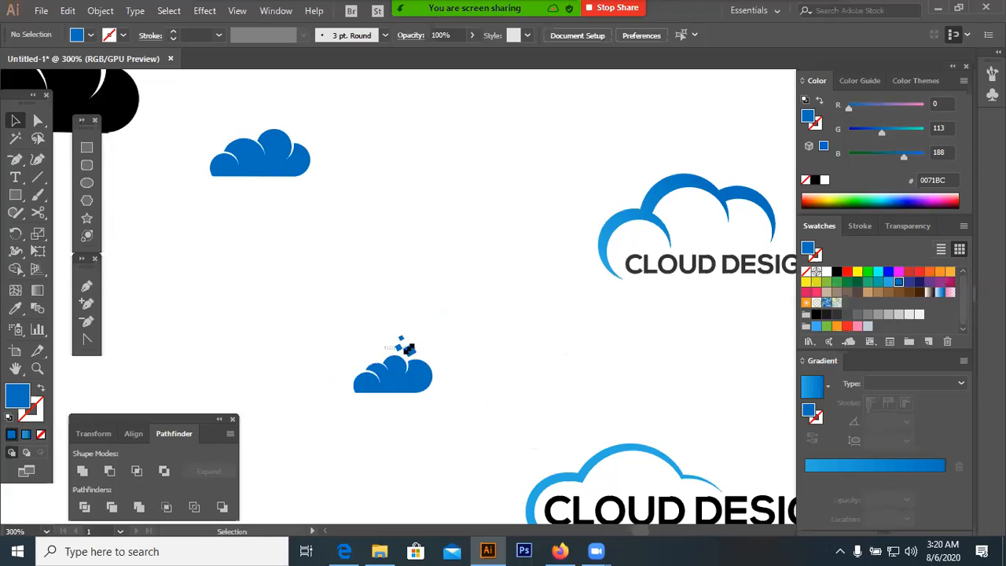
{"action": "left_click", "coordinate": [407, 347]}
{"action": "left_click_drag", "start_coordinate": [405, 353], "coordinate": [410, 371]}
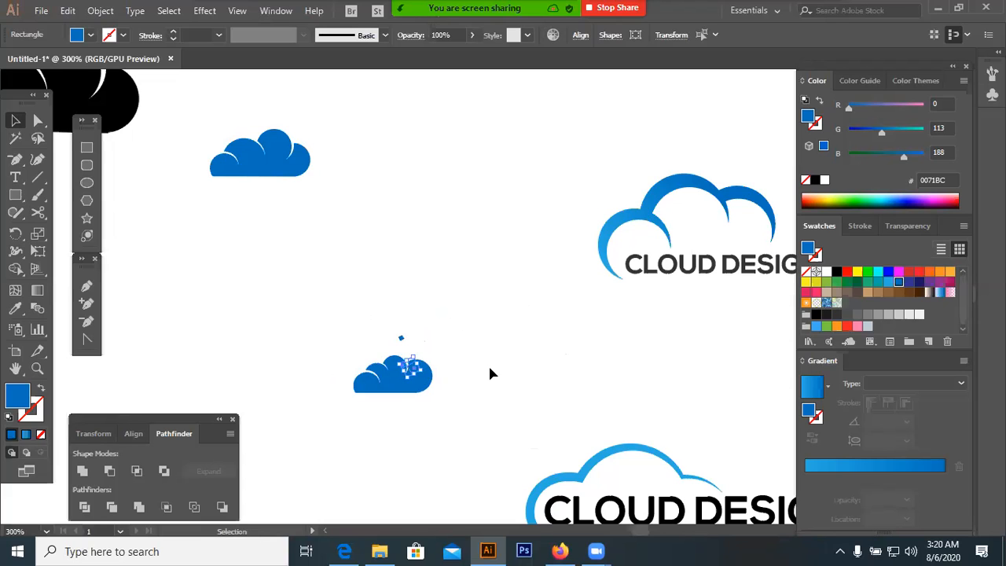
{"action": "key", "text": "ctrl+z"}
Duplicate the two larger tilted squares straight down so the copies lie over the cloud's right-hand lobes
{"action": "key", "text": "ctrl+minus"}
{"action": "key", "text": "ctrl+equal"}
{"action": "key", "text": "ctrl+equal"}
{"action": "key", "text": "ctrl+equal"}
{"action": "key", "text": "ctrl+equal"}
{"action": "key", "text": "ctrl+equal"}
{"action": "key", "text": "ctrl+equal"}
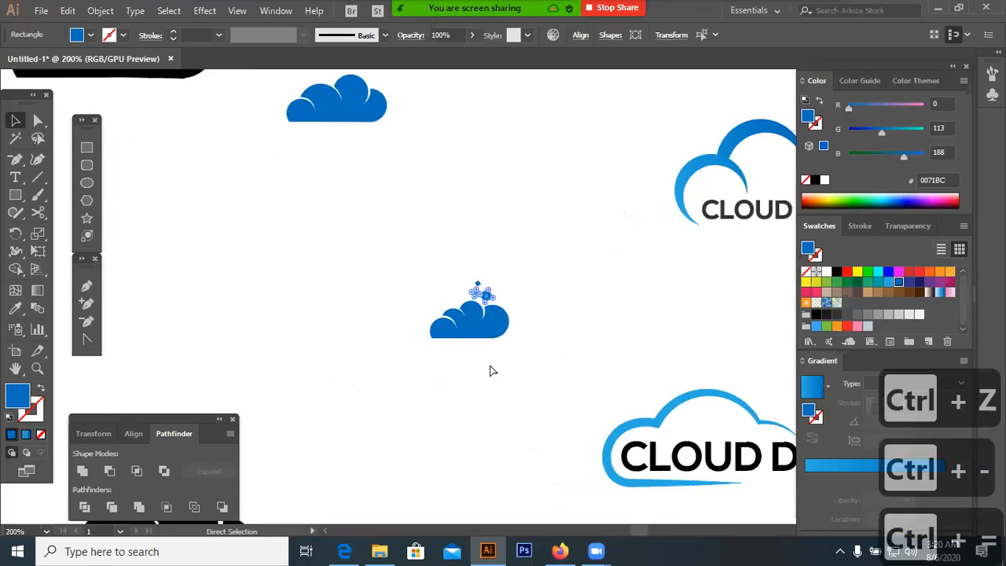
{"action": "left_click_drag", "start_coordinate": [497, 241], "coordinate": [511, 343]}
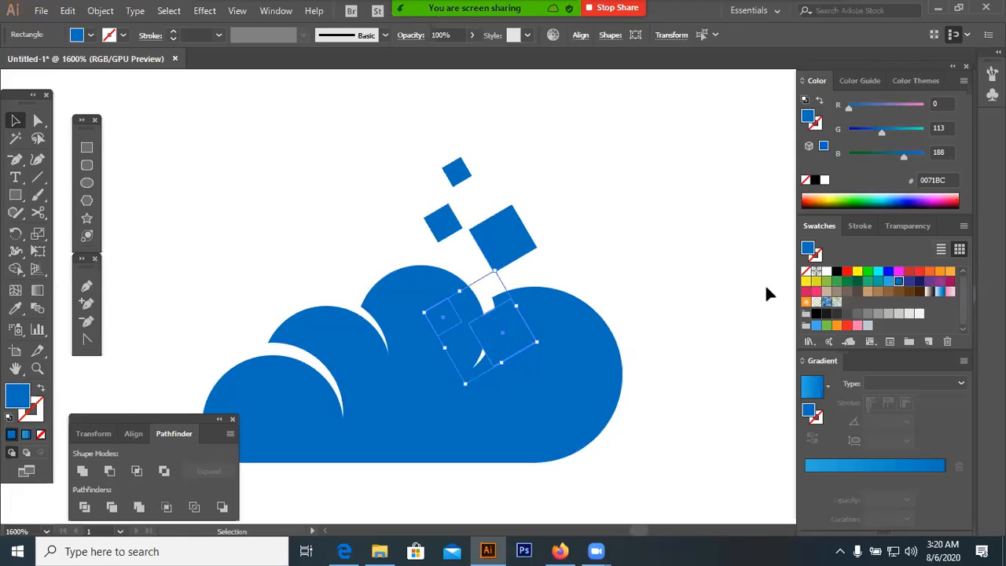
Copy the two squares lying on the cloud, paste them in back and give them a 2 pt black stroke
{"action": "left_click", "coordinate": [515, 351]}
{"action": "left_click", "coordinate": [452, 325], "text": "shift"}
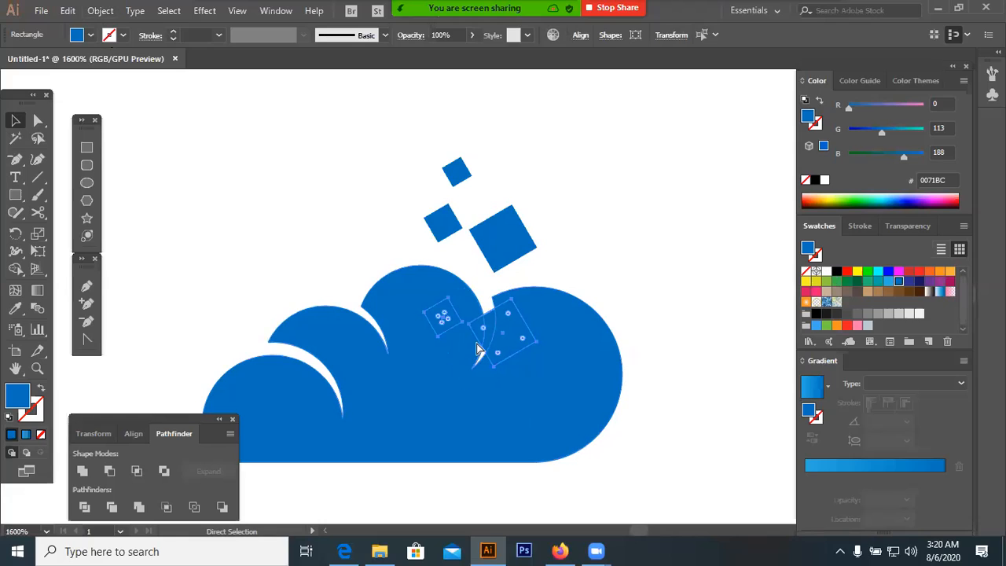
{"action": "key", "text": "ctrl+c"}
{"action": "key", "text": "ctrl+b"}
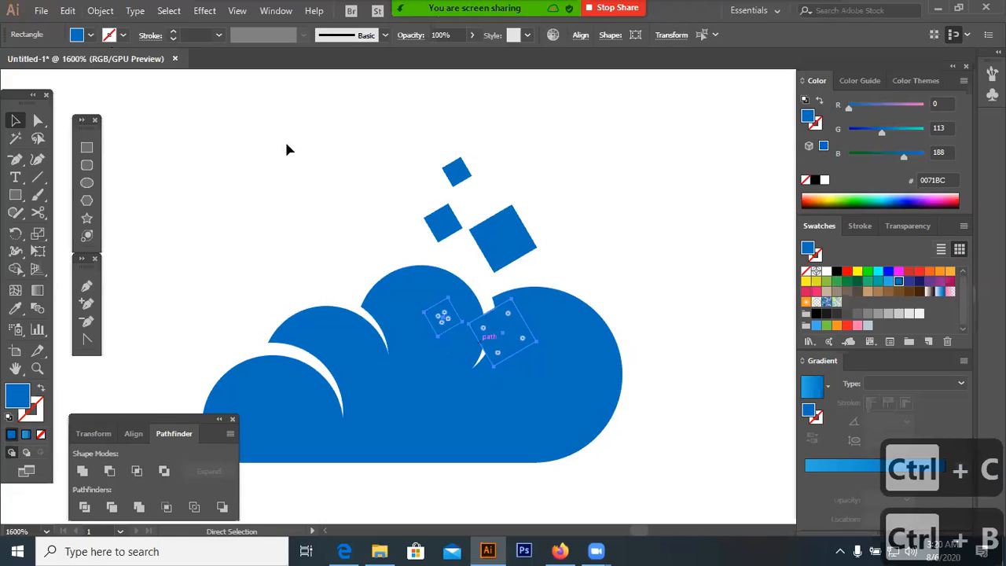
{"action": "left_click", "coordinate": [169, 33]}
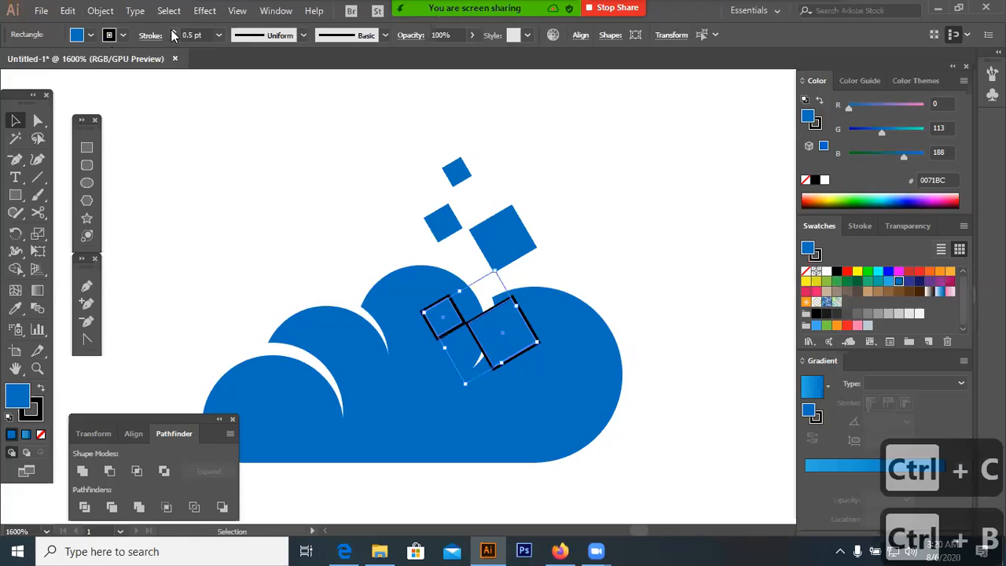
{"action": "left_click", "coordinate": [173, 31]}
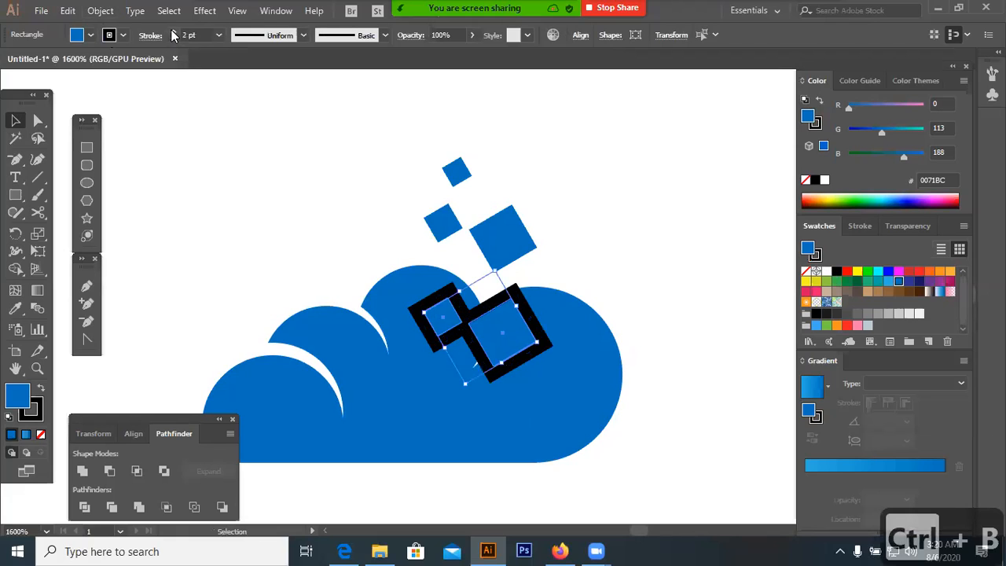
Expand the fill and stroke of the two squares and fill the resulting outlines with white
{"action": "left_click", "coordinate": [100, 12]}
{"action": "left_click", "coordinate": [157, 152]}
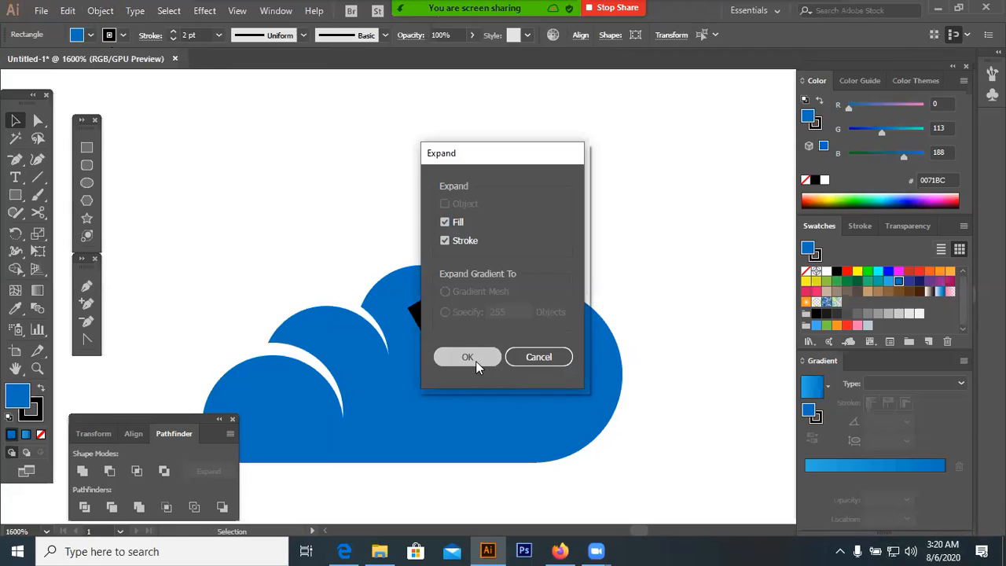
{"action": "left_click", "coordinate": [475, 362]}
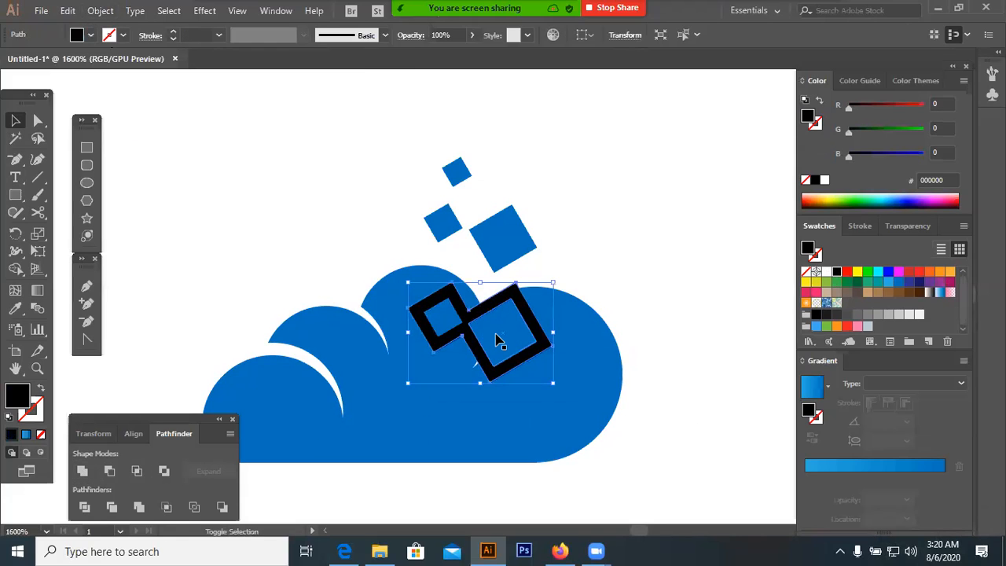
{"action": "left_click", "coordinate": [827, 272]}
{"action": "left_click", "coordinate": [727, 406]}
Scale the two white-outlined squares down slightly and move them onto the cloud's rightmost lobe
{"action": "left_click", "coordinate": [522, 341]}
{"action": "left_click", "coordinate": [443, 325], "text": "shift"}
{"action": "left_click_drag", "start_coordinate": [514, 353], "coordinate": [501, 337]}
{"action": "left_click", "coordinate": [661, 372]}
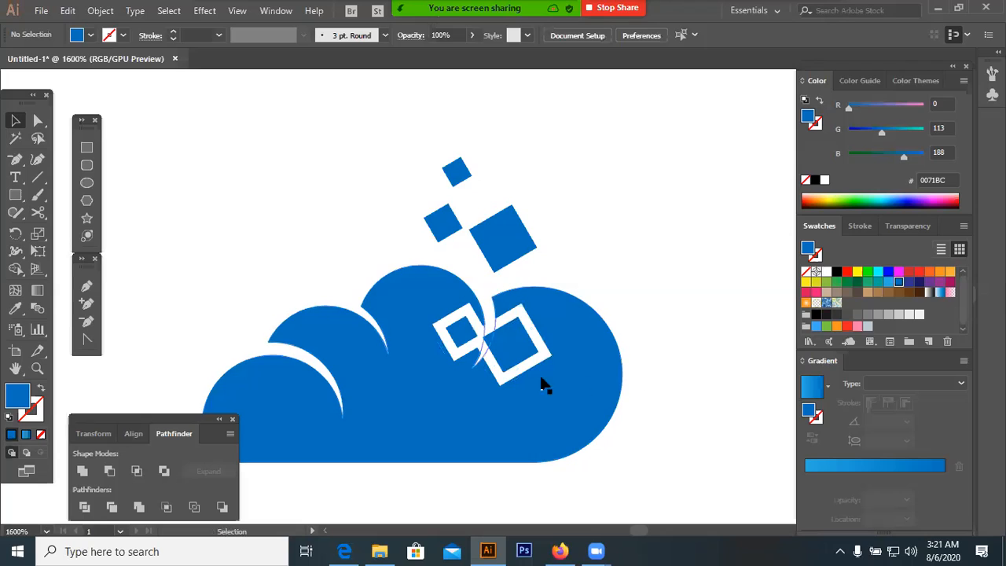
{"action": "left_click", "coordinate": [525, 374]}
{"action": "left_click_drag", "start_coordinate": [455, 338], "coordinate": [494, 349]}
{"action": "left_click", "coordinate": [658, 334]}
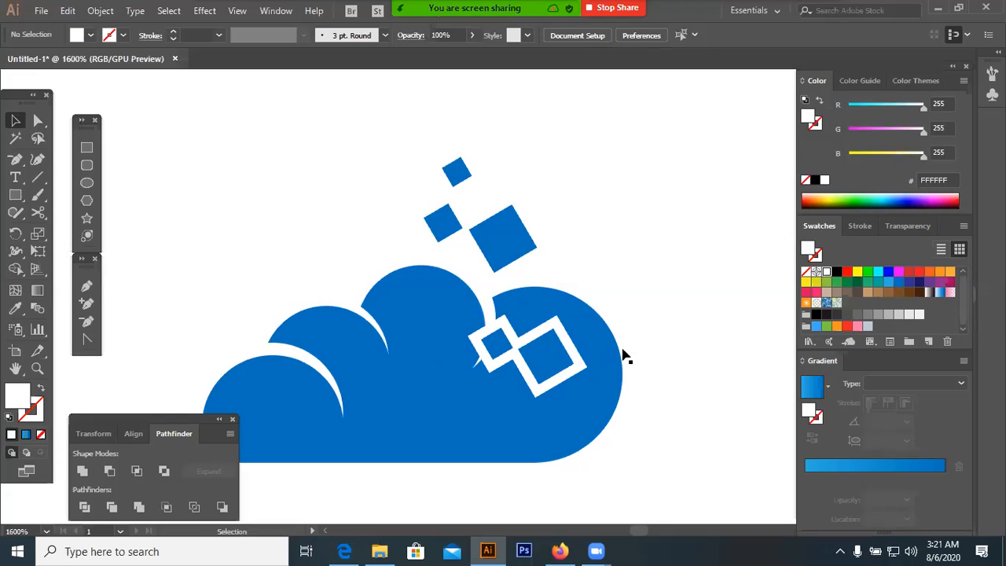
Scale the cloud and all its squares down to about a quarter of their size and move them to the right
{"action": "left_click_drag", "start_coordinate": [624, 309], "coordinate": [624, 309]}
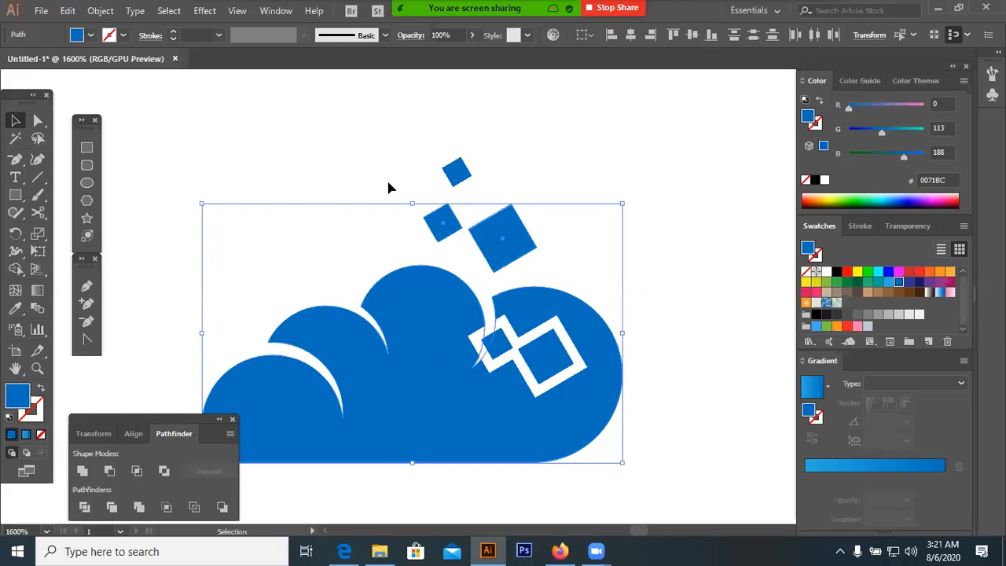
{"action": "key", "text": "ctrl+a"}
{"action": "left_click_drag", "start_coordinate": [621, 461], "coordinate": [472, 353]}
{"action": "left_click", "coordinate": [541, 401]}
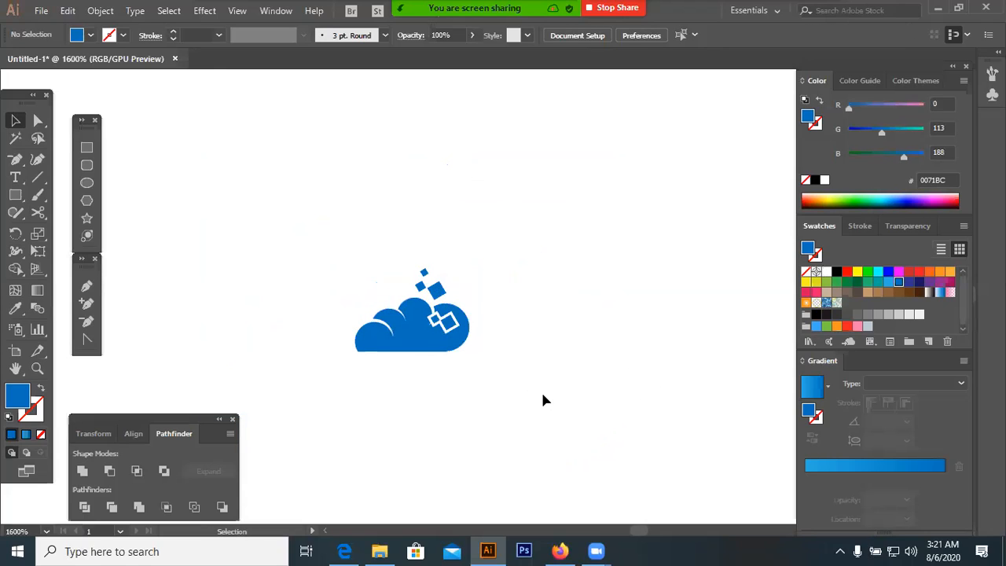
{"action": "left_click", "coordinate": [389, 349]}
{"action": "left_click", "coordinate": [474, 379]}
{"action": "left_click", "coordinate": [397, 348]}
{"action": "left_click_drag", "start_coordinate": [397, 349], "coordinate": [538, 361]}
{"action": "left_click", "coordinate": [341, 250]}
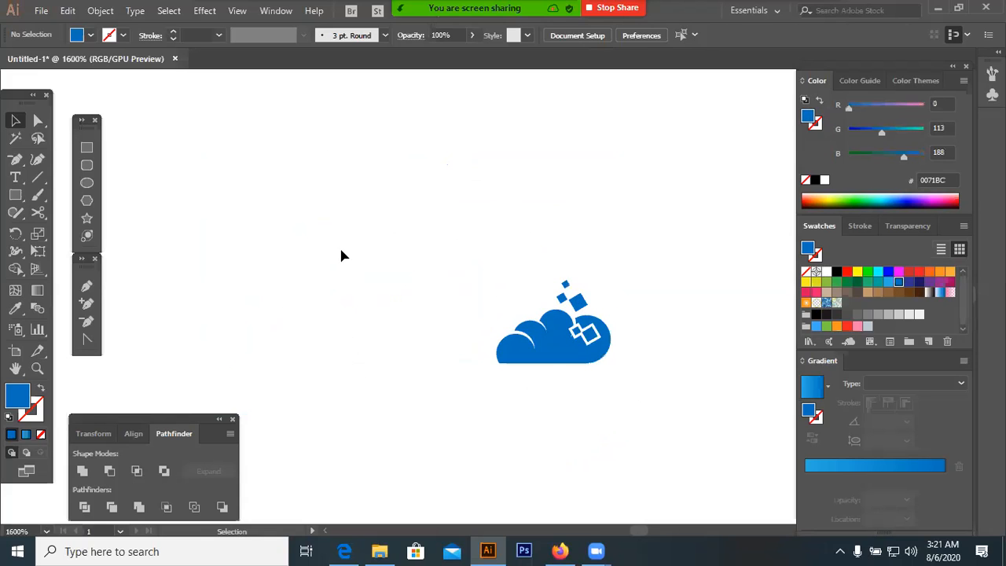
Duplicate the plain blue cloud into the empty space below the original
{"action": "key", "text": "ctrl+minus"}
{"action": "key", "text": "ctrl+minus"}
{"action": "key", "text": "ctrl+minus"}
{"action": "key", "text": "ctrl+minus"}
{"action": "key", "text": "ctrl+minus"}
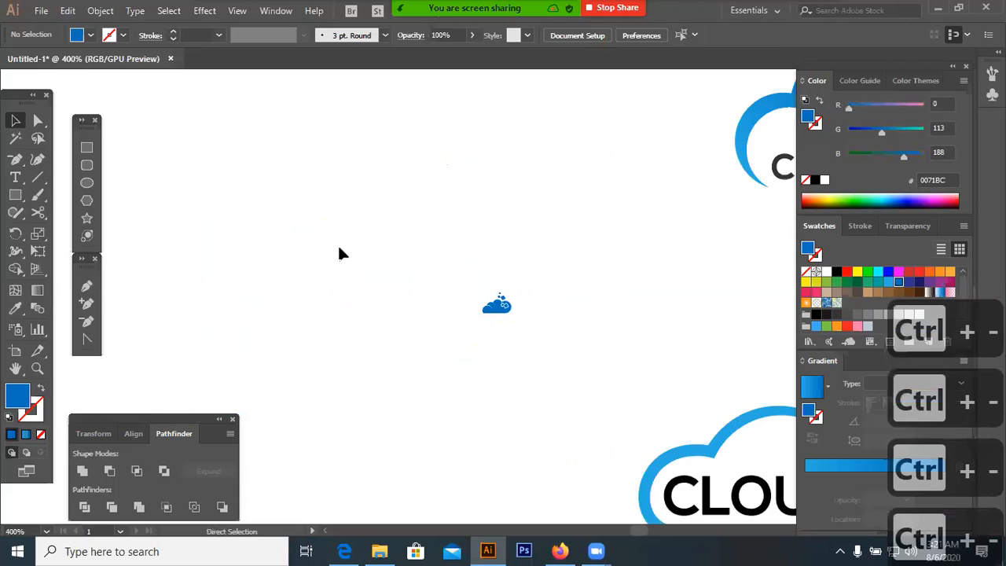
{"action": "left_click_drag", "start_coordinate": [446, 258], "coordinate": [523, 308]}
{"action": "left_click_drag", "start_coordinate": [435, 150], "coordinate": [392, 337]}
{"action": "left_click", "coordinate": [425, 400]}
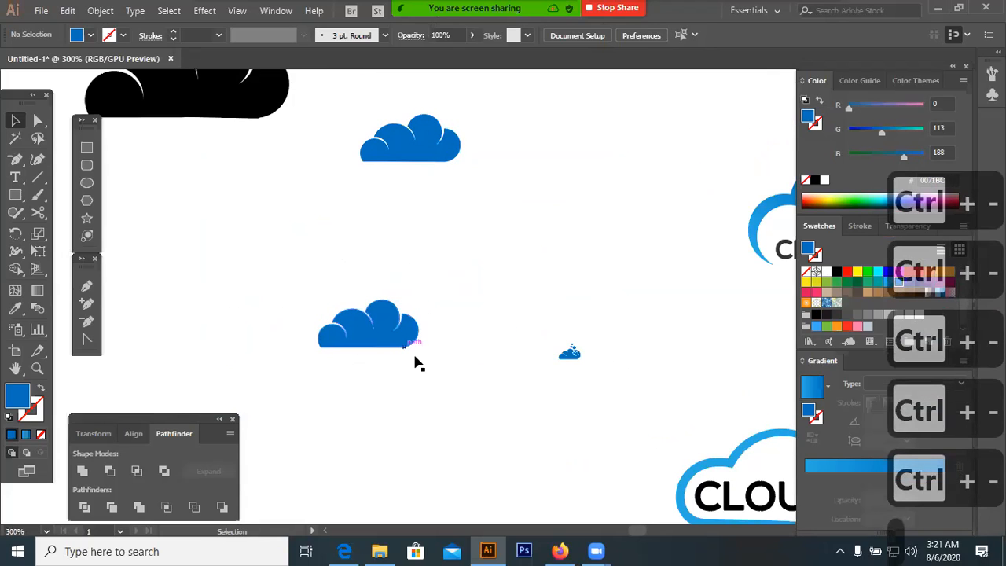
Draw a 6 px blue circle just above the right lobe of the duplicated cloud
{"action": "left_click", "coordinate": [86, 184]}
{"action": "left_click_drag", "start_coordinate": [409, 313], "coordinate": [411, 314]}
{"action": "key", "text": "v"}
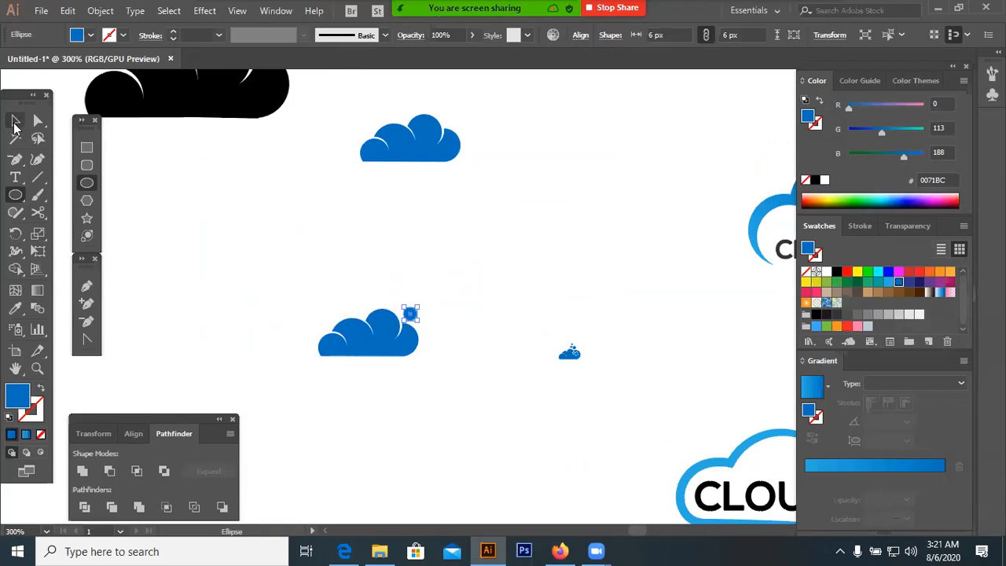
{"action": "left_click", "coordinate": [485, 329]}
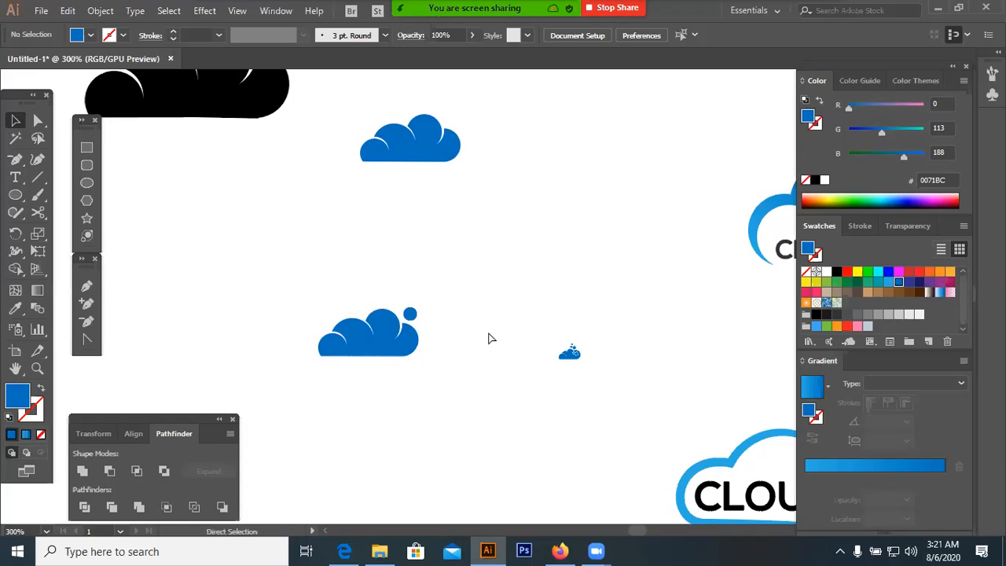
Duplicate the circle three times above the cloud, scaling two copies to 4 px and the rightmost one to 2 px
{"action": "key", "text": "ctrl+equal"}
{"action": "key", "text": "ctrl+equal"}
{"action": "left_click_drag", "start_coordinate": [461, 331], "coordinate": [574, 311]}
{"action": "left_click_drag", "start_coordinate": [473, 301], "coordinate": [505, 284]}
{"action": "left_click", "coordinate": [527, 292]}
{"action": "left_click", "coordinate": [525, 291]}
{"action": "left_click", "coordinate": [525, 292]}
{"action": "left_click", "coordinate": [527, 301]}
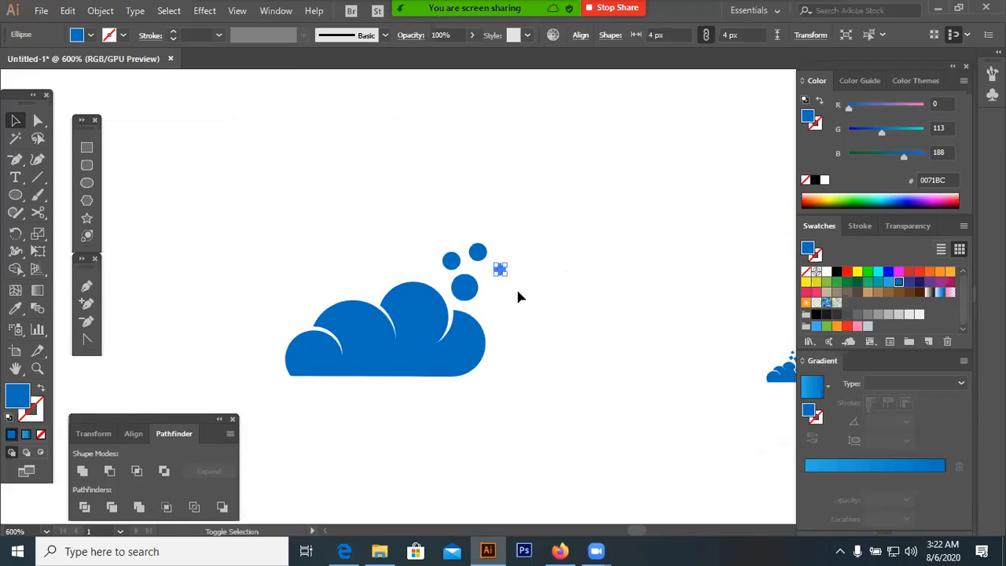
{"action": "left_click", "coordinate": [539, 311]}
Try the topmost circle at 2 px and scale it back to 4 px
{"action": "key", "text": "ctrl+equal"}
{"action": "key", "text": "ctrl+equal"}
{"action": "key", "text": "ctrl+equal"}
{"action": "key", "text": "ctrl+equal"}
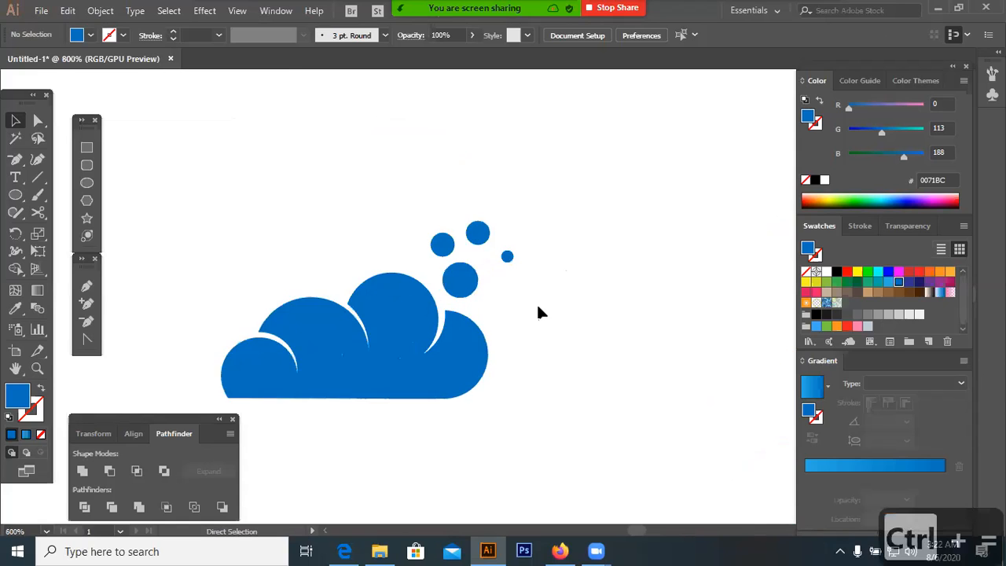
{"action": "scroll", "coordinate": [583, 422], "scroll_direction": "up", "scroll_amount": 3}
{"action": "left_click", "coordinate": [487, 292]}
{"action": "left_click_drag", "start_coordinate": [519, 322], "coordinate": [522, 338], "text": "alt+shift"}
{"action": "left_click", "coordinate": [514, 306]}
{"action": "left_click", "coordinate": [508, 296]}
{"action": "left_click_drag", "start_coordinate": [514, 303], "coordinate": [525, 313], "text": "alt+shift"}
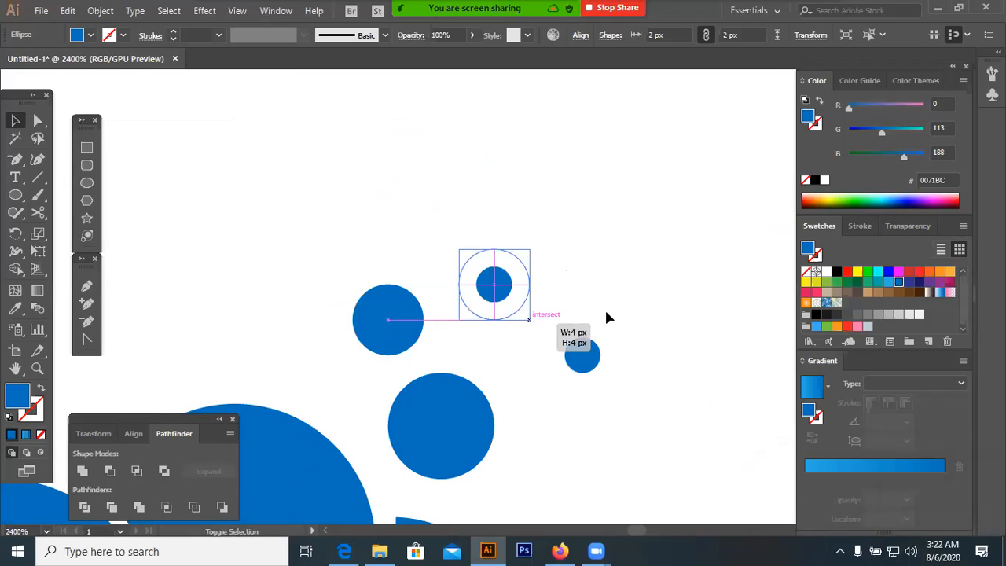
{"action": "left_click_drag", "start_coordinate": [606, 313], "coordinate": [604, 348], "text": "alt+shift"}
{"action": "left_click", "coordinate": [605, 348]}
{"action": "left_click", "coordinate": [502, 288]}
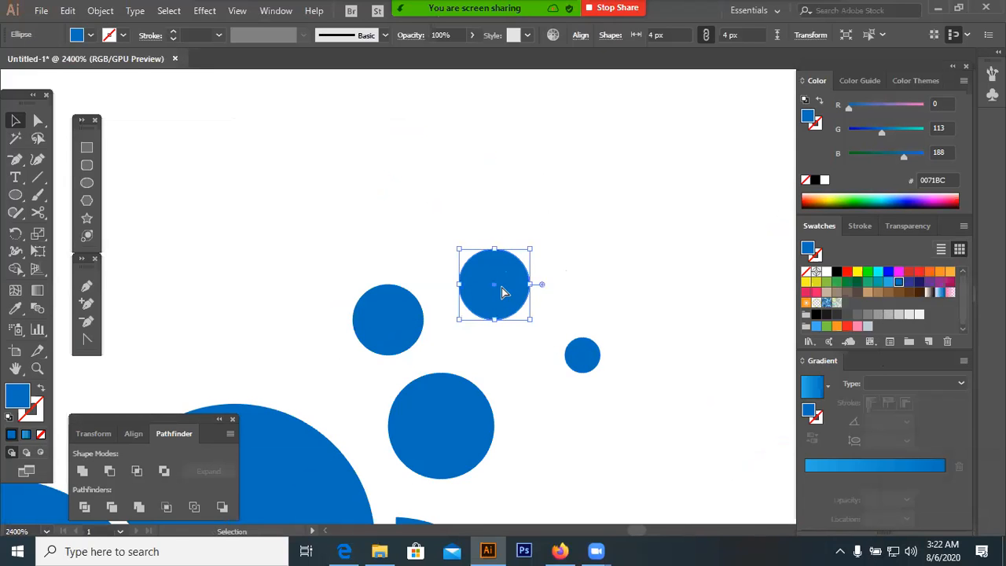
Move both black clouds and the plain small blue cloud away to the right, clearing space around the circle version
{"action": "key", "text": "ctrl+minus"}
{"action": "key", "text": "ctrl+minus"}
{"action": "key", "text": "ctrl+minus"}
{"action": "key", "text": "ctrl+minus"}
{"action": "key", "text": "ctrl+minus"}
{"action": "key", "text": "ctrl+minus"}
{"action": "key", "text": "ctrl+minus"}
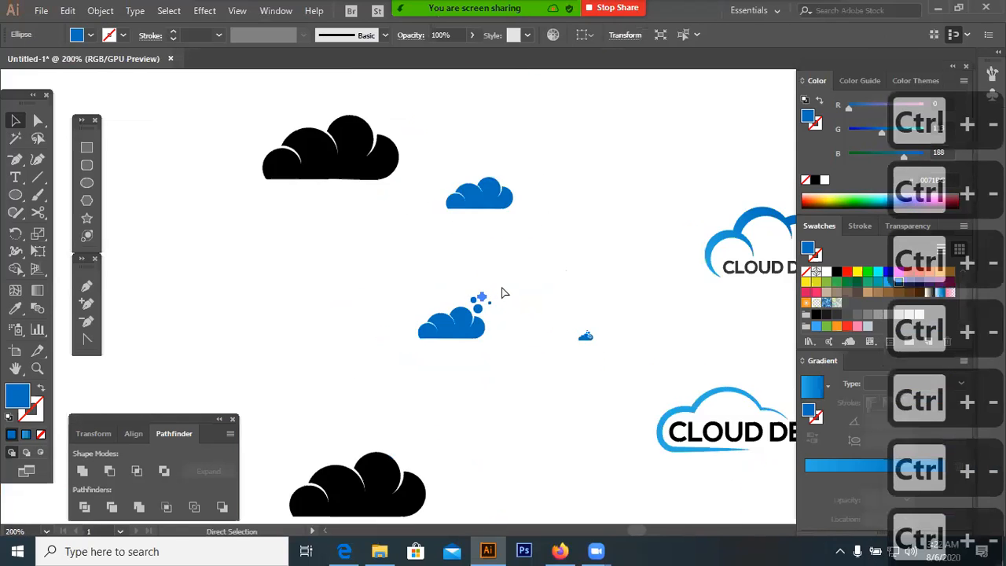
{"action": "key", "text": "ctrl+minus"}
{"action": "left_click", "coordinate": [505, 283]}
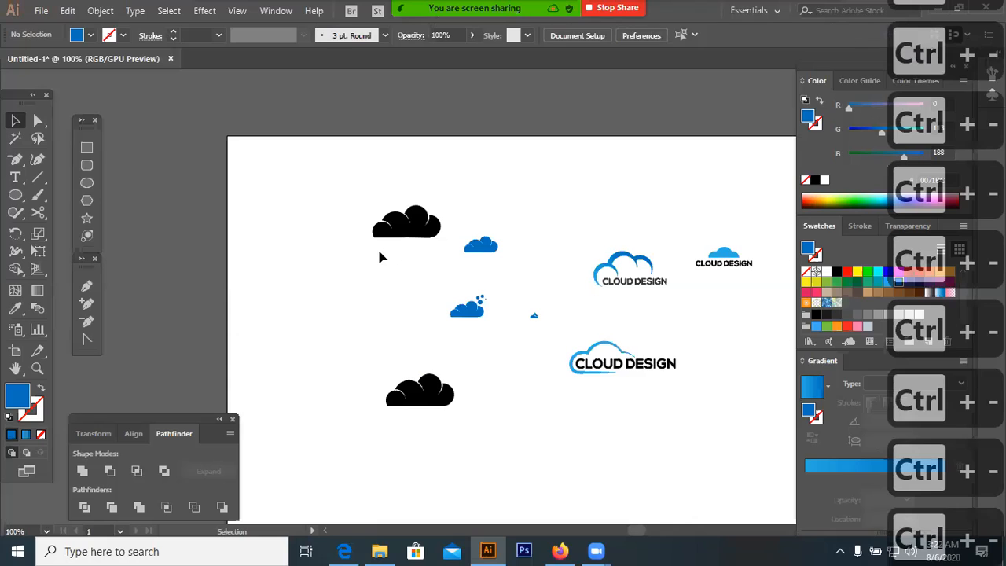
{"action": "left_click_drag", "start_coordinate": [380, 257], "coordinate": [676, 152]}
{"action": "left_click_drag", "start_coordinate": [432, 397], "coordinate": [645, 489]}
Select the cloud with its four circles and enlarge them together to more than four times their size
{"action": "left_click_drag", "start_coordinate": [510, 276], "coordinate": [430, 347]}
{"action": "left_click_drag", "start_coordinate": [487, 318], "coordinate": [567, 387]}
{"action": "left_click_drag", "start_coordinate": [505, 336], "coordinate": [531, 360]}
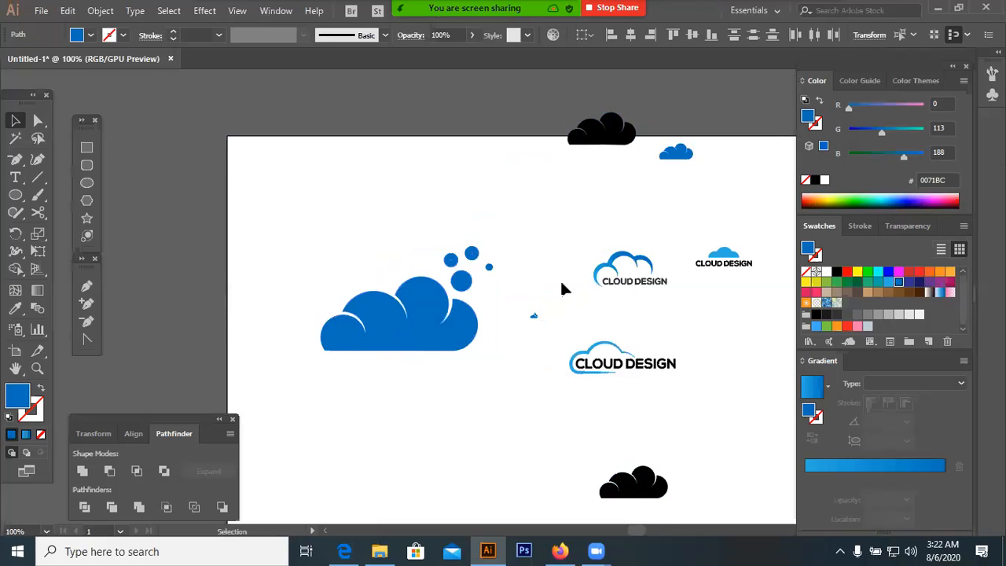
Group the tiny cloud with squares, enlarge it and place it beside the small blue cloud in the artboard's upper-right area
{"action": "left_click", "coordinate": [535, 316]}
{"action": "right_click", "coordinate": [534, 322]}
{"action": "left_click", "coordinate": [567, 117]}
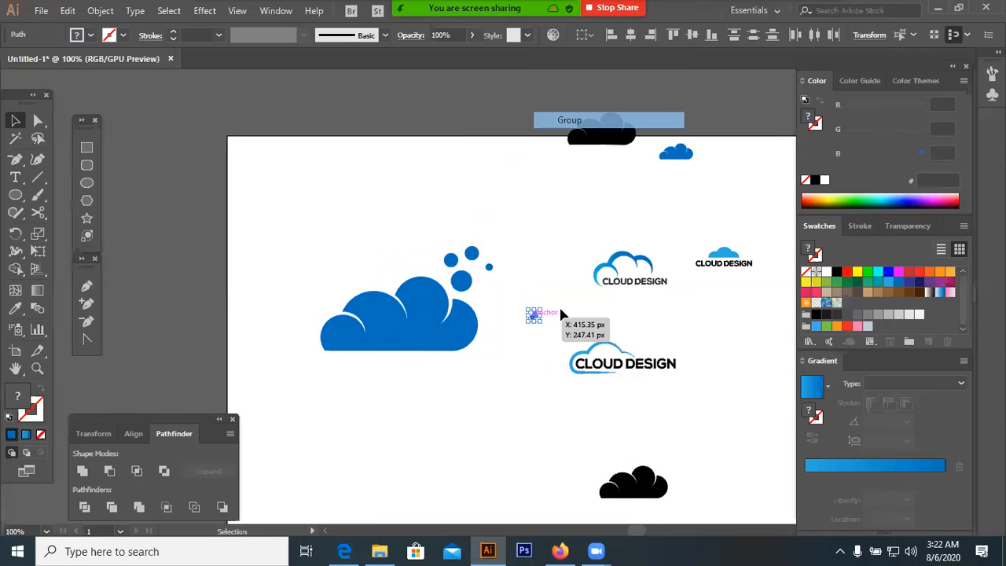
{"action": "left_click", "coordinate": [537, 319]}
{"action": "left_click", "coordinate": [535, 317]}
{"action": "mouse_move", "coordinate": [539, 321]}
{"action": "left_mouse_down"}
{"action": "mouse_move", "coordinate": [557, 342]}
{"action": "mouse_move", "coordinate": [555, 331]}
{"action": "left_mouse_up"}
{"action": "left_click_drag", "start_coordinate": [540, 314], "coordinate": [739, 164]}
Move the cloud with four circles left and enlarge the whole icon further
{"action": "left_click_drag", "start_coordinate": [408, 346], "coordinate": [356, 362]}
{"action": "left_click_drag", "start_coordinate": [441, 314], "coordinate": [566, 370]}
{"action": "left_click", "coordinate": [541, 363]}
Shrink the topmost circle to about two thirds of its size and move it down slightly
{"action": "key", "text": "ctrl+equal"}
{"action": "key", "text": "ctrl+equal"}
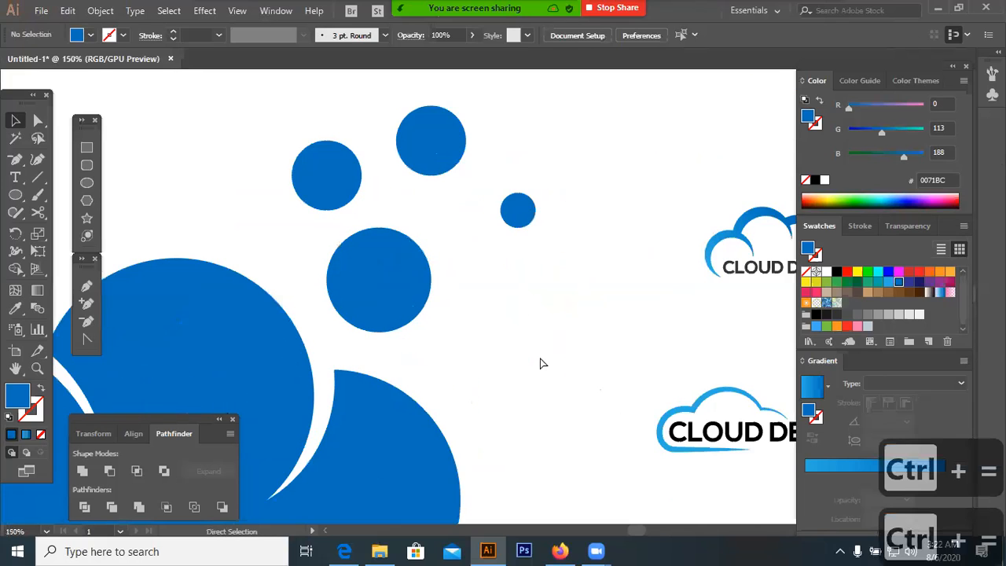
{"action": "key", "text": "ctrl+equal"}
{"action": "scroll", "coordinate": [487, 356], "scroll_direction": "up", "scroll_amount": 3}
{"action": "left_click", "coordinate": [429, 206]}
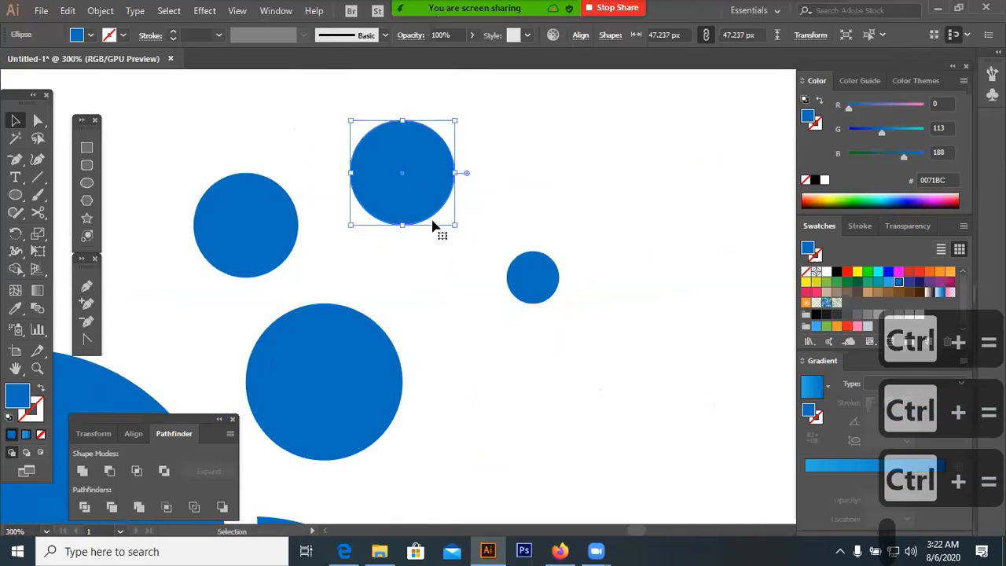
{"action": "left_click_drag", "start_coordinate": [451, 222], "coordinate": [437, 227]}
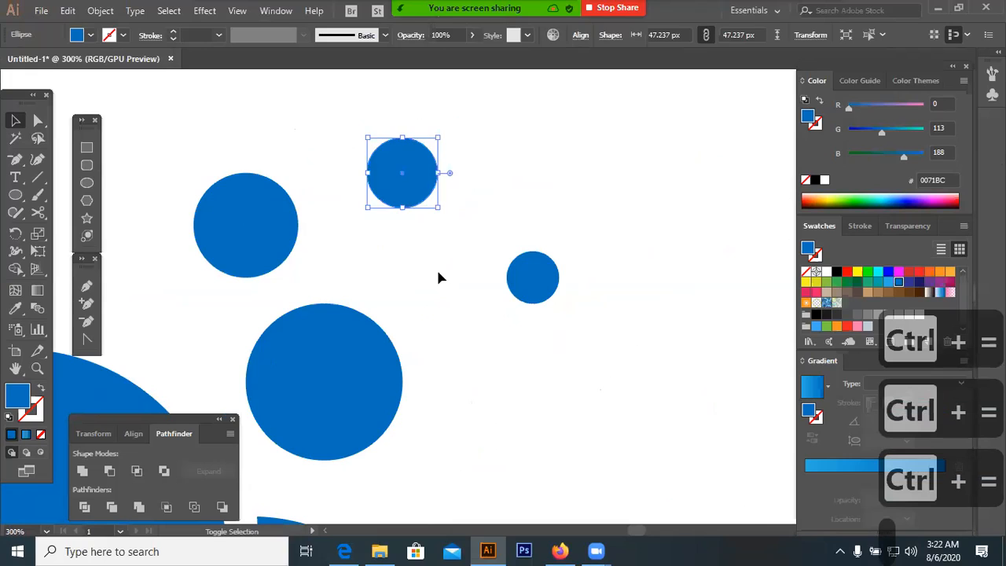
{"action": "left_click", "coordinate": [437, 268]}
{"action": "left_click_drag", "start_coordinate": [407, 183], "coordinate": [409, 196]}
{"action": "left_click", "coordinate": [442, 244]}
Shrink the rightmost circle to about 19.6 px and move it closer to the other circles
{"action": "left_click", "coordinate": [548, 285]}
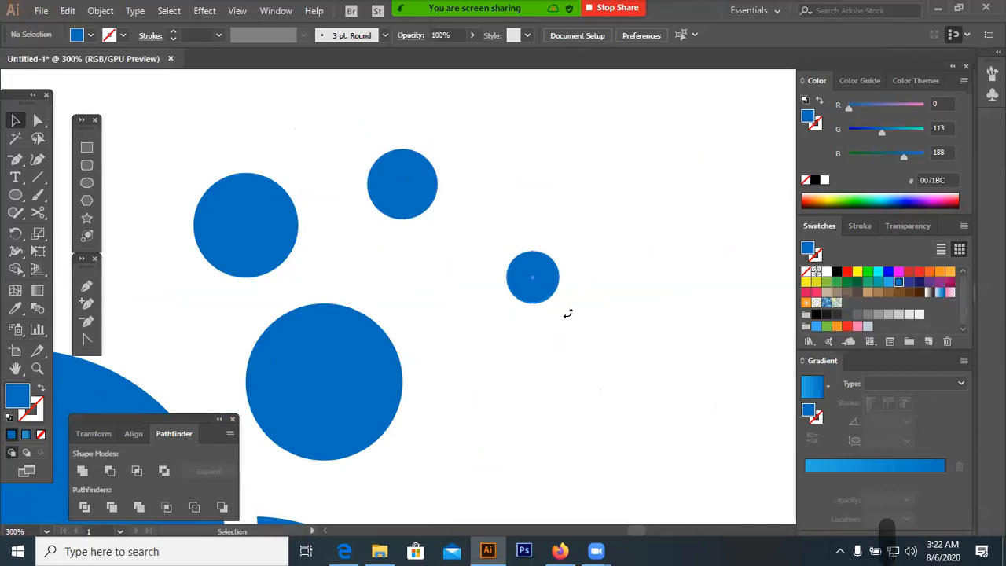
{"action": "left_click_drag", "start_coordinate": [560, 304], "coordinate": [560, 324]}
{"action": "left_click", "coordinate": [560, 323]}
{"action": "mouse_move", "coordinate": [513, 277]}
{"action": "left_mouse_down"}
{"action": "mouse_move", "coordinate": [483, 283]}
{"action": "mouse_move", "coordinate": [529, 276]}
{"action": "left_mouse_up"}
{"action": "left_click", "coordinate": [584, 323]}
{"action": "left_click", "coordinate": [551, 357]}
Fill the largest circle above the cloud with dark grey (333333)
{"action": "key", "text": "ctrl+minus"}
{"action": "key", "text": "ctrl+minus"}
{"action": "key", "text": "ctrl+minus"}
{"action": "key", "text": "ctrl+minus"}
{"action": "key", "text": "ctrl+minus"}
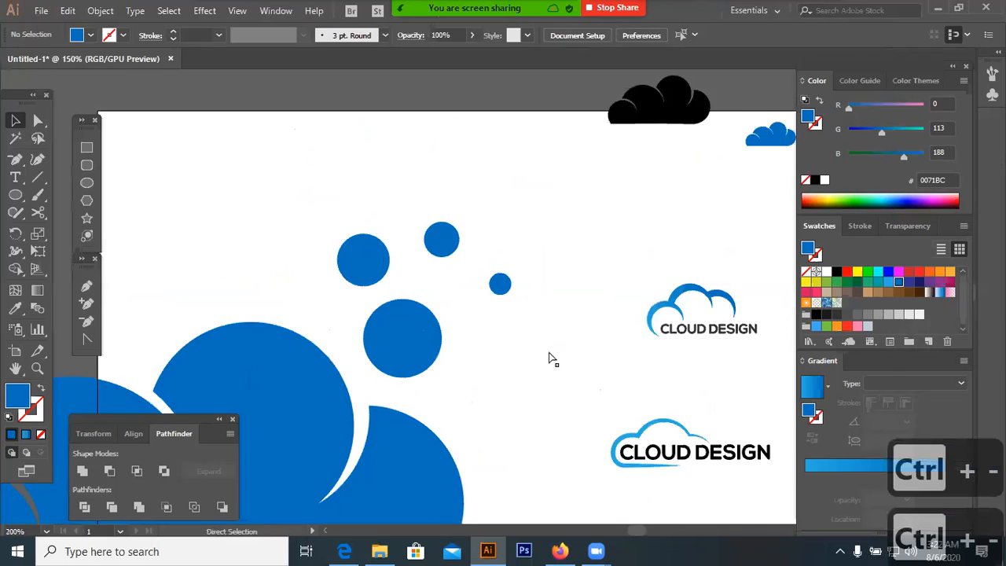
{"action": "left_click", "coordinate": [442, 286]}
{"action": "left_click", "coordinate": [474, 329]}
{"action": "left_click", "coordinate": [460, 360]}
{"action": "left_click", "coordinate": [512, 348]}
{"action": "left_click", "coordinate": [442, 284]}
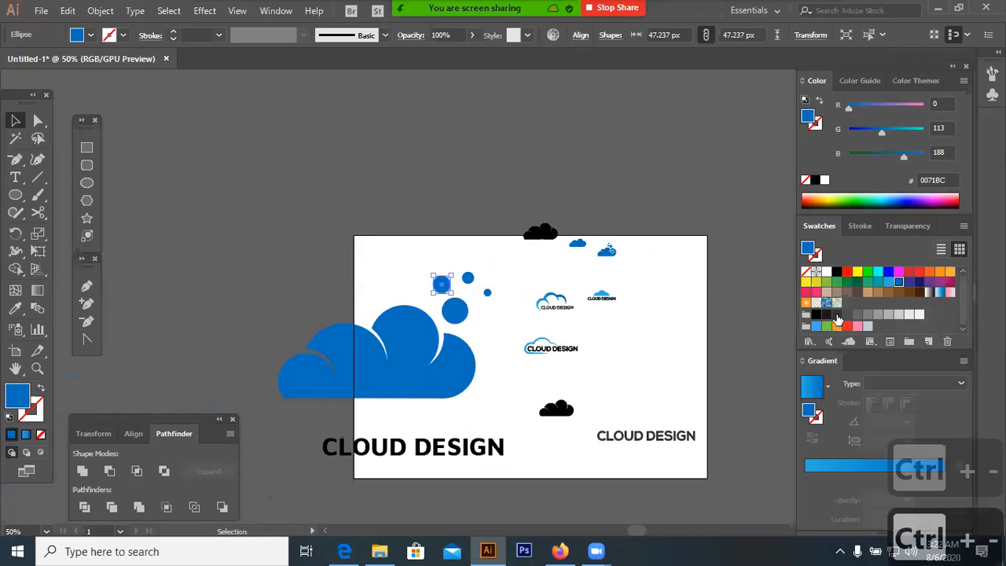
{"action": "left_click", "coordinate": [458, 312]}
{"action": "left_click", "coordinate": [837, 314]}
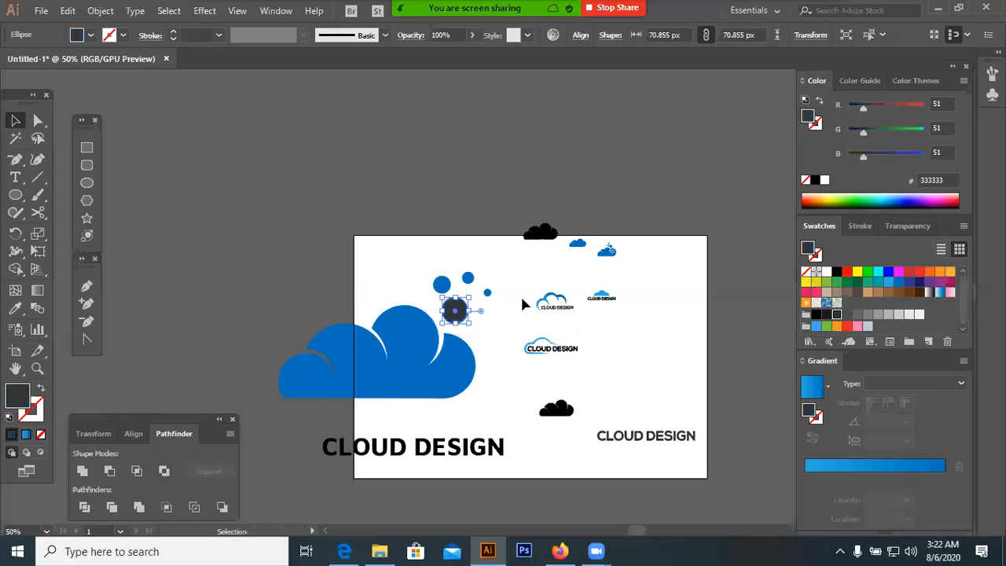
Fill the smallest circle above the cloud with dark grey (333333)
{"action": "left_click", "coordinate": [487, 293]}
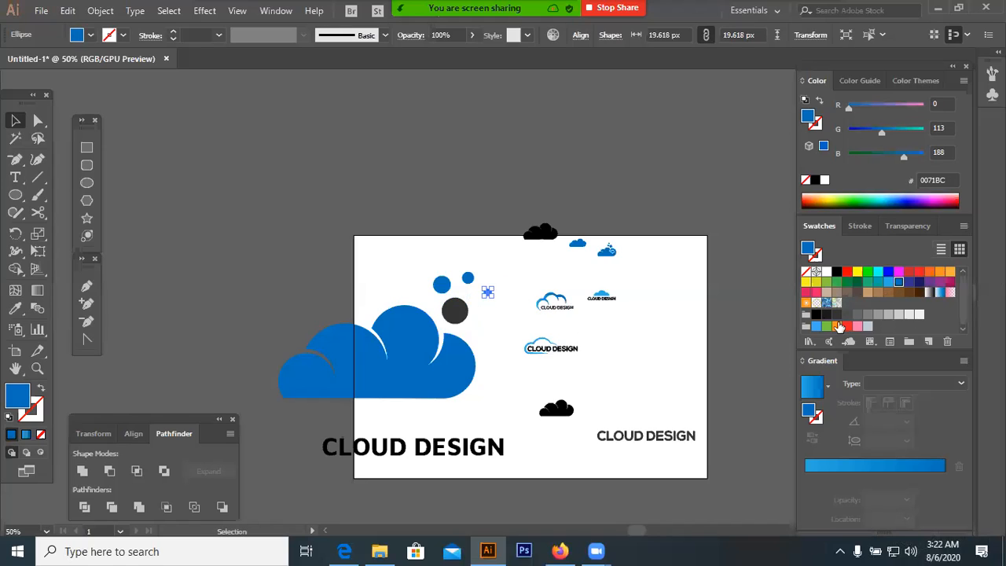
{"action": "left_click", "coordinate": [836, 315]}
{"action": "left_click", "coordinate": [503, 384]}
Shrink the whole blue cloud icon with its four circles in two passes to a small logo size
{"action": "left_click_drag", "start_coordinate": [390, 251], "coordinate": [453, 317]}
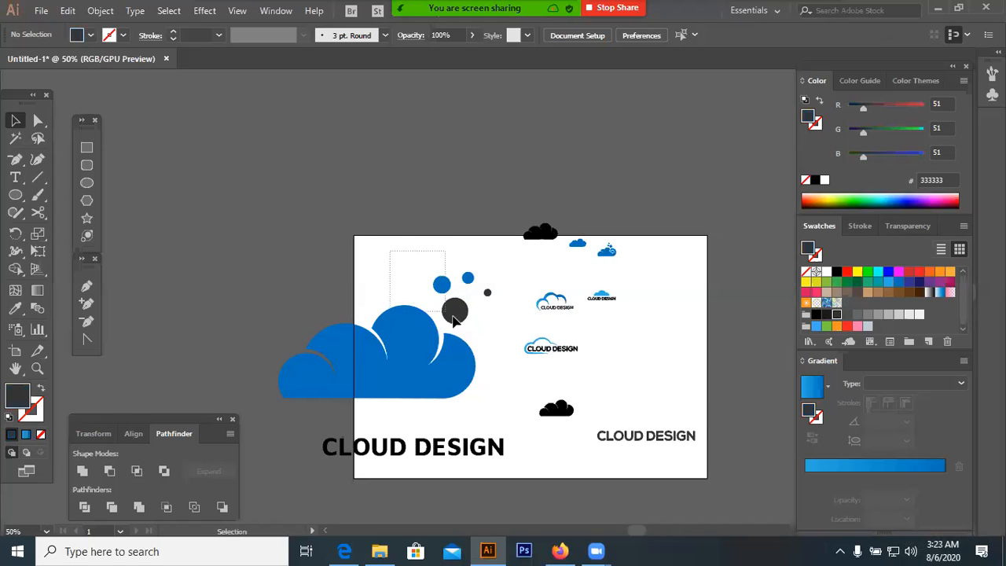
{"action": "left_click_drag", "start_coordinate": [494, 365], "coordinate": [451, 324]}
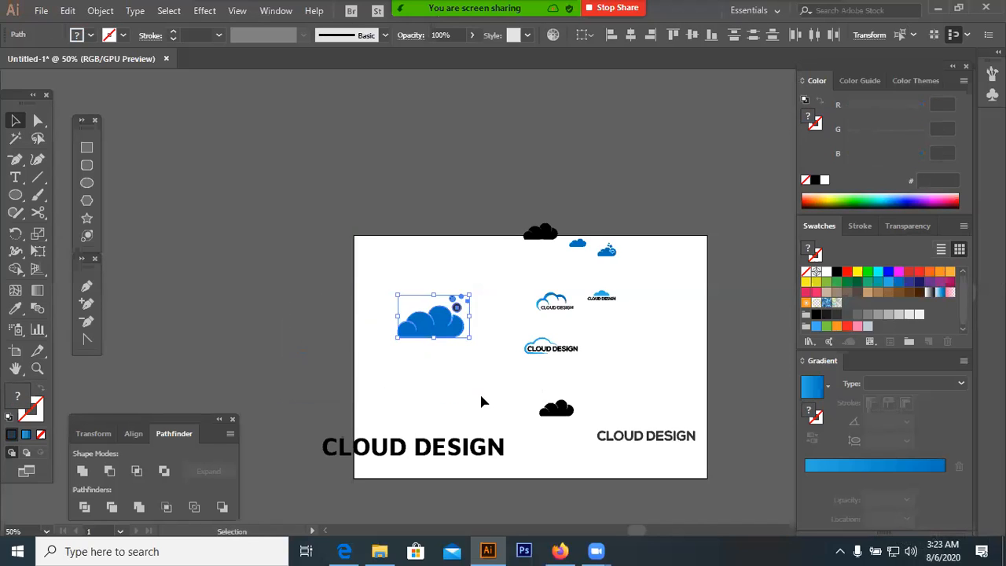
{"action": "left_click", "coordinate": [481, 397]}
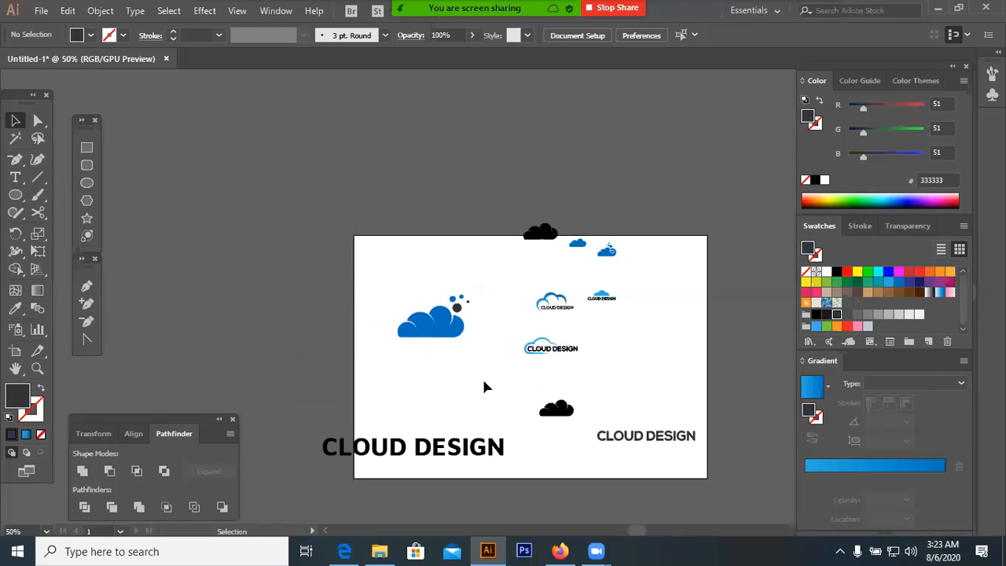
{"action": "left_click", "coordinate": [462, 298]}
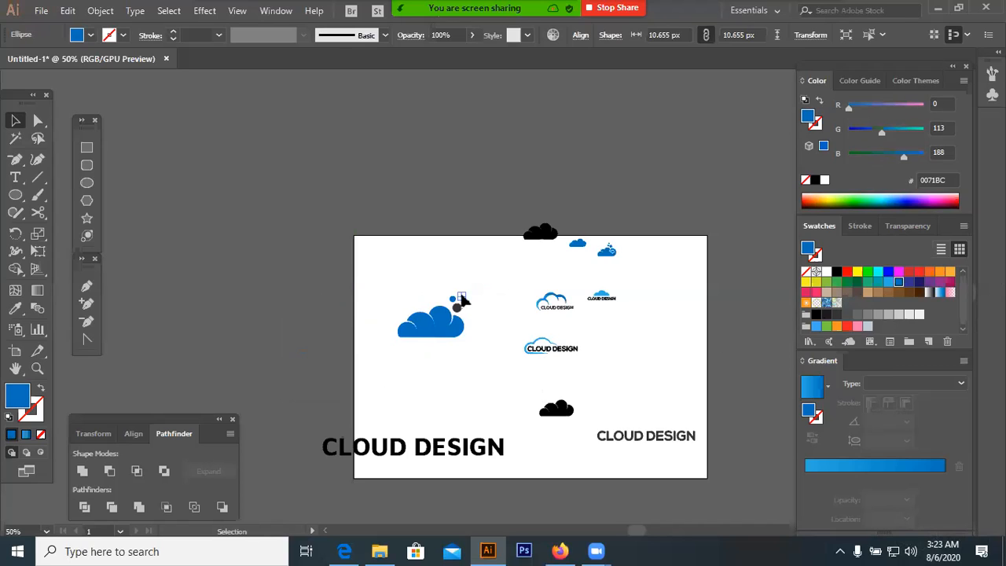
{"action": "left_click", "coordinate": [505, 307]}
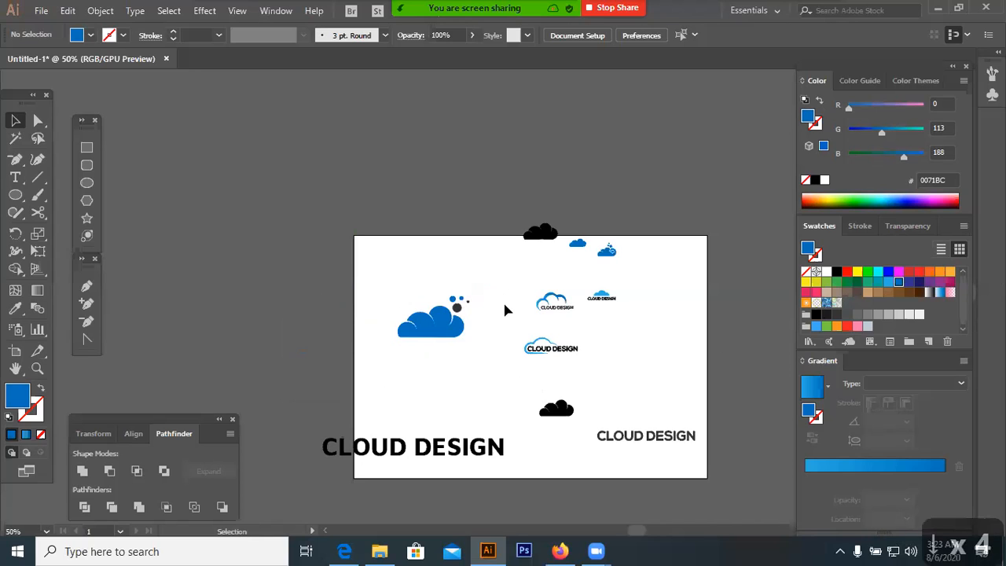
{"action": "key", "text": "ctrl+equal"}
{"action": "key", "text": "ctrl+equal"}
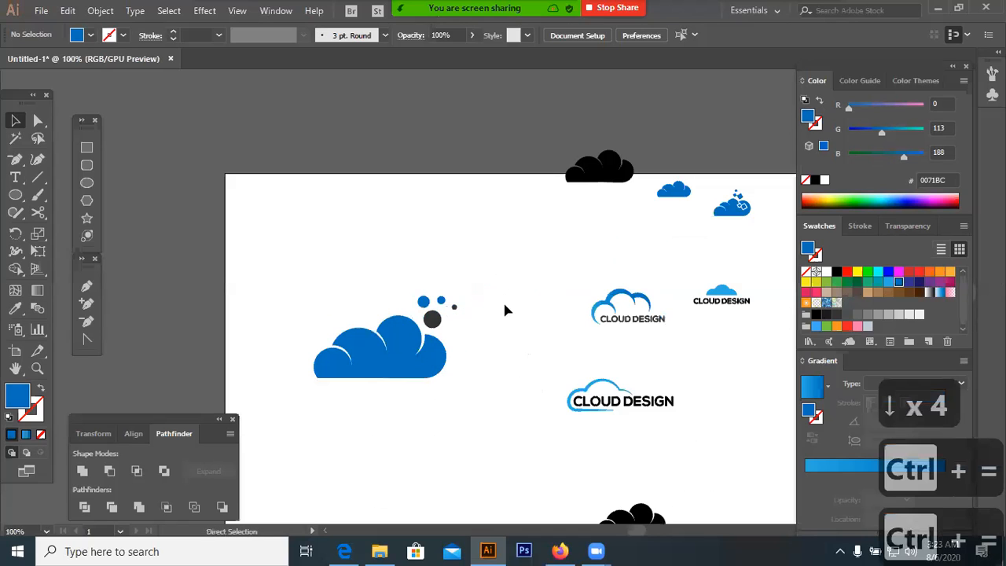
{"action": "left_click_drag", "start_coordinate": [503, 403], "coordinate": [430, 363]}
{"action": "left_click", "coordinate": [456, 374]}
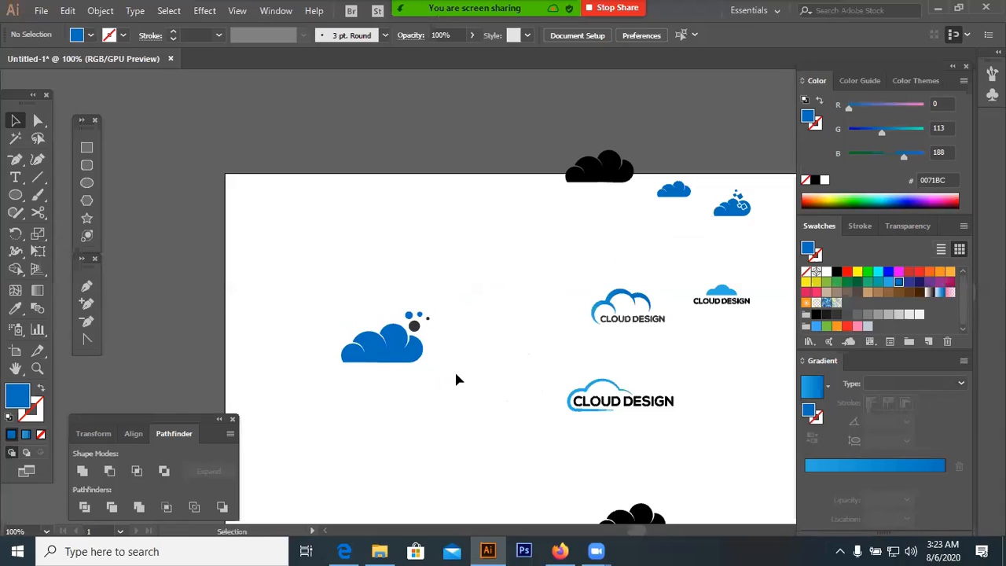
Delete the large black CLOUD DESIGN text and the dark grey CLOUD DESIGN text beside it
{"action": "scroll", "coordinate": [459, 361], "scroll_direction": "down", "scroll_amount": 2}
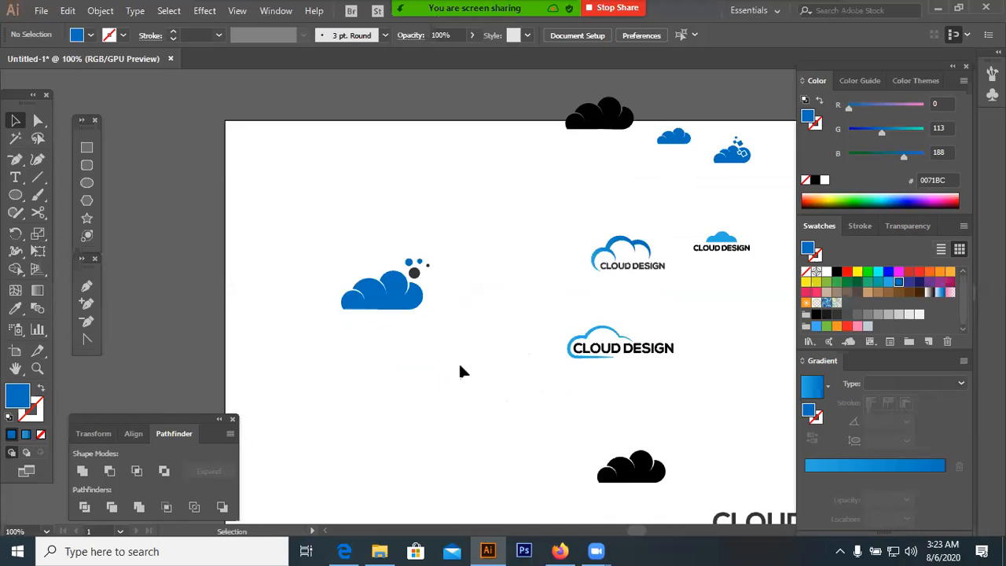
{"action": "left_click_drag", "start_coordinate": [532, 364], "coordinate": [431, 371]}
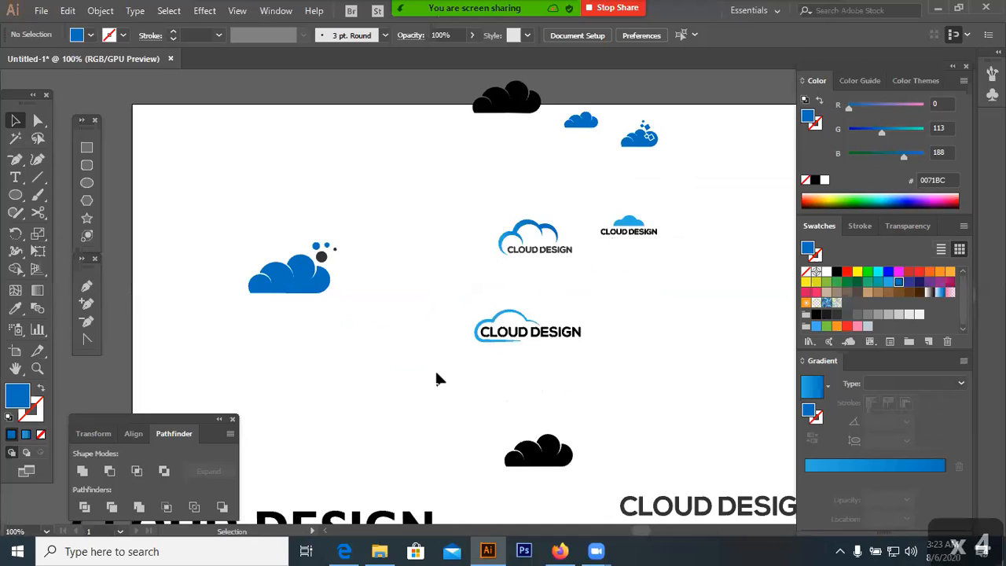
{"action": "left_click_drag", "start_coordinate": [225, 100], "coordinate": [739, 440]}
{"action": "left_click", "coordinate": [739, 445]}
{"action": "scroll", "coordinate": [641, 393], "scroll_direction": "down", "scroll_amount": 3}
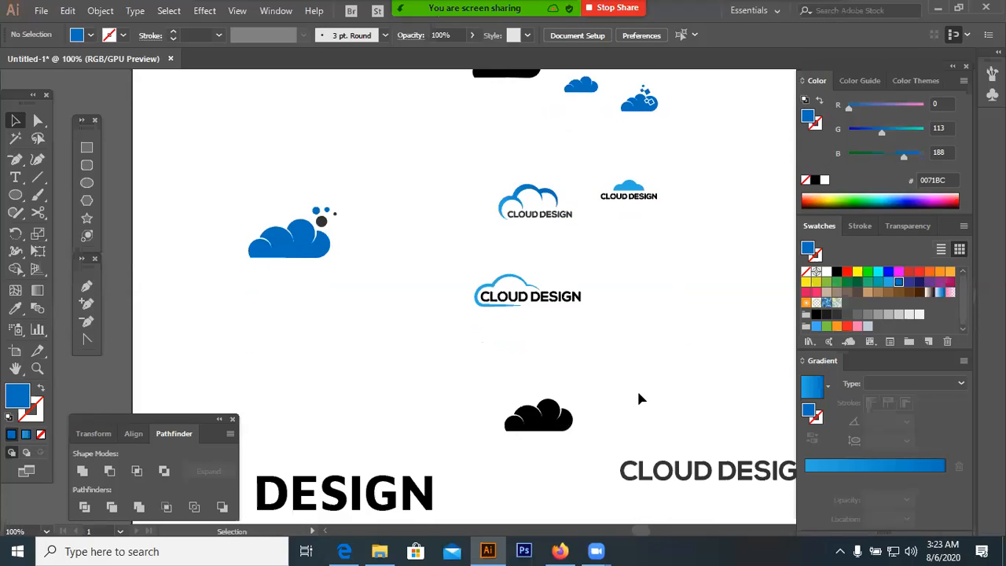
{"action": "left_click", "coordinate": [672, 432]}
{"action": "left_click", "coordinate": [431, 471]}
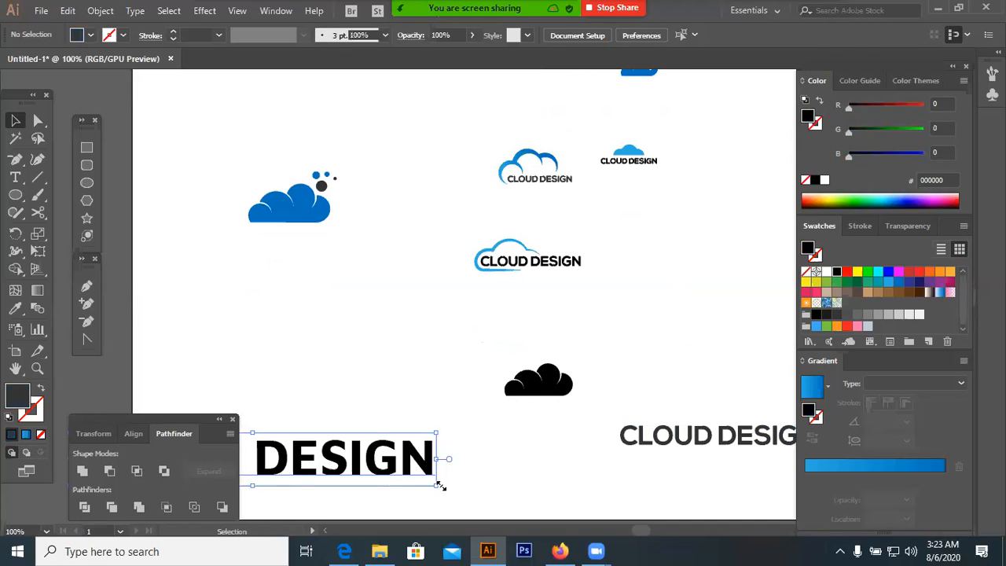
{"action": "key", "text": "Delete"}
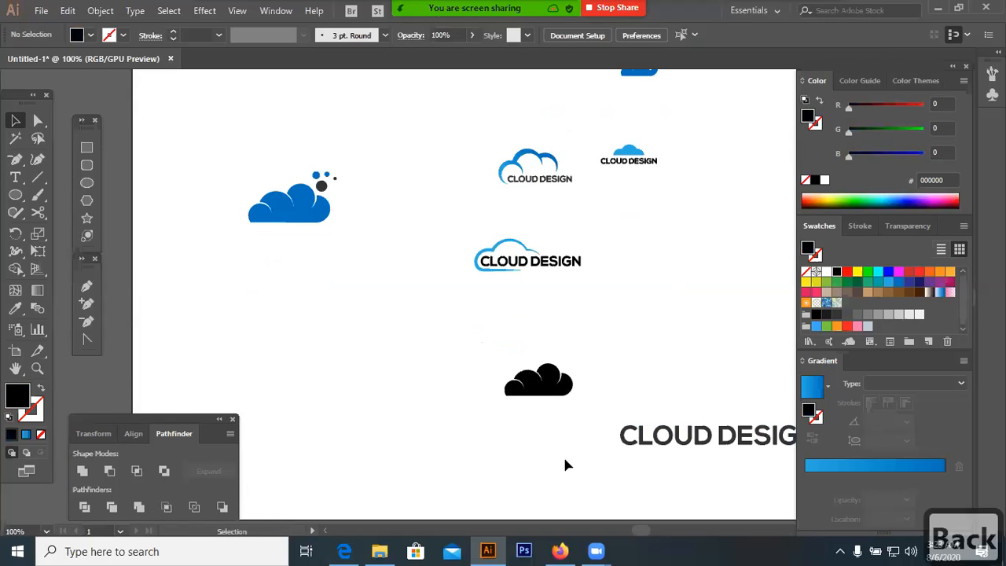
{"action": "left_click", "coordinate": [673, 444]}
{"action": "key", "text": "BackSpace"}
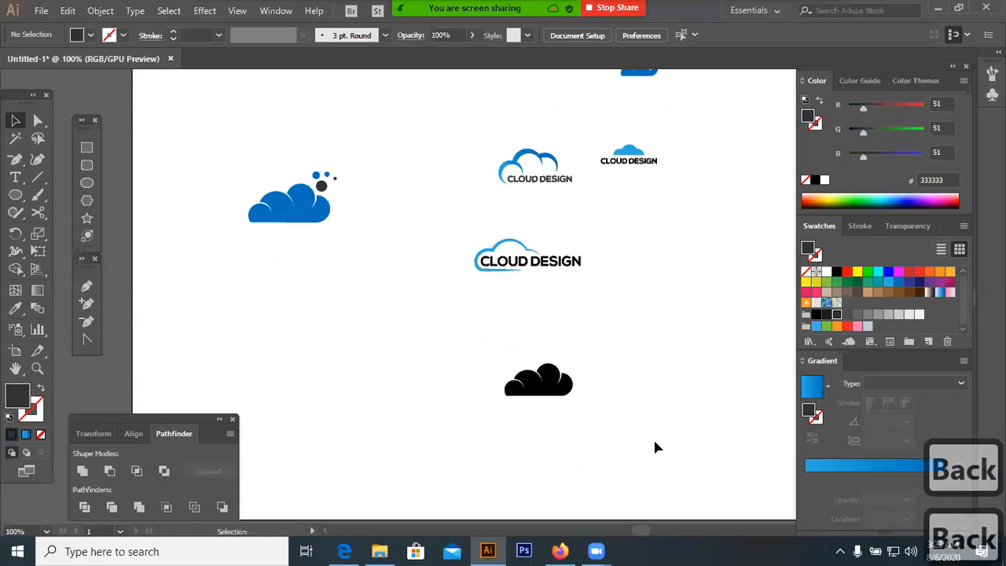
Clear the artboard by selecting all remaining clouds and logos and deleting them
{"action": "key", "text": "ctrl+minus"}
{"action": "key", "text": "ctrl+minus"}
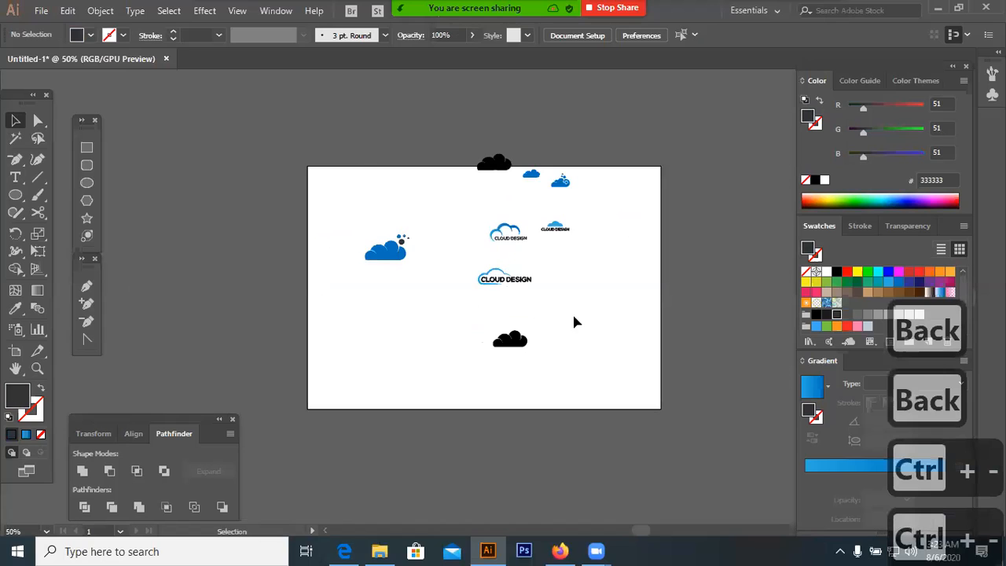
{"action": "key", "text": "ctrl+a"}
{"action": "left_click_drag", "start_coordinate": [581, 348], "coordinate": [543, 314]}
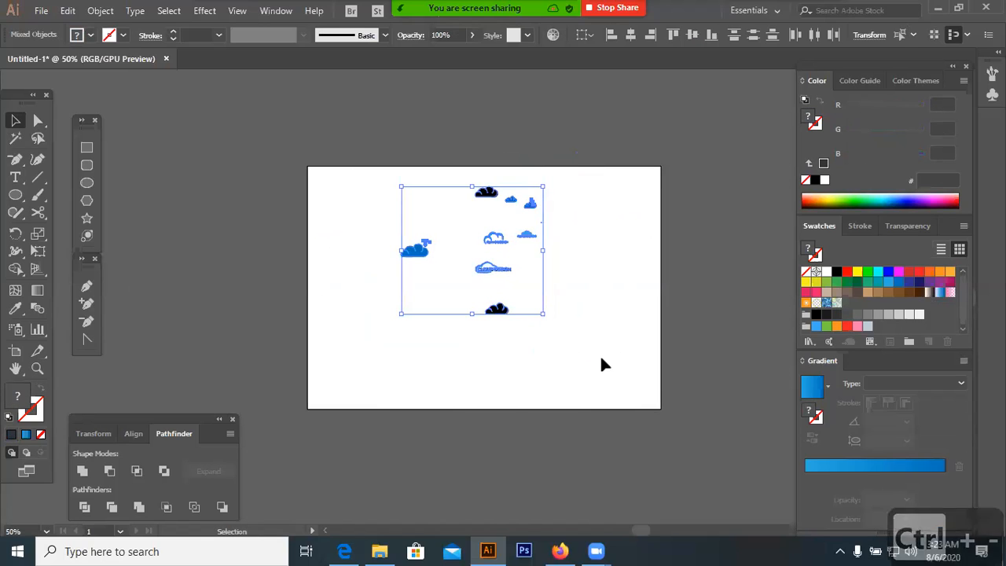
{"action": "key", "text": "BackSpace"}
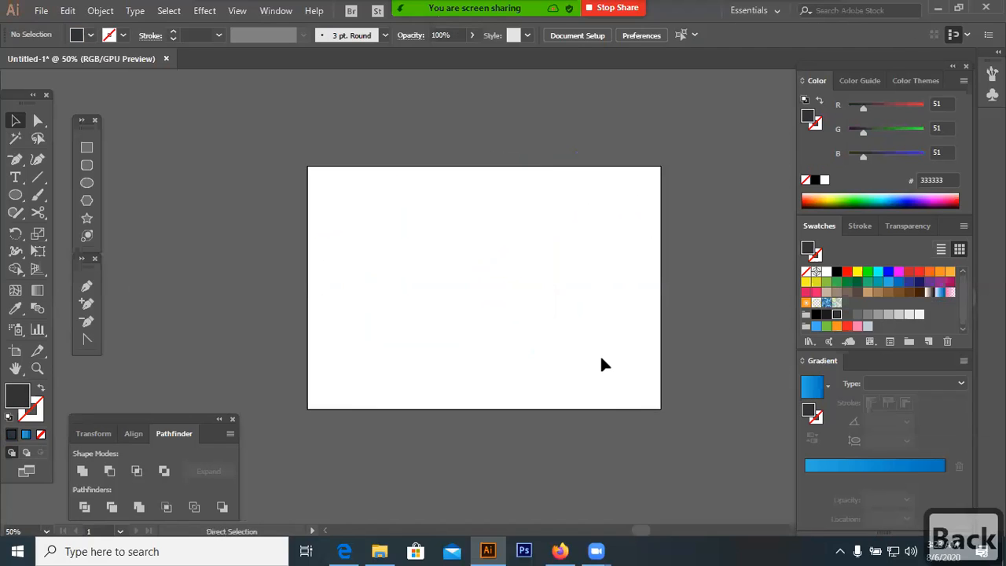
Draw a small dark grey square on the empty artboard and rotate it 45° into a diamond
{"action": "key", "text": "ctrl+equal"}
{"action": "key", "text": "ctrl+equal"}
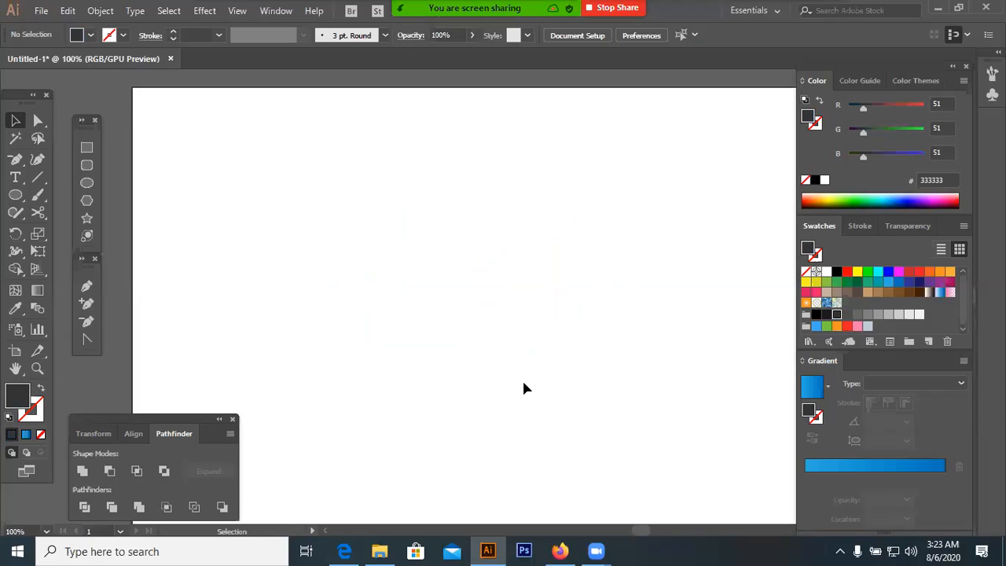
{"action": "key", "text": "space"}
{"action": "left_click_drag", "start_coordinate": [578, 380], "coordinate": [531, 366]}
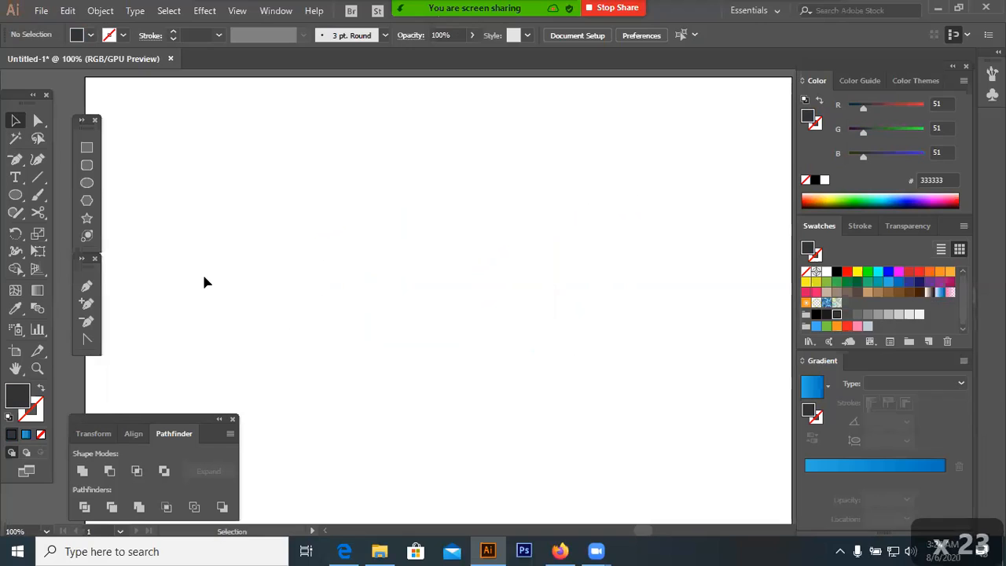
{"action": "left_click", "coordinate": [87, 147]}
{"action": "left_click_drag", "start_coordinate": [321, 213], "coordinate": [372, 262]}
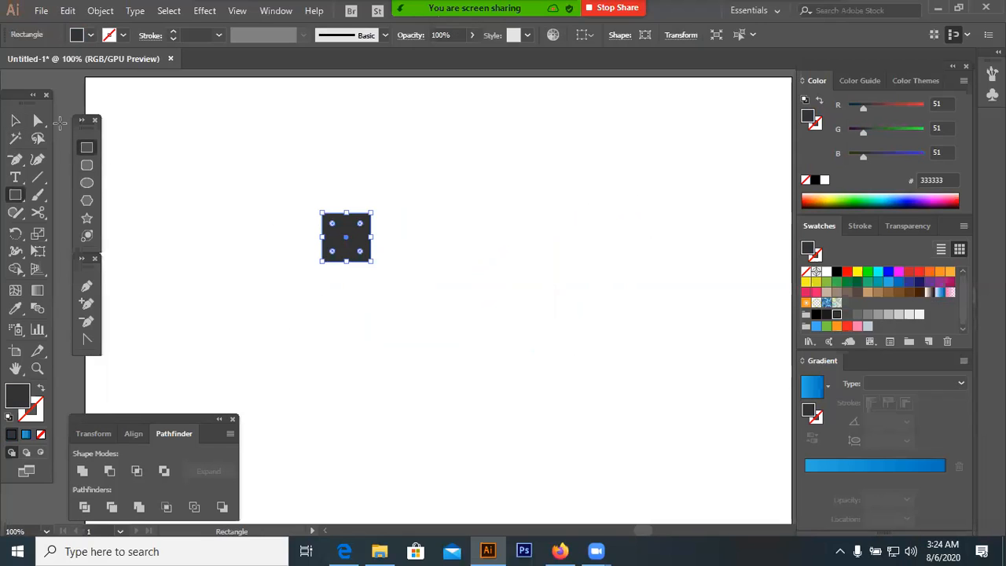
{"action": "key", "text": "v"}
{"action": "left_click_drag", "start_coordinate": [375, 206], "coordinate": [433, 265]}
{"action": "left_click", "coordinate": [433, 267]}
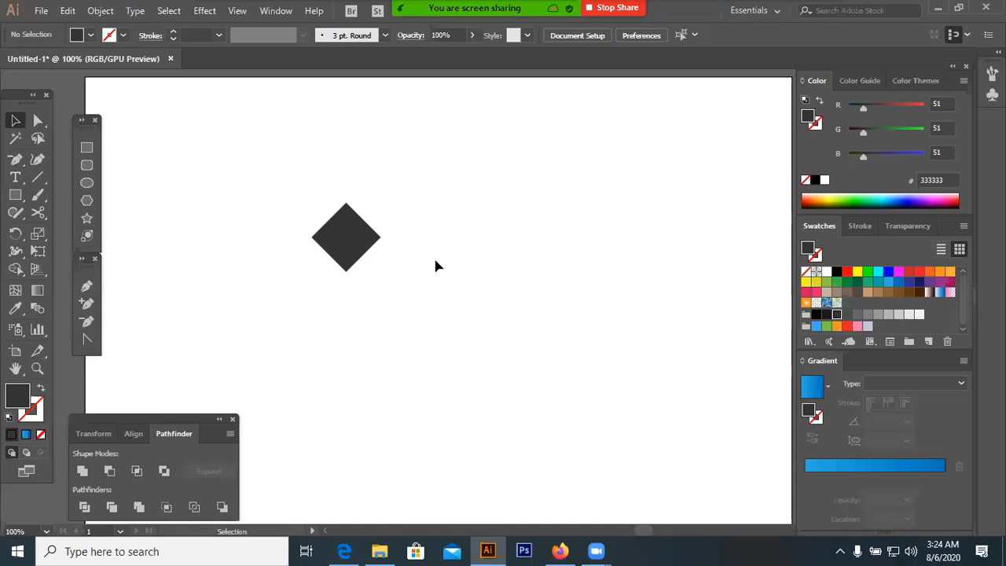
Remove the diamond's bottom anchor point to turn it into a triangle
{"action": "left_click", "coordinate": [355, 247]}
{"action": "left_click", "coordinate": [454, 278]}
{"action": "left_click", "coordinate": [354, 248]}
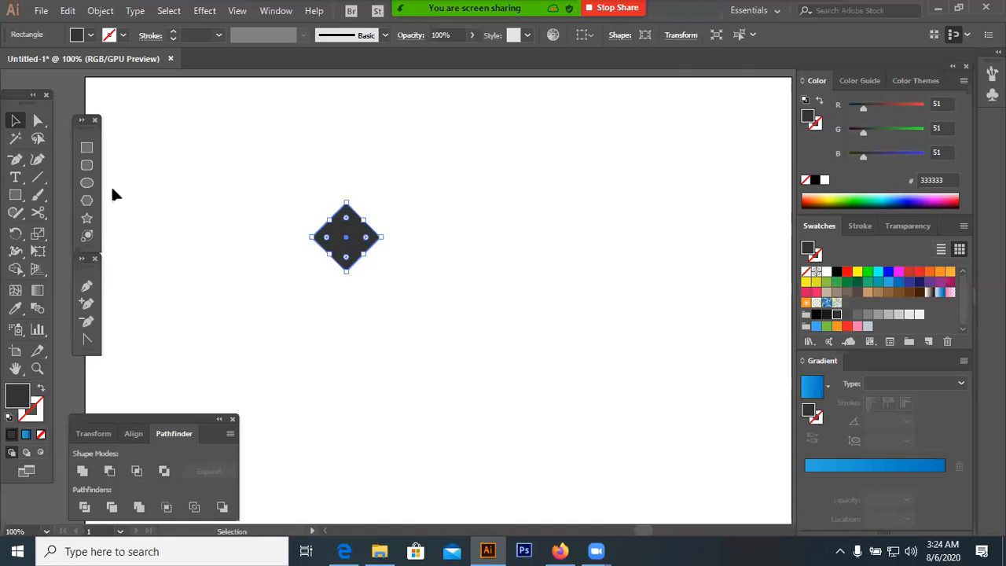
{"action": "left_click", "coordinate": [38, 124]}
{"action": "left_click_drag", "start_coordinate": [322, 281], "coordinate": [391, 267]}
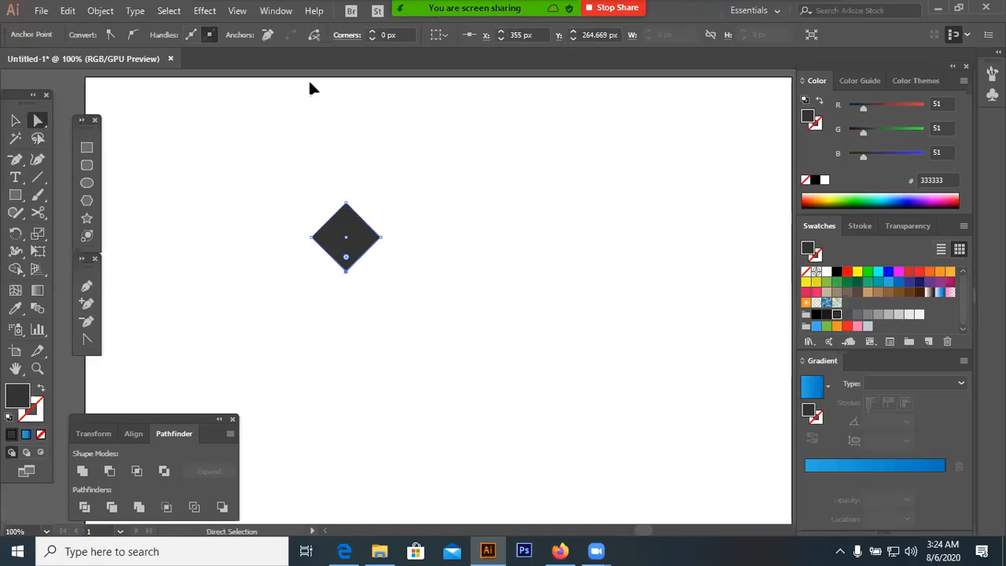
{"action": "left_click", "coordinate": [268, 39]}
{"action": "left_click", "coordinate": [400, 177]}
{"action": "left_click", "coordinate": [354, 231]}
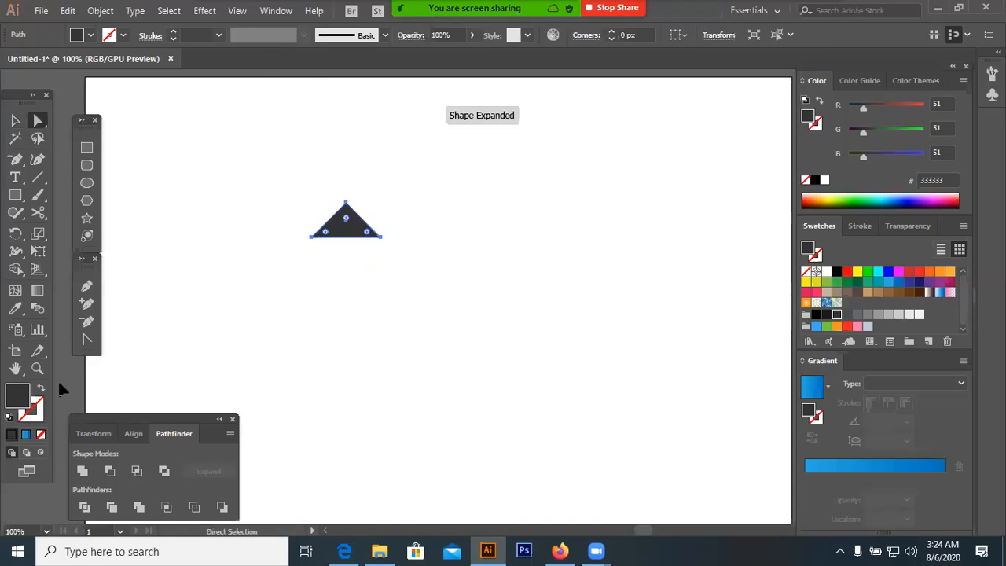
Enlarge the triangle and stretch it vertically into a taller mountain shape
{"action": "left_click", "coordinate": [15, 120]}
{"action": "left_click", "coordinate": [174, 230]}
{"action": "left_click", "coordinate": [351, 231]}
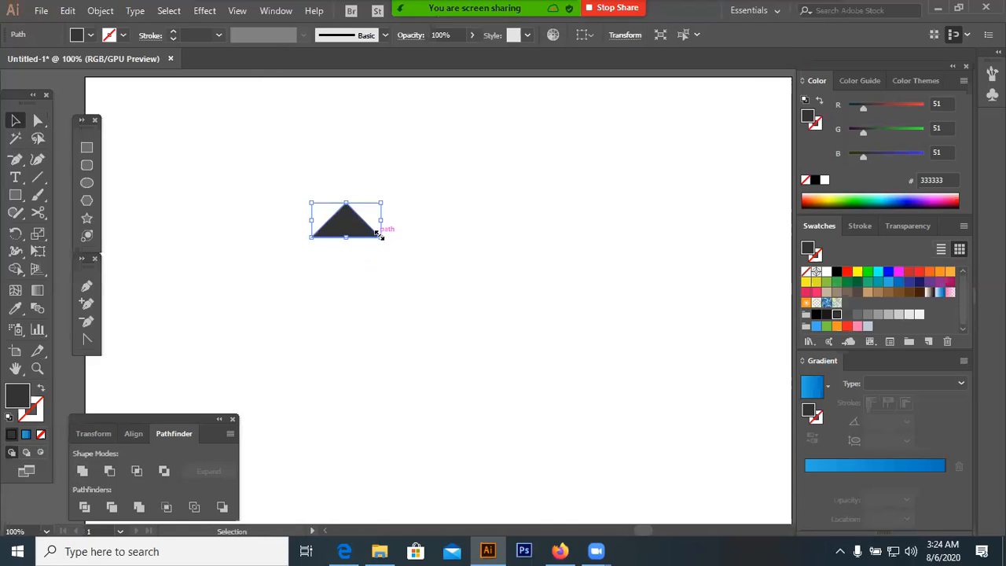
{"action": "left_click_drag", "start_coordinate": [381, 220], "coordinate": [385, 249]}
{"action": "left_click", "coordinate": [409, 256]}
{"action": "left_click", "coordinate": [350, 238]}
{"action": "left_click", "coordinate": [448, 305]}
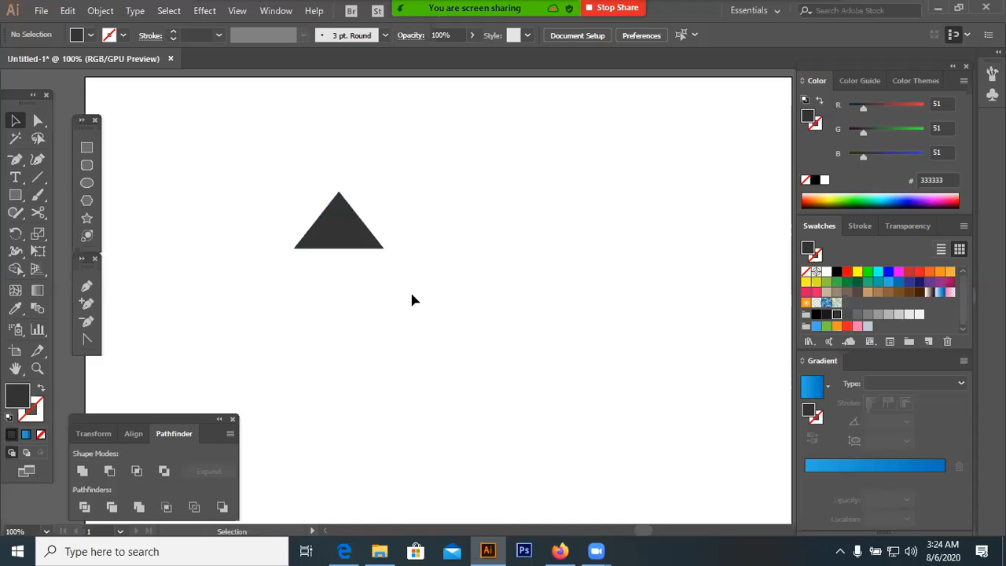
Place a larger copy of the triangle overlapping its right side and align both triangles by their bottom edges
{"action": "left_click_drag", "start_coordinate": [366, 239], "coordinate": [461, 260]}
{"action": "key", "text": "ctrl+a"}
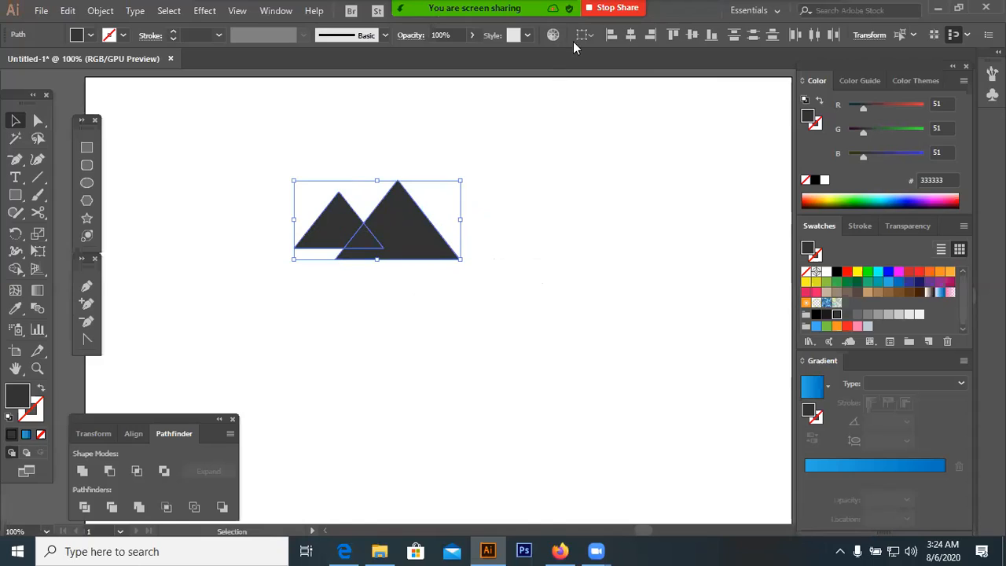
{"action": "left_click", "coordinate": [512, 256]}
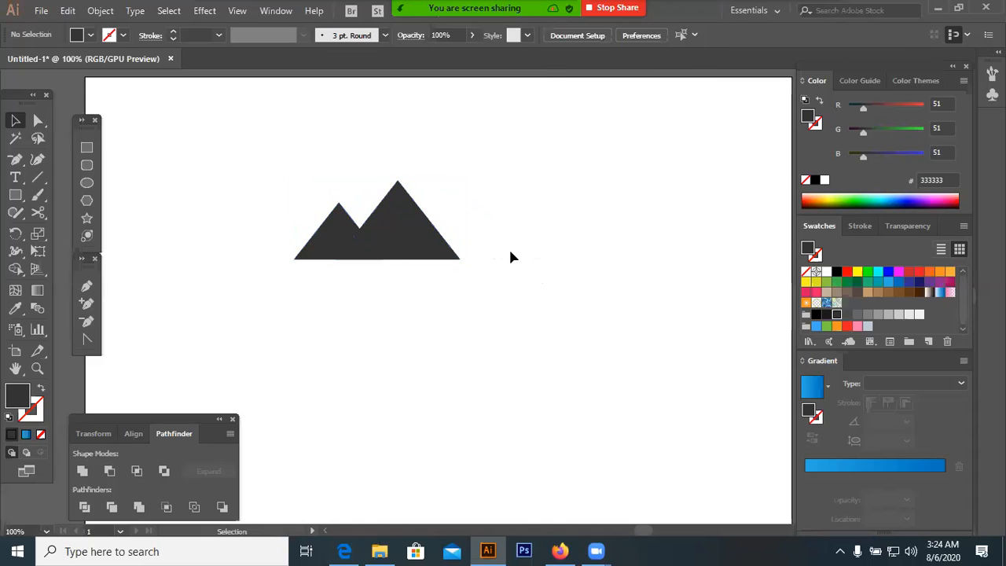
Enlarge the left triangle slightly and align the bottom edges of both triangles again
{"action": "left_click", "coordinate": [325, 245]}
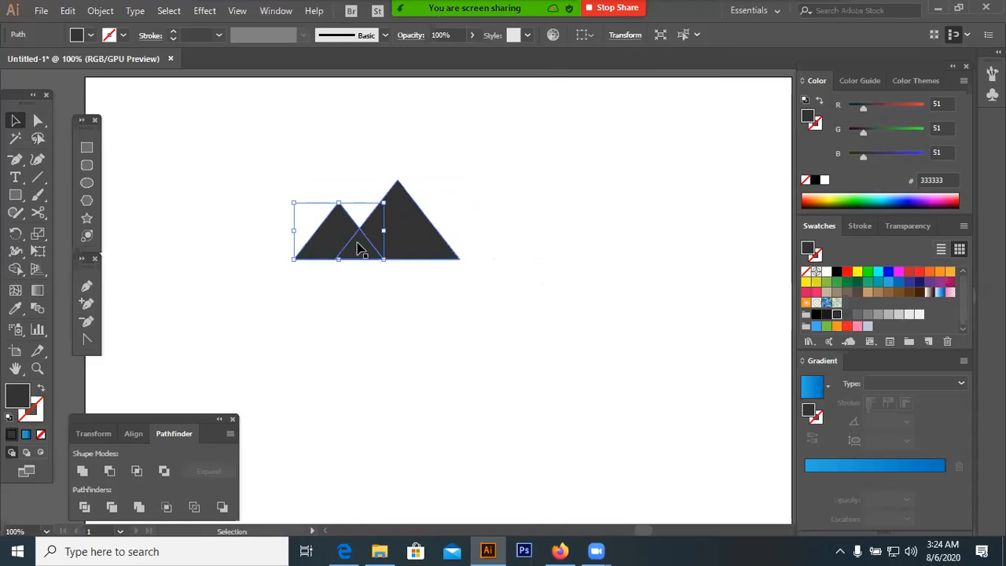
{"action": "left_click_drag", "start_coordinate": [383, 259], "coordinate": [391, 265]}
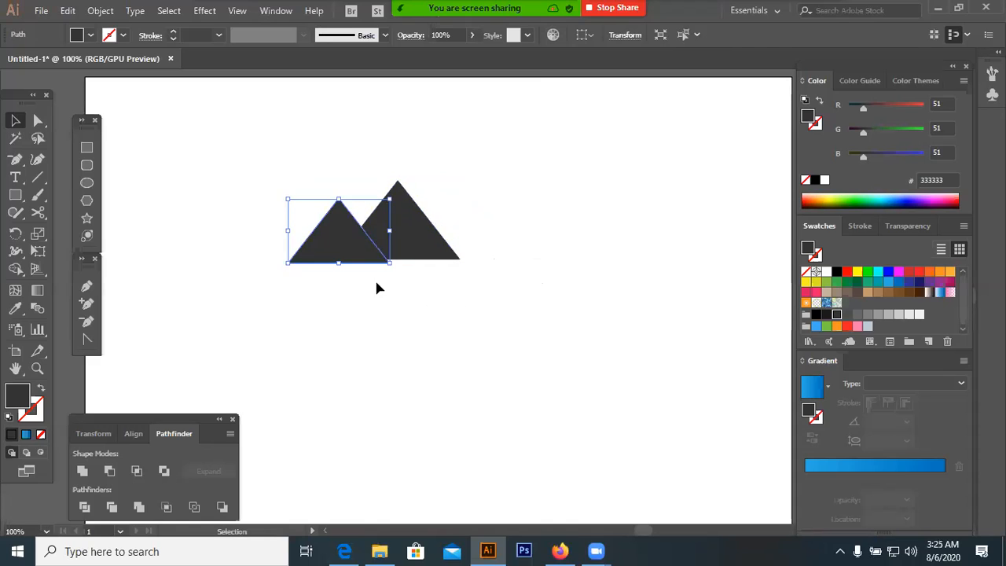
{"action": "key", "text": "ctrl+a"}
{"action": "left_click", "coordinate": [609, 224]}
{"action": "left_click_drag", "start_coordinate": [528, 180], "coordinate": [360, 345]}
{"action": "left_click_drag", "start_coordinate": [277, 302], "coordinate": [528, 180]}
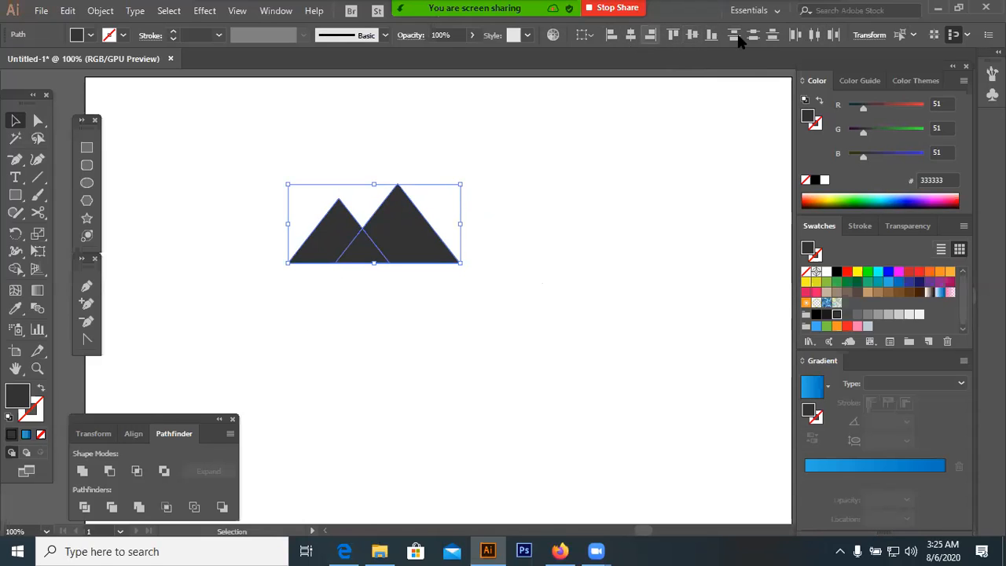
{"action": "left_click_drag", "start_coordinate": [476, 208], "coordinate": [303, 363]}
{"action": "left_click", "coordinate": [304, 372]}
Duplicate the left triangle to the right side of the large one as a third peak on the same baseline
{"action": "left_click", "coordinate": [332, 251]}
{"action": "left_click_drag", "start_coordinate": [333, 250], "coordinate": [463, 252]}
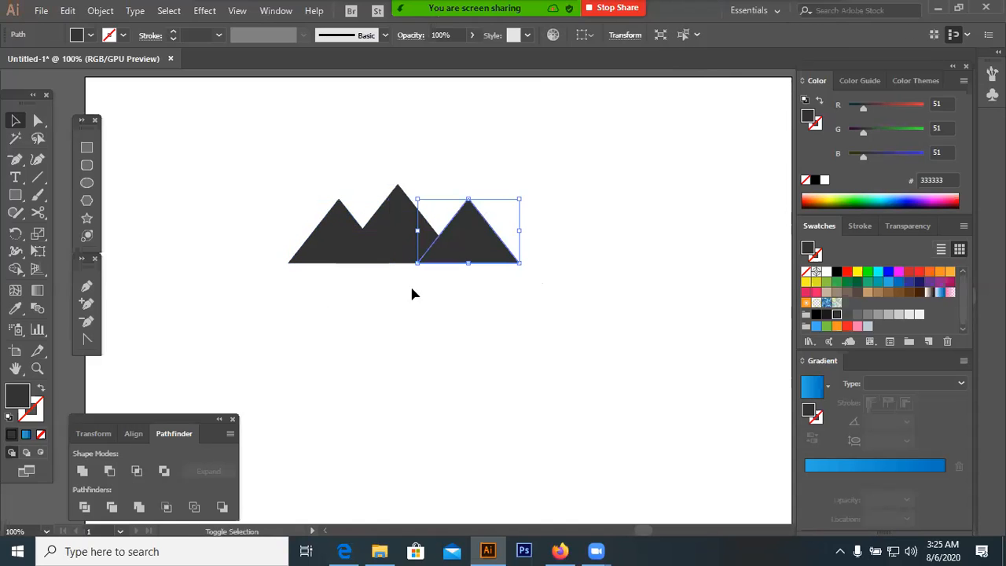
{"action": "left_click_drag", "start_coordinate": [345, 294], "coordinate": [525, 229]}
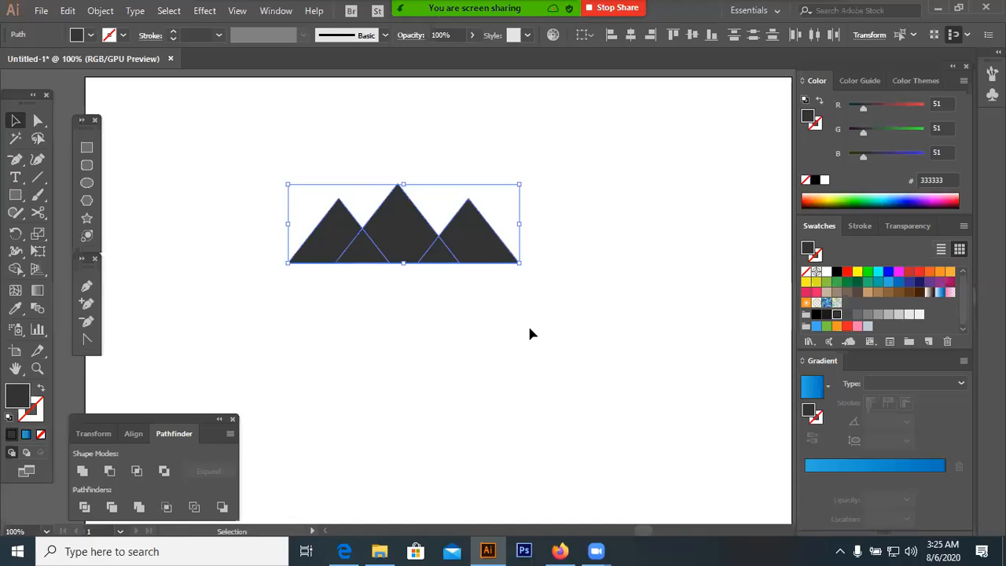
Nudge the right triangle left so it overlaps the middle peak more, and select the middle triangle
{"action": "left_click", "coordinate": [485, 250]}
{"action": "key", "text": "Left"}
{"action": "key", "text": "Left"}
{"action": "key", "text": "Left"}
{"action": "key", "text": "Left"}
{"action": "key", "text": "Left"}
{"action": "key", "text": "Left"}
{"action": "left_click", "coordinate": [263, 306]}
{"action": "key", "text": "ctrl+a"}
{"action": "left_click", "coordinate": [473, 246]}
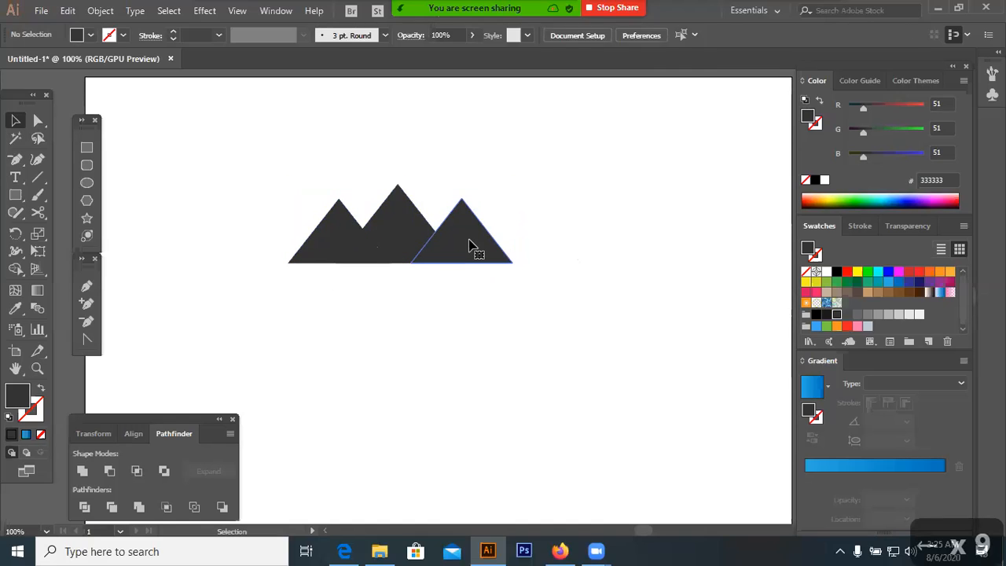
{"action": "left_click", "coordinate": [393, 225]}
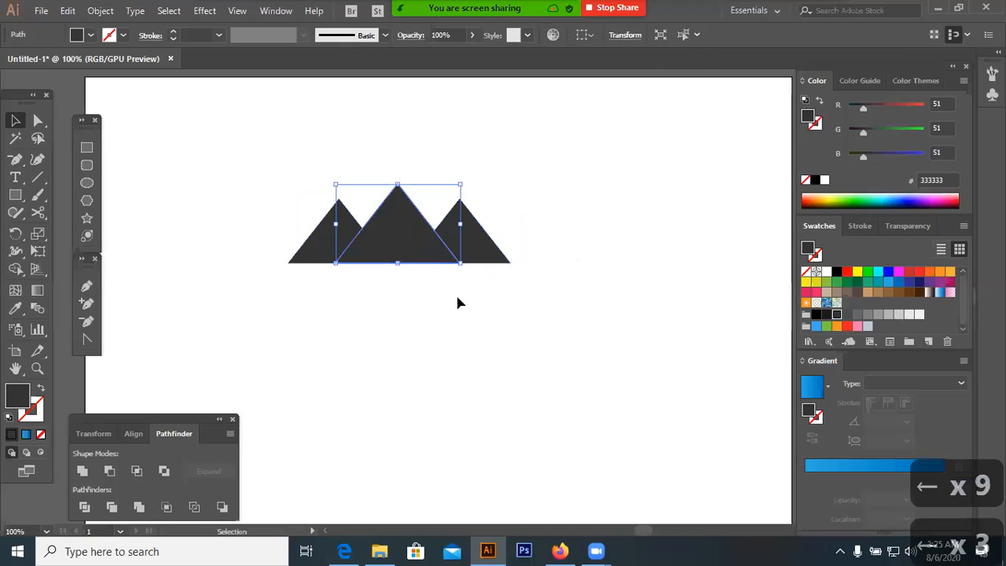
Fine-tune the right triangle's horizontal position in small nudges so its overlap with the middle peak matches the left one
{"action": "left_click", "coordinate": [497, 249]}
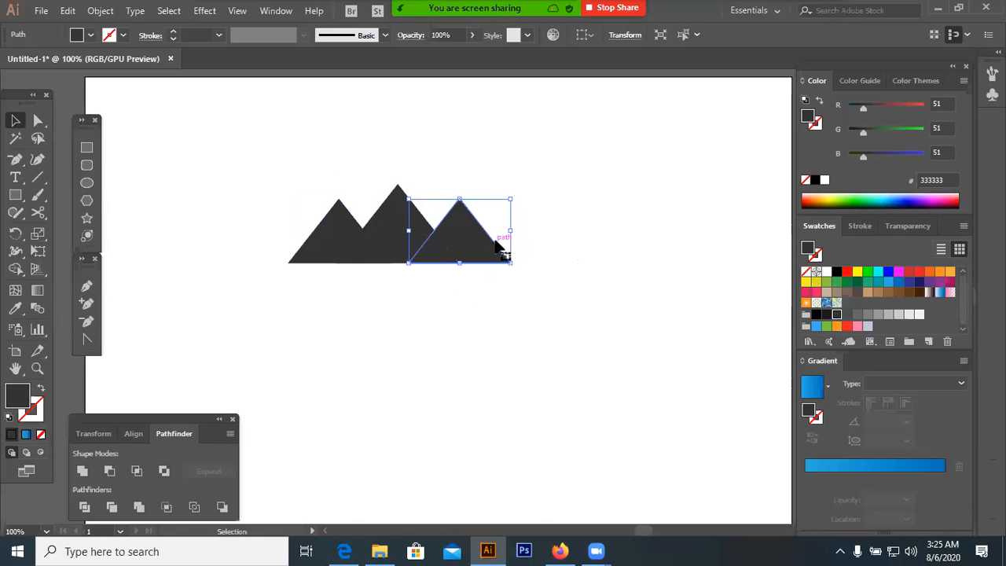
{"action": "key", "text": "Left"}
{"action": "key", "text": "Left"}
{"action": "key", "text": "Left"}
{"action": "key", "text": "Left"}
{"action": "key", "text": "Left"}
{"action": "key", "text": "Left"}
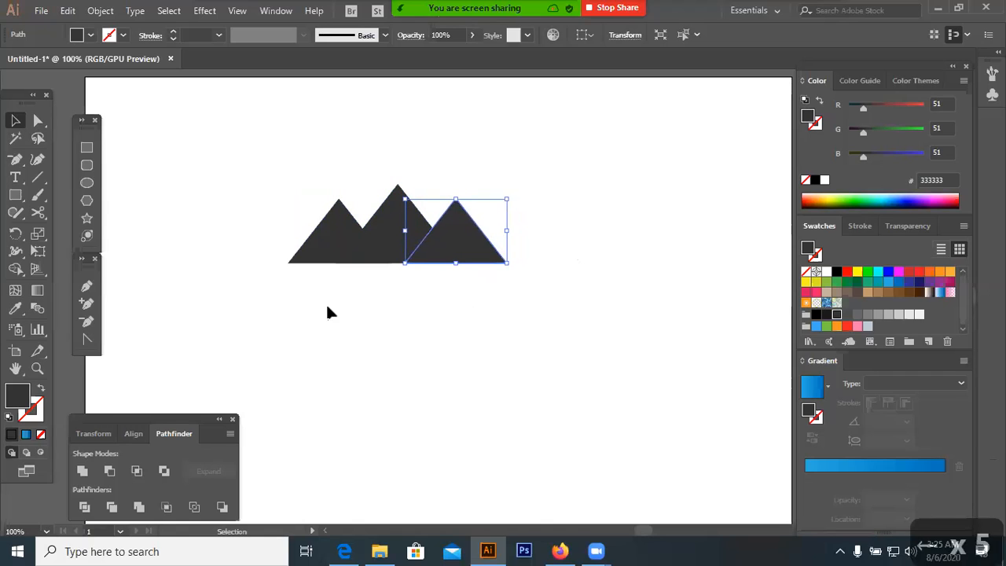
{"action": "left_click", "coordinate": [396, 227]}
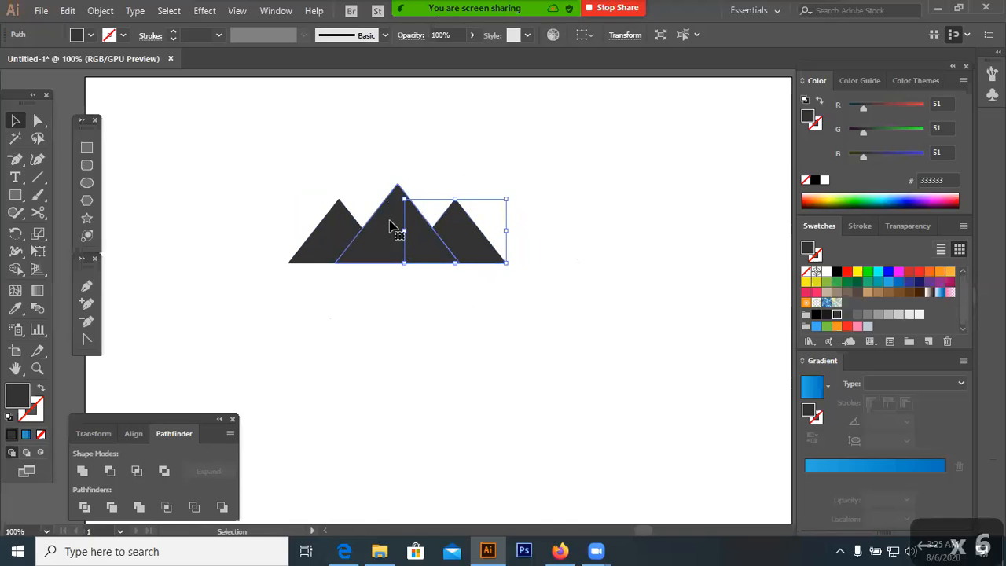
{"action": "left_click", "coordinate": [485, 261]}
{"action": "key", "text": "Right"}
{"action": "key", "text": "Right"}
{"action": "key", "text": "Right"}
{"action": "key", "text": "Right"}
{"action": "left_click", "coordinate": [472, 292]}
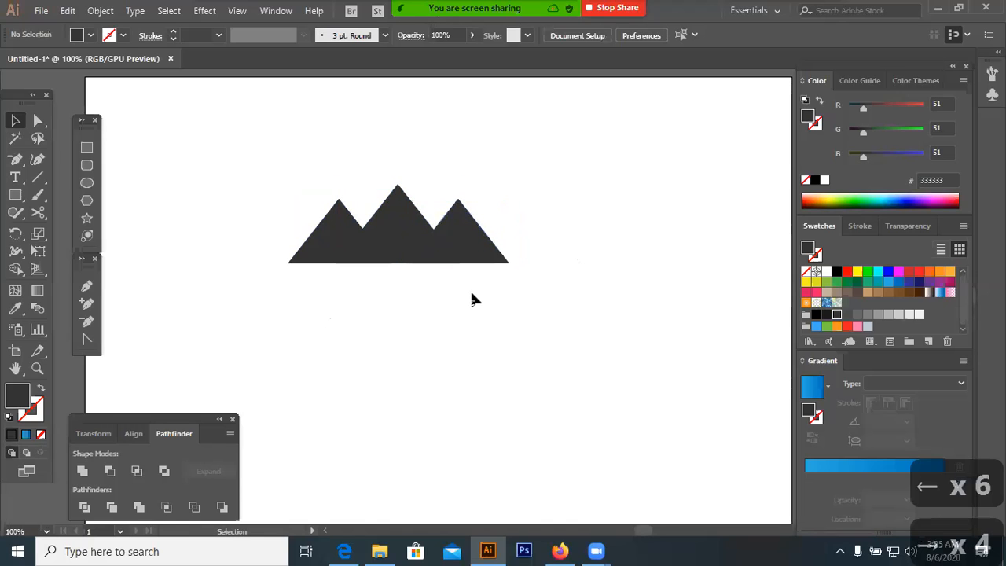
Scale the left and right triangles down together and align the bottom edges of all three peaks
{"action": "left_click", "coordinate": [386, 233]}
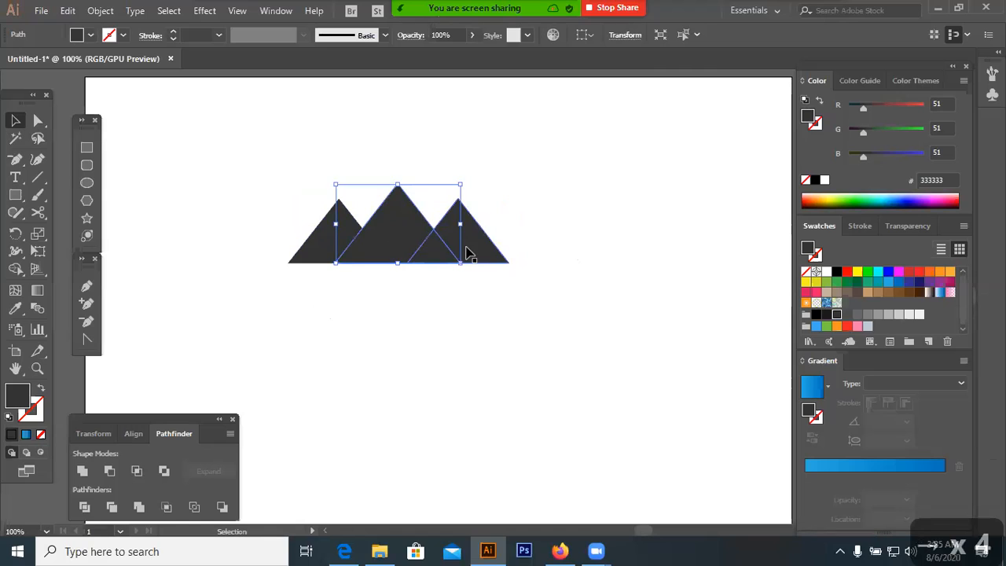
{"action": "left_click", "coordinate": [466, 248]}
{"action": "left_click", "coordinate": [341, 231], "text": "shift"}
{"action": "left_click_drag", "start_coordinate": [508, 268], "coordinate": [437, 303]}
{"action": "left_click", "coordinate": [348, 290]}
{"action": "left_click_drag", "start_coordinate": [345, 288], "coordinate": [482, 224]}
{"action": "left_click", "coordinate": [709, 40]}
{"action": "left_click", "coordinate": [586, 269]}
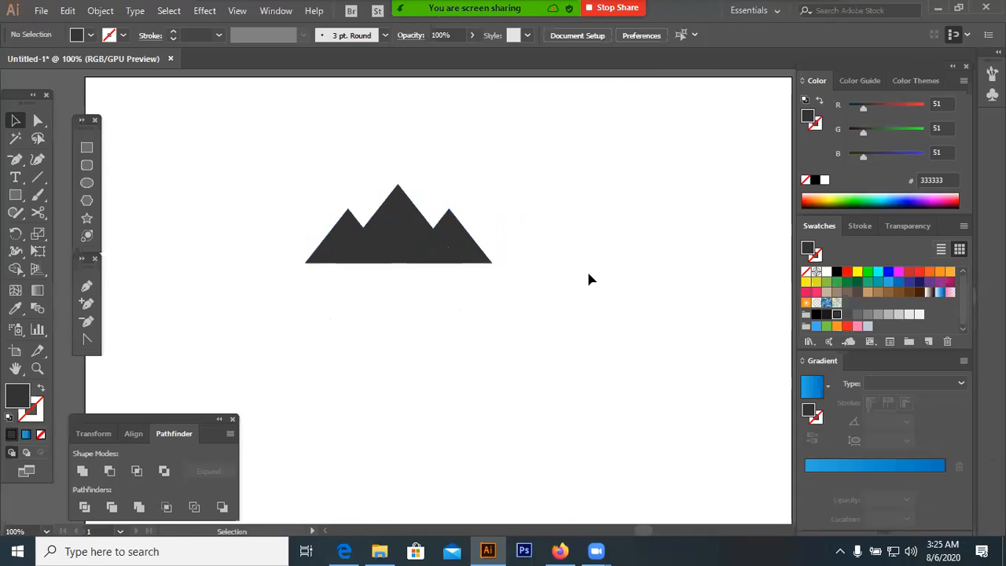
Draw a closed chevron-shaped snow cap inside the middle peak with the Pen tool, its tip just below the summit
{"action": "key", "text": "ctrl+a"}
{"action": "left_click", "coordinate": [409, 339]}
{"action": "left_click", "coordinate": [86, 287]}
{"action": "left_click", "coordinate": [397, 199]}
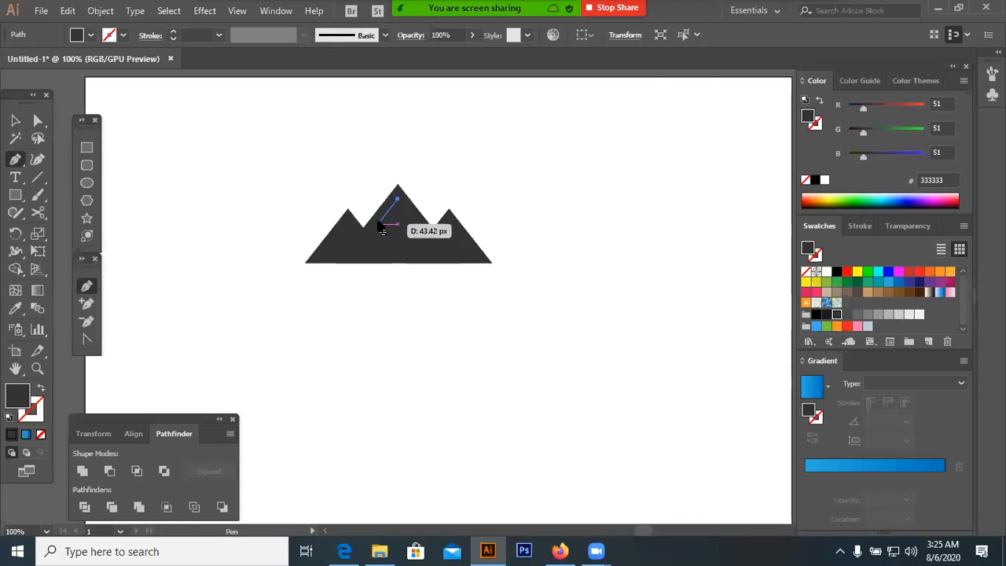
{"action": "left_click", "coordinate": [378, 224]}
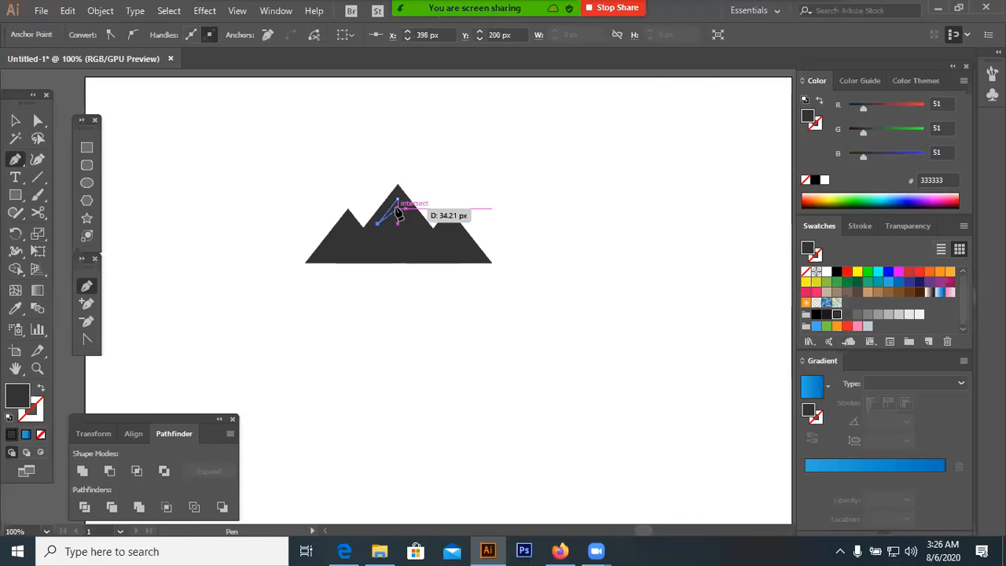
{"action": "left_click", "coordinate": [398, 208]}
{"action": "left_click", "coordinate": [416, 225]}
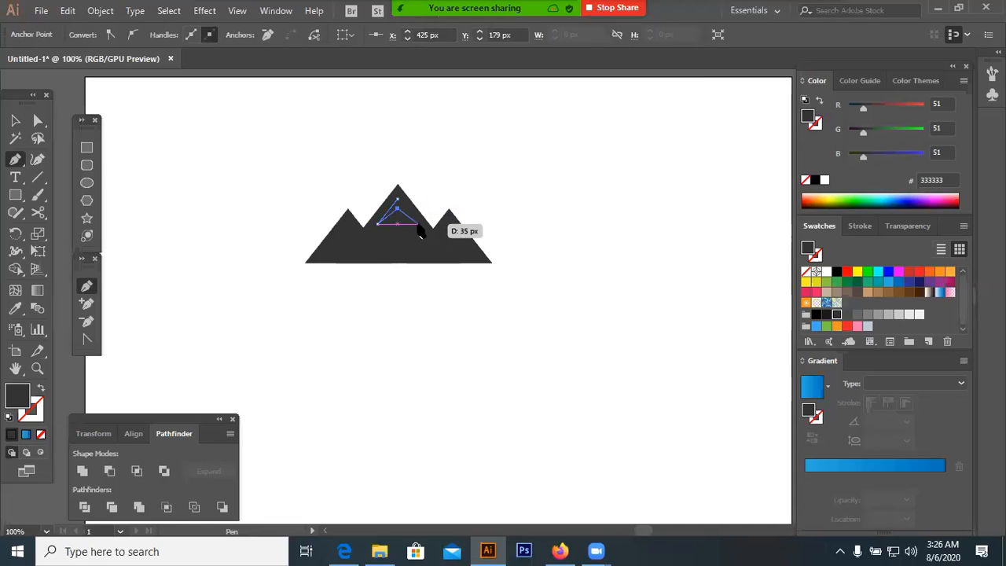
{"action": "left_click", "coordinate": [398, 198]}
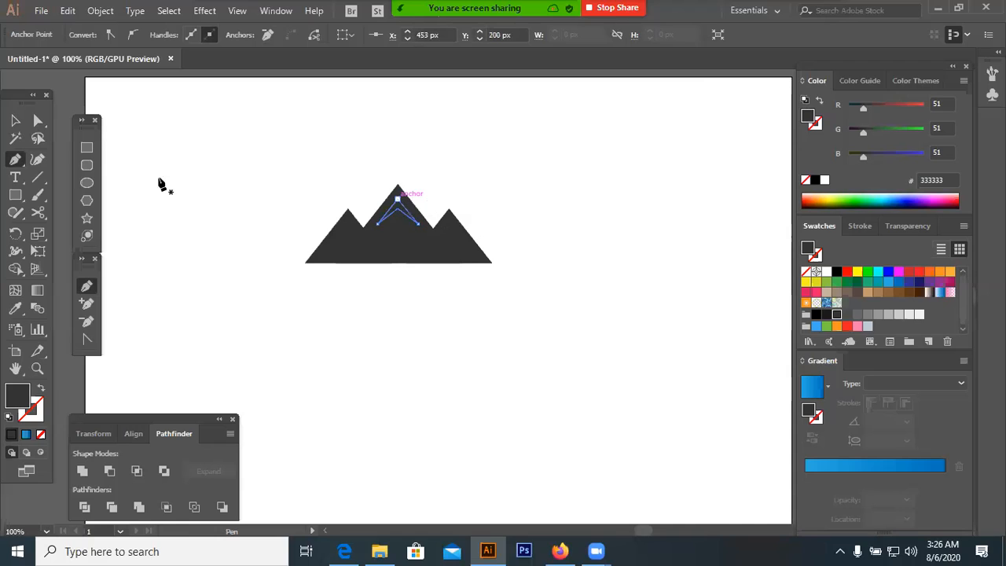
{"action": "left_click", "coordinate": [15, 120]}
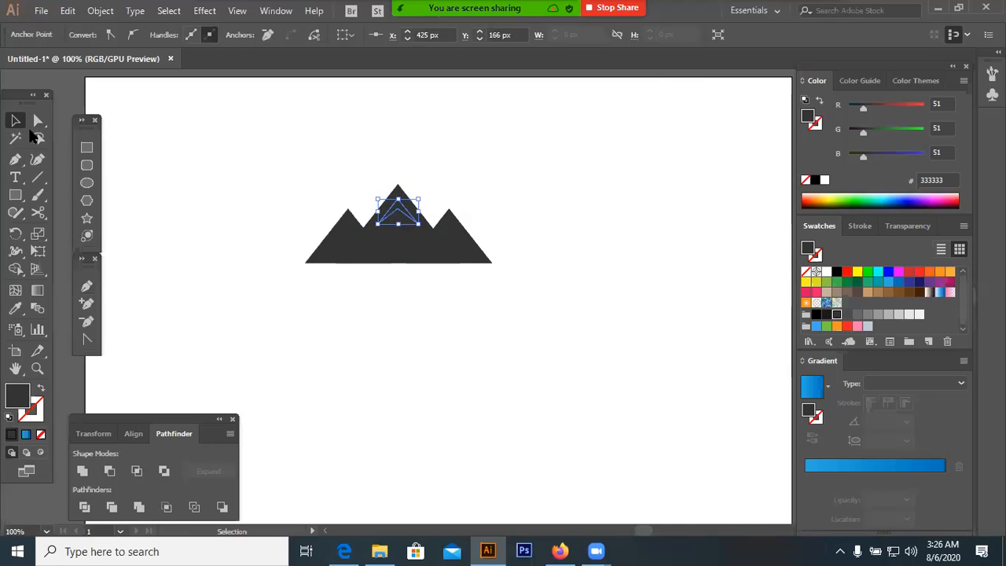
Fill the chevron on the middle peak with white (FFFFFF)
{"action": "left_click", "coordinate": [468, 279]}
{"action": "left_click", "coordinate": [403, 207]}
{"action": "left_click", "coordinate": [402, 207]}
{"action": "left_click", "coordinate": [826, 271]}
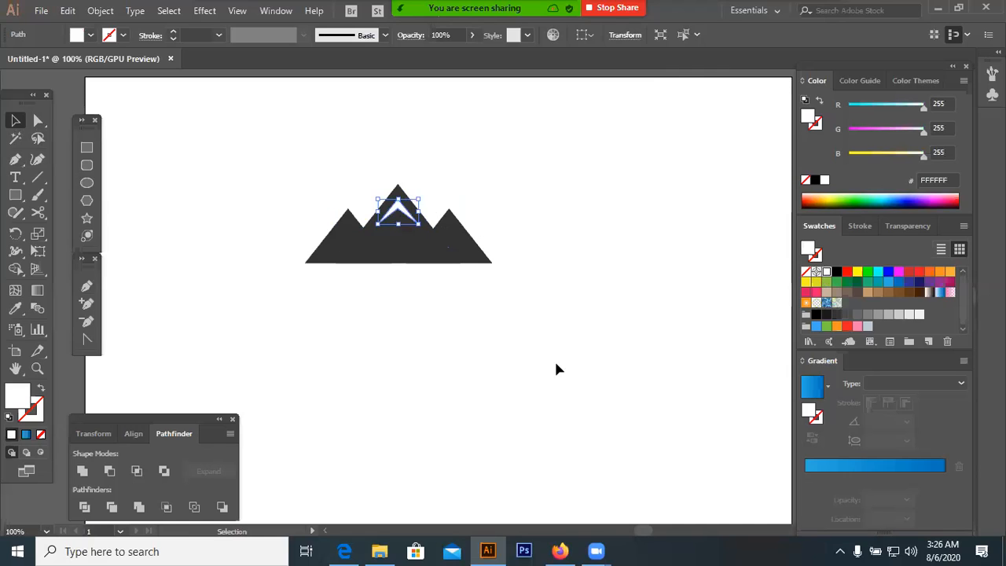
{"action": "left_click", "coordinate": [556, 369]}
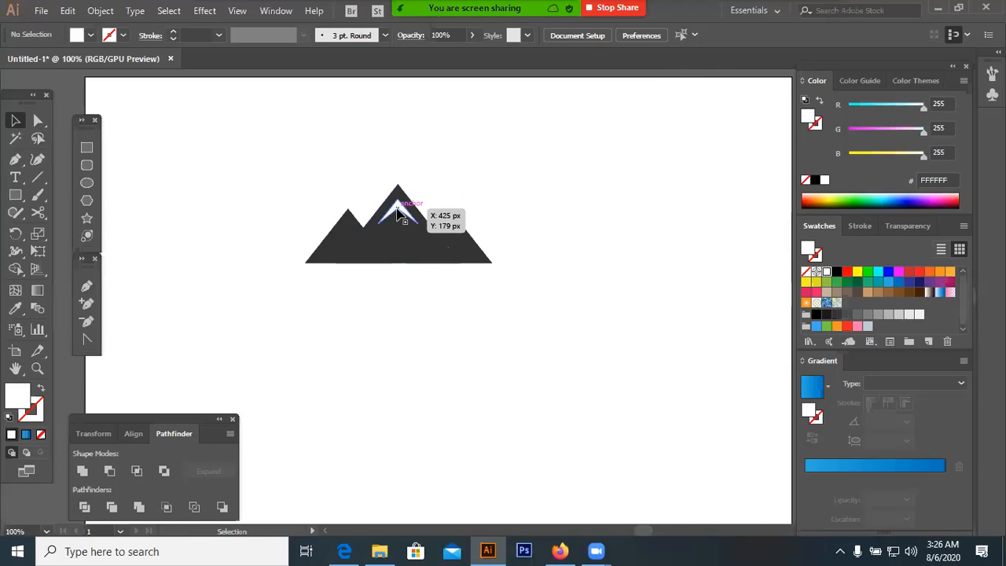
Nudge the chevron's inner middle anchor point slightly upward to make the white shape thinner
{"action": "left_click", "coordinate": [398, 214]}
{"action": "key", "text": "a"}
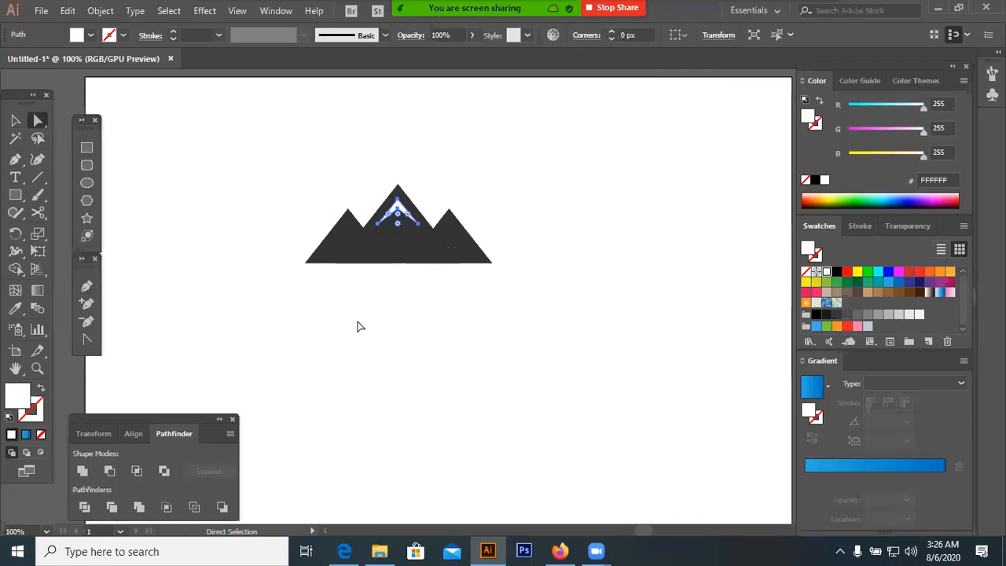
{"action": "left_click", "coordinate": [454, 319]}
{"action": "left_click", "coordinate": [398, 209]}
{"action": "key", "text": "Up"}
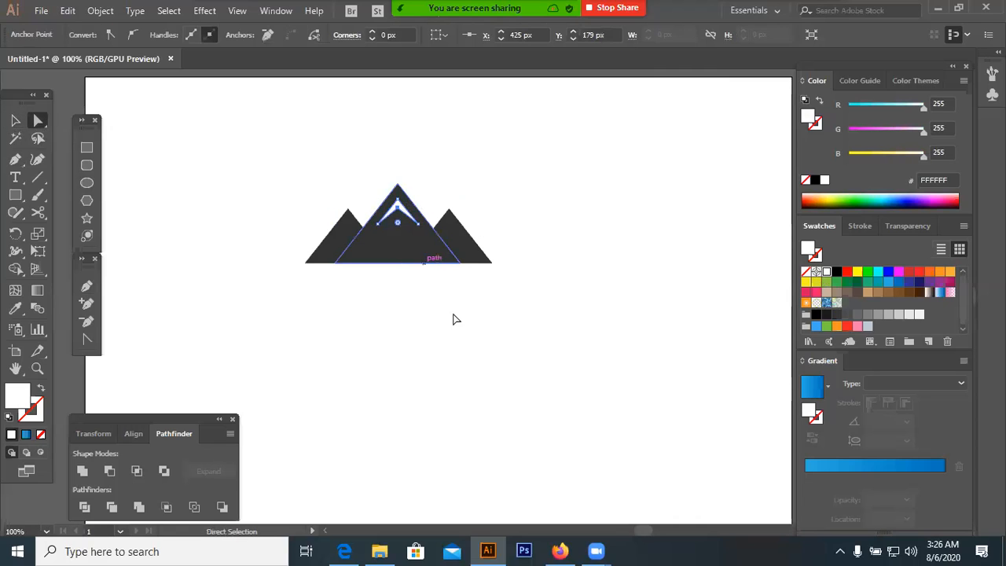
{"action": "key", "text": "Up"}
{"action": "key", "text": "Up"}
{"action": "key", "text": "Up"}
{"action": "key", "text": "Down"}
{"action": "left_click", "coordinate": [454, 316]}
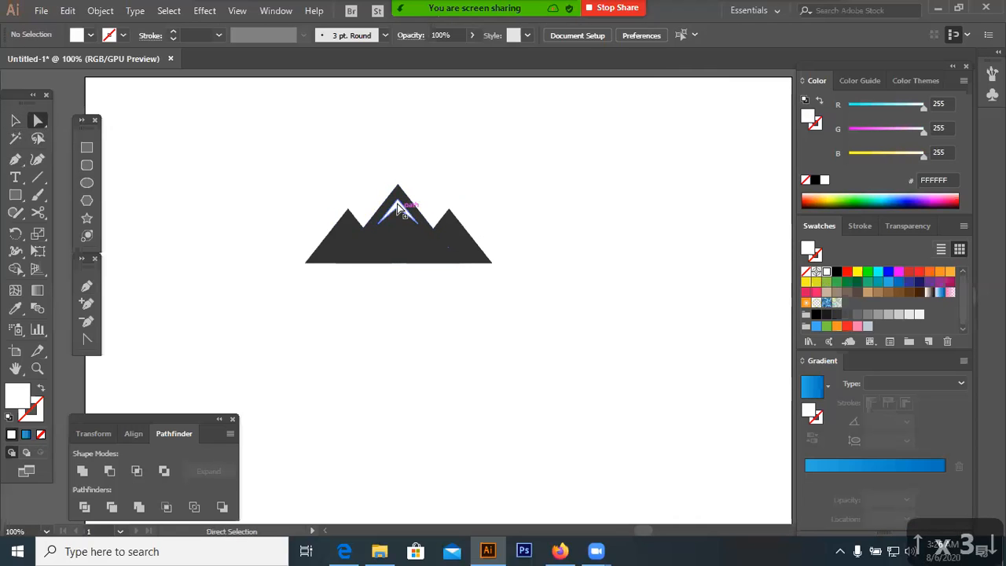
{"action": "left_click", "coordinate": [15, 120]}
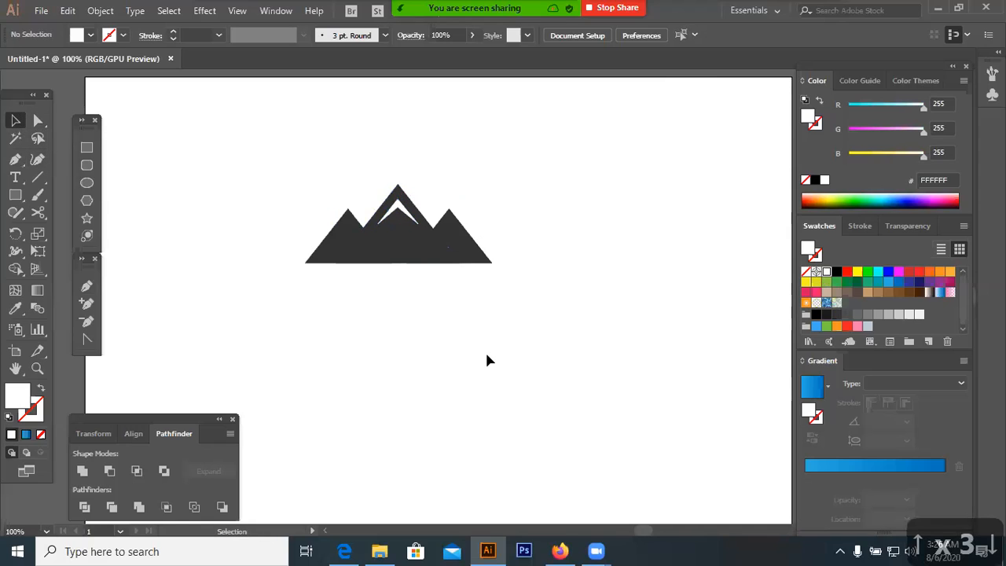
Place smaller copies of the white chevron just below the tips of the left and right peaks
{"action": "left_click_drag", "start_coordinate": [360, 238], "coordinate": [361, 239]}
{"action": "left_click", "coordinate": [348, 229], "text": "shift"}
{"action": "left_click", "coordinate": [348, 229]}
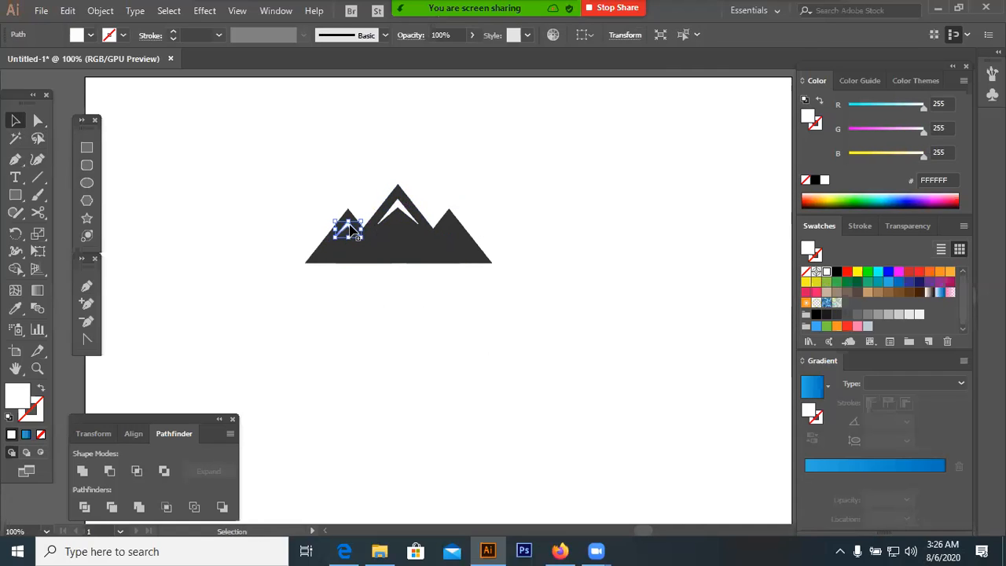
{"action": "key", "text": "Up"}
{"action": "key", "text": "Up"}
{"action": "key", "text": "Up"}
{"action": "left_click", "coordinate": [349, 228]}
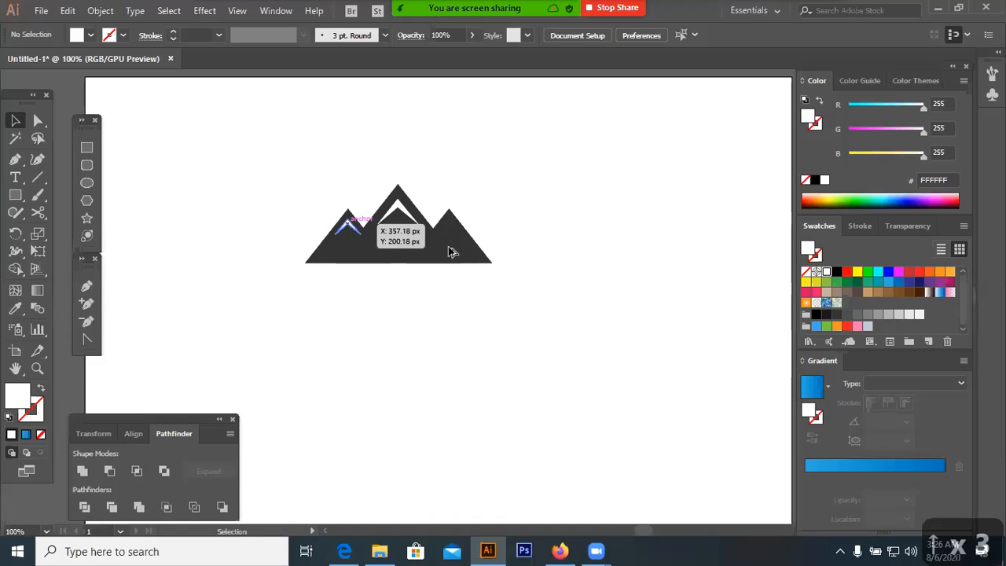
{"action": "left_click_drag", "start_coordinate": [450, 252], "coordinate": [454, 222]}
{"action": "left_click", "coordinate": [507, 329]}
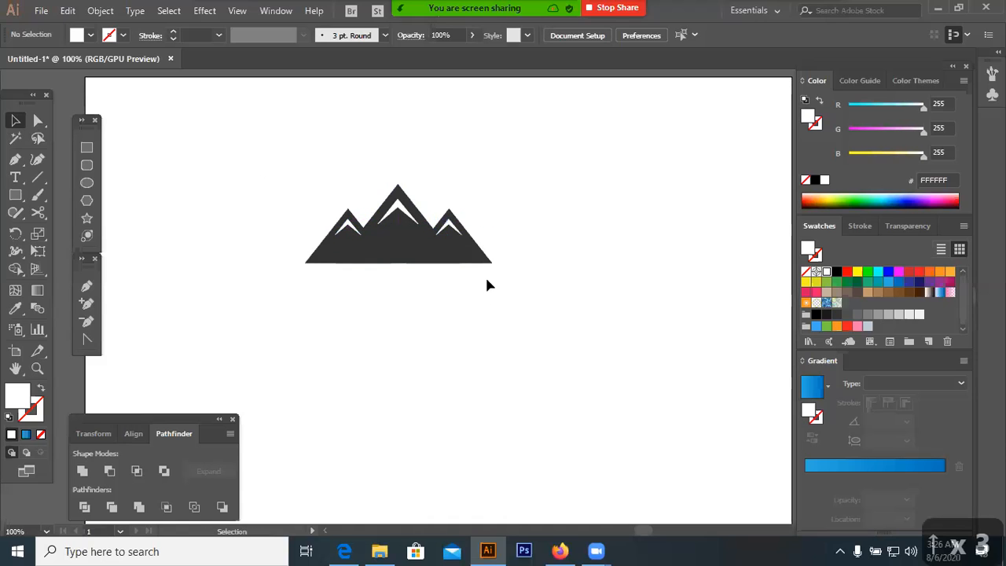
Scale the whole mountain artwork down proportionally about its centre to a small icon size
{"action": "key", "text": "ctrl+a"}
{"action": "left_click_drag", "start_coordinate": [492, 264], "coordinate": [436, 293]}
{"action": "left_click", "coordinate": [438, 294]}
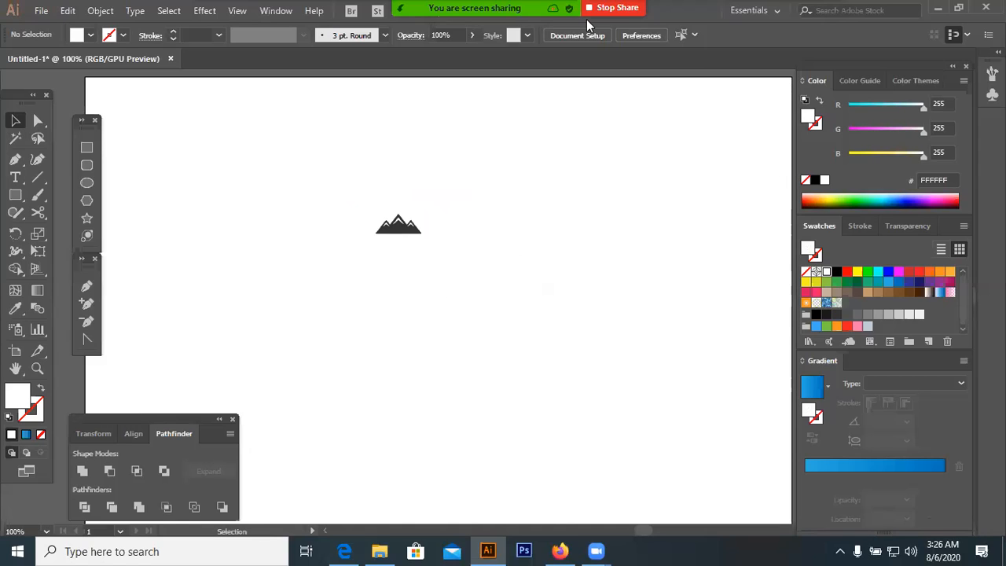
{"action": "scroll", "coordinate": [587, 22], "scroll_direction": "up", "scroll_amount": 3}
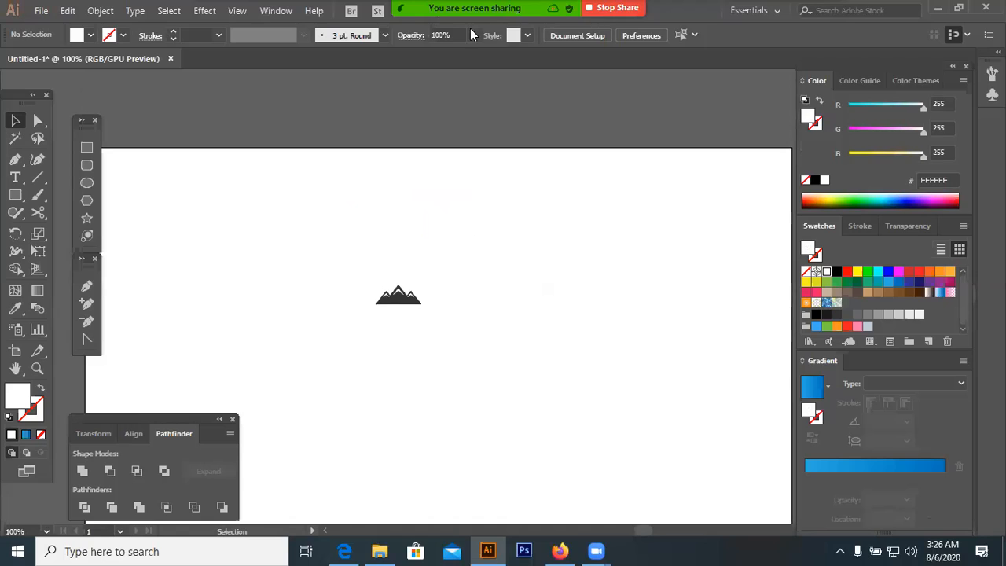
Open the participants list of the Zoom meeting, look through all attendees and minimize the list
{"action": "mouse_move", "coordinate": [470, 28]}
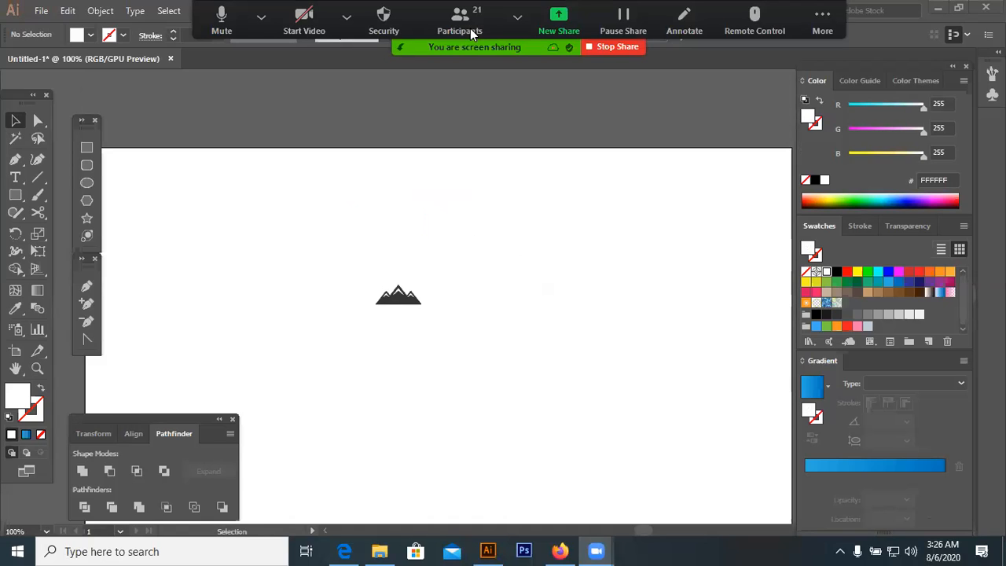
{"action": "left_click", "coordinate": [470, 29]}
{"action": "mouse_move", "coordinate": [530, 276]}
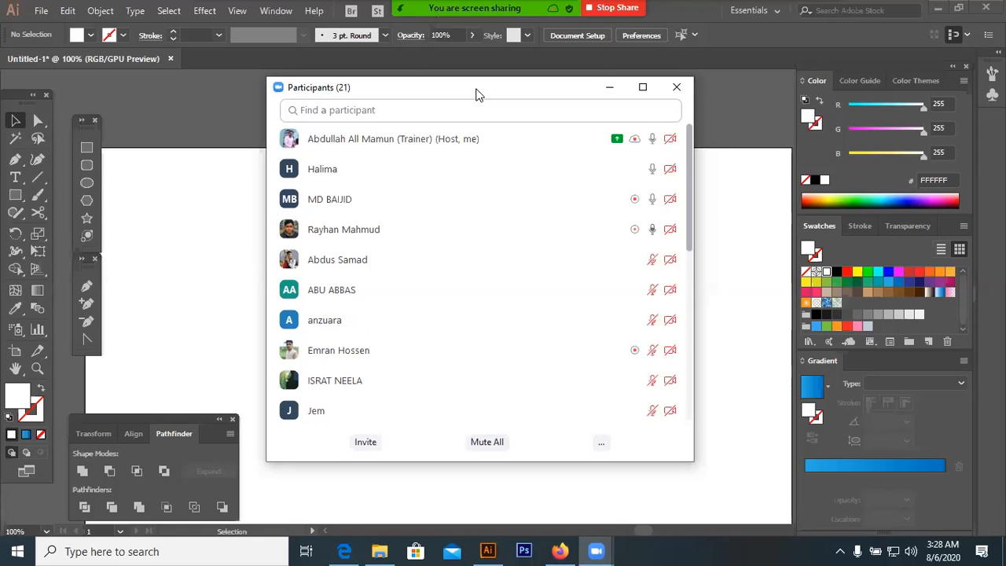
{"action": "mouse_move", "coordinate": [382, 233]}
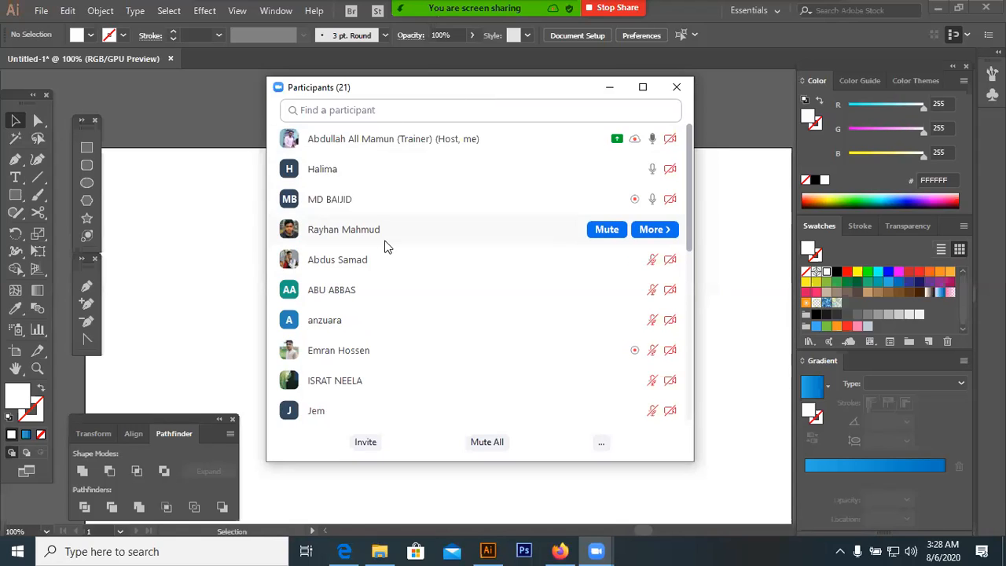
{"action": "mouse_move", "coordinate": [423, 261]}
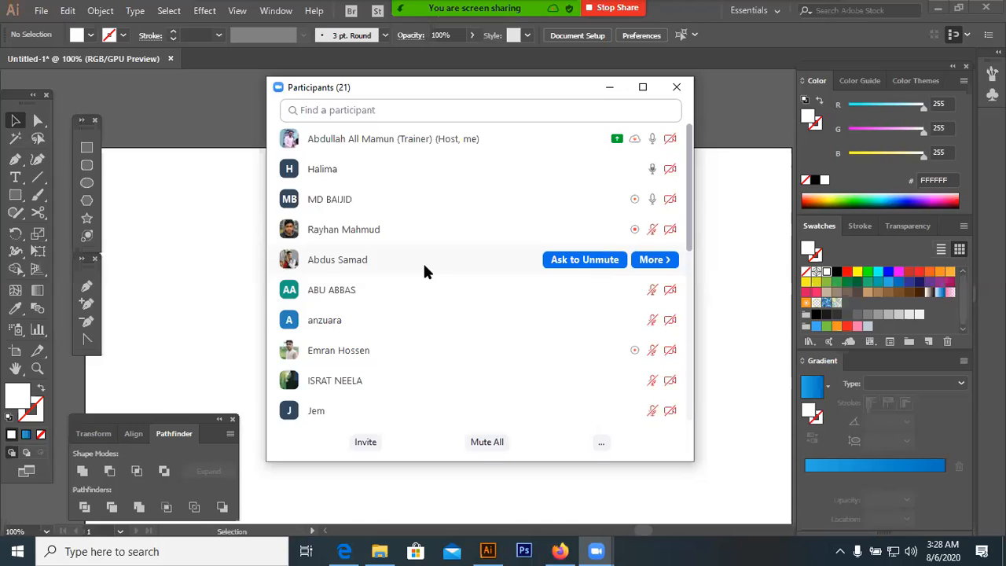
{"action": "scroll", "coordinate": [423, 267], "scroll_direction": "down", "scroll_amount": 3}
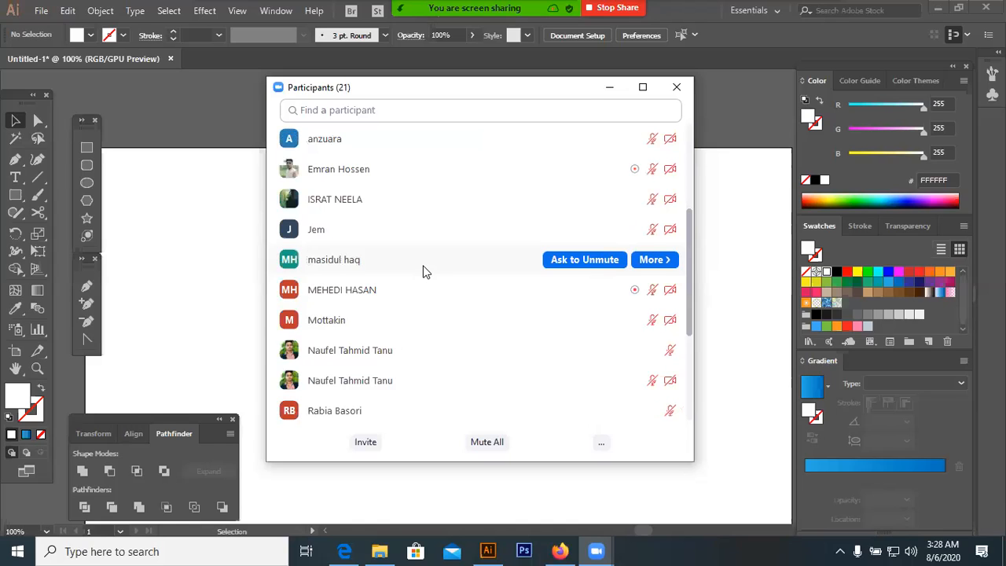
{"action": "scroll", "coordinate": [424, 271], "scroll_direction": "down", "scroll_amount": 2}
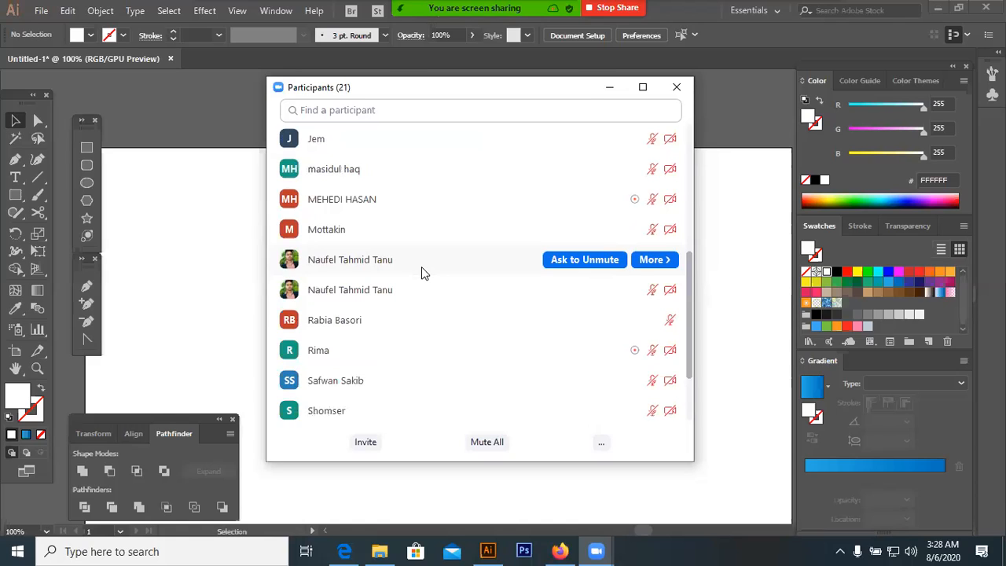
{"action": "scroll", "coordinate": [422, 275], "scroll_direction": "down", "scroll_amount": 2}
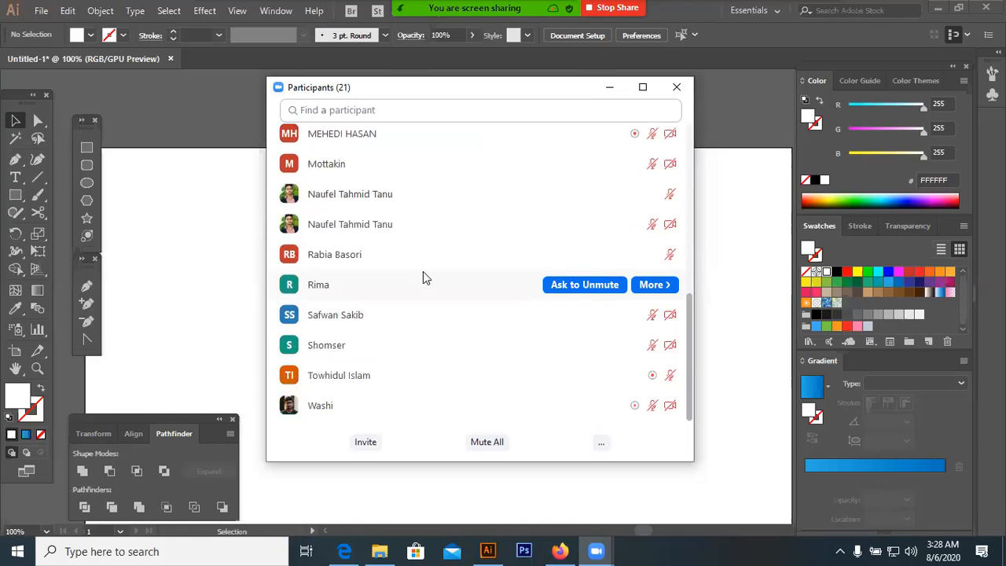
{"action": "scroll", "coordinate": [423, 278], "scroll_direction": "up", "scroll_amount": 5}
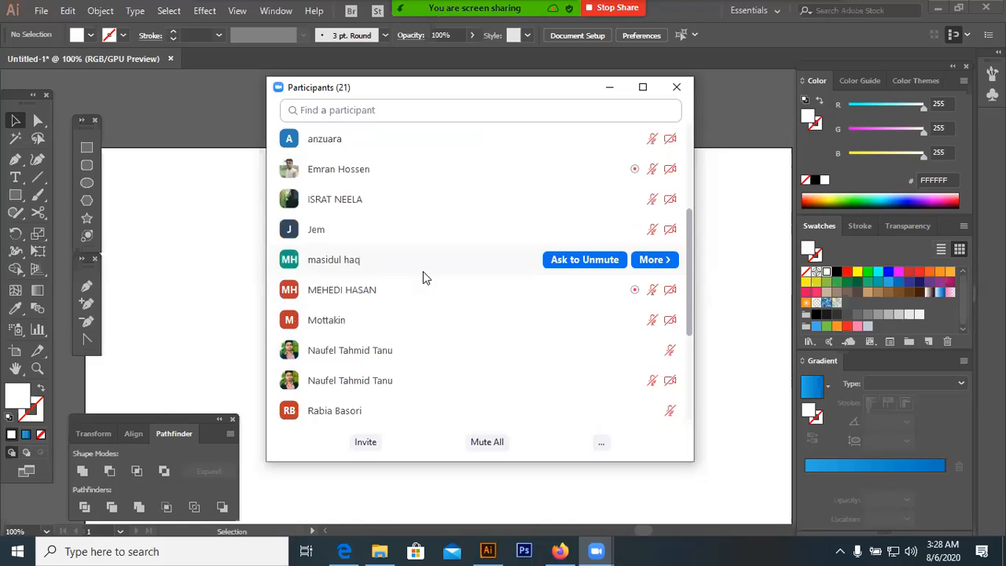
{"action": "scroll", "coordinate": [423, 271], "scroll_direction": "up", "scroll_amount": 6}
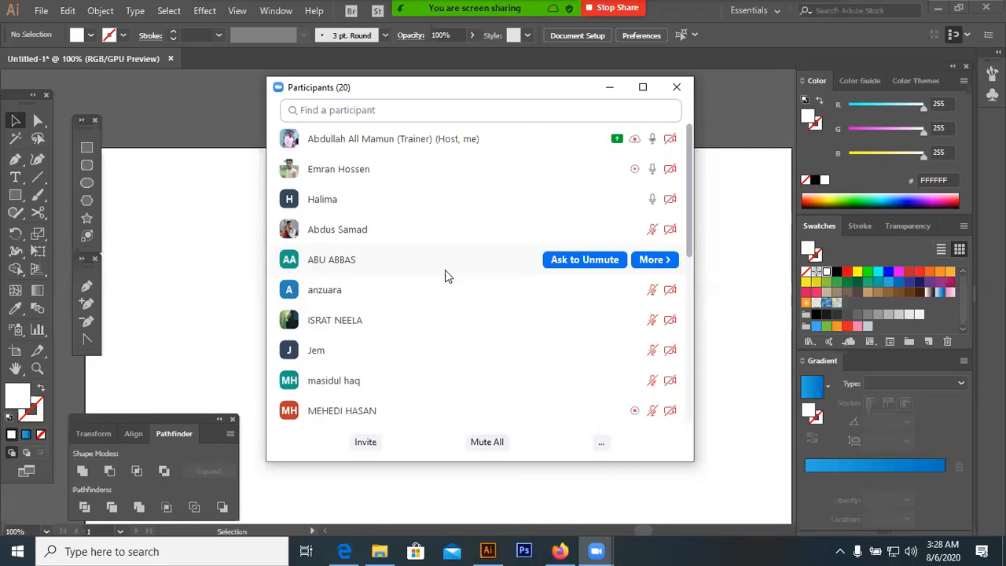
{"action": "left_click", "coordinate": [612, 92]}
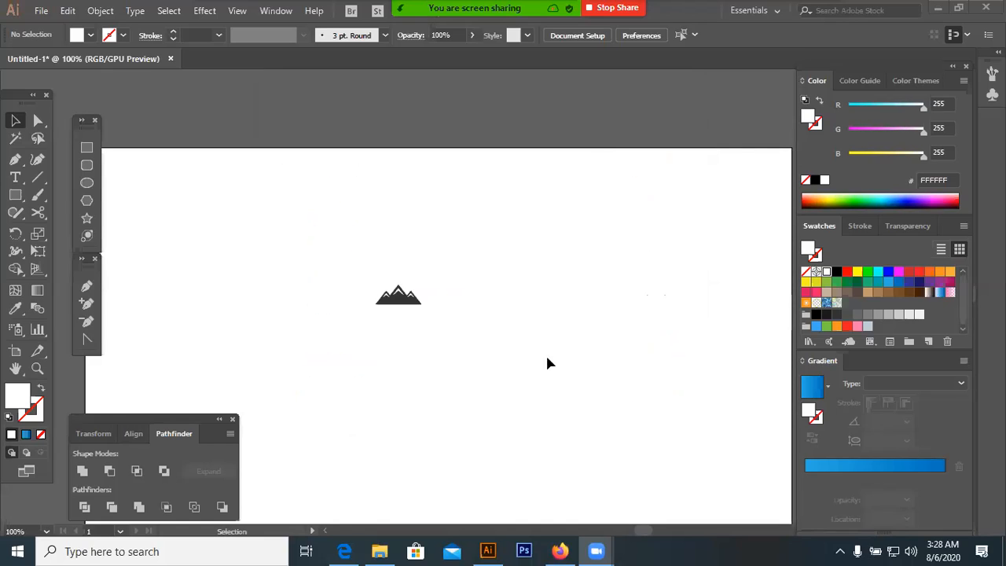
Select the whole mountain icon and enlarge it proportionally about its centre to roughly two and a half times its width
{"action": "left_click_drag", "start_coordinate": [369, 386], "coordinate": [349, 375]}
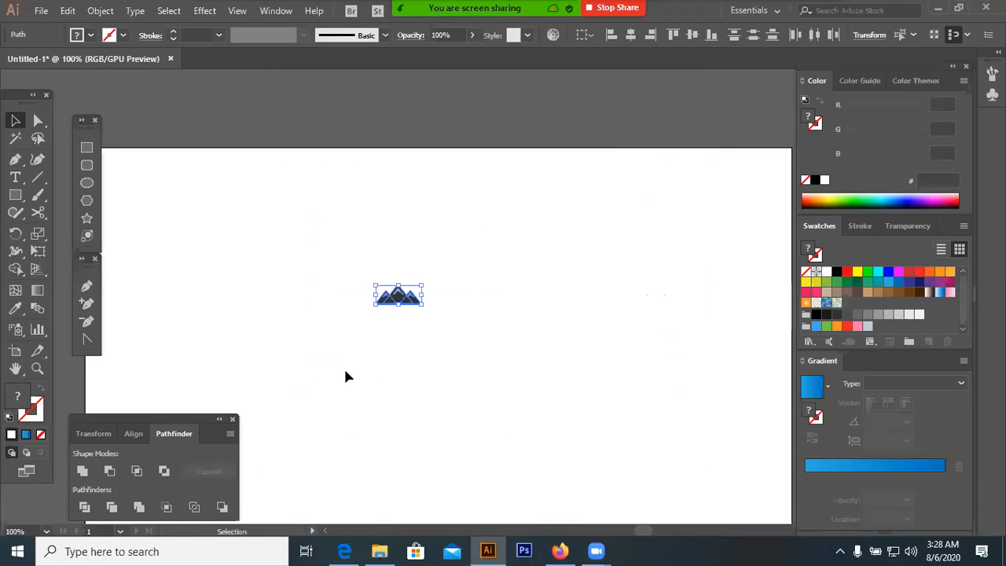
{"action": "left_click", "coordinate": [396, 377]}
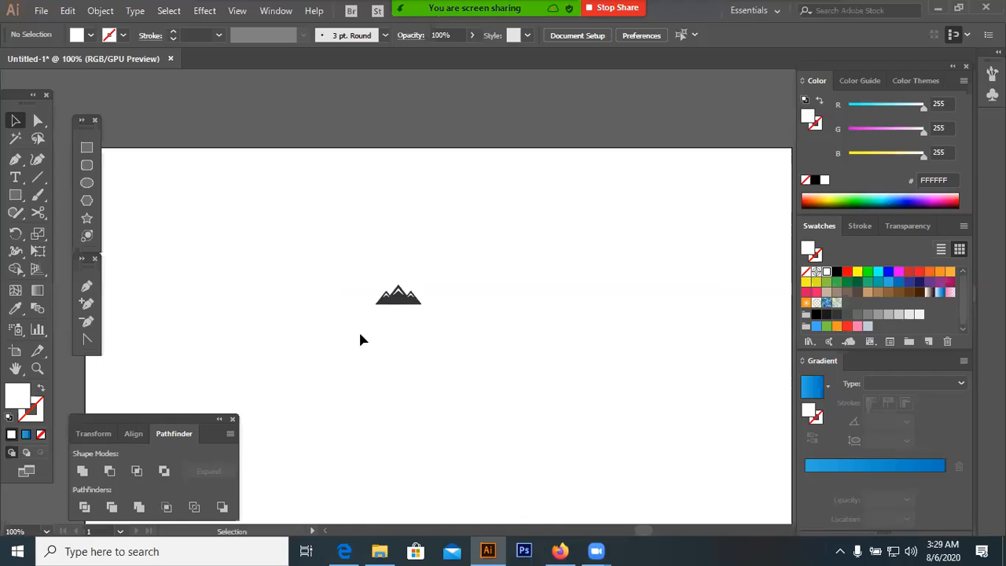
{"action": "left_click", "coordinate": [415, 301]}
{"action": "left_click_drag", "start_coordinate": [422, 304], "coordinate": [489, 367]}
{"action": "left_click", "coordinate": [502, 360]}
{"action": "scroll", "coordinate": [503, 361], "scroll_direction": "down", "scroll_amount": 3}
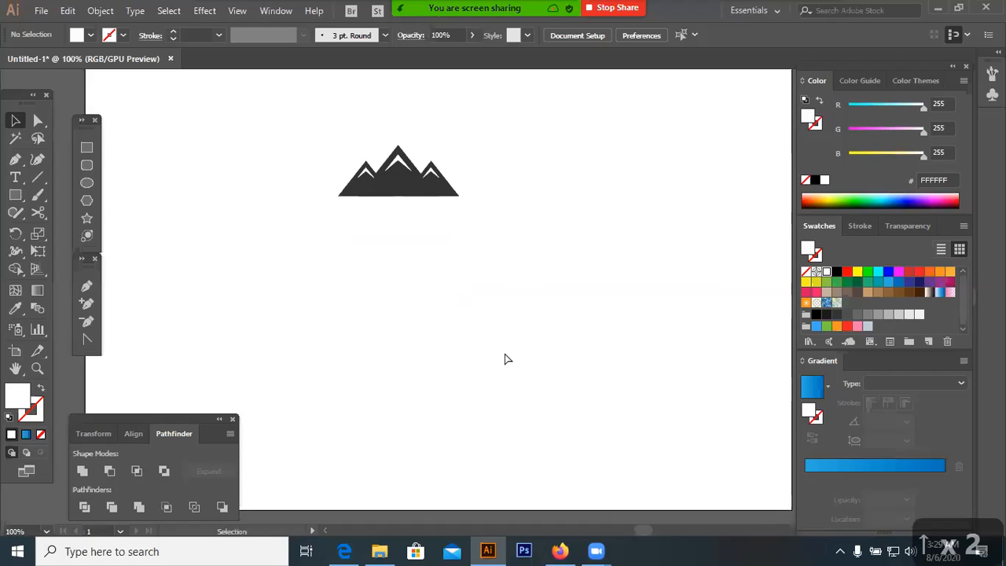
Select the dark grey three-peak mountain shapes on the artboard
{"action": "key", "text": "ctrl+minus"}
{"action": "left_click_drag", "start_coordinate": [469, 160], "coordinate": [338, 298]}
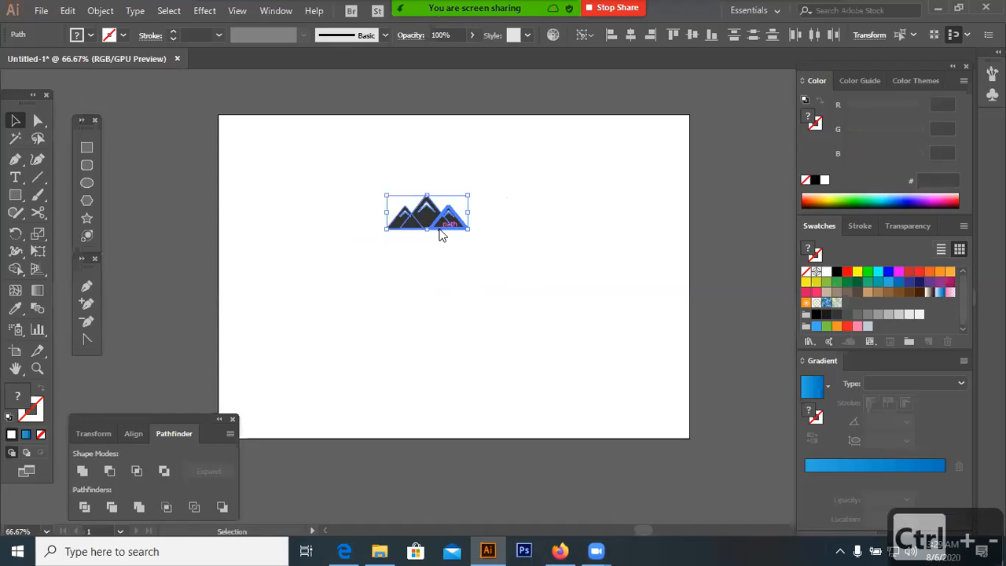
{"action": "left_click", "coordinate": [364, 270]}
{"action": "right_click", "coordinate": [454, 207]}
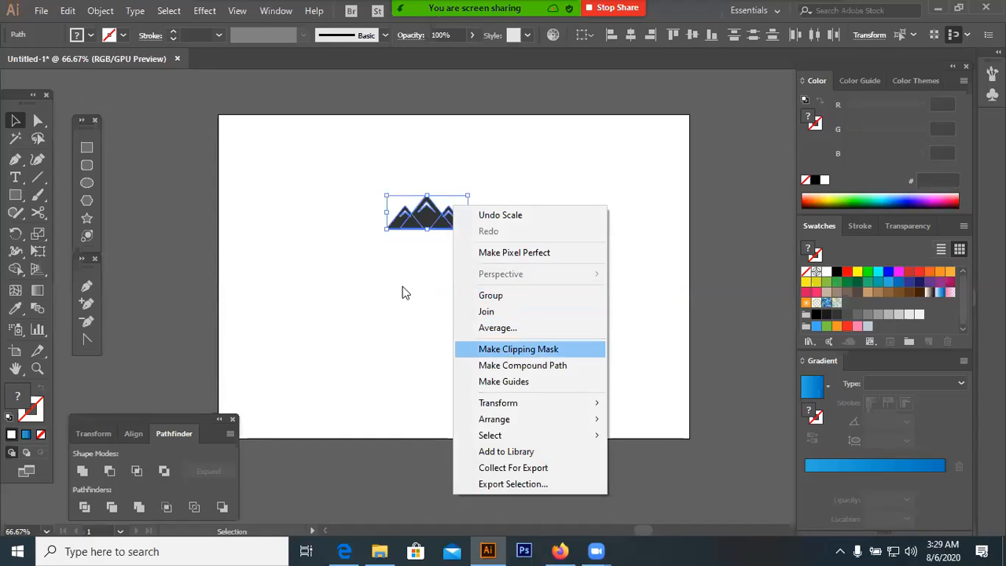
{"action": "left_click", "coordinate": [429, 290]}
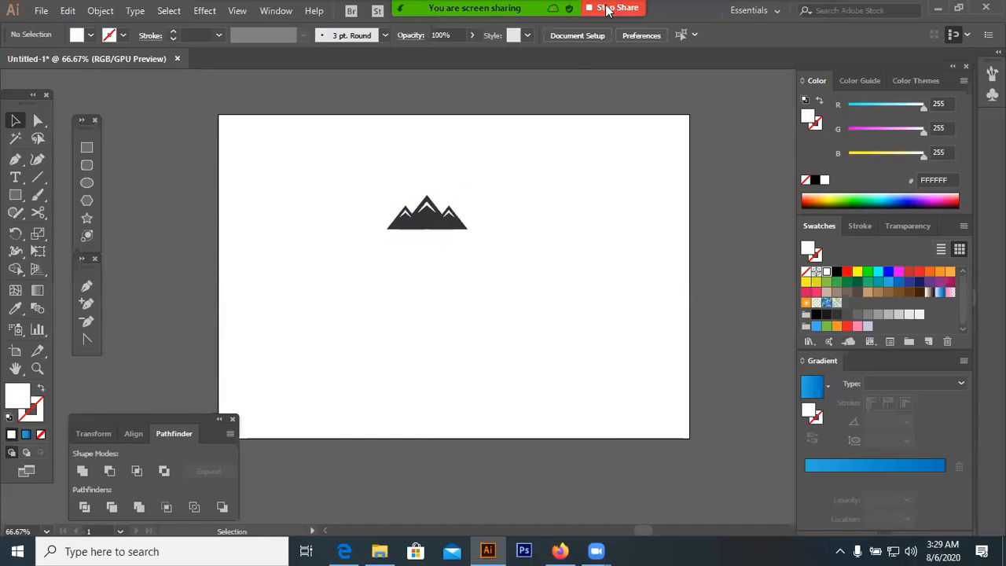
{"action": "left_click_drag", "start_coordinate": [470, 215], "coordinate": [339, 303]}
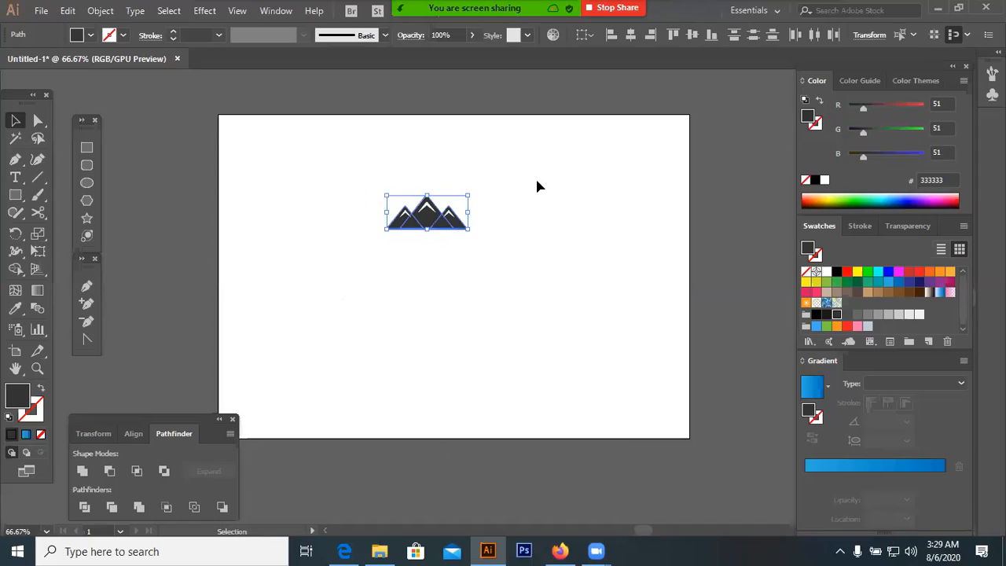
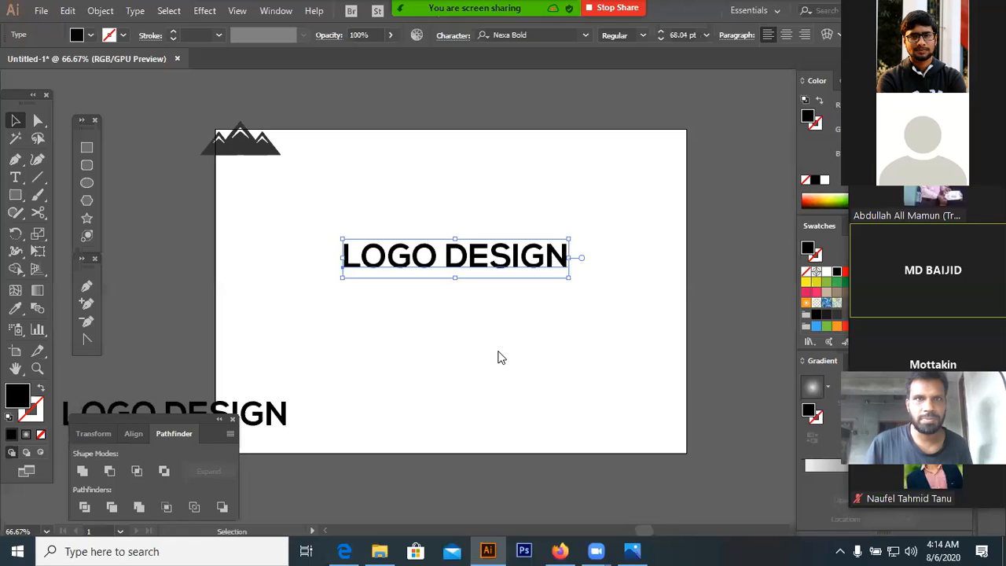
Convert the LOGO DESIGN text in the middle of the artboard to outlines
{"action": "right_click", "coordinate": [498, 355]}
{"action": "left_click", "coordinate": [498, 354]}
{"action": "left_click", "coordinate": [469, 347]}
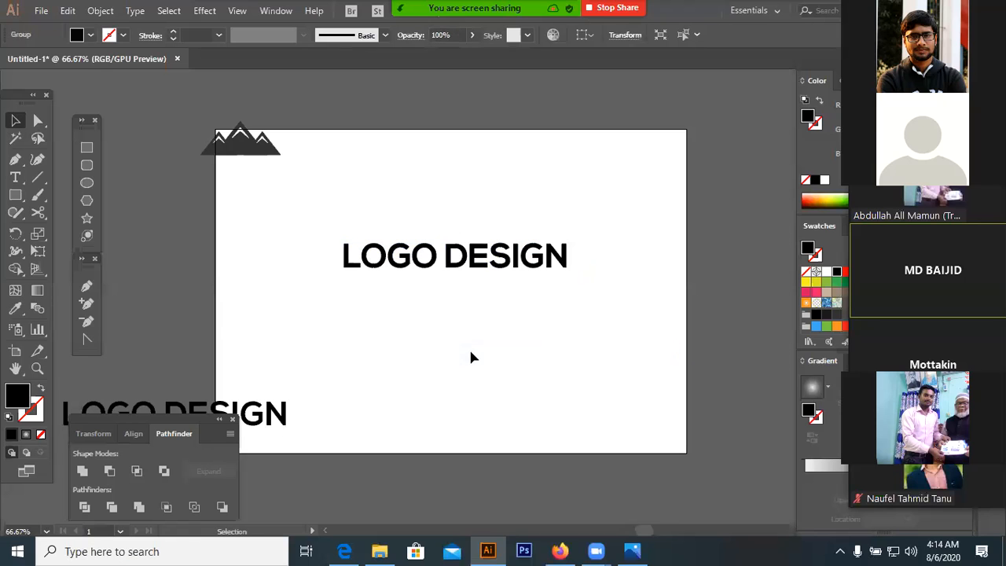
Start a Stylize Drop Shadow effect on the outlined LOGO DESIGN lettering with the preview turned on
{"action": "key", "text": "ctrl+1"}
{"action": "left_click_drag", "start_coordinate": [490, 311], "coordinate": [467, 312]}
{"action": "left_click", "coordinate": [453, 299]}
{"action": "left_click", "coordinate": [494, 321]}
{"action": "left_click", "coordinate": [483, 291]}
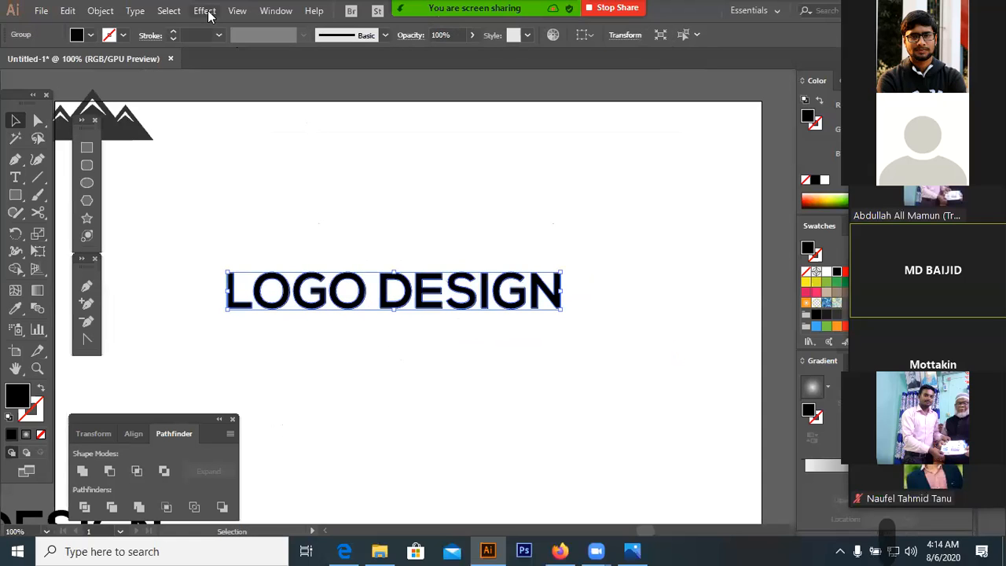
{"action": "left_click", "coordinate": [206, 11]}
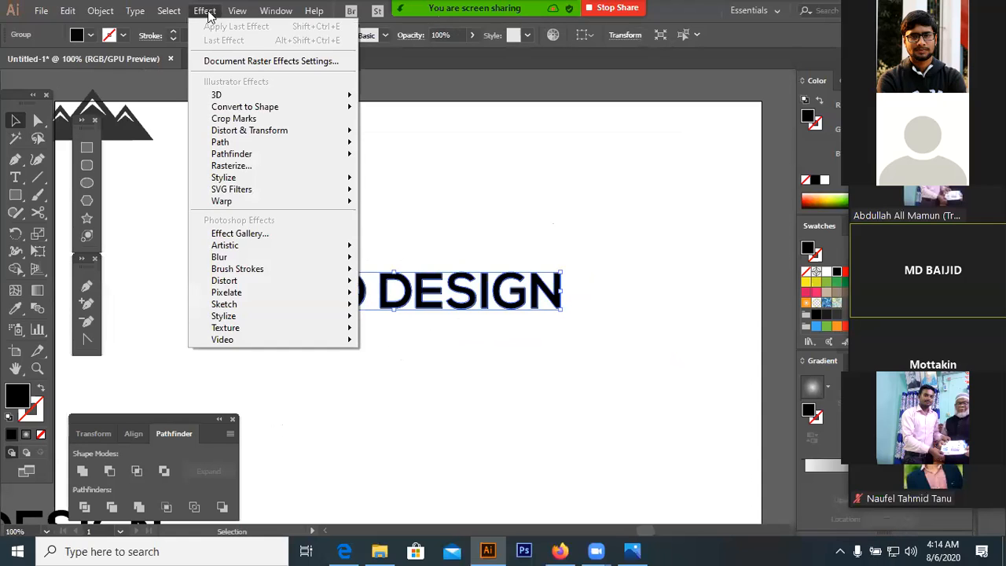
{"action": "left_click", "coordinate": [365, 281]}
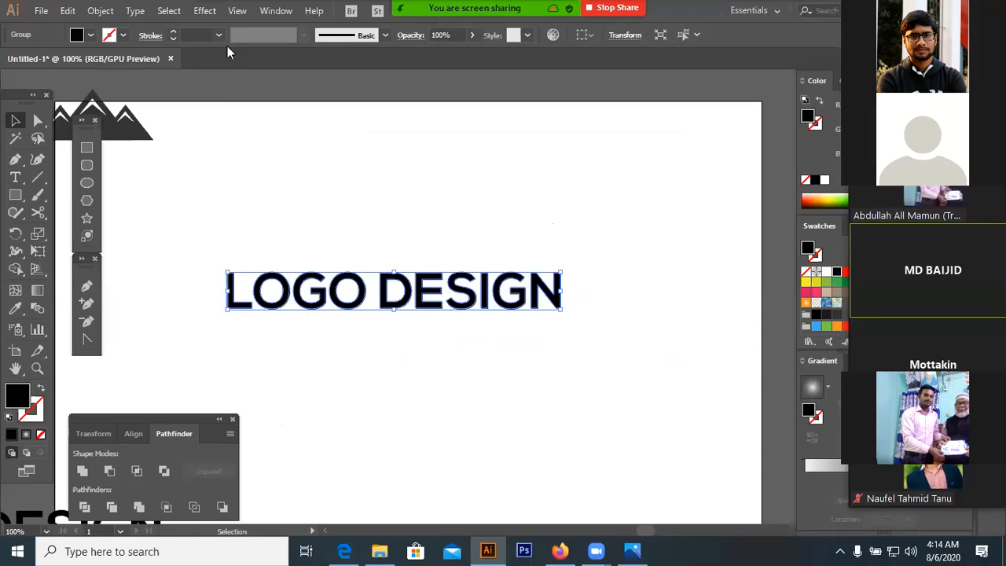
{"action": "left_click", "coordinate": [202, 11]}
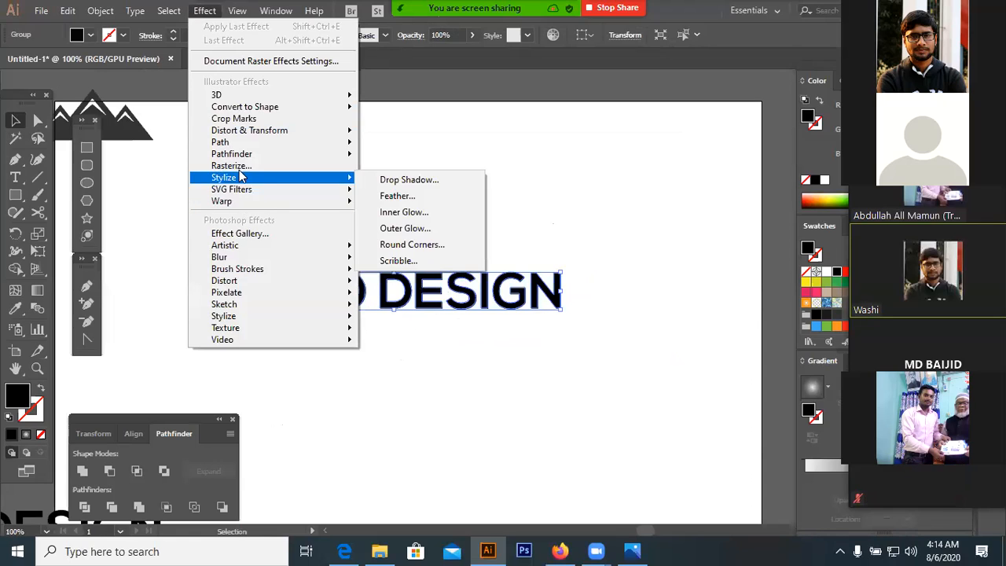
{"action": "mouse_move", "coordinate": [291, 97]}
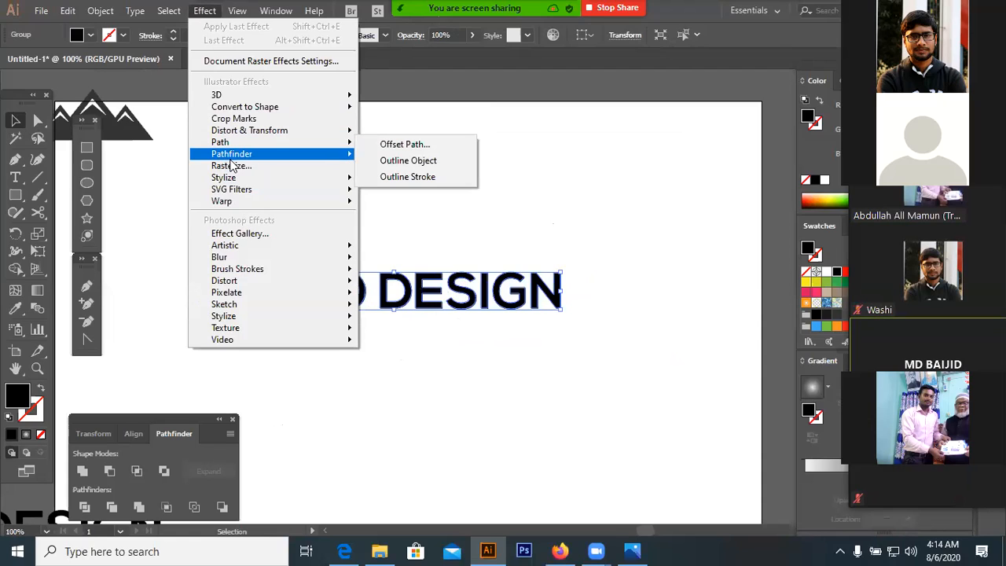
{"action": "mouse_move", "coordinate": [250, 181]}
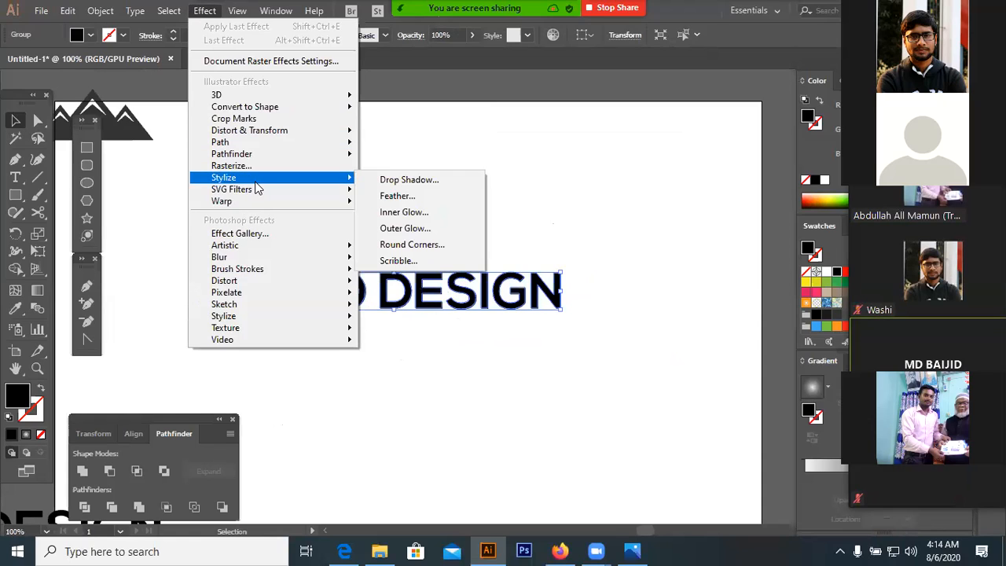
{"action": "left_click", "coordinate": [369, 180]}
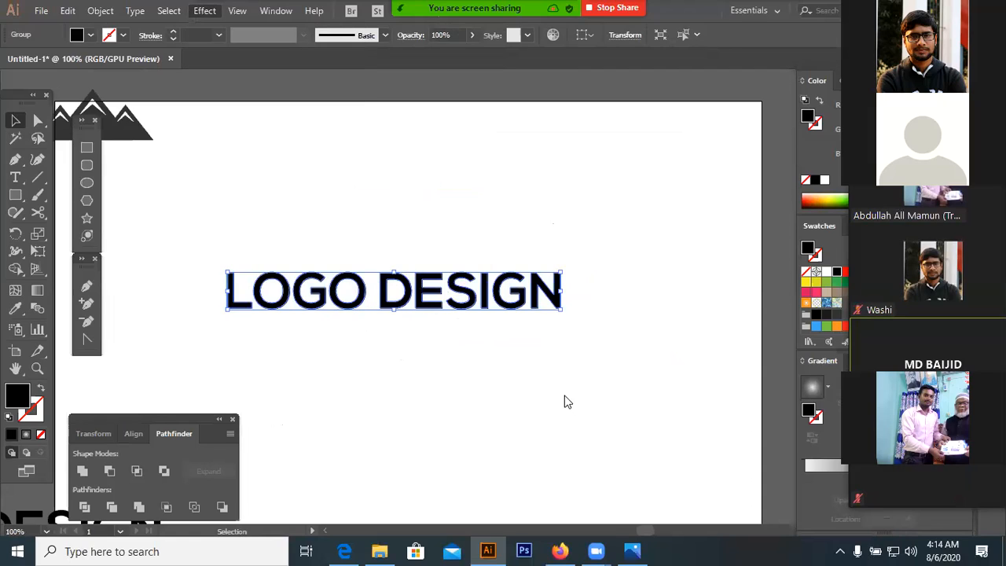
{"action": "left_click_drag", "start_coordinate": [493, 174], "coordinate": [683, 173]}
{"action": "left_click", "coordinate": [598, 346]}
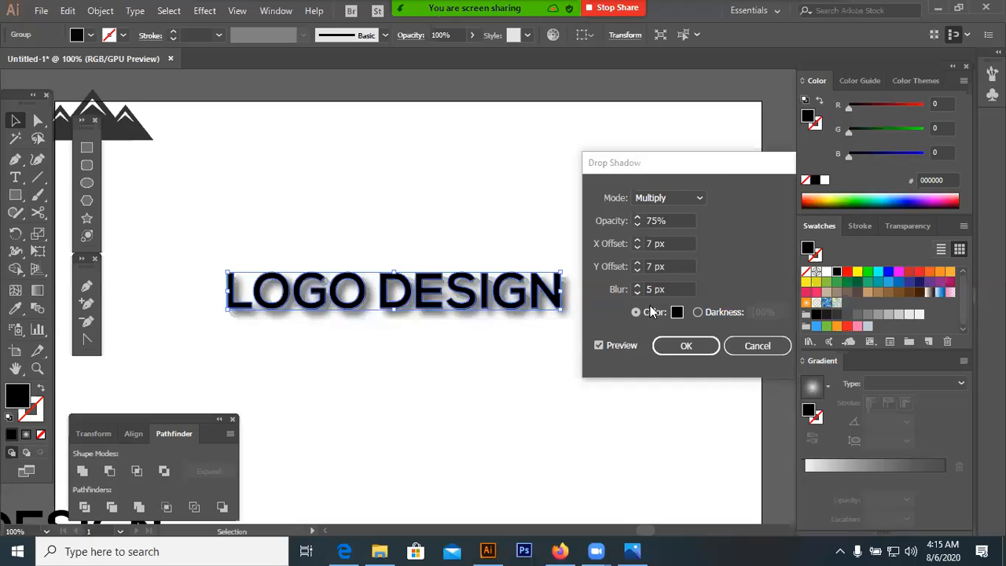
Set the drop shadow to 57% opacity, -3 px X offset, 7 px Y offset and 3 px blur
{"action": "scroll", "coordinate": [671, 222], "scroll_direction": "down", "scroll_amount": 5}
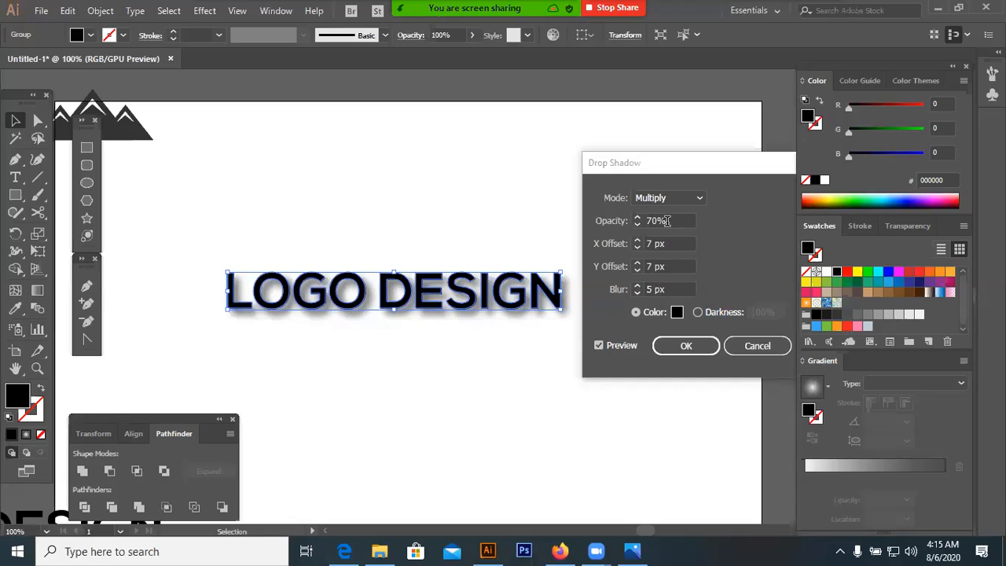
{"action": "scroll", "coordinate": [674, 223], "scroll_direction": "down", "scroll_amount": 4}
{"action": "scroll", "coordinate": [653, 241], "scroll_direction": "down", "scroll_amount": 7}
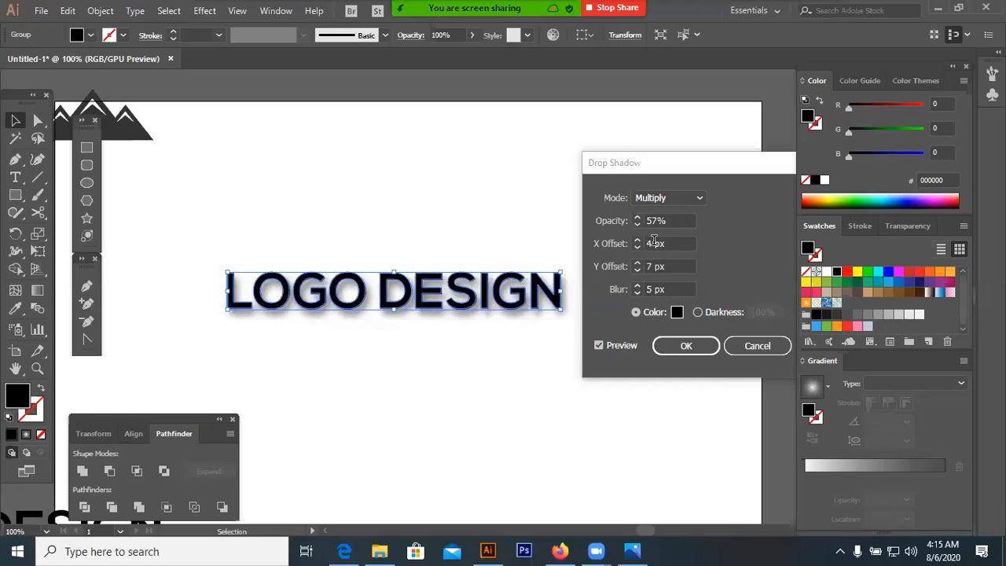
{"action": "scroll", "coordinate": [653, 242], "scroll_direction": "down", "scroll_amount": 3}
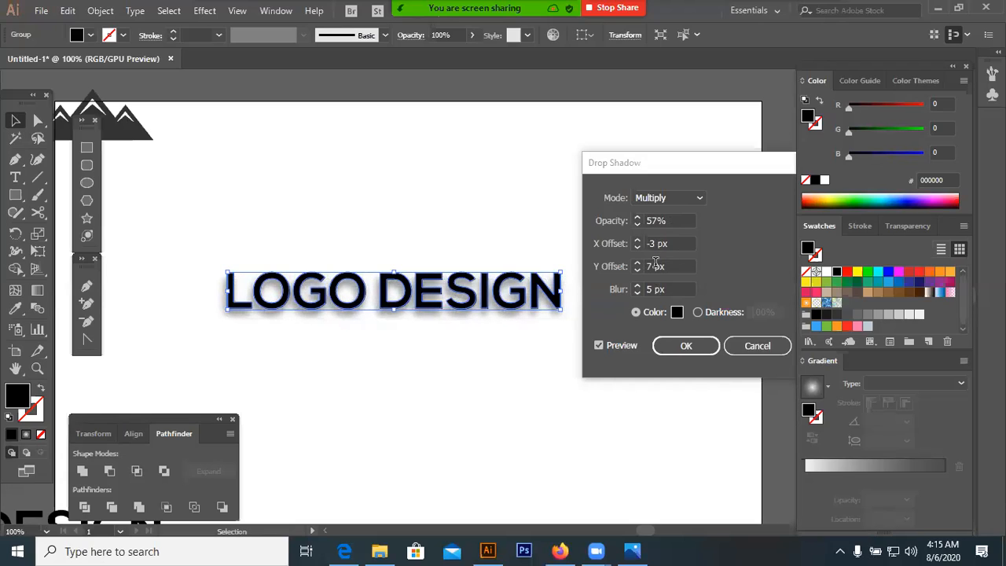
{"action": "scroll", "coordinate": [656, 266], "scroll_direction": "down", "scroll_amount": 5}
{"action": "scroll", "coordinate": [665, 289], "scroll_direction": "down", "scroll_amount": 3}
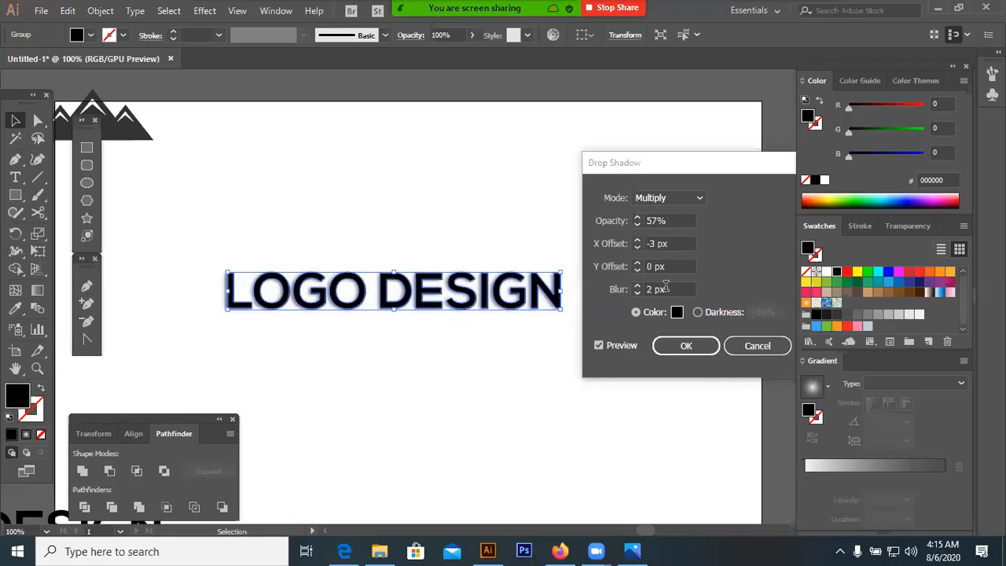
{"action": "scroll", "coordinate": [663, 288], "scroll_direction": "up", "scroll_amount": 1}
{"action": "scroll", "coordinate": [669, 267], "scroll_direction": "up", "scroll_amount": 5}
{"action": "scroll", "coordinate": [669, 267], "scroll_direction": "up", "scroll_amount": 2}
{"action": "scroll", "coordinate": [669, 267], "scroll_direction": "up", "scroll_amount": 1}
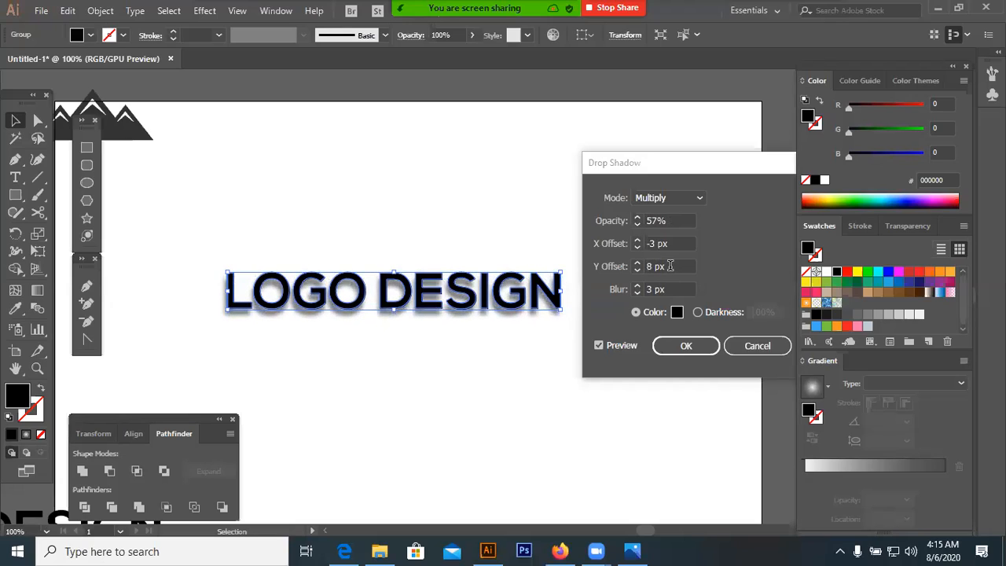
{"action": "scroll", "coordinate": [671, 265], "scroll_direction": "down", "scroll_amount": 1}
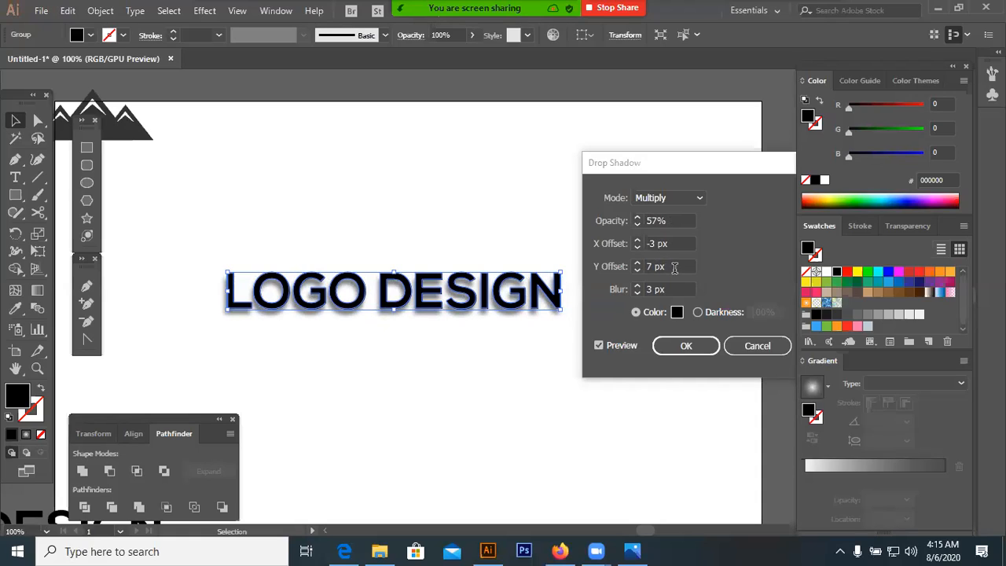
Change the drop shadow's colour to a very dark red
{"action": "left_click", "coordinate": [678, 313]}
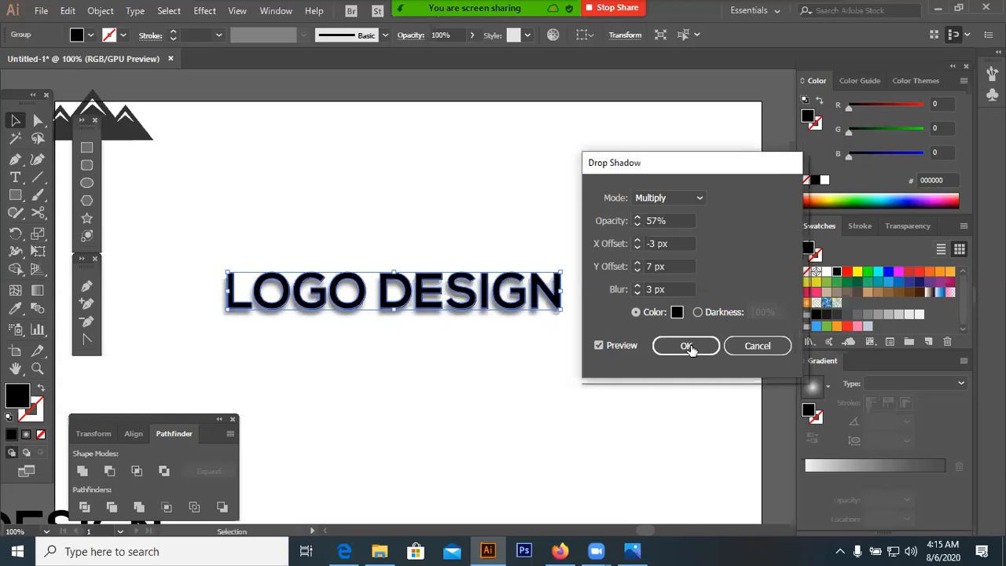
{"action": "left_click_drag", "start_coordinate": [514, 391], "coordinate": [521, 403]}
{"action": "left_click", "coordinate": [695, 266]}
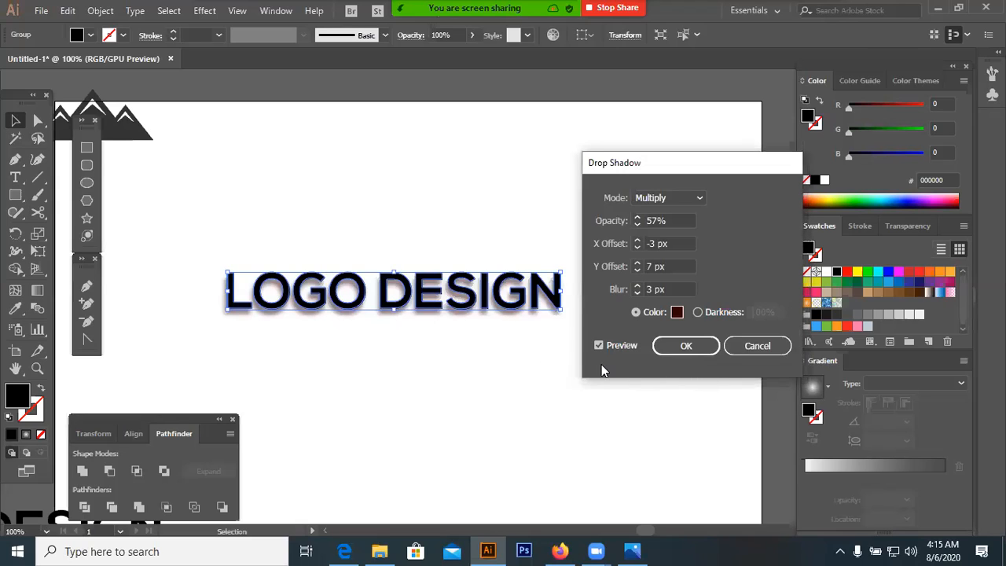
Try the Screen, Normal, Multiply and Overlay blend modes for the shadow and cancel the drop shadow effect
{"action": "left_click", "coordinate": [700, 198]}
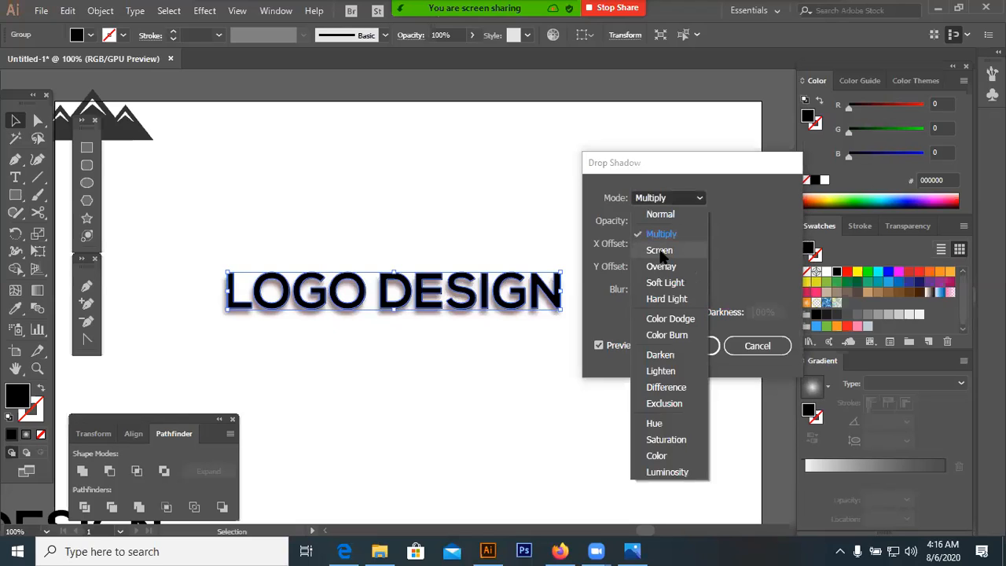
{"action": "left_click", "coordinate": [662, 252]}
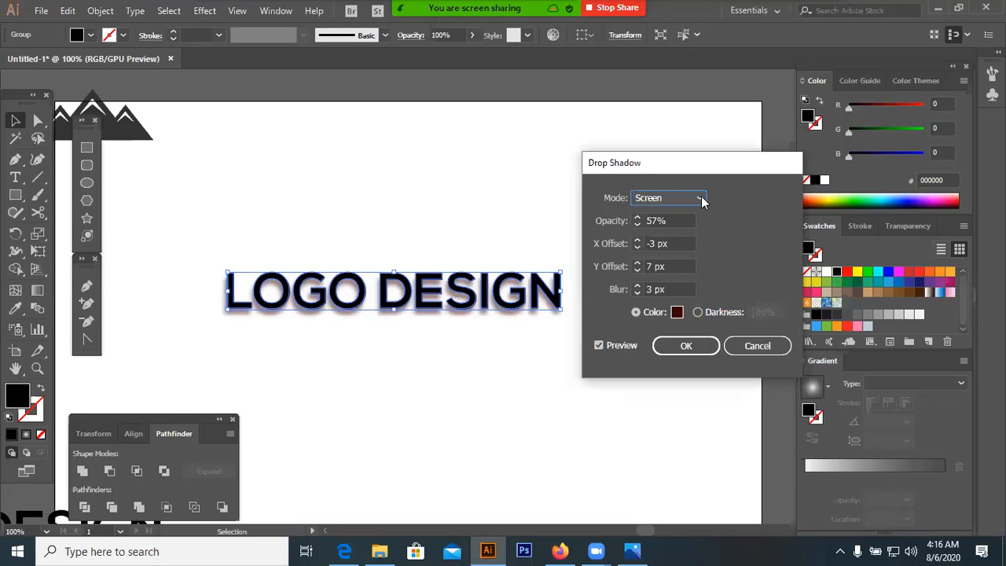
{"action": "left_click", "coordinate": [700, 199]}
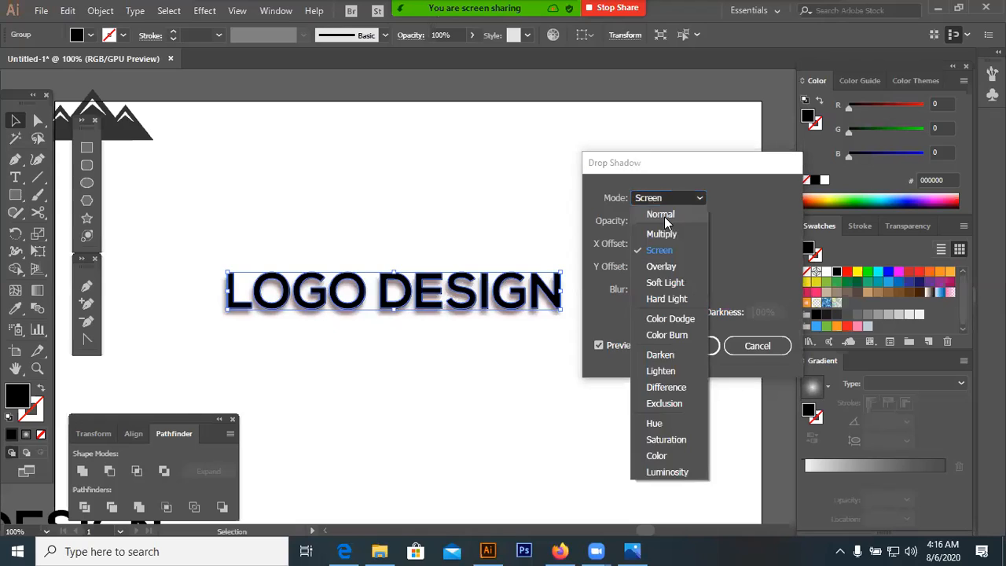
{"action": "left_click", "coordinate": [686, 212]}
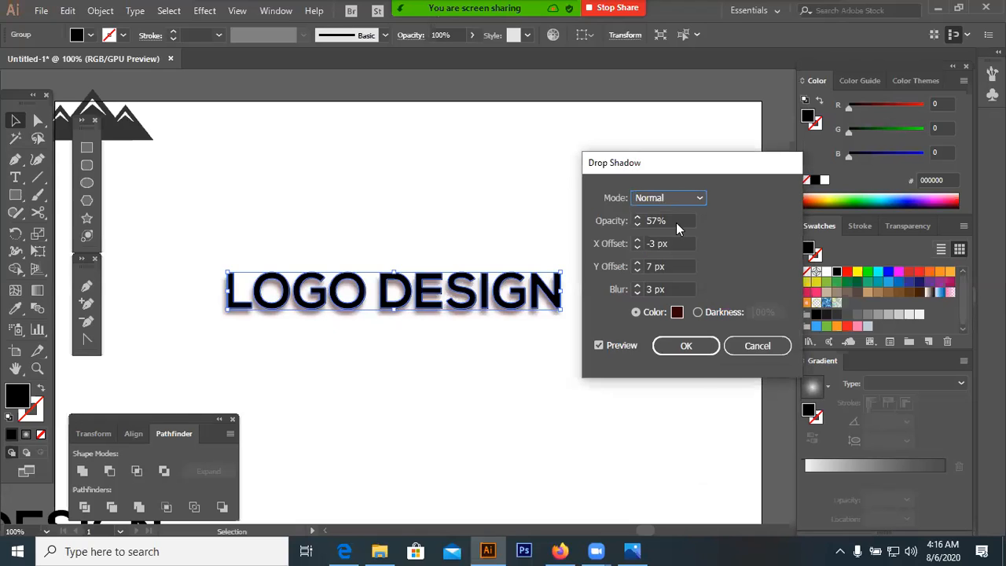
{"action": "left_click", "coordinate": [674, 198]}
{"action": "left_click", "coordinate": [665, 236]}
{"action": "left_click", "coordinate": [702, 200]}
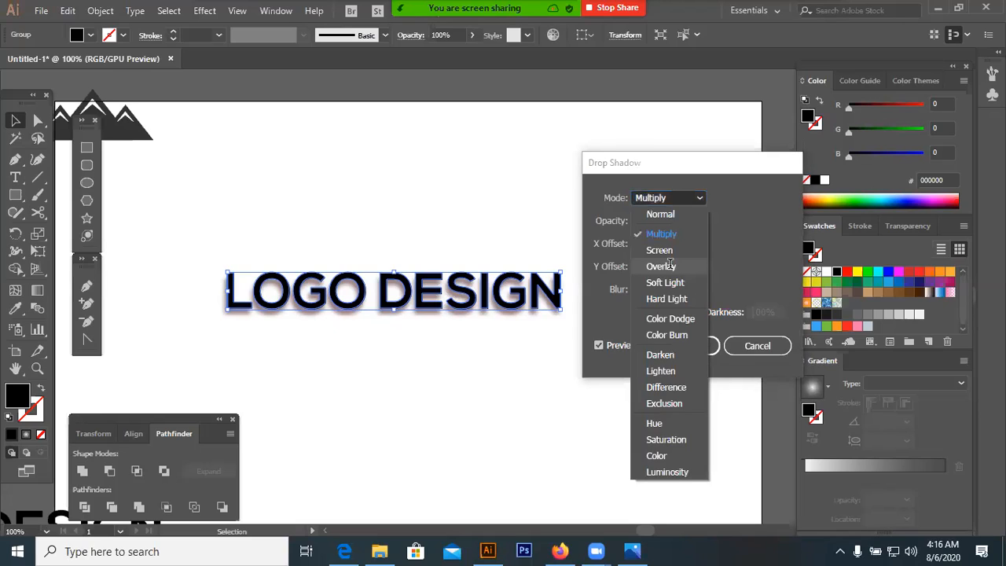
{"action": "left_click", "coordinate": [669, 265]}
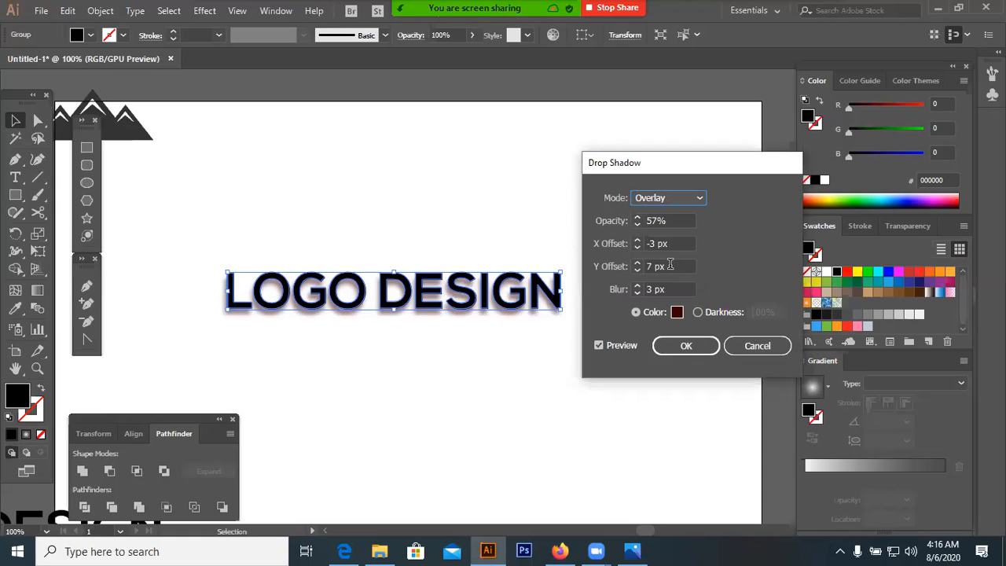
{"action": "mouse_move", "coordinate": [479, 13]}
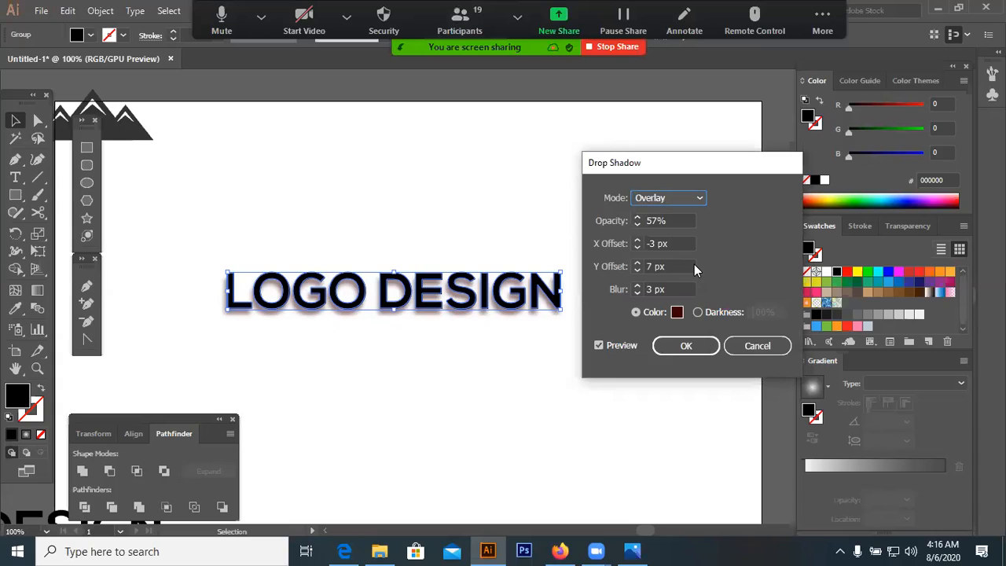
{"action": "left_click", "coordinate": [685, 350]}
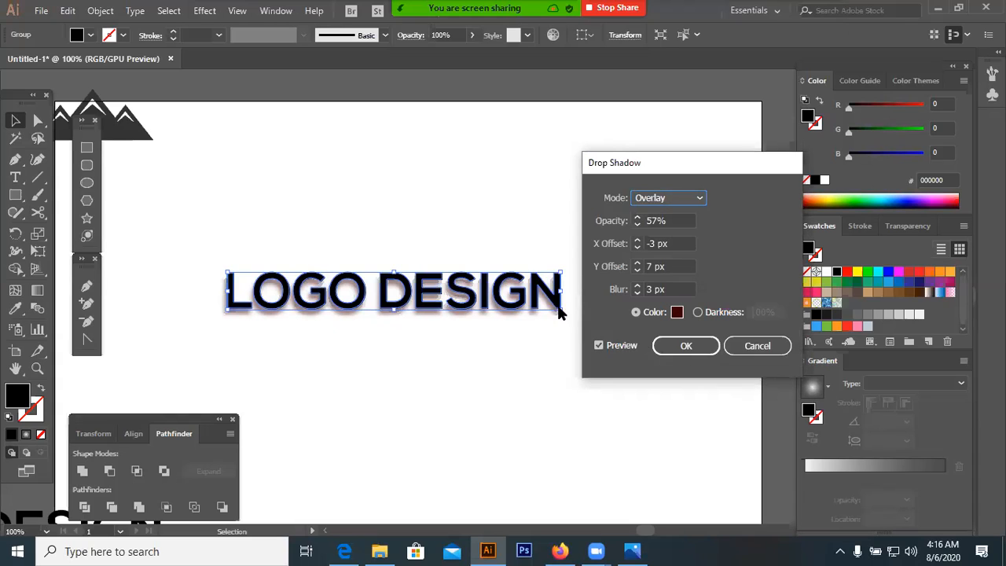
{"action": "left_click", "coordinate": [759, 346]}
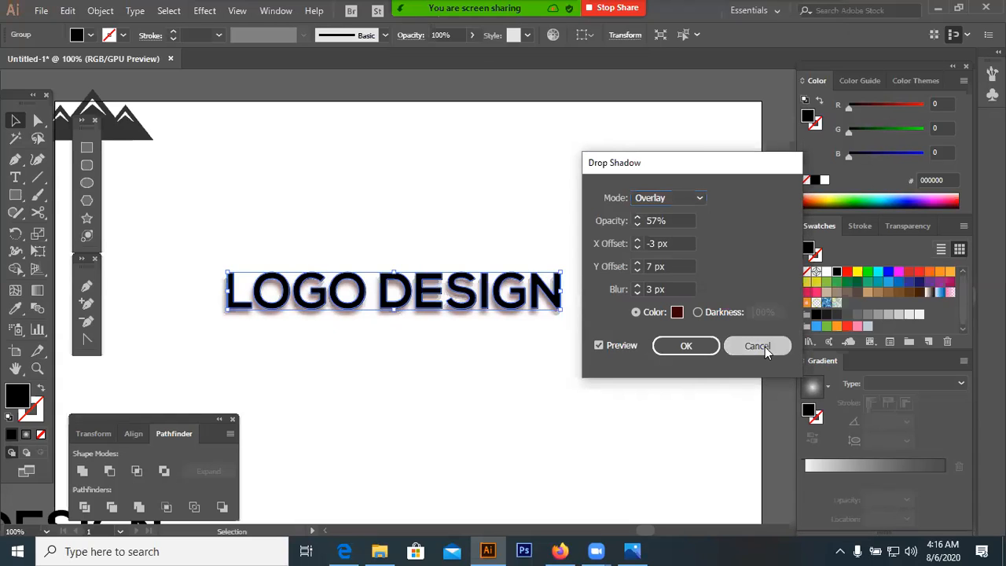
Select the whole outlined LOGO DESIGN lettering group again
{"action": "left_click", "coordinate": [471, 316]}
{"action": "left_click_drag", "start_coordinate": [389, 322], "coordinate": [561, 254]}
{"action": "left_click_drag", "start_coordinate": [599, 263], "coordinate": [436, 341]}
{"action": "left_click", "coordinate": [436, 341]}
{"action": "left_click", "coordinate": [440, 309]}
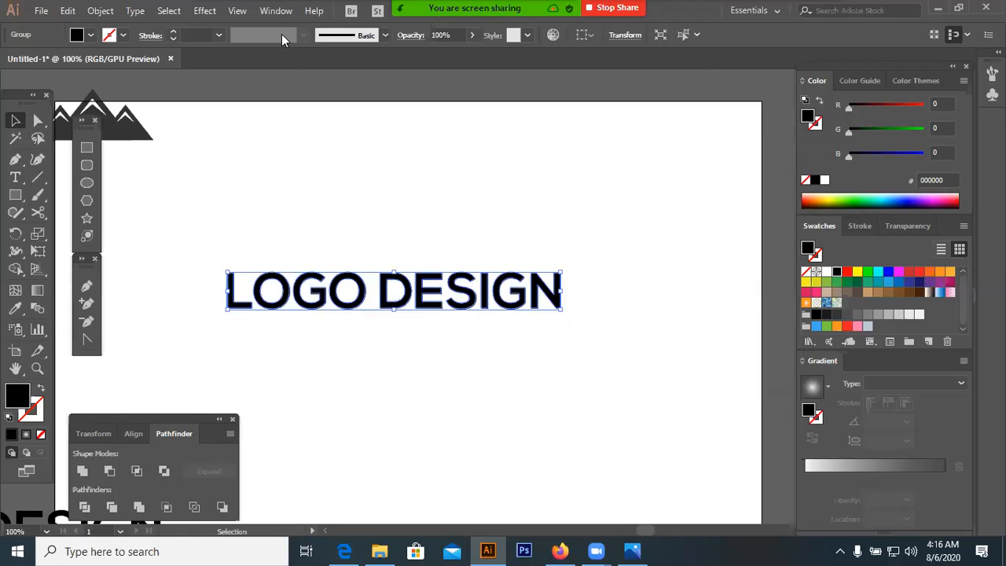
{"action": "left_click", "coordinate": [453, 331]}
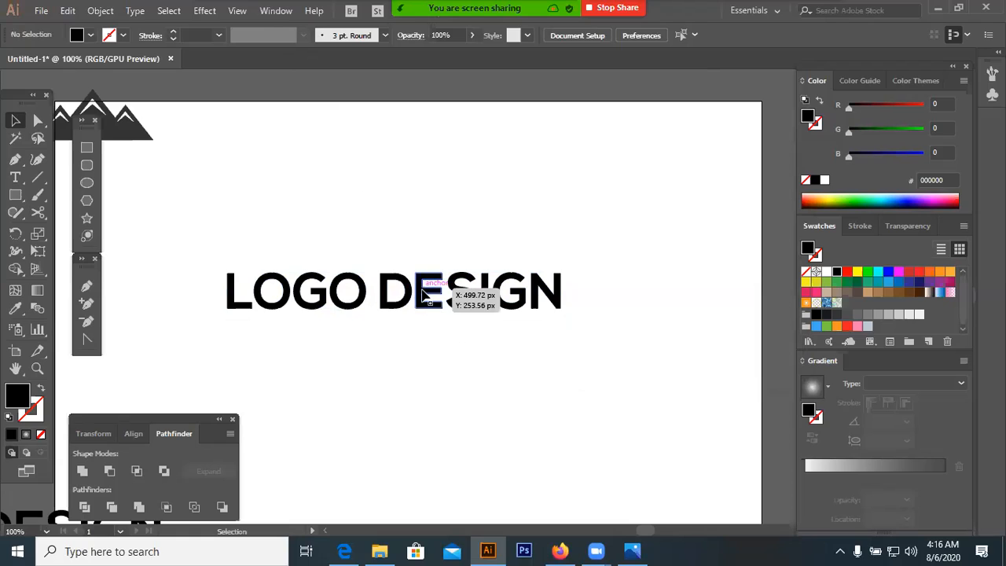
{"action": "left_click", "coordinate": [448, 299]}
{"action": "left_click_drag", "start_coordinate": [402, 248], "coordinate": [464, 334]}
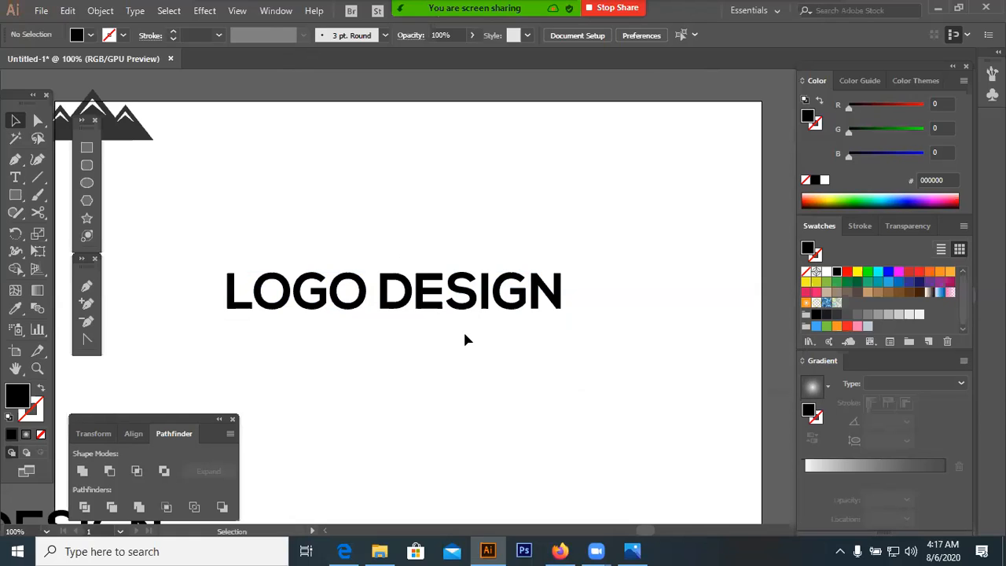
{"action": "left_click_drag", "start_coordinate": [351, 338], "coordinate": [503, 242]}
{"action": "left_click_drag", "start_coordinate": [336, 209], "coordinate": [443, 328]}
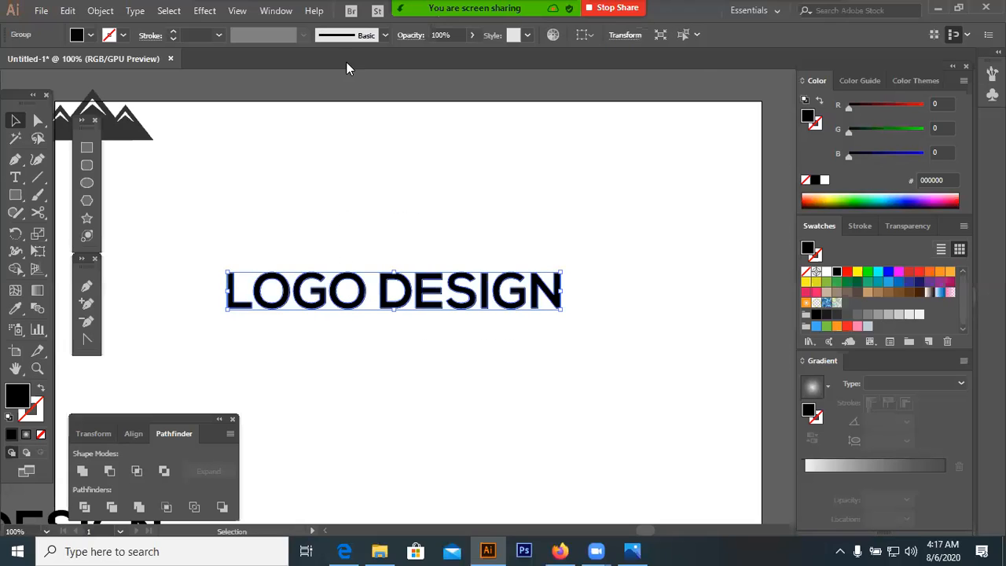
Add a Stylize drop shadow to the LOGO DESIGN lettering with preview on, 71% opacity and 4 px X offset
{"action": "left_click", "coordinate": [204, 10]}
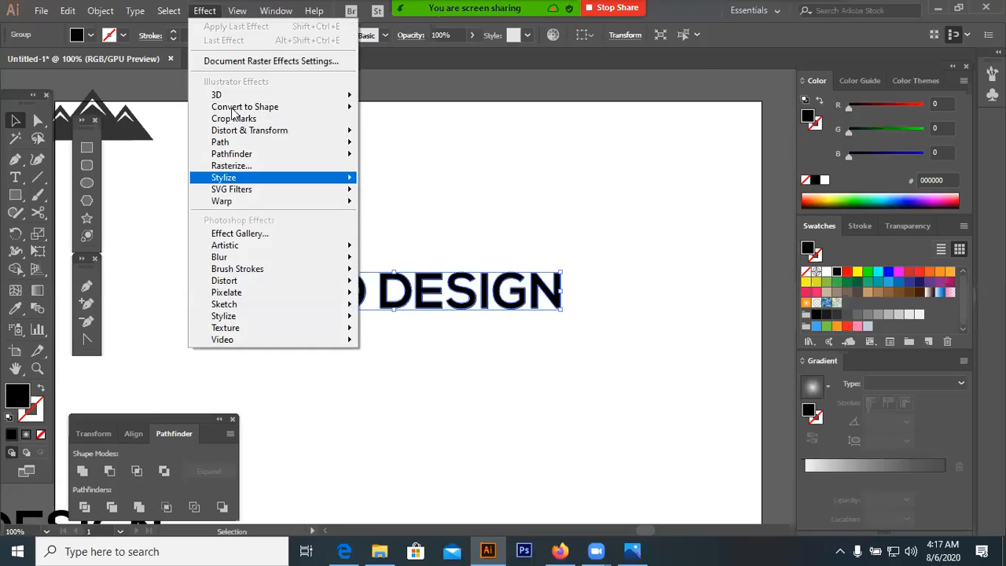
{"action": "mouse_move", "coordinate": [303, 180]}
{"action": "mouse_move", "coordinate": [236, 180]}
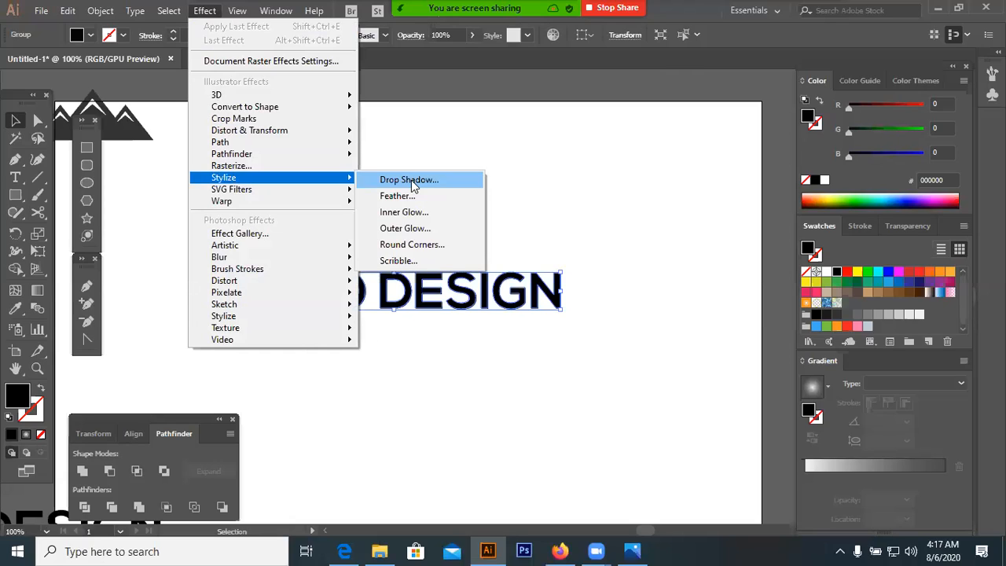
{"action": "left_click", "coordinate": [406, 185]}
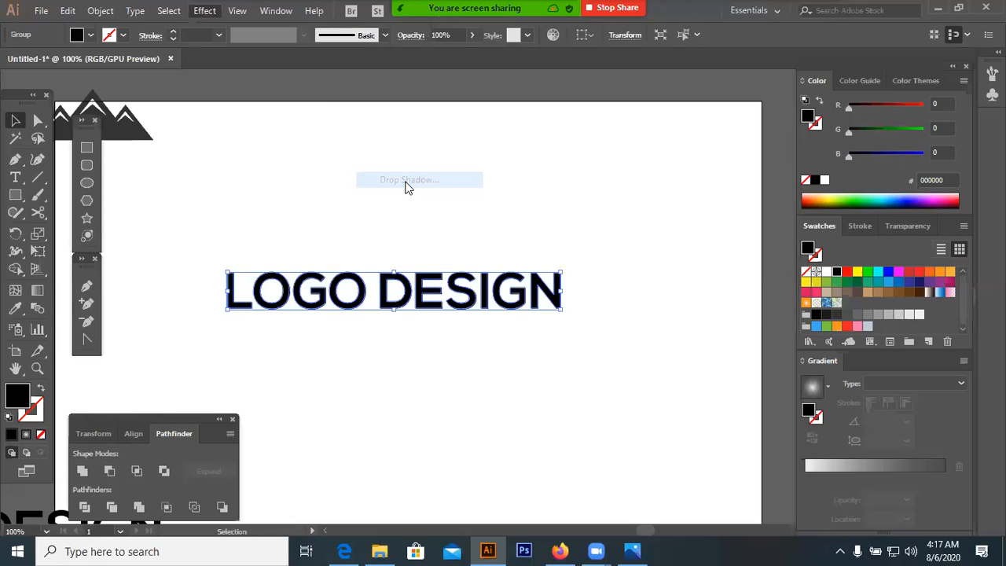
{"action": "left_click", "coordinate": [599, 345]}
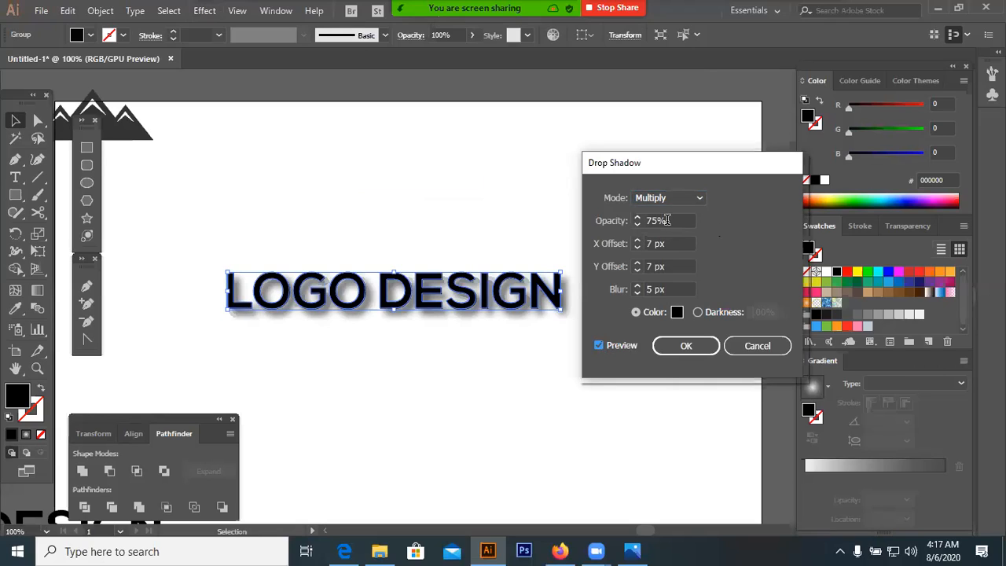
{"action": "scroll", "coordinate": [670, 220], "scroll_direction": "down", "scroll_amount": 4}
Try the Darken and Exclusion blend modes for the drop shadow and settle on Color
{"action": "left_click", "coordinate": [700, 199]}
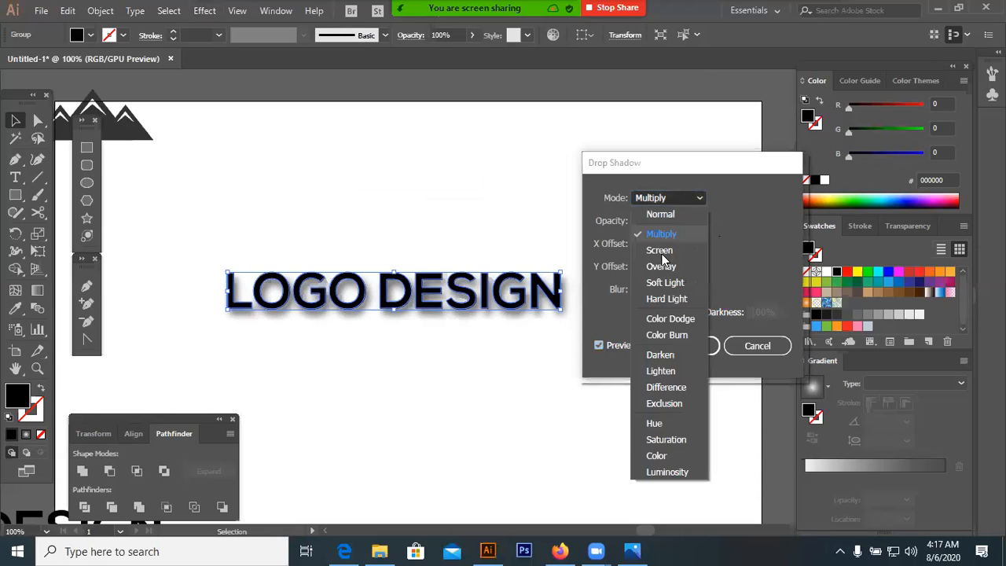
{"action": "left_click", "coordinate": [669, 357]}
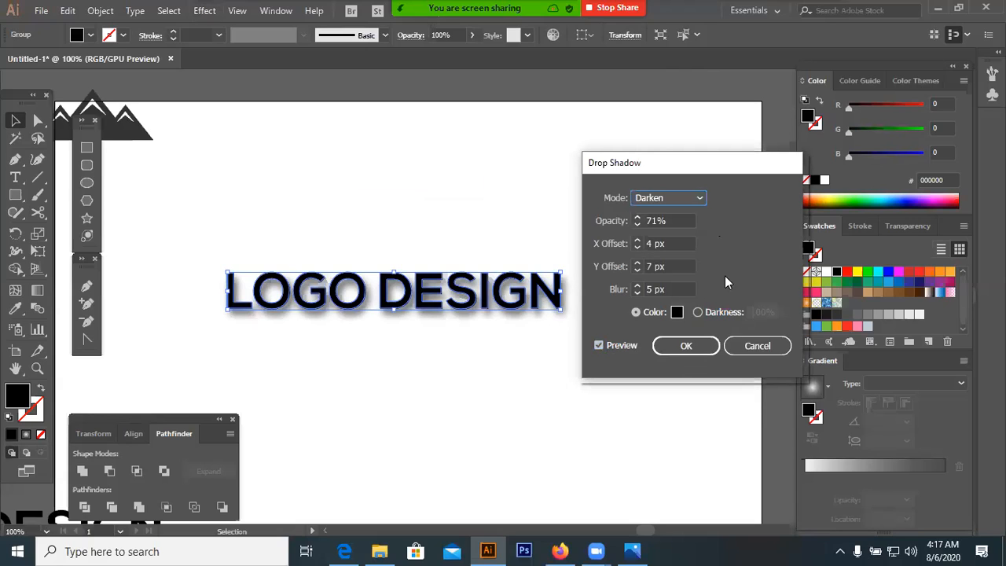
{"action": "left_click", "coordinate": [699, 199]}
{"action": "left_click", "coordinate": [665, 403]}
{"action": "left_click", "coordinate": [698, 199]}
{"action": "left_click", "coordinate": [655, 456]}
Switch the shadow from a colour to a darkness of 33% and apply the drop shadow
{"action": "left_click", "coordinate": [699, 312]}
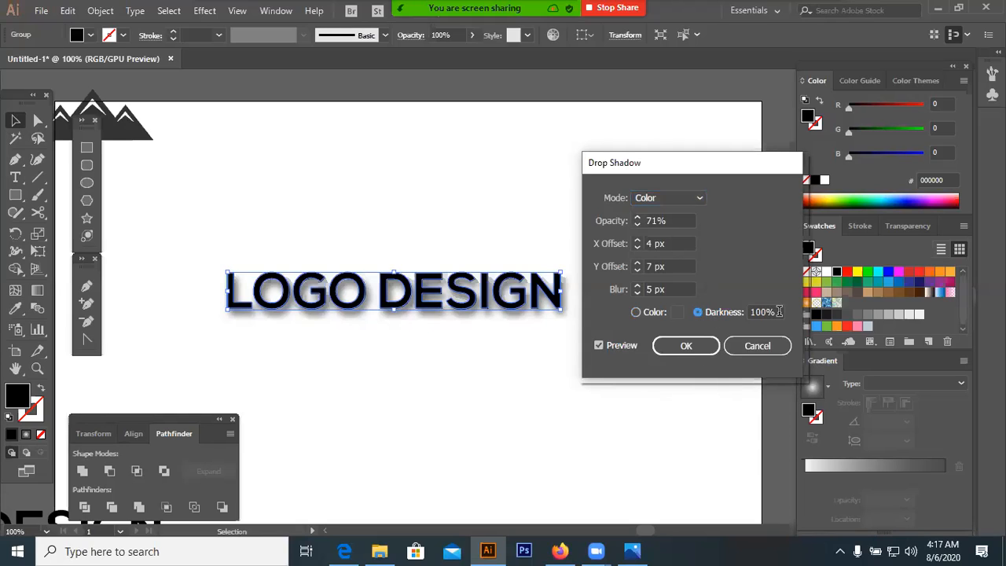
{"action": "scroll", "coordinate": [778, 311], "scroll_direction": "down", "scroll_amount": 17}
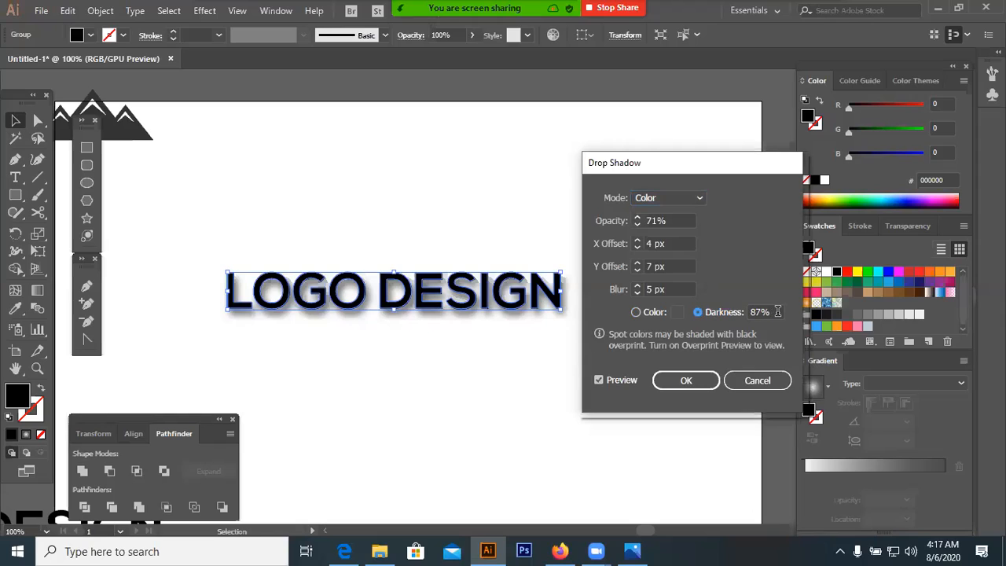
{"action": "scroll", "coordinate": [778, 312], "scroll_direction": "down", "scroll_amount": 16}
{"action": "scroll", "coordinate": [778, 311], "scroll_direction": "down", "scroll_amount": 18}
{"action": "scroll", "coordinate": [778, 312], "scroll_direction": "down", "scroll_amount": 2}
{"action": "scroll", "coordinate": [778, 311], "scroll_direction": "down", "scroll_amount": 14}
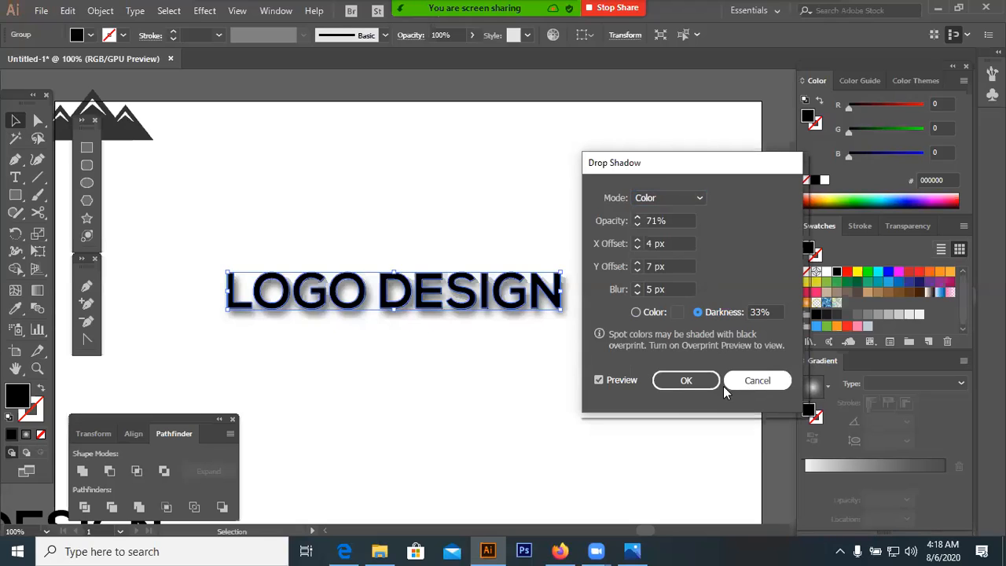
{"action": "left_click", "coordinate": [686, 381]}
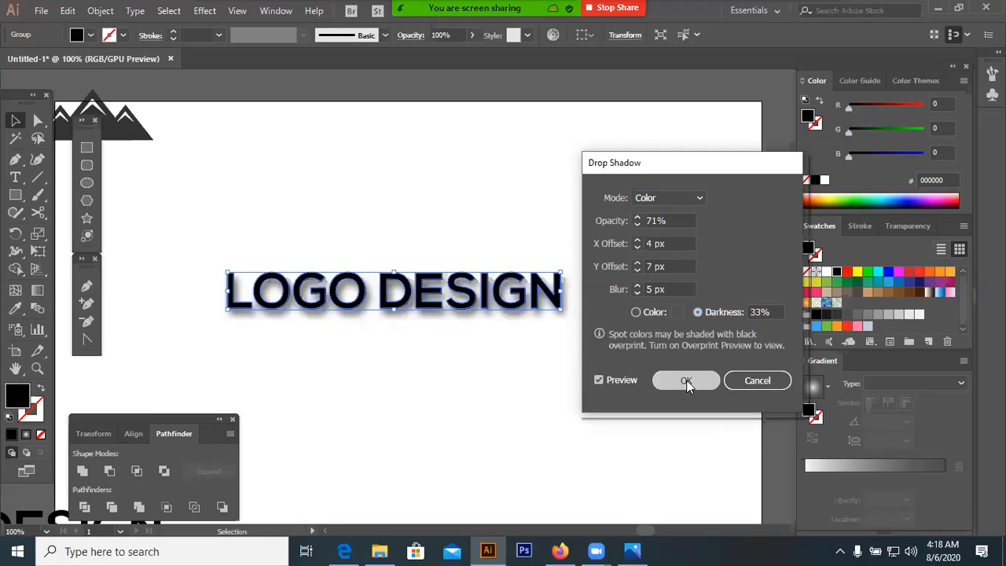
Separate the overlapping LOGO DESIGN copies, moving the plain text below and the shadowed lettering to the artboard's upper right
{"action": "left_click", "coordinate": [496, 411]}
{"action": "mouse_move", "coordinate": [462, 318]}
{"action": "left_mouse_down"}
{"action": "mouse_move", "coordinate": [484, 329]}
{"action": "mouse_move", "coordinate": [507, 316]}
{"action": "mouse_move", "coordinate": [460, 312]}
{"action": "left_mouse_up"}
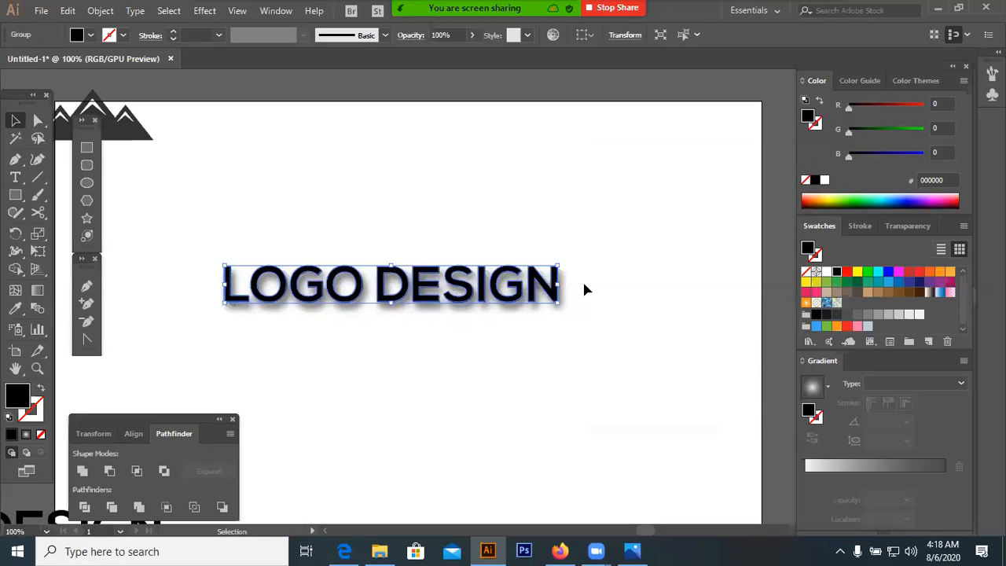
{"action": "left_click", "coordinate": [314, 219]}
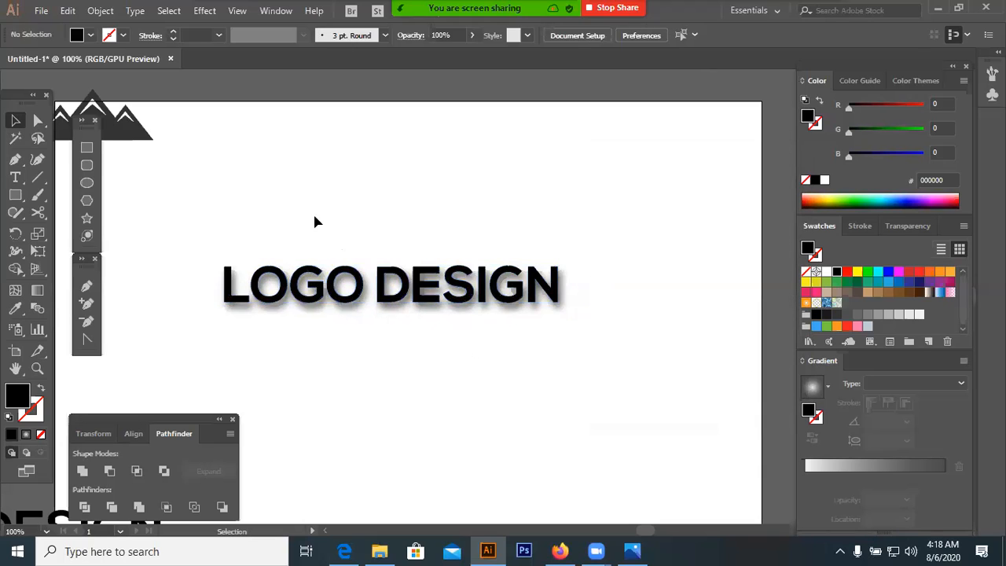
{"action": "left_click_drag", "start_coordinate": [462, 284], "coordinate": [461, 415]}
{"action": "left_click", "coordinate": [453, 294]}
{"action": "left_click_drag", "start_coordinate": [429, 291], "coordinate": [575, 203]}
Place the plain LOGO DESIGN text midway on the artboard and duplicate it near the lower-left edge
{"action": "left_click", "coordinate": [488, 443]}
{"action": "left_click_drag", "start_coordinate": [417, 431], "coordinate": [423, 337]}
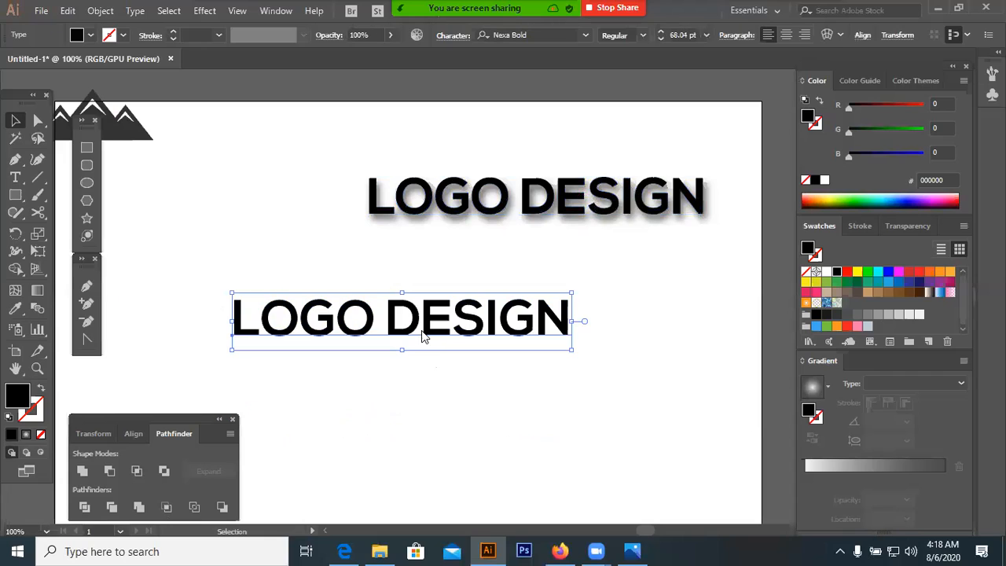
{"action": "left_click_drag", "start_coordinate": [487, 326], "coordinate": [222, 485]}
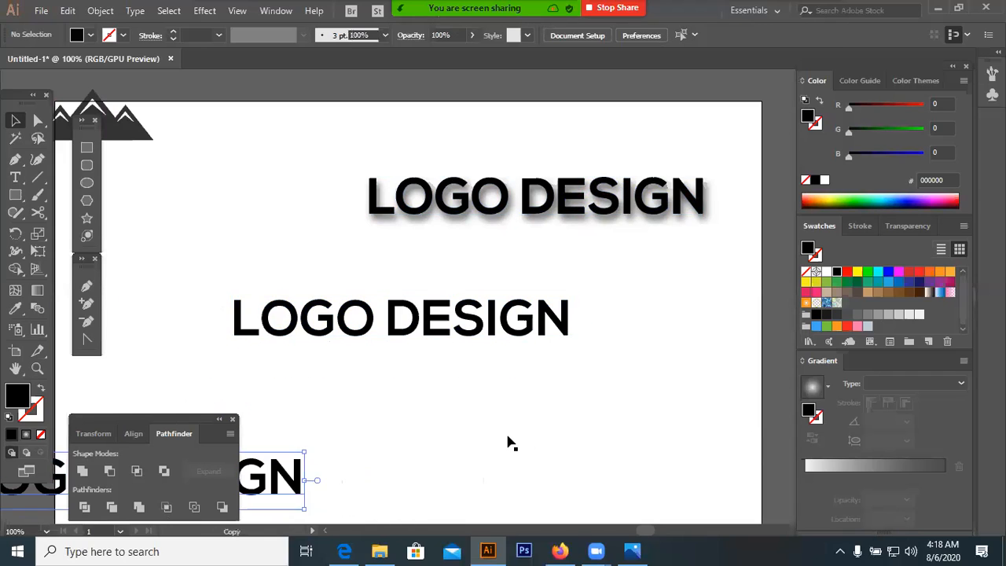
{"action": "left_click", "coordinate": [509, 444]}
Convert the middle LOGO DESIGN text to outlines and select the resulting group
{"action": "left_click", "coordinate": [493, 332]}
{"action": "right_click", "coordinate": [493, 333]}
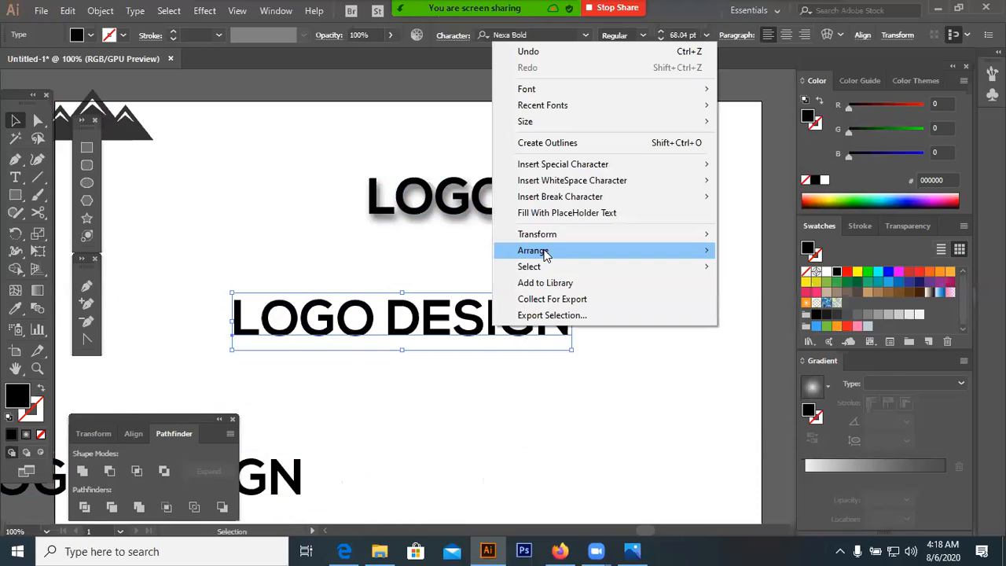
{"action": "left_click", "coordinate": [555, 142]}
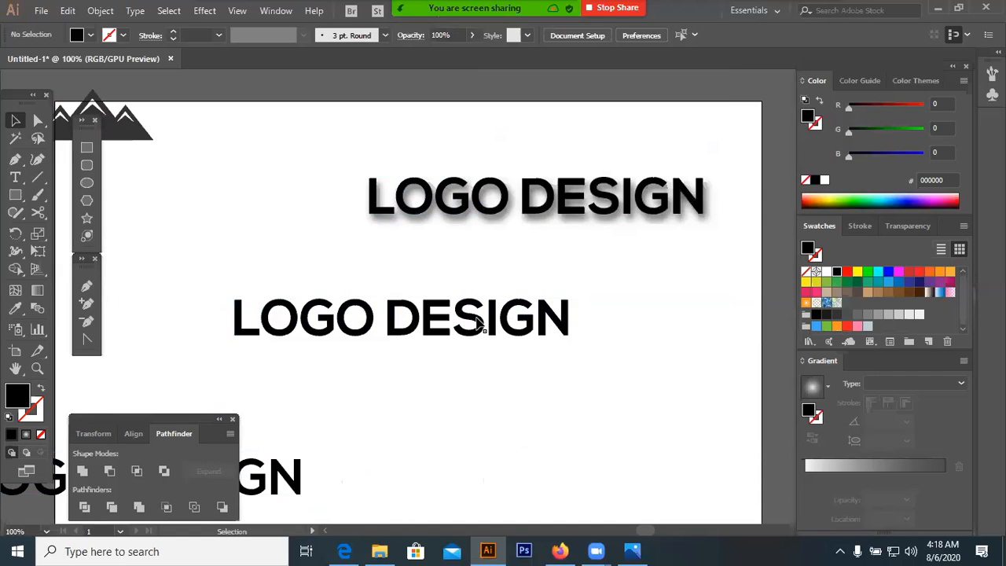
{"action": "left_click", "coordinate": [483, 330]}
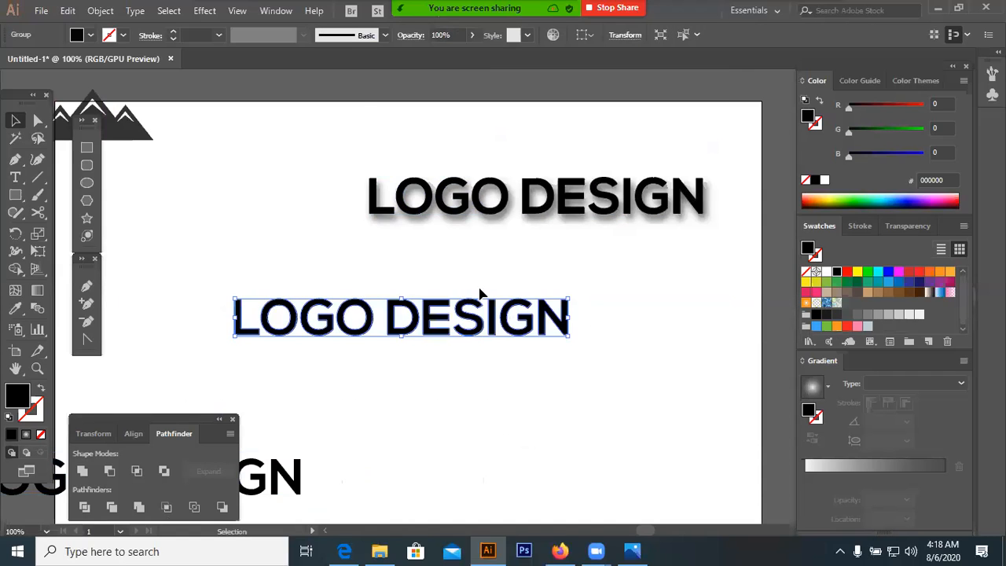
Try to preview a 3D Extrude & Bevel effect on the outlined middle lettering with 50 pt depth and the Off-Axis Front position
{"action": "left_click", "coordinate": [203, 11]}
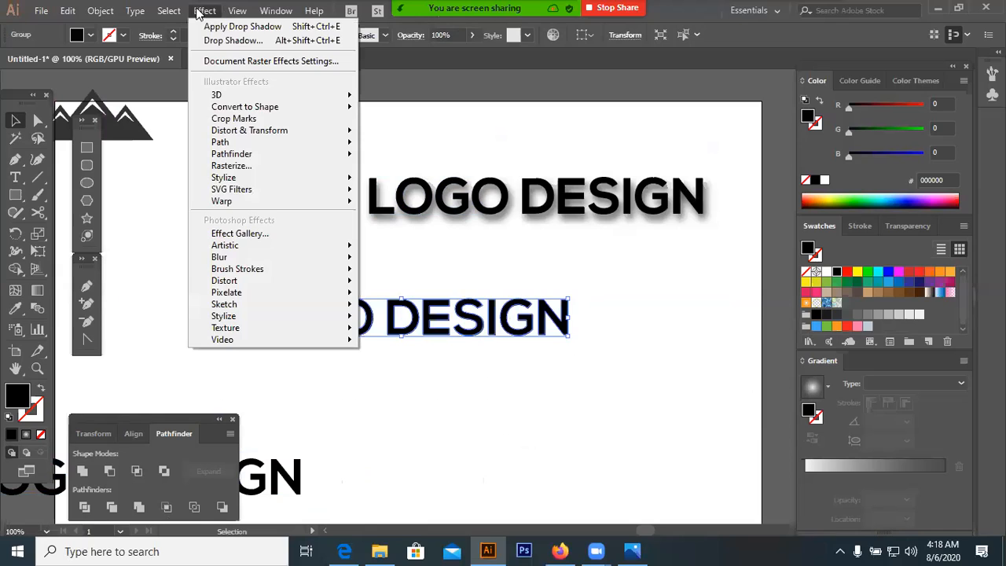
{"action": "mouse_move", "coordinate": [236, 95]}
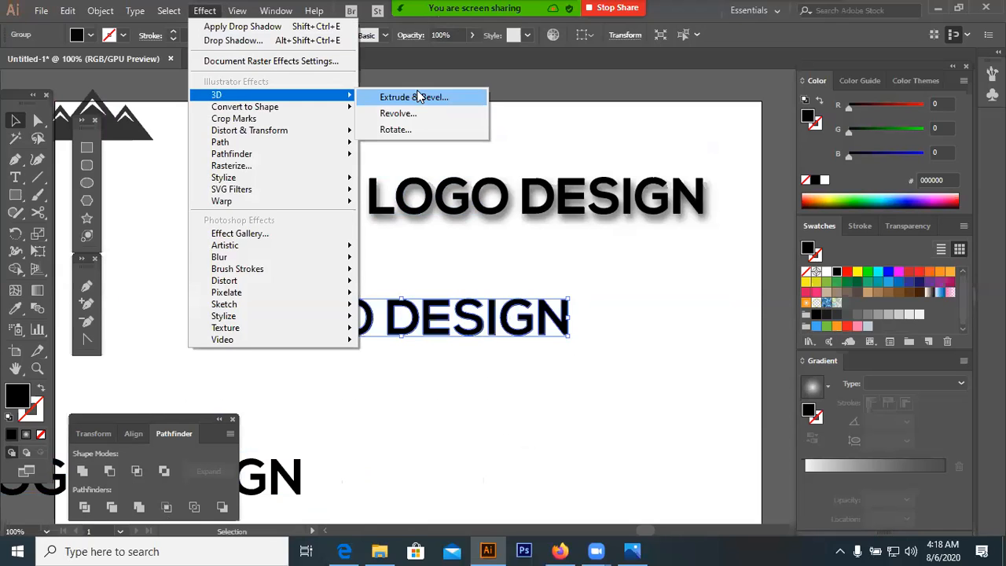
{"action": "left_click", "coordinate": [414, 97]}
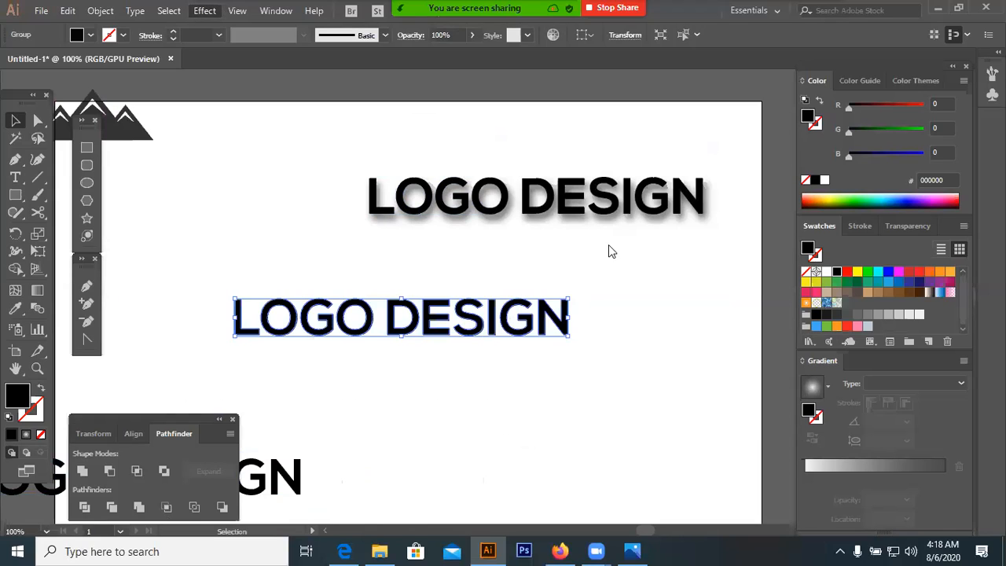
{"action": "left_click_drag", "start_coordinate": [528, 146], "coordinate": [754, 131]}
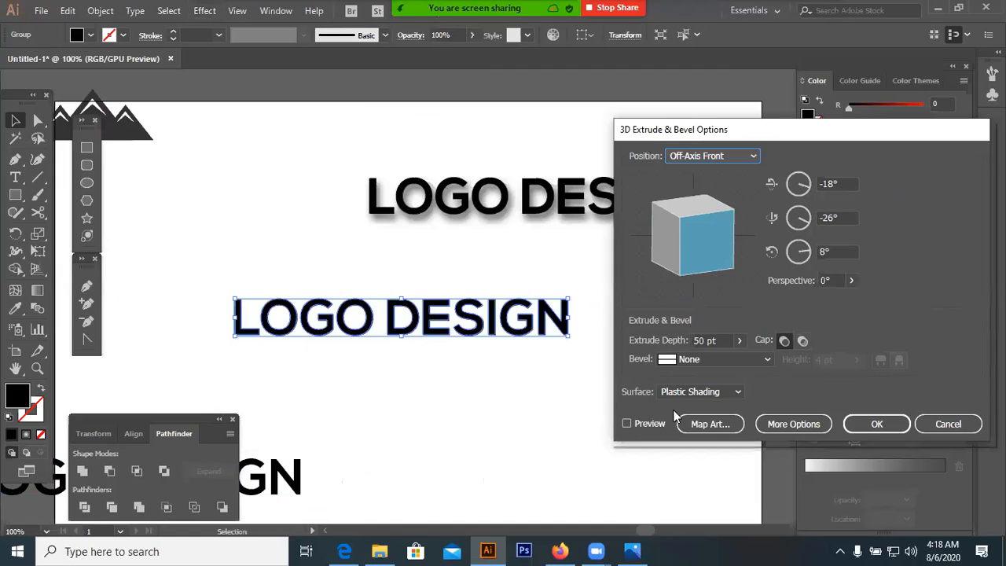
{"action": "left_click", "coordinate": [626, 424]}
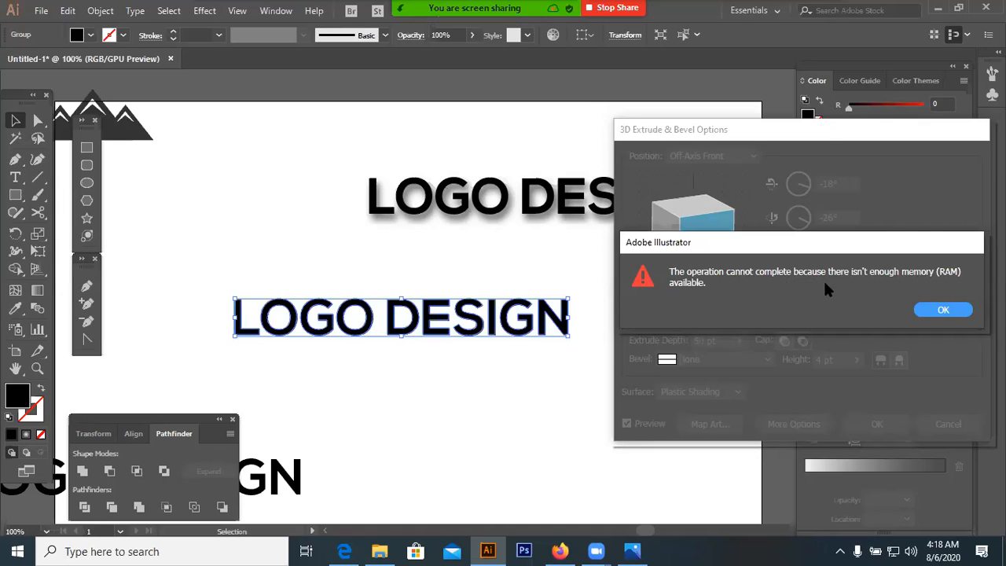
{"action": "left_click", "coordinate": [940, 311]}
{"action": "left_click_drag", "start_coordinate": [688, 237], "coordinate": [727, 265]}
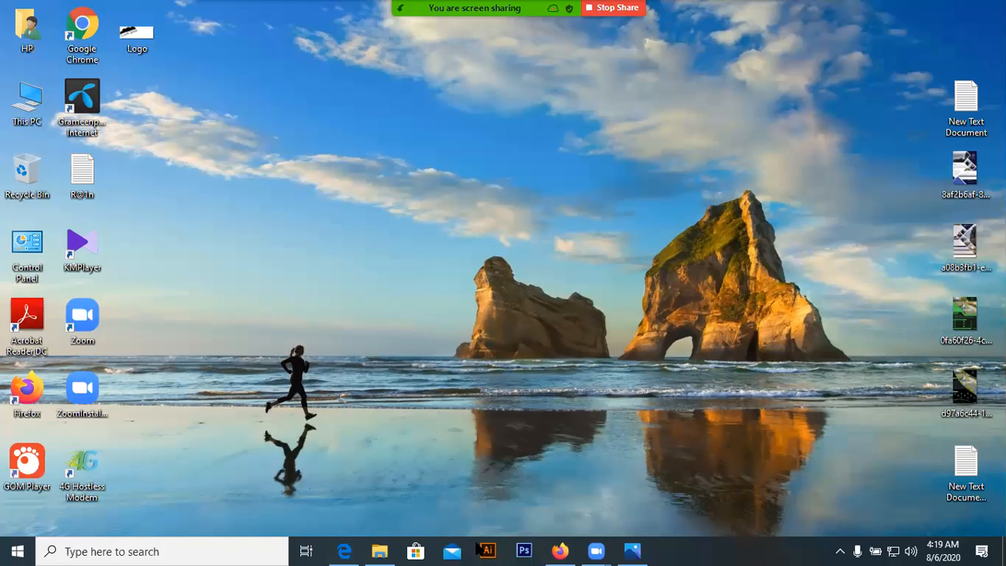
{"action": "left_click", "coordinate": [609, 9]}
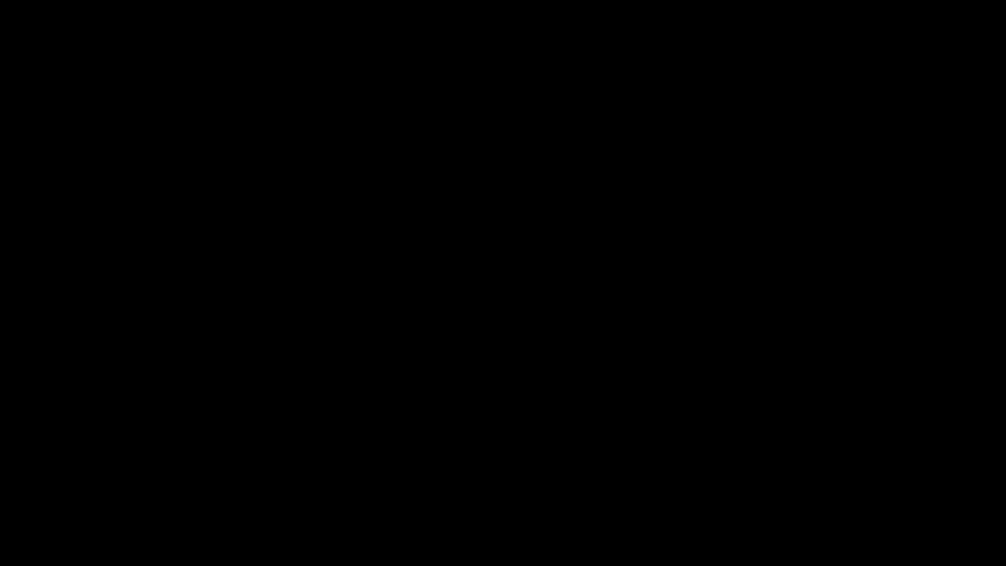
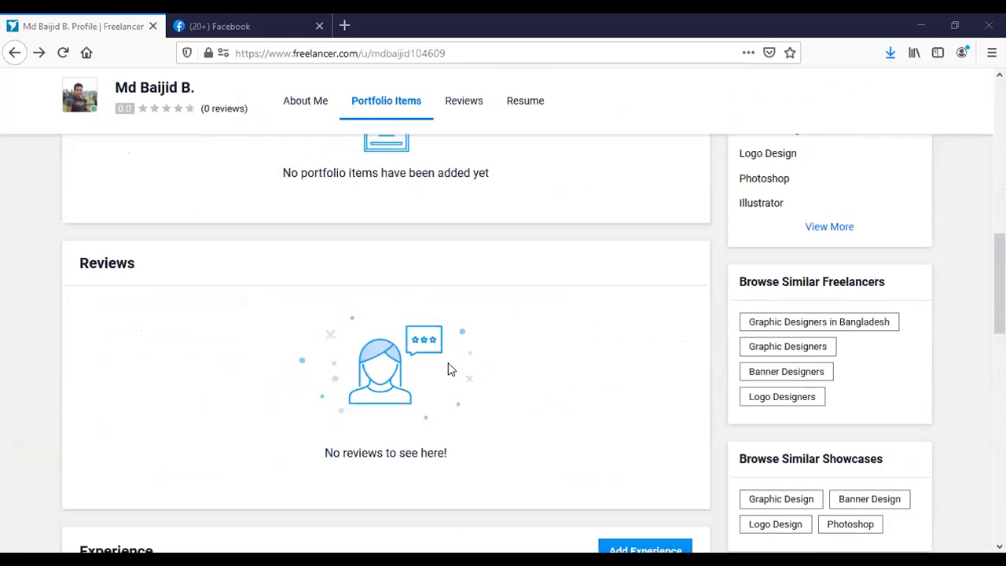
Look over the Freelancer profile page in the browser and open the list of available contests
{"action": "scroll", "coordinate": [452, 363], "scroll_direction": "up", "scroll_amount": 2}
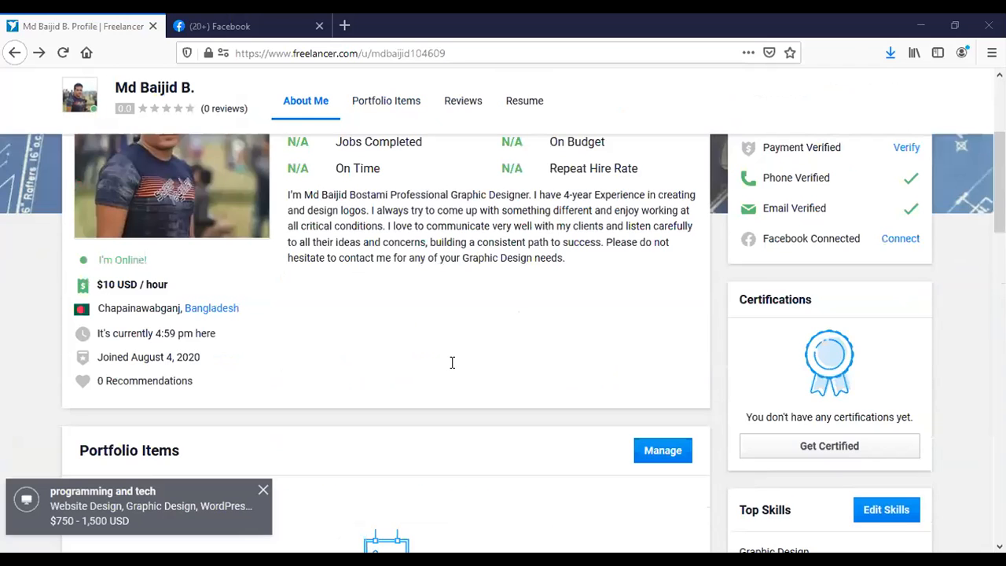
{"action": "scroll", "coordinate": [452, 363], "scroll_direction": "up", "scroll_amount": 2}
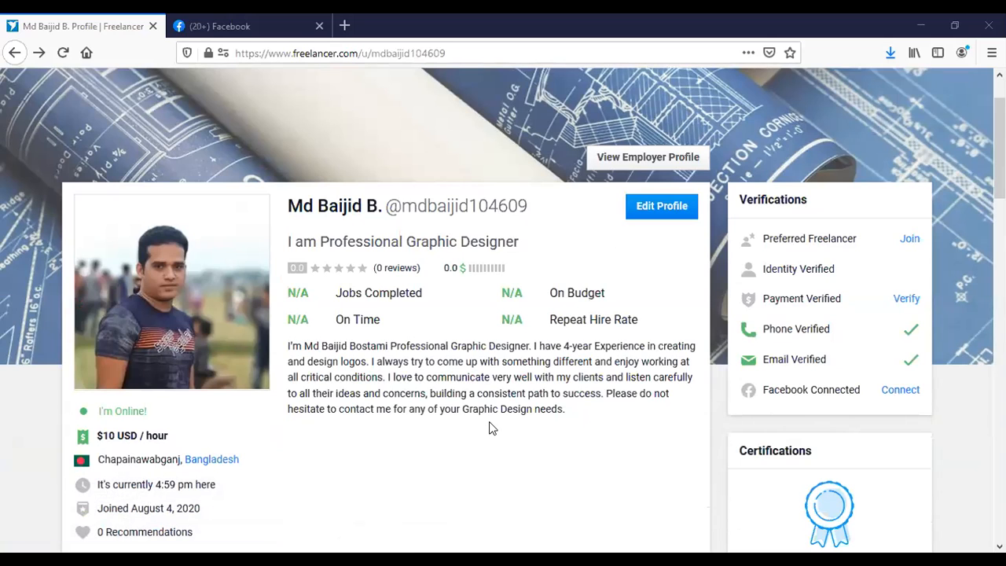
{"action": "scroll", "coordinate": [484, 424], "scroll_direction": "up", "scroll_amount": 1}
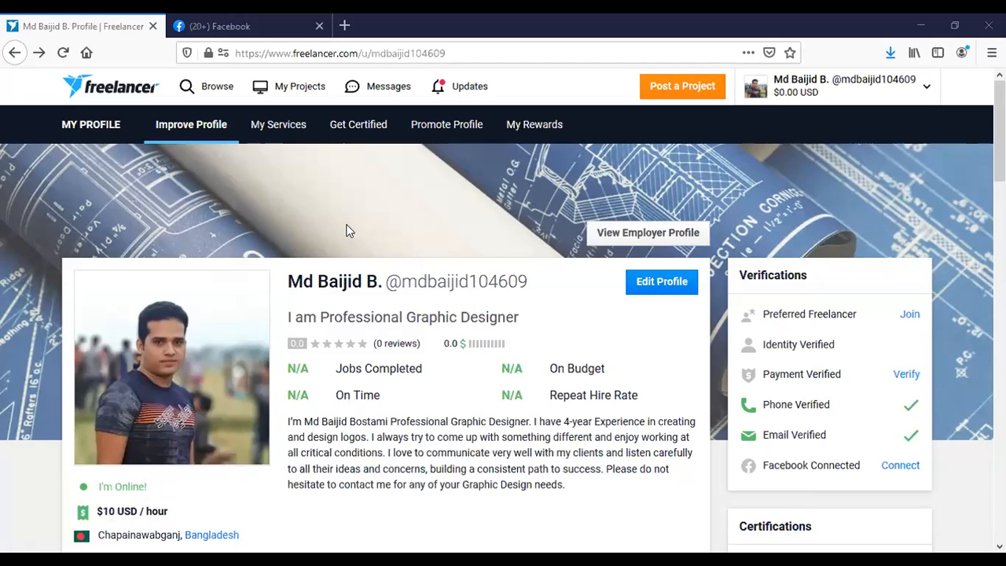
{"action": "scroll", "coordinate": [350, 231], "scroll_direction": "down", "scroll_amount": 2}
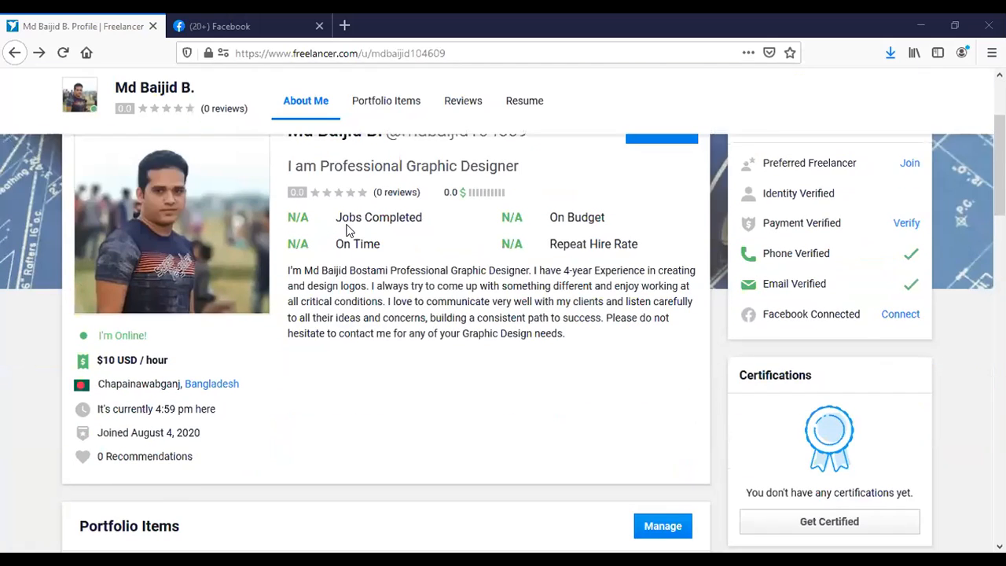
{"action": "scroll", "coordinate": [349, 231], "scroll_direction": "up", "scroll_amount": 2}
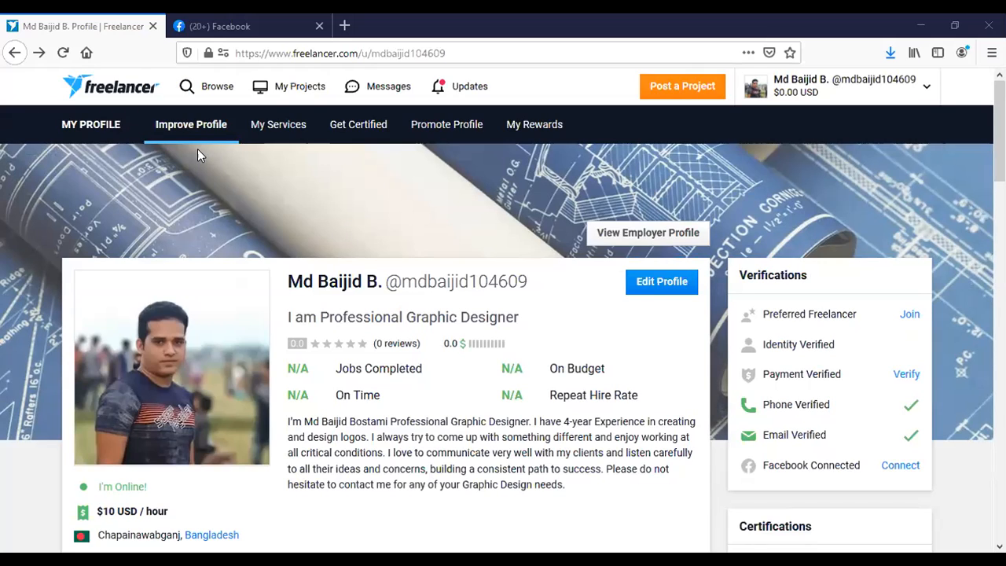
{"action": "left_click", "coordinate": [213, 89]}
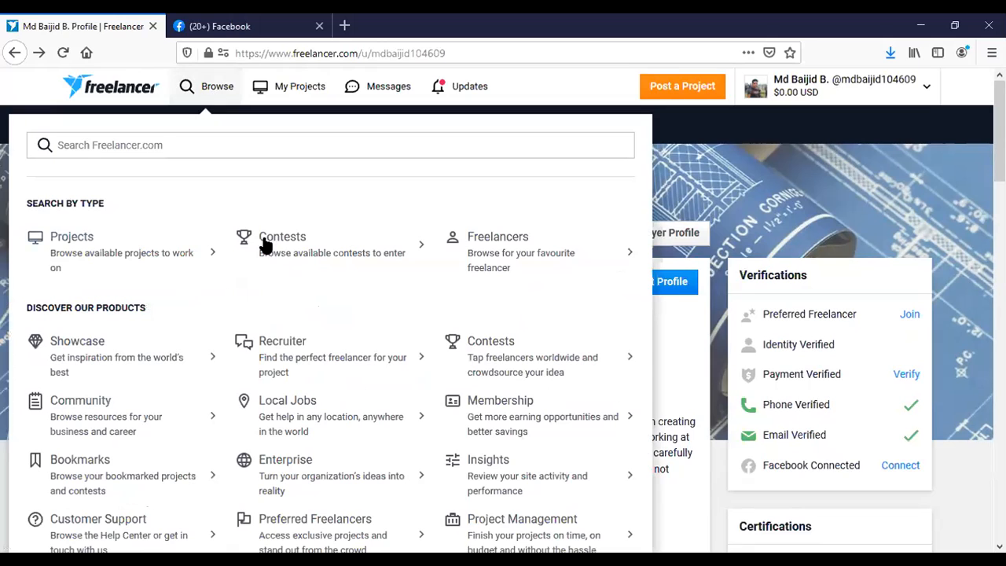
{"action": "left_click", "coordinate": [310, 233]}
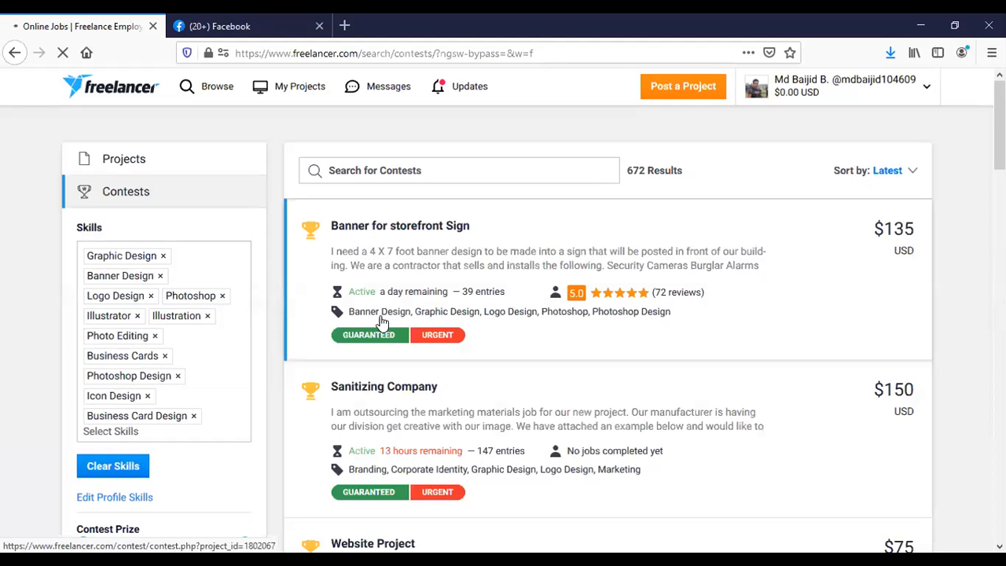
Open the Sanitizing Company contest in a new browser tab and switch to that tab
{"action": "scroll", "coordinate": [472, 387], "scroll_direction": "down", "scroll_amount": 3}
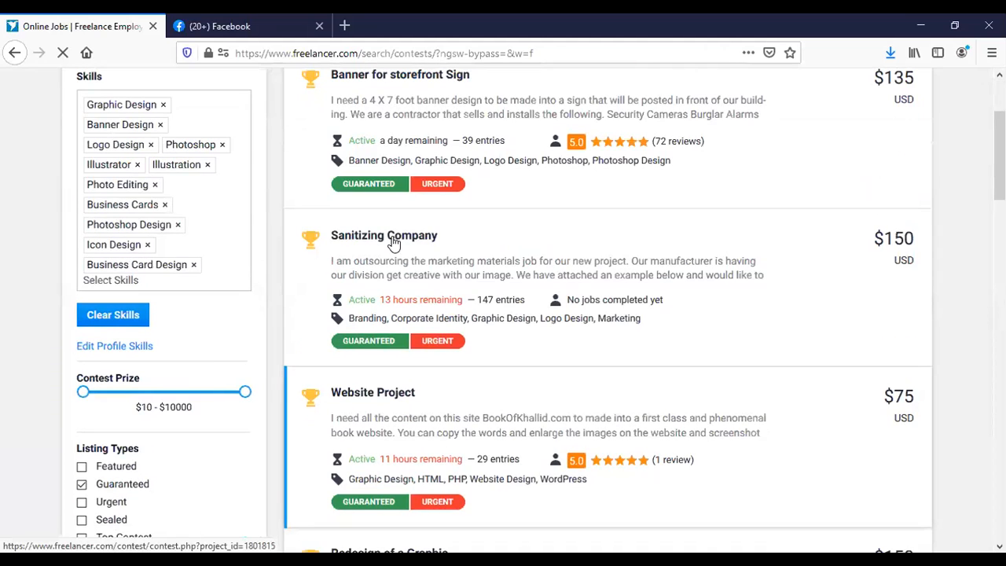
{"action": "right_click", "coordinate": [404, 234]}
{"action": "left_click", "coordinate": [456, 246]}
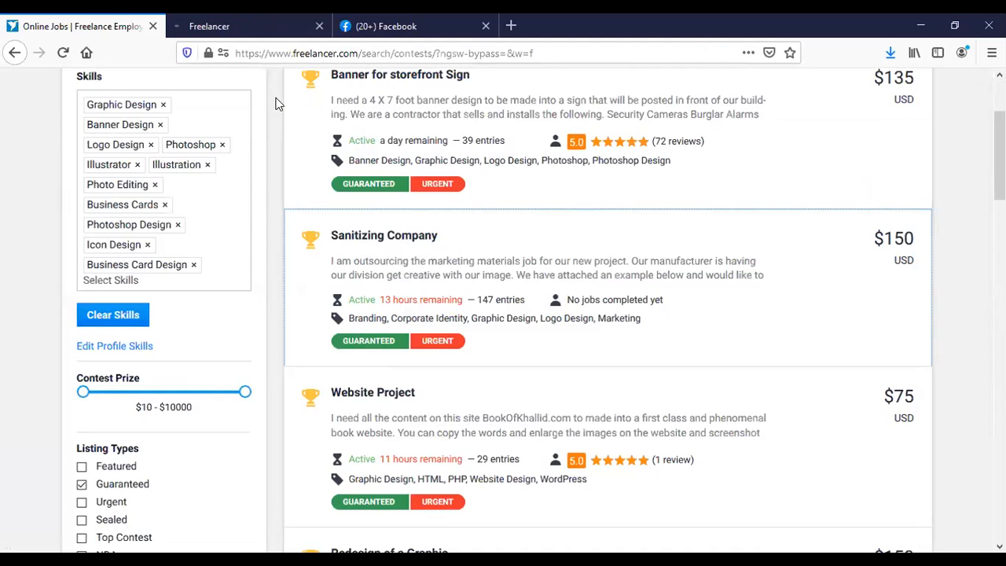
{"action": "left_click", "coordinate": [210, 24]}
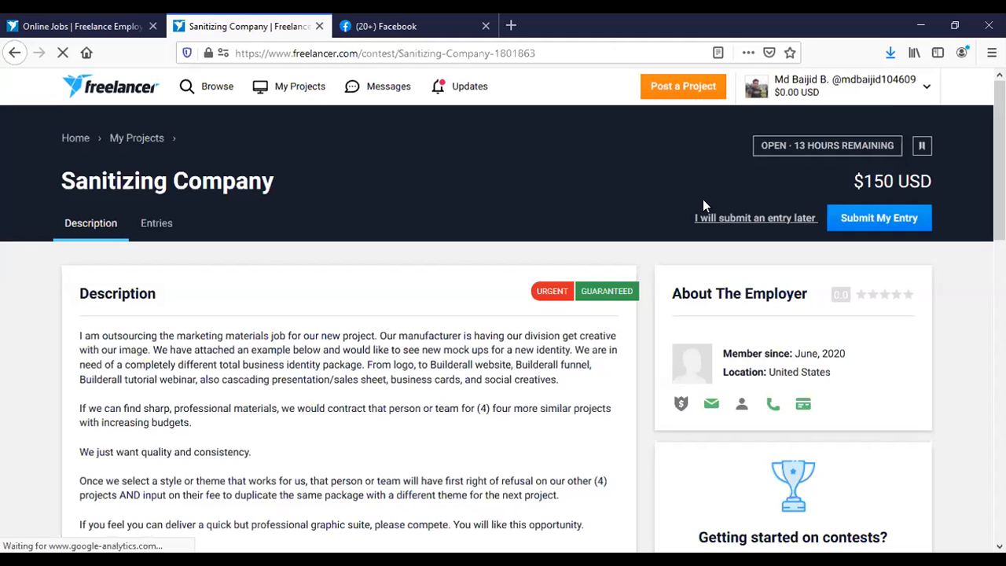
Open the Sanitizing Company contest's entry form, look through the Desktop files available for upload, and cancel the file selection
{"action": "left_click", "coordinate": [865, 226]}
{"action": "scroll", "coordinate": [494, 350], "scroll_direction": "down", "scroll_amount": 1}
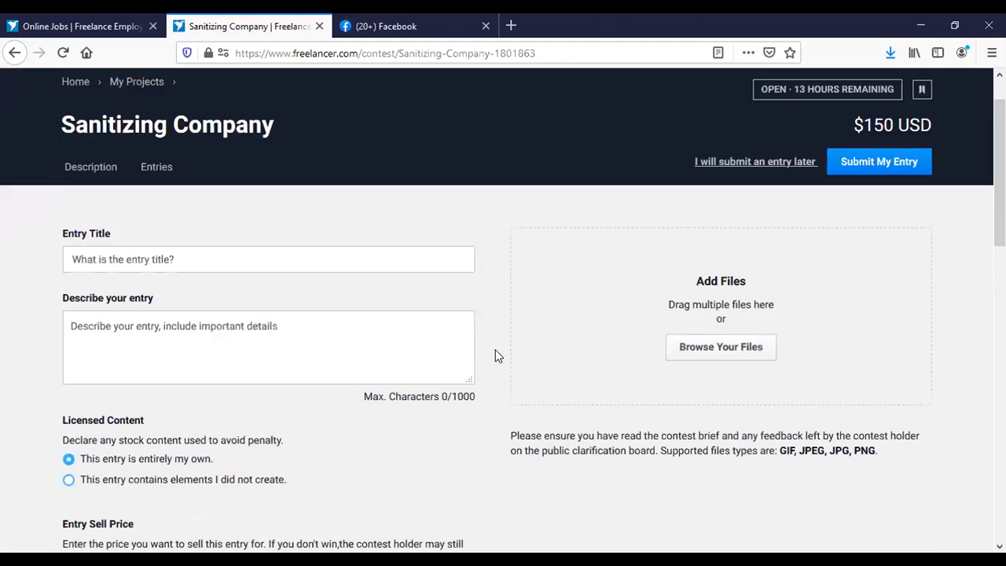
{"action": "scroll", "coordinate": [637, 278], "scroll_direction": "down", "scroll_amount": 3}
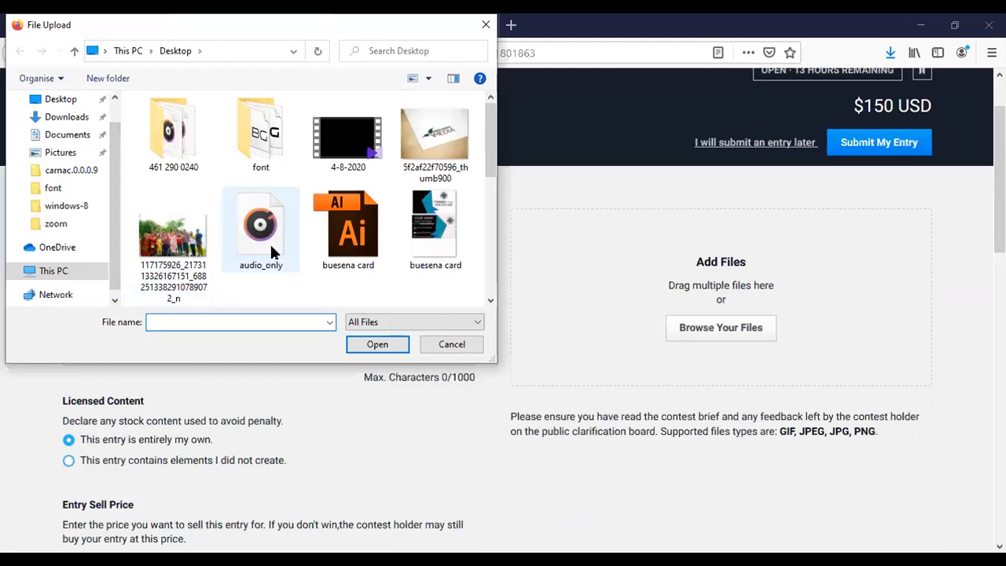
{"action": "scroll", "coordinate": [271, 252], "scroll_direction": "down", "scroll_amount": 2}
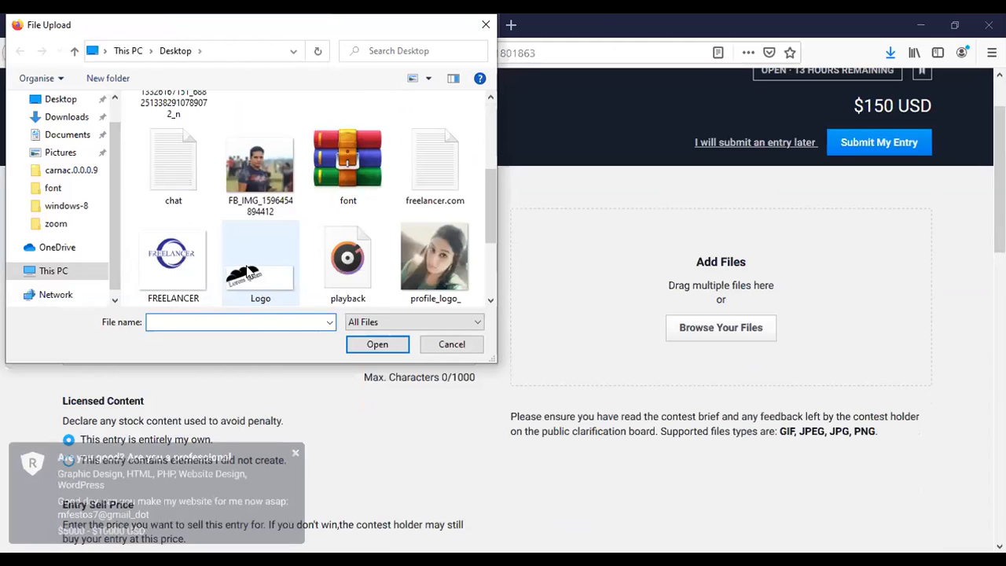
{"action": "scroll", "coordinate": [246, 271], "scroll_direction": "up", "scroll_amount": 3}
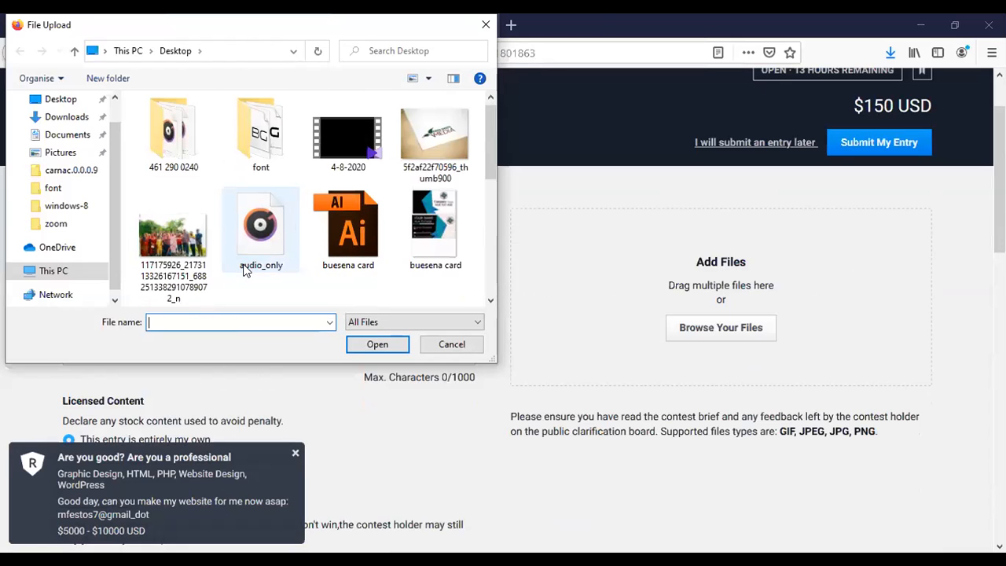
{"action": "scroll", "coordinate": [245, 270], "scroll_direction": "down", "scroll_amount": 3}
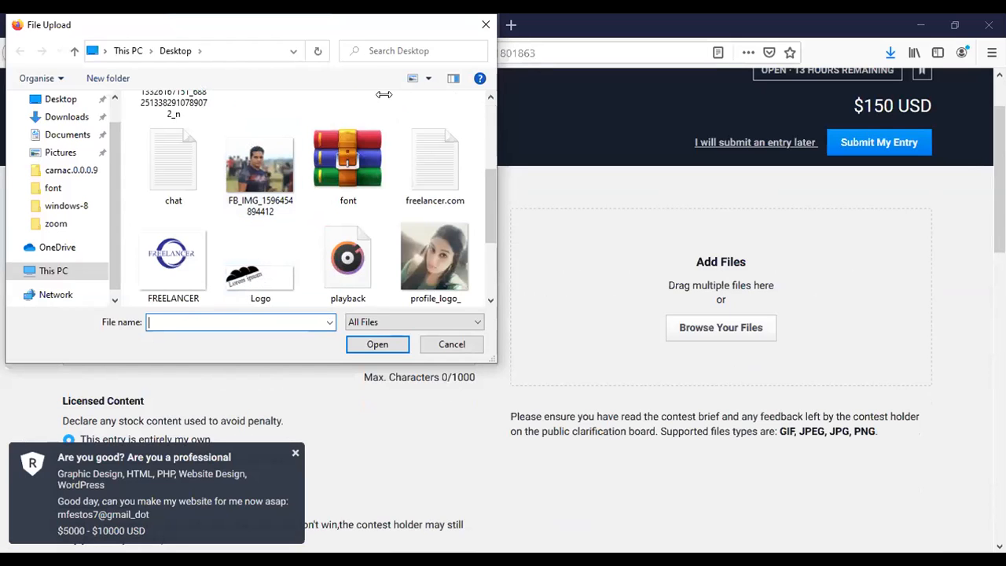
{"action": "left_click_drag", "start_coordinate": [351, 29], "coordinate": [351, 157]}
{"action": "left_click", "coordinate": [488, 154]}
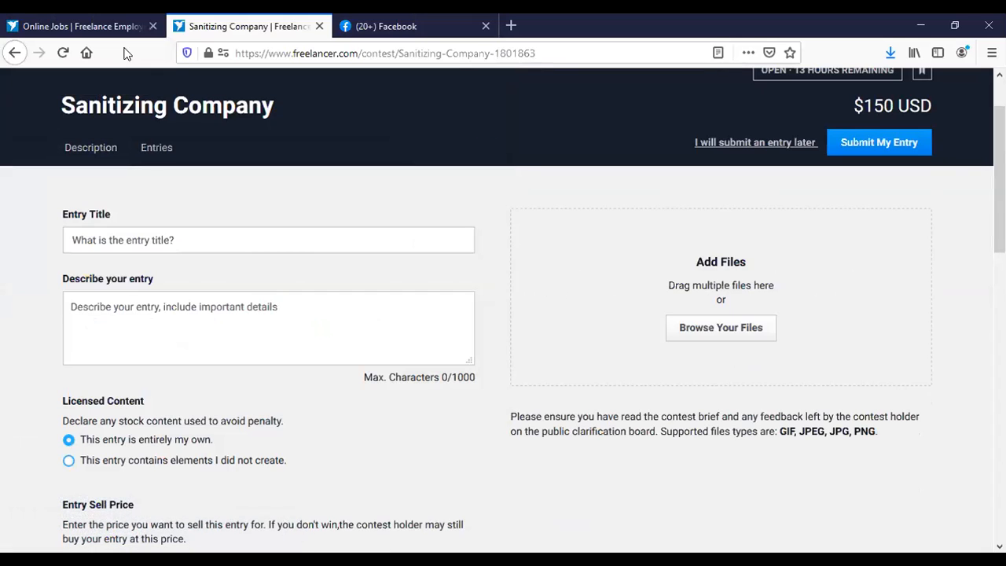
Close the Sanitizing Company page and open the Banner for storefront Sign contest in a new browser tab
{"action": "key", "text": "ctrl+w"}
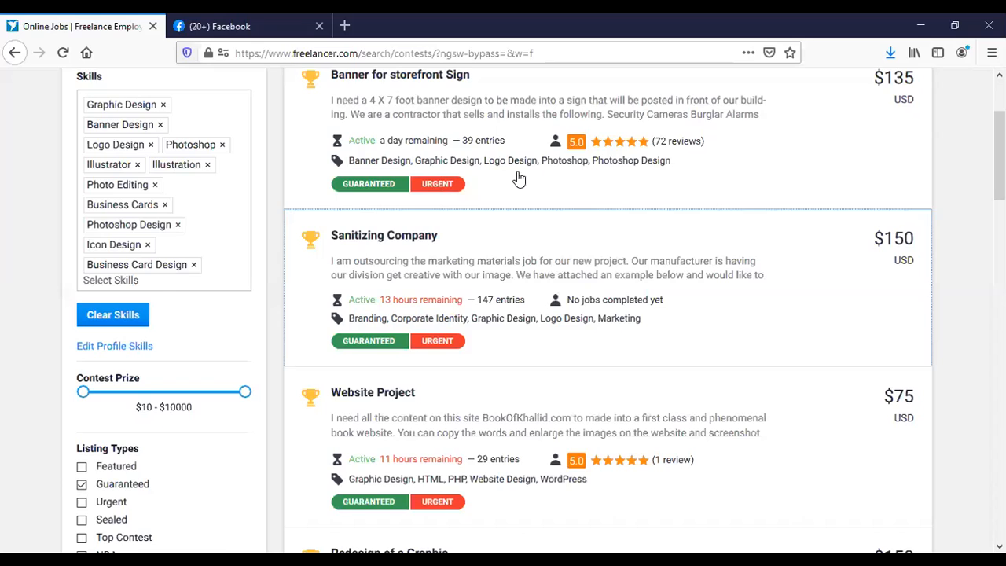
{"action": "scroll", "coordinate": [517, 175], "scroll_direction": "up", "scroll_amount": 3}
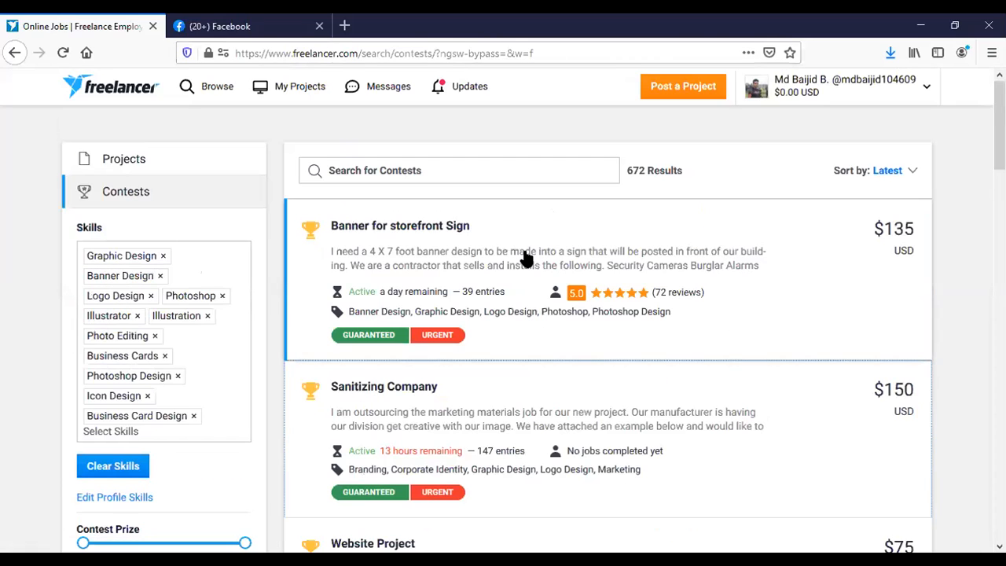
{"action": "right_click", "coordinate": [388, 225]}
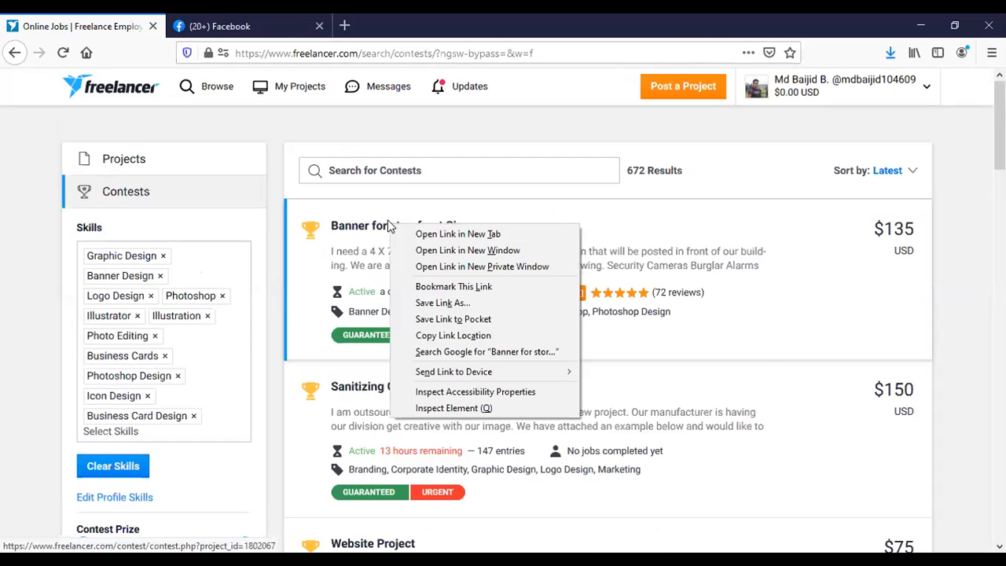
{"action": "left_click", "coordinate": [458, 234]}
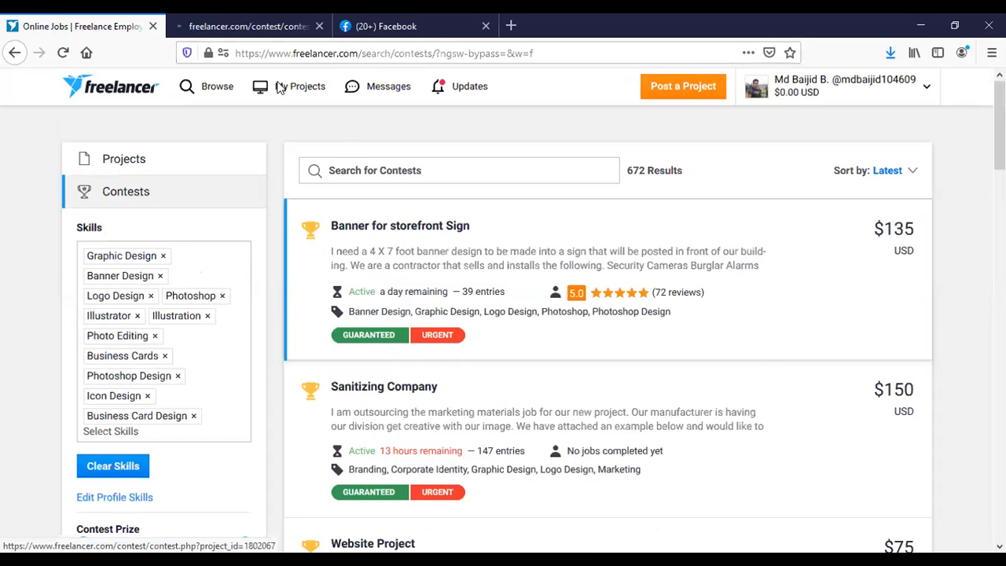
{"action": "left_click", "coordinate": [248, 38]}
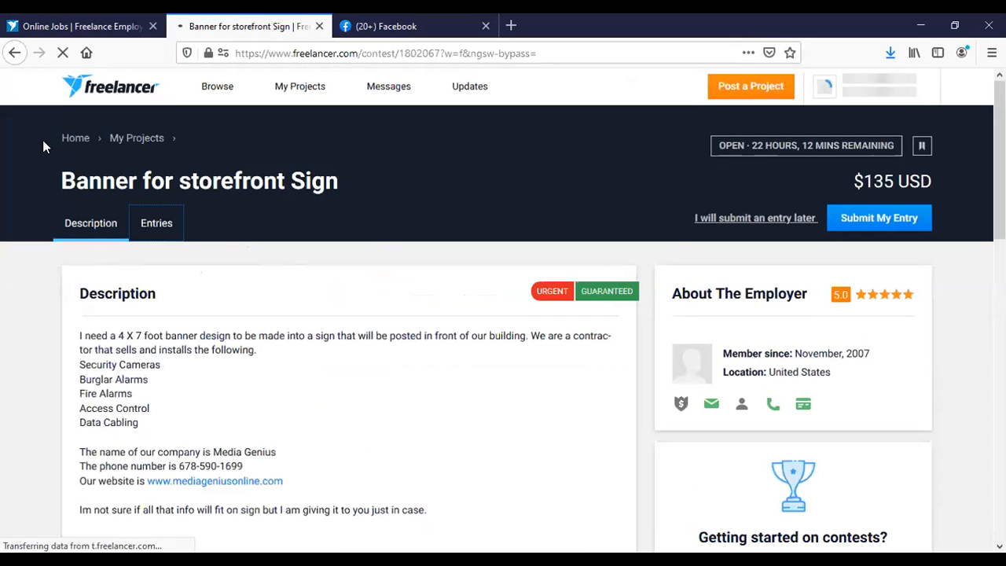
Read through the banner contest's description and attached files, and open its entry submission form
{"action": "scroll", "coordinate": [451, 451], "scroll_direction": "down", "scroll_amount": 4}
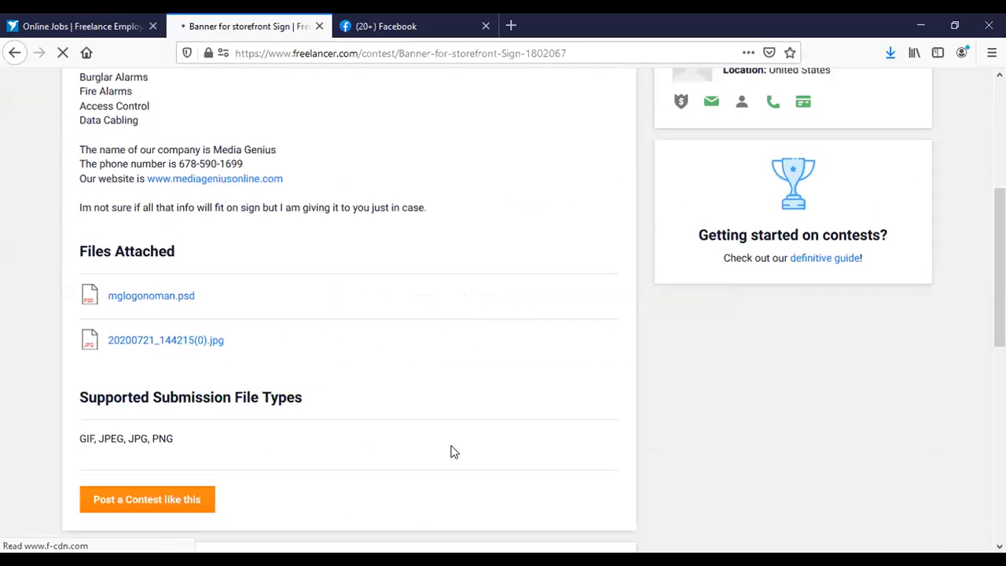
{"action": "scroll", "coordinate": [452, 451], "scroll_direction": "up", "scroll_amount": 2}
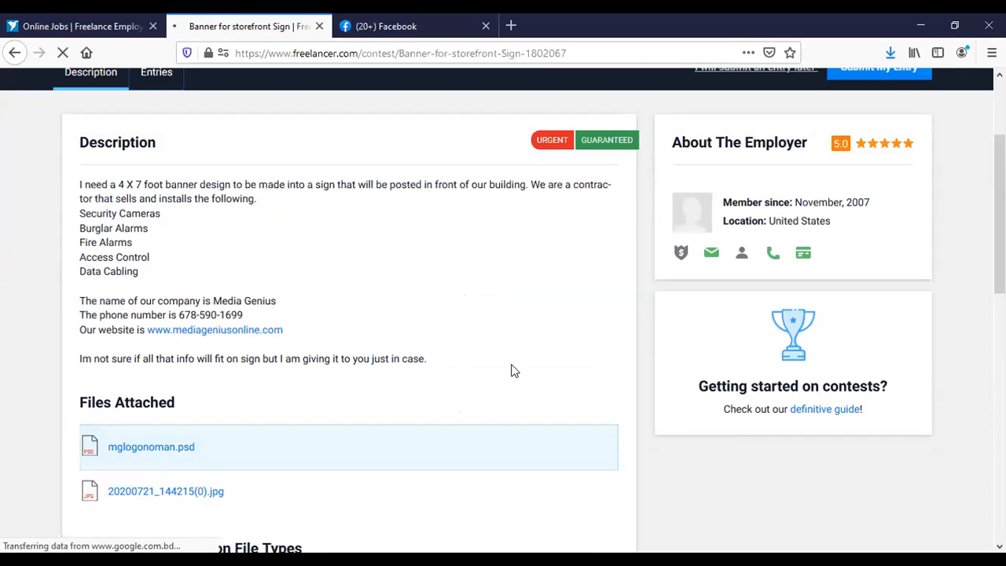
{"action": "scroll", "coordinate": [606, 313], "scroll_direction": "down", "scroll_amount": 1}
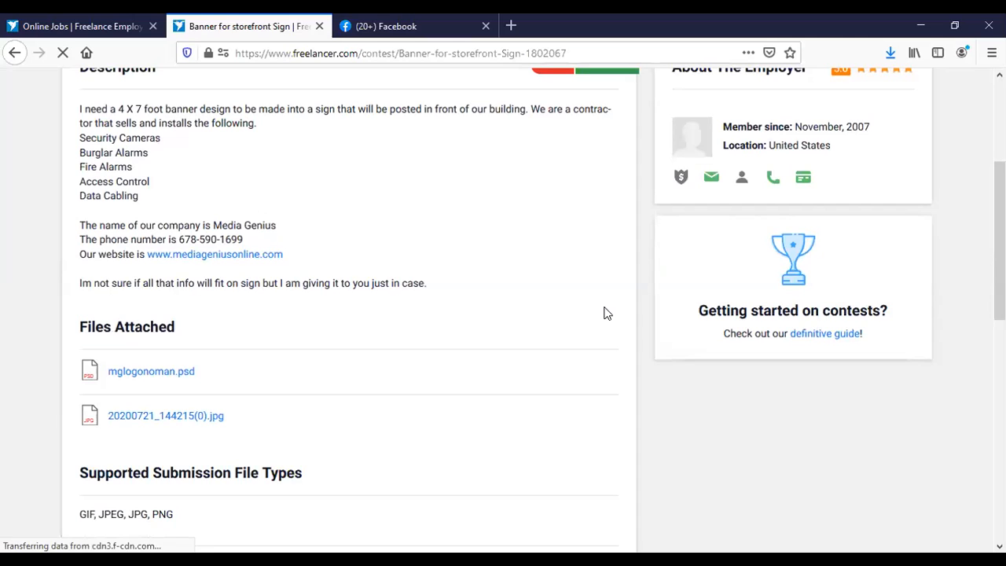
{"action": "scroll", "coordinate": [606, 313], "scroll_direction": "up", "scroll_amount": 2}
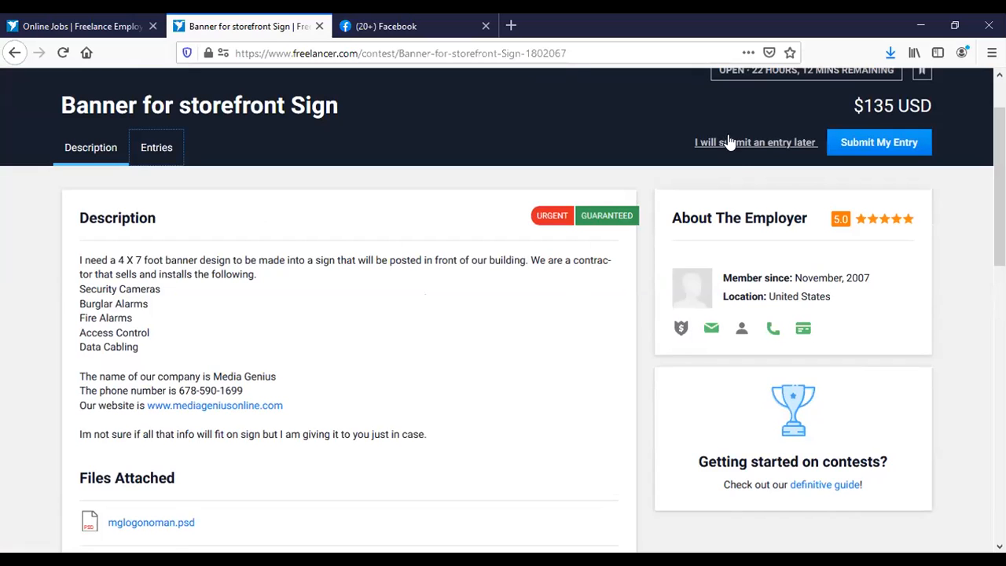
{"action": "left_click", "coordinate": [851, 143]}
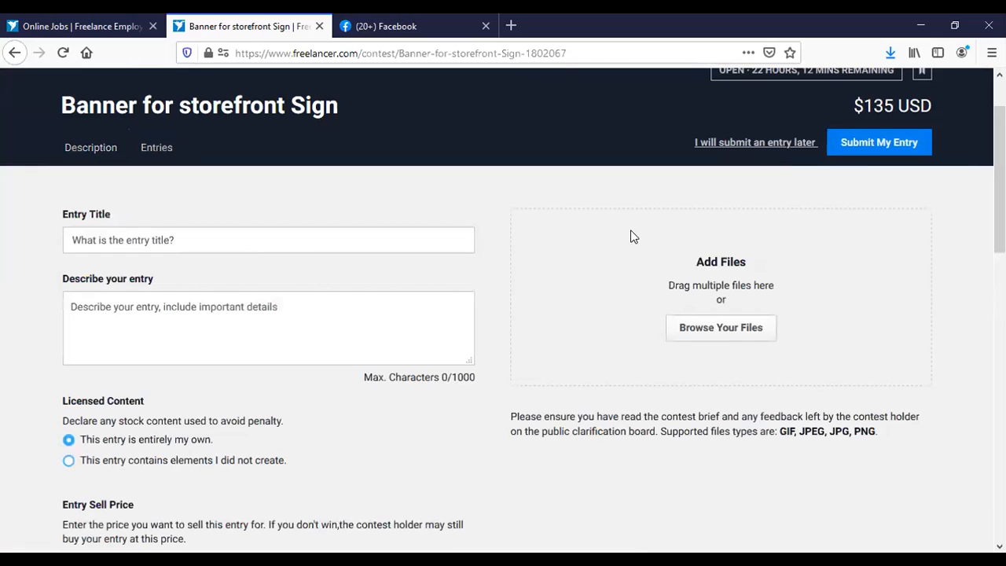
Attach the THE GOAT goat-head image from the Desktop to the contest entry
{"action": "left_click", "coordinate": [702, 327]}
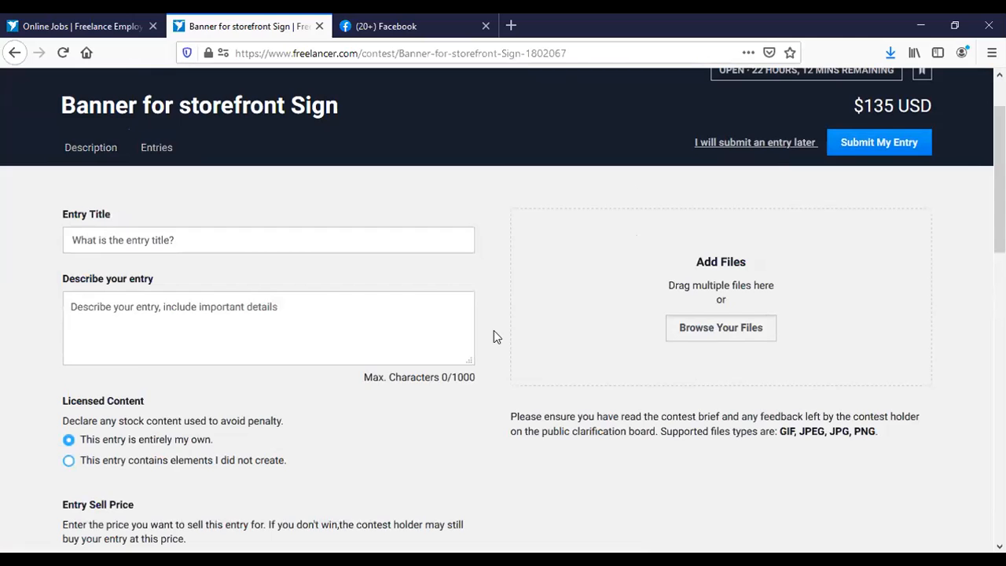
{"action": "scroll", "coordinate": [319, 371], "scroll_direction": "down", "scroll_amount": 1}
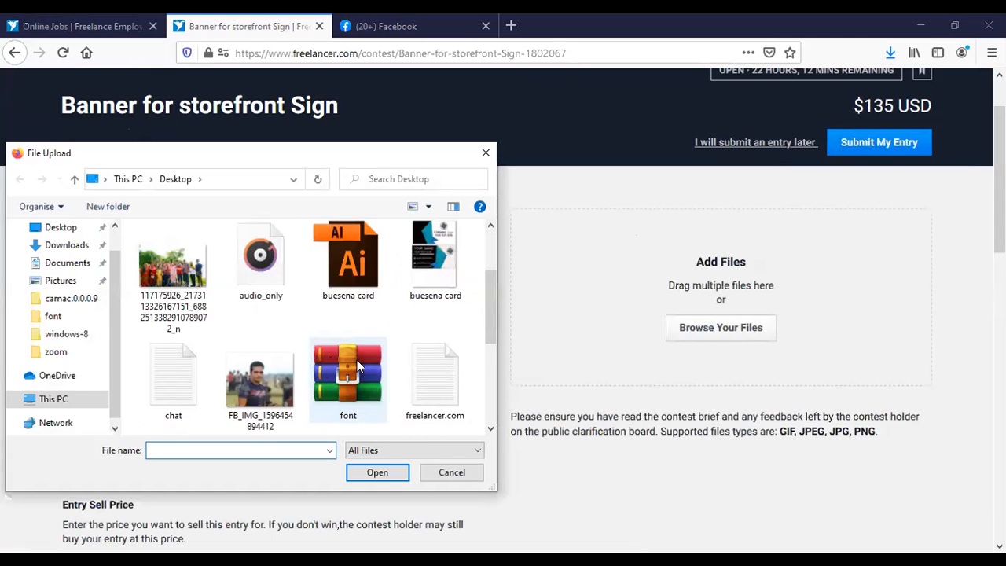
{"action": "scroll", "coordinate": [318, 367], "scroll_direction": "down", "scroll_amount": 2}
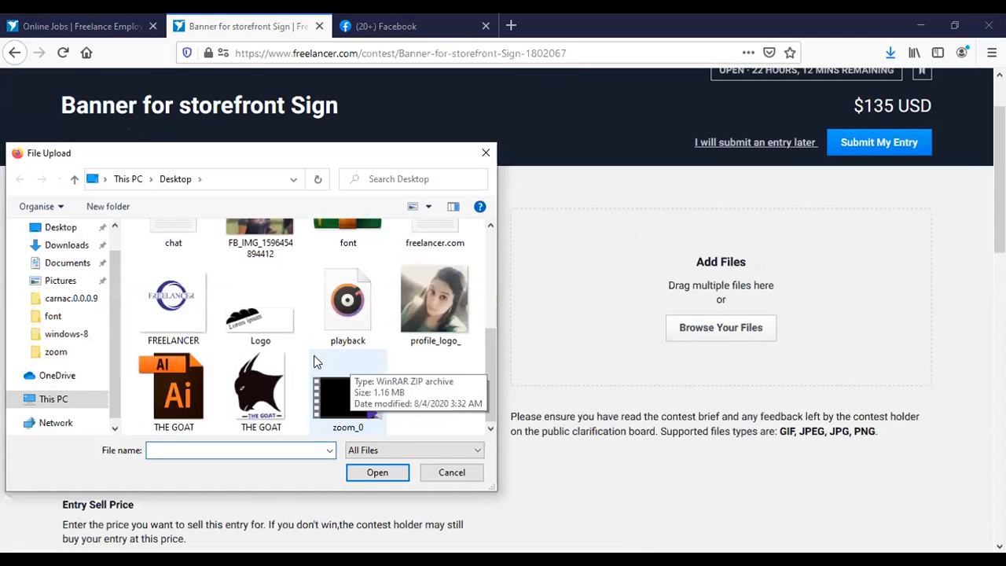
{"action": "left_click", "coordinate": [275, 385]}
{"action": "key", "text": "Return"}
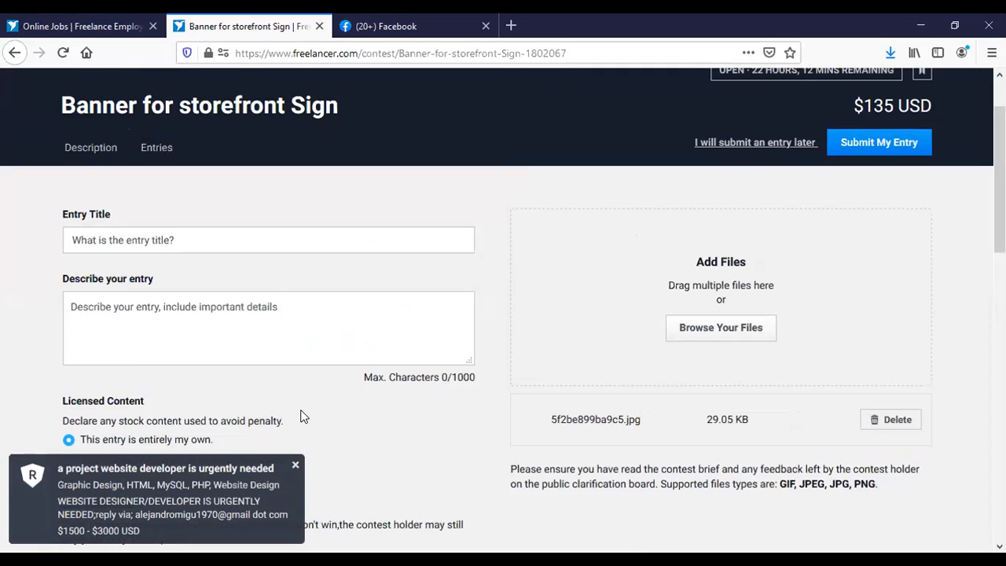
Look over the entry form's licensing and promotion options and activate the Entry Sell Price field
{"action": "scroll", "coordinate": [306, 415], "scroll_direction": "down", "scroll_amount": 4}
{"action": "scroll", "coordinate": [306, 363], "scroll_direction": "down", "scroll_amount": 4}
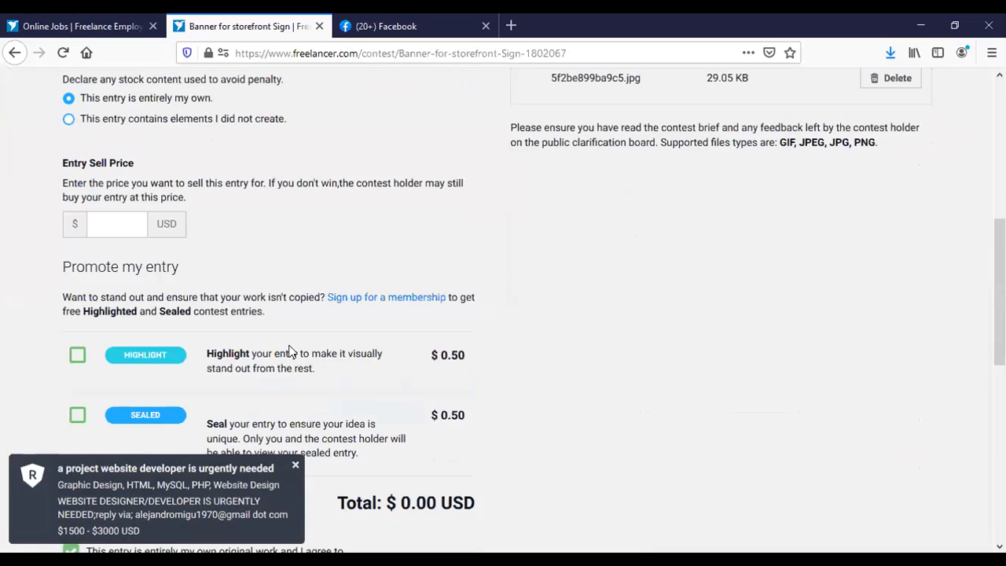
{"action": "scroll", "coordinate": [409, 322], "scroll_direction": "up", "scroll_amount": 5}
{"action": "scroll", "coordinate": [418, 318], "scroll_direction": "down", "scroll_amount": 6}
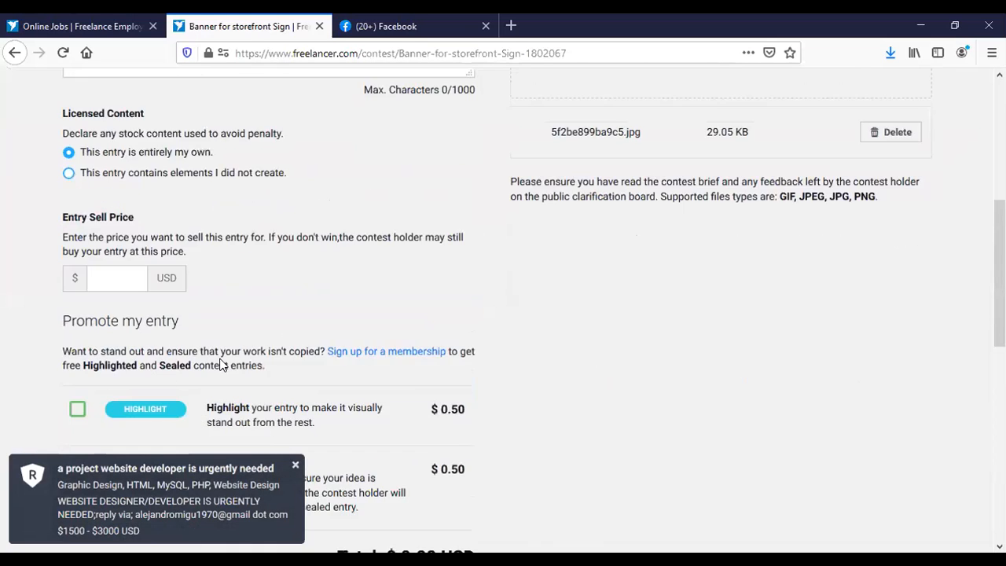
{"action": "left_click", "coordinate": [124, 285]}
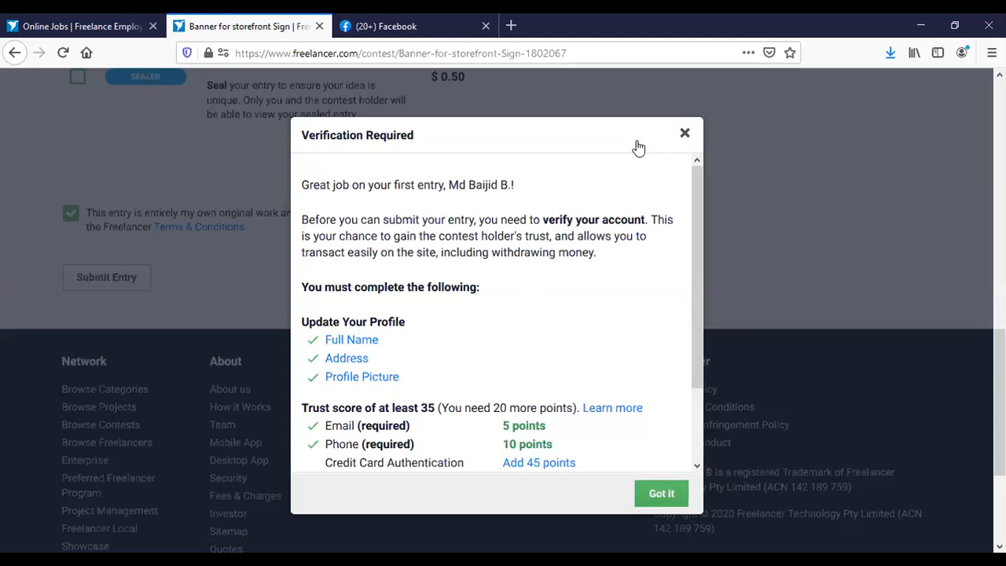
Dismiss the Verification Required notice and open the account's own profile page
{"action": "key", "text": "Escape"}
{"action": "scroll", "coordinate": [605, 209], "scroll_direction": "up", "scroll_amount": 5}
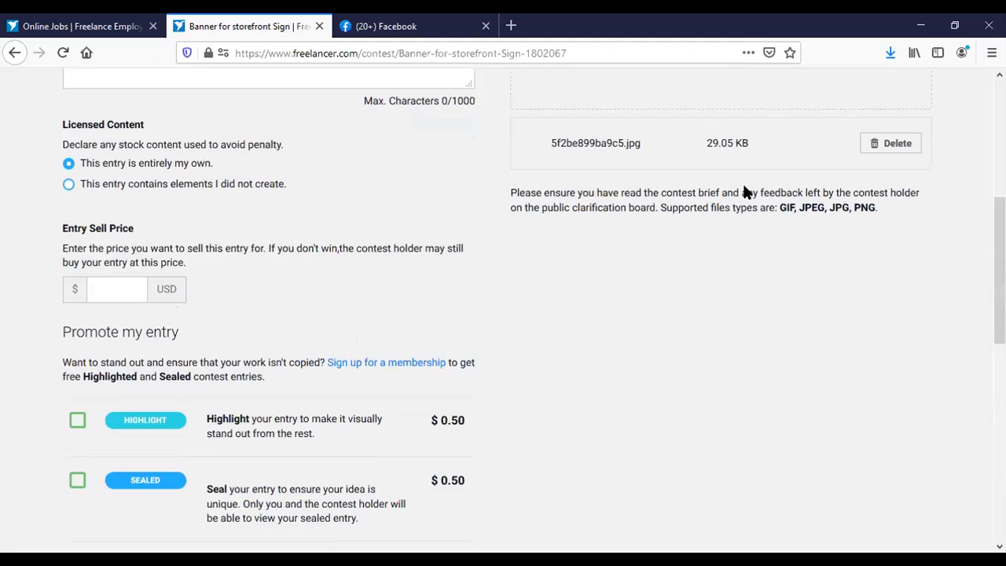
{"action": "scroll", "coordinate": [660, 201], "scroll_direction": "up", "scroll_amount": 5}
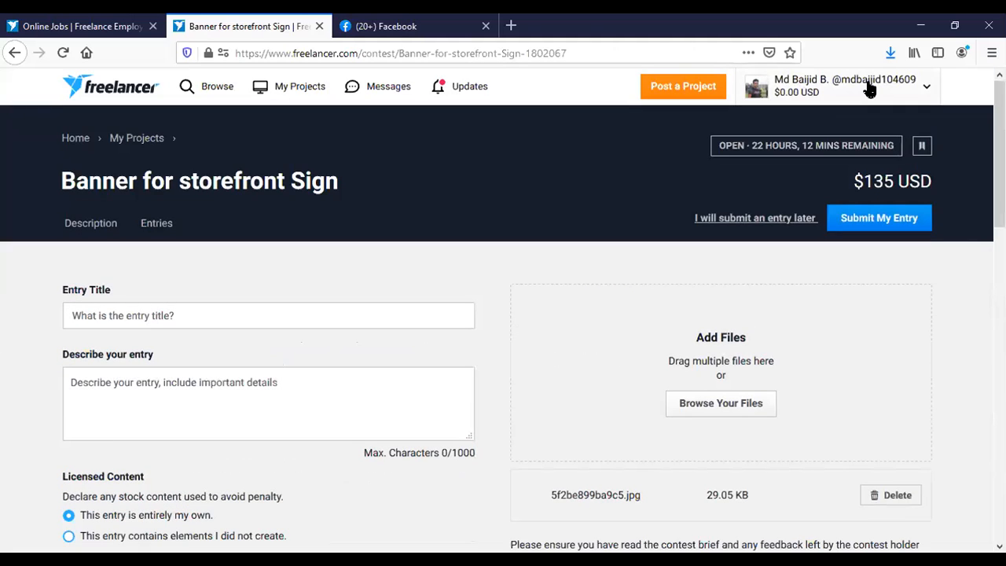
{"action": "left_click", "coordinate": [880, 90]}
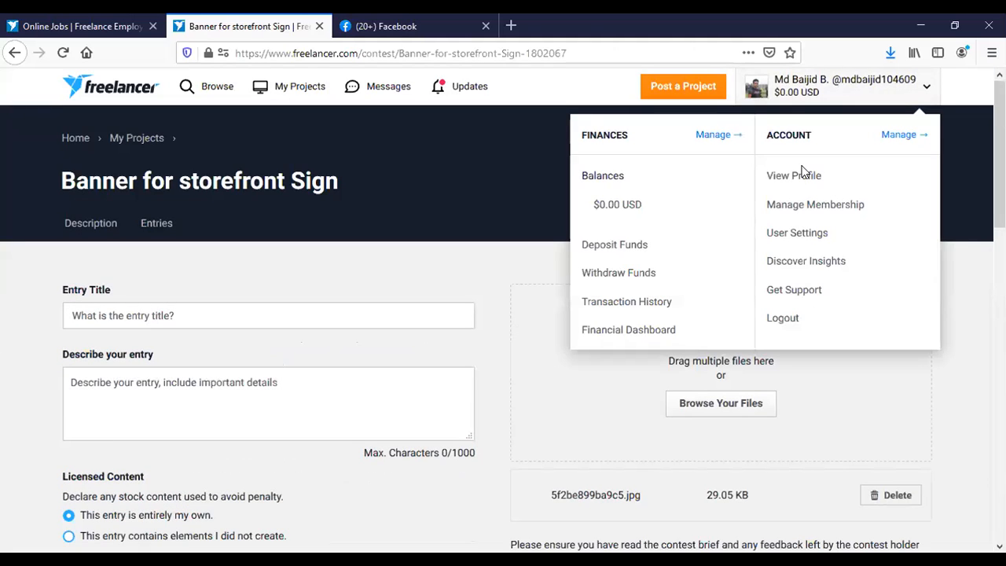
{"action": "left_click", "coordinate": [784, 185]}
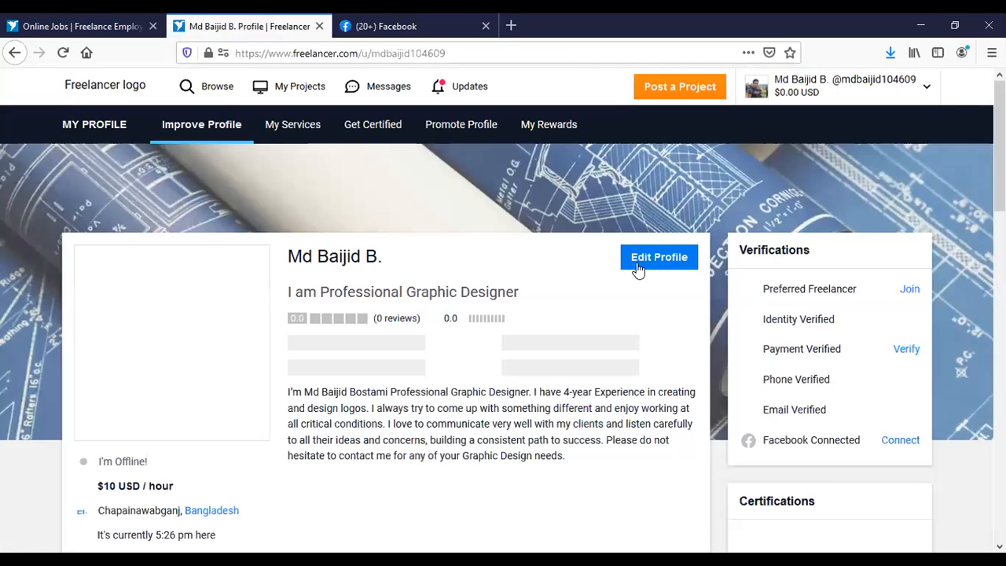
Check the profile's Verifications section and follow the Facebook connection link to review the Trust & Verification settings
{"action": "scroll", "coordinate": [824, 249], "scroll_direction": "down", "scroll_amount": 2}
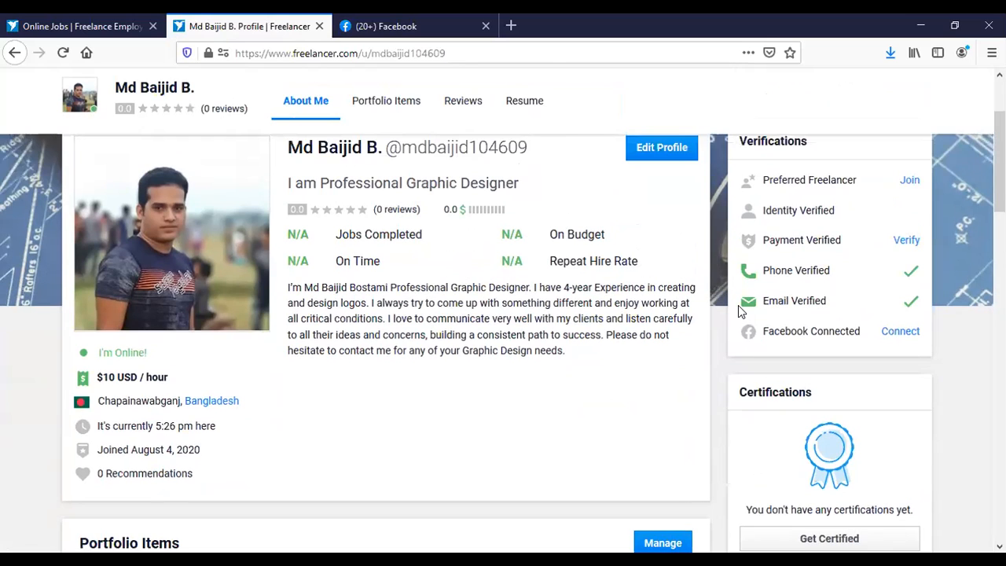
{"action": "scroll", "coordinate": [594, 360], "scroll_direction": "up", "scroll_amount": 3}
{"action": "scroll", "coordinate": [593, 360], "scroll_direction": "down", "scroll_amount": 3}
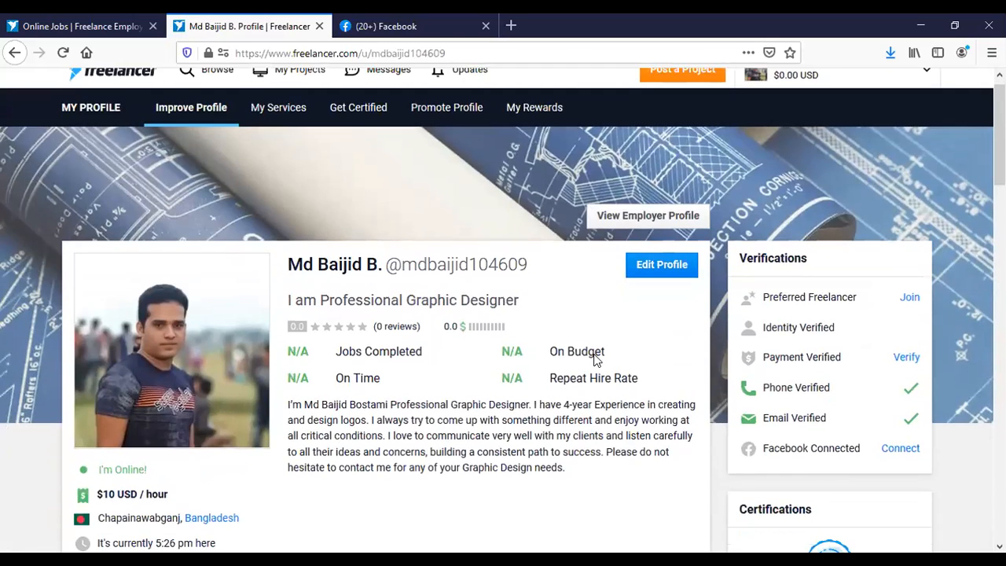
{"action": "scroll", "coordinate": [595, 360], "scroll_direction": "up", "scroll_amount": 2}
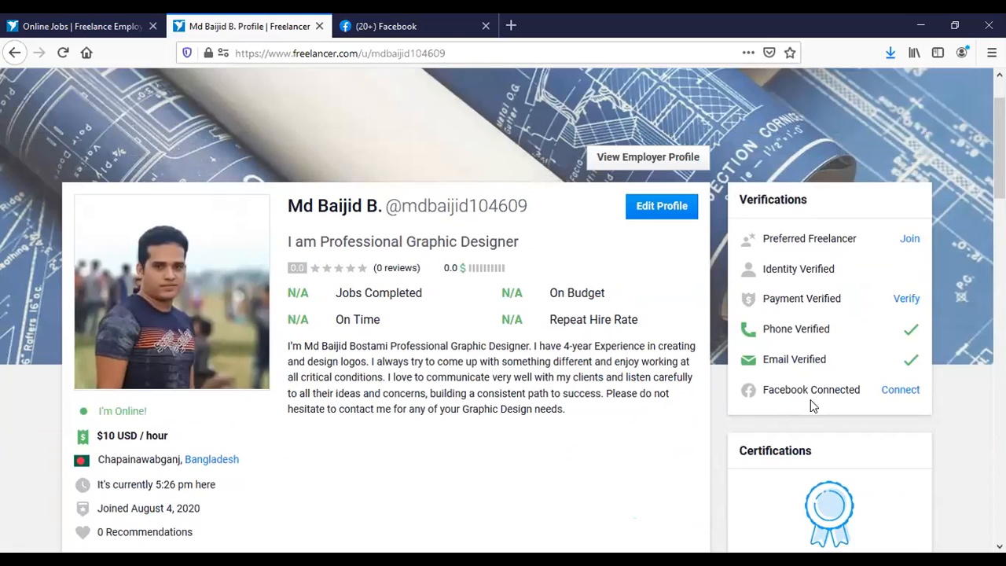
{"action": "left_click", "coordinate": [902, 390]}
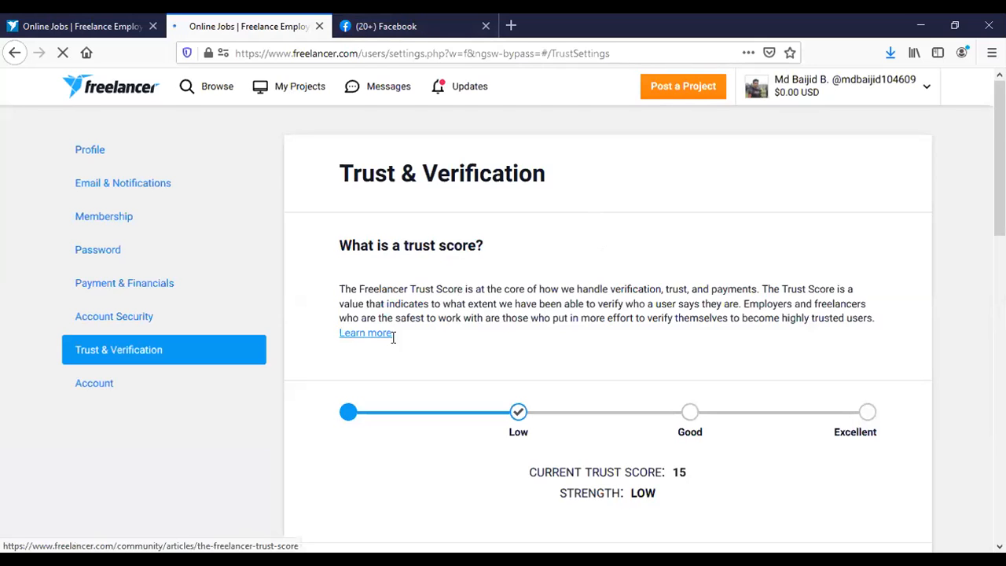
{"action": "scroll", "coordinate": [427, 334], "scroll_direction": "down", "scroll_amount": 3}
{"action": "scroll", "coordinate": [801, 392], "scroll_direction": "down", "scroll_amount": 3}
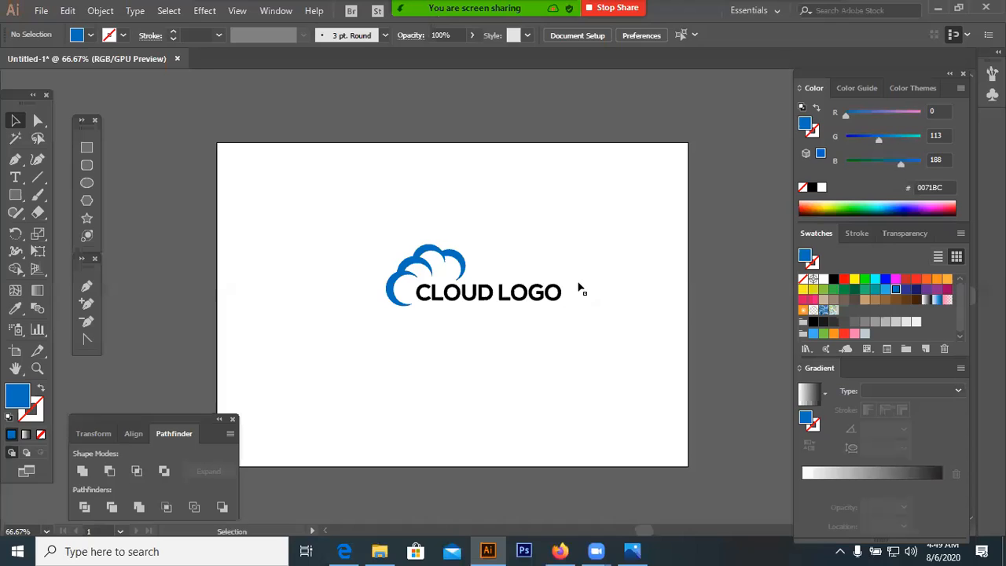
Switch to Illustrator and recolour the CLOUD LOGO lettering dark grey (333333)
{"action": "left_click", "coordinate": [583, 277]}
{"action": "left_click", "coordinate": [549, 336]}
{"action": "key", "text": "ctrl+z"}
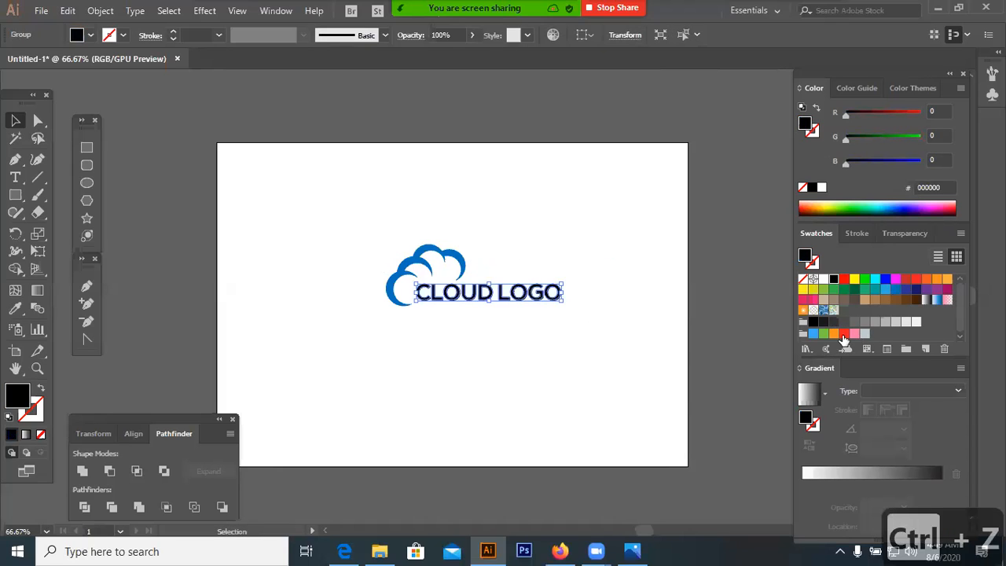
{"action": "left_click", "coordinate": [834, 322]}
{"action": "left_click", "coordinate": [585, 356]}
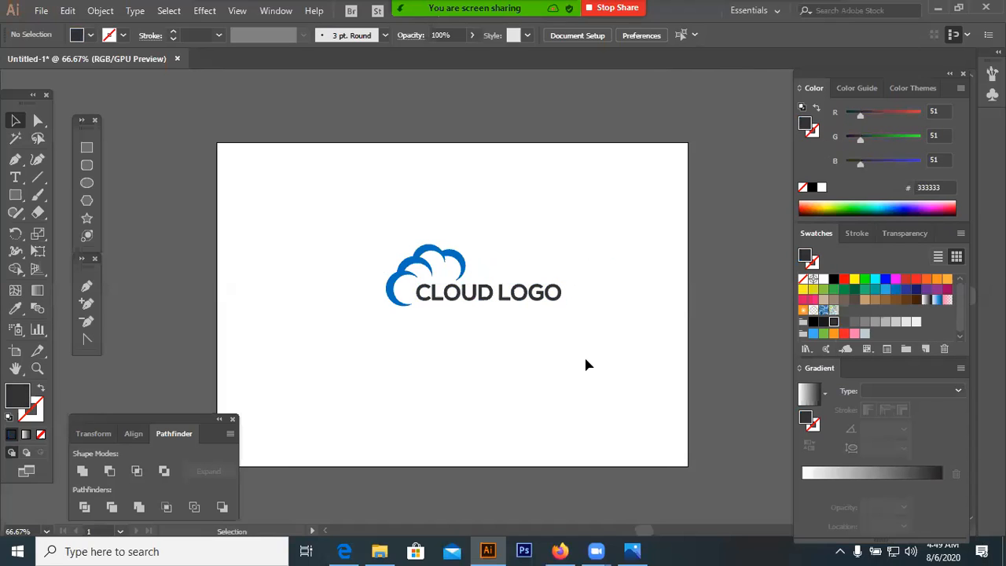
Recolour the word LOGO in the lettering blue (0071BC), leaving the word CLOUD dark grey
{"action": "left_click_drag", "start_coordinate": [593, 265], "coordinate": [505, 307]}
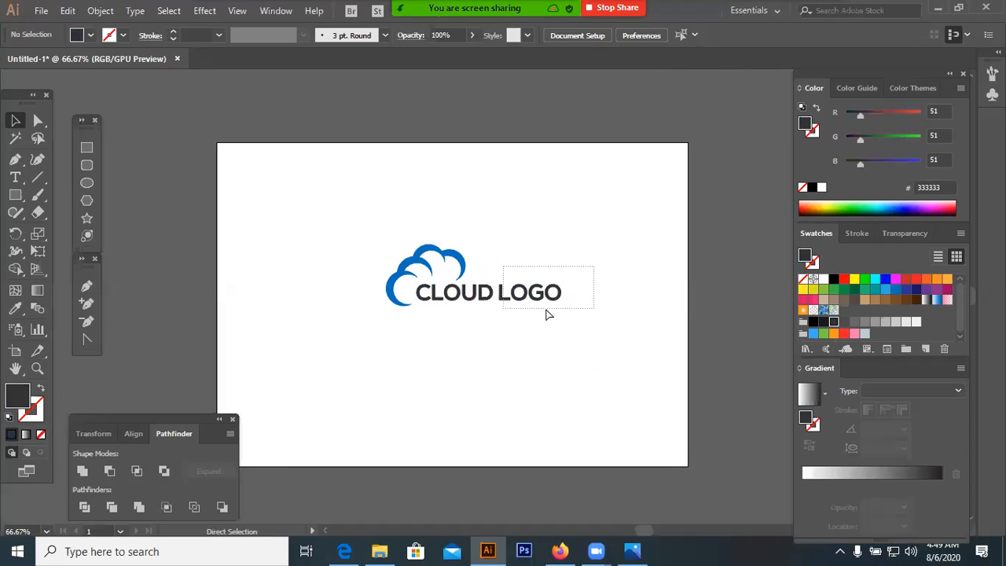
{"action": "left_click", "coordinate": [905, 292]}
{"action": "key", "text": "v"}
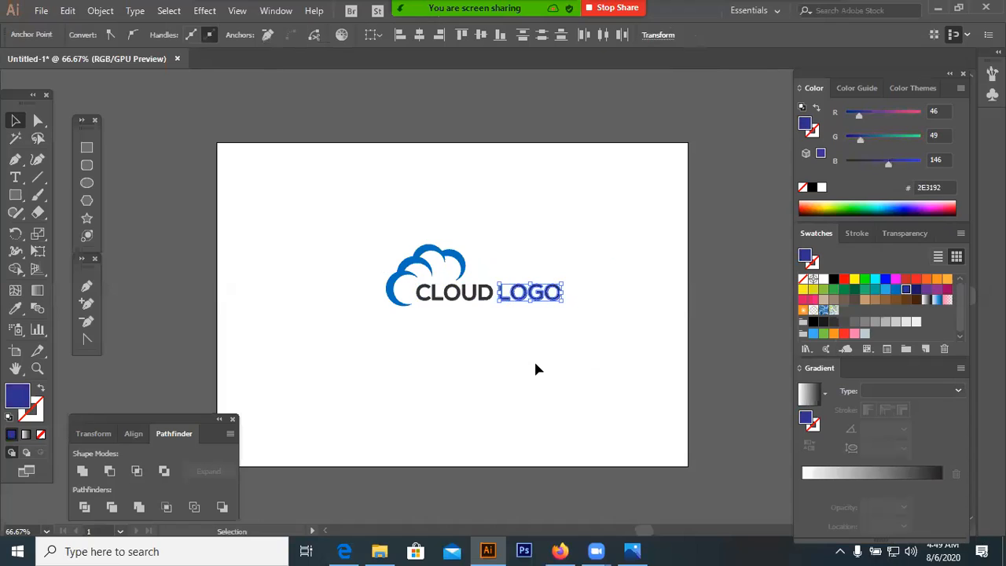
{"action": "left_click", "coordinate": [535, 369]}
{"action": "left_click_drag", "start_coordinate": [506, 322], "coordinate": [507, 322]}
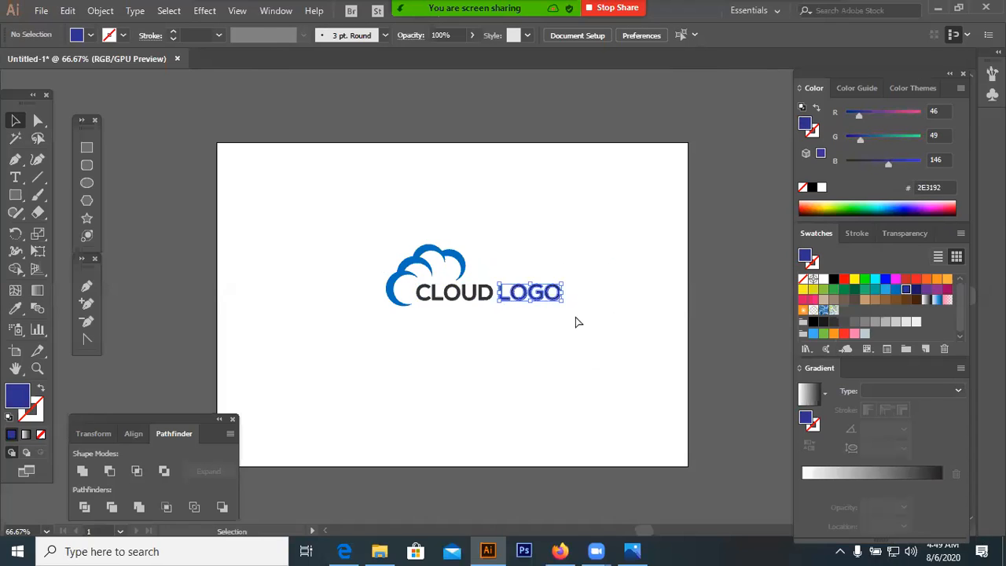
{"action": "left_click", "coordinate": [896, 289]}
{"action": "left_click", "coordinate": [532, 378]}
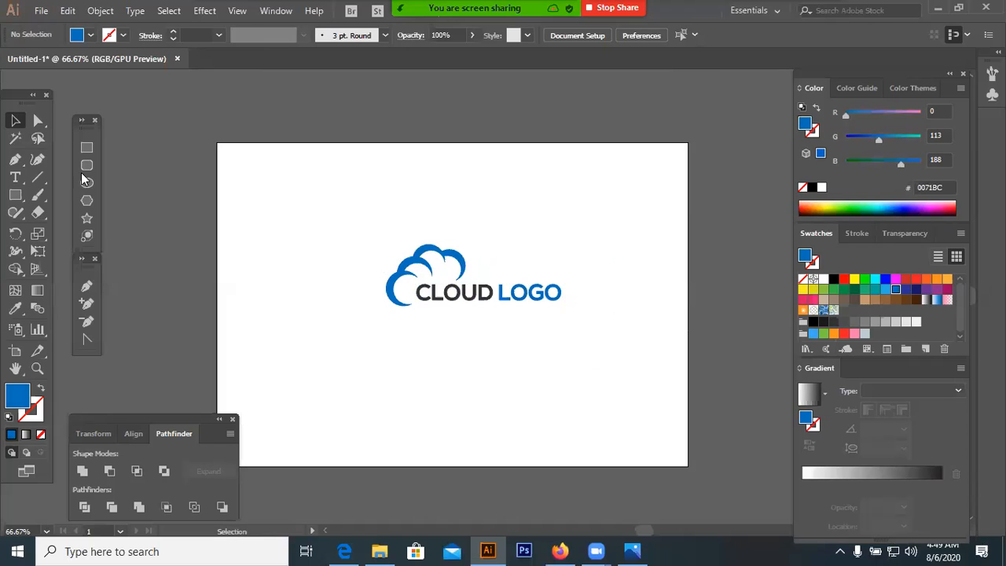
Draw a thin blue horizontal rectangle from the cloud's lower tip to beneath the start of the word LOGO
{"action": "left_click", "coordinate": [87, 147]}
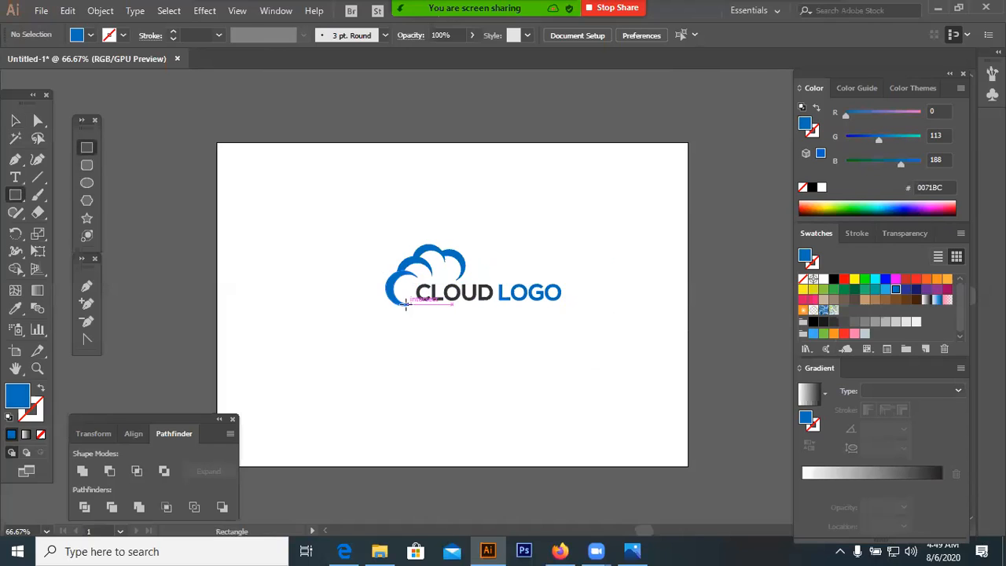
{"action": "mouse_move", "coordinate": [403, 305]}
{"action": "left_mouse_down"}
{"action": "mouse_move", "coordinate": [595, 308]}
{"action": "mouse_move", "coordinate": [501, 308]}
{"action": "left_mouse_up"}
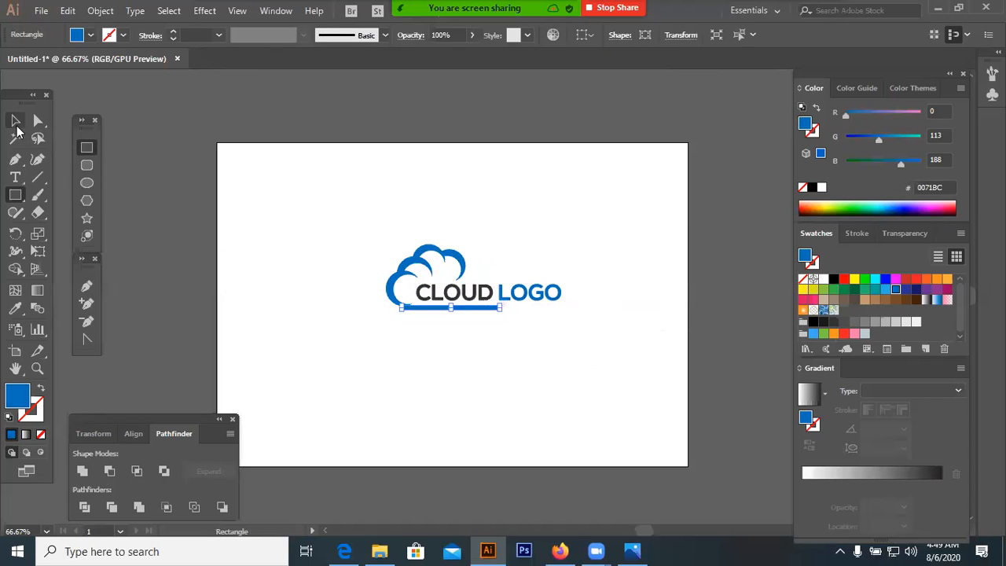
{"action": "key", "text": "v"}
{"action": "left_click", "coordinate": [348, 365]}
Move the thin blue bar up and slightly left so it meets the lower curve of the cloud
{"action": "key", "text": "ctrl+equal"}
{"action": "key", "text": "ctrl+equal"}
{"action": "key", "text": "ctrl+equal"}
{"action": "key", "text": "ctrl+equal"}
{"action": "key", "text": "ctrl+equal"}
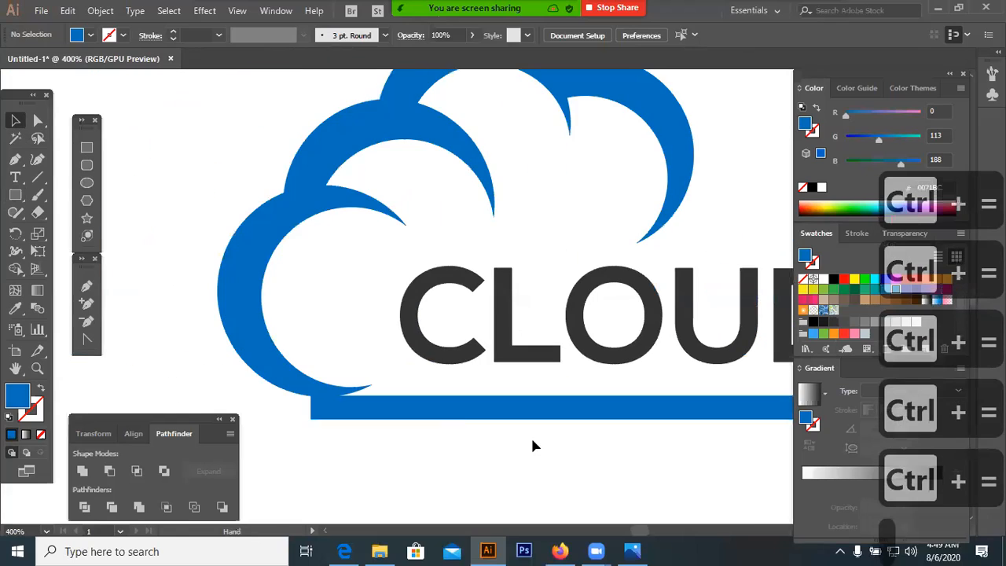
{"action": "left_click_drag", "start_coordinate": [441, 414], "coordinate": [433, 403]}
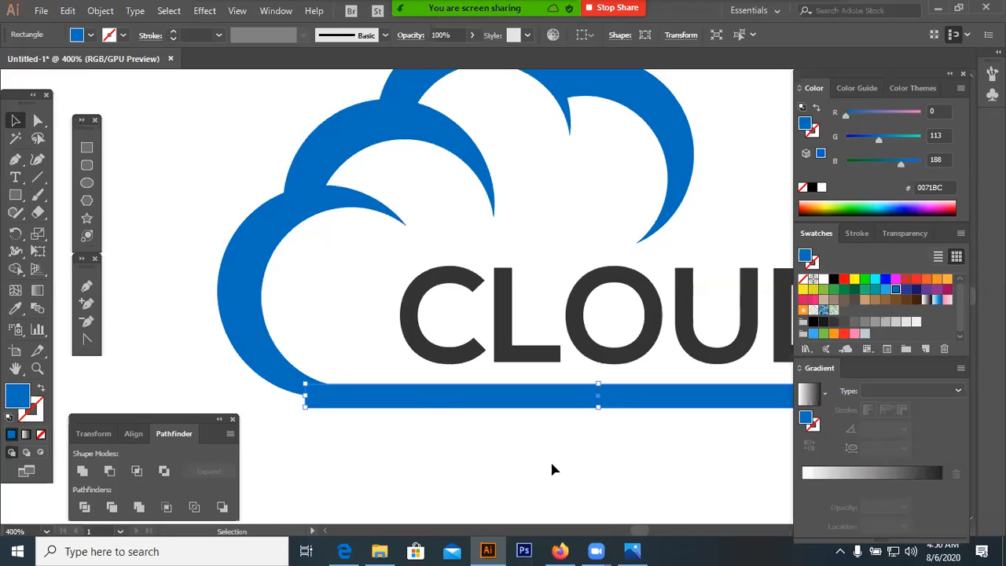
{"action": "left_click", "coordinate": [477, 453]}
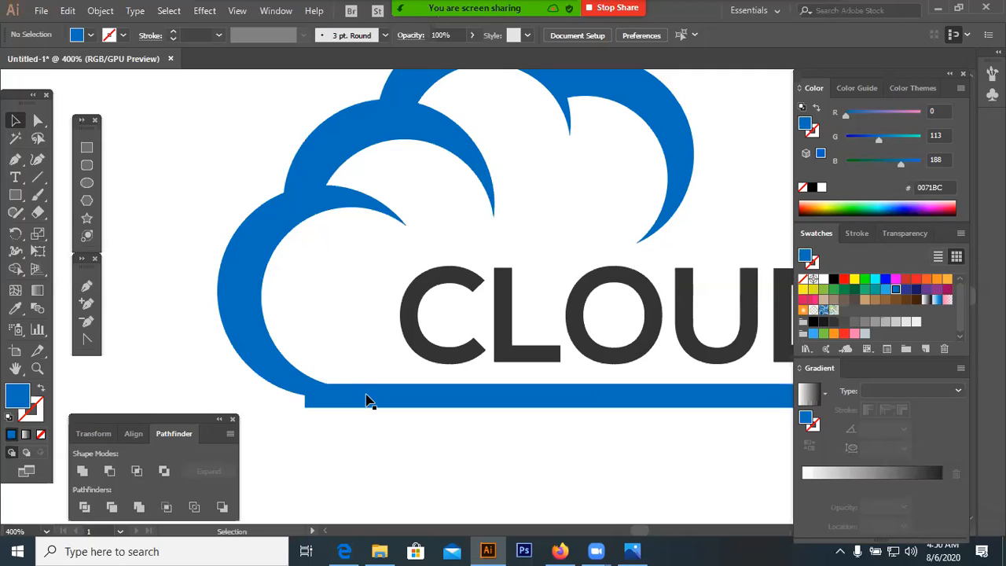
{"action": "left_click_drag", "start_coordinate": [363, 393], "coordinate": [361, 385]}
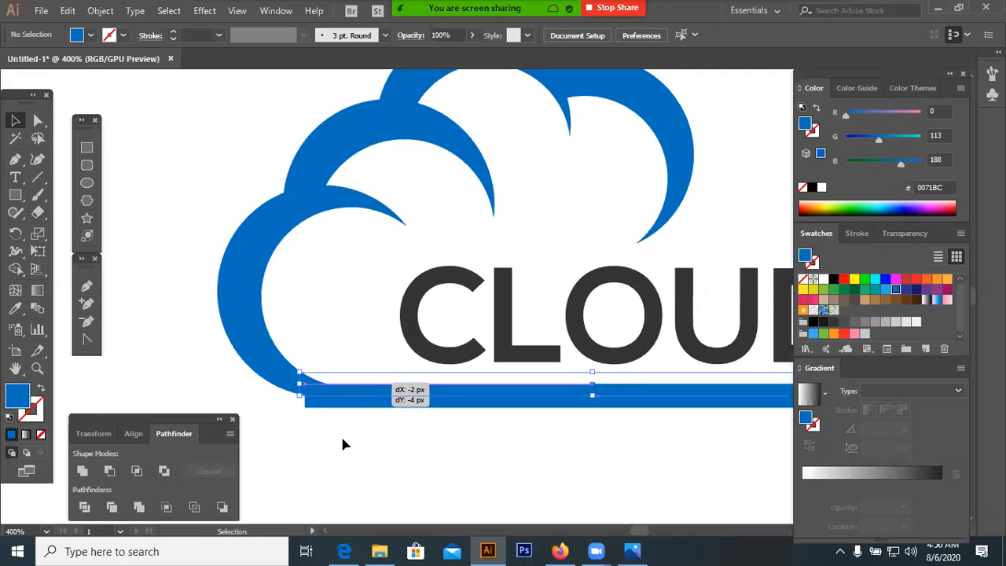
{"action": "left_click", "coordinate": [341, 435]}
{"action": "left_click", "coordinate": [341, 391]}
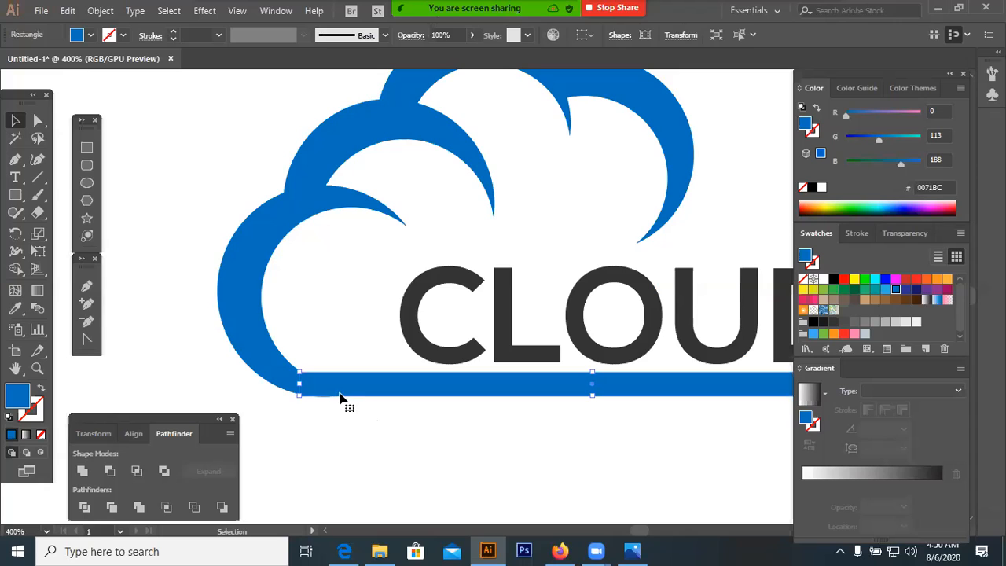
Shift the bar's lower-left corner point inward so it blends into the cloud's curve
{"action": "left_click", "coordinate": [37, 121]}
{"action": "left_click", "coordinate": [379, 440]}
{"action": "left_click", "coordinate": [300, 397]}
{"action": "left_click_drag", "start_coordinate": [306, 396], "coordinate": [312, 395]}
{"action": "left_click", "coordinate": [414, 415]}
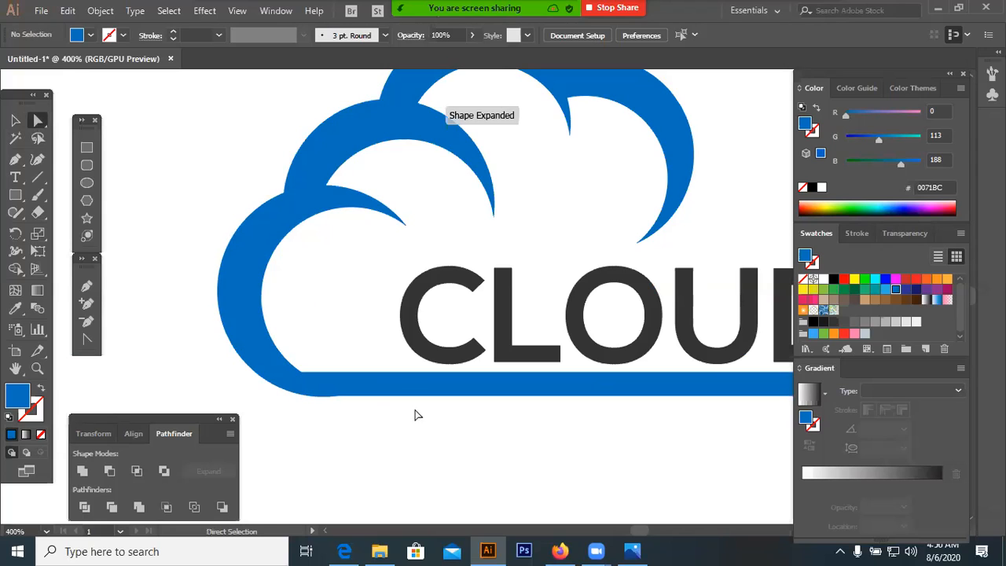
Delete the blue bar beneath the lettering
{"action": "left_click", "coordinate": [404, 397]}
{"action": "key", "text": "BackSpace"}
{"action": "key", "text": "BackSpace"}
{"action": "key", "text": "BackSpace"}
{"action": "key", "text": "BackSpace"}
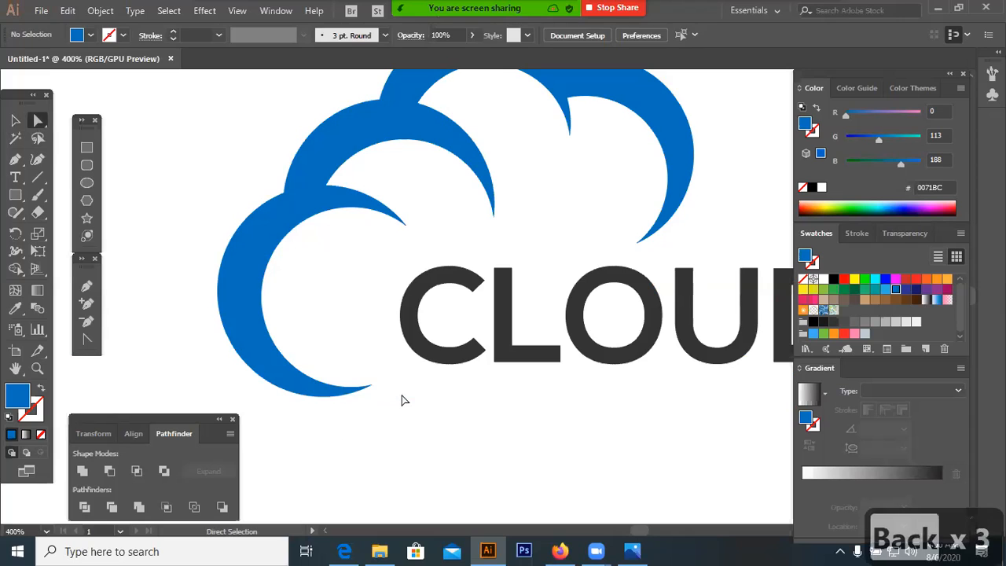
Group the cloud symbol and the CLOUD LOGO lettering into one object
{"action": "key", "text": "ctrl+minus"}
{"action": "key", "text": "ctrl+minus"}
{"action": "key", "text": "ctrl+minus"}
{"action": "key", "text": "space"}
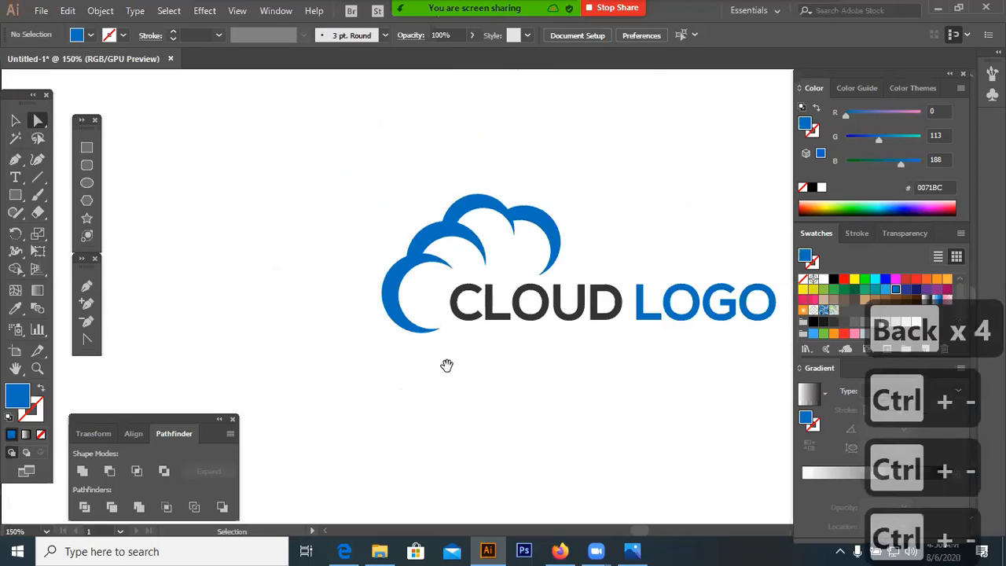
{"action": "left_click_drag", "start_coordinate": [454, 395], "coordinate": [324, 389]}
{"action": "left_click", "coordinate": [15, 120]}
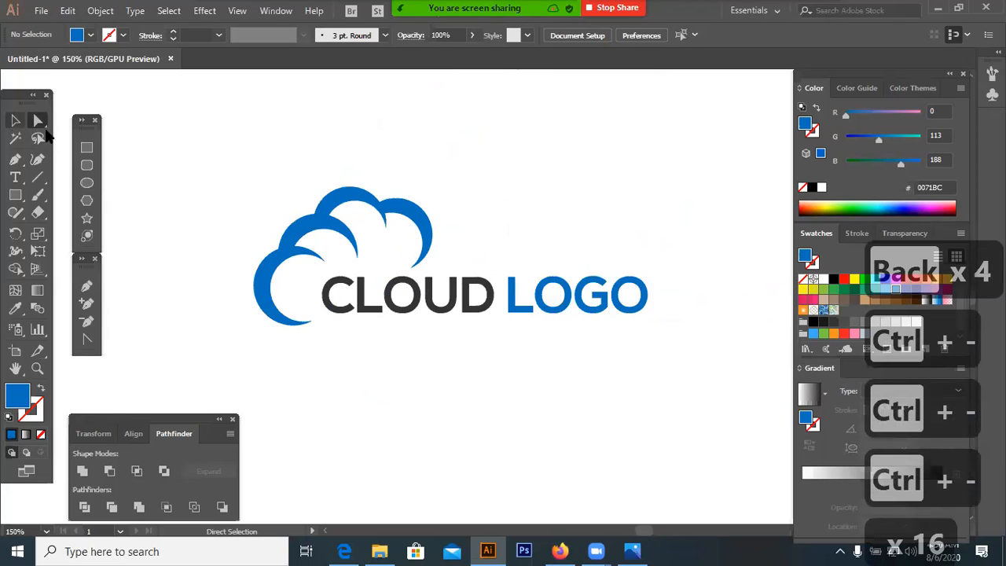
{"action": "key", "text": "ctrl+minus"}
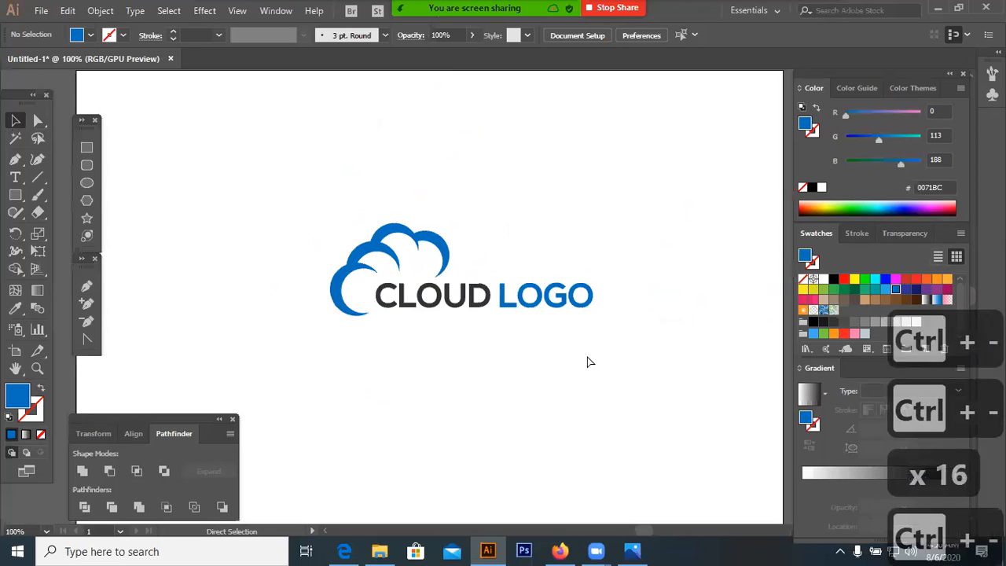
{"action": "key", "text": "ctrl+minus"}
{"action": "key", "text": "ctrl+minus"}
{"action": "left_click_drag", "start_coordinate": [414, 268], "coordinate": [568, 346]}
{"action": "right_click", "coordinate": [497, 291]}
{"action": "left_click", "coordinate": [546, 388]}
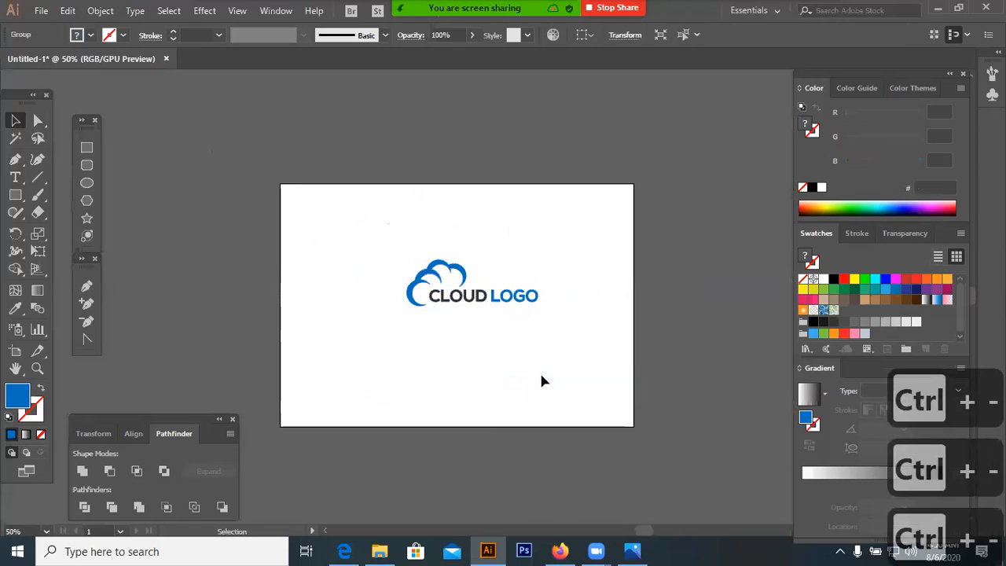
Reposition the grouped logo near the centre of the artboard
{"action": "left_click", "coordinate": [549, 349]}
{"action": "key", "text": "ctrl+plus"}
{"action": "left_click_drag", "start_coordinate": [537, 299], "coordinate": [496, 295]}
{"action": "left_click", "coordinate": [493, 343]}
{"action": "left_click", "coordinate": [478, 297]}
{"action": "left_click", "coordinate": [473, 345]}
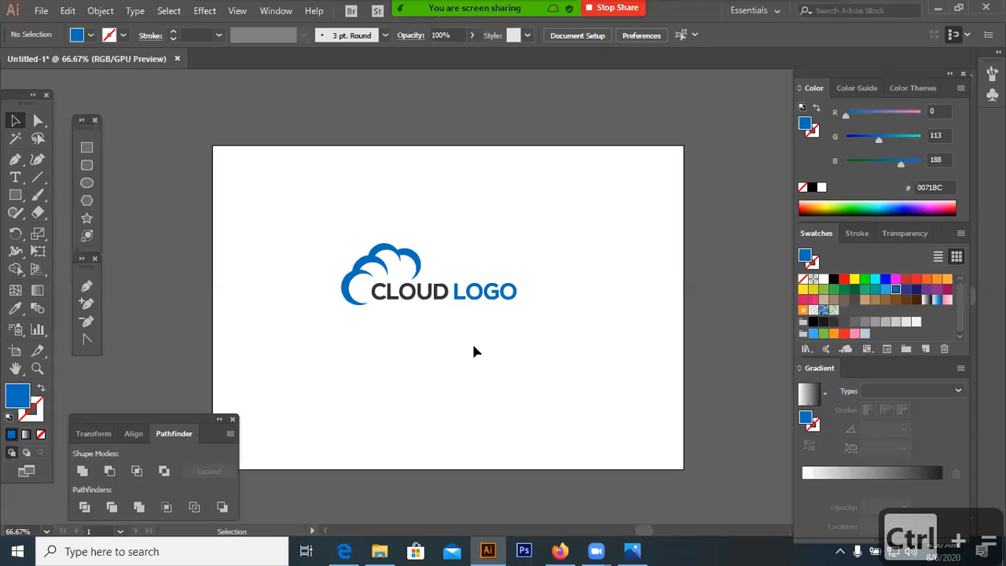
{"action": "left_click", "coordinate": [440, 288]}
{"action": "left_click_drag", "start_coordinate": [296, 199], "coordinate": [586, 365]}
{"action": "left_click", "coordinate": [521, 324]}
{"action": "left_click_drag", "start_coordinate": [498, 294], "coordinate": [531, 331]}
{"action": "left_click", "coordinate": [574, 362]}
{"action": "left_click", "coordinate": [478, 334]}
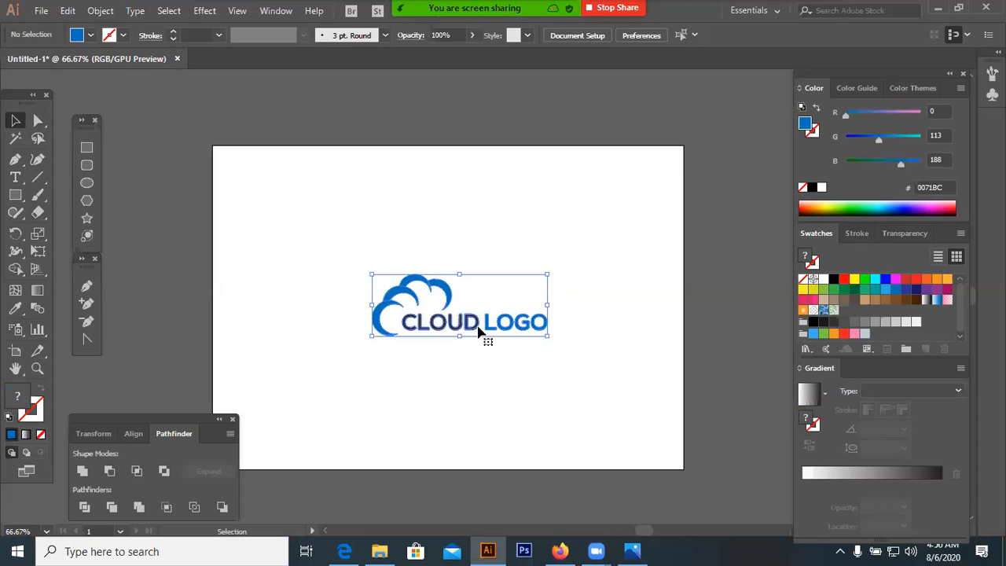
Copy the grouped cloud logo to the clipboard and keep it selected
{"action": "left_click", "coordinate": [525, 373]}
{"action": "left_click_drag", "start_coordinate": [525, 338], "coordinate": [478, 395]}
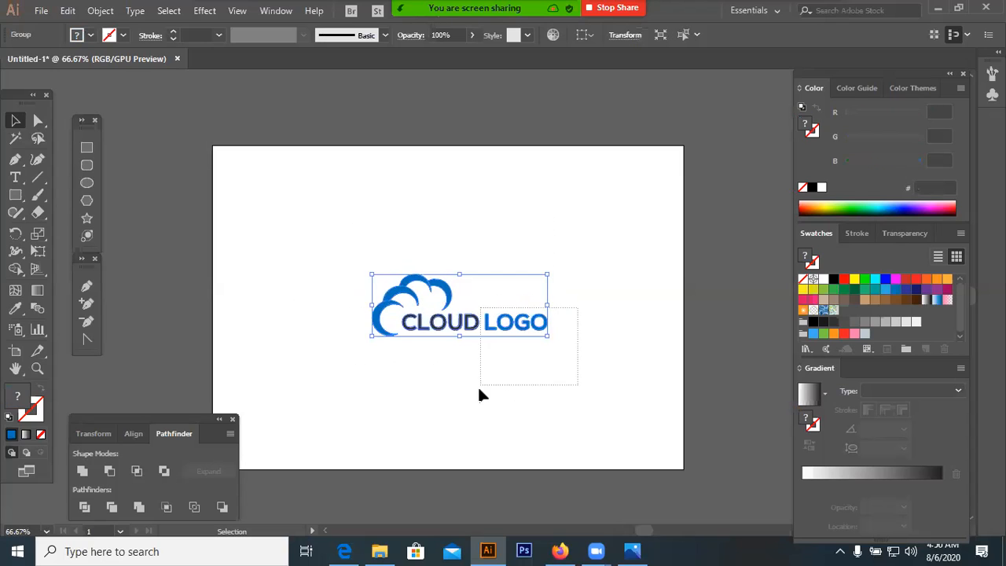
{"action": "left_click", "coordinate": [592, 316]}
{"action": "left_click_drag", "start_coordinate": [537, 337], "coordinate": [559, 398]}
{"action": "key", "text": "a"}
{"action": "key", "text": "ctrl+c"}
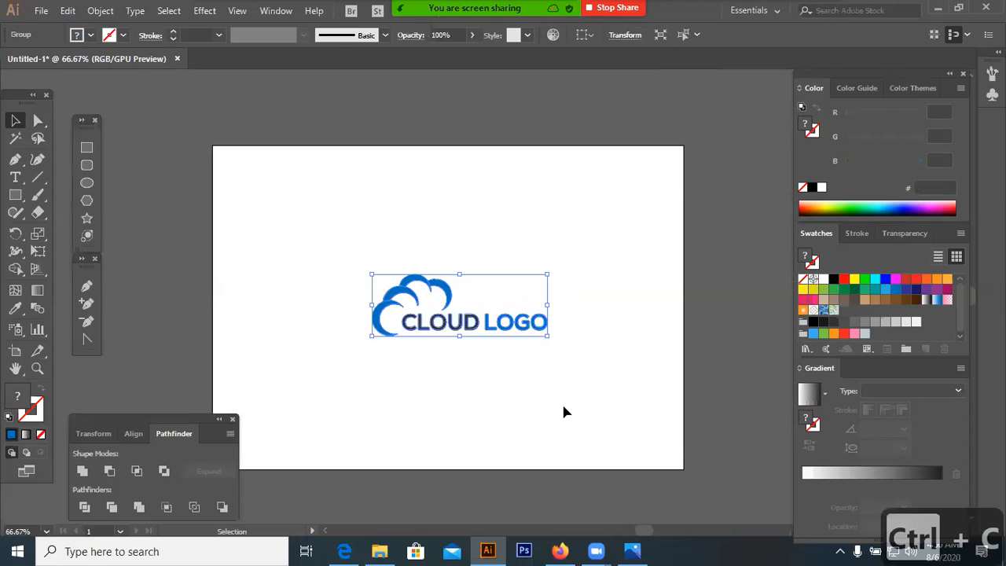
{"action": "left_click", "coordinate": [526, 379]}
{"action": "left_click", "coordinate": [540, 329]}
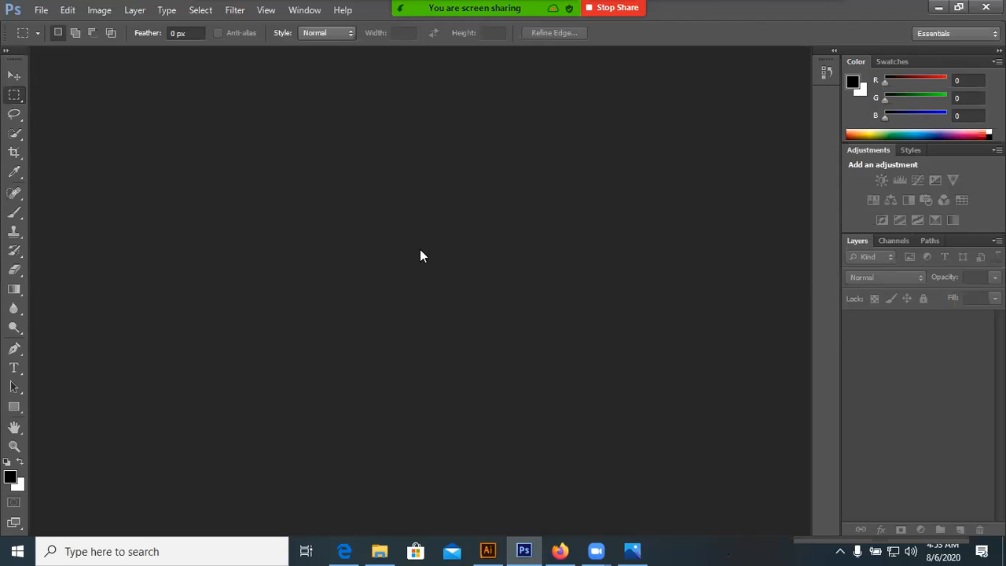
Switch to Photoshop and open the mockup file 2.psd from the psd folder
{"action": "left_click", "coordinate": [36, 11]}
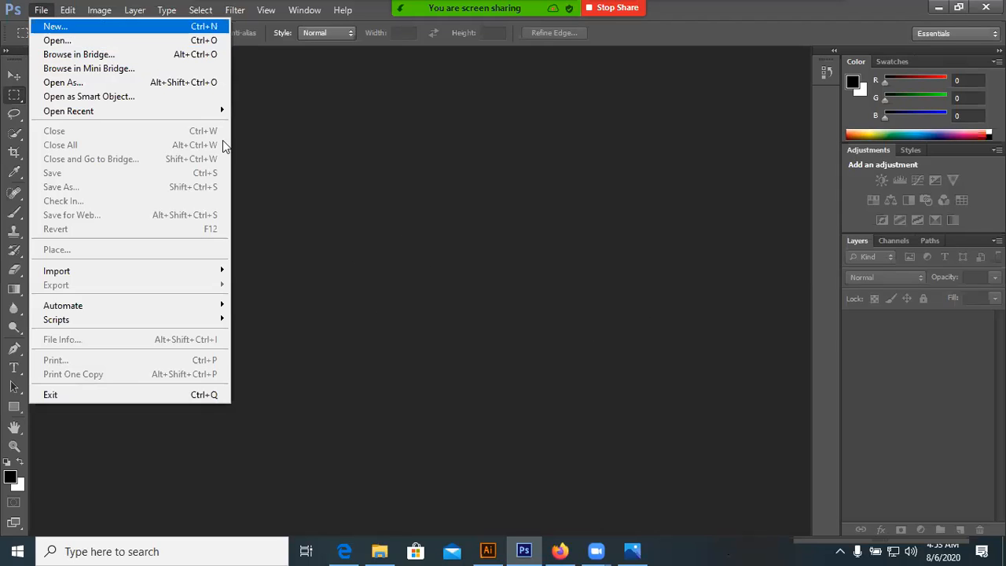
{"action": "left_click", "coordinate": [374, 247]}
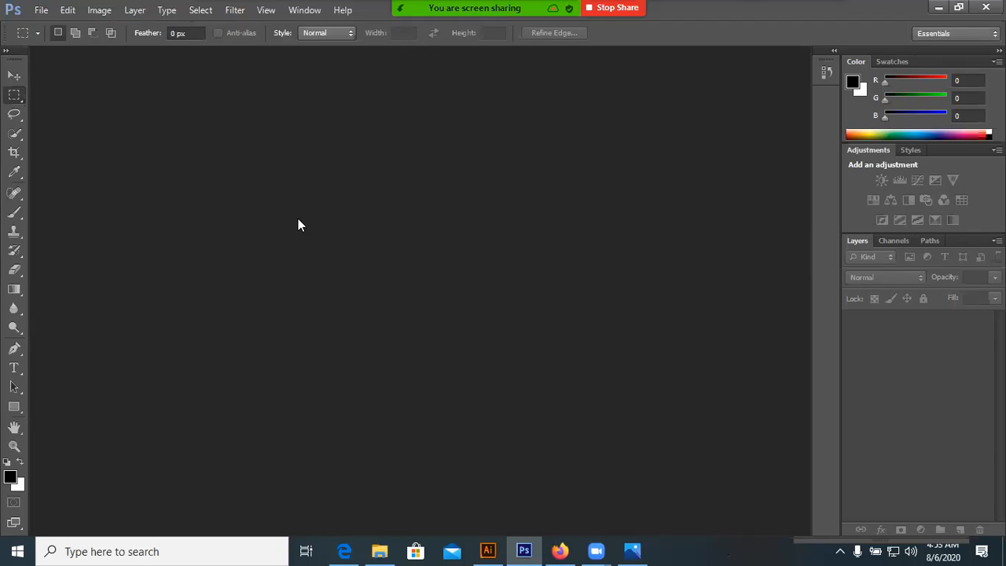
{"action": "left_click", "coordinate": [41, 10]}
{"action": "left_click", "coordinate": [56, 41]}
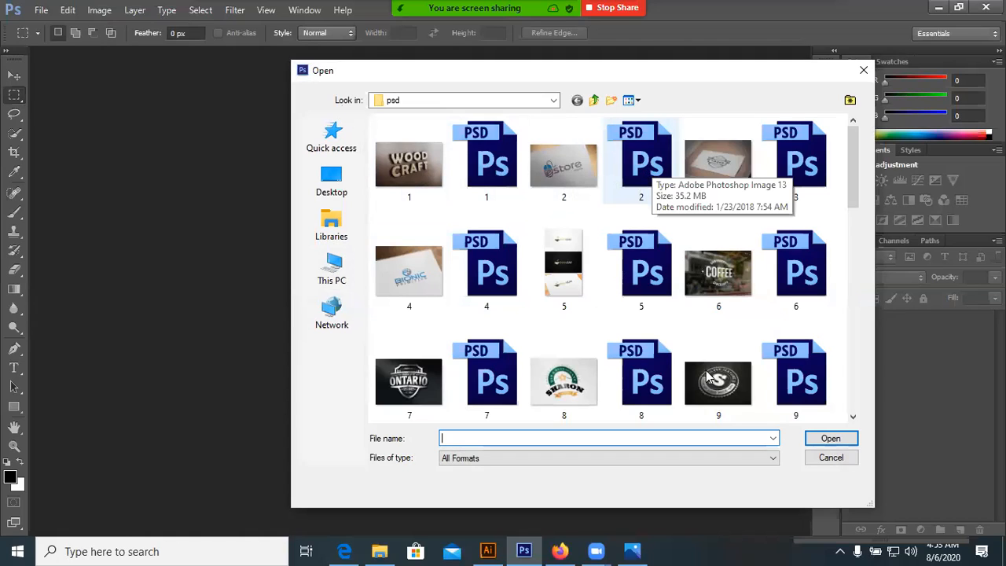
{"action": "left_click", "coordinate": [640, 161]}
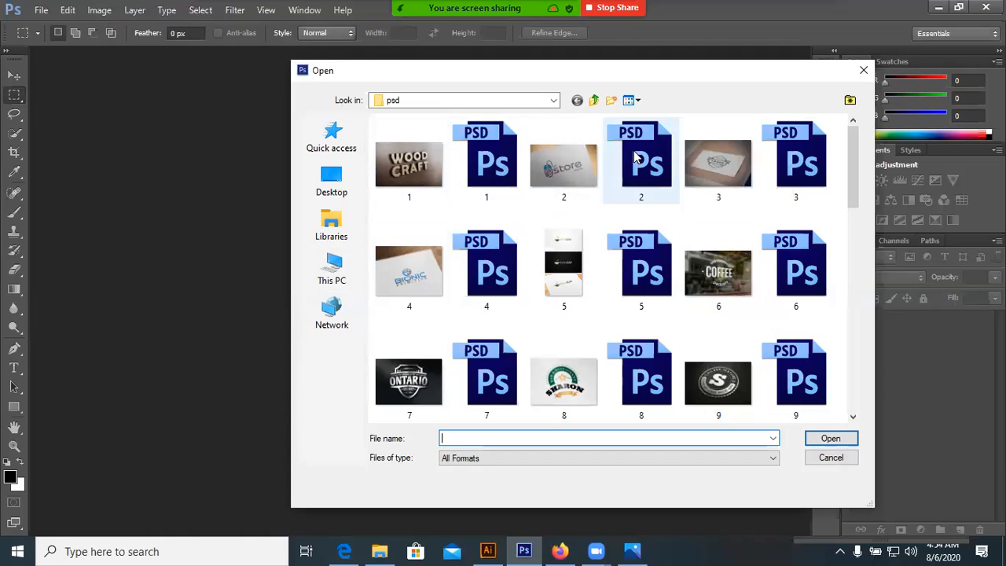
{"action": "left_click", "coordinate": [831, 442]}
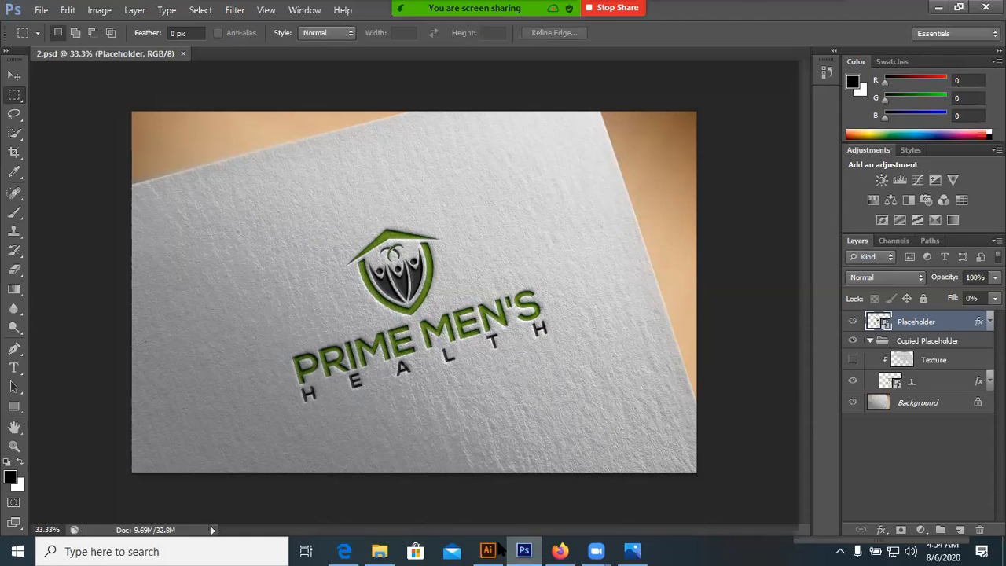
Copy the grouped cloud logo in Illustrator and return to the mockup in Photoshop
{"action": "key", "text": "alt+Tab"}
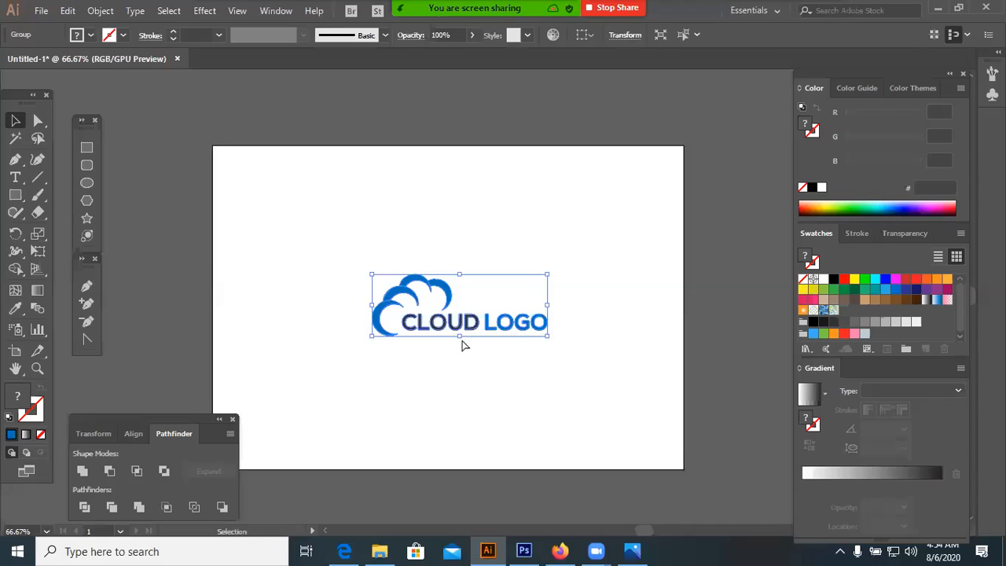
{"action": "key", "text": "ctrl+c"}
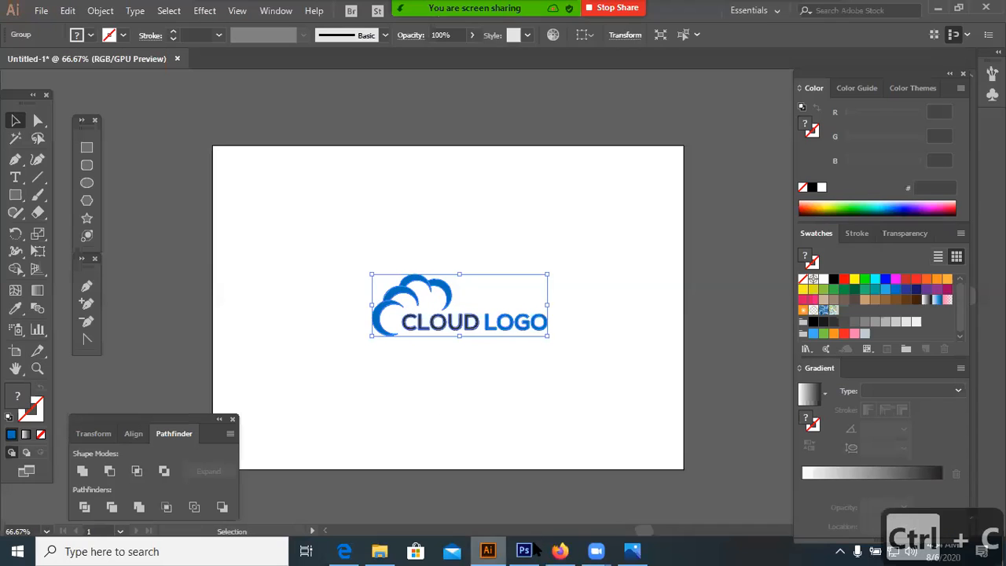
{"action": "left_click", "coordinate": [525, 551]}
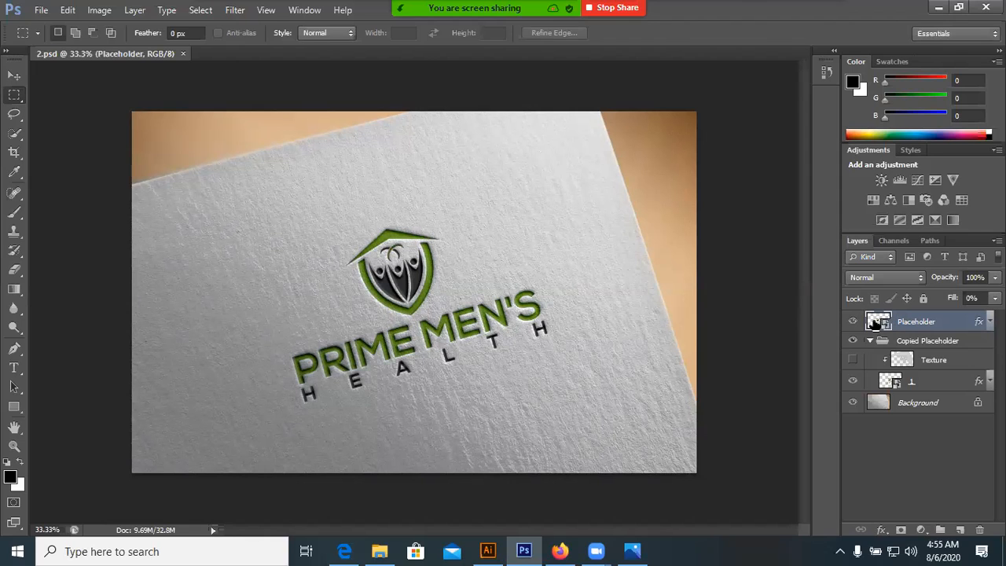
Open the contents of the Placeholder smart object and hide its PRIME MEN'S HEALTH logo layer
{"action": "double_click", "coordinate": [877, 321]}
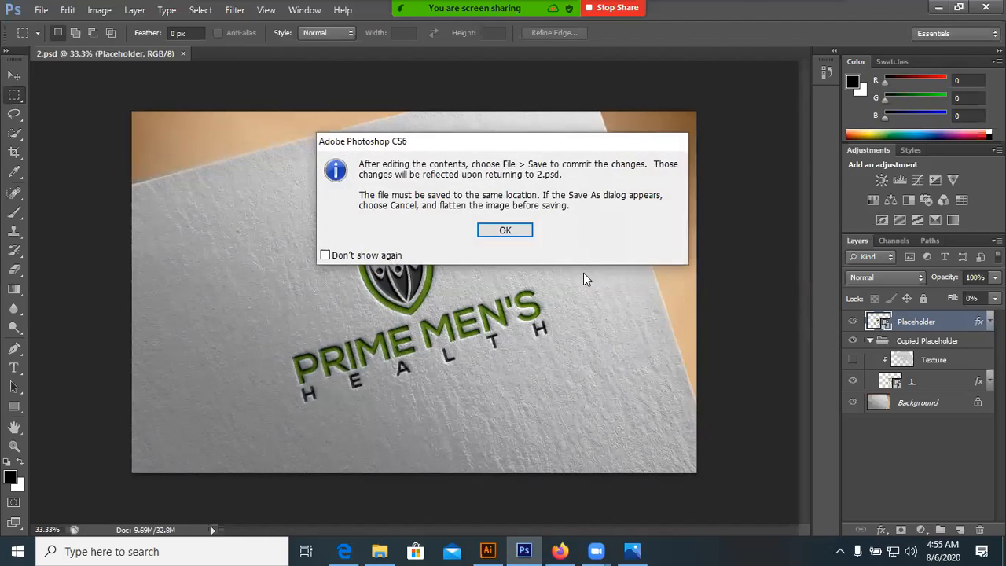
{"action": "left_click", "coordinate": [505, 232]}
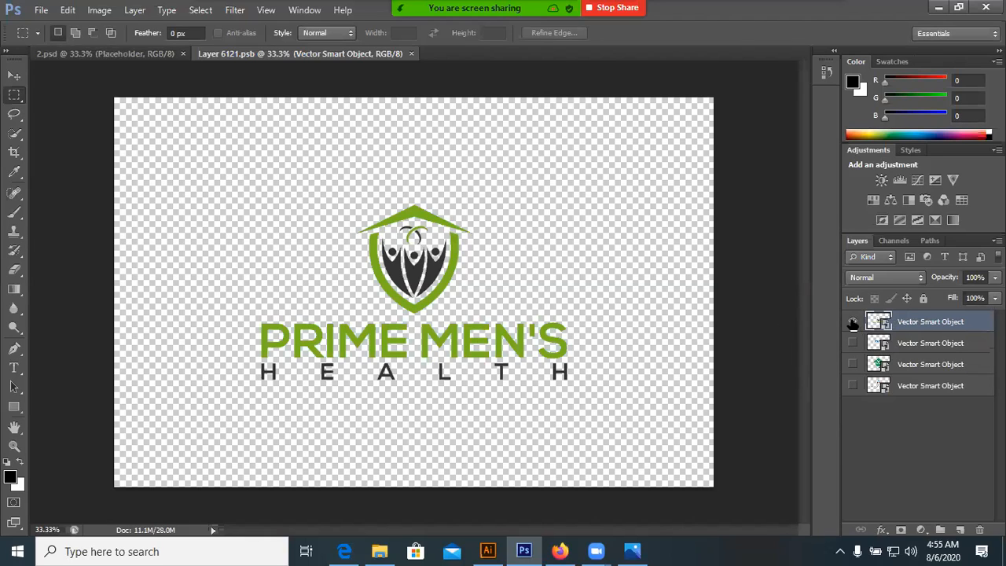
{"action": "left_click", "coordinate": [854, 323]}
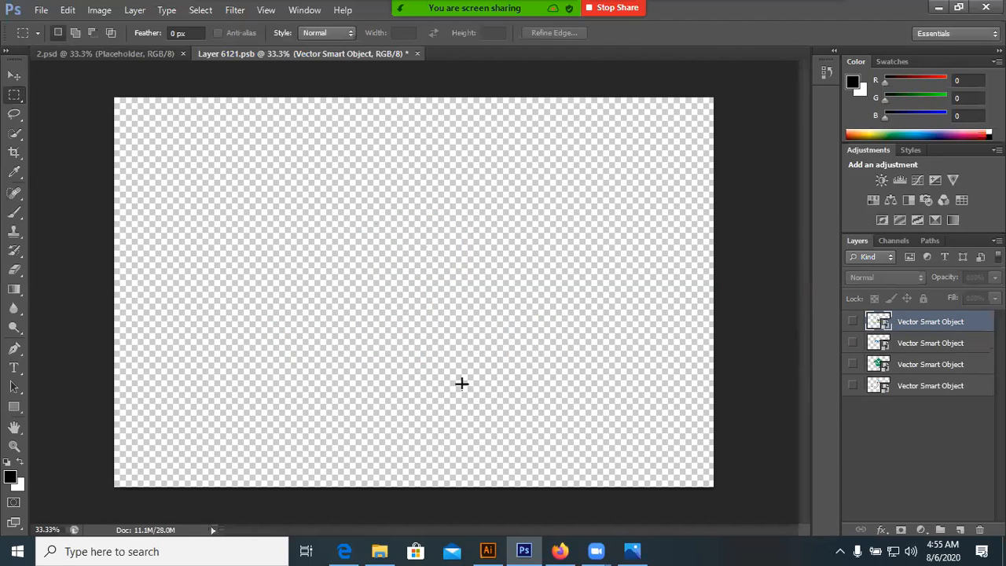
{"action": "left_click", "coordinate": [853, 323]}
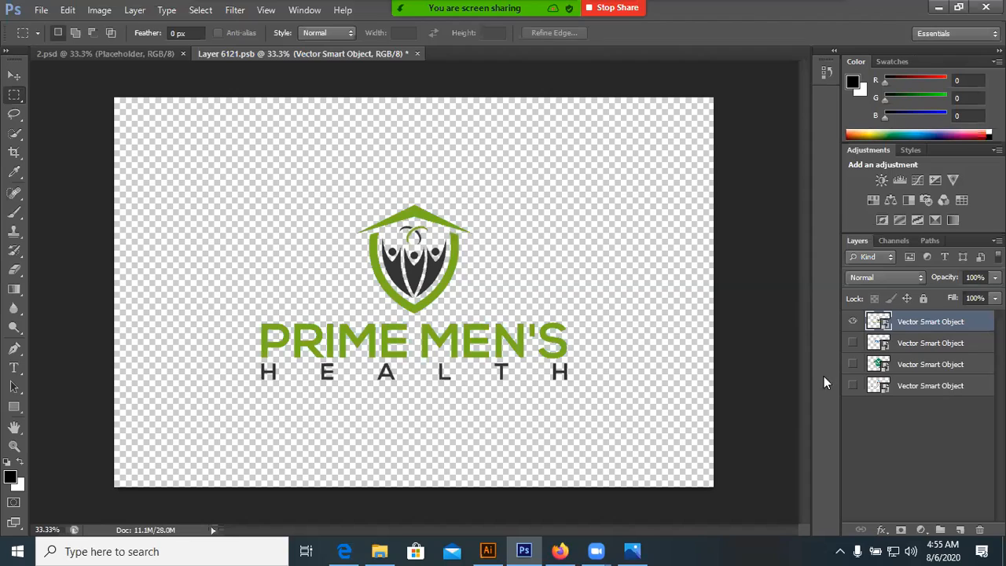
{"action": "left_click", "coordinate": [853, 321]}
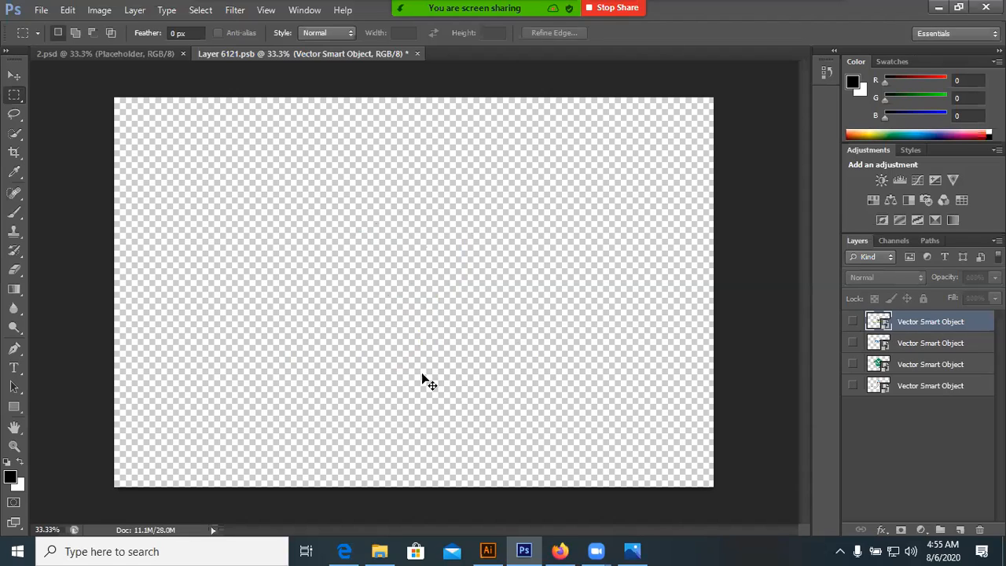
Paste the cloud logo into the smart object and enlarge it about its centre to roughly 297%
{"action": "key", "text": "ctrl+v"}
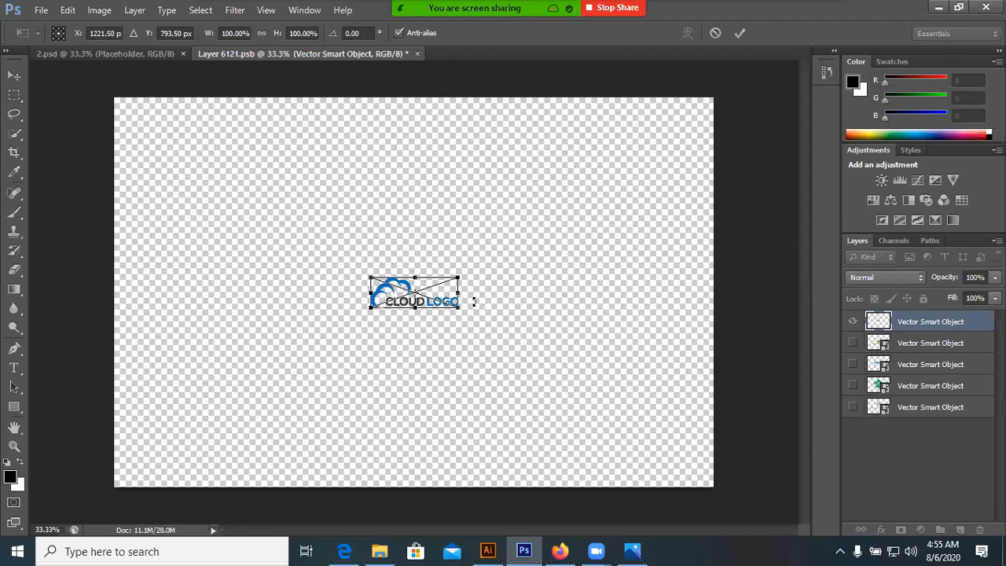
{"action": "left_click_drag", "start_coordinate": [461, 310], "coordinate": [545, 339]}
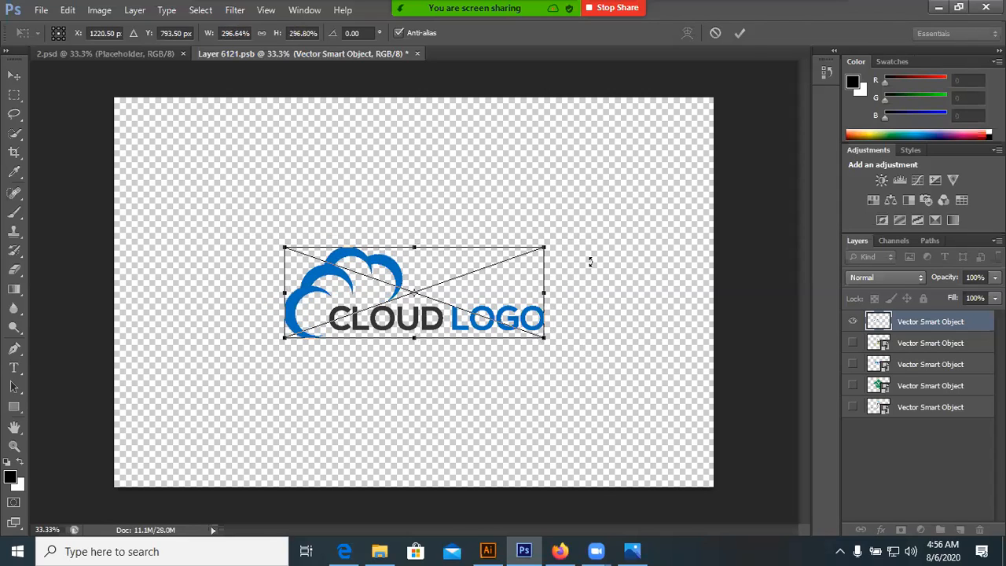
{"action": "left_click", "coordinate": [739, 34]}
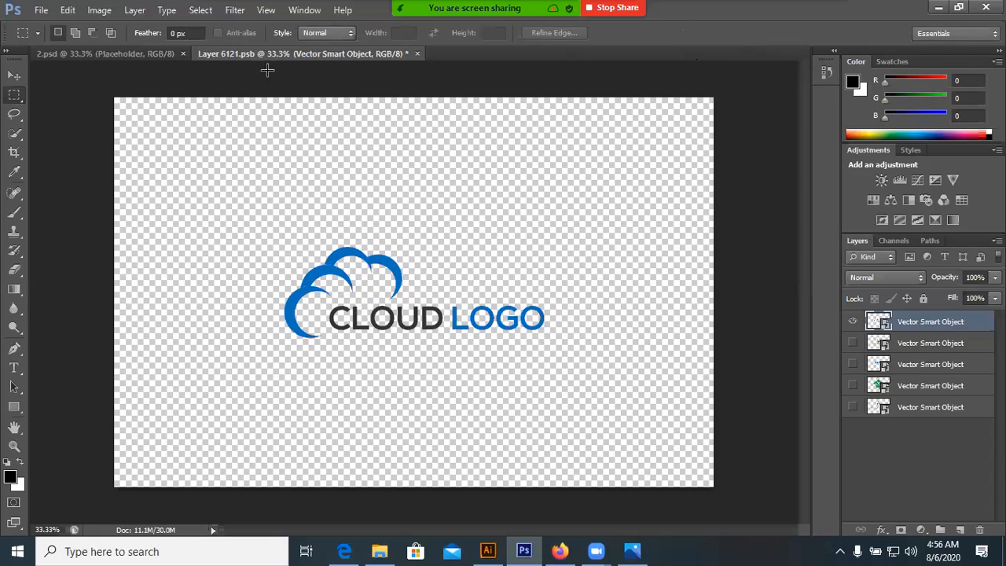
Close the Layer 6121.psb smart object contents and save the changes so the 2.psd mockup updates
{"action": "left_click", "coordinate": [103, 53]}
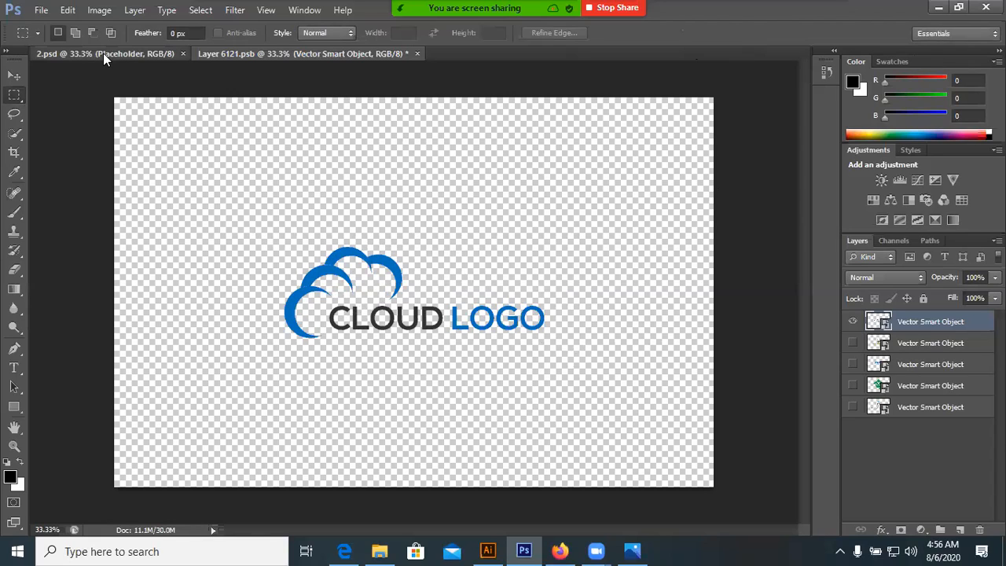
{"action": "left_click", "coordinate": [320, 55]}
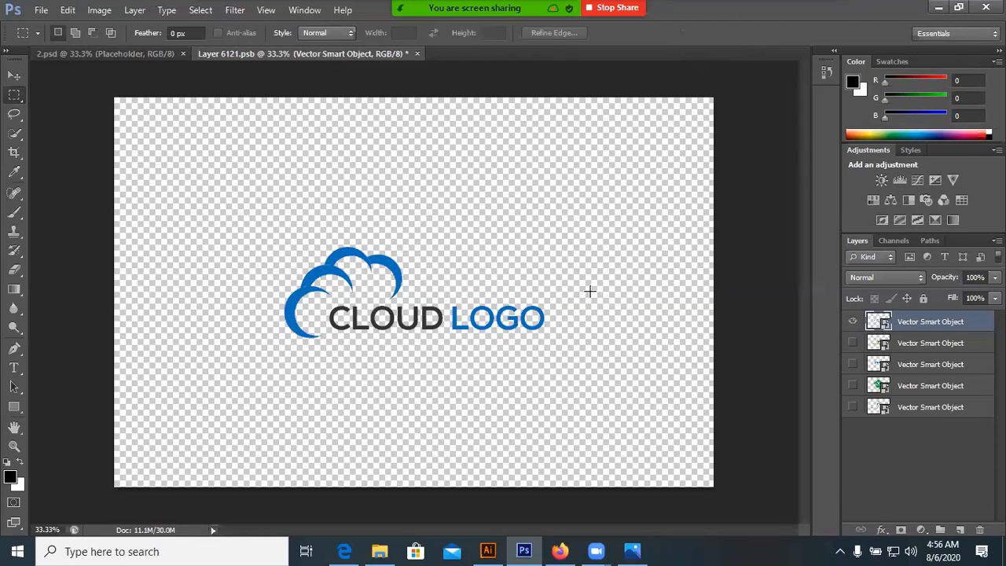
{"action": "left_click", "coordinate": [417, 53]}
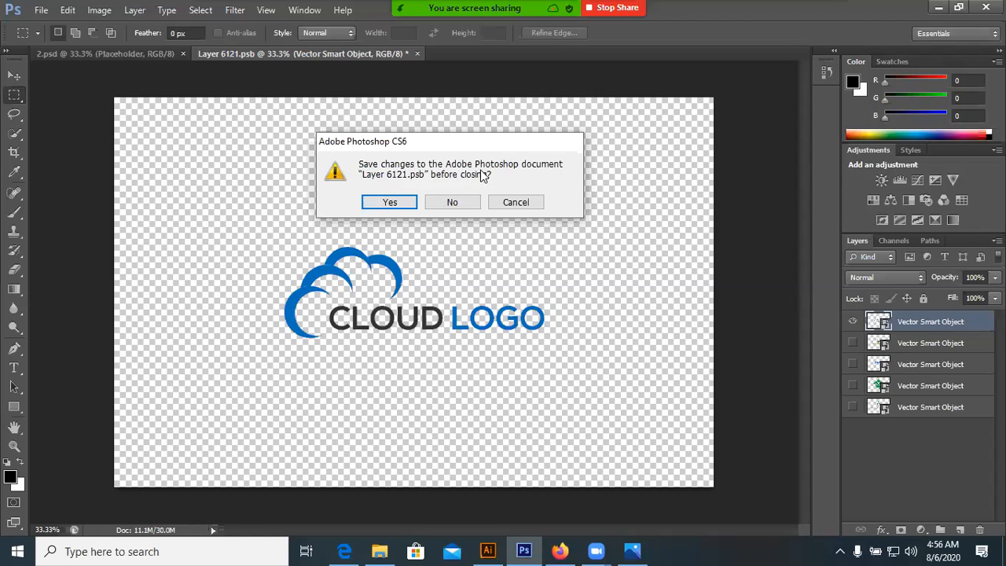
{"action": "left_click", "coordinate": [387, 203]}
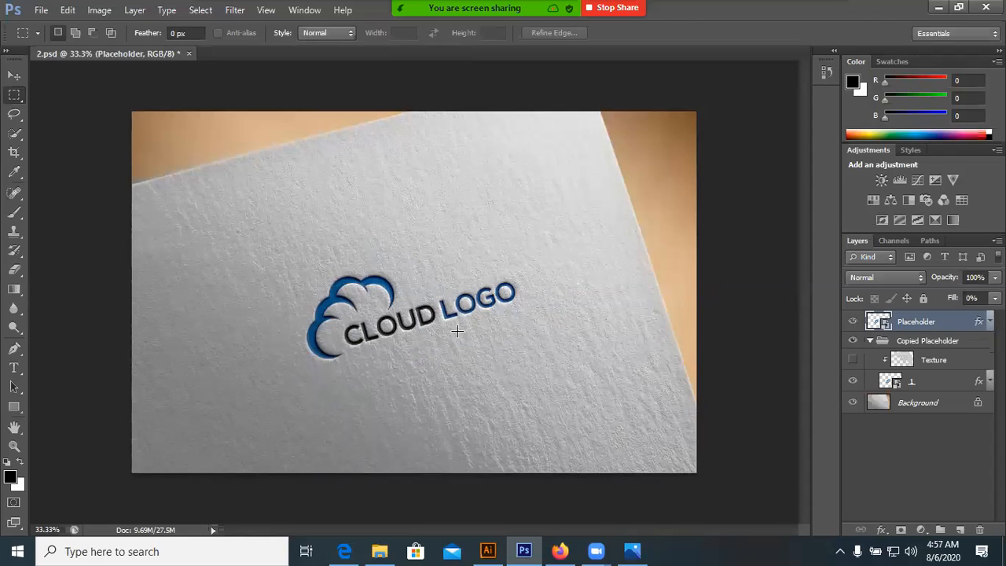
{"action": "left_click", "coordinate": [41, 10]}
{"action": "left_click", "coordinate": [61, 215]}
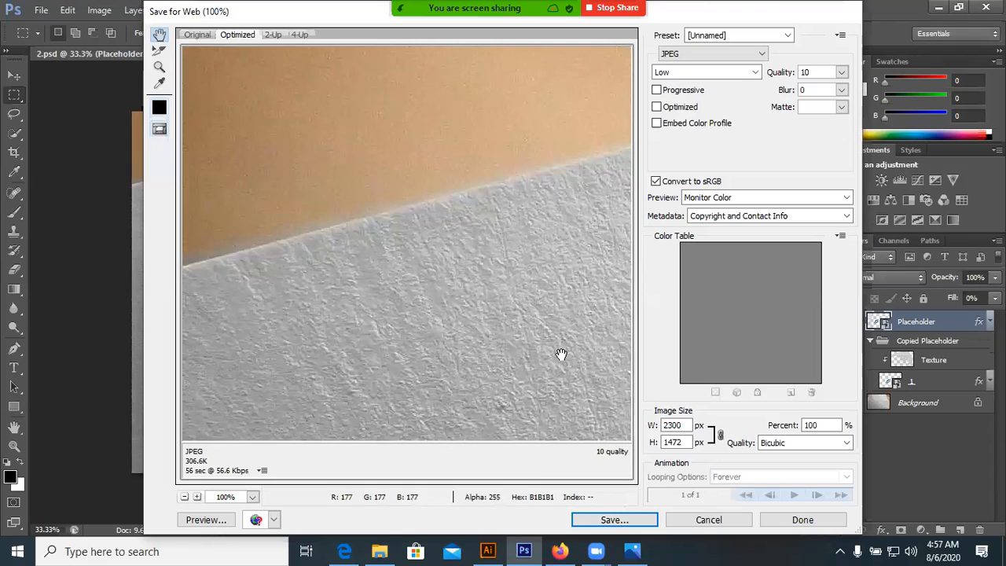
{"action": "scroll", "coordinate": [543, 330], "scroll_direction": "down", "scroll_amount": 3}
{"action": "scroll", "coordinate": [546, 328], "scroll_direction": "down", "scroll_amount": 4}
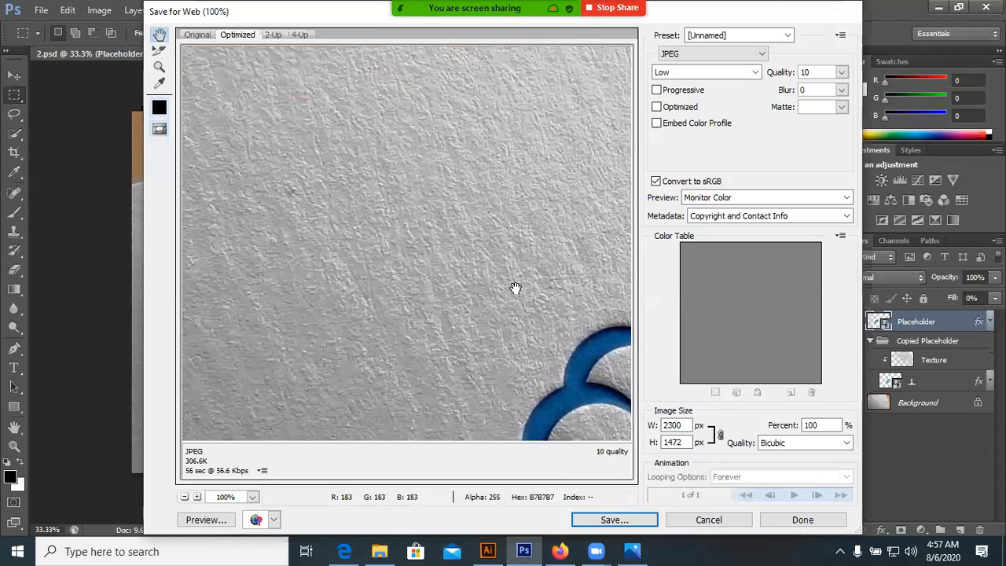
{"action": "left_click_drag", "start_coordinate": [499, 324], "coordinate": [527, 312]}
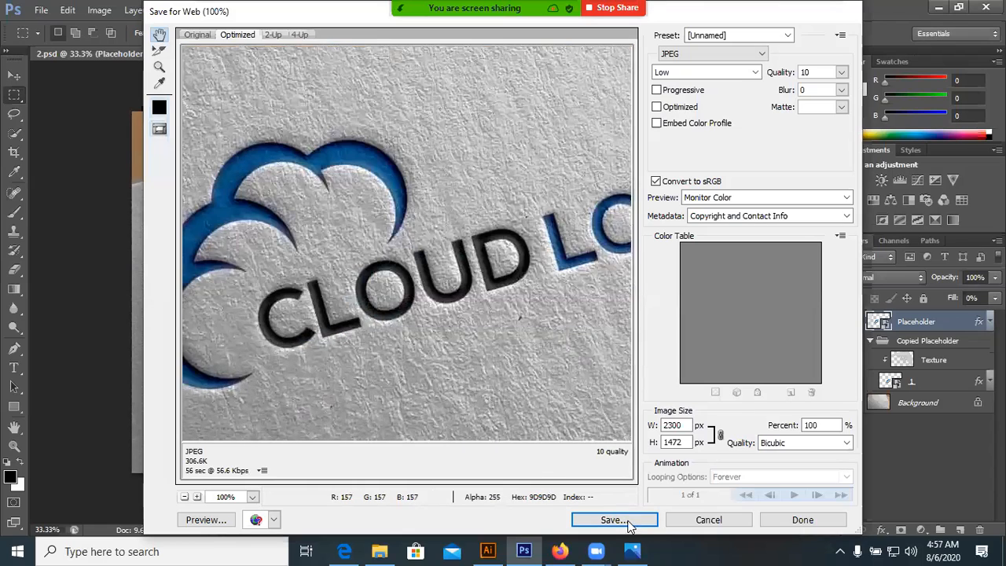
{"action": "left_click", "coordinate": [621, 522]}
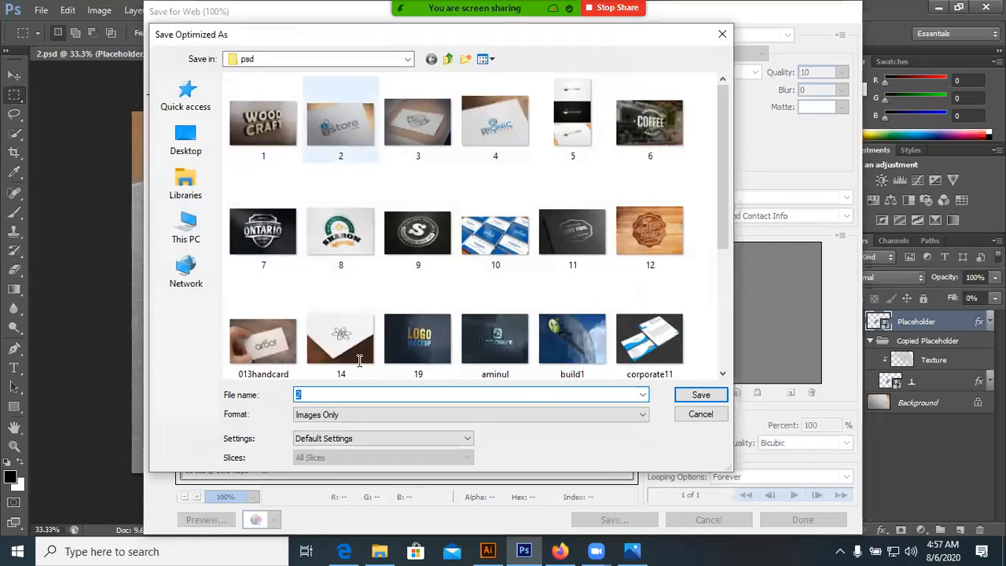
{"action": "left_click", "coordinate": [700, 416]}
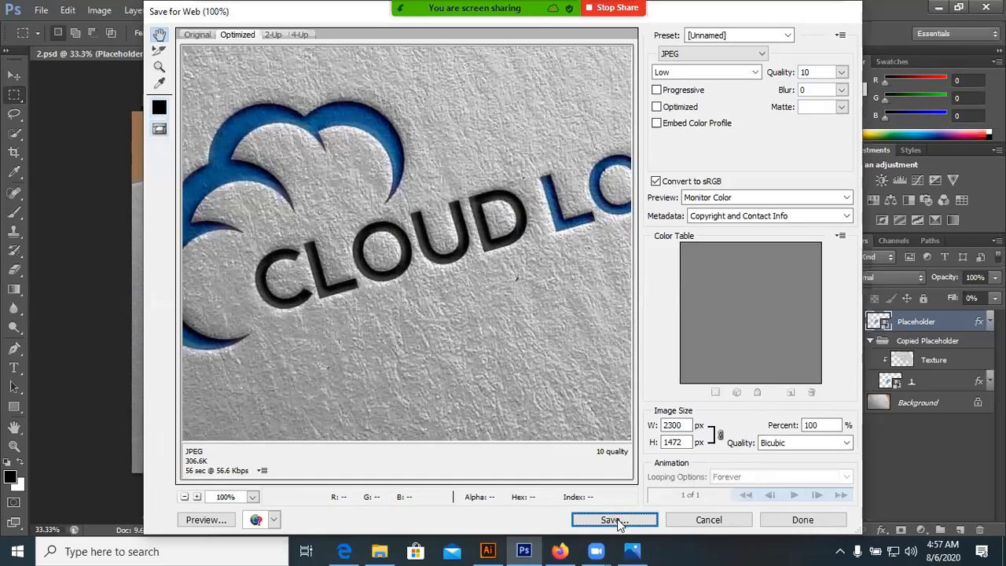
{"action": "left_click", "coordinate": [708, 520], "text": "alt"}
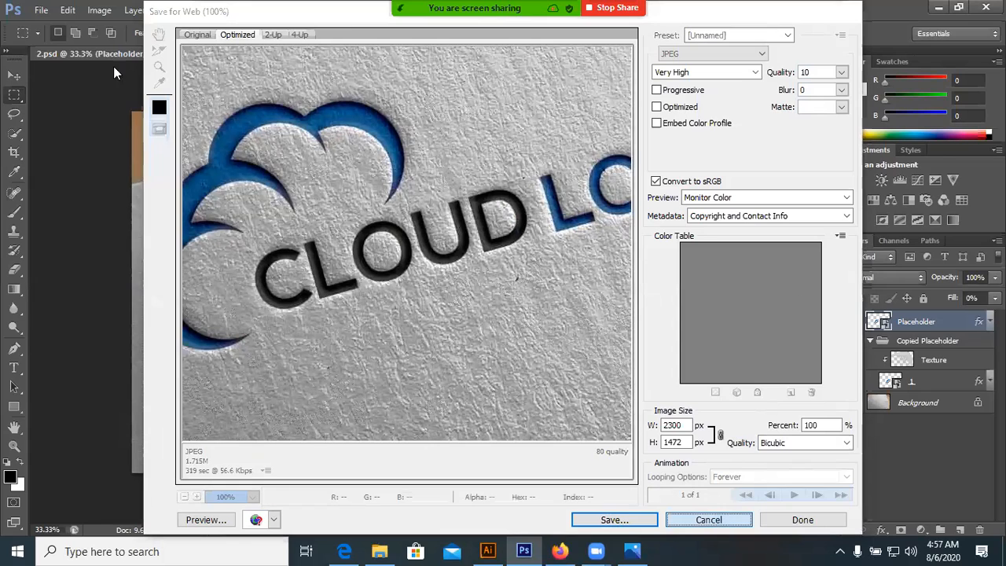
{"action": "key", "text": "Escape"}
Bring up Save for Web for the cloud logo mockup and examine the available export file formats
{"action": "left_click", "coordinate": [41, 10]}
{"action": "left_click", "coordinate": [71, 216]}
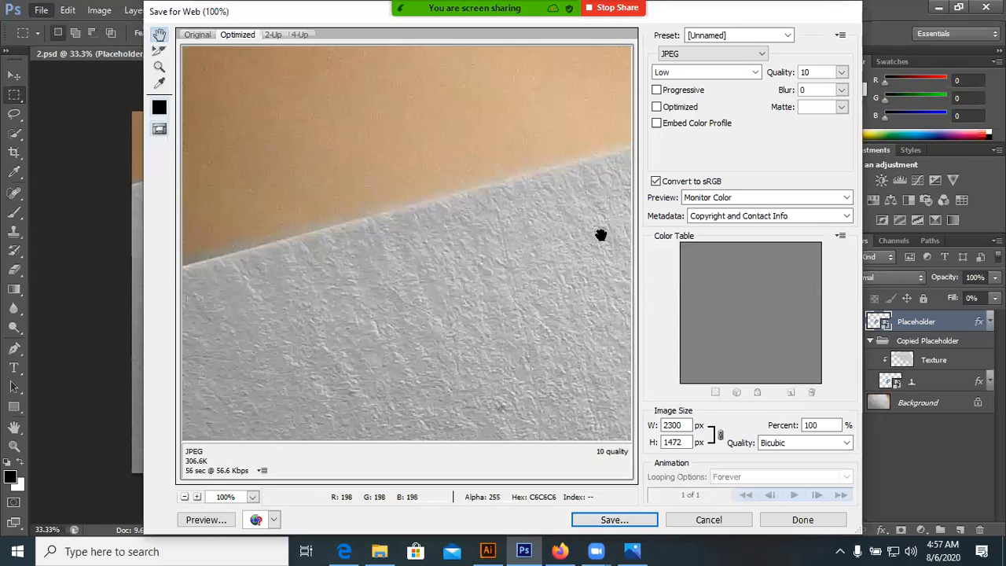
{"action": "left_click_drag", "start_coordinate": [536, 318], "coordinate": [420, 213]}
{"action": "left_click_drag", "start_coordinate": [480, 300], "coordinate": [437, 212]}
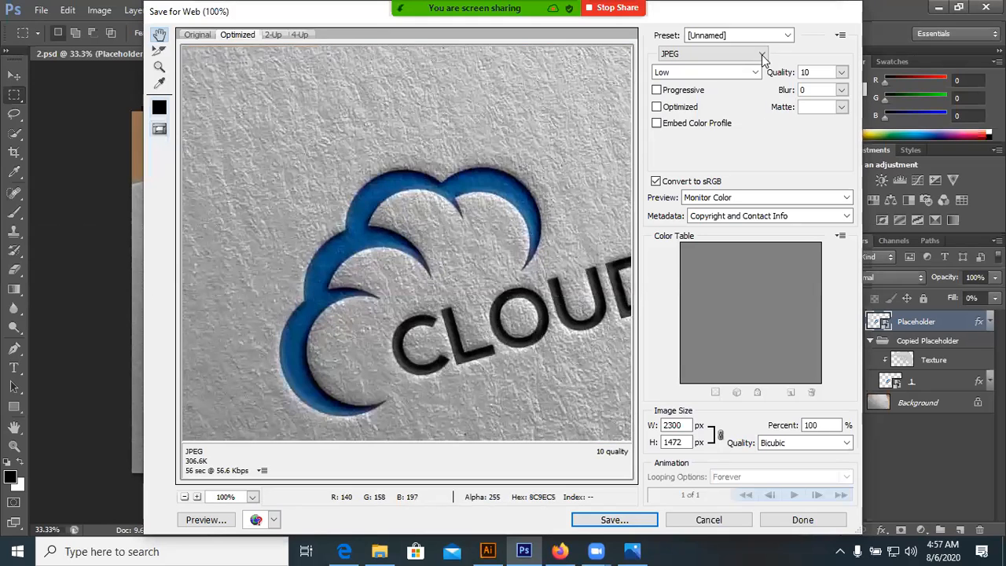
{"action": "left_click", "coordinate": [758, 55]}
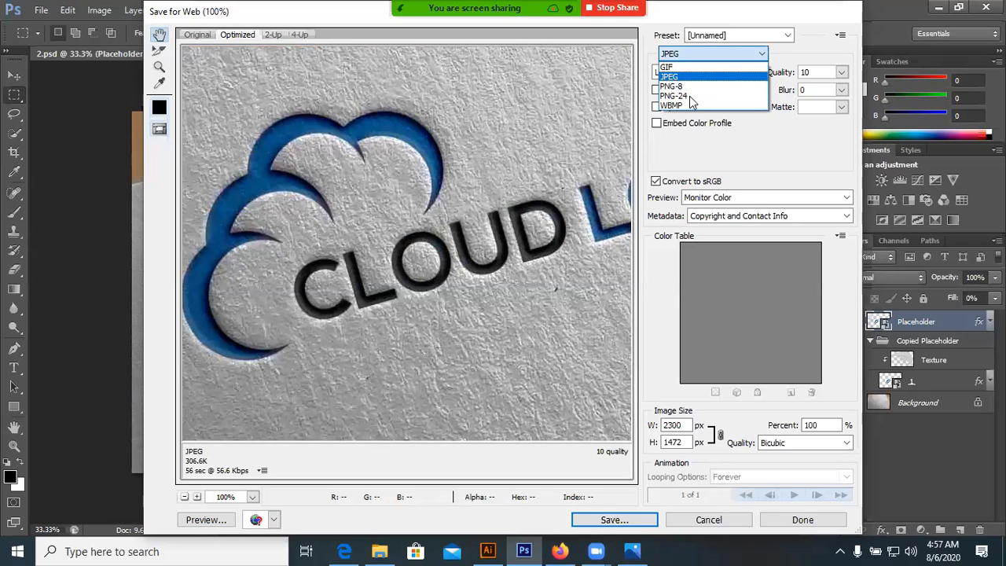
{"action": "left_click", "coordinate": [774, 64]}
{"action": "left_click", "coordinate": [716, 55]}
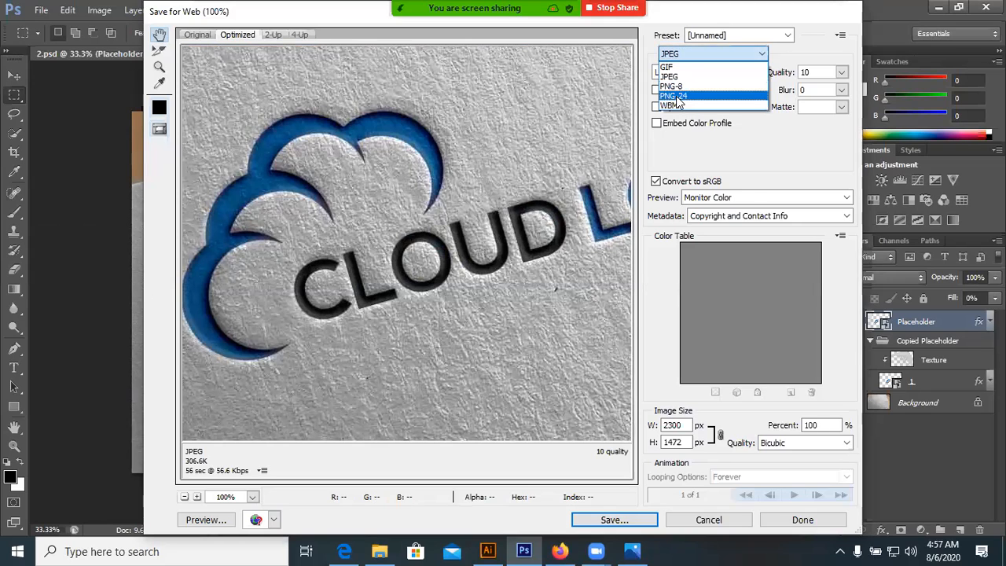
{"action": "left_click", "coordinate": [773, 57]}
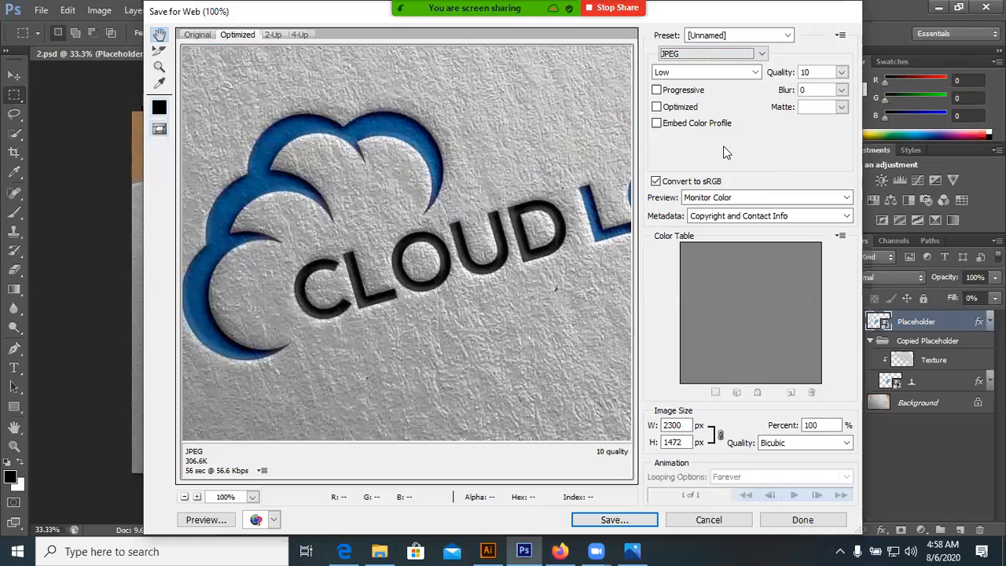
Examine the JPEG compression quality presets offered for the mockup export
{"action": "left_click", "coordinate": [725, 72]}
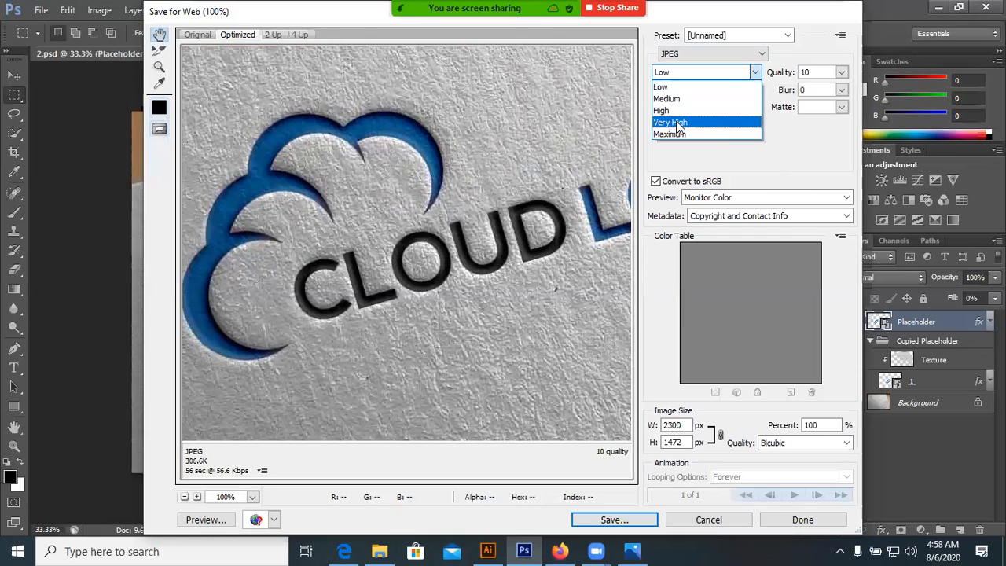
{"action": "left_click", "coordinate": [773, 157]}
{"action": "left_click", "coordinate": [756, 74]}
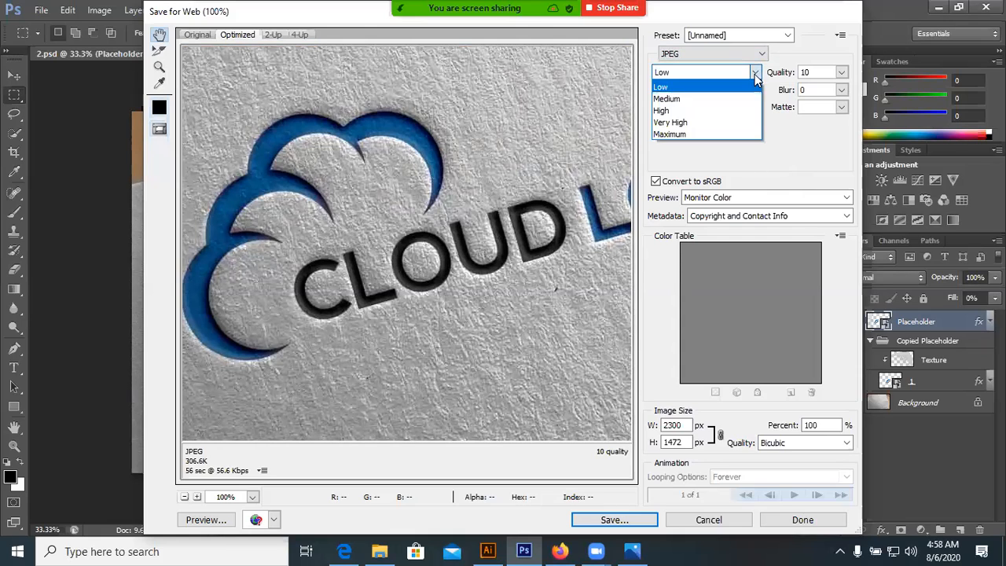
{"action": "left_click", "coordinate": [802, 161]}
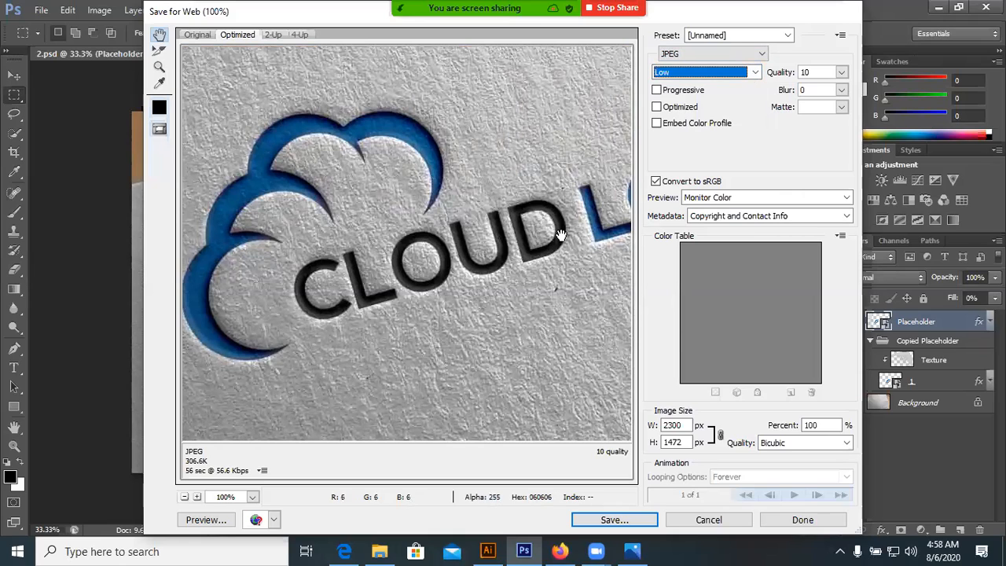
{"action": "left_click", "coordinate": [424, 239]}
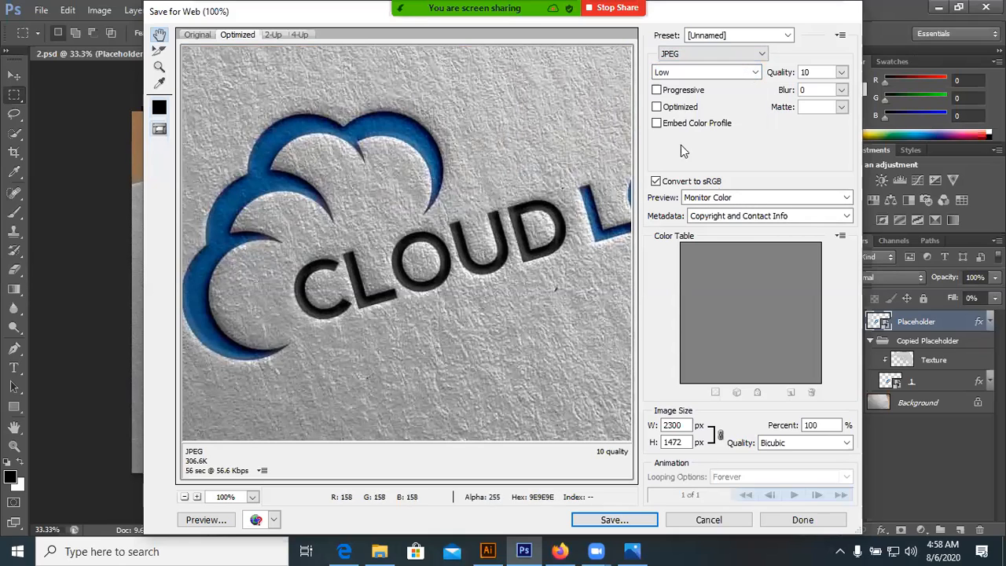
{"action": "left_click", "coordinate": [760, 75]}
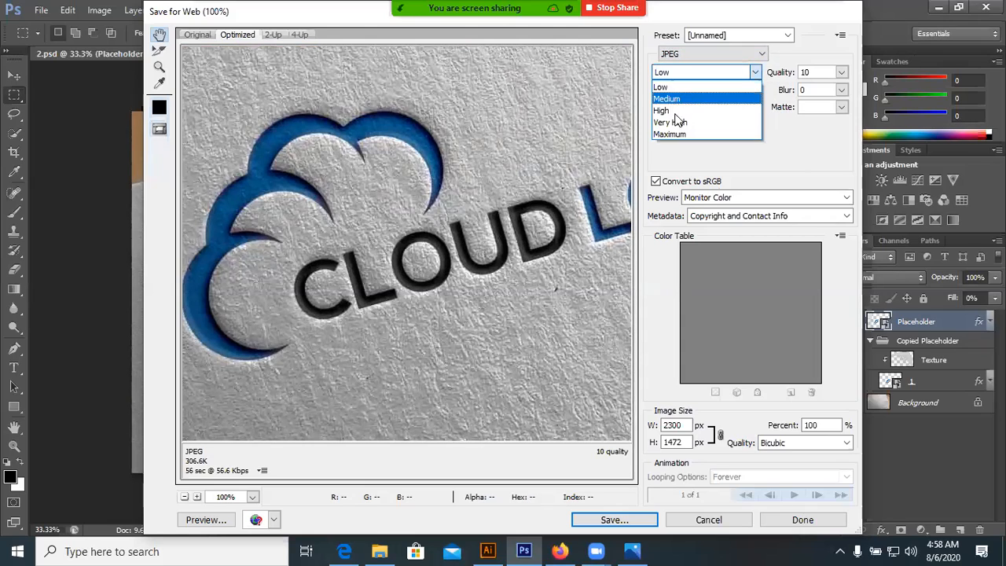
{"action": "left_click", "coordinate": [772, 146]}
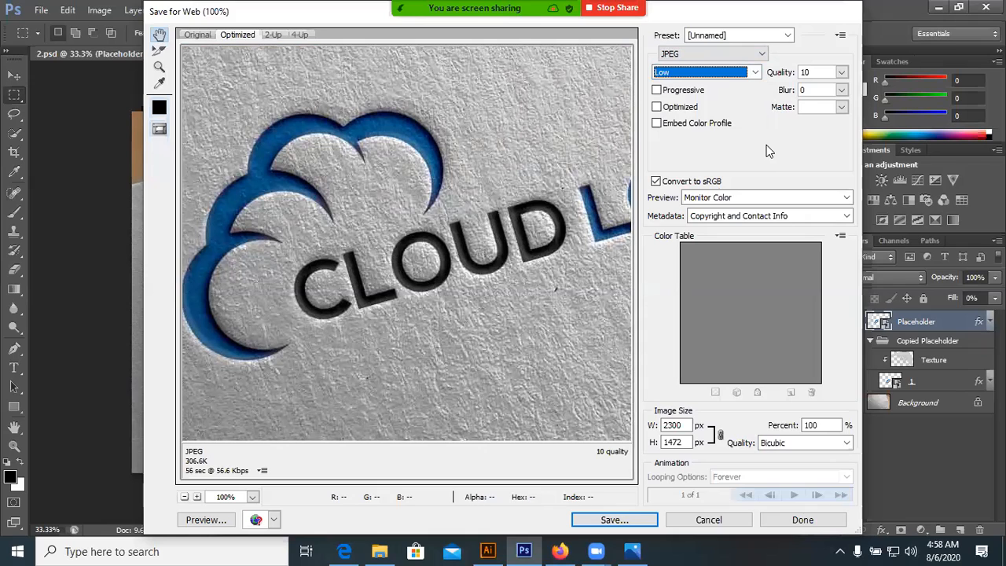
Try to export the mockup as a JPEG with High quality into the psd folder
{"action": "left_click", "coordinate": [754, 73]}
{"action": "left_click", "coordinate": [665, 107]}
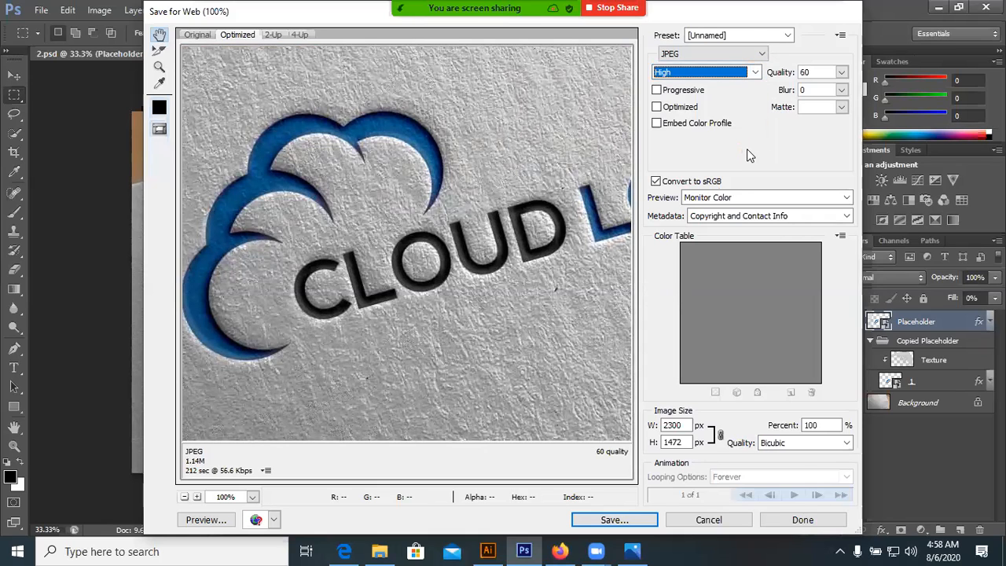
{"action": "left_click", "coordinate": [622, 521]}
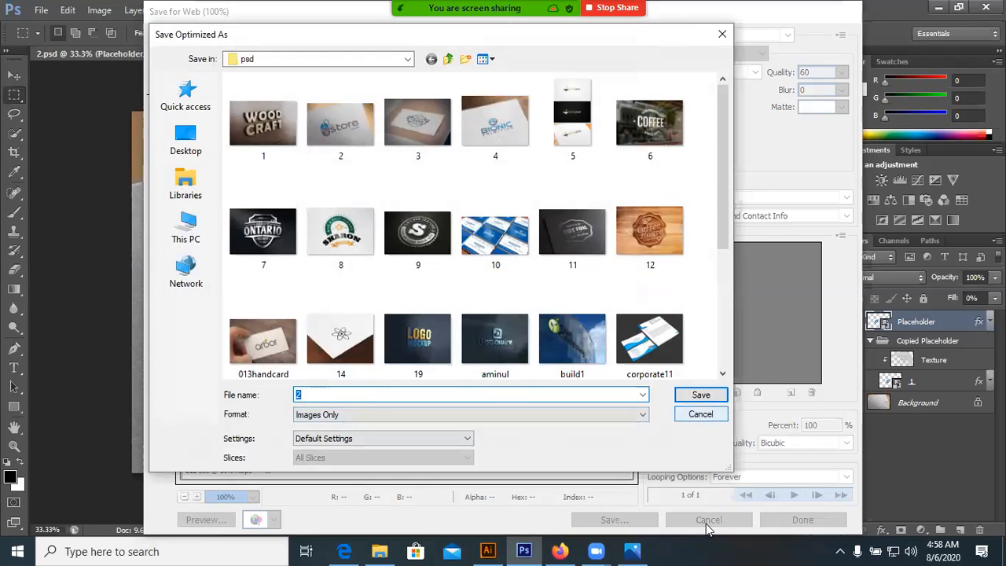
{"action": "key", "text": "Escape"}
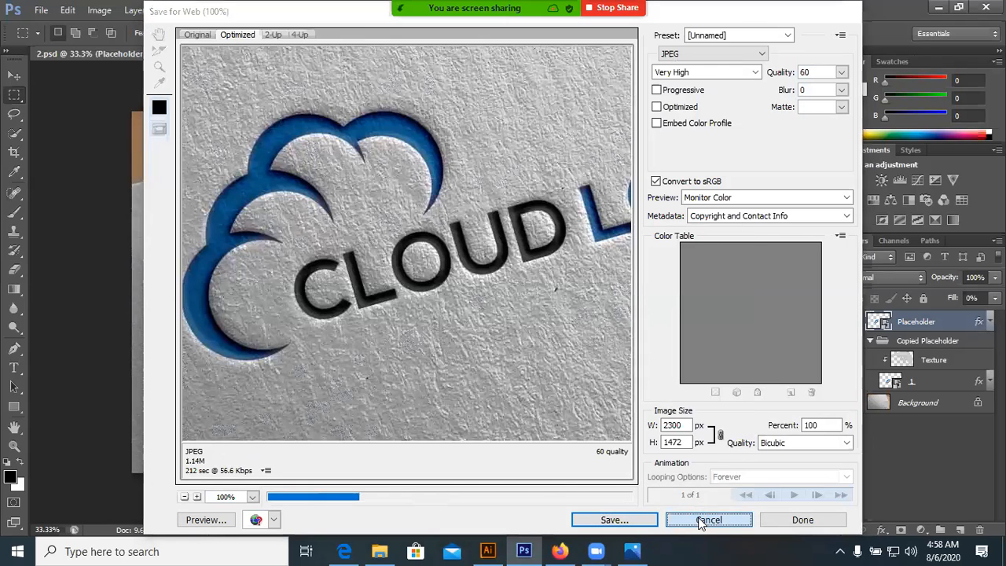
{"action": "key", "text": "Escape"}
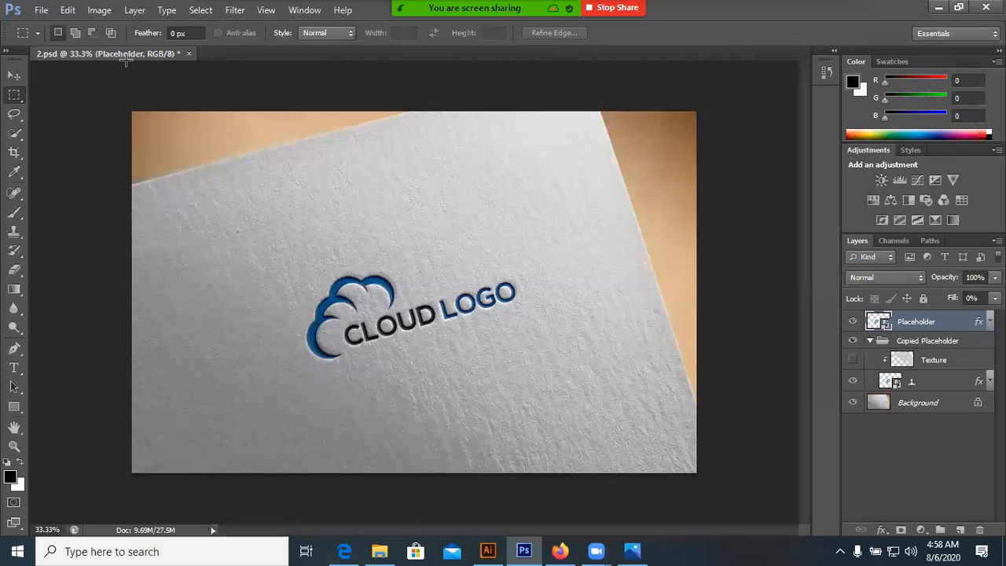
Open the mockup file 14.psd from the psd folder, look at it, and close it again
{"action": "left_click", "coordinate": [41, 10]}
{"action": "left_click", "coordinate": [55, 39]}
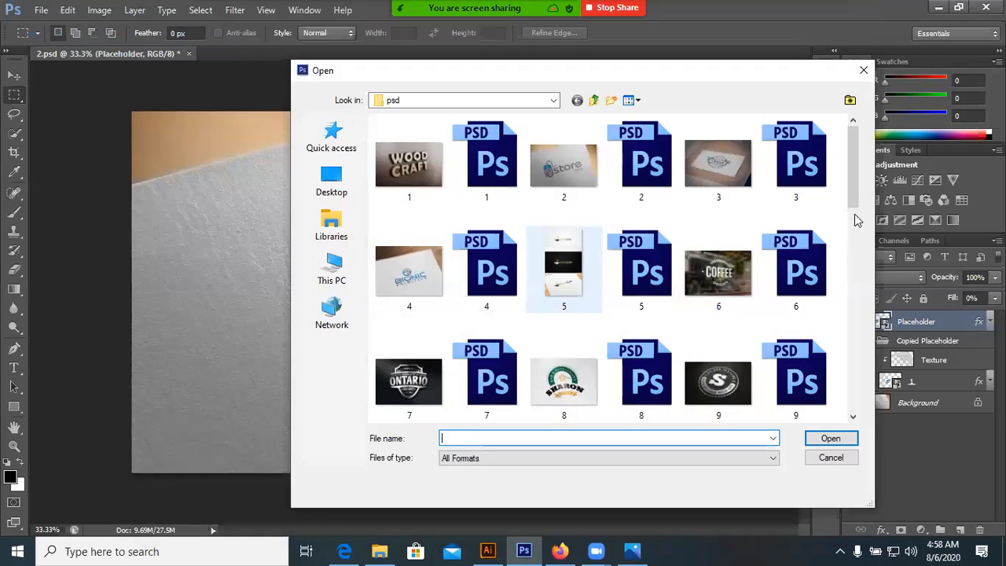
{"action": "left_click_drag", "start_coordinate": [854, 214], "coordinate": [853, 263]}
{"action": "scroll", "coordinate": [849, 275], "scroll_direction": "down", "scroll_amount": 3}
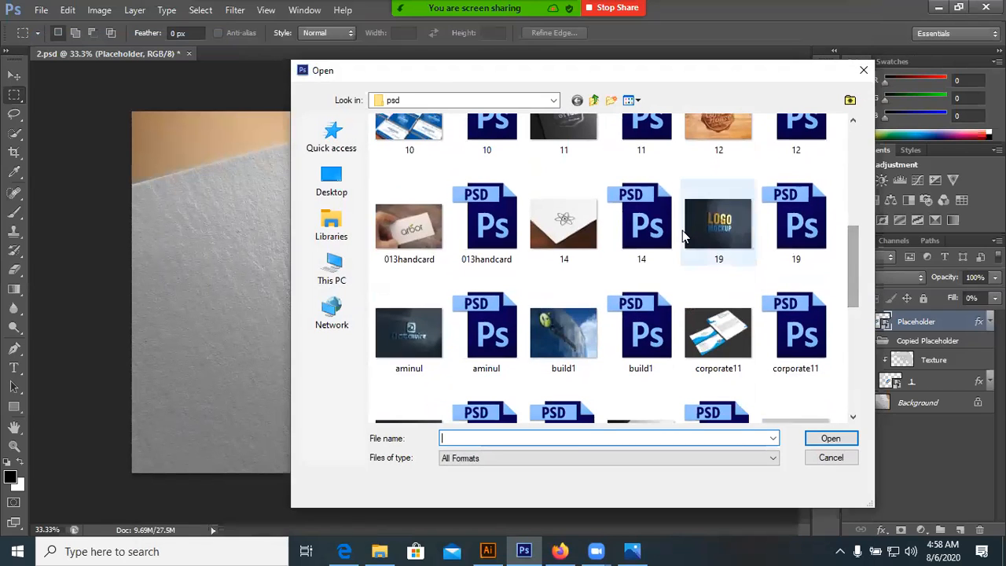
{"action": "double_click", "coordinate": [679, 233]}
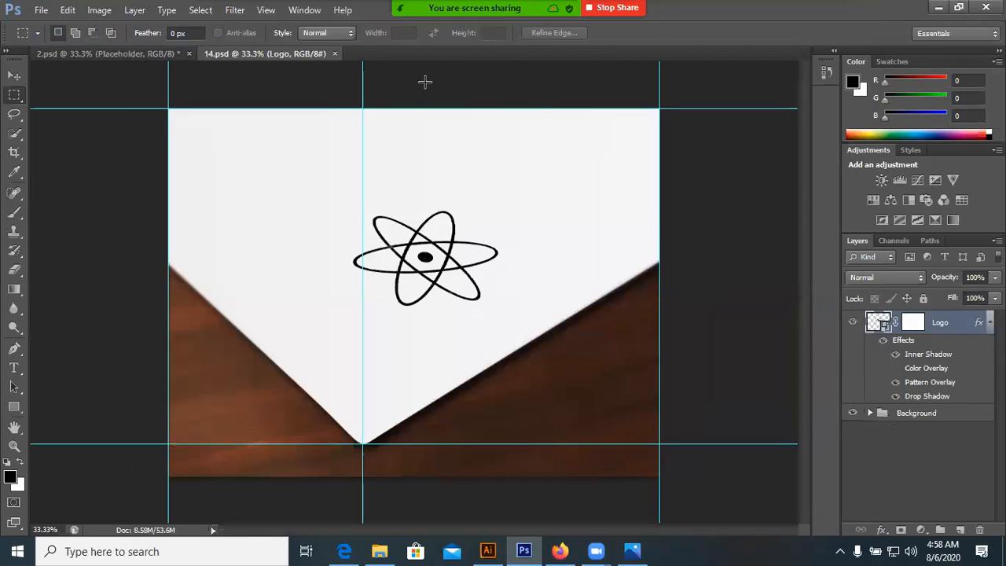
{"action": "key", "text": "ctrl+w"}
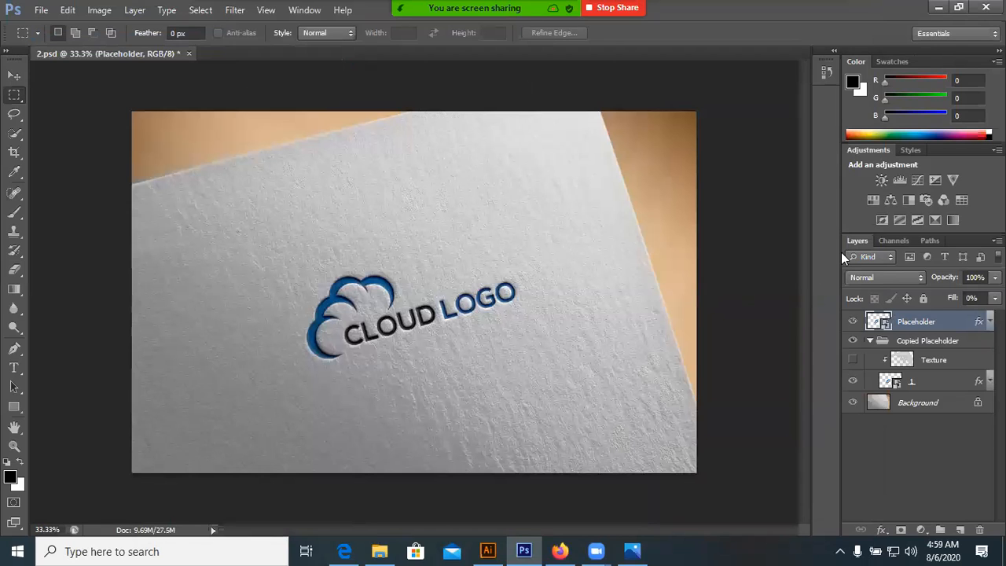
Open the mockup file 19.psd and expand its Lights group to examine the layers inside
{"action": "key", "text": "ctrl+o"}
{"action": "key", "text": "Escape"}
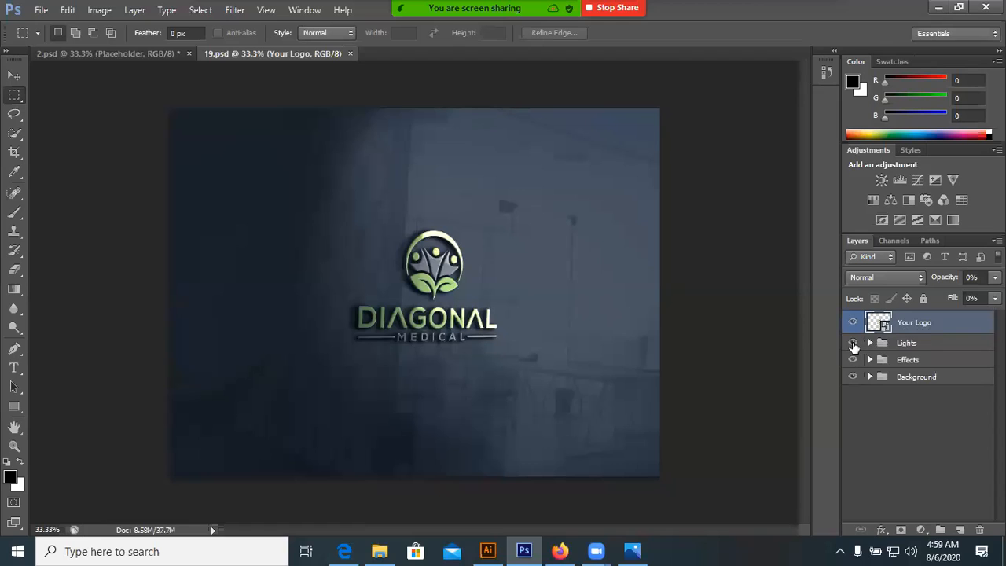
{"action": "left_click", "coordinate": [871, 344]}
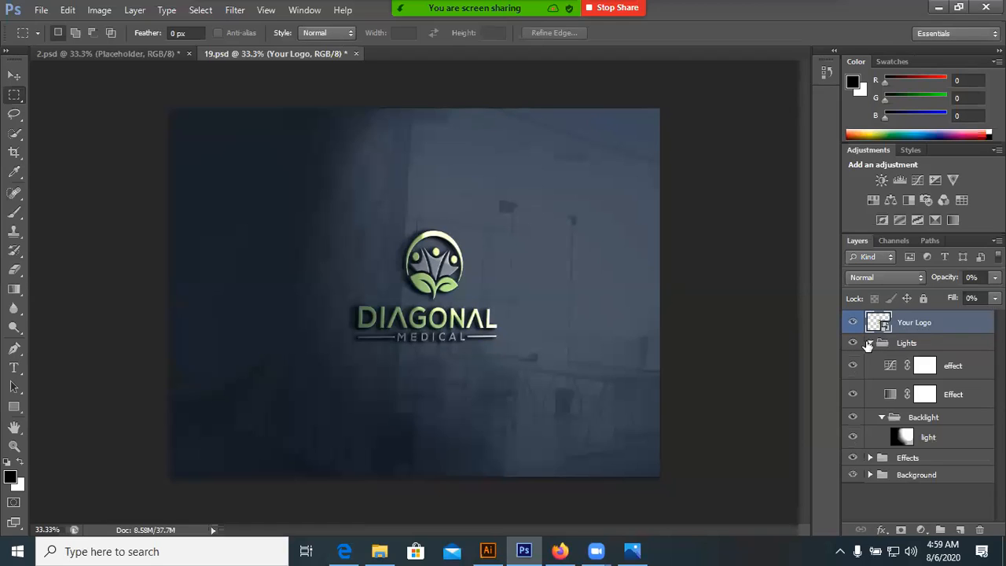
{"action": "left_click", "coordinate": [870, 343]}
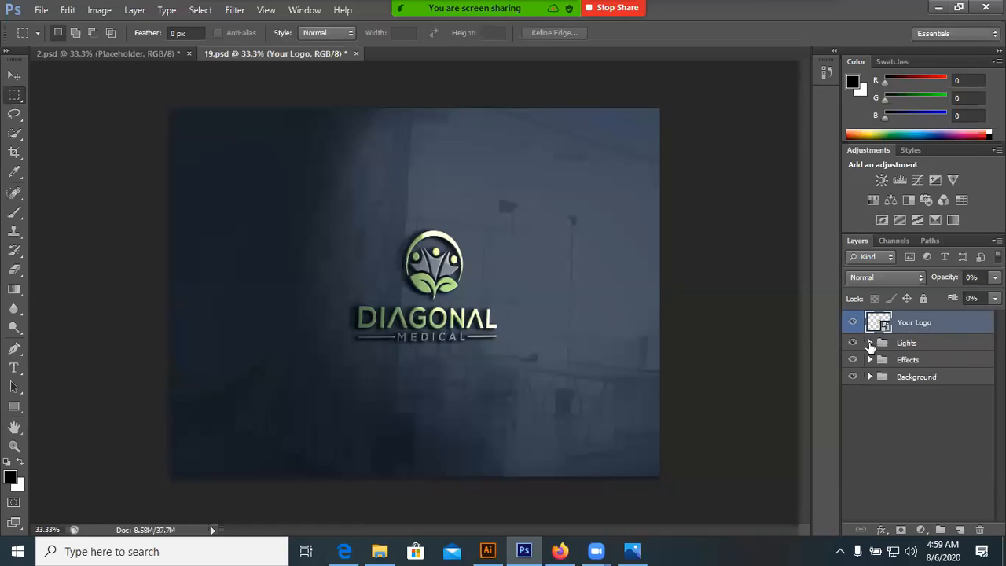
{"action": "left_click", "coordinate": [870, 344]}
{"action": "left_click", "coordinate": [870, 343]}
{"action": "left_click", "coordinate": [870, 343]}
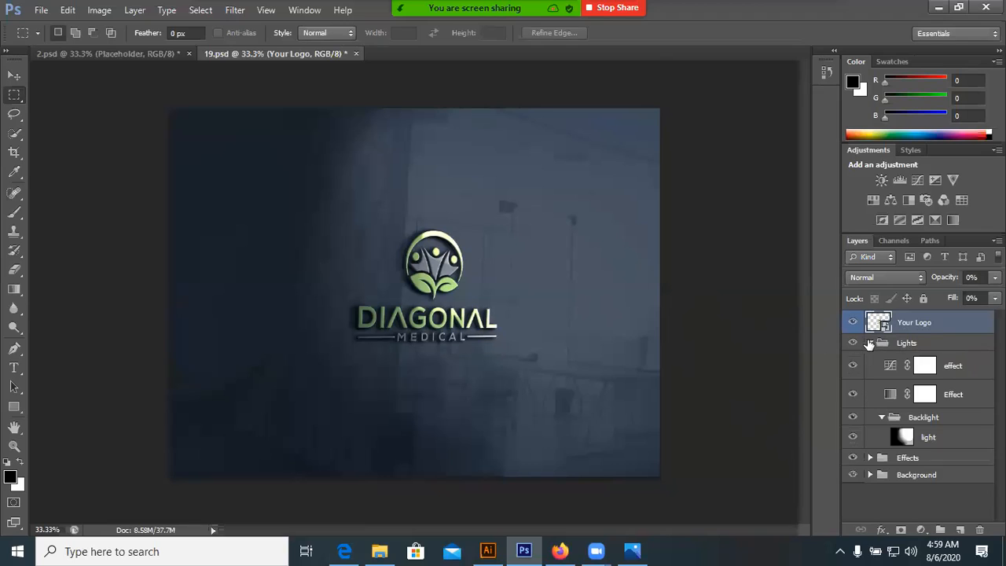